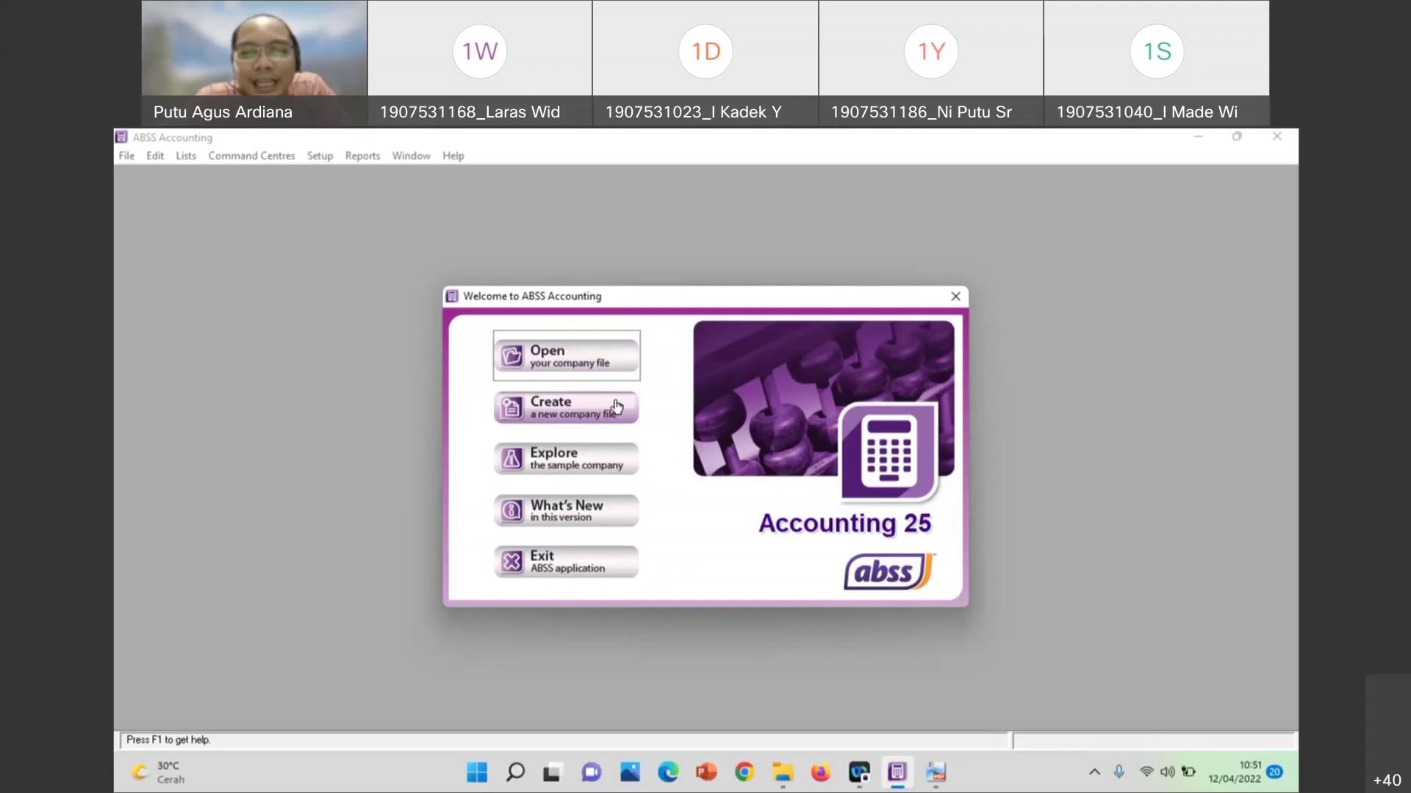
Switch to the exam PDF in PDF-XChange Viewer and review its heading and the law office's opening balances
left_click(935, 771)
scroll(577, 421, "up", 2)
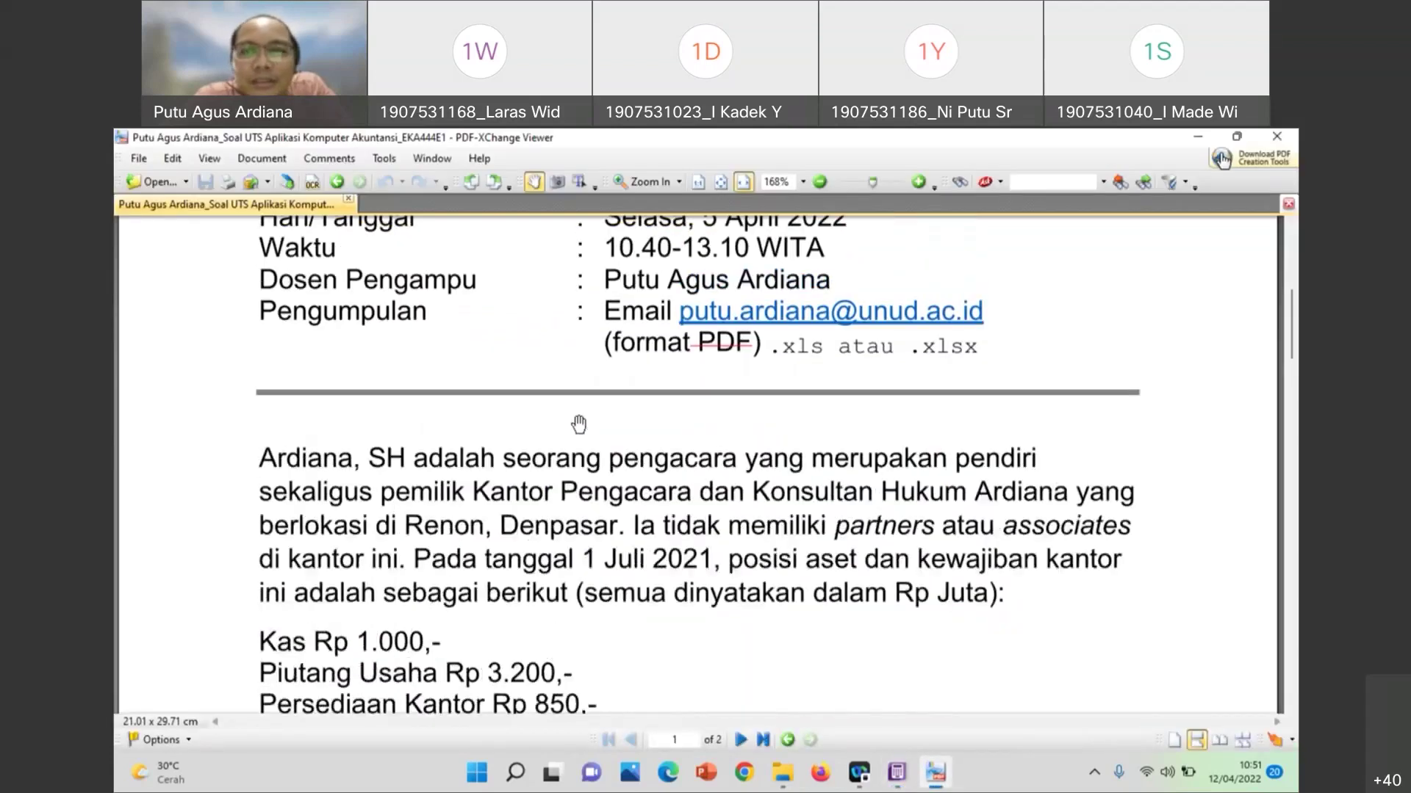
scroll(579, 424, "up", 2)
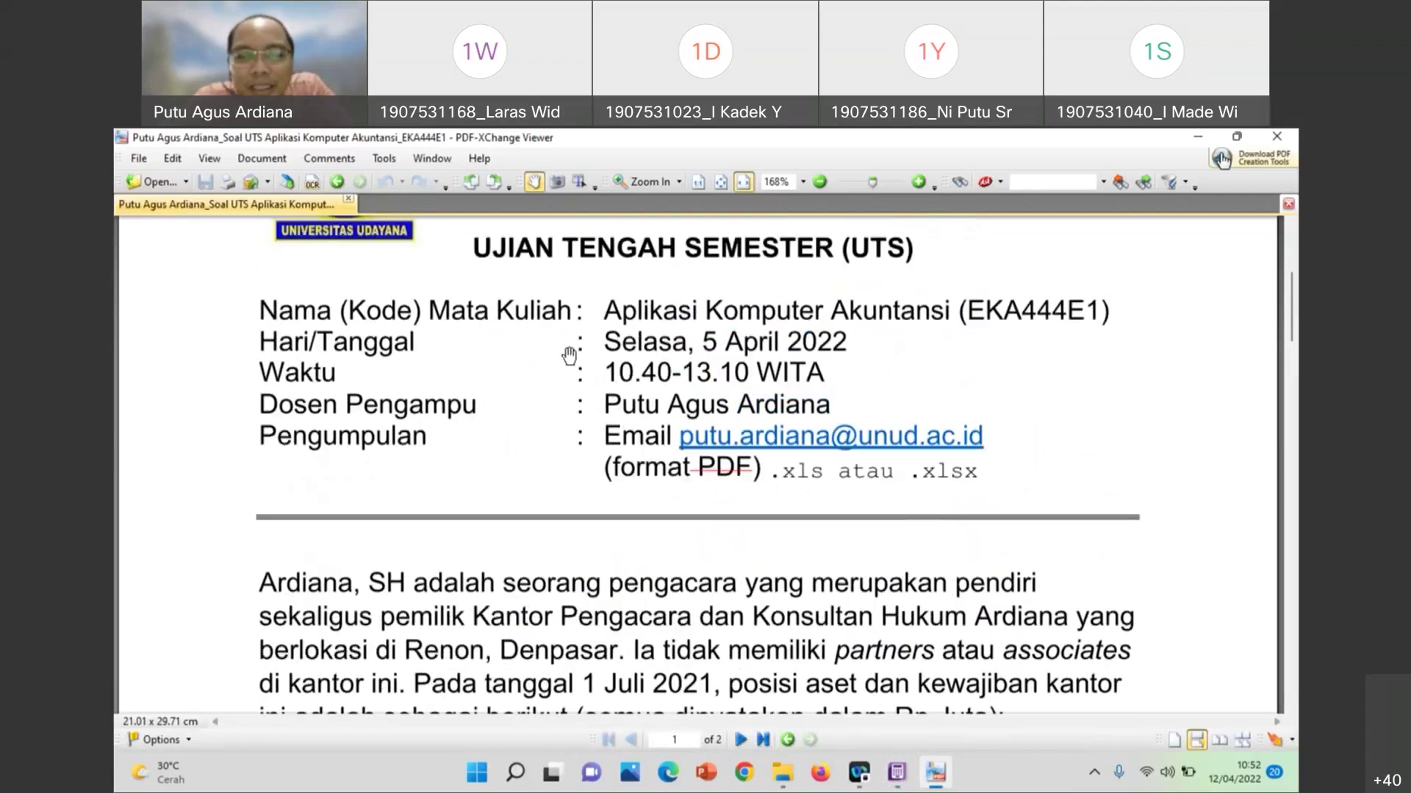
scroll(567, 358, "down", 3)
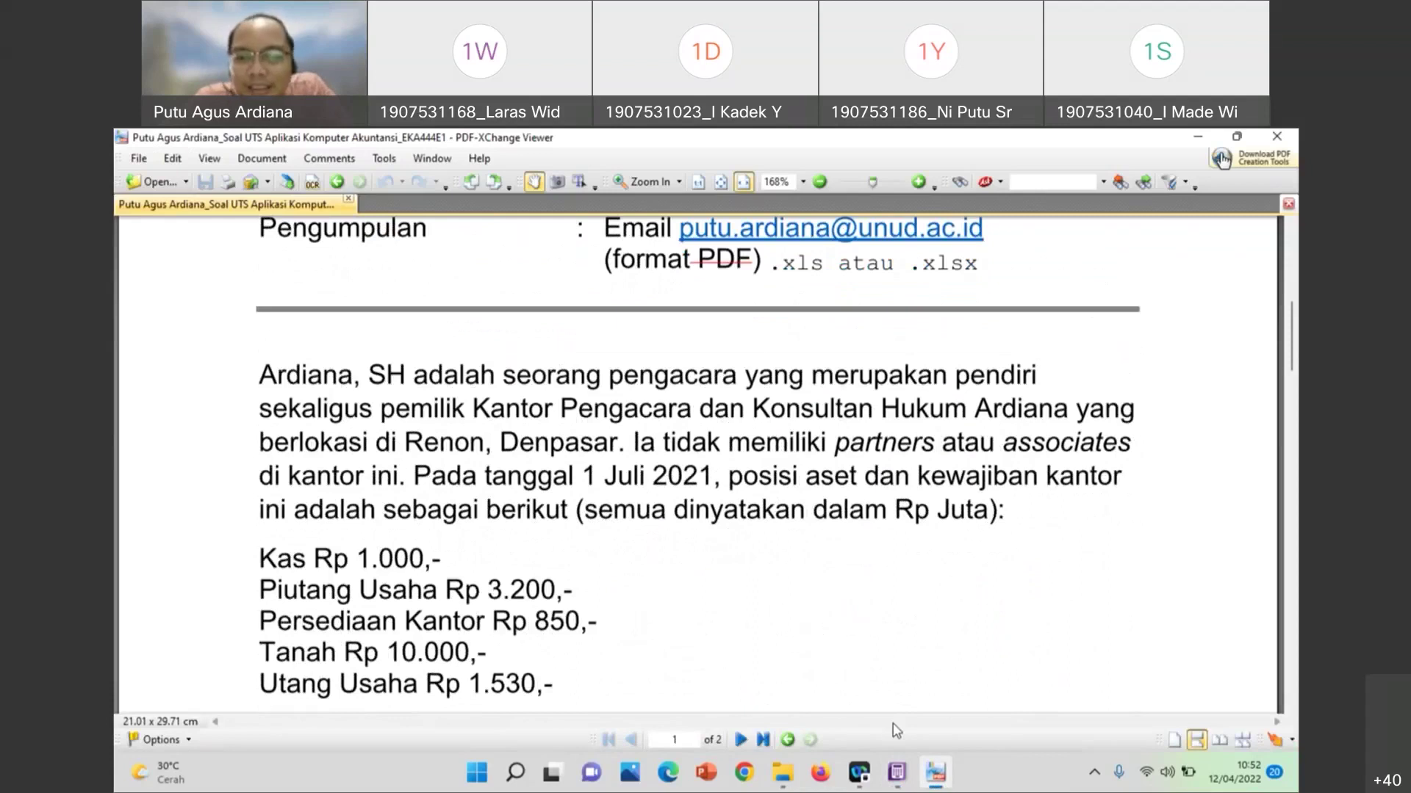
Switch to ABSS Accounting and start a new company file, continuing past the introduction to the company information
left_click(889, 779)
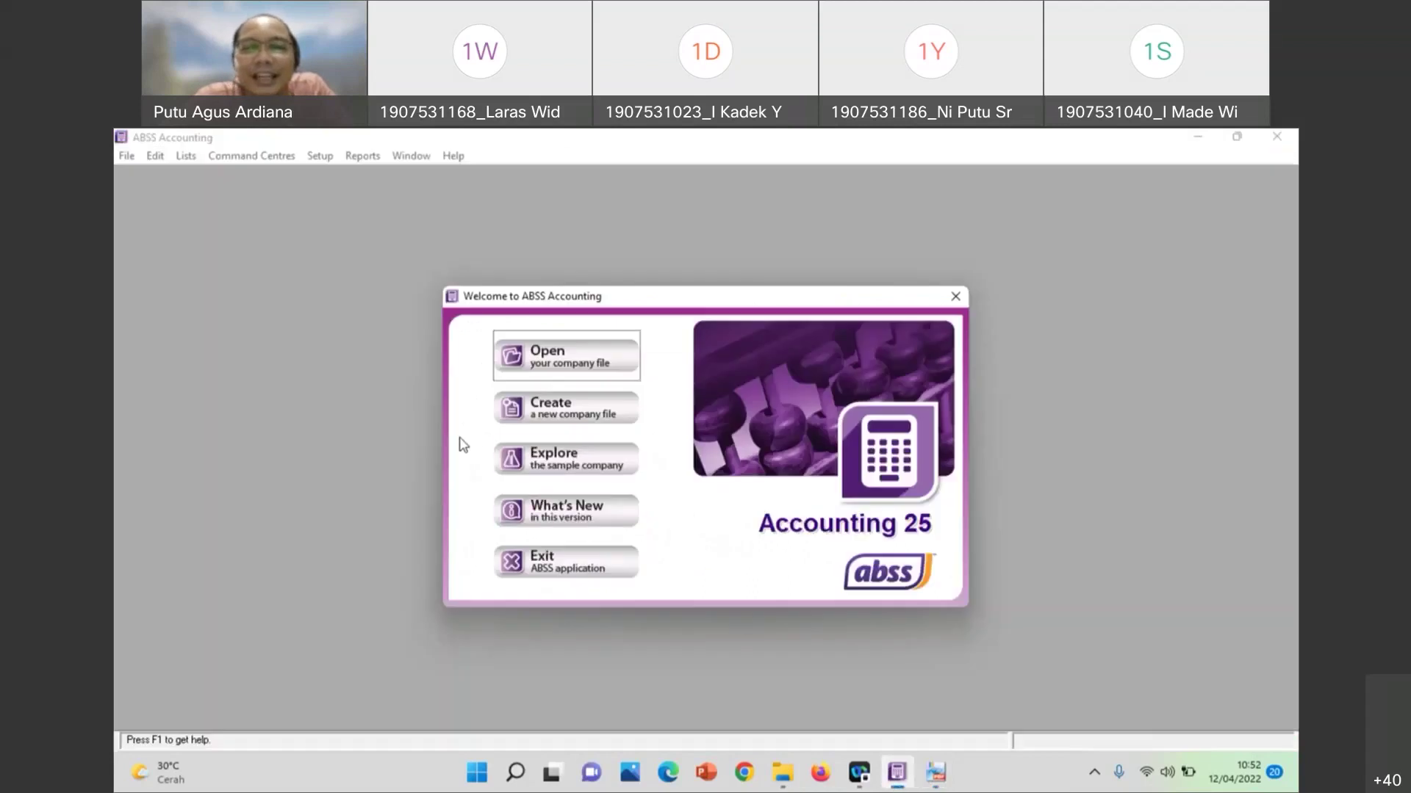
left_click(599, 418)
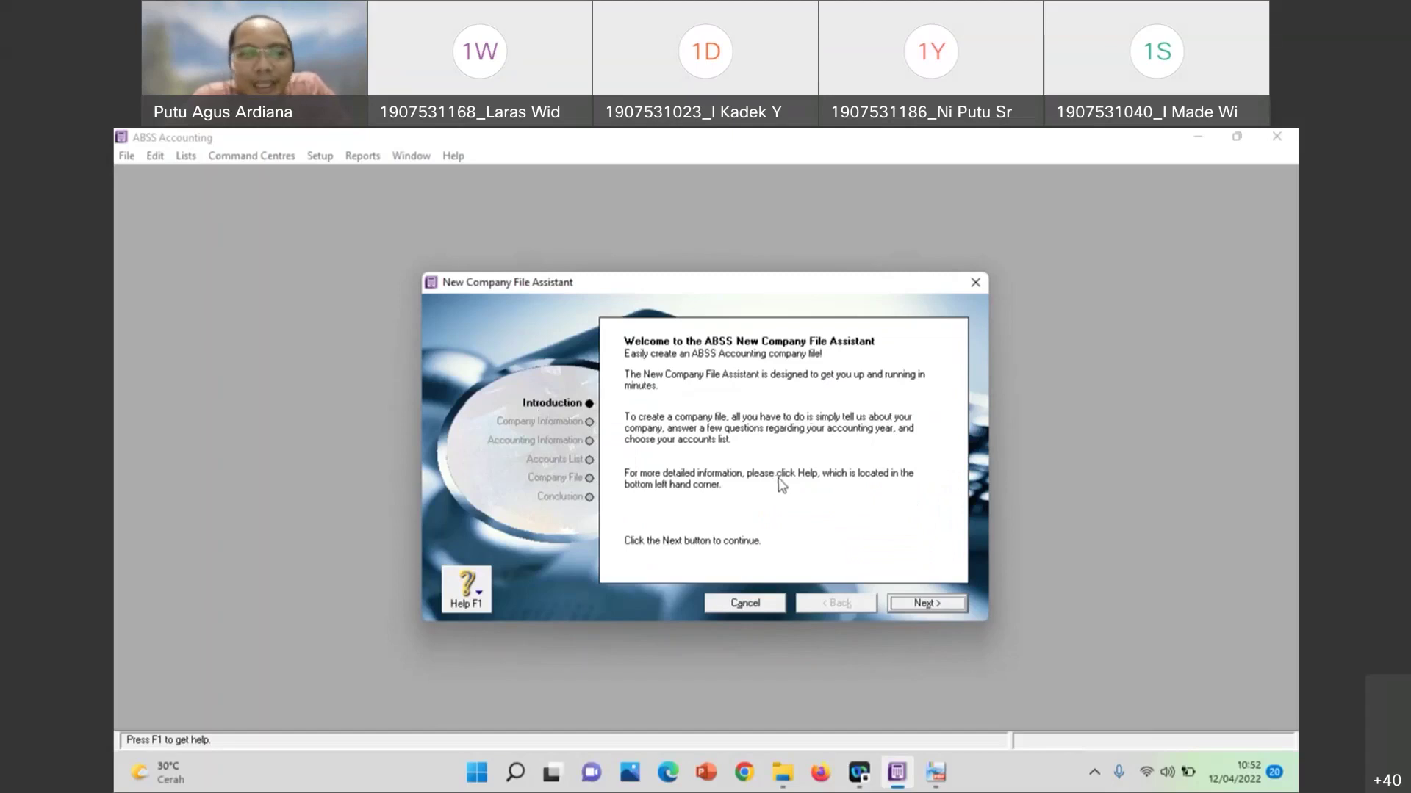
left_click(913, 607)
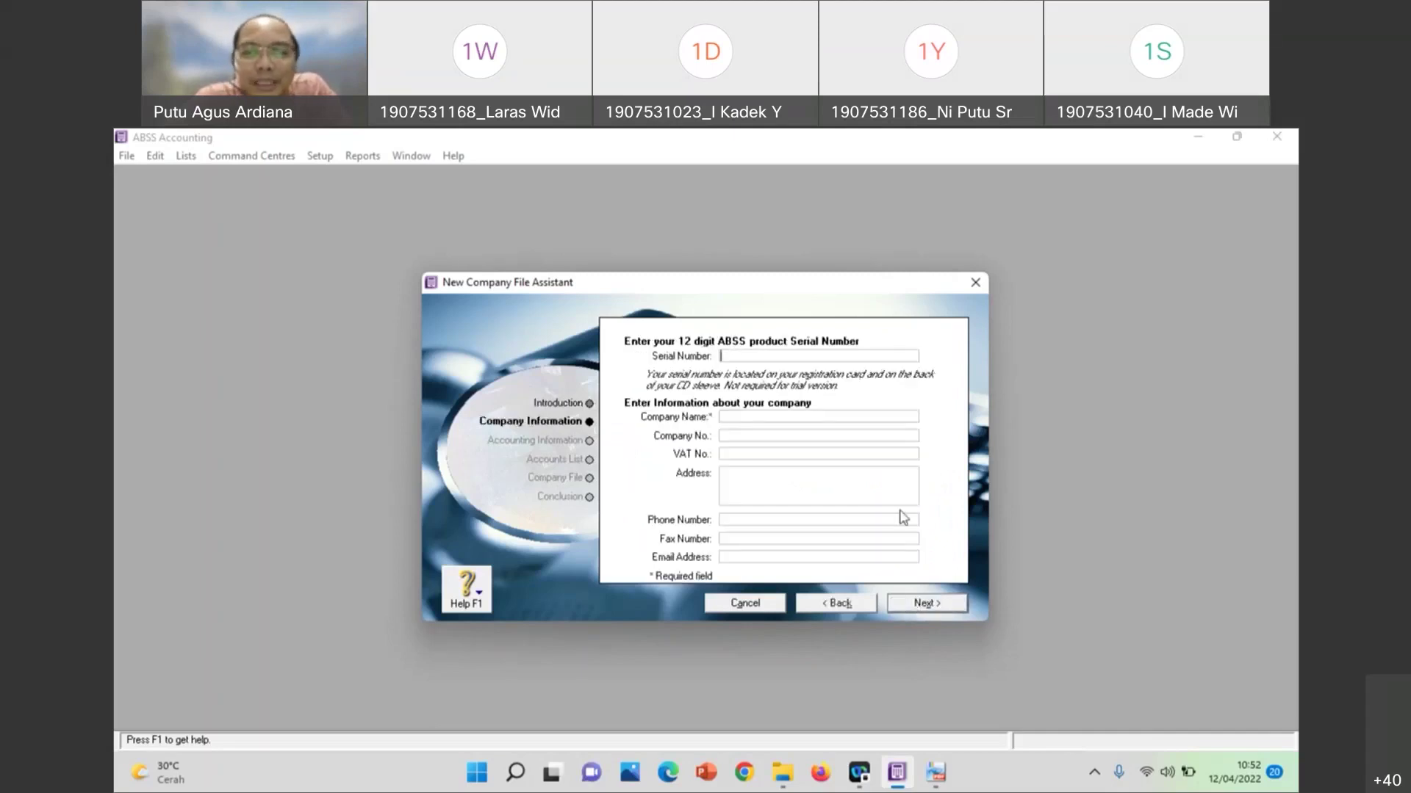
Enter "Kantor Pengacara & Konsultan Ardiana" as the company name and continue to the accounting year settings
left_click(889, 416)
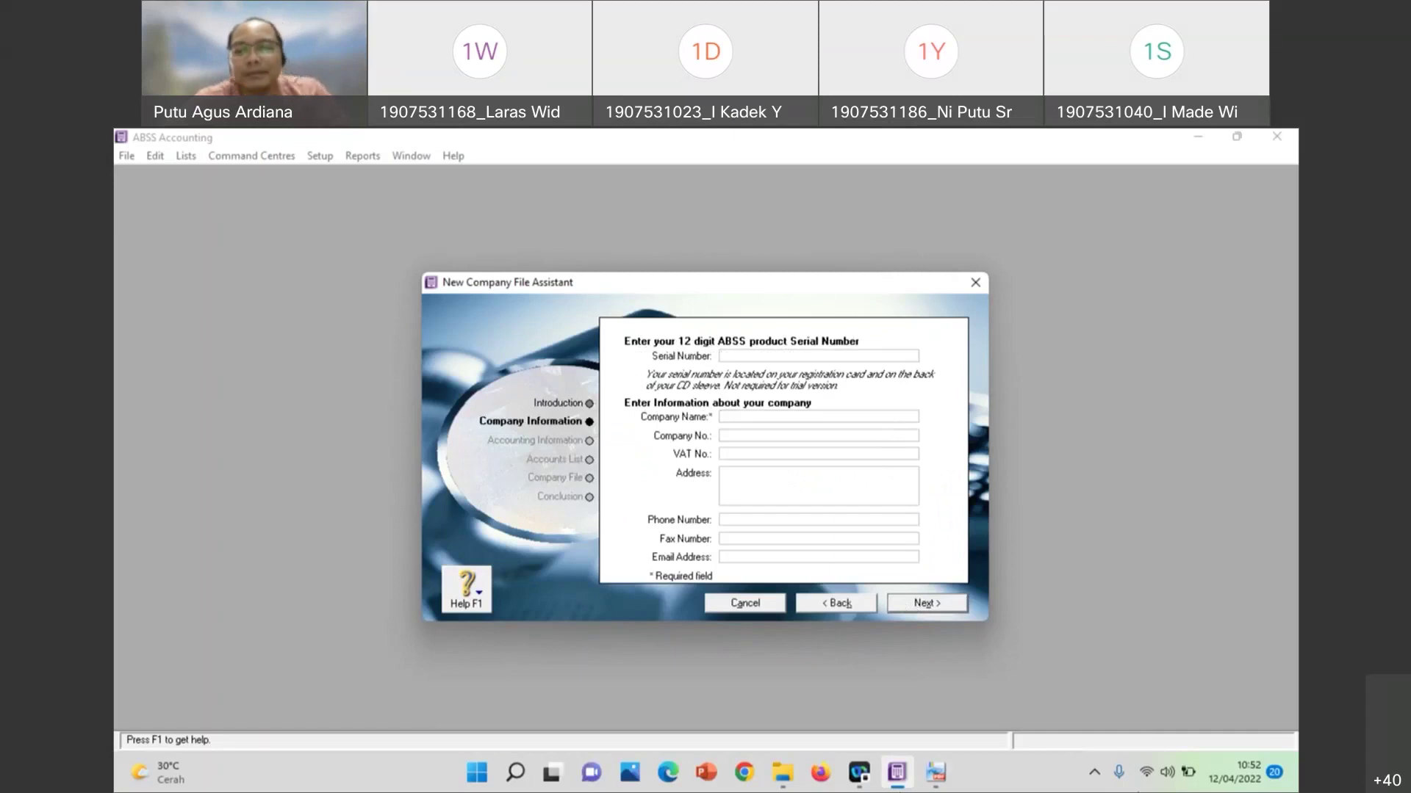
type("Kantor")
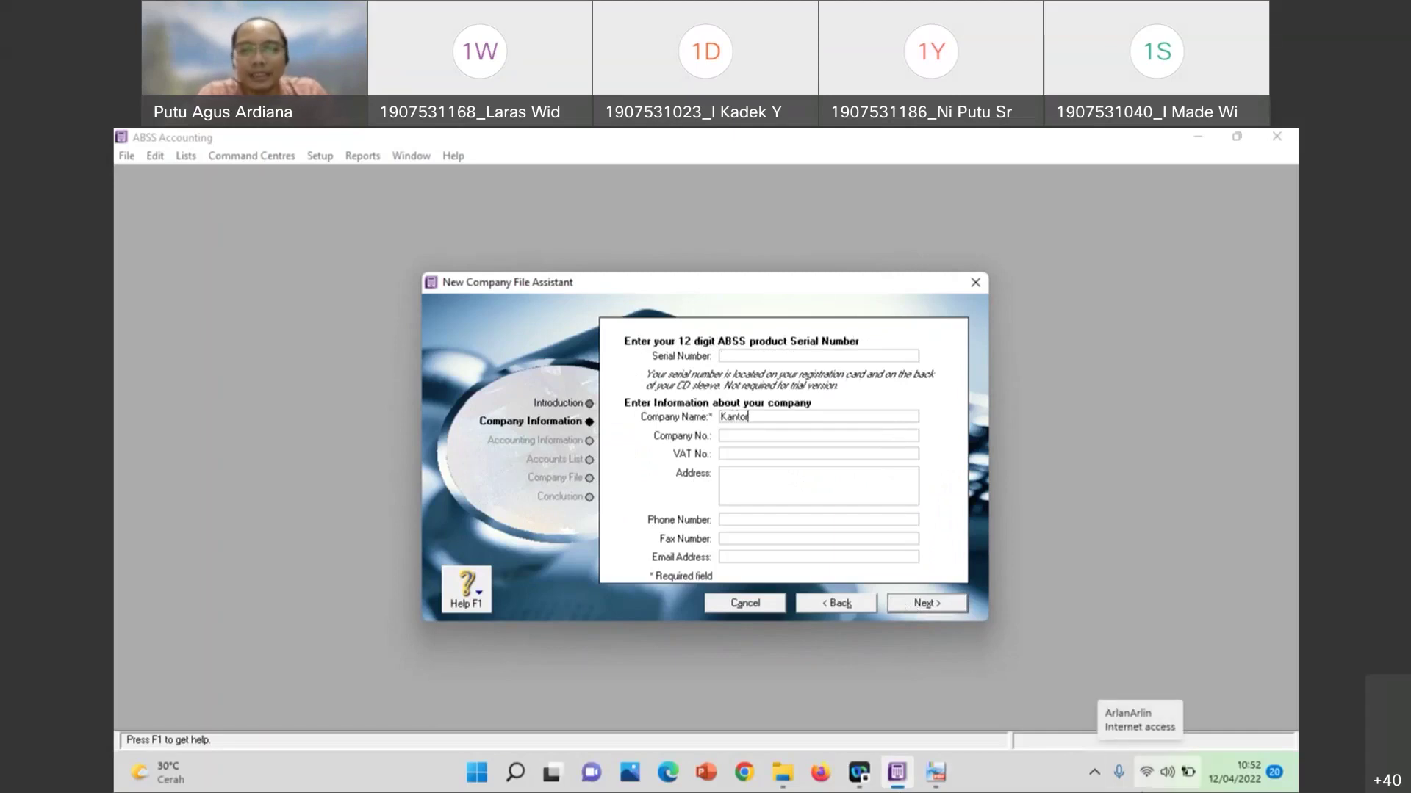
type(" Pengacara")
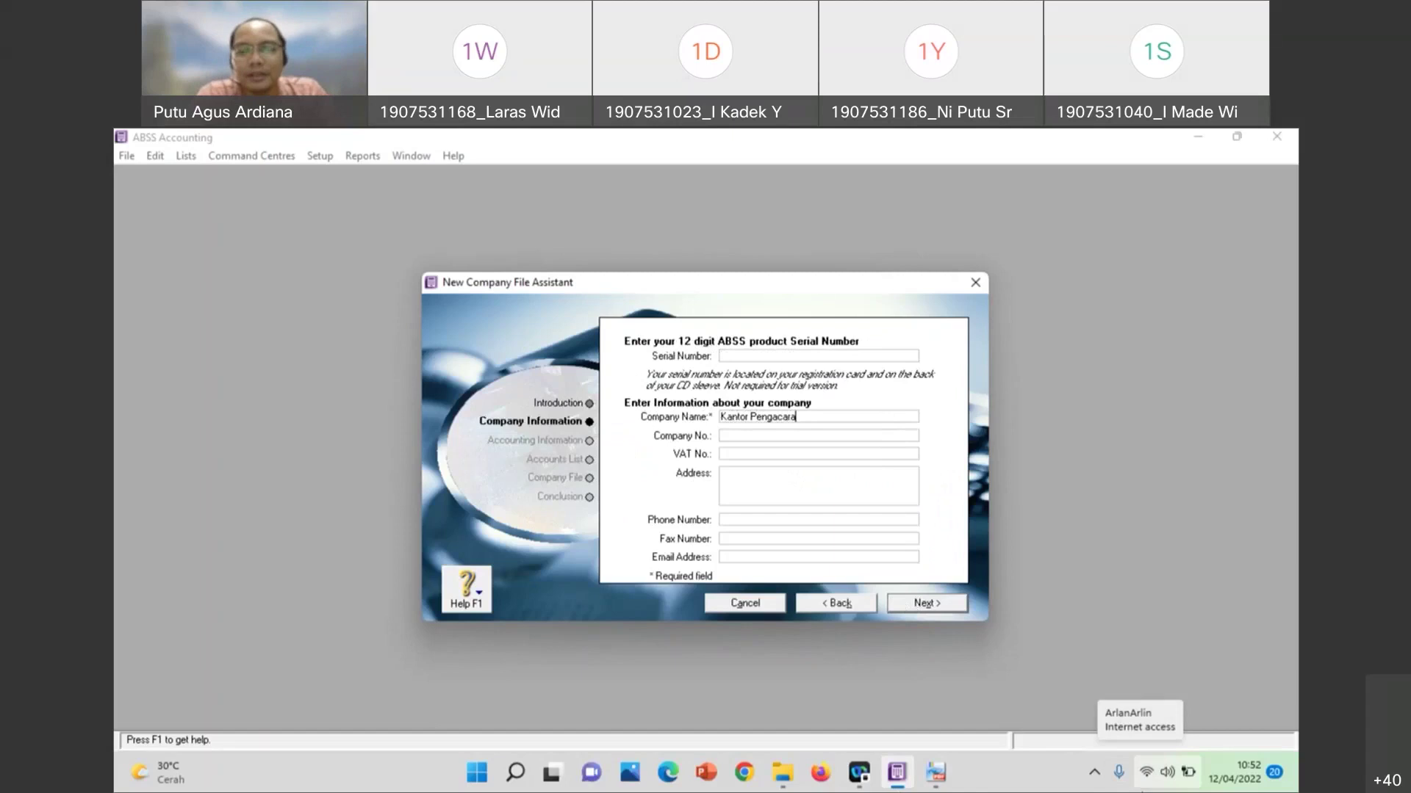
type(" & ")
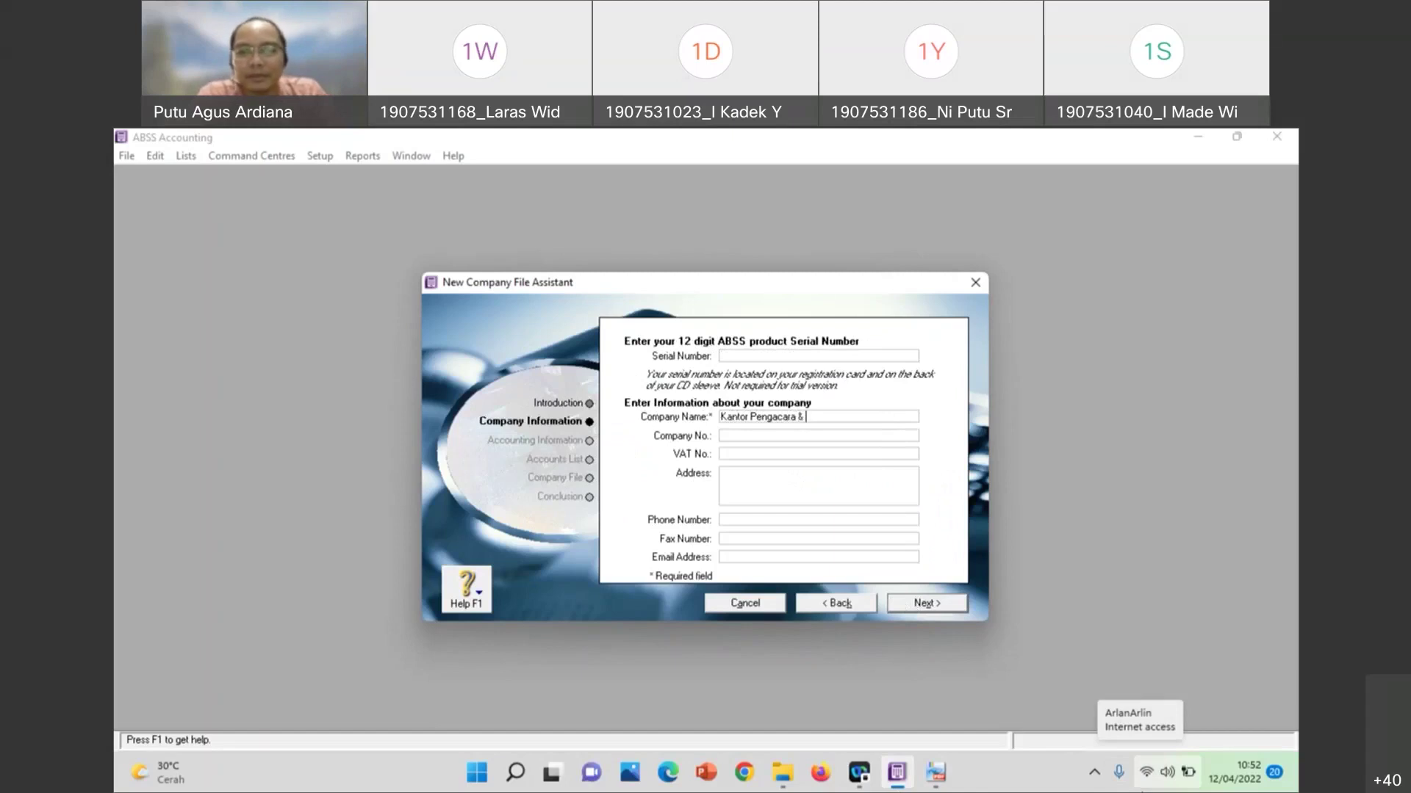
type("Konsul")
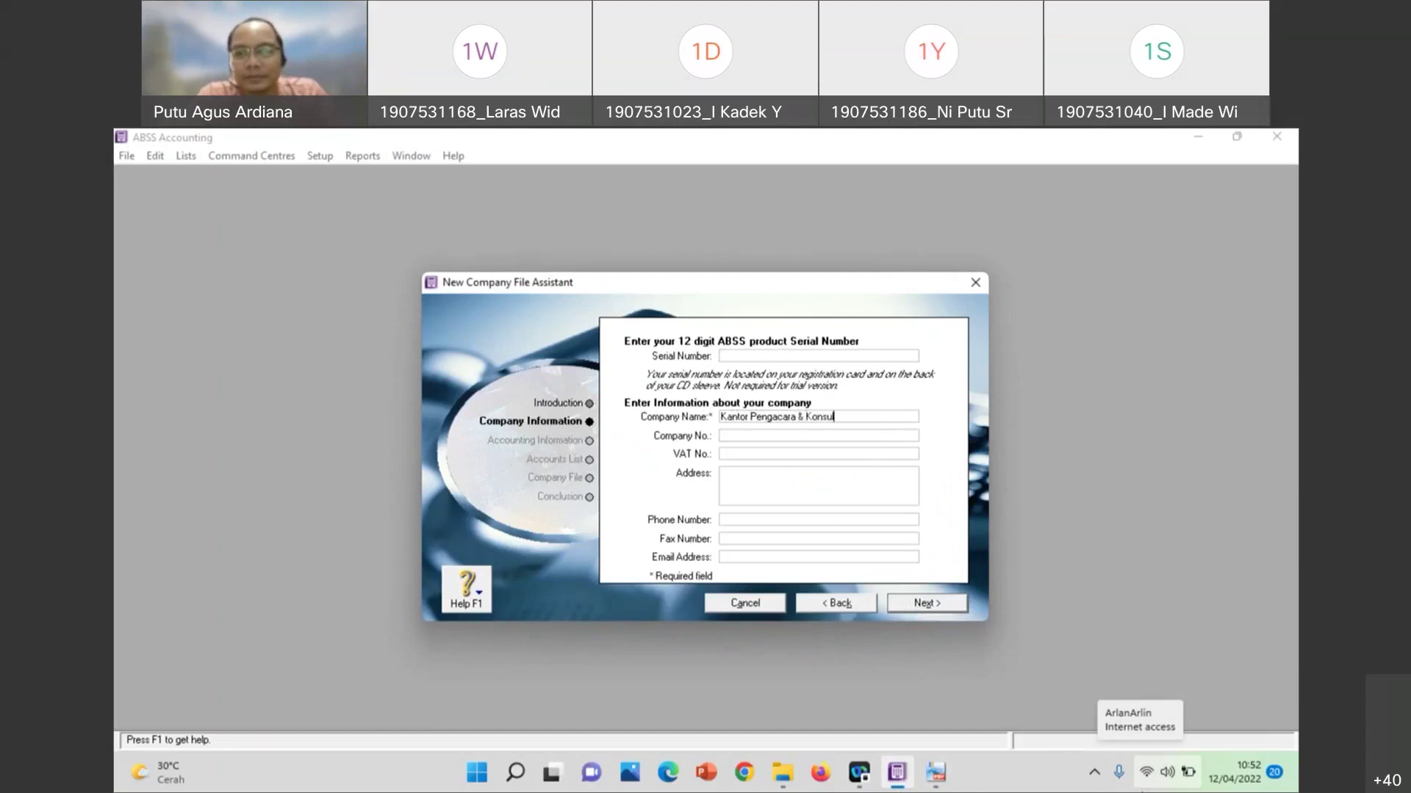
type("tan Hukum Ardia")
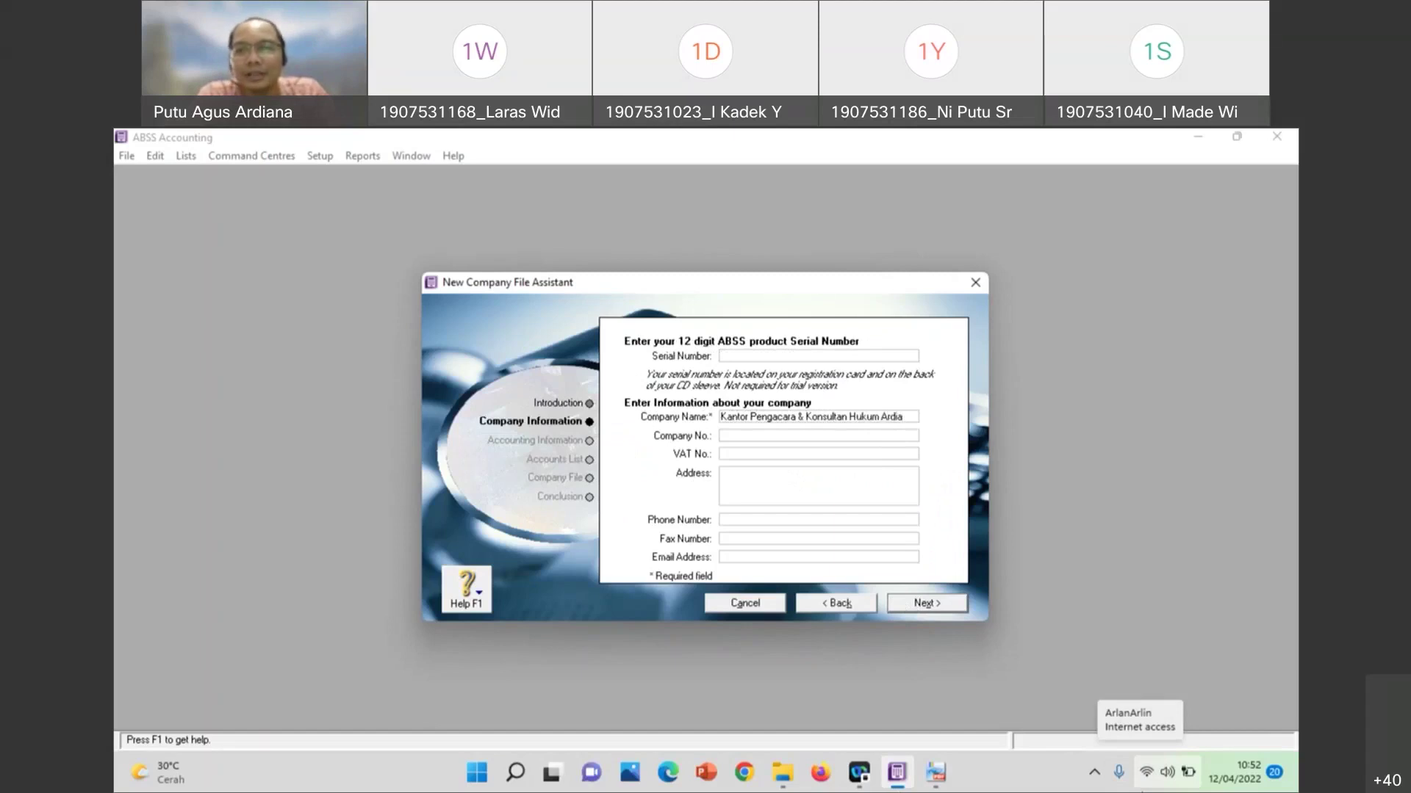
key("BackSpace")
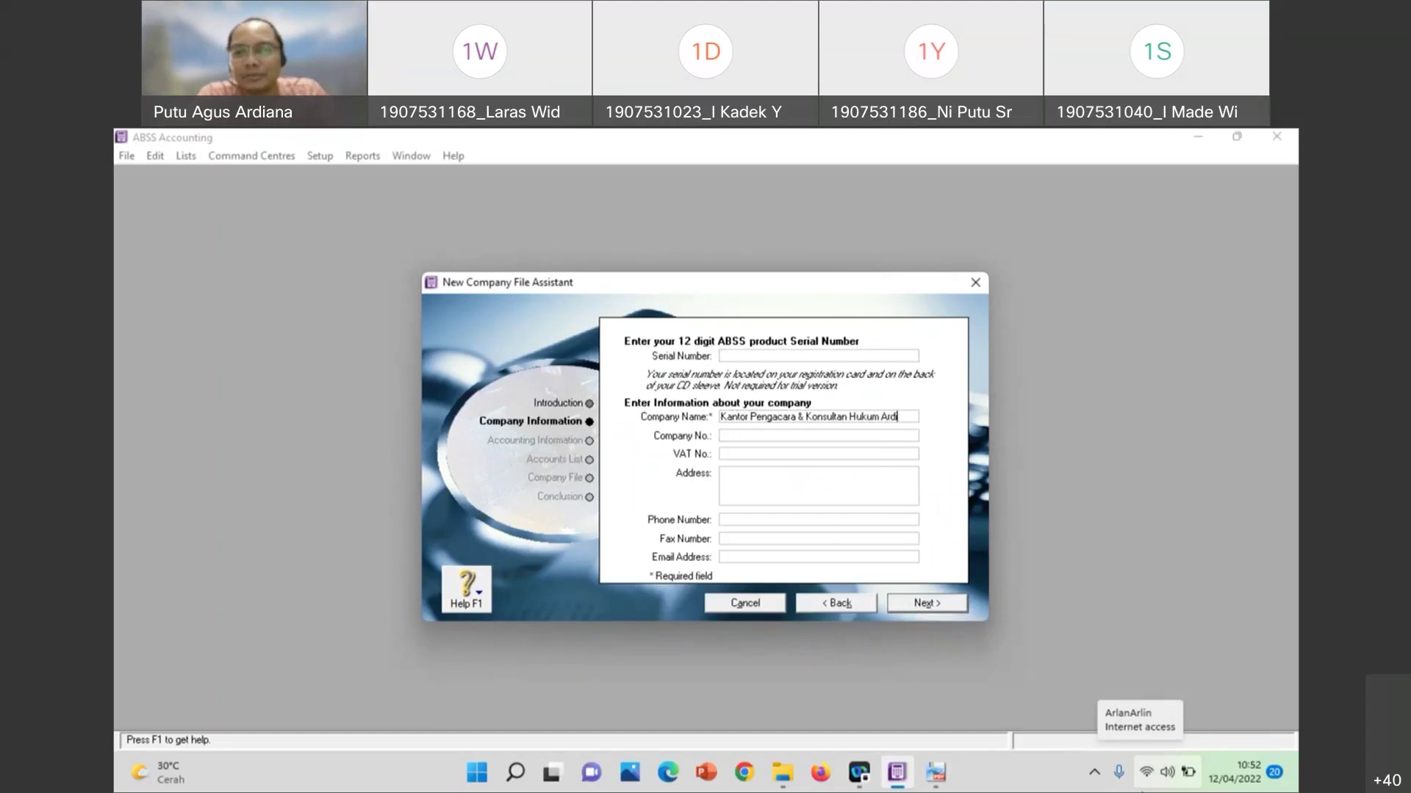
key("BackSpace")
key("BackSpace")
key("BackSpace")
key("BackSpace")
key("BackSpace")
key("BackSpace")
key("BackSpace")
key("BackSpace")
key("BackSpace")
type("Ardiana")
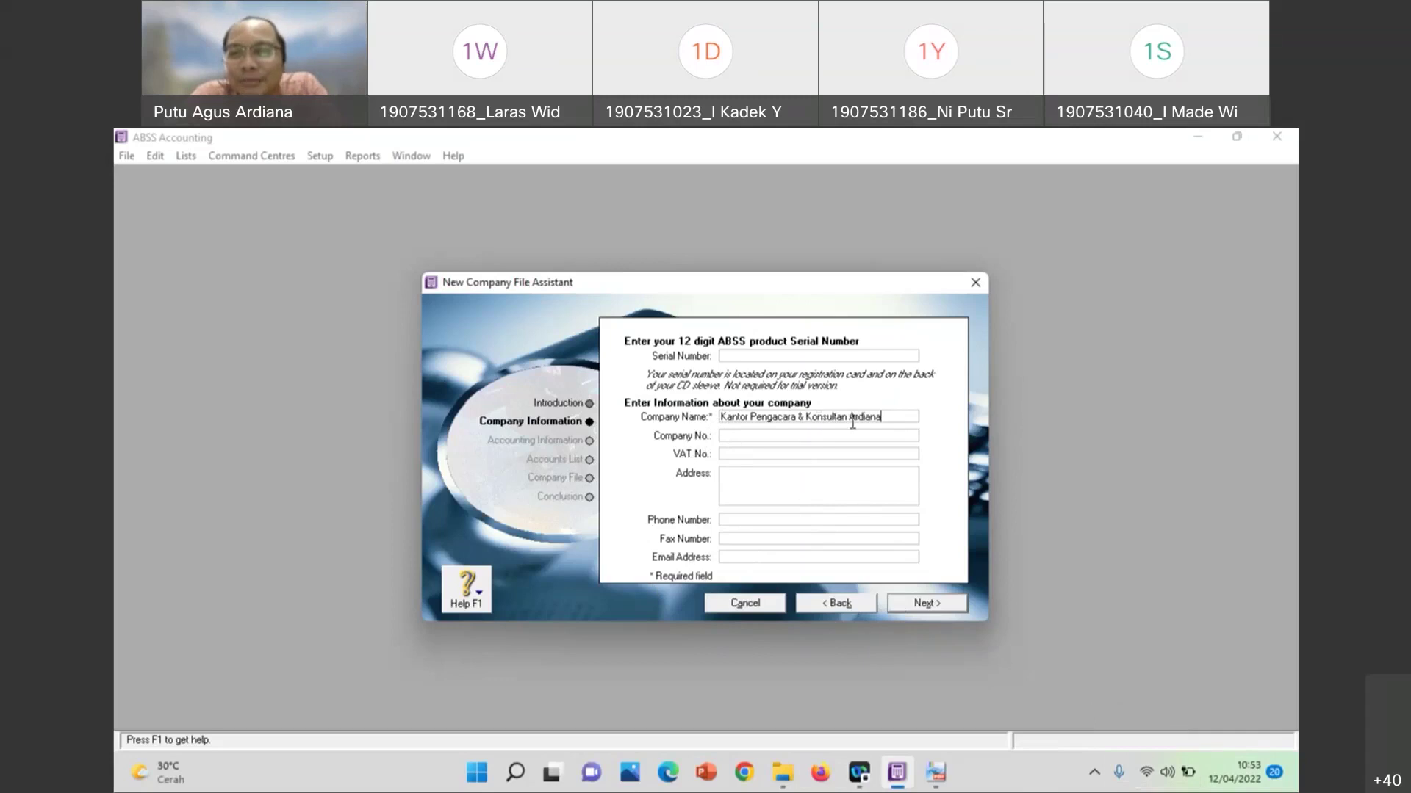
double_click(922, 606)
left_click(841, 602)
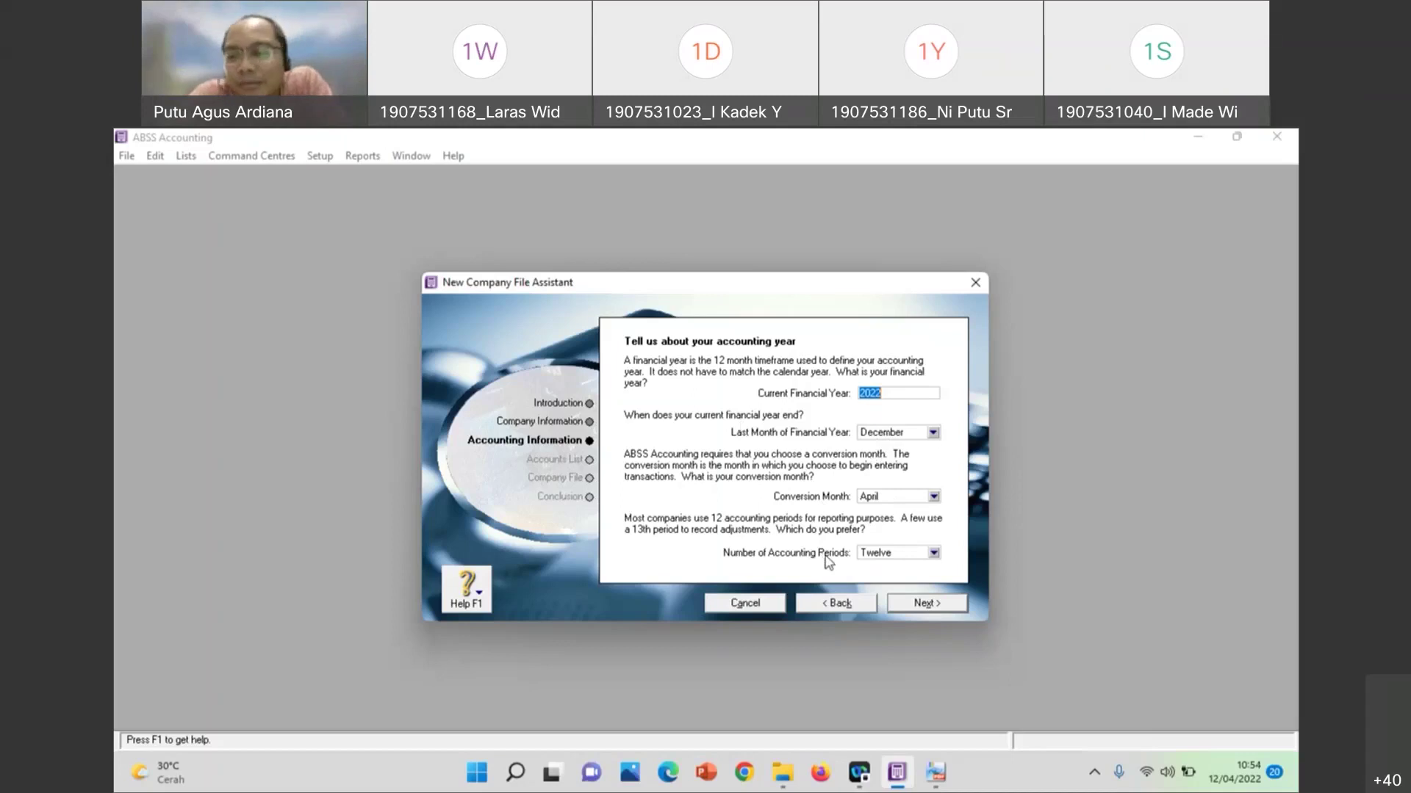
Switch to the exam PDF and examine the case text for the opening balance date, transaction period and reporting request
left_click(938, 775)
scroll(685, 449, "up", 1)
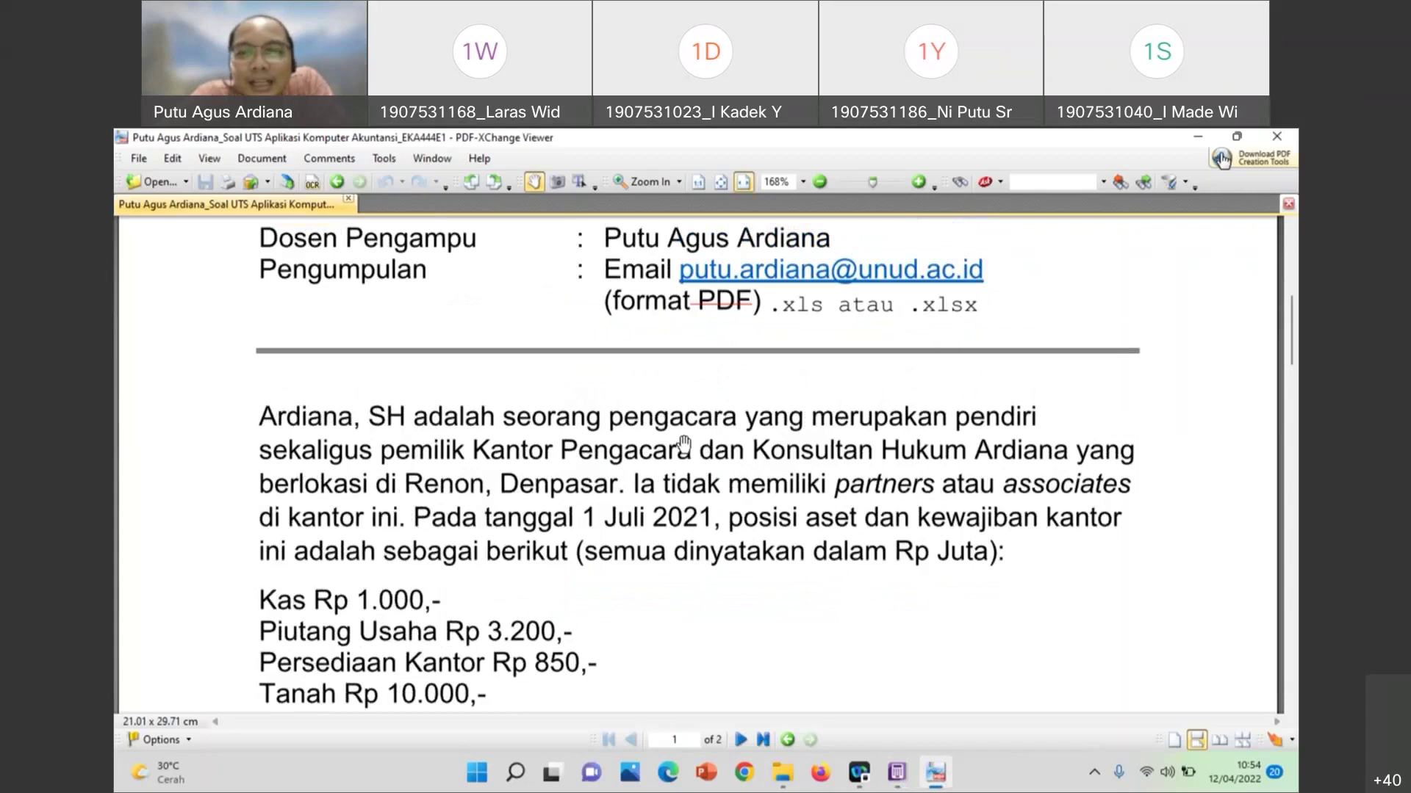
scroll(684, 446, "up", 1)
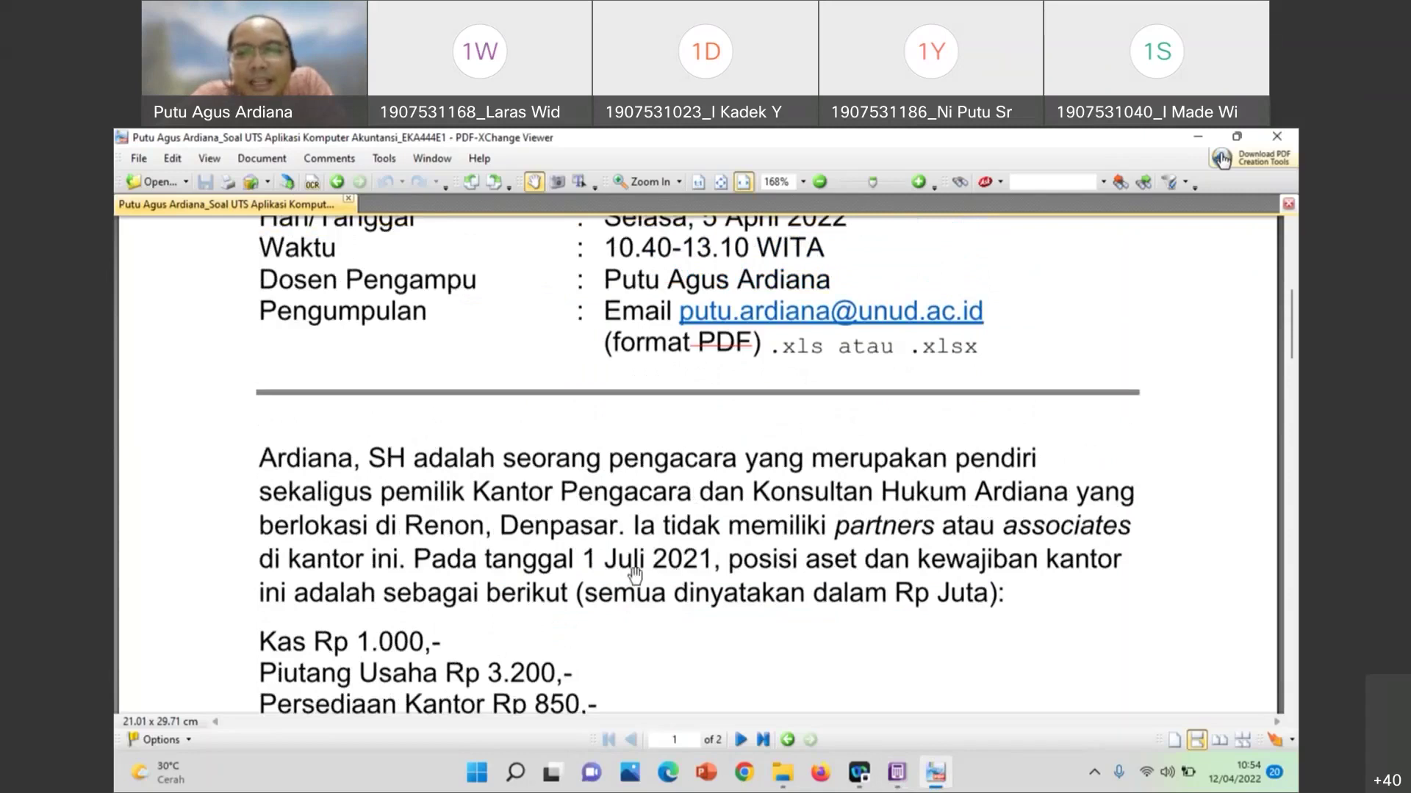
scroll(628, 571, "down", 6)
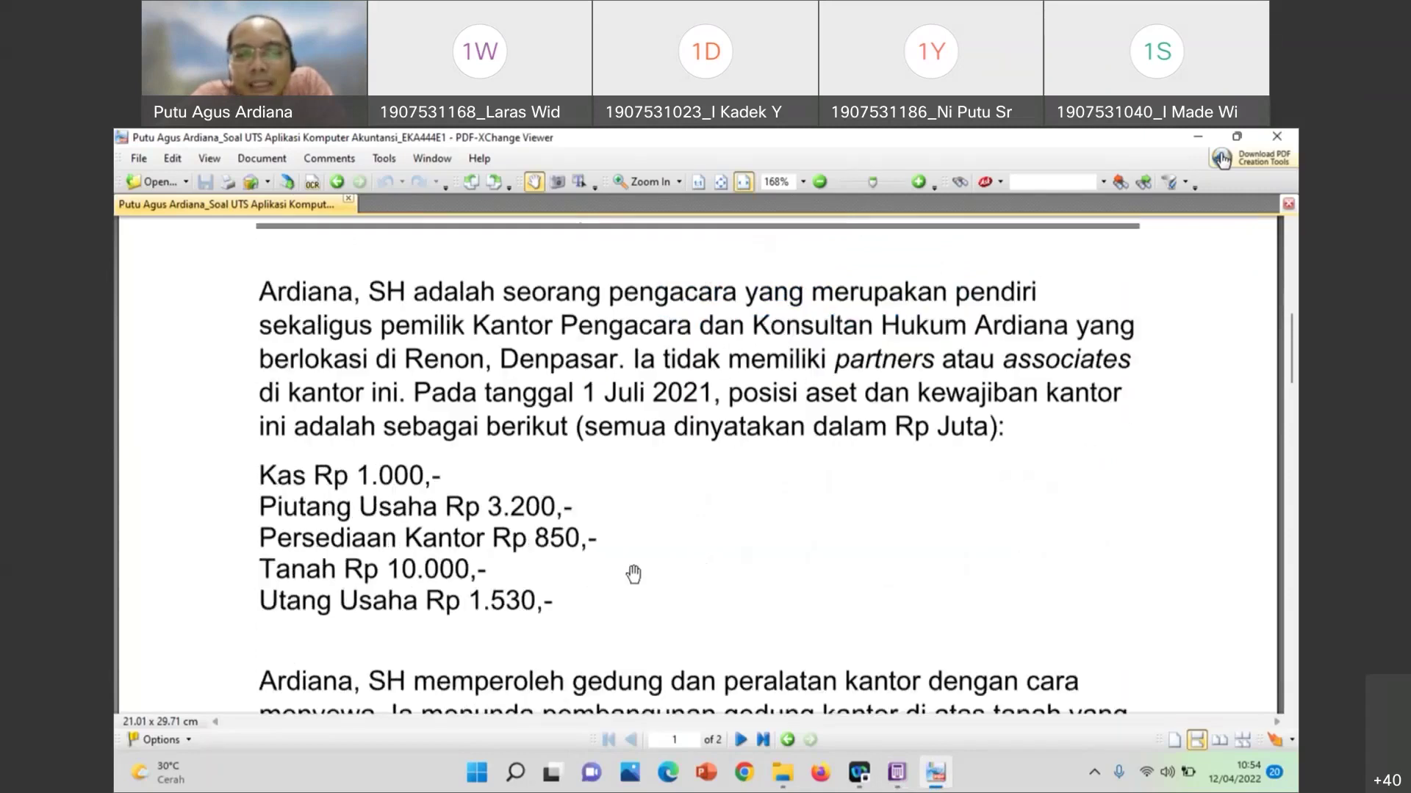
scroll(628, 571, "up", 5)
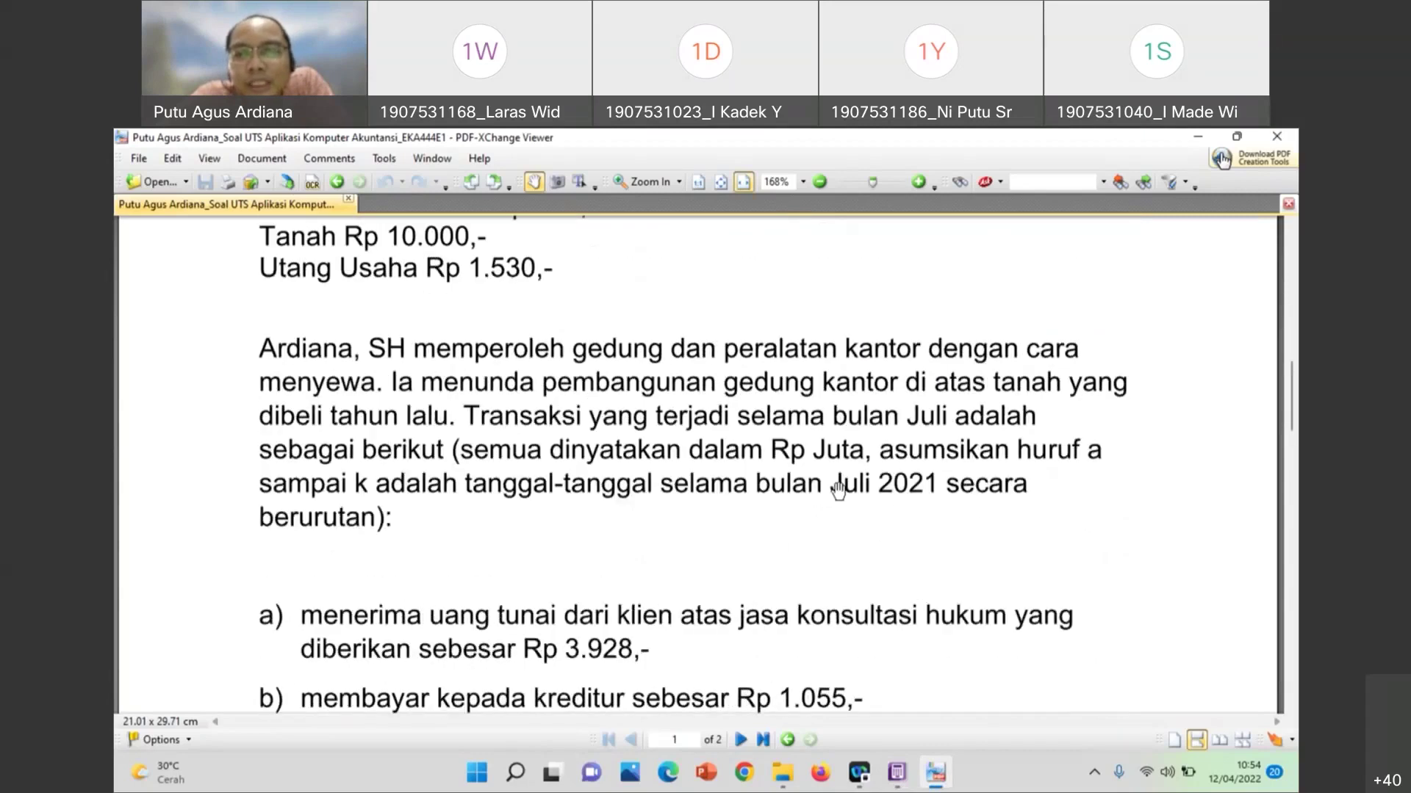
scroll(785, 477, "up", 1)
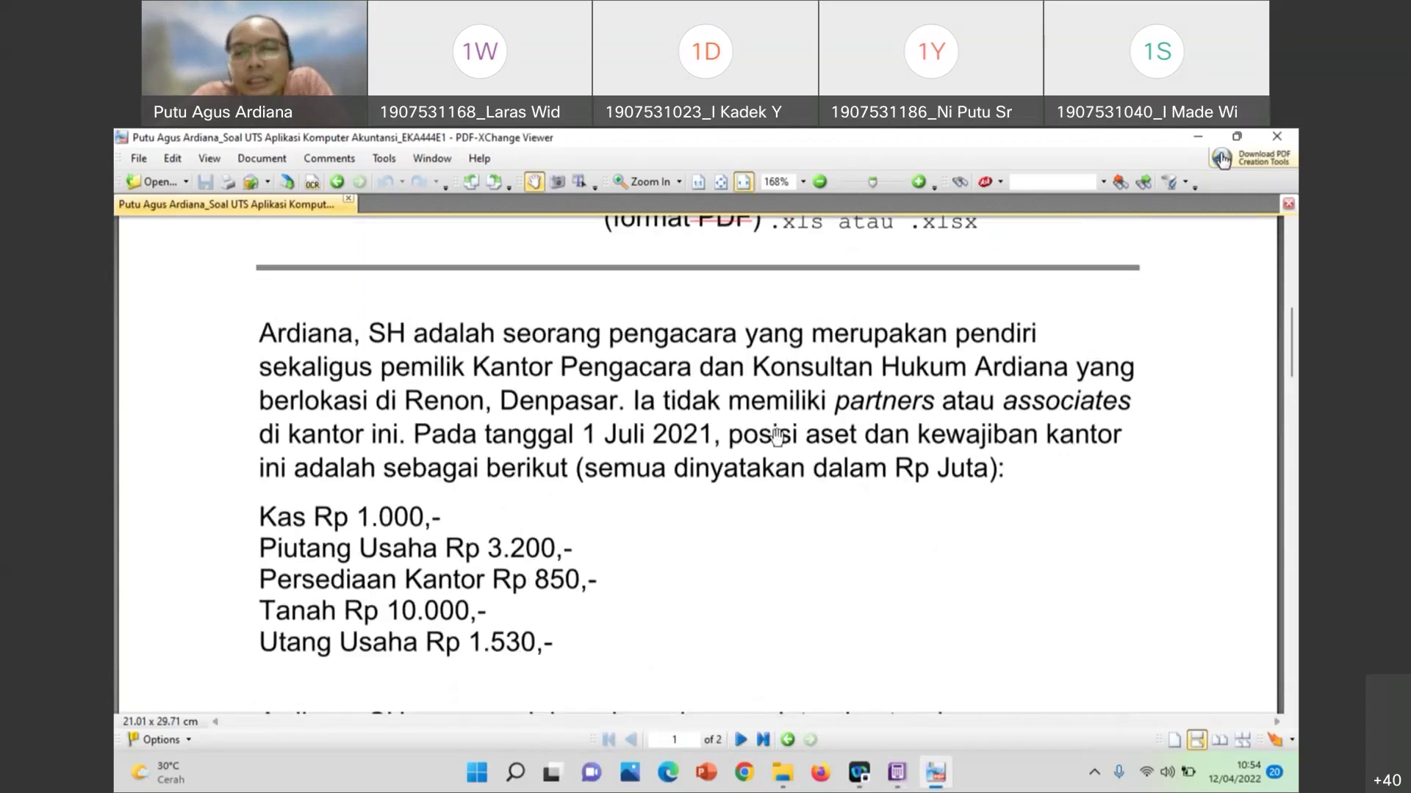
scroll(786, 441, "down", 10)
scroll(790, 435, "down", 12)
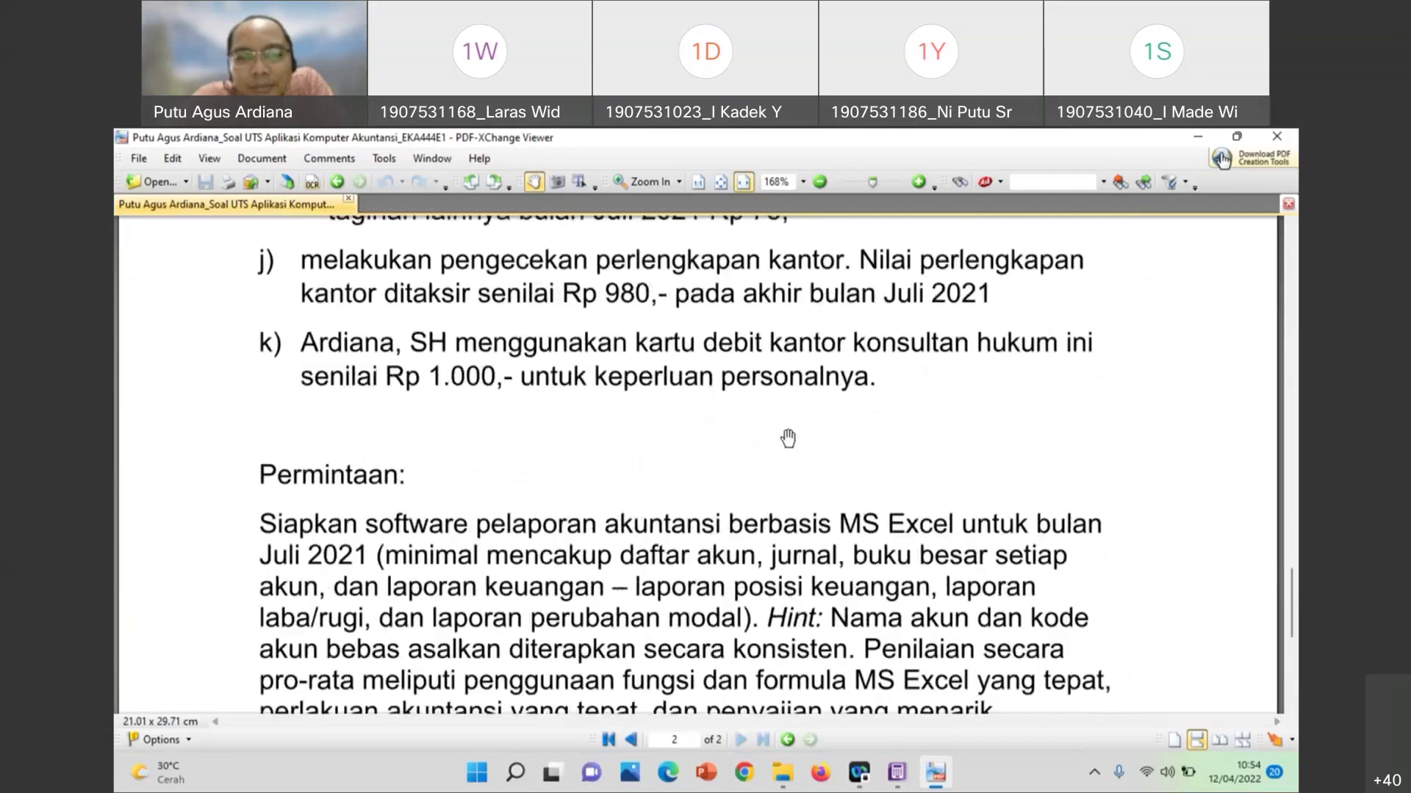
scroll(787, 438, "up", 1)
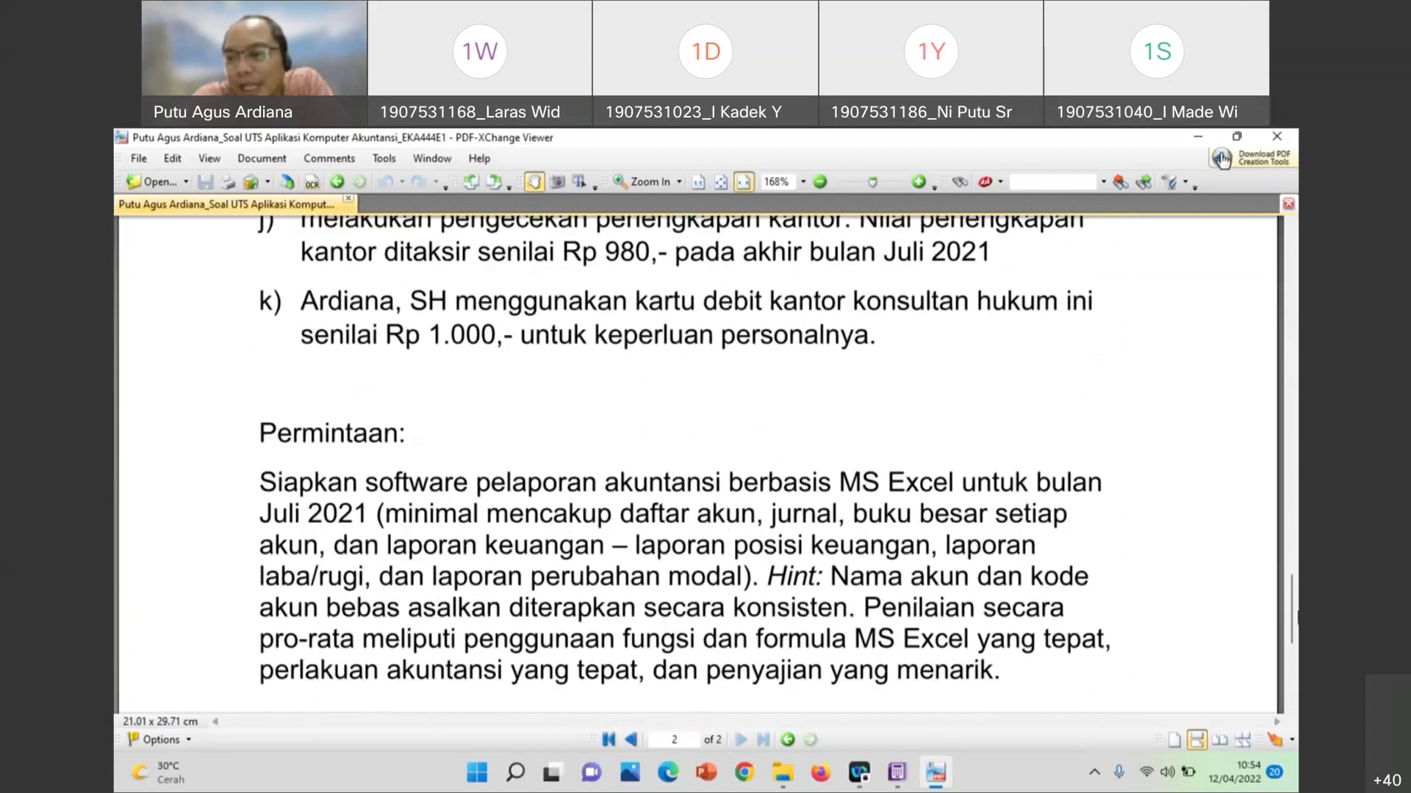
scroll(1286, 485, "up", 3)
left_click_drag(1291, 595, 1289, 339)
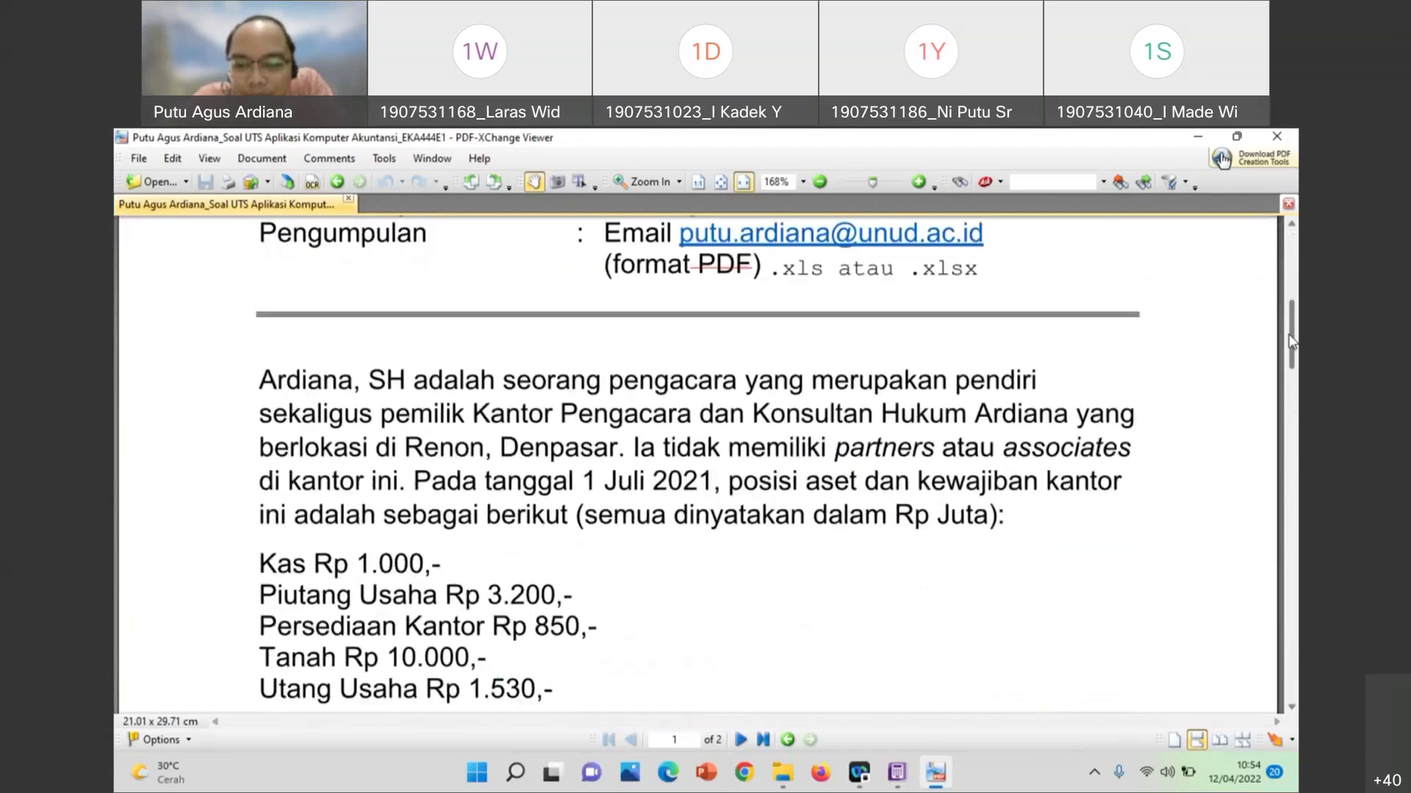
In ABSS Accounting, set the current financial year to 2021 and the conversion month to July, then confirm the accounting information
left_click(897, 772)
type("2021")
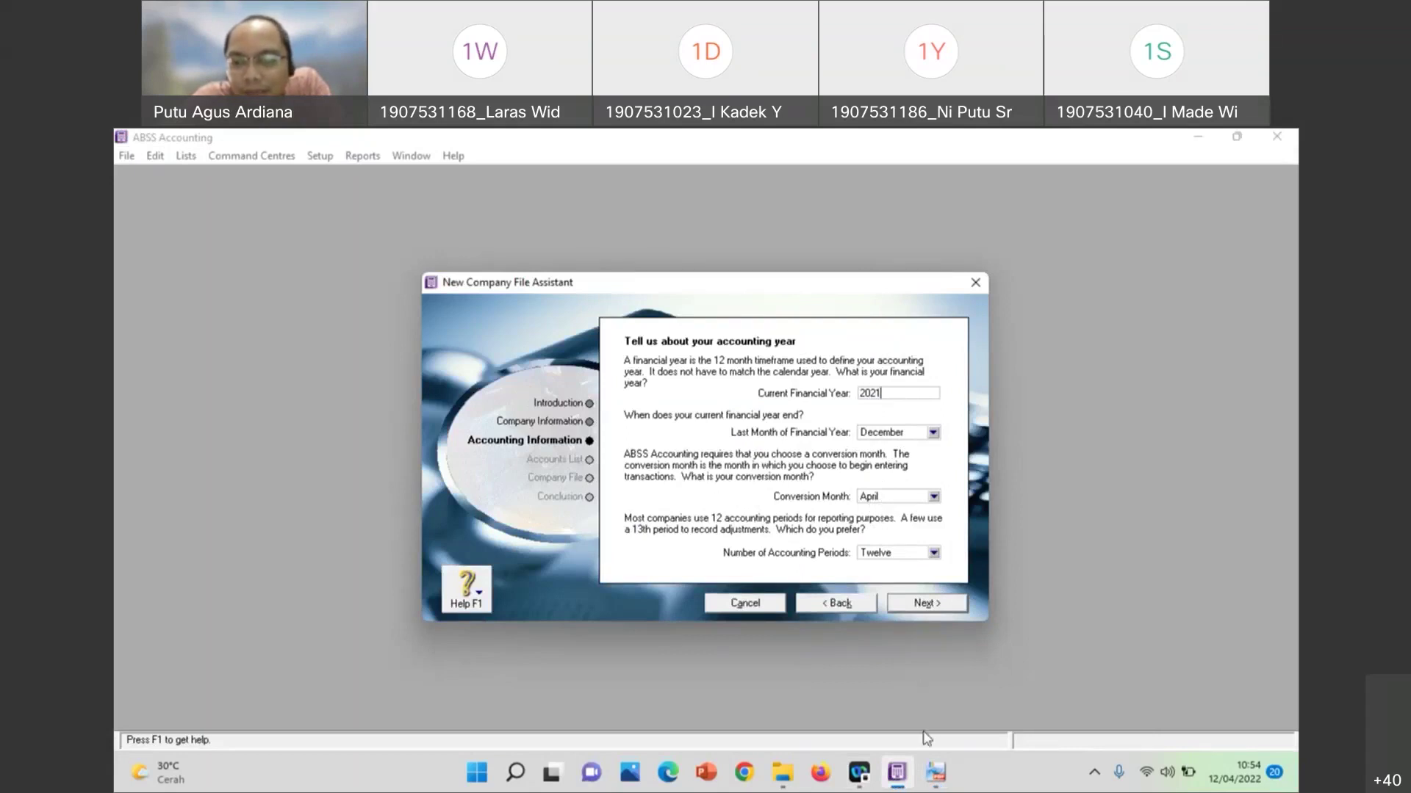
left_click(939, 783)
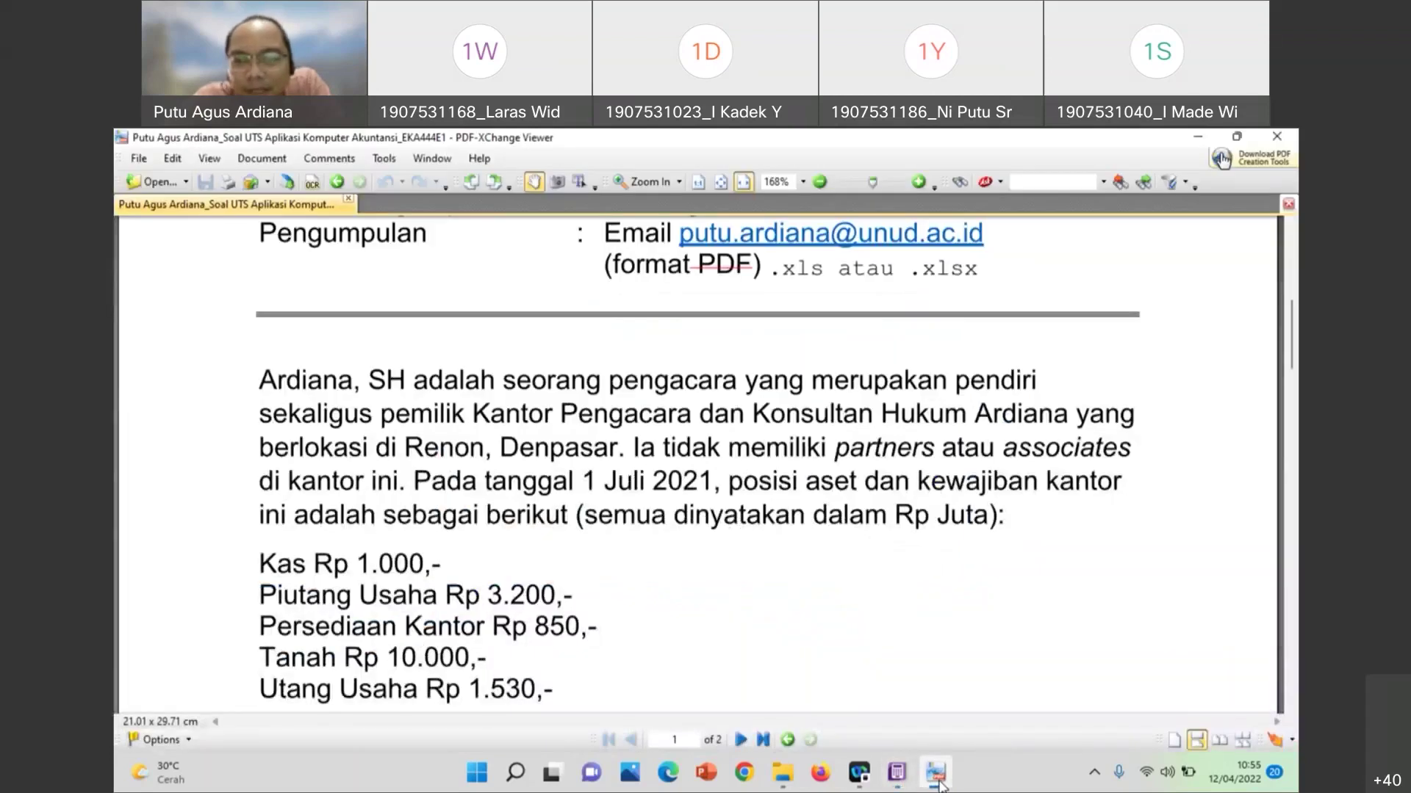
left_click(896, 772)
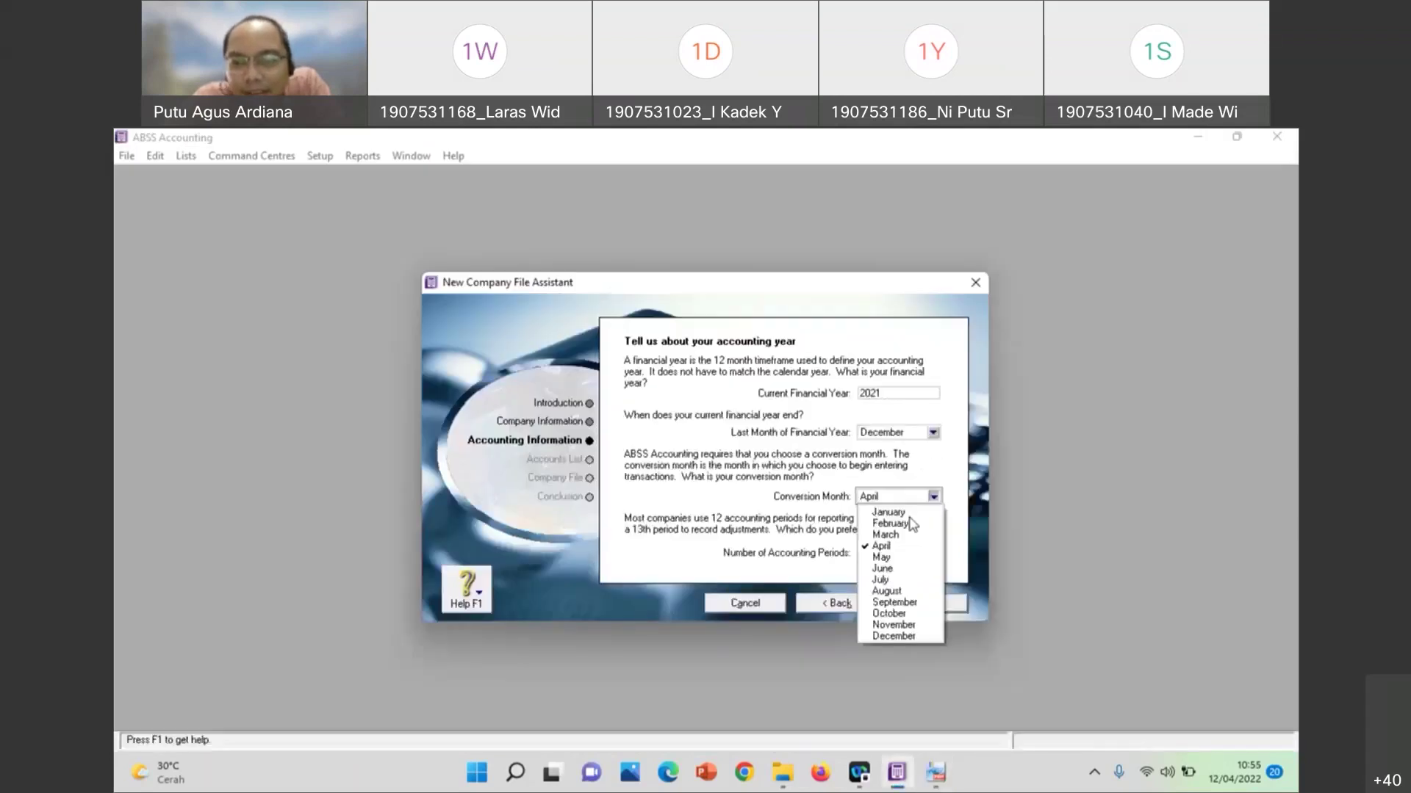
left_click(889, 581)
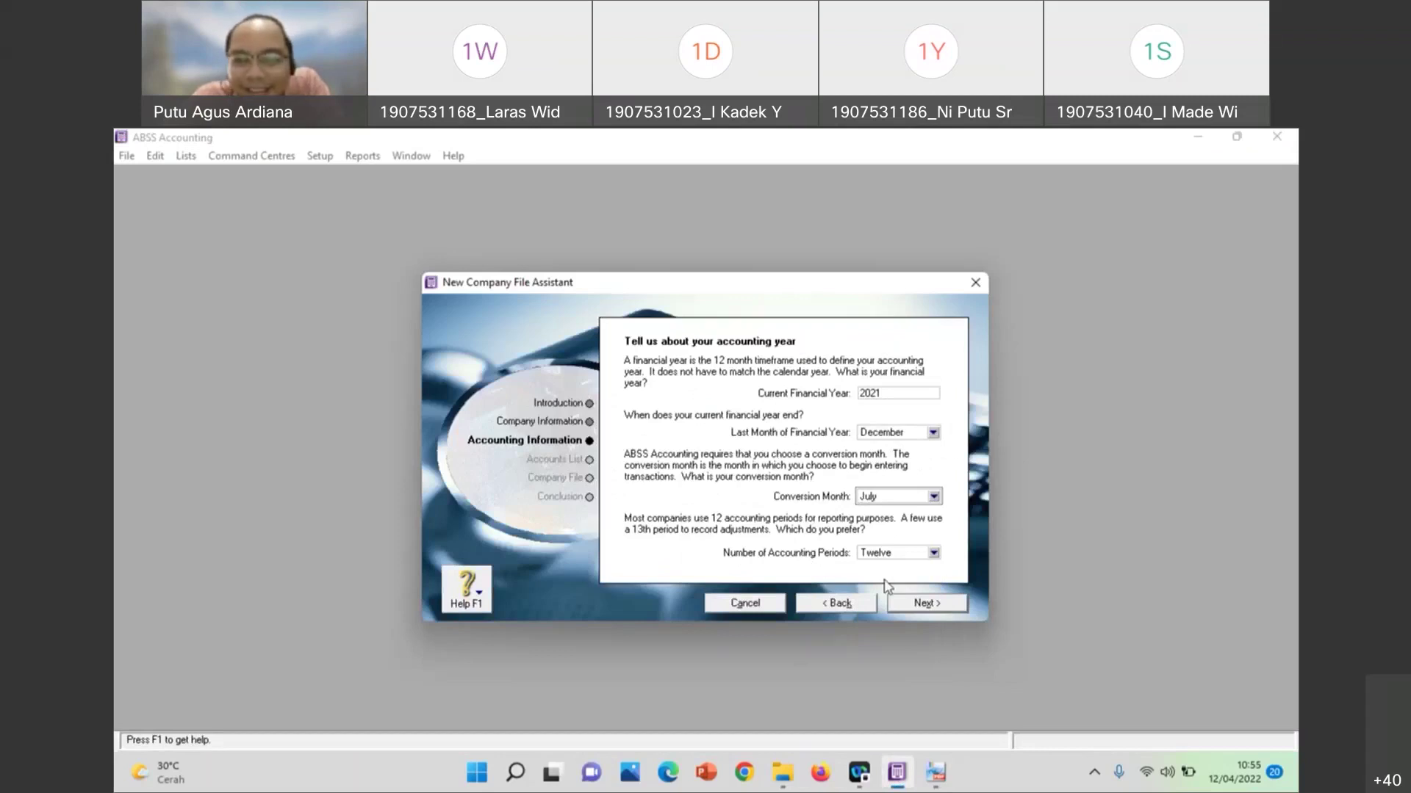
left_click(909, 607)
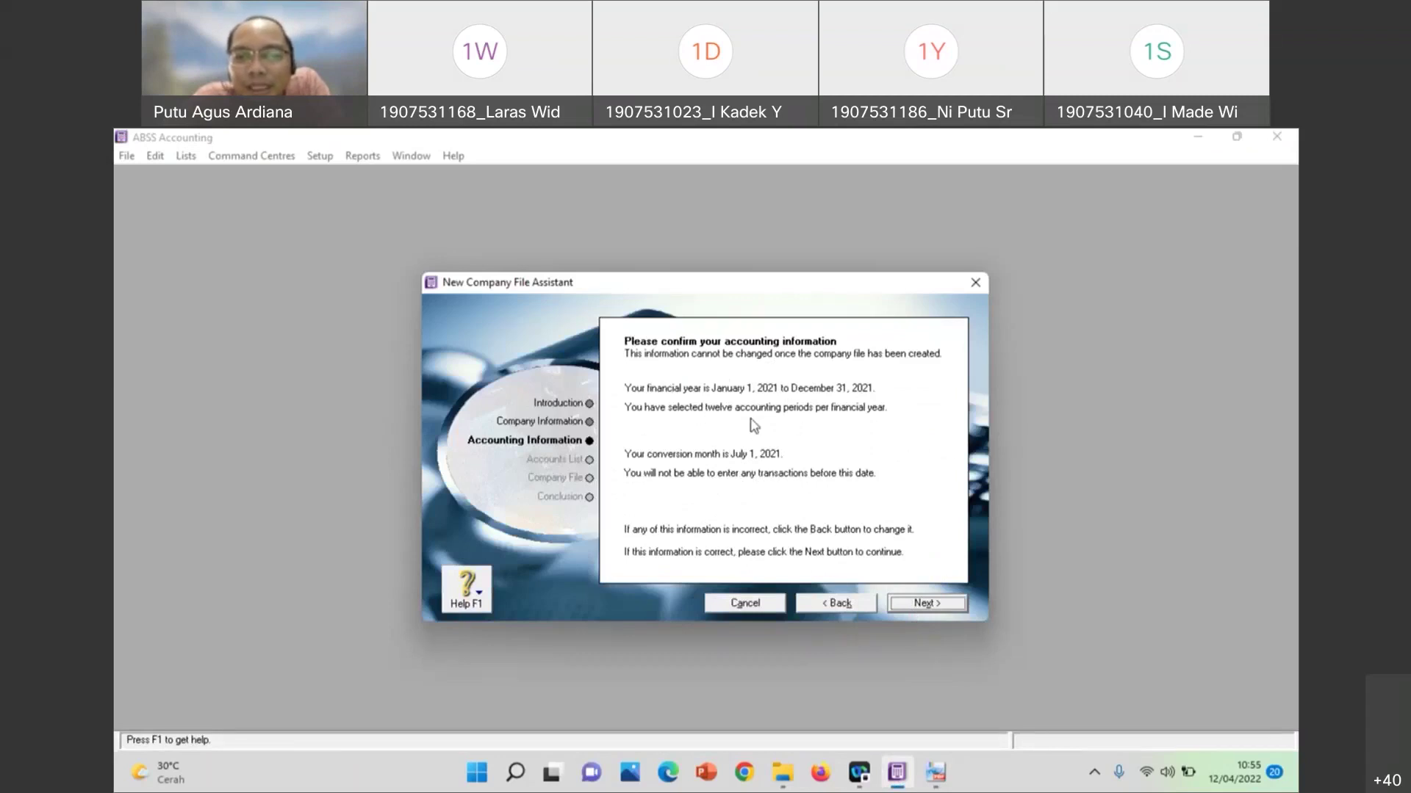
left_click(927, 605)
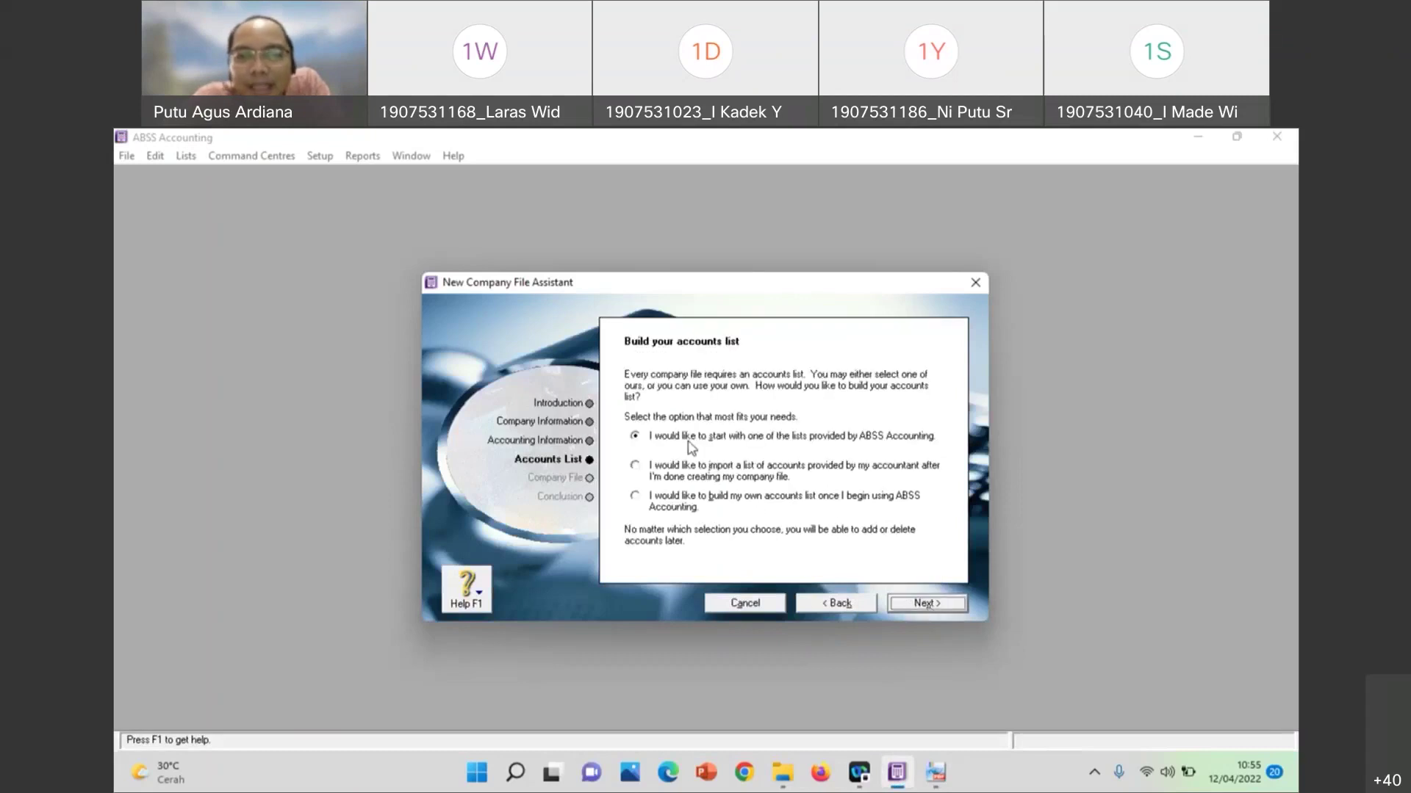
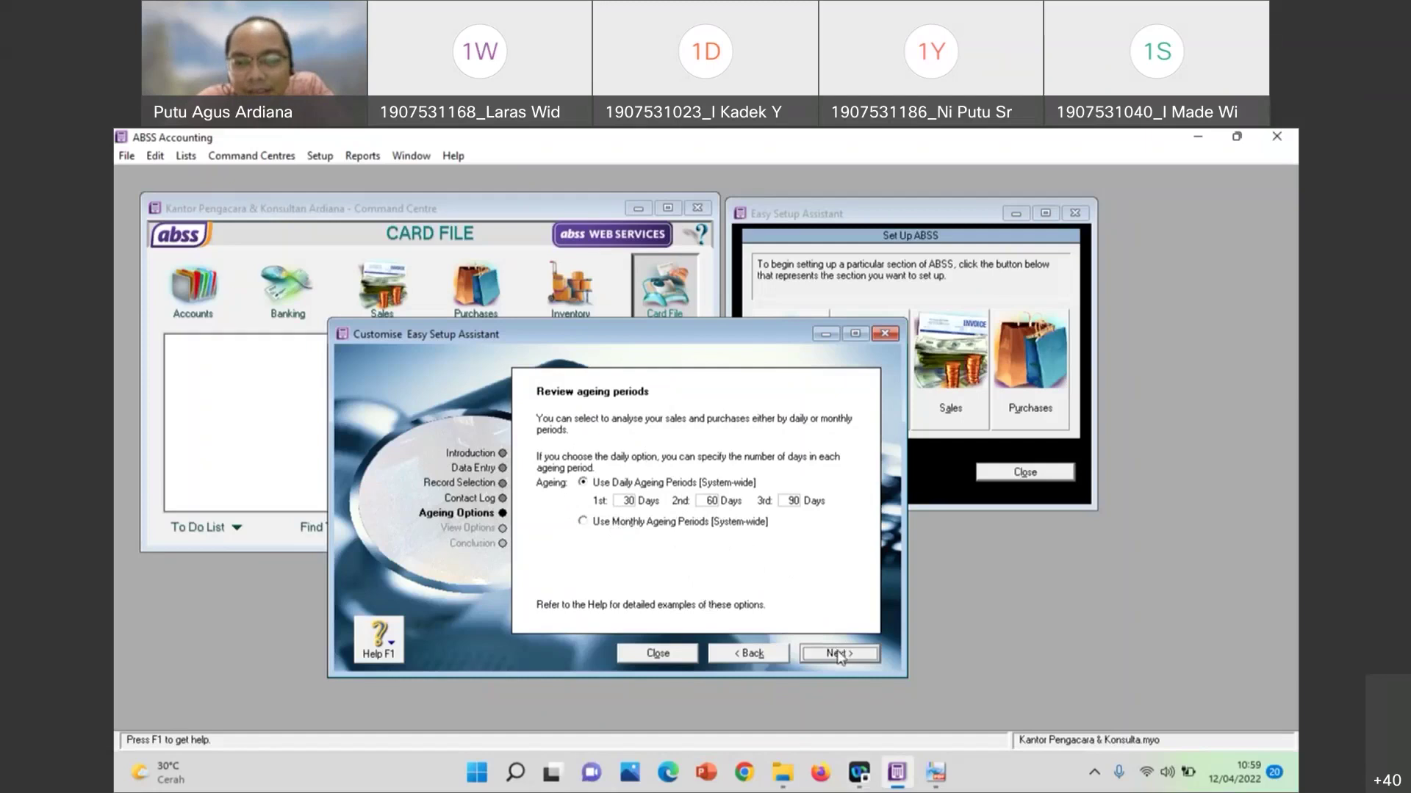
Accept the daily ageing periods, enable Display To Do List When Starting ABSS, and advance the Customise assistant to its conclusion
left_click(838, 656)
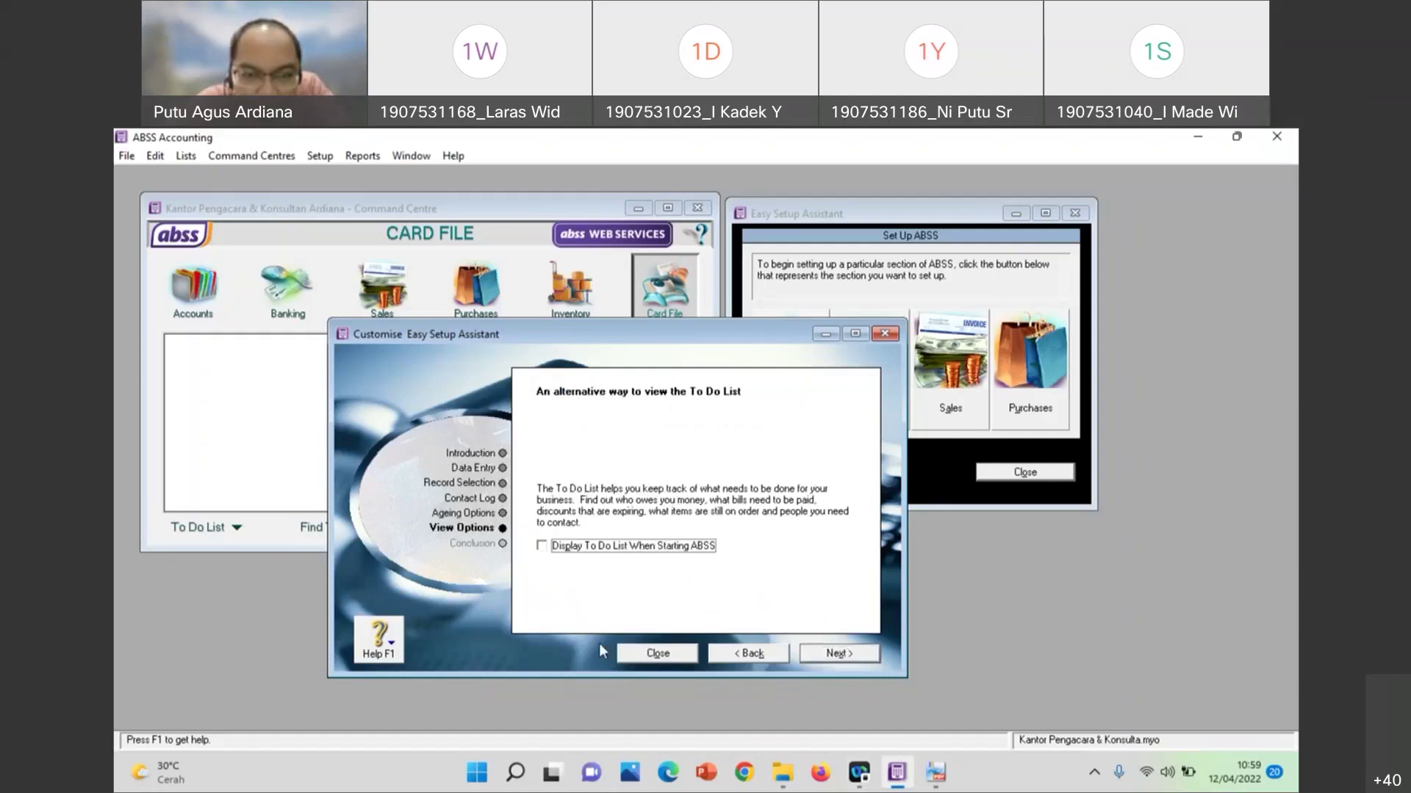
left_click(559, 551)
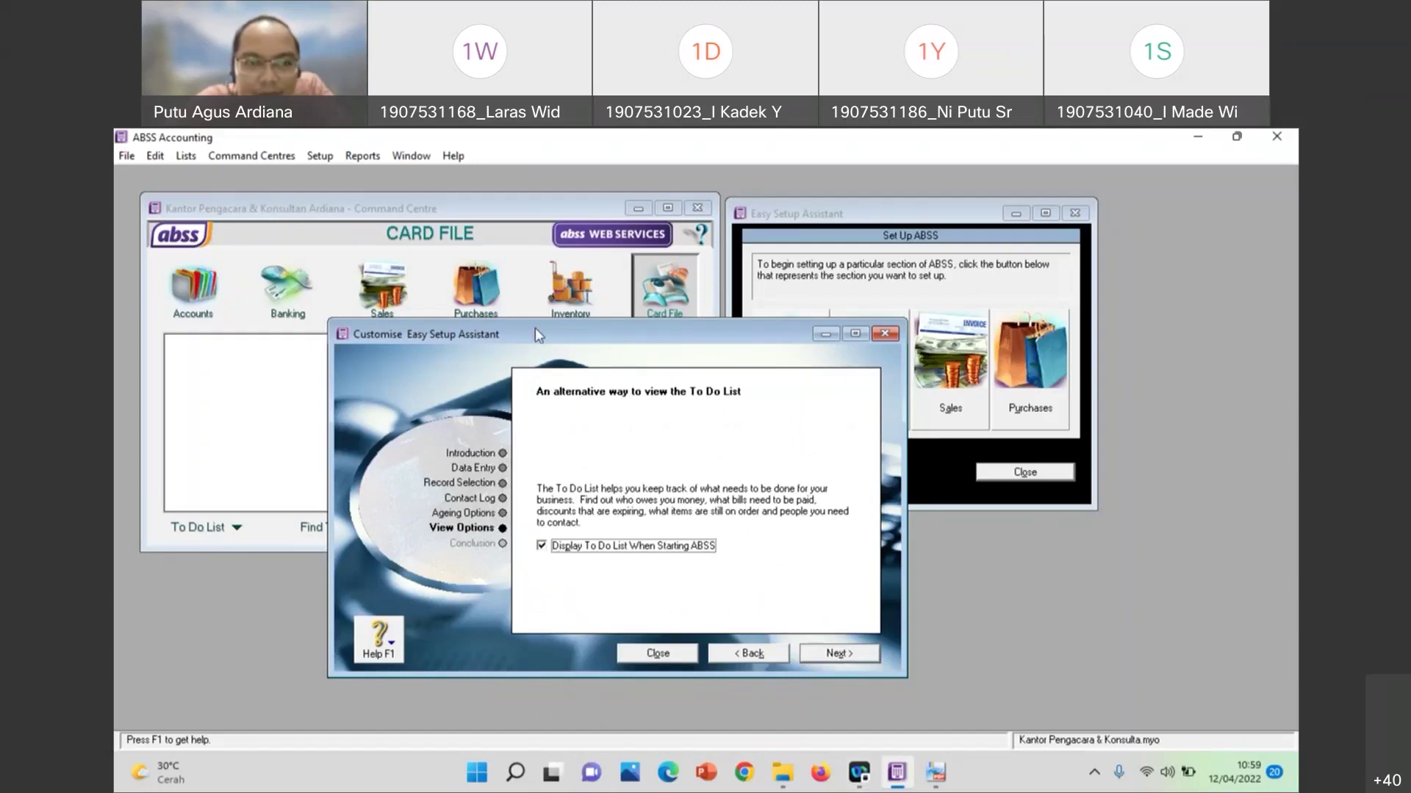
left_click_drag(535, 335, 947, 364)
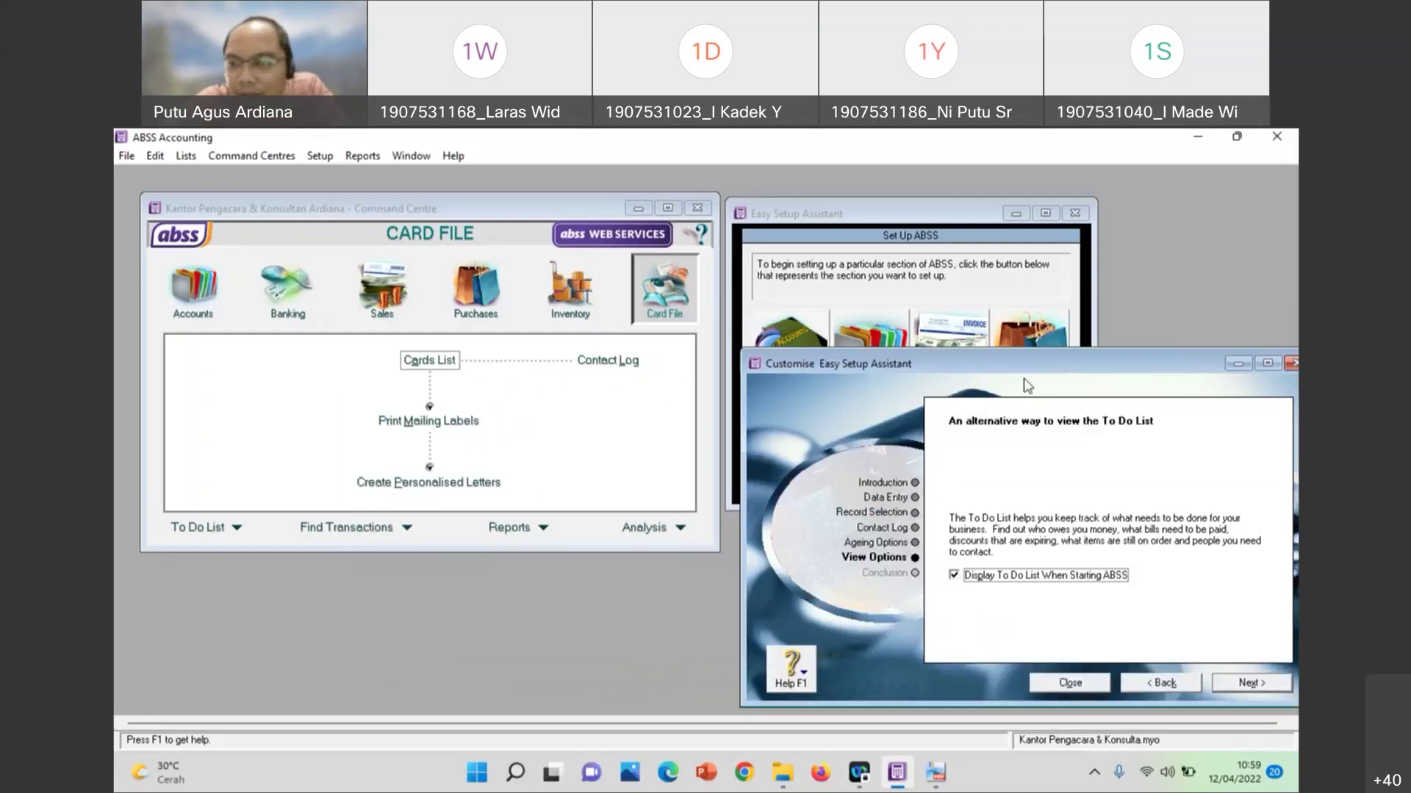
left_click_drag(1037, 367, 744, 293)
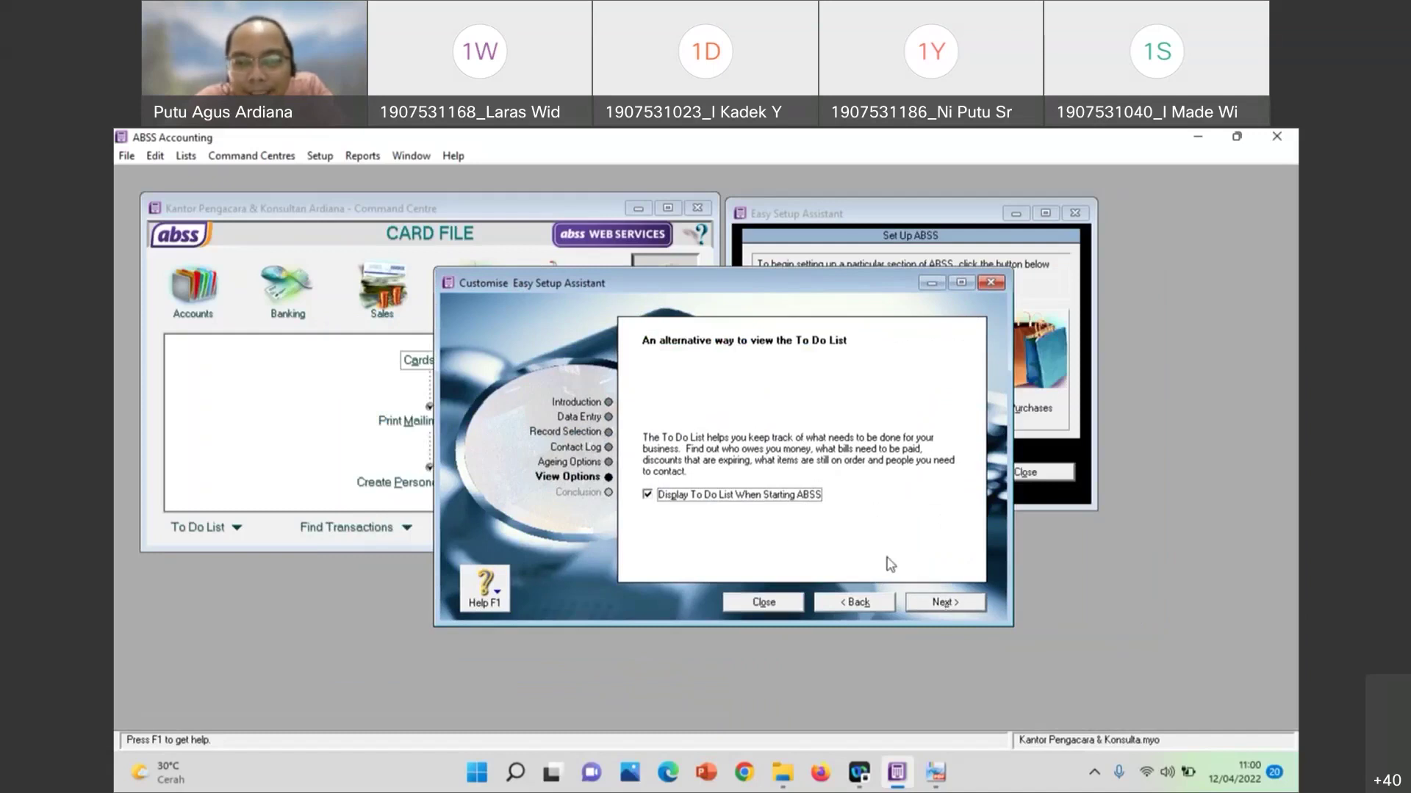
left_click(950, 604)
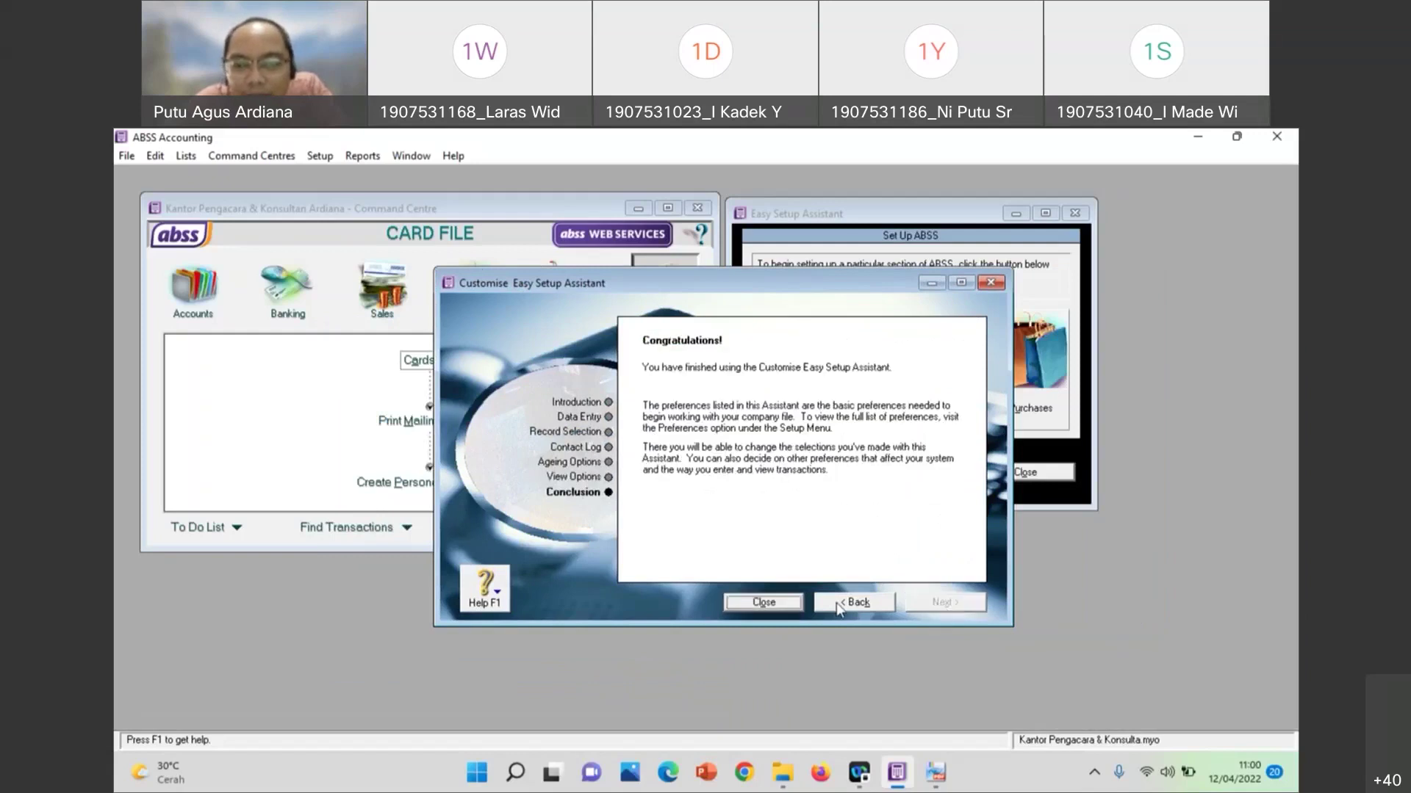
Finish the Customise assistant, start the Accounts Easy Setup Assistant, advance to its Accounts List and maximise the window
left_click(765, 604)
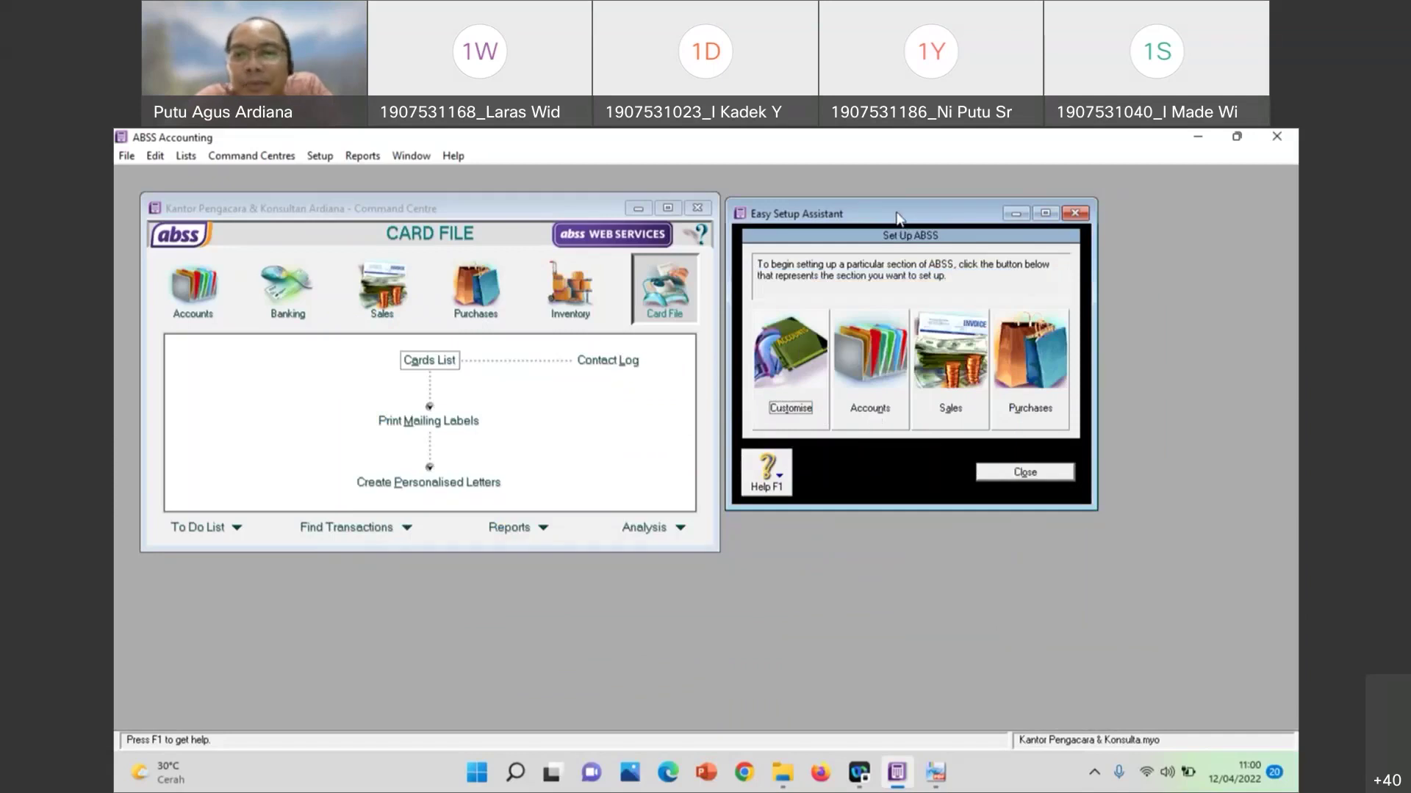
left_click_drag(898, 218, 613, 256)
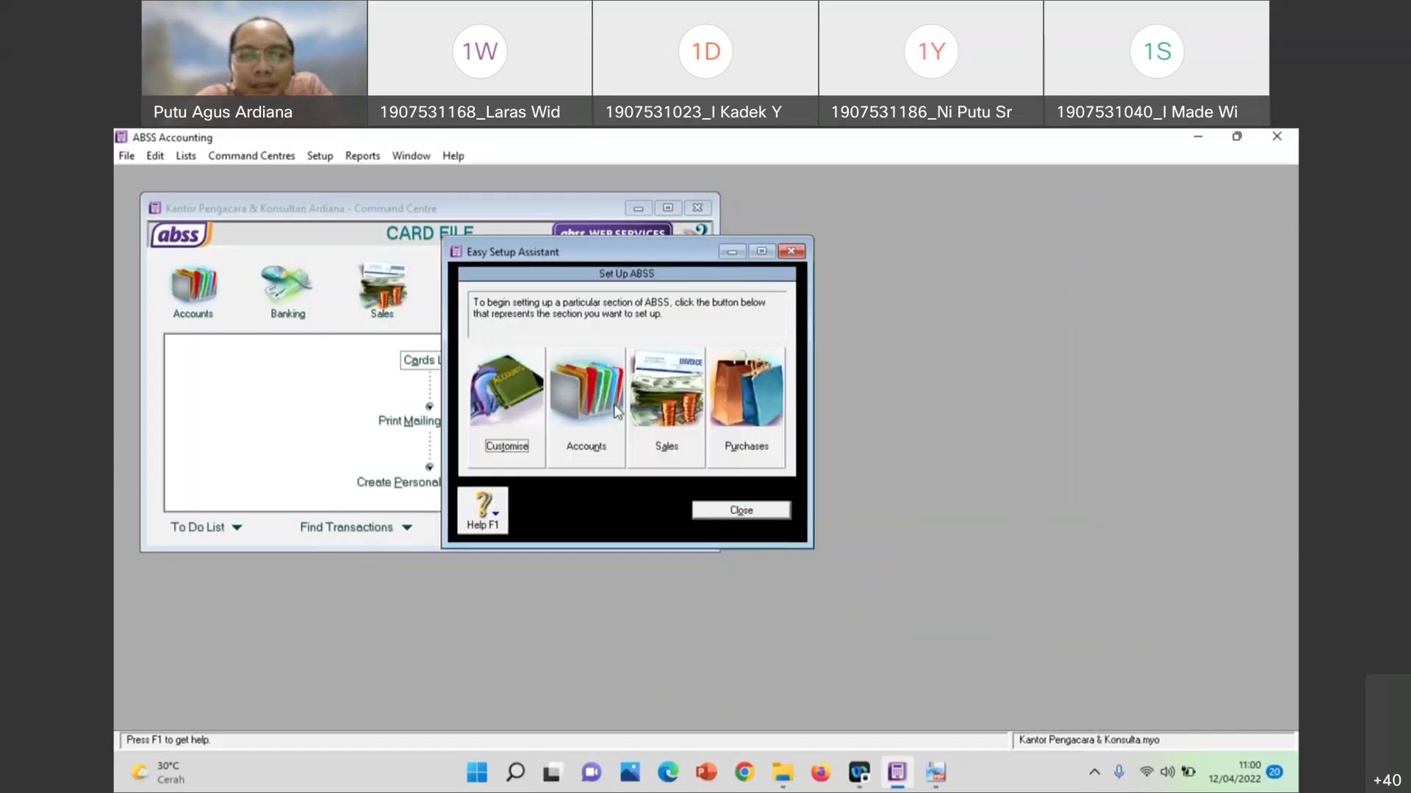
left_click(596, 452)
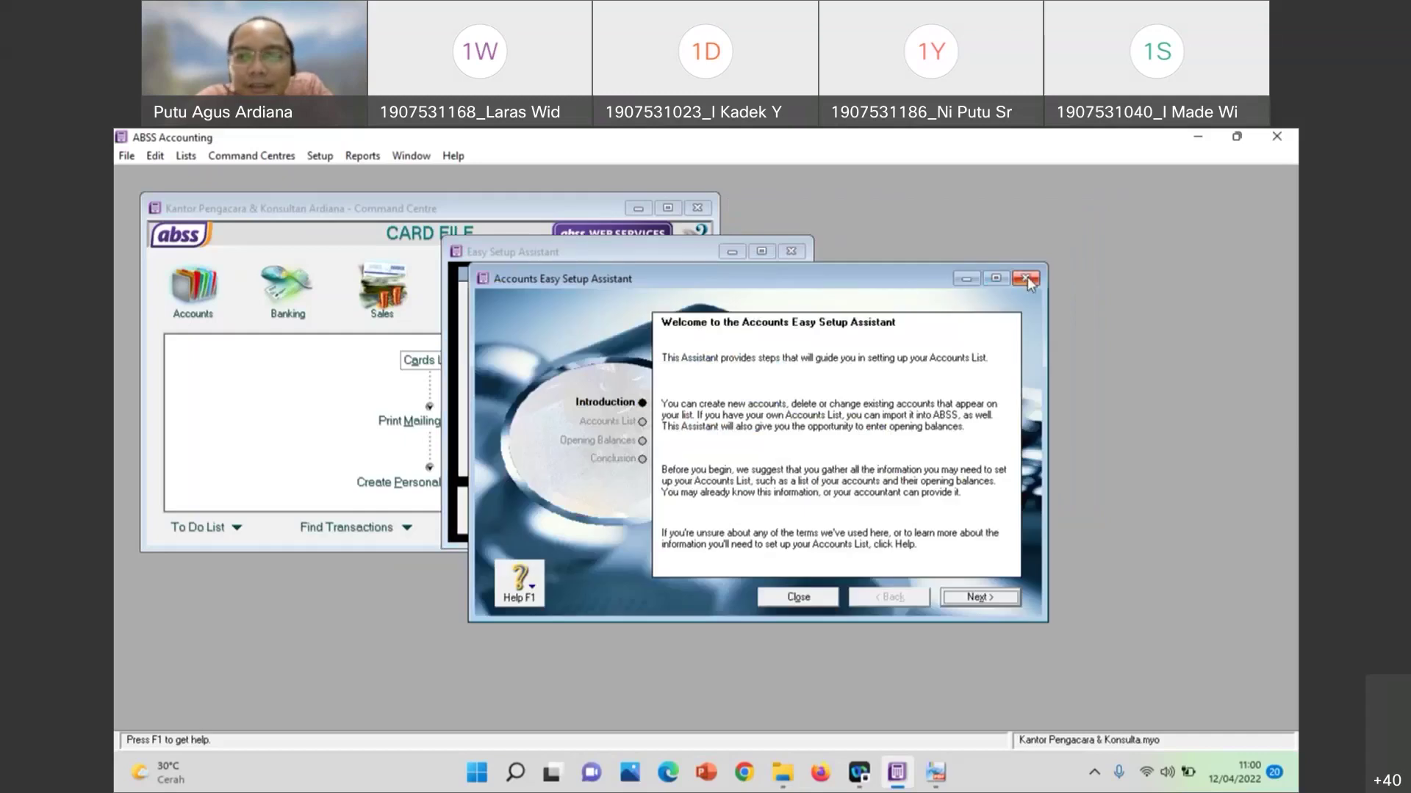
left_click(971, 599)
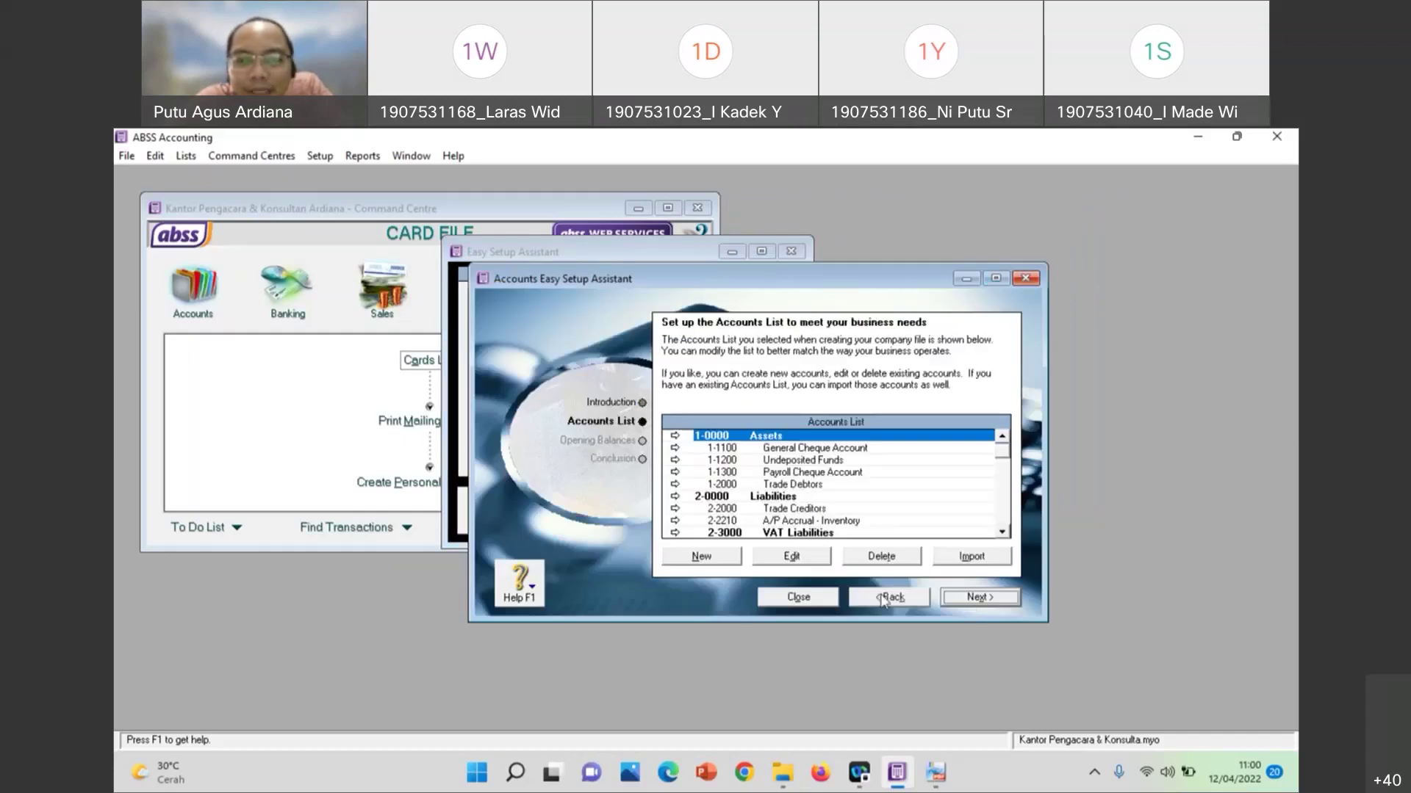
left_click(995, 280)
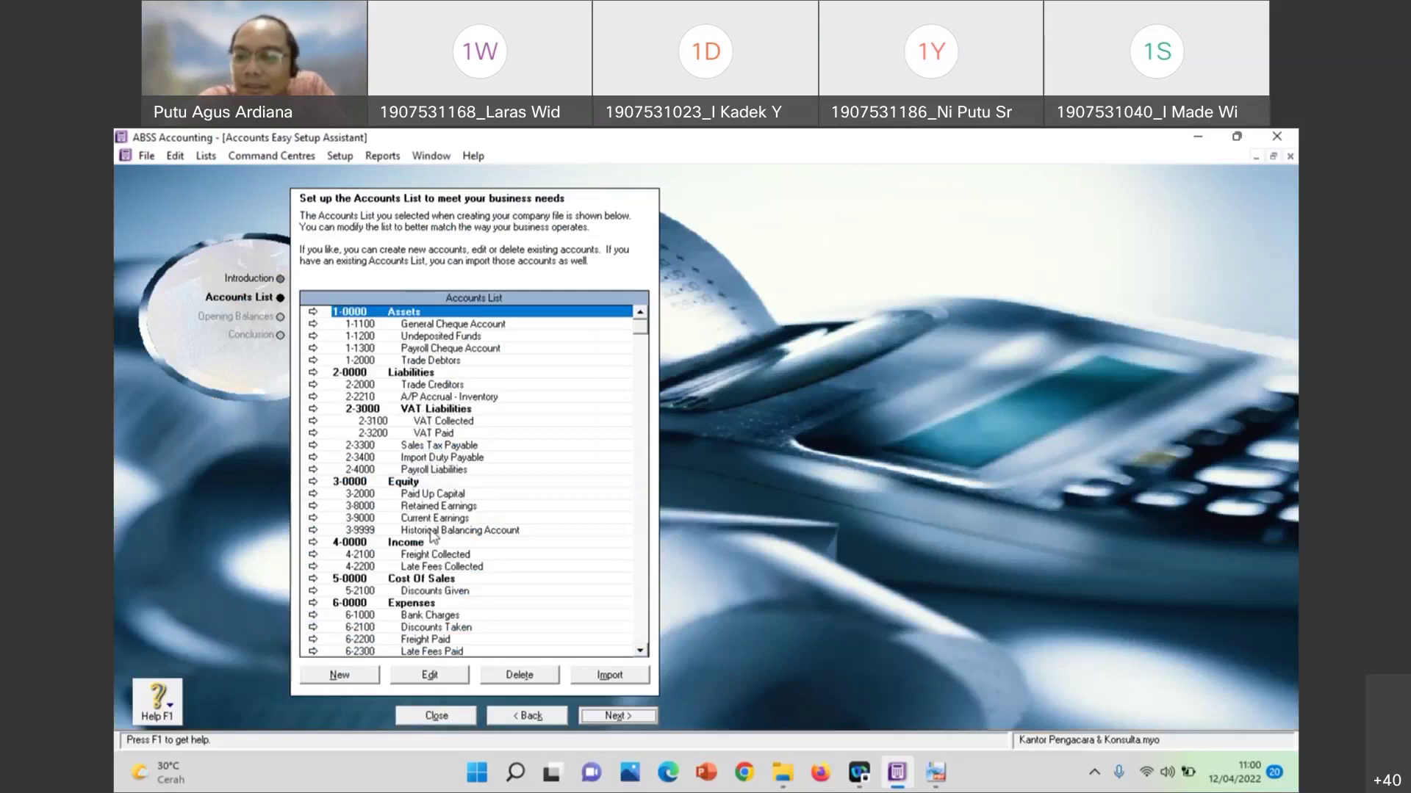
Switch to the exam PDF and examine the 1 July 2021 asset and liability balances and the July transactions
mouse_move(933, 773)
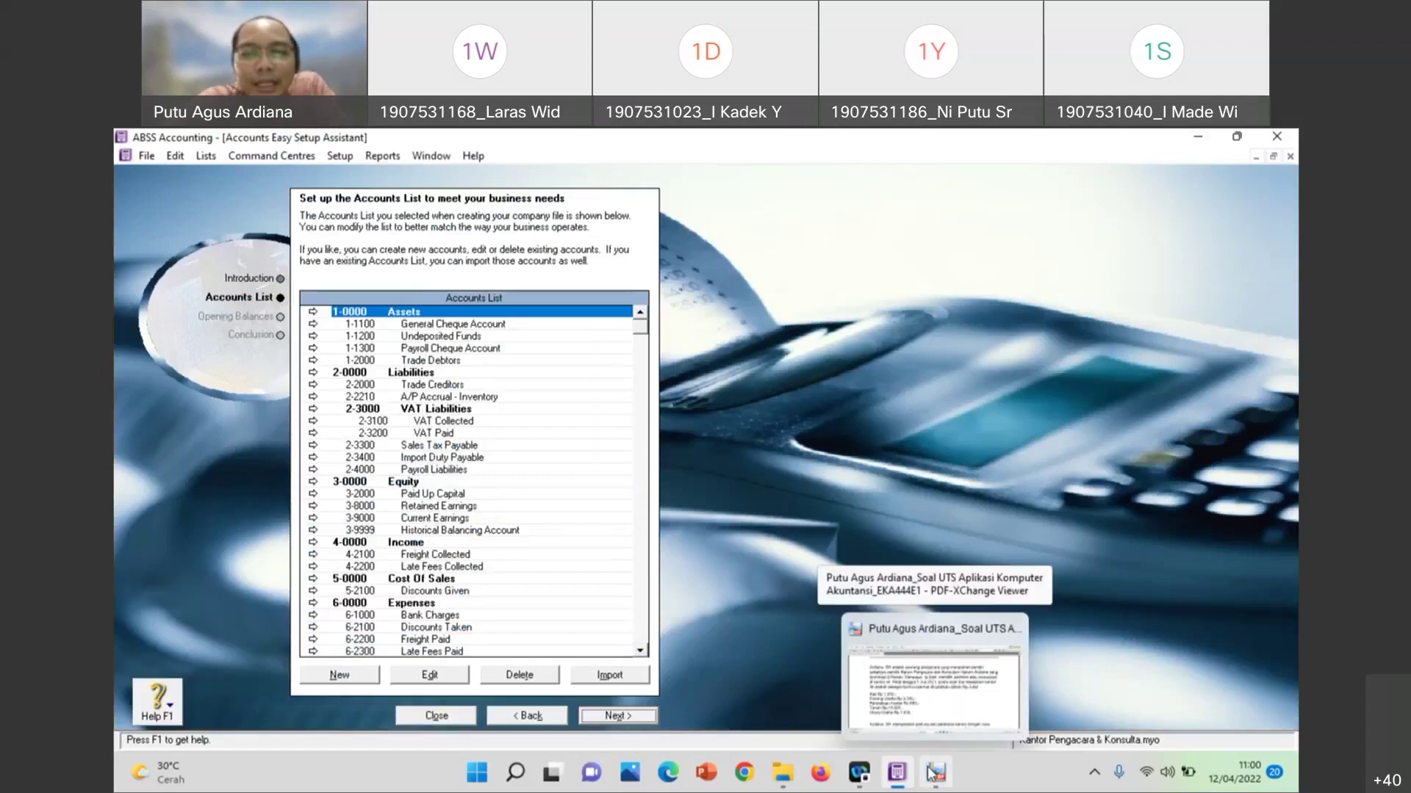
left_click(933, 773)
scroll(629, 459, "down", 2)
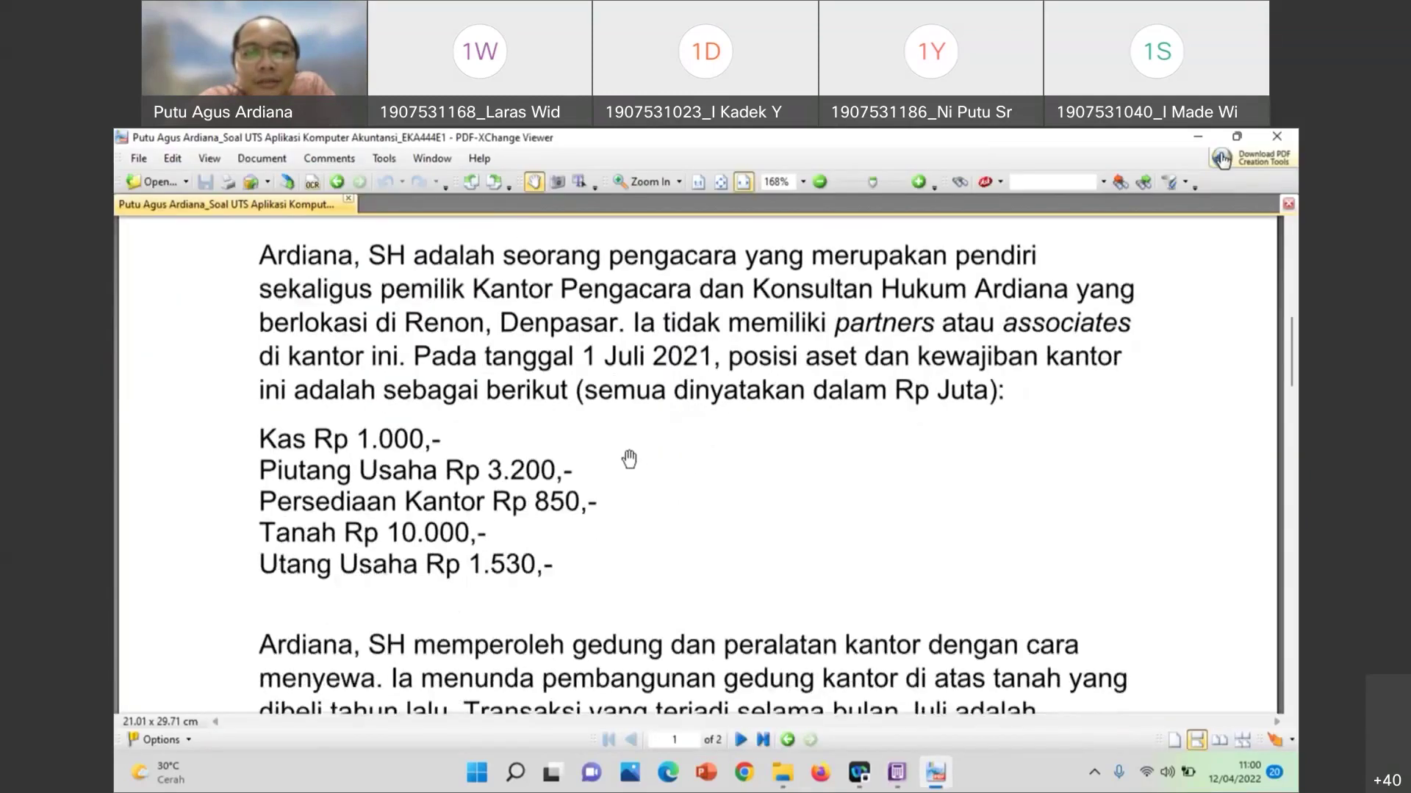
scroll(629, 461, "down", 1)
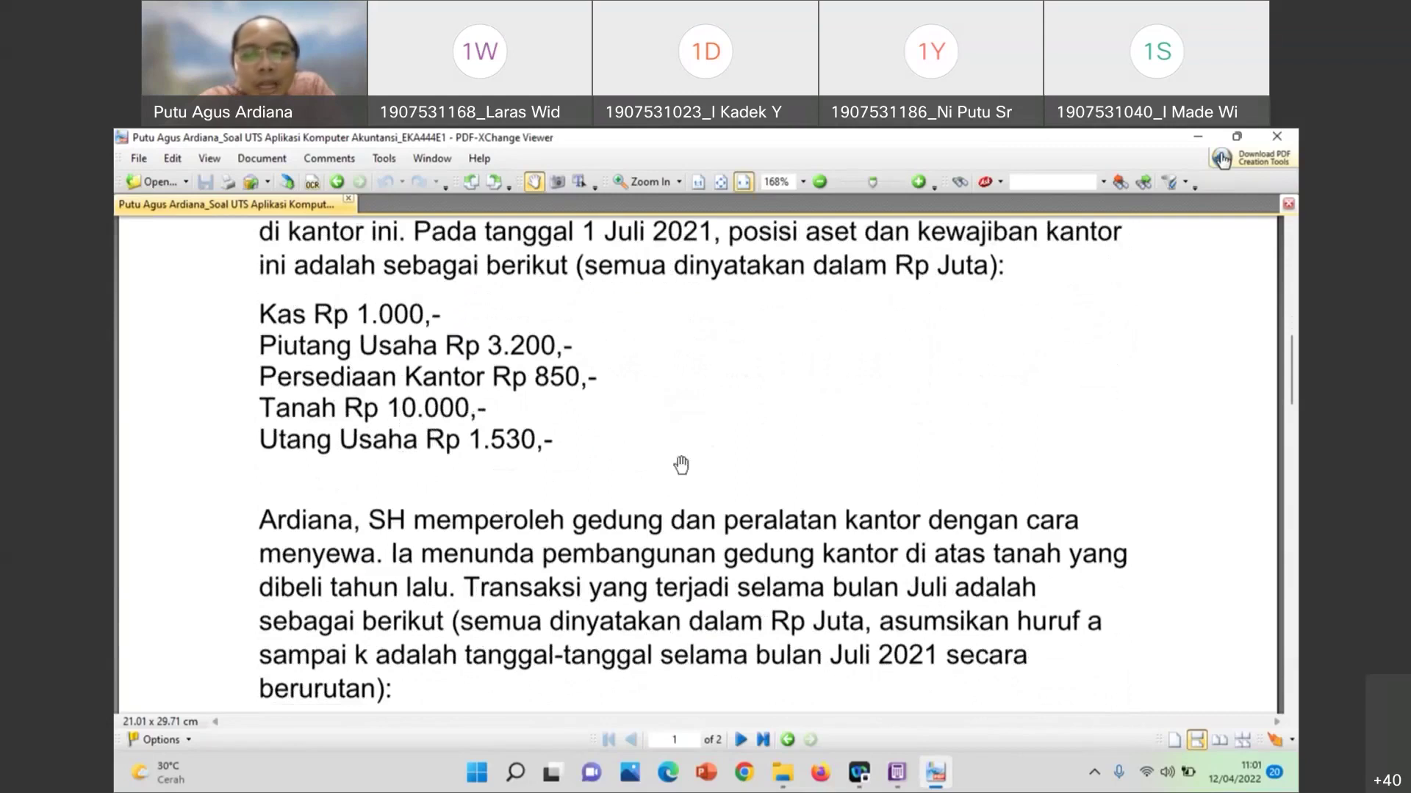
scroll(707, 474, "down", 2)
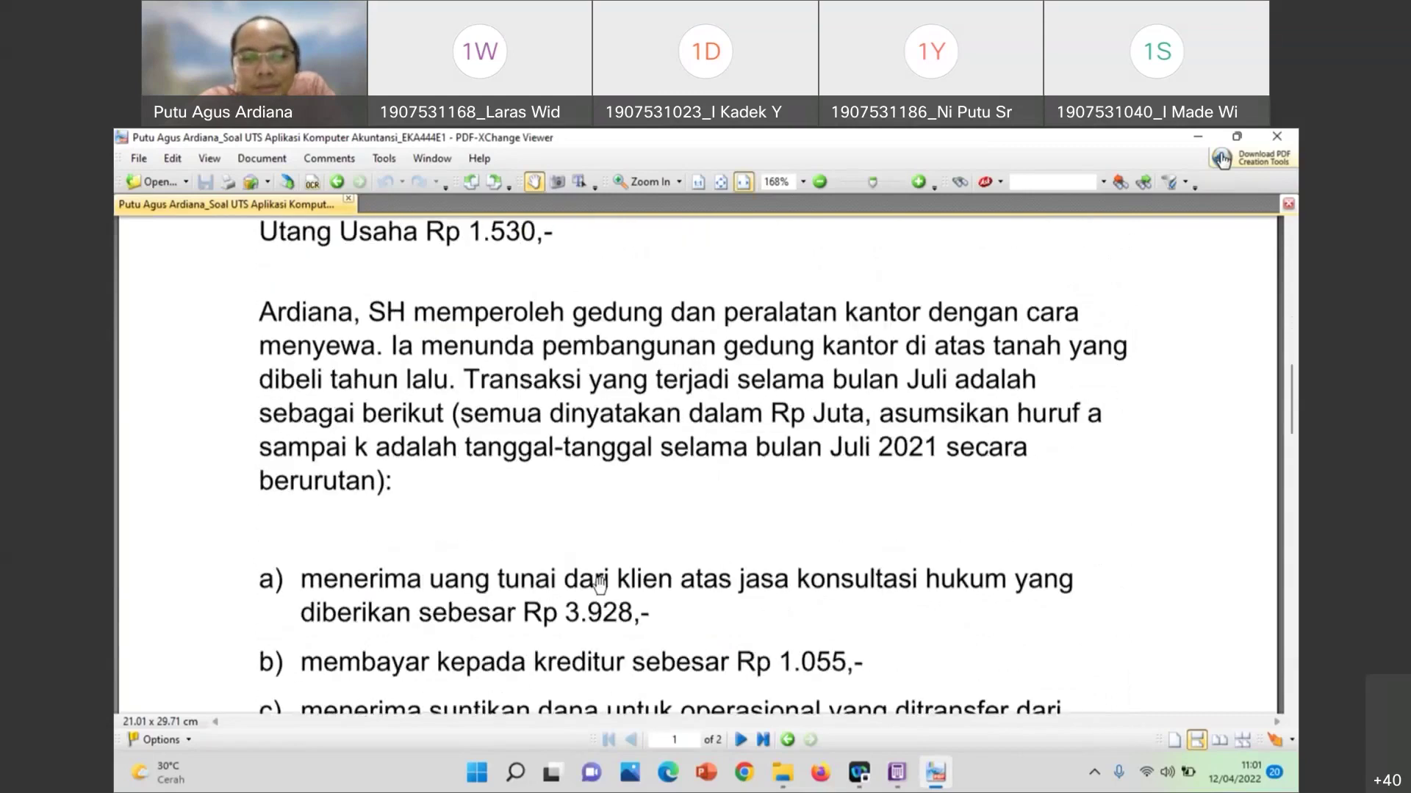
scroll(771, 648, "down", 3)
scroll(811, 664, "down", 4)
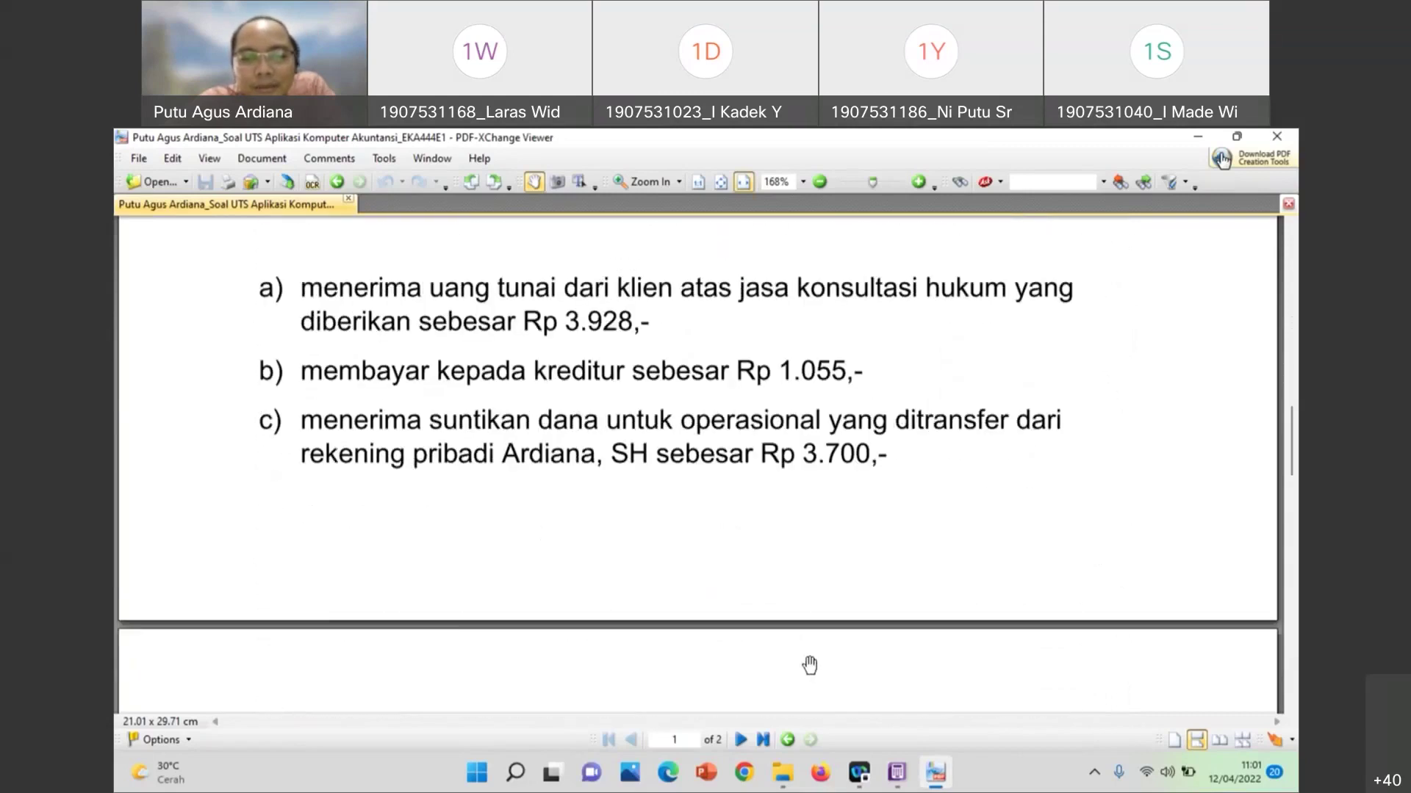
scroll(796, 624, "up", 5)
scroll(794, 625, "up", 5)
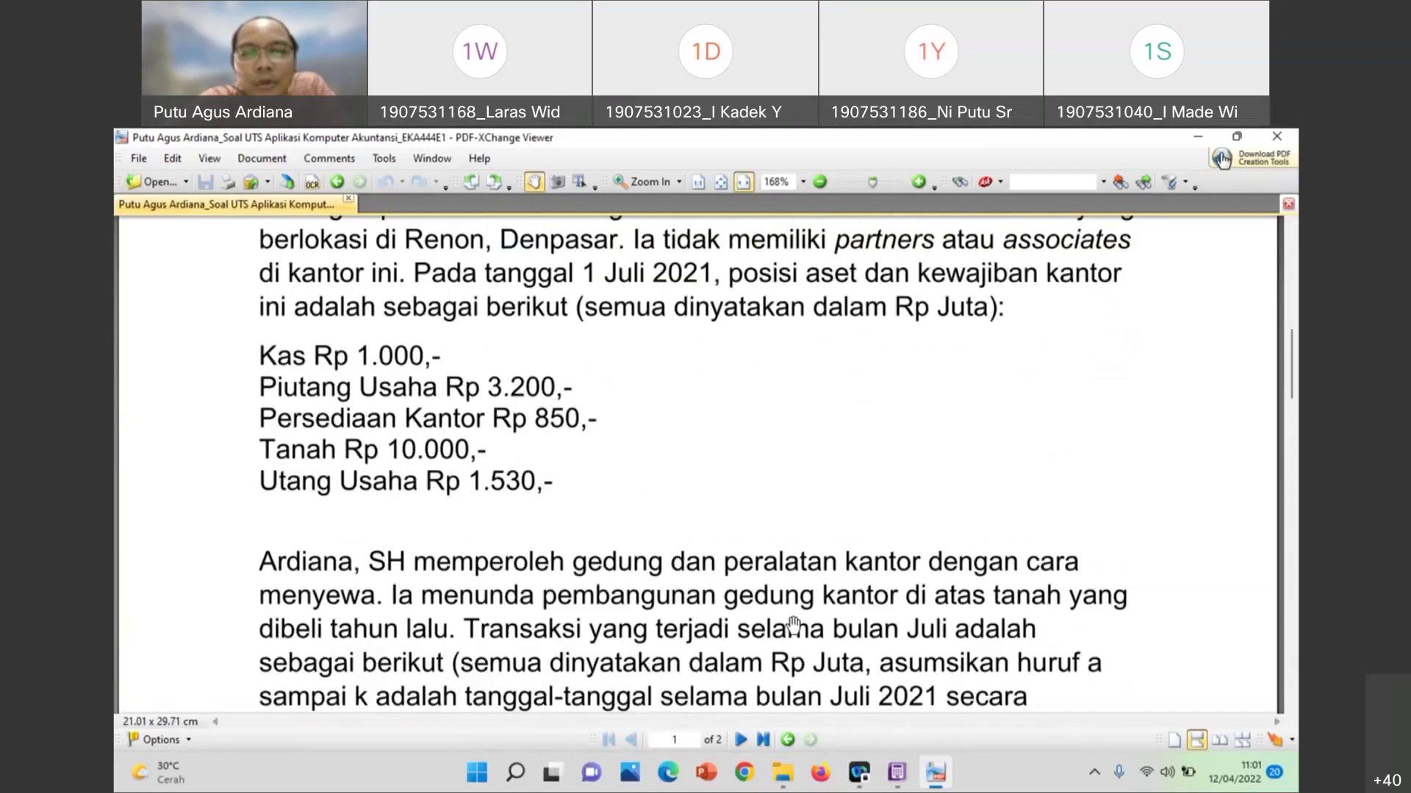
scroll(793, 625, "down", 1)
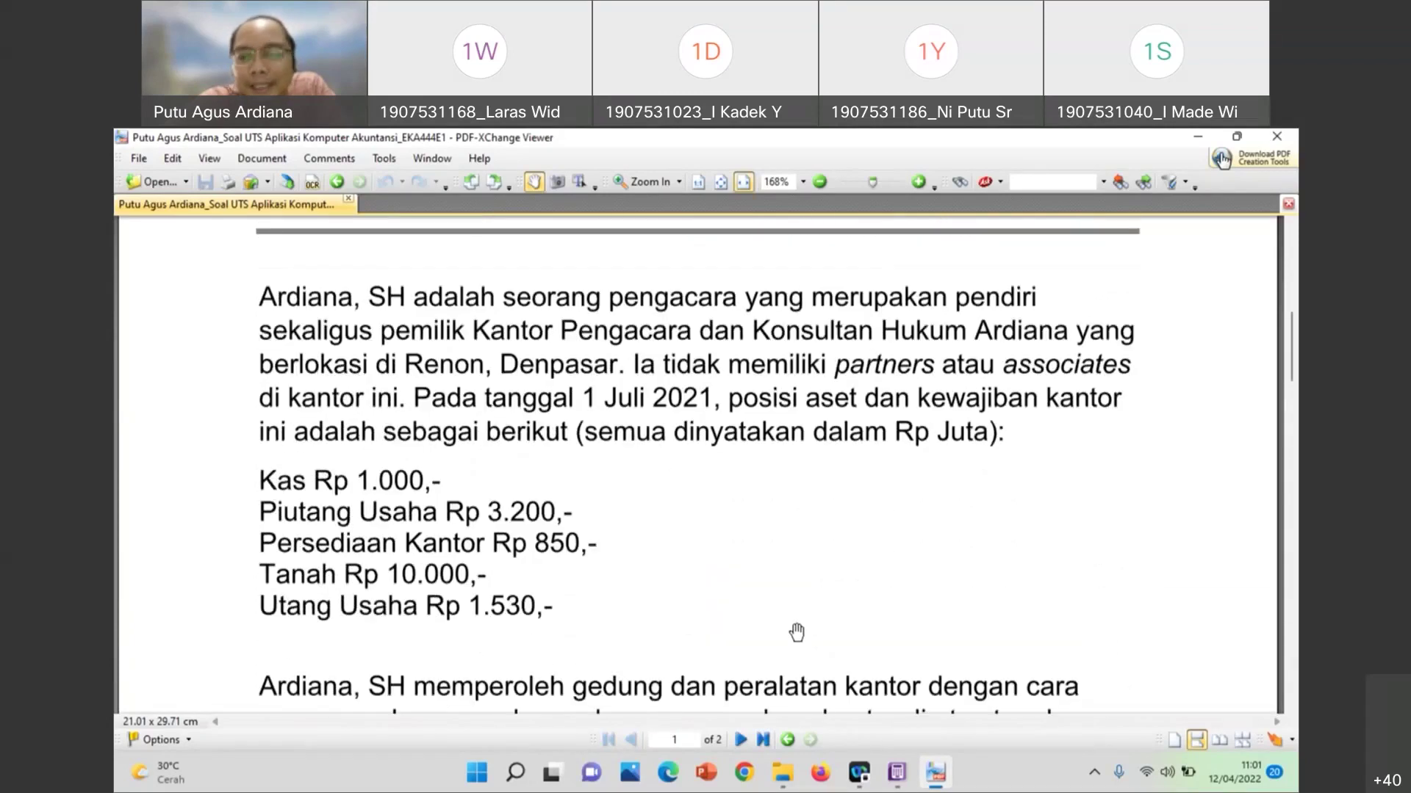
In ABSS Accounting, edit the General Cheque Account, keeping the Bank type, and rename it Kas
left_click(903, 774)
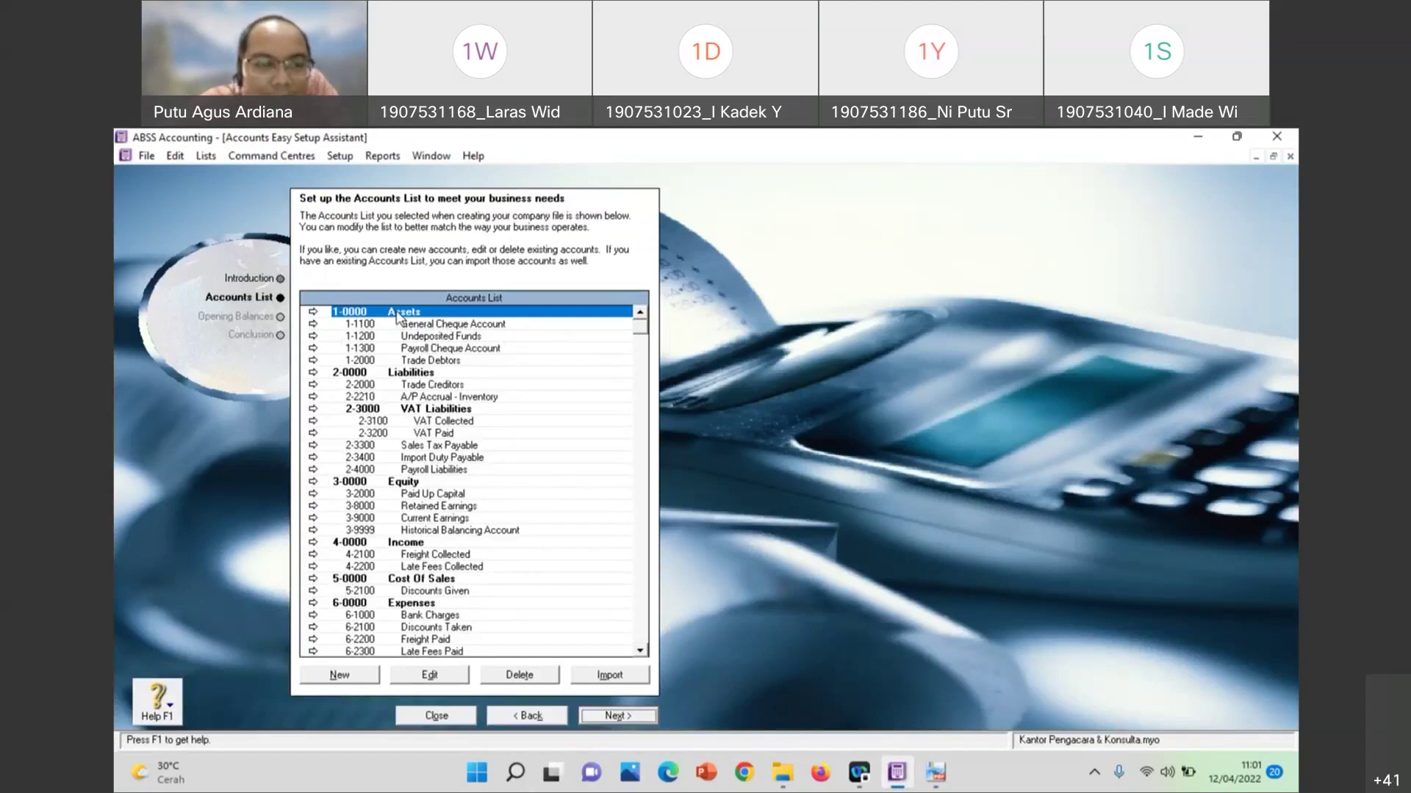
left_click(313, 325)
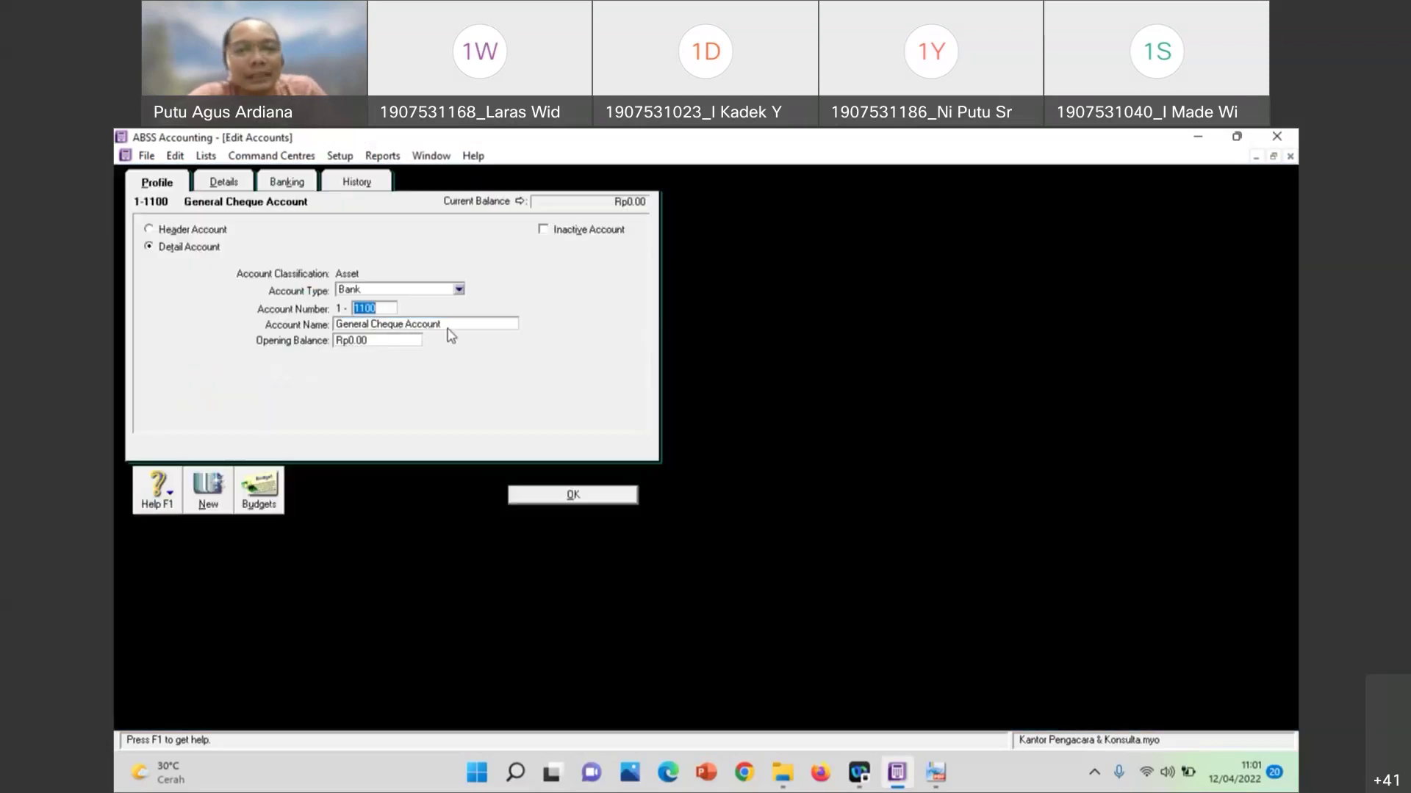
key("Tab")
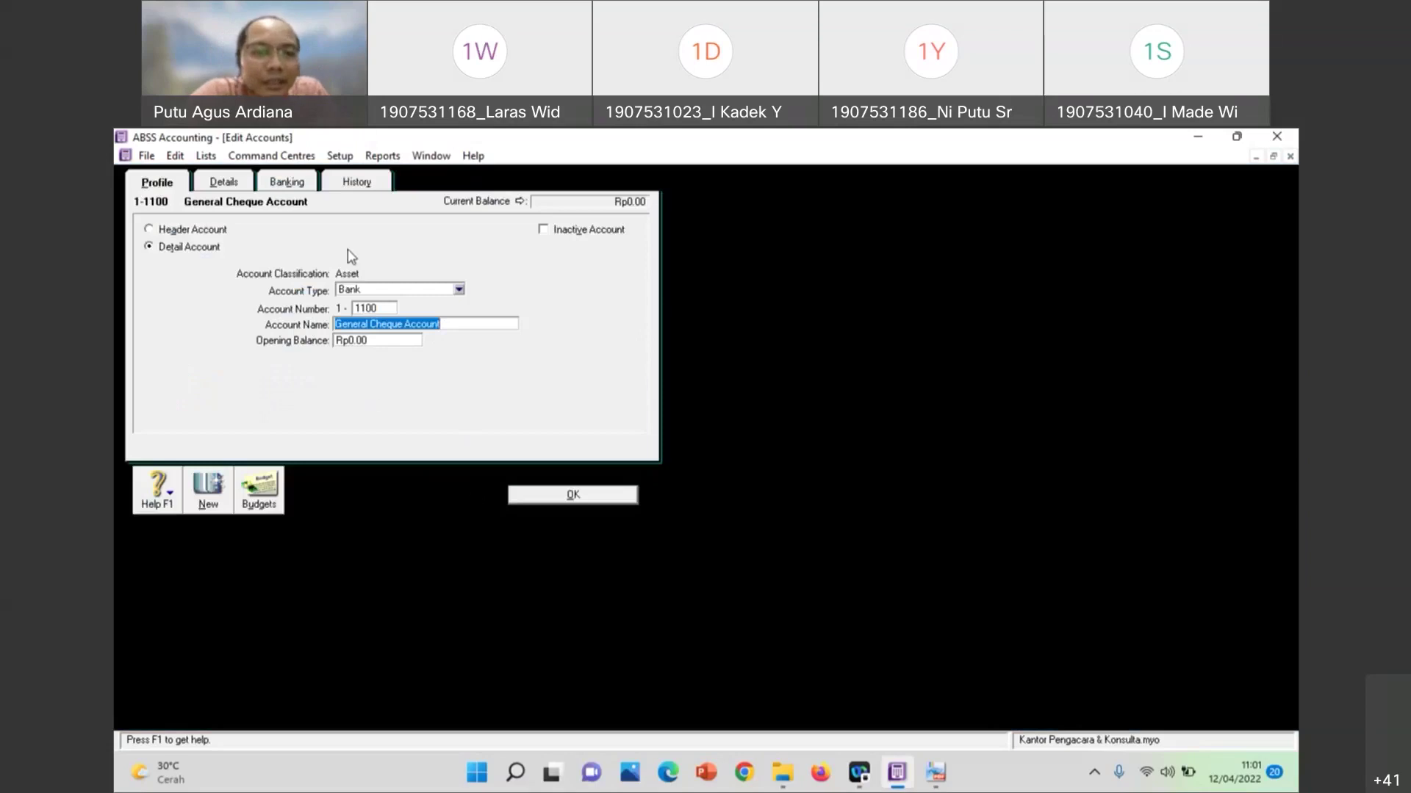
left_click(378, 291)
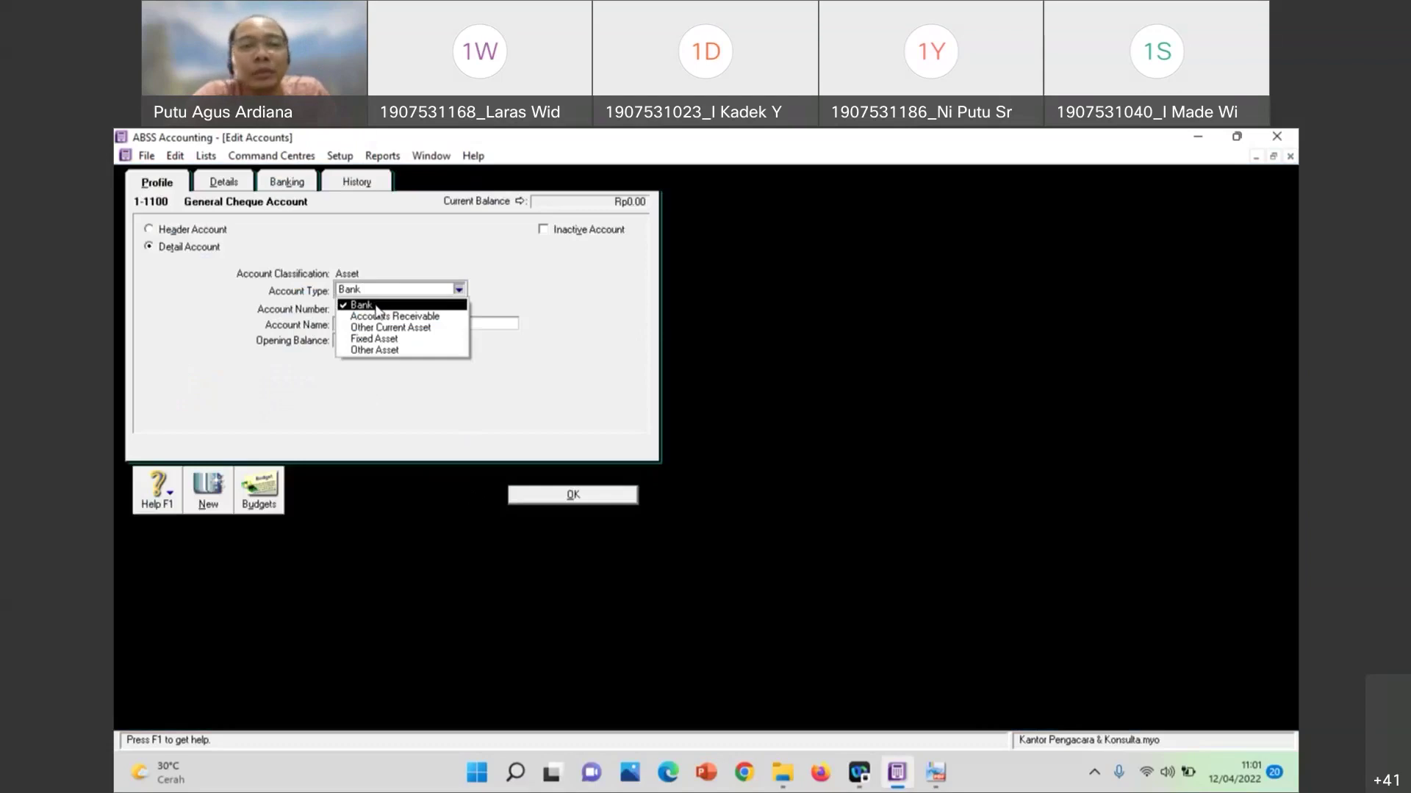
left_click(377, 306)
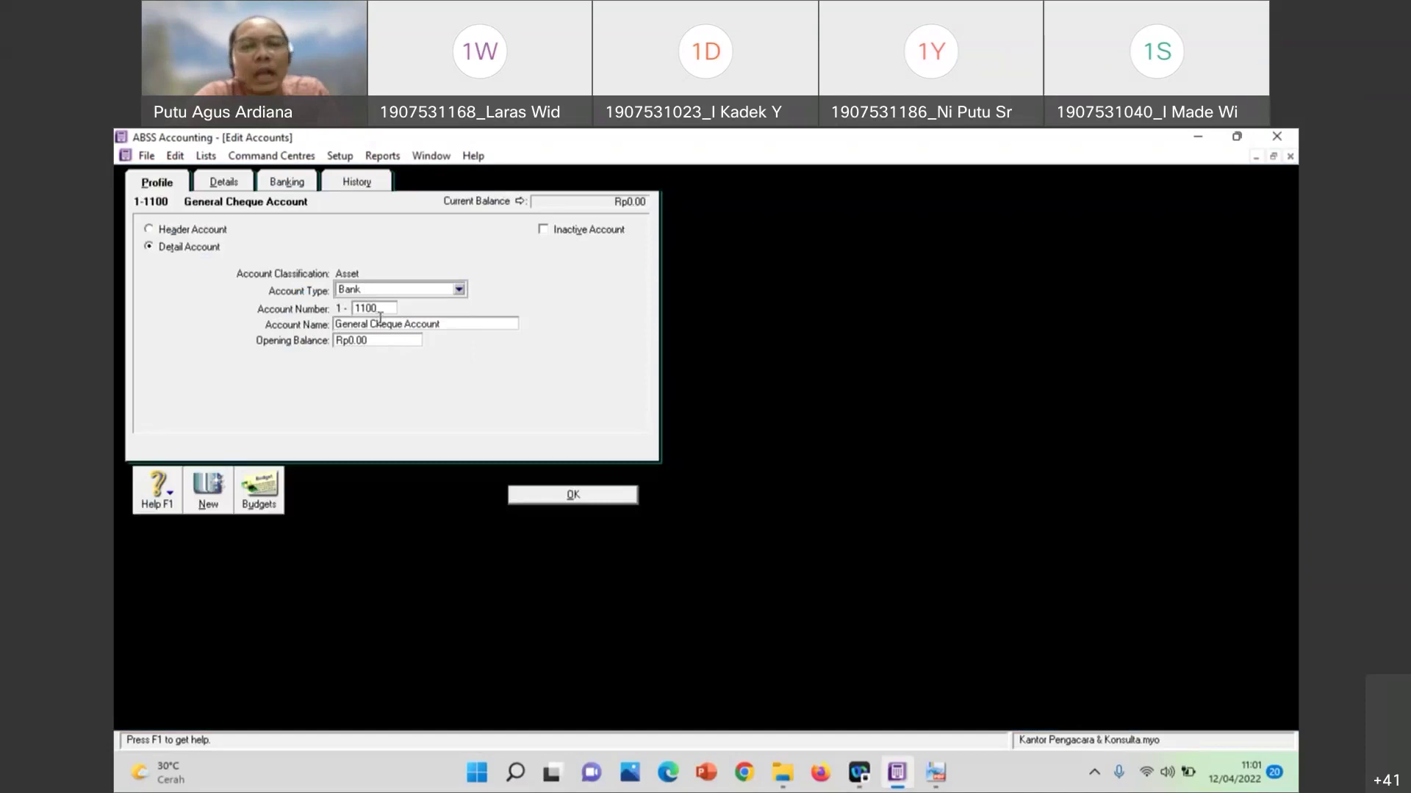
left_click(380, 310)
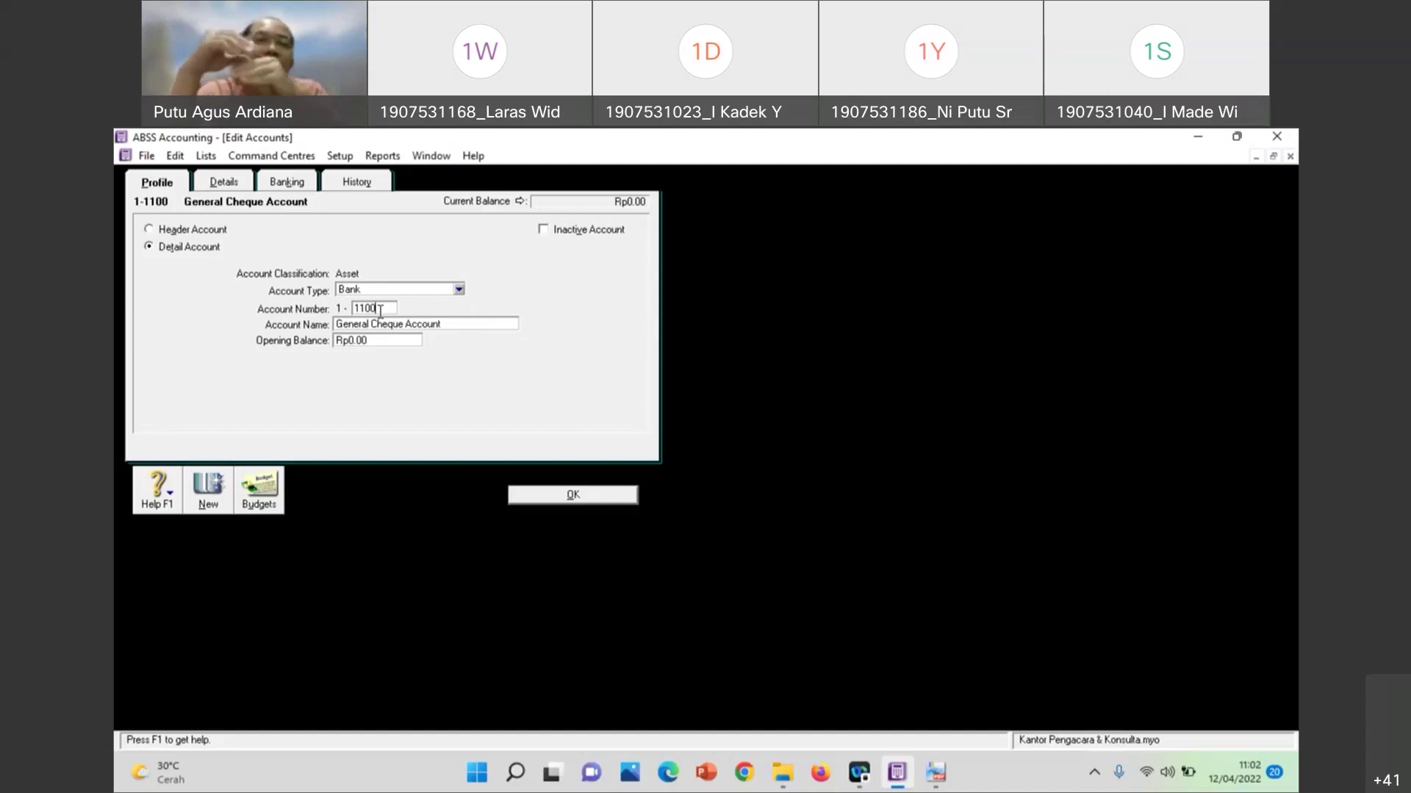
left_click_drag(380, 312, 370, 308)
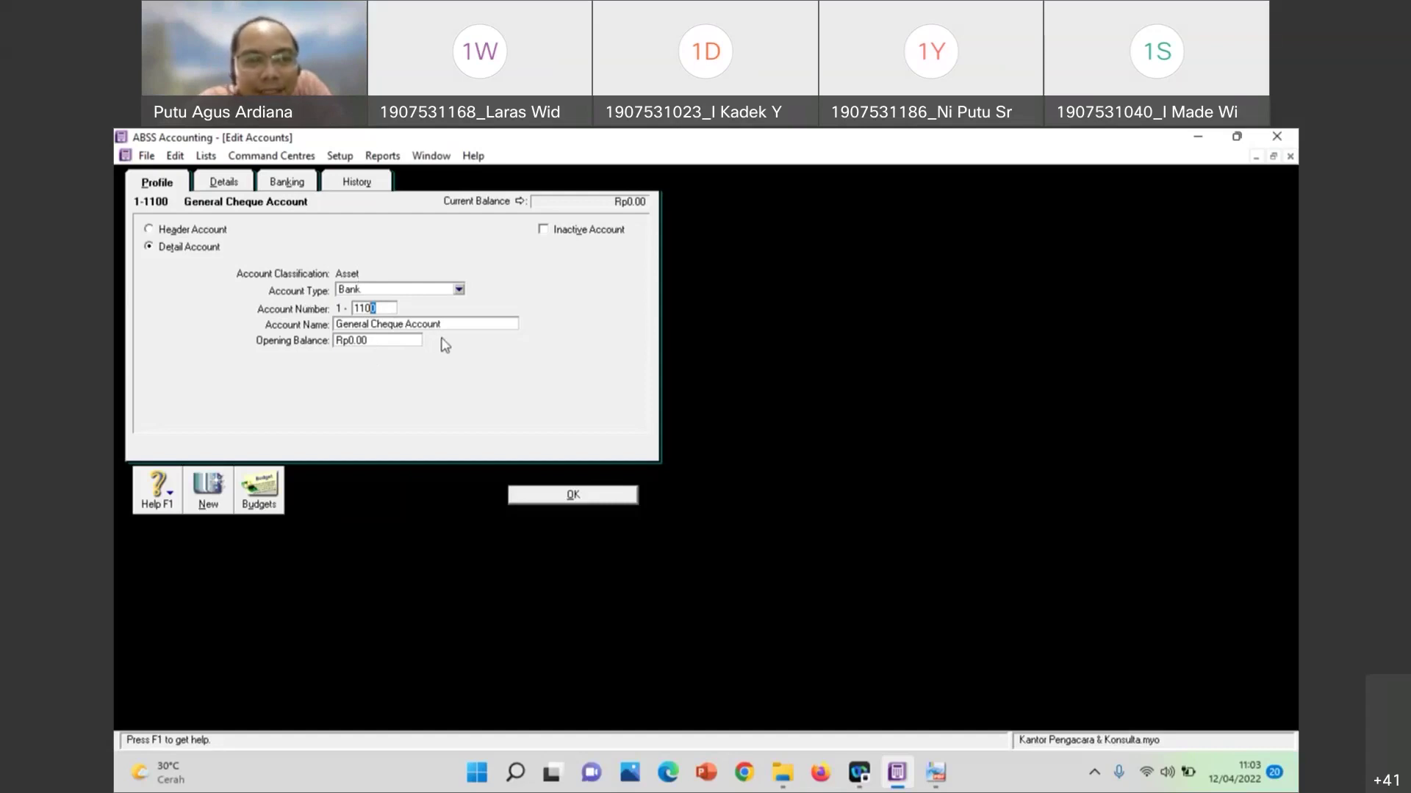
key("Tab")
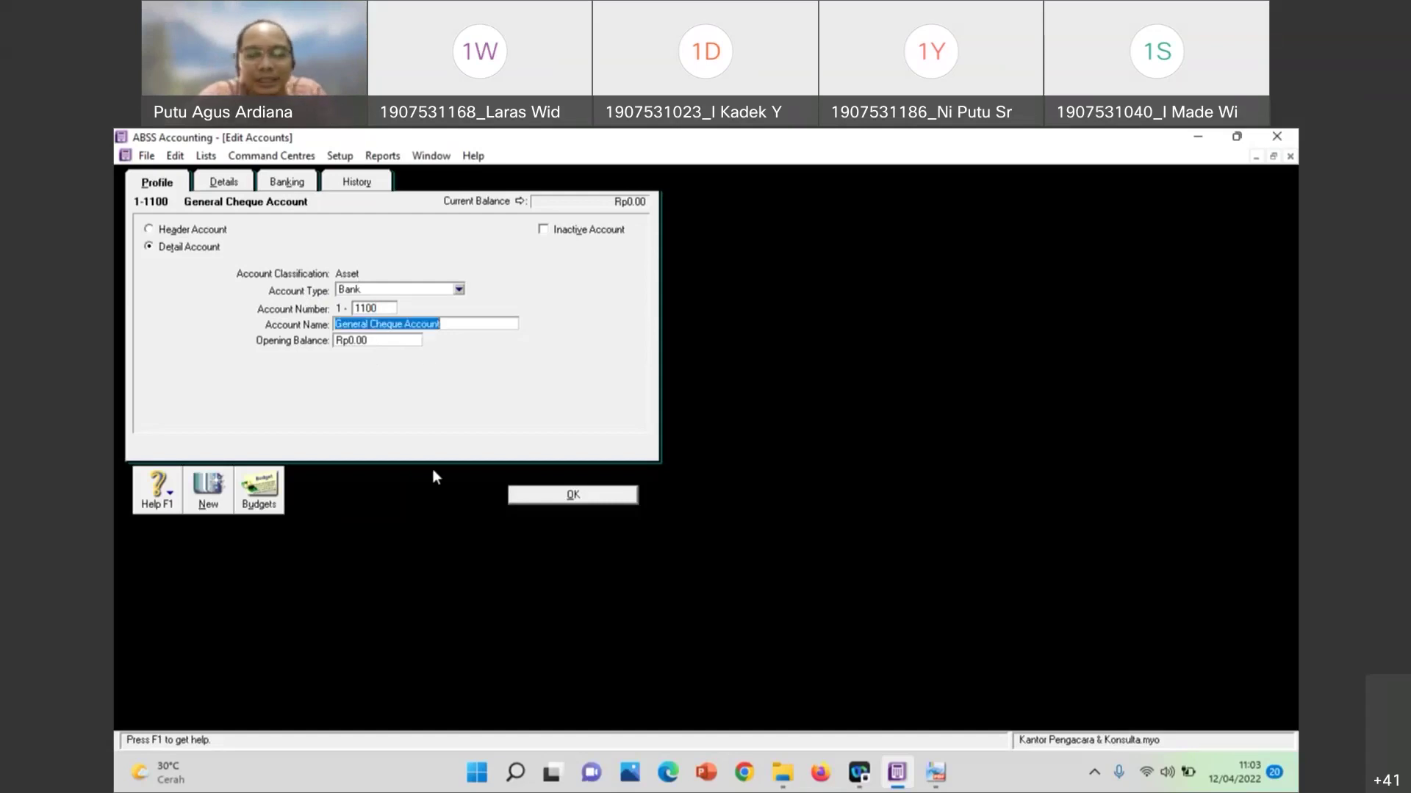
type("Kas")
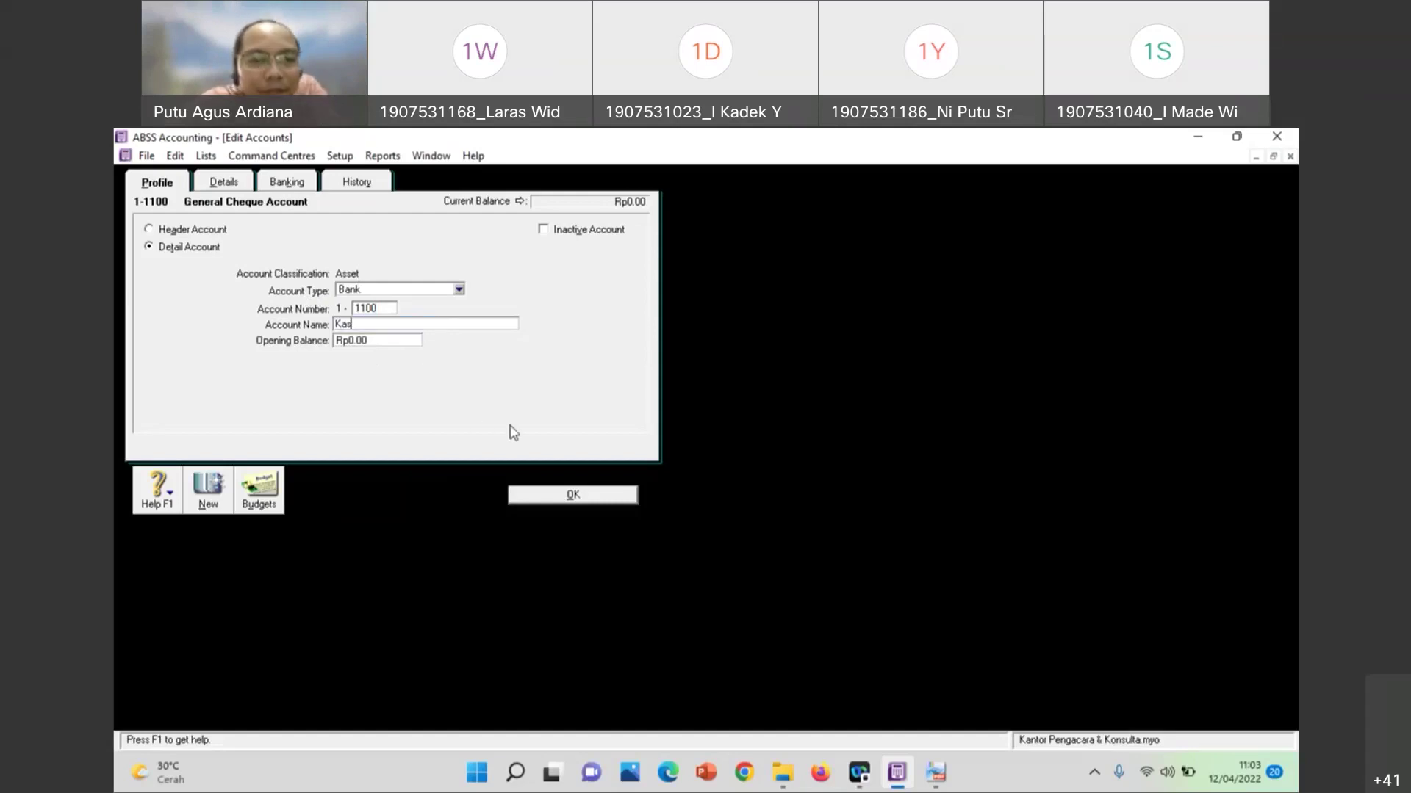
Check the cash balance in the exam PDF, set the Kas account's opening balance to 1000 in ABSS Accounting and save the account
left_click(932, 781)
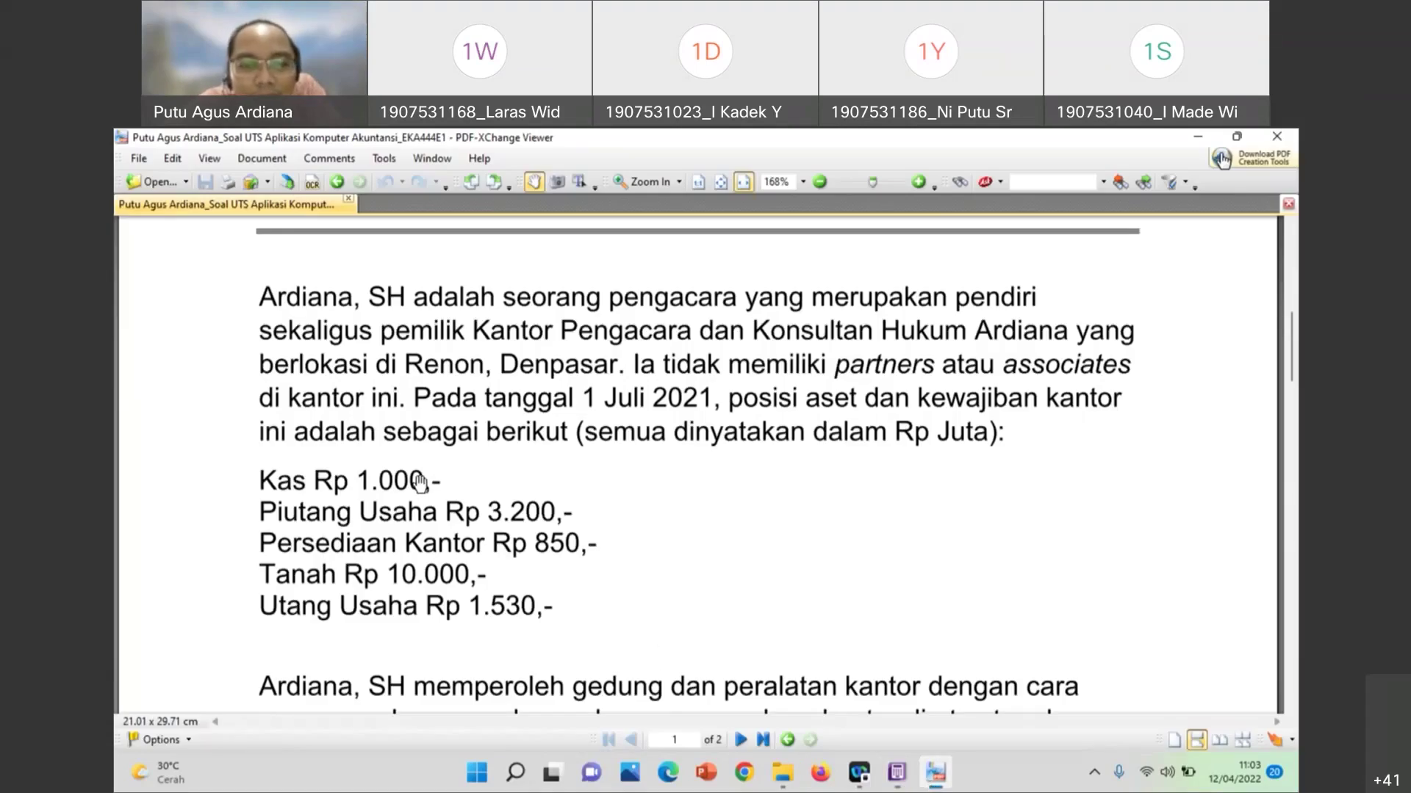
mouse_move(945, 785)
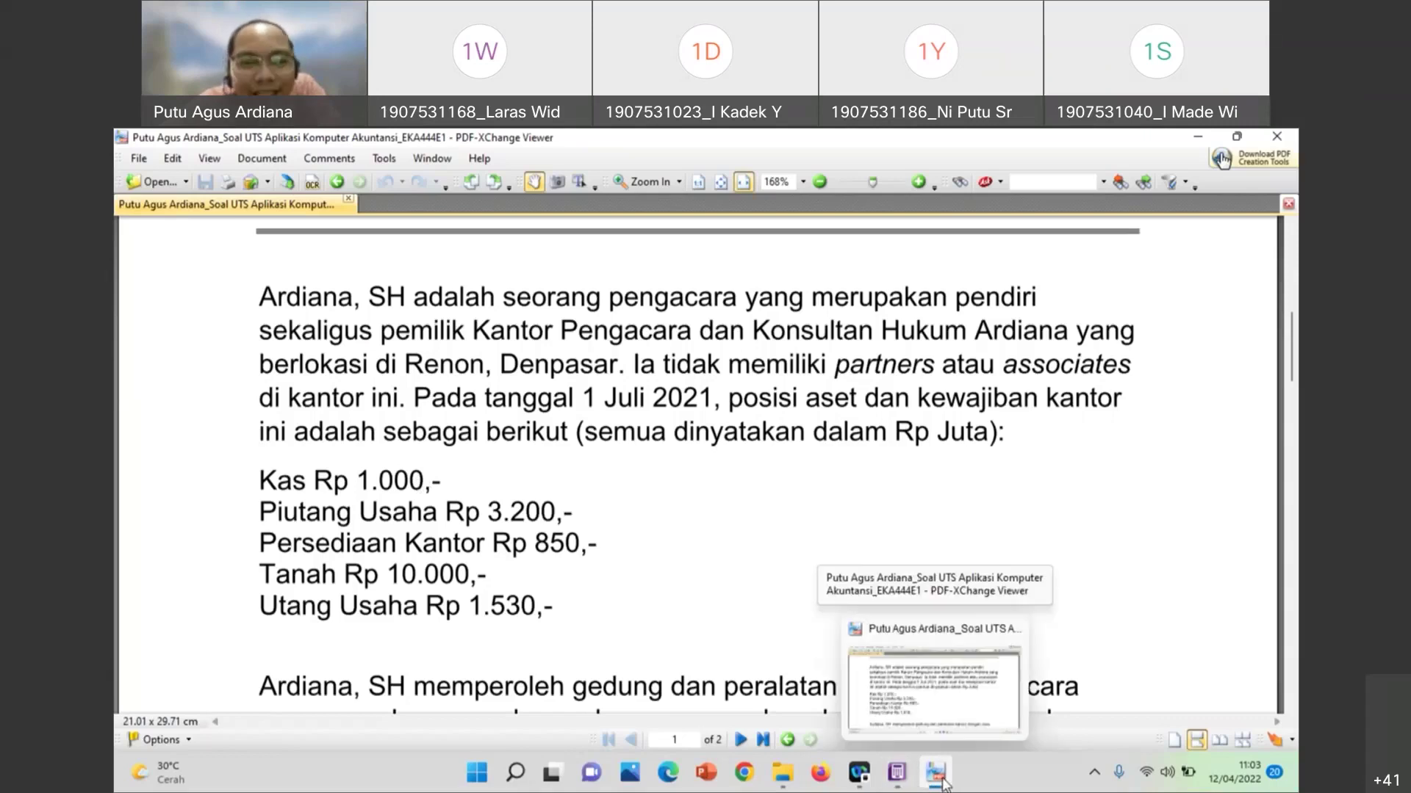
left_click(944, 782)
left_click(367, 339)
type("1000")
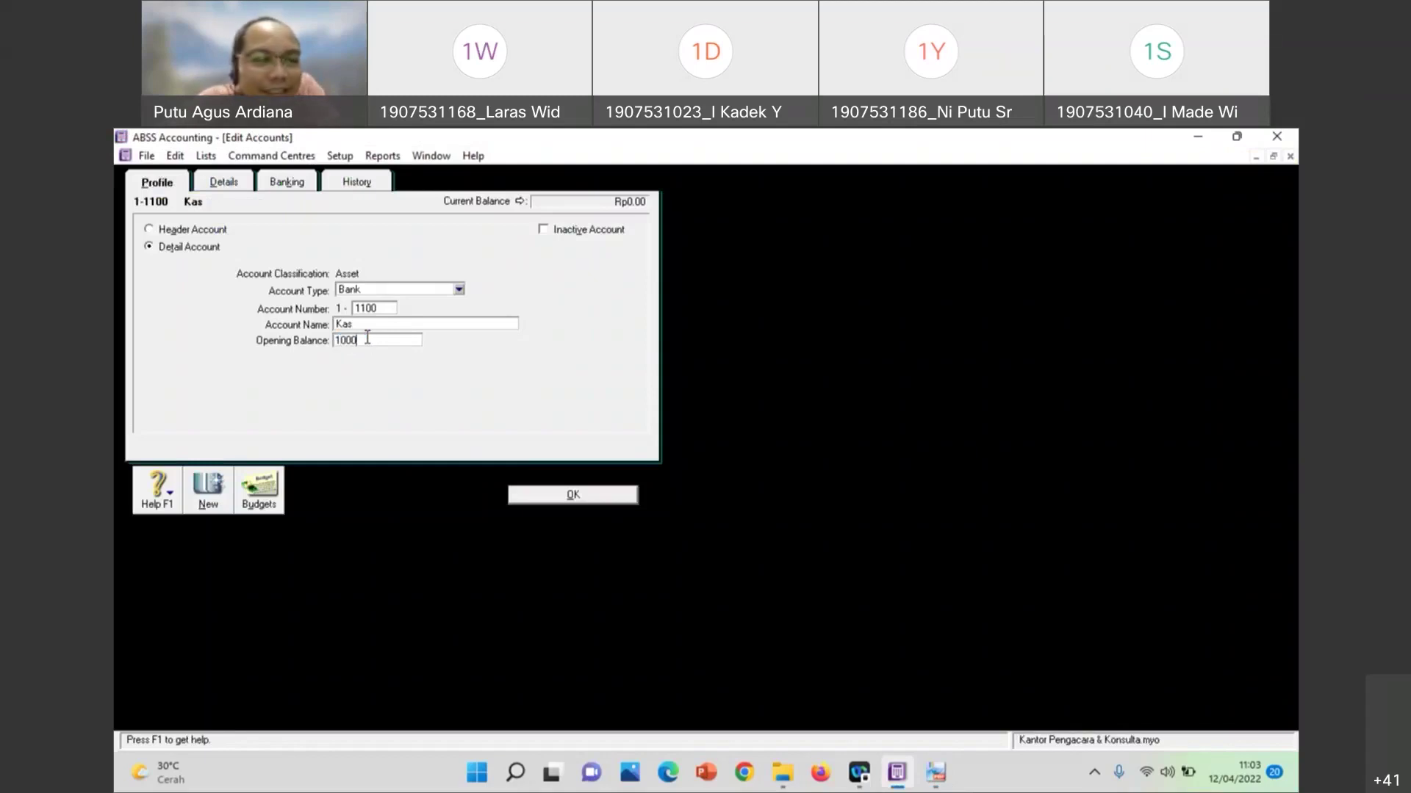
left_click(593, 497)
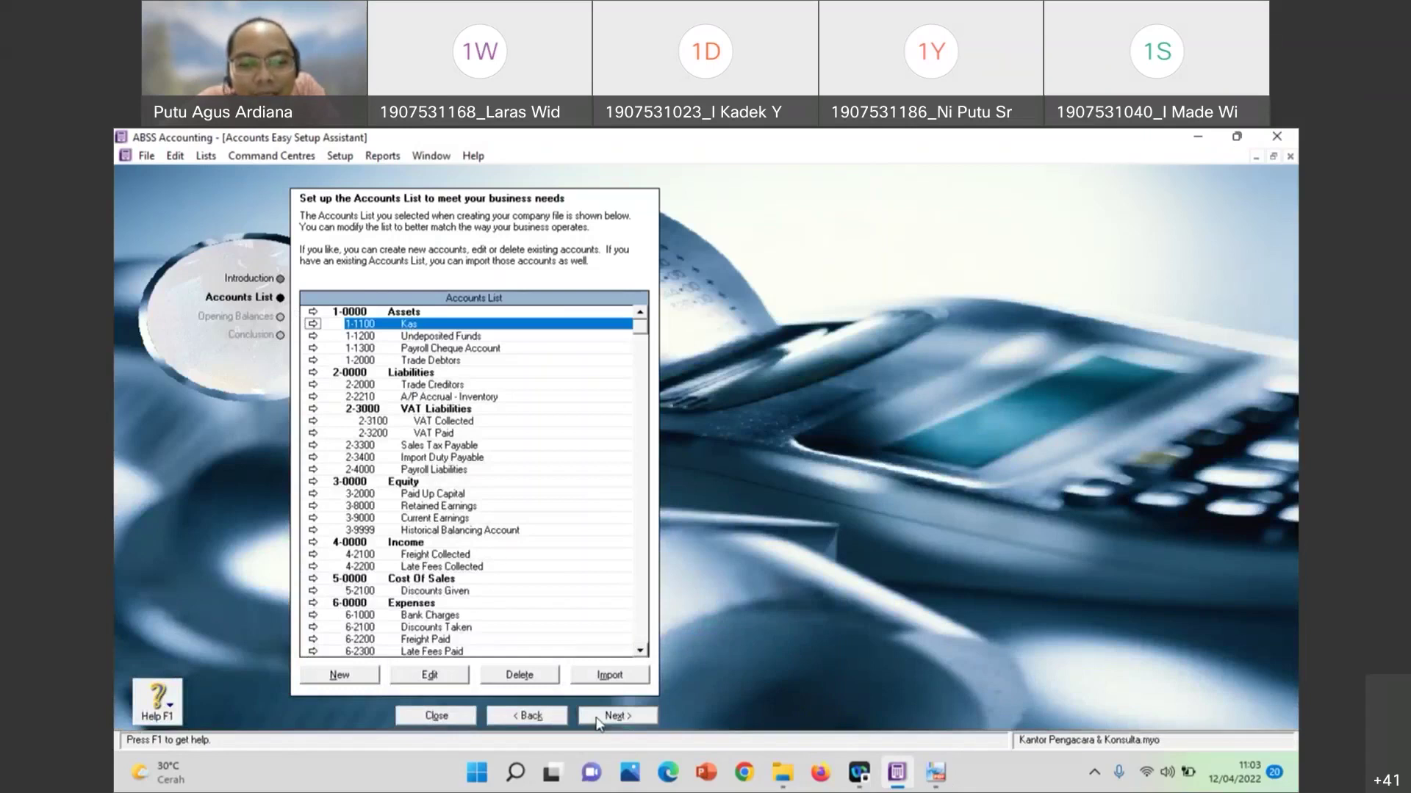
Review the opening balances page, return to the Accounts List, and check the exam PDF before switching back to ABSS Accounting
left_click(596, 717)
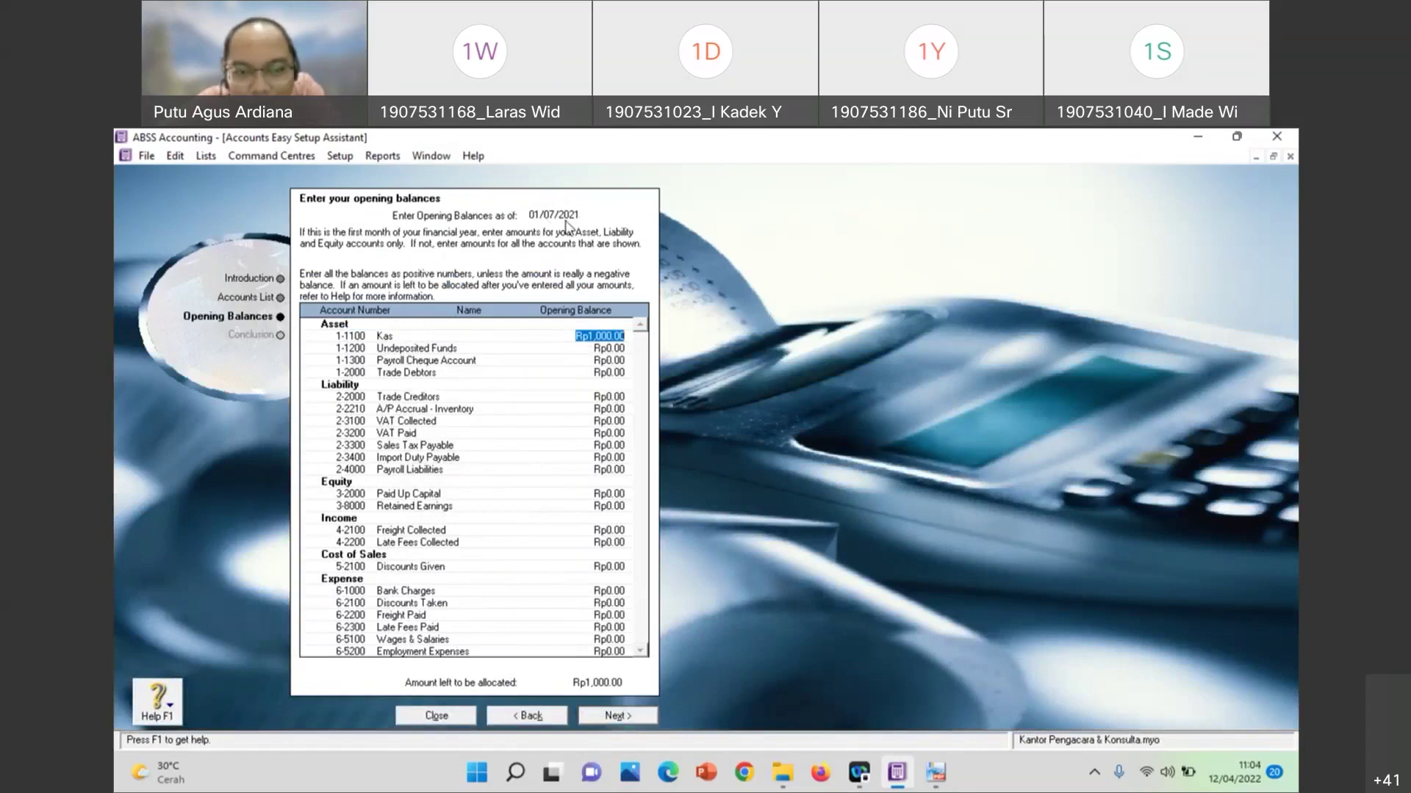
left_click(530, 716)
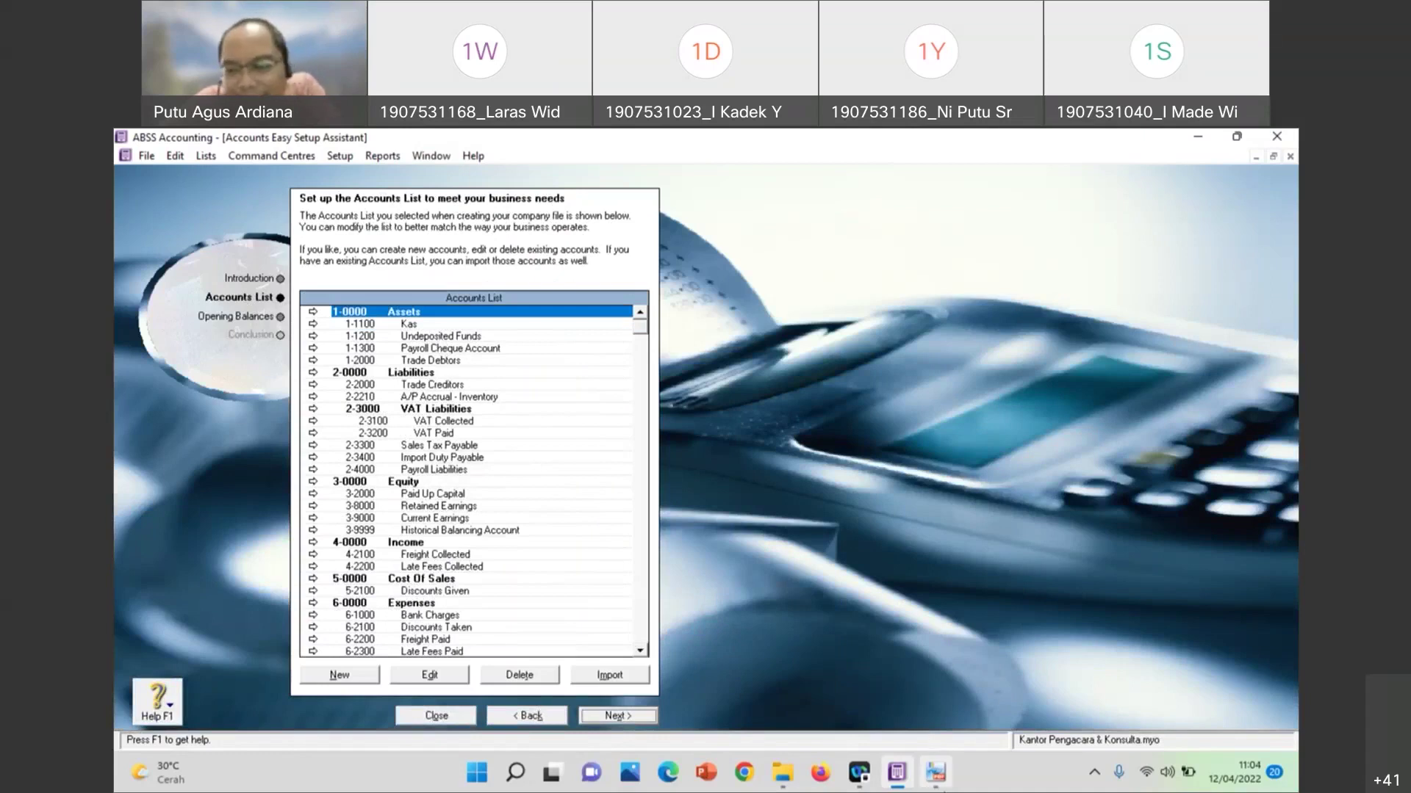
mouse_move(944, 787)
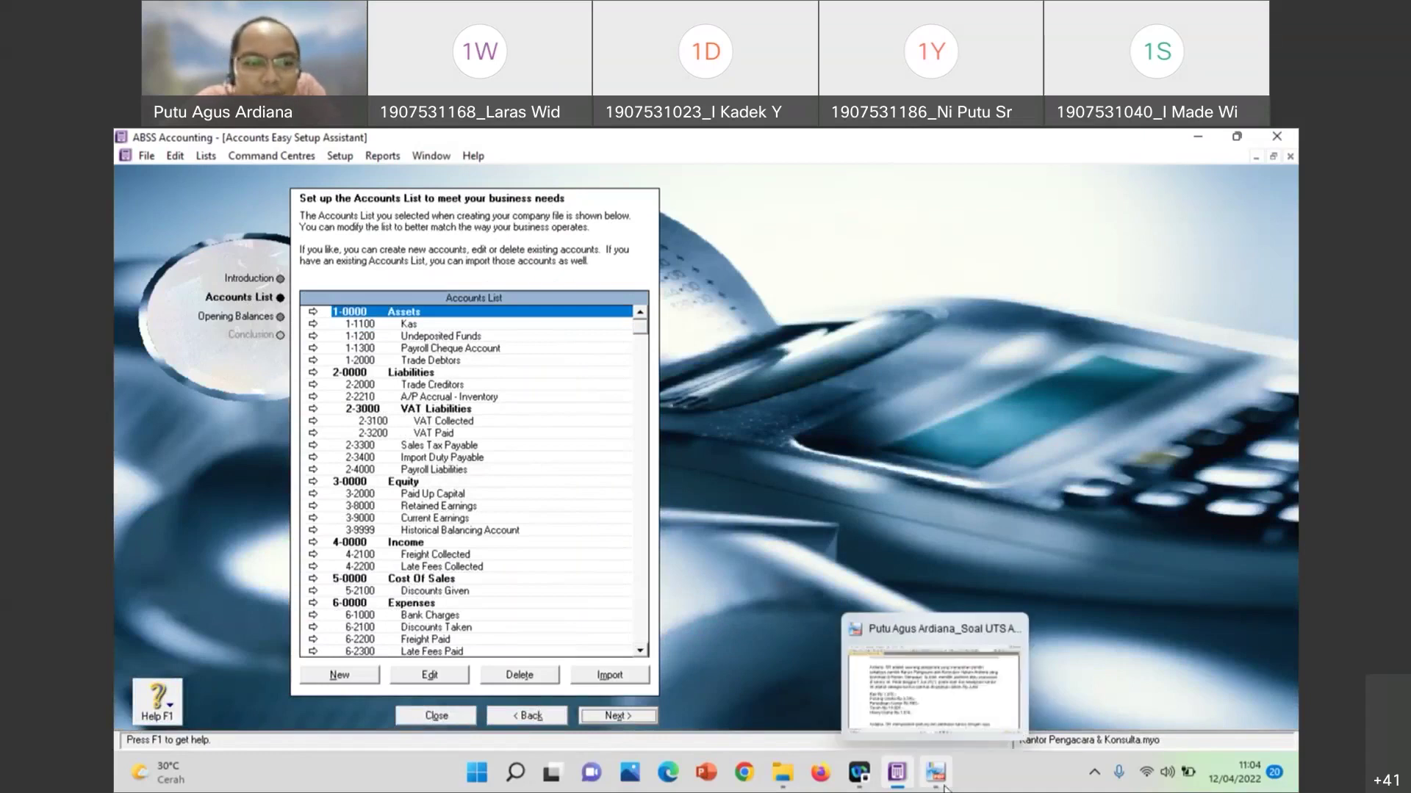
left_click(934, 773)
left_click(897, 773)
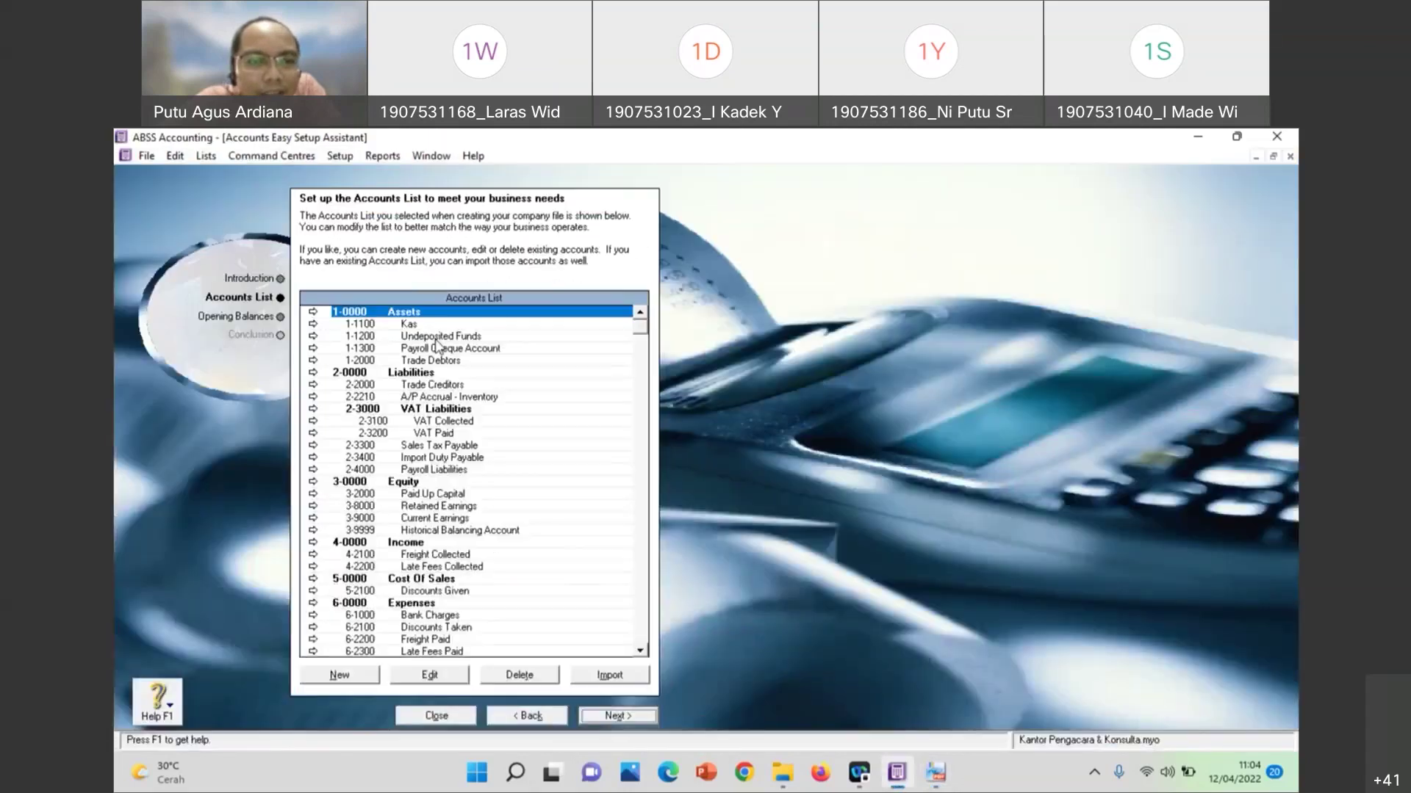
Open the Undeposited Funds account, try to change its type to Accounts Receivable, and mark the account as inactive
double_click(316, 342)
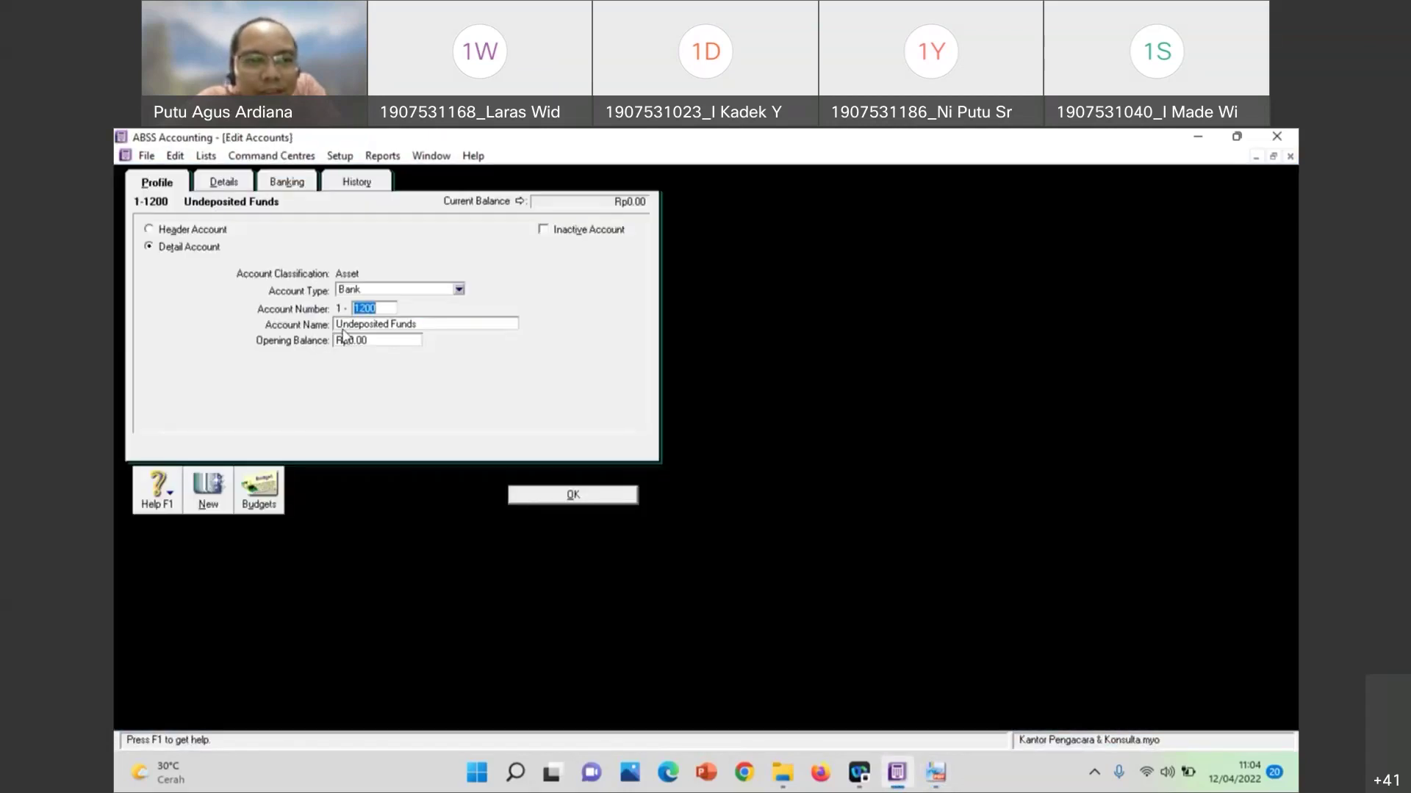
left_click(434, 290)
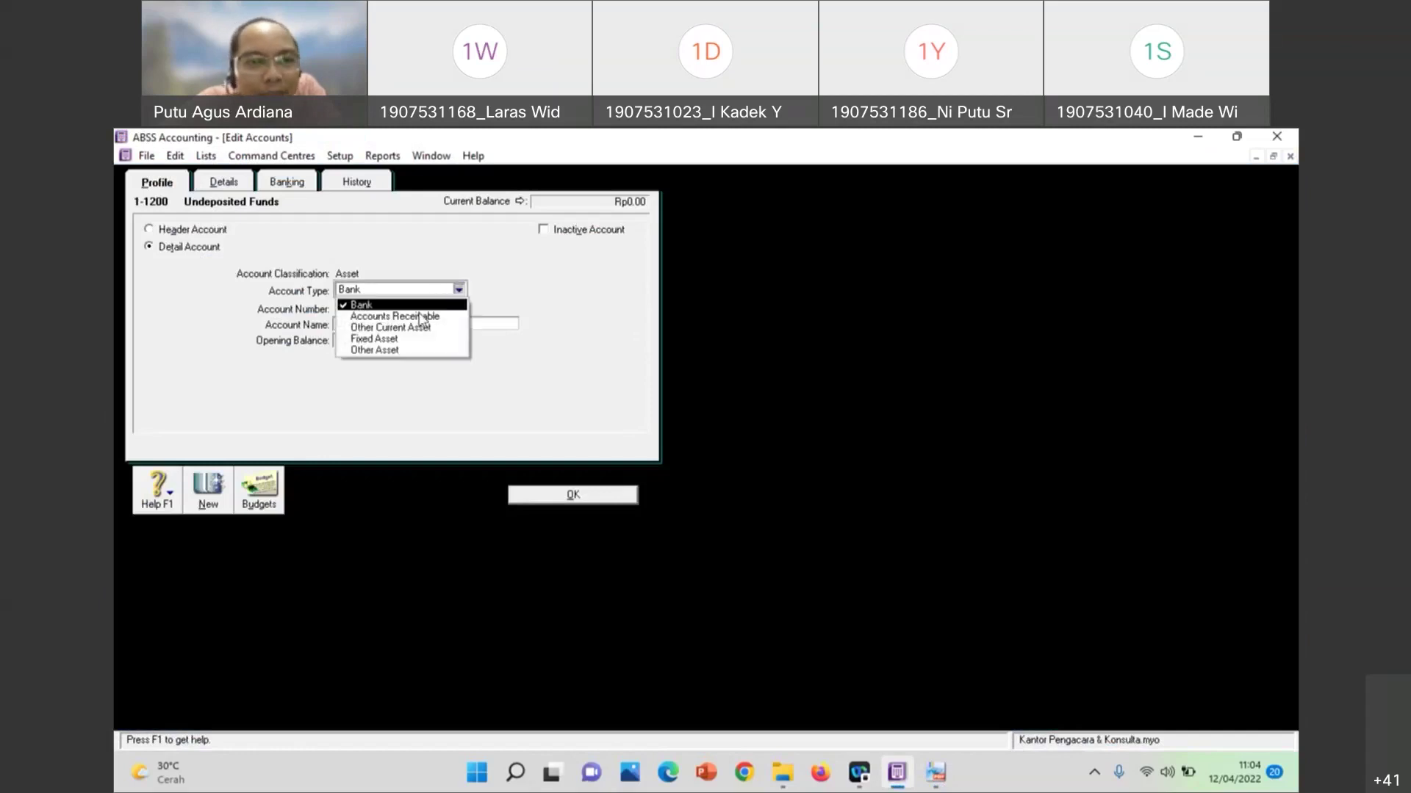
left_click(424, 320)
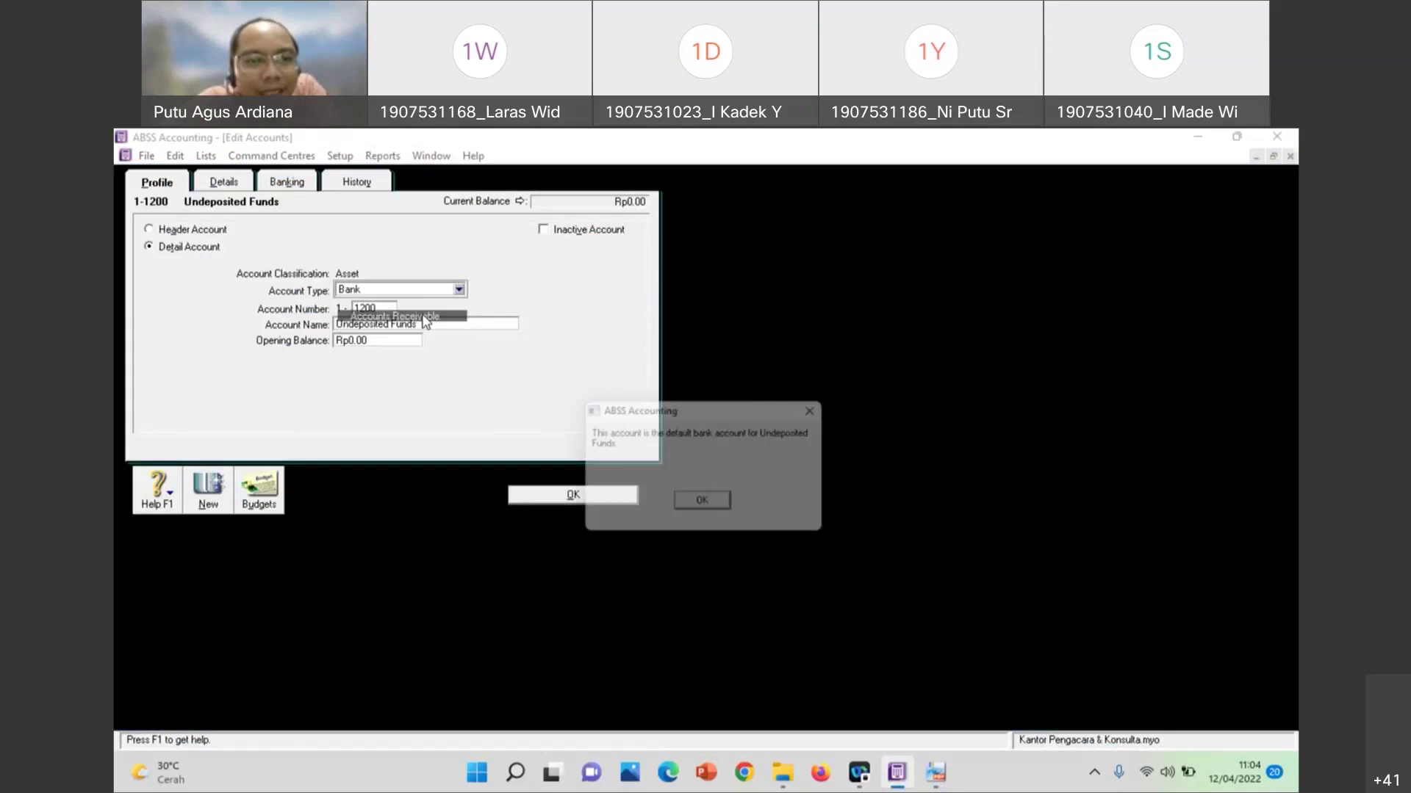
left_click(707, 506)
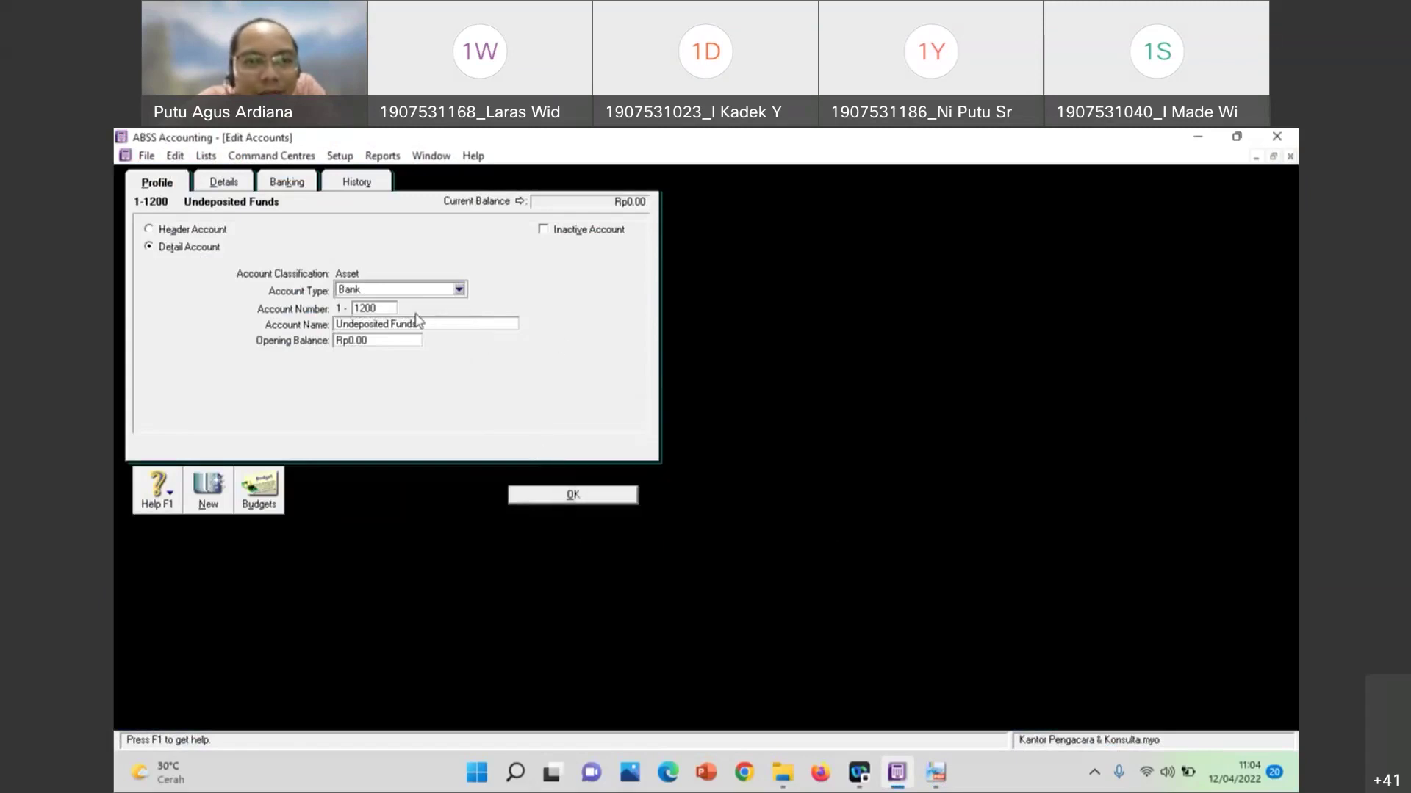
left_click(544, 231)
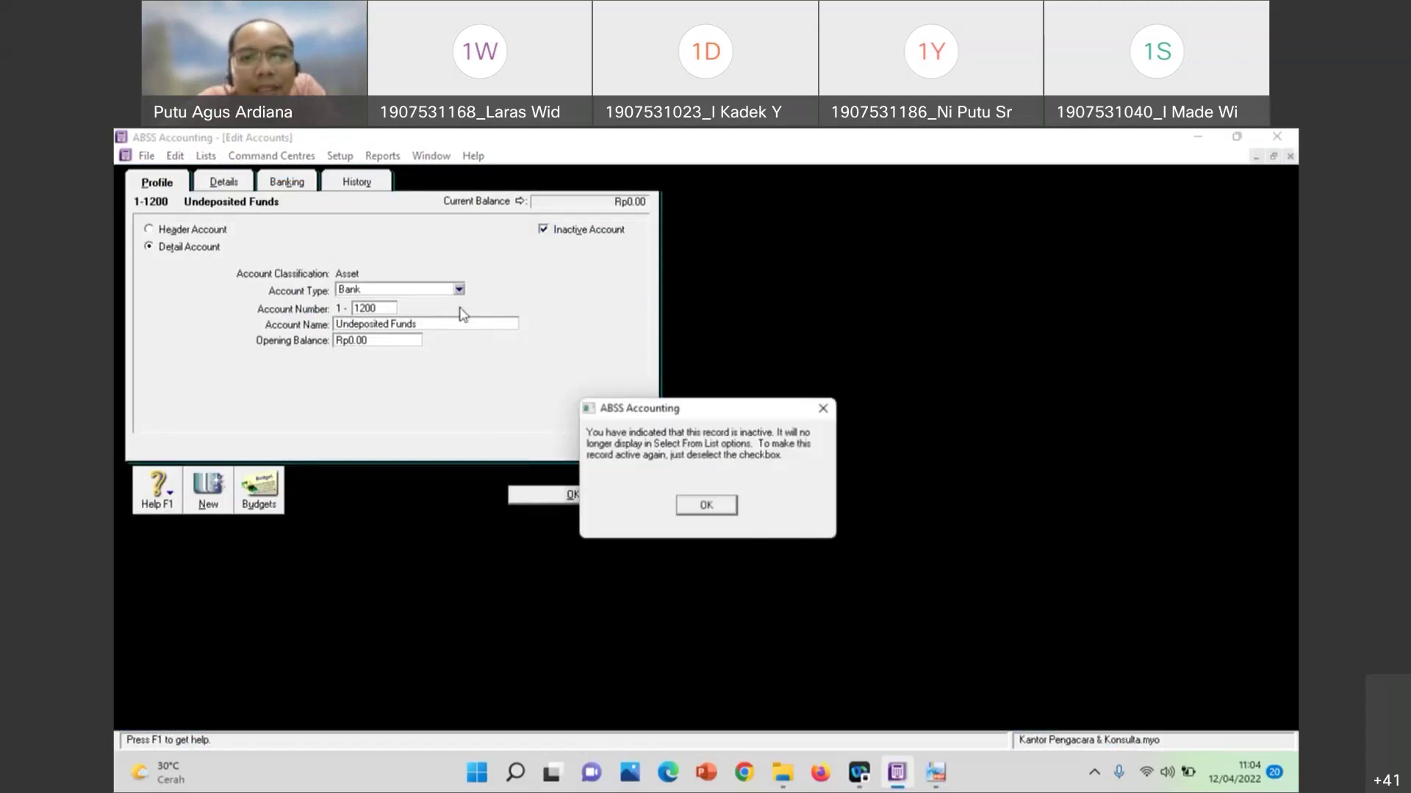
left_click(703, 507)
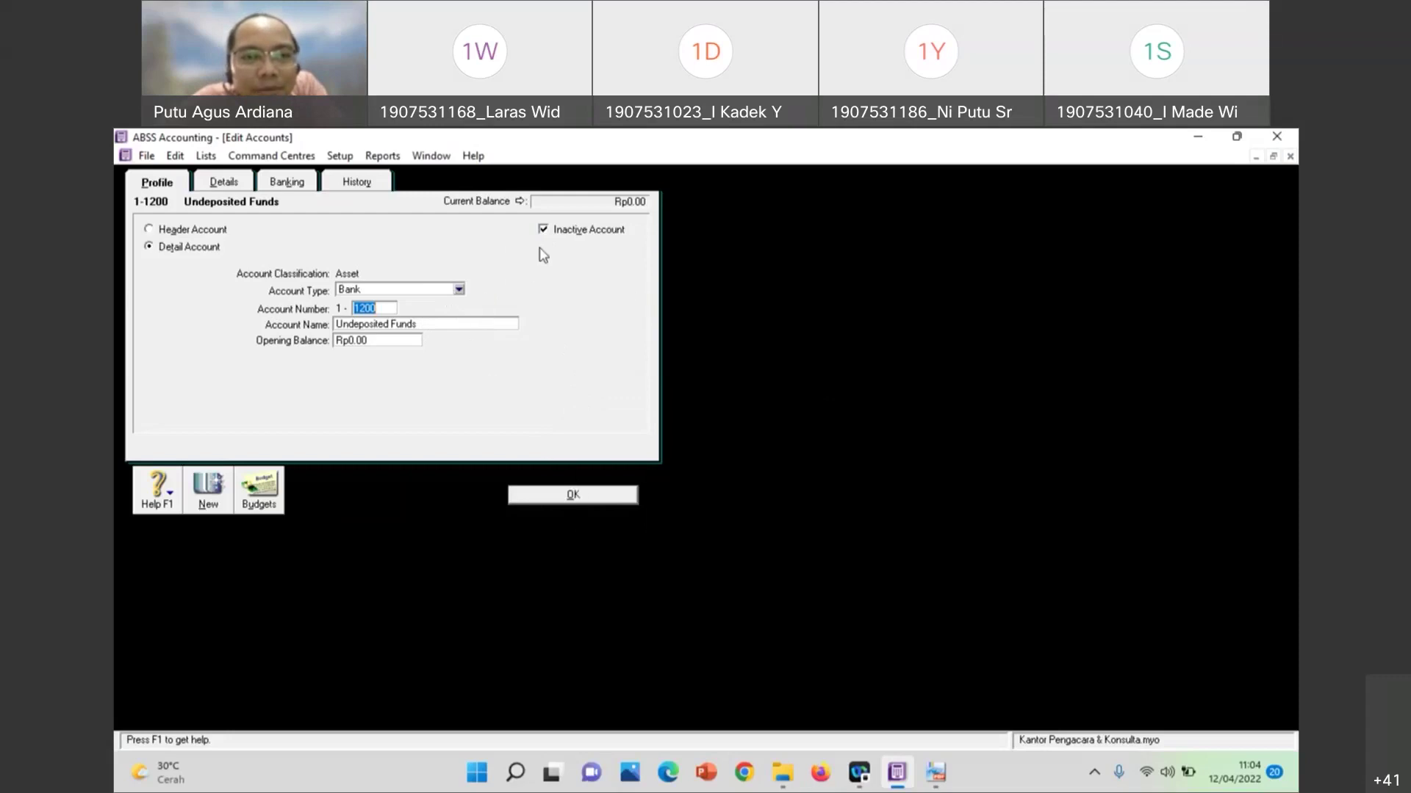
Save the Undeposited Funds account, then change the Payroll Cheque Account's type to Accounts Receivable, mark it inactive and save it
left_click(595, 495)
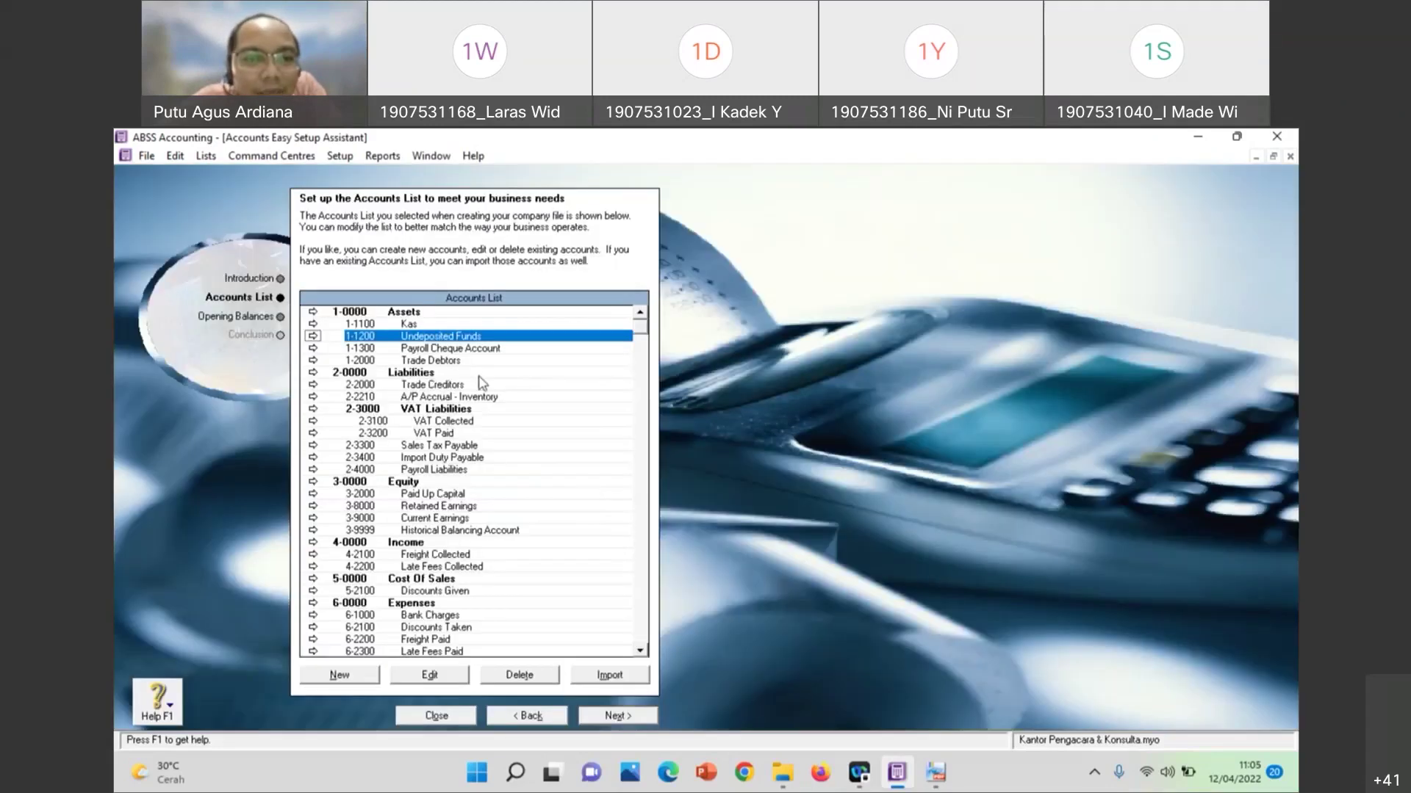
left_click(313, 348)
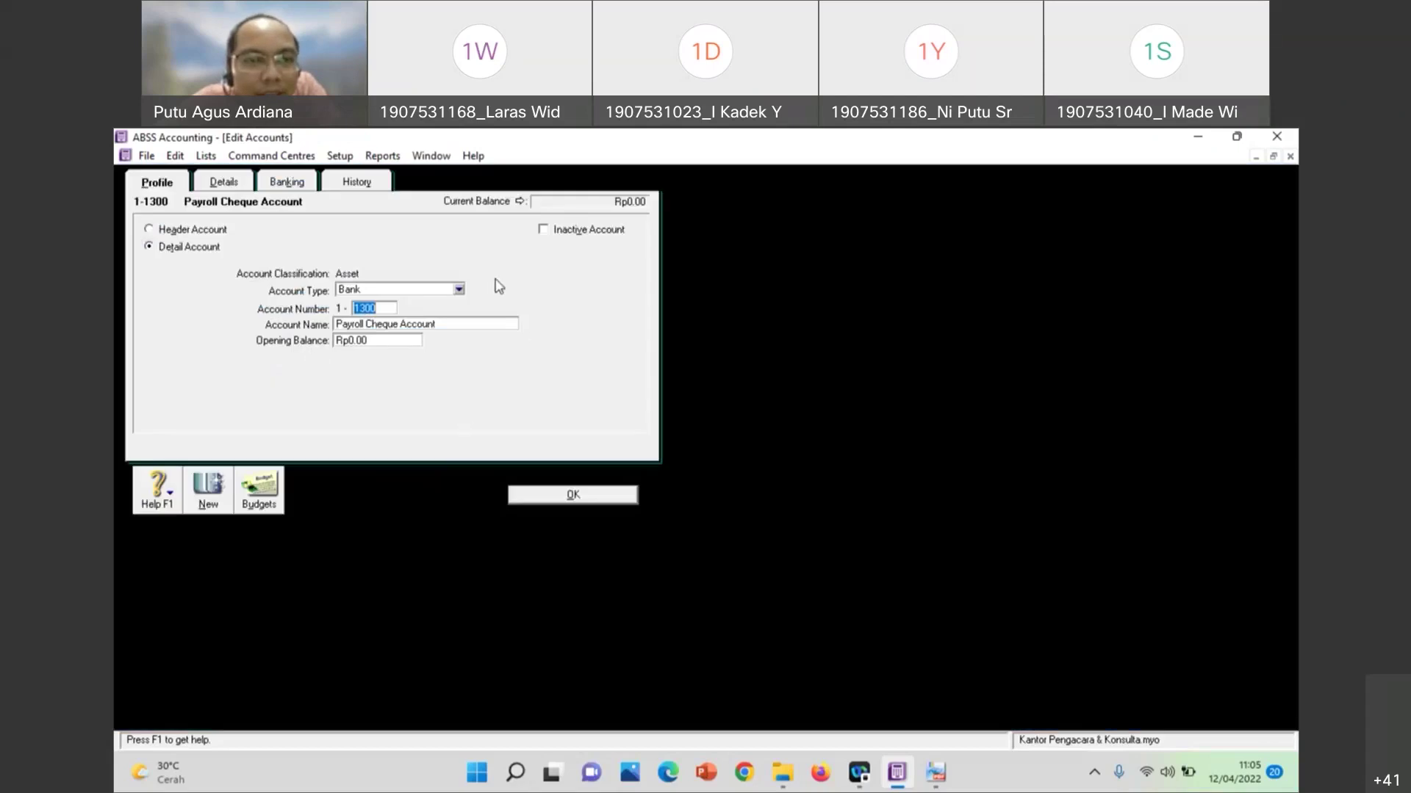
left_click(398, 291)
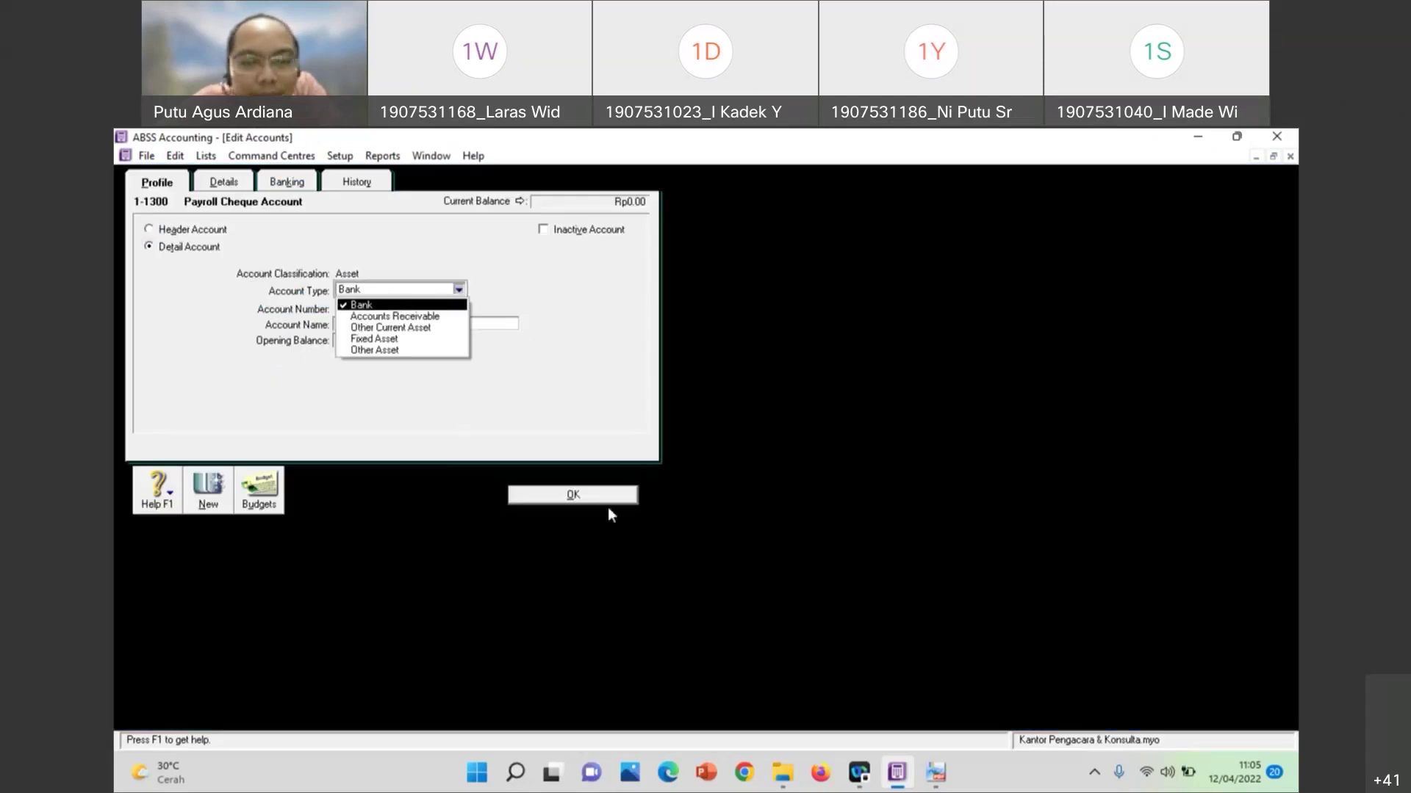
left_click(422, 318)
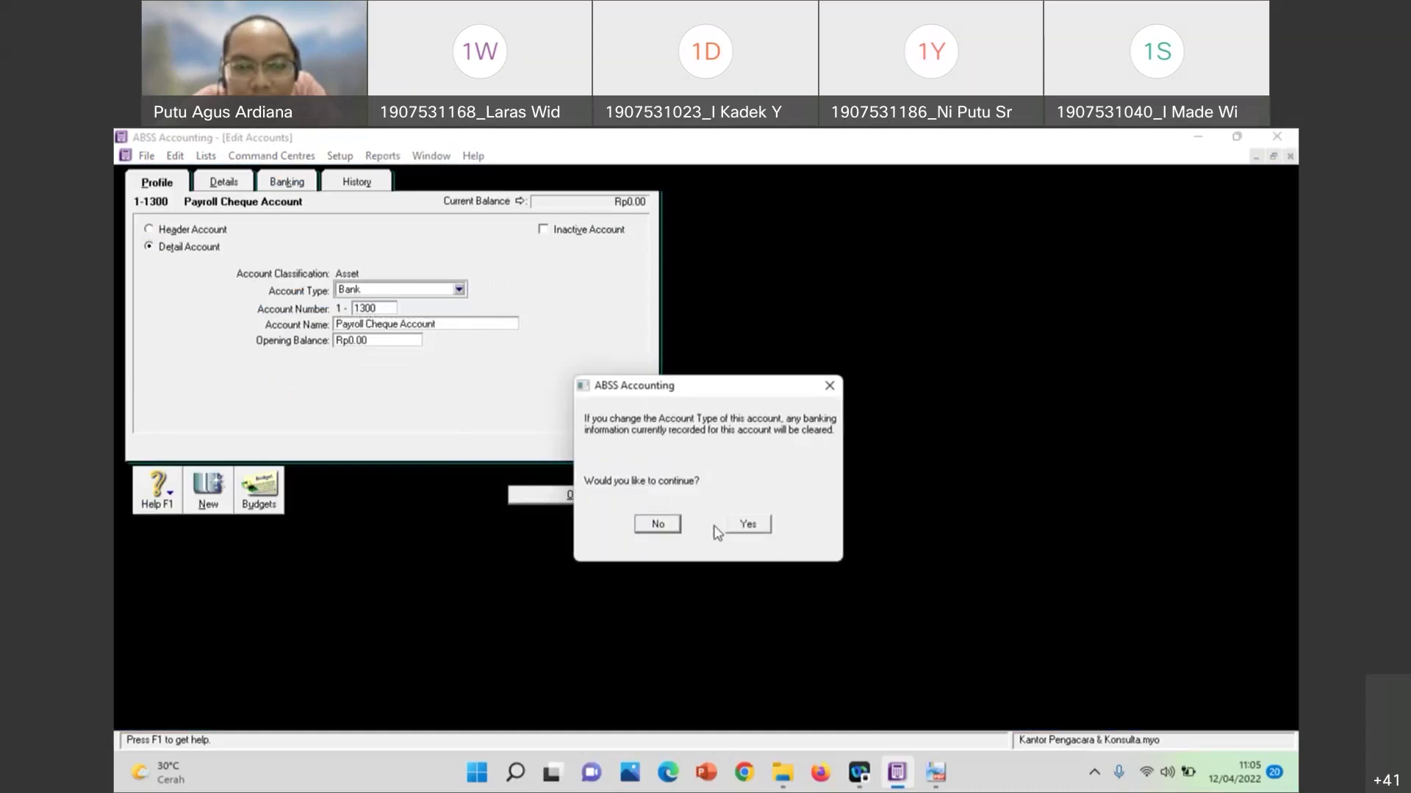
left_click(829, 385)
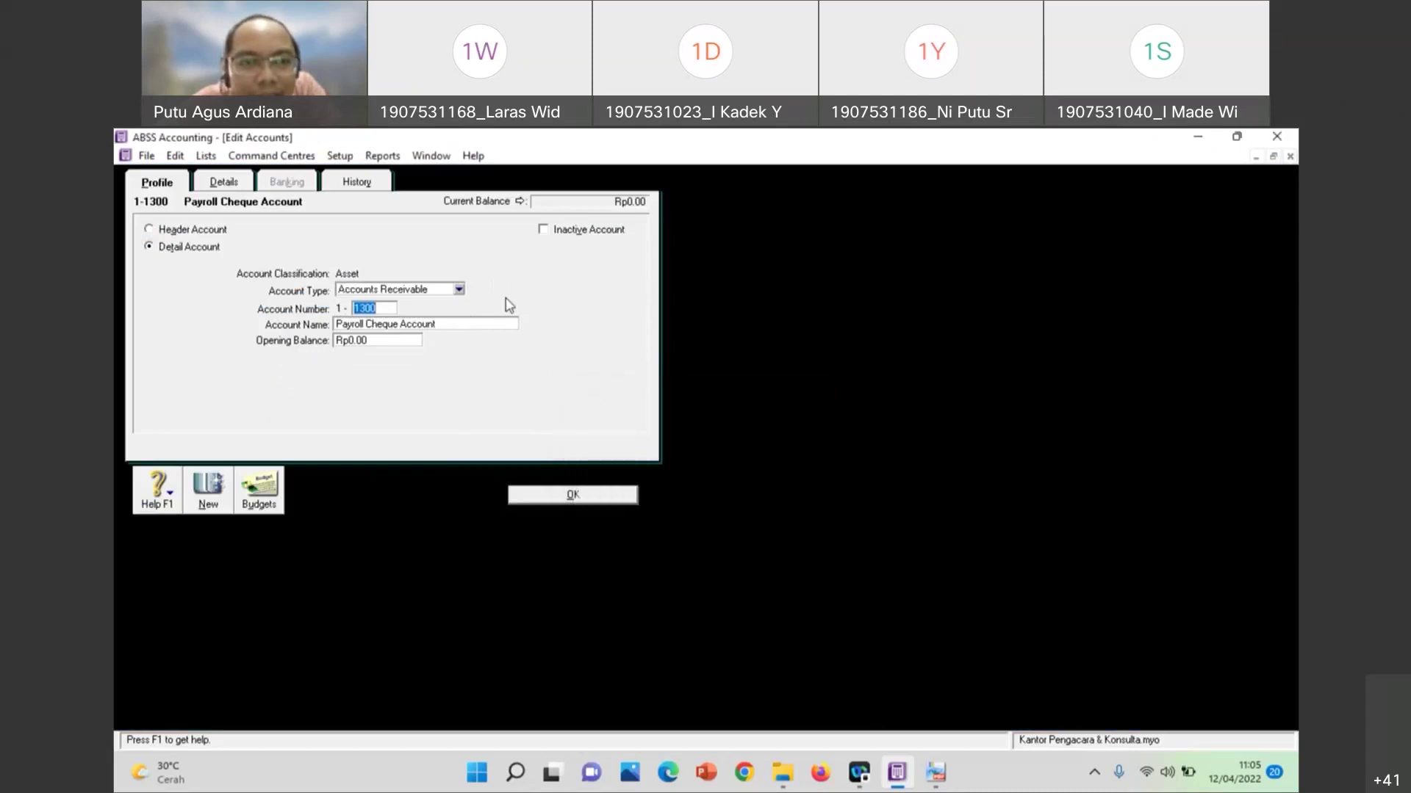
left_click(543, 229)
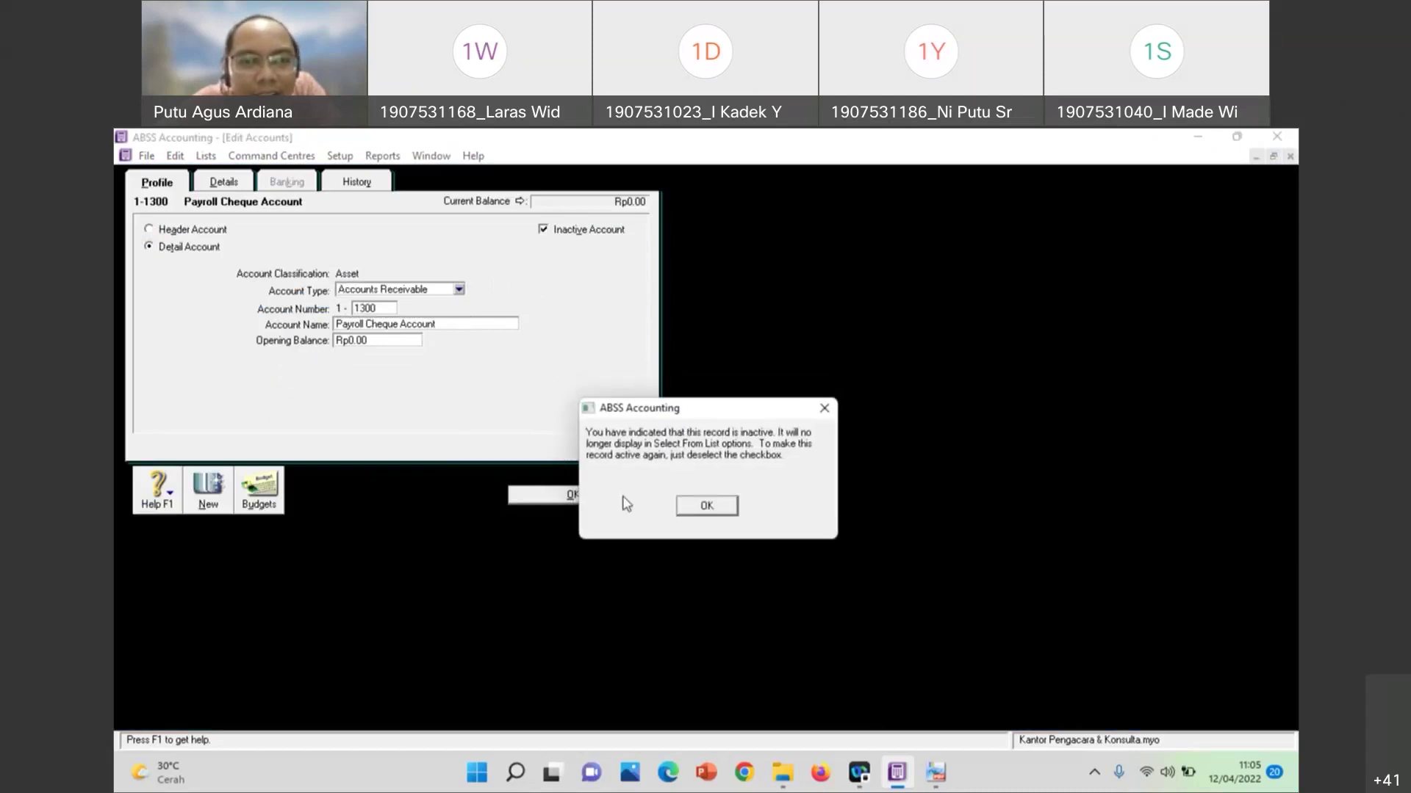
left_click(704, 509)
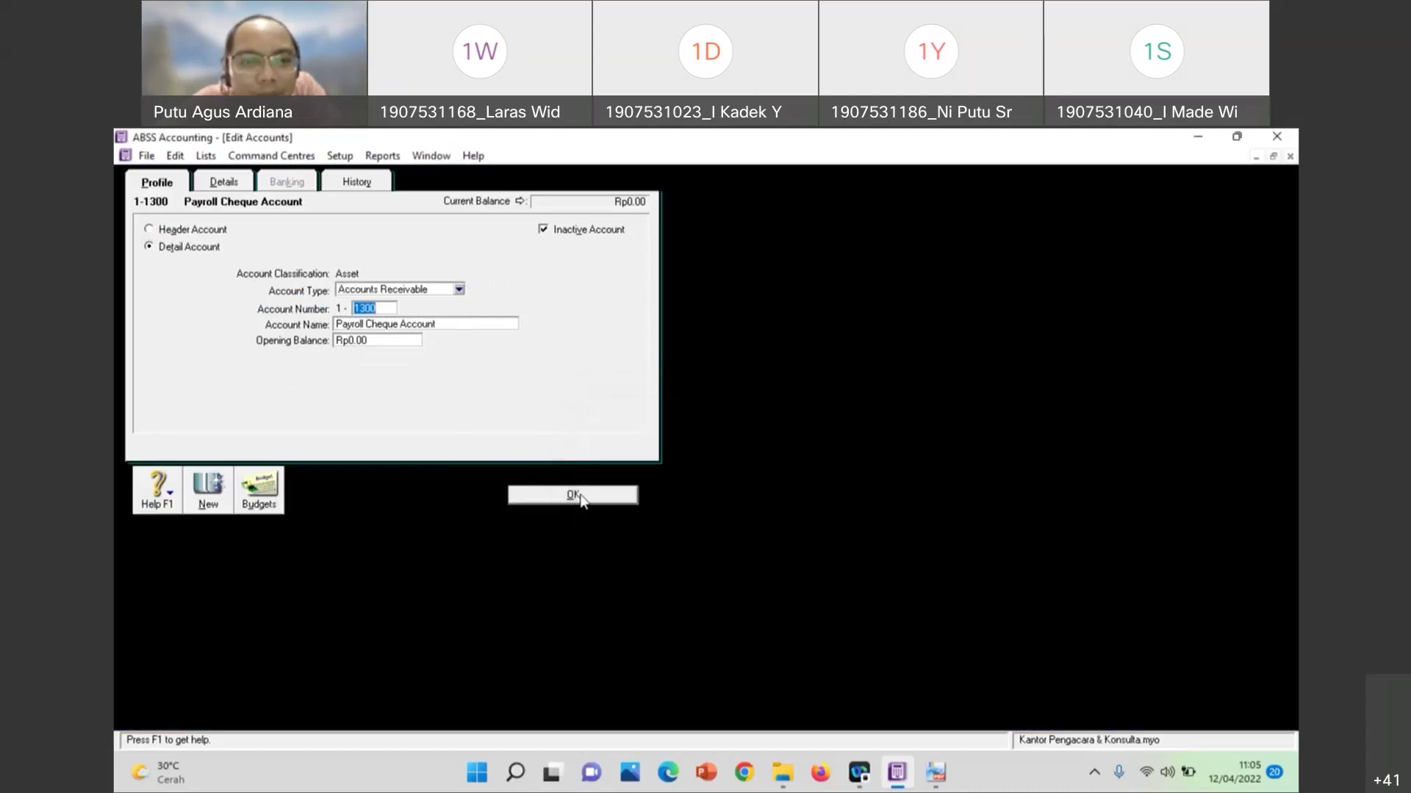
left_click(573, 495)
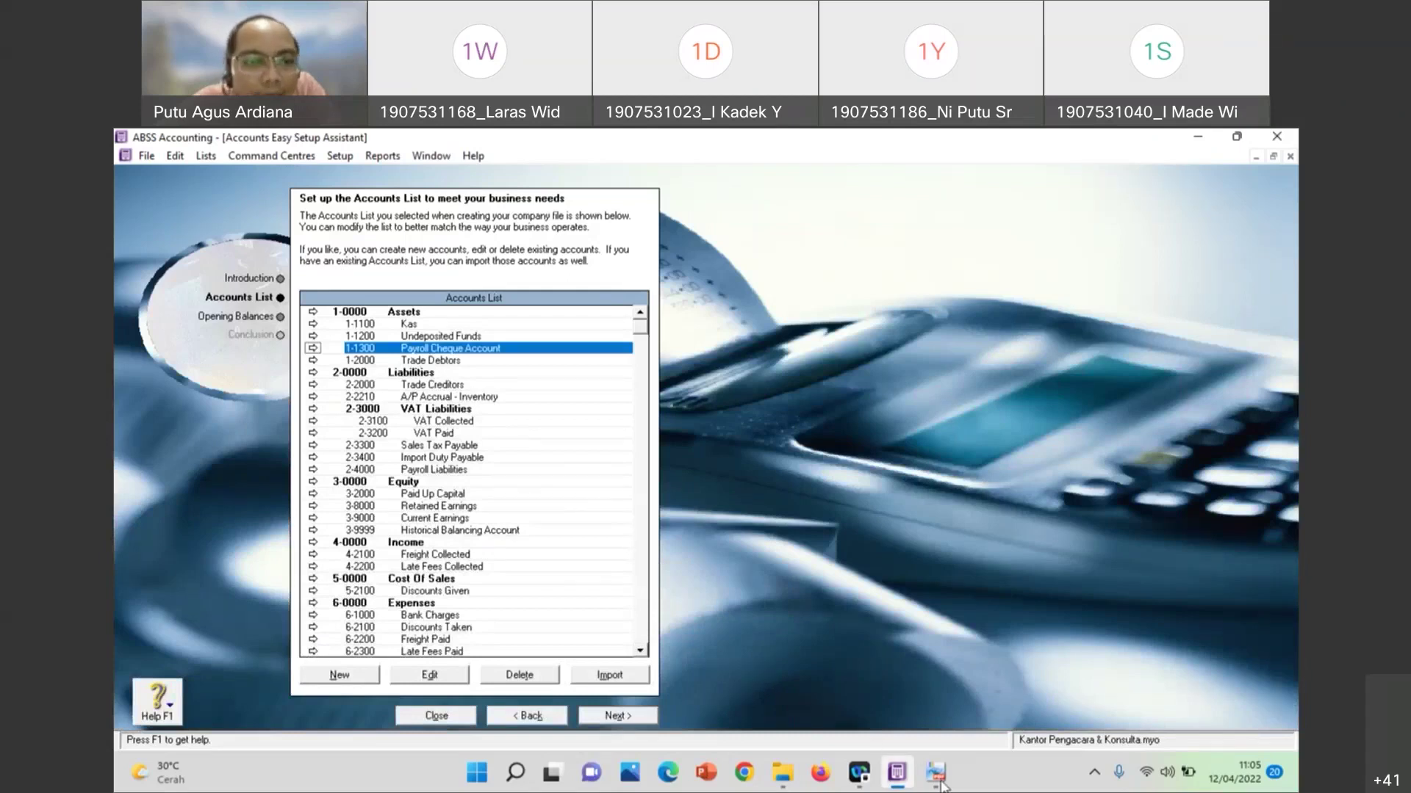
Open the Trade Debtors account from the Accounts List and rename it Piutang Usaha
left_click(314, 360)
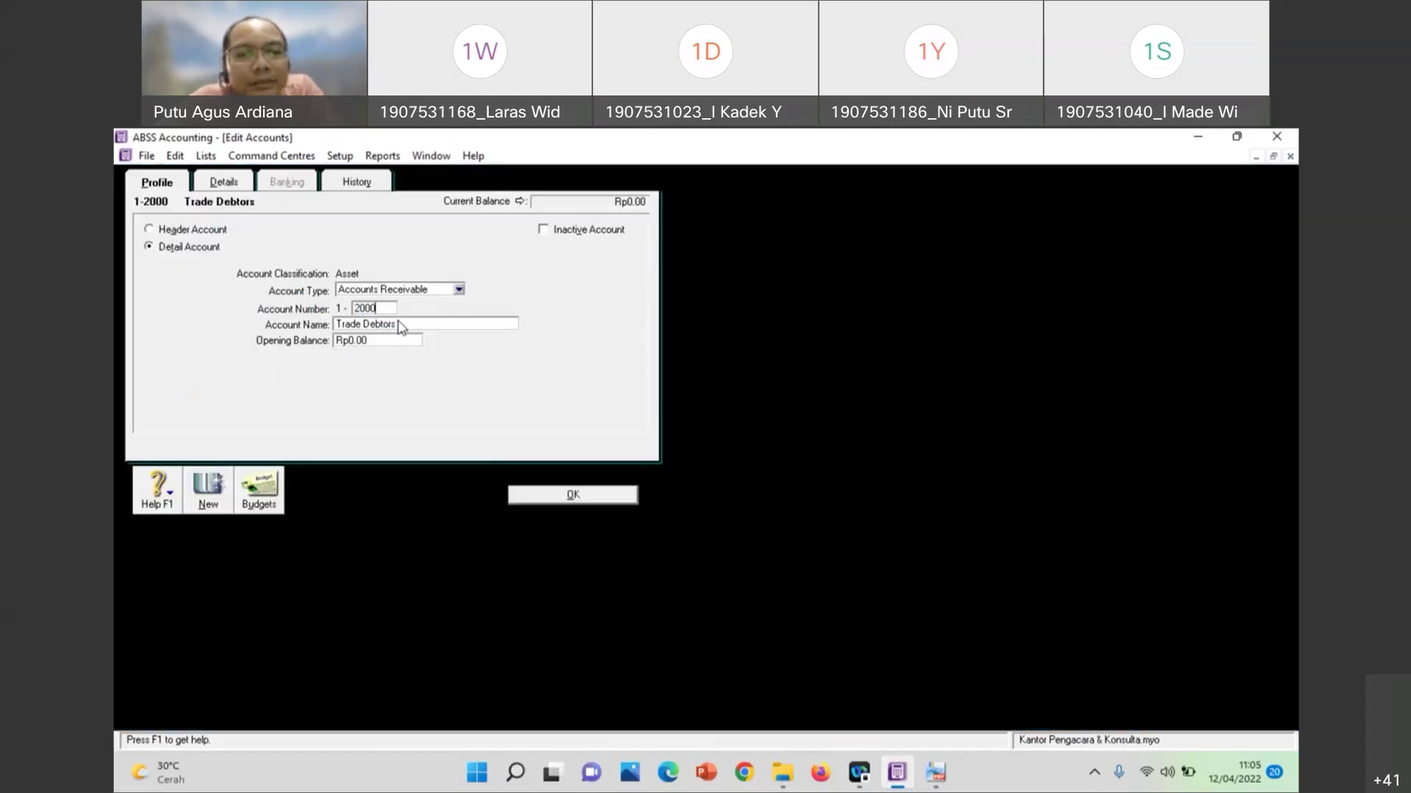
left_click(403, 326)
type("Piutang ")
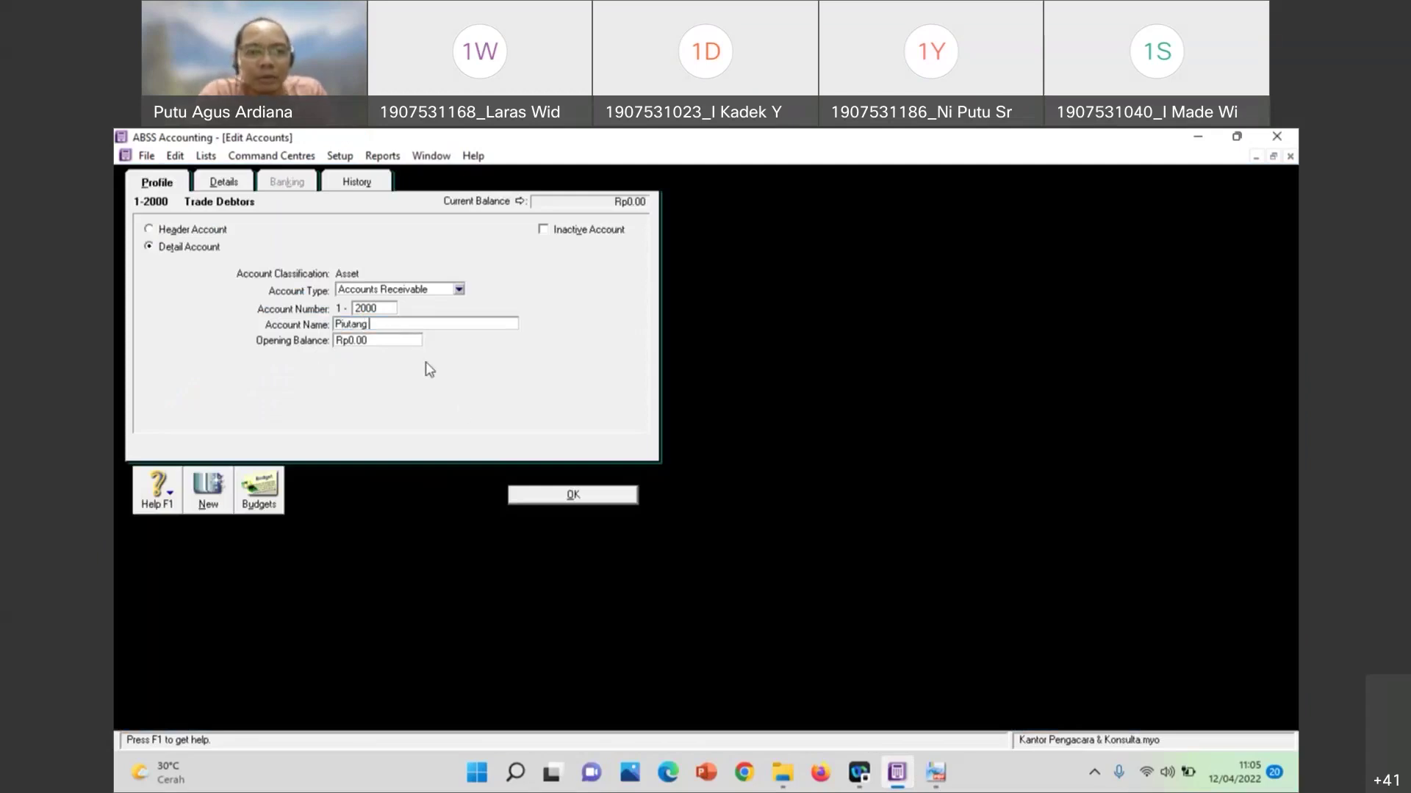
type("Usaha")
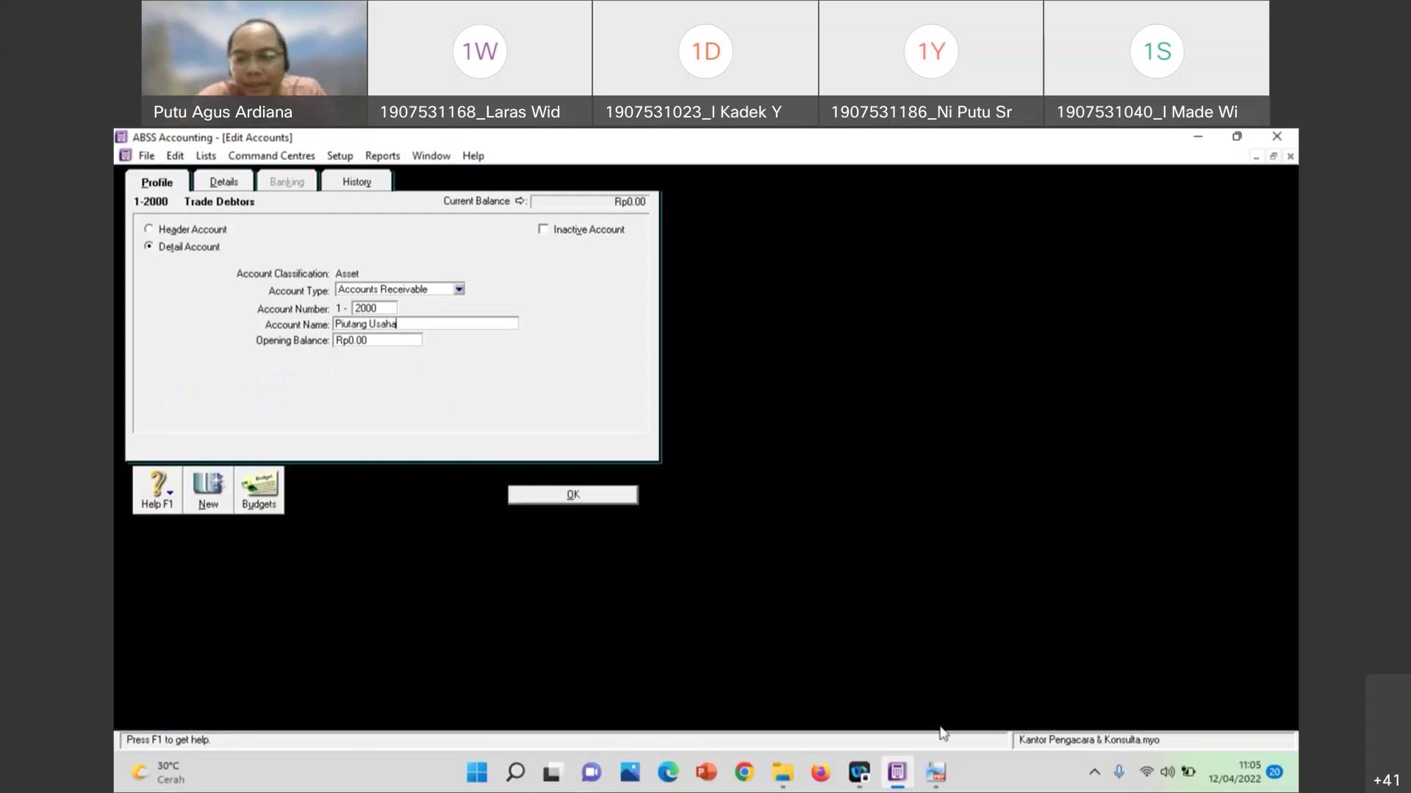
Check the receivables balance in the exam PDF, set the Piutang Usaha opening balance to 3200 in ABSS Accounting and save the account
left_click(934, 772)
left_click(896, 772)
key("Tab")
type("3200")
left_click(585, 496)
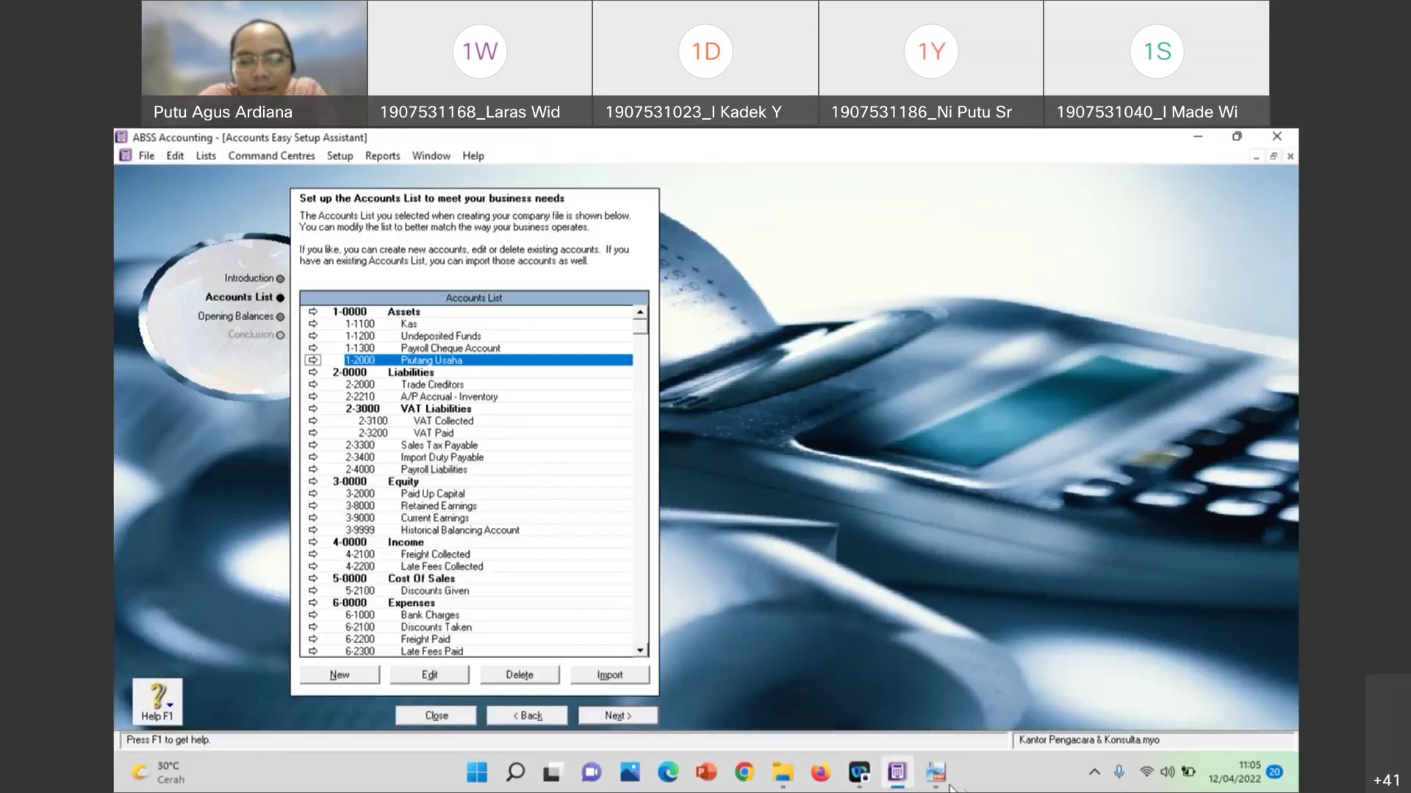
Check the next asset in the exam PDF, then create an Other Current Asset account numbered 1-3000 in ABSS Accounting
left_click(935, 772)
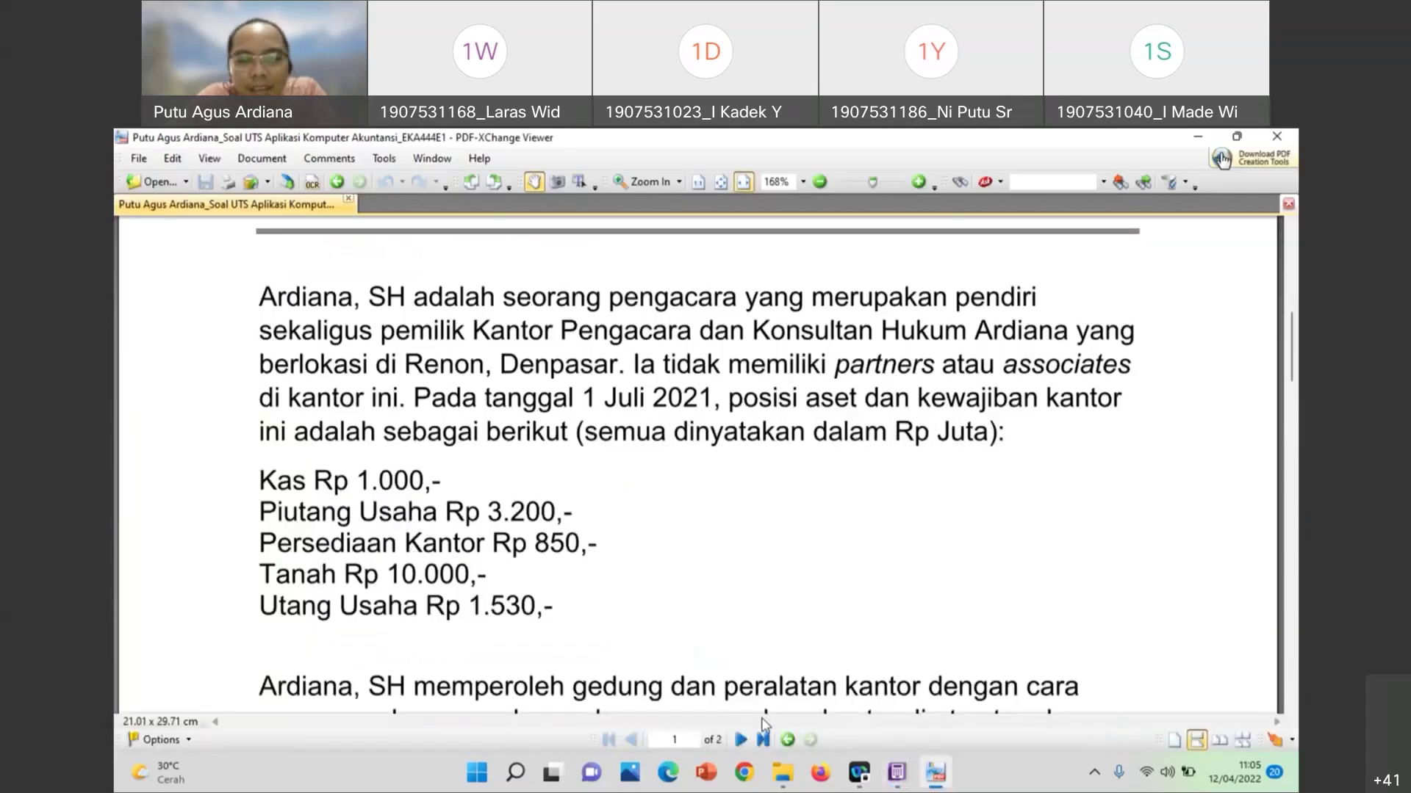
left_click(903, 783)
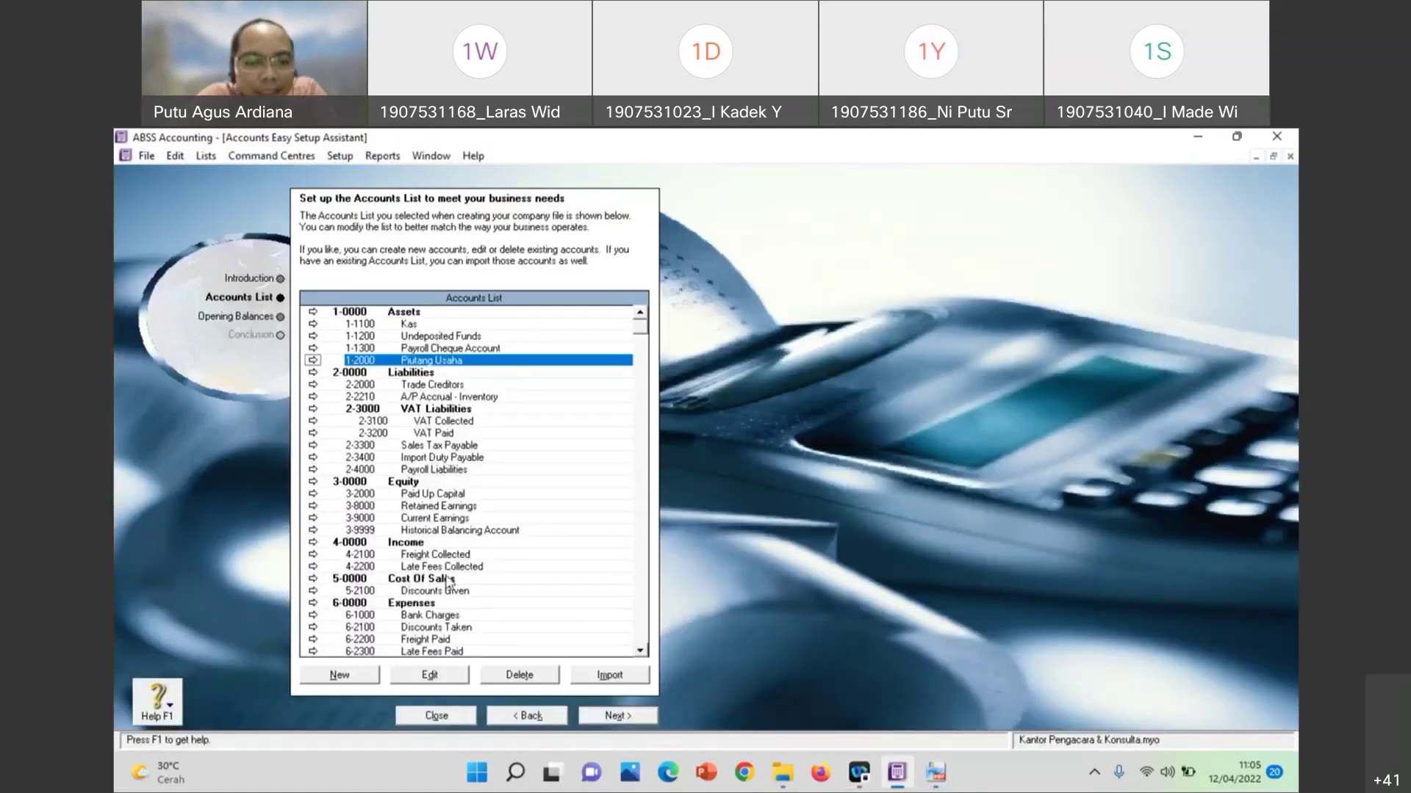
left_click(350, 682)
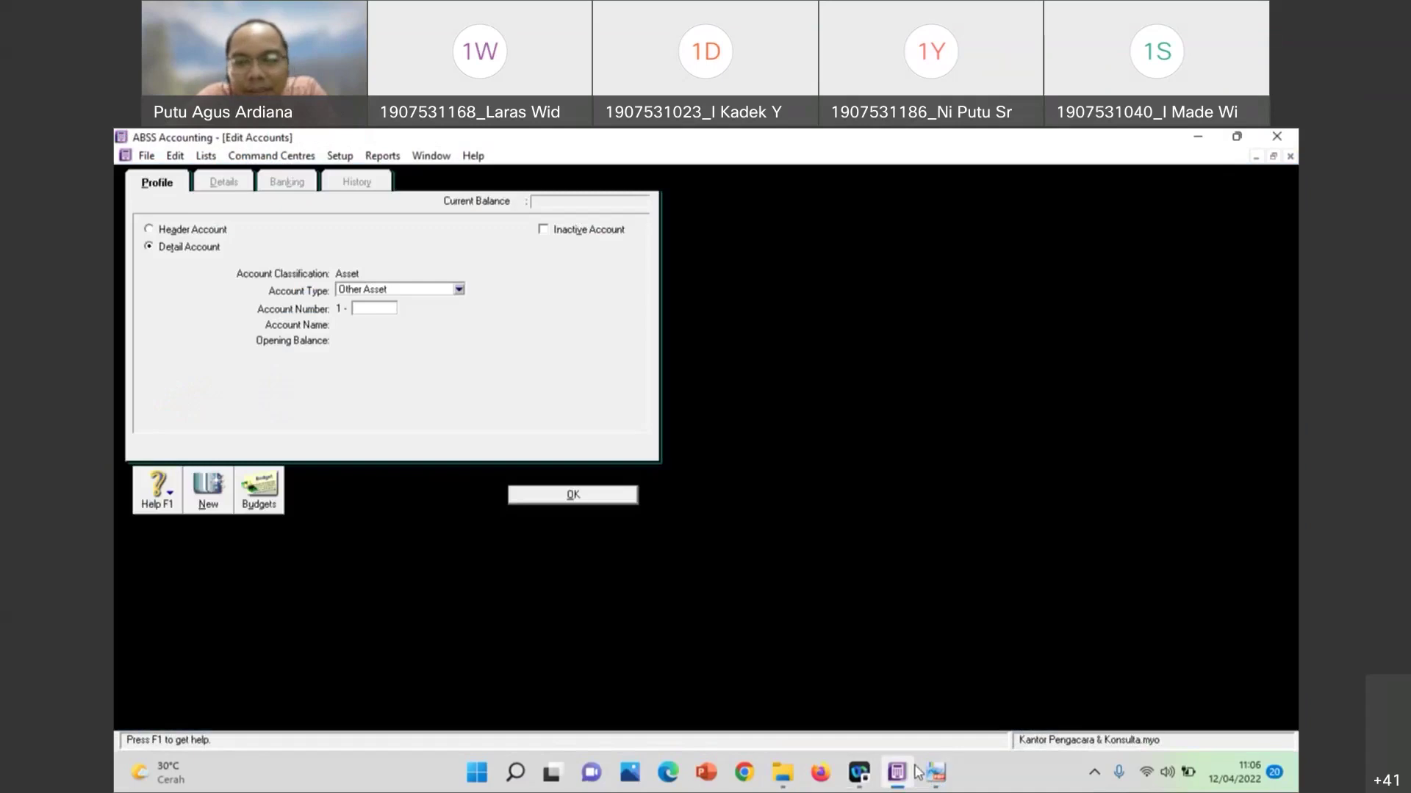
left_click(388, 290)
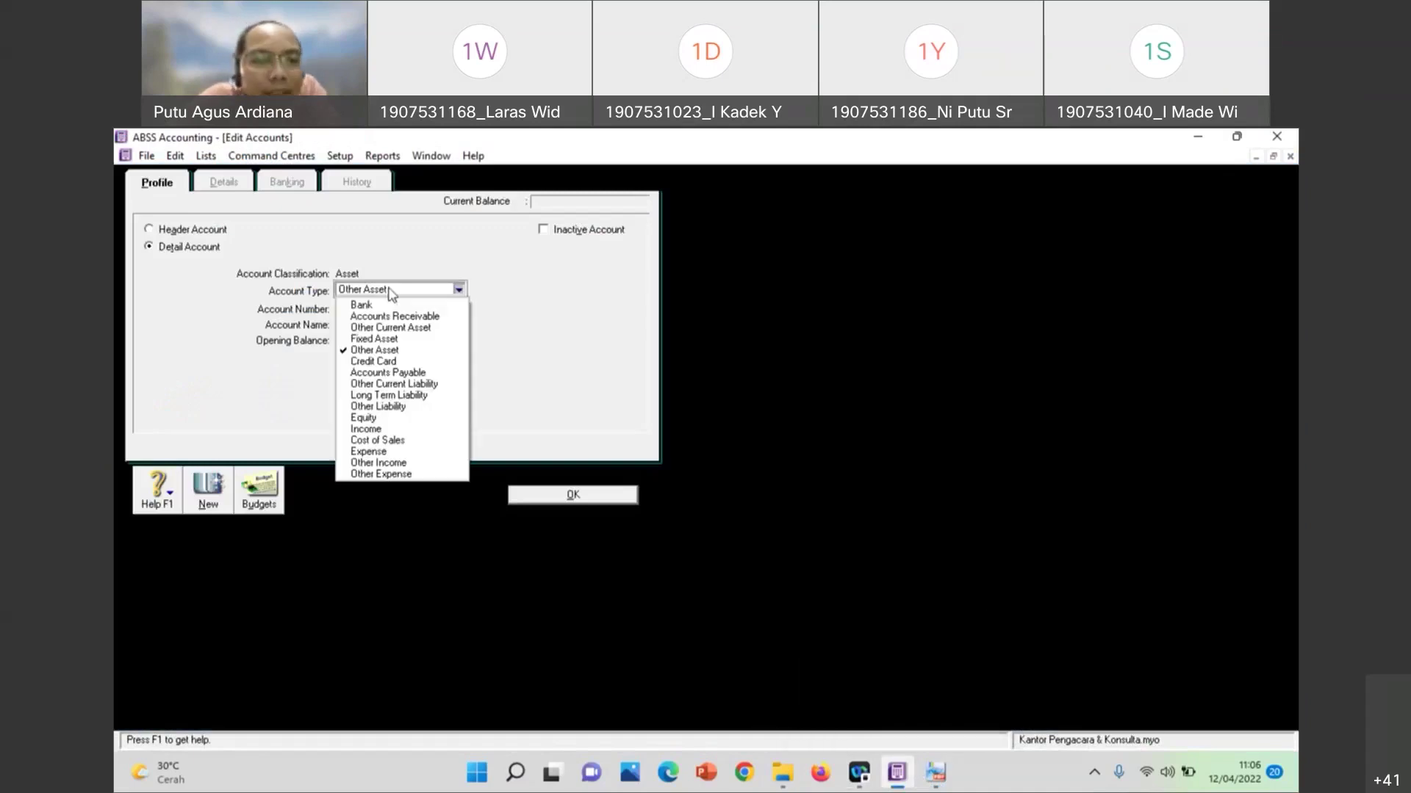
left_click(408, 328)
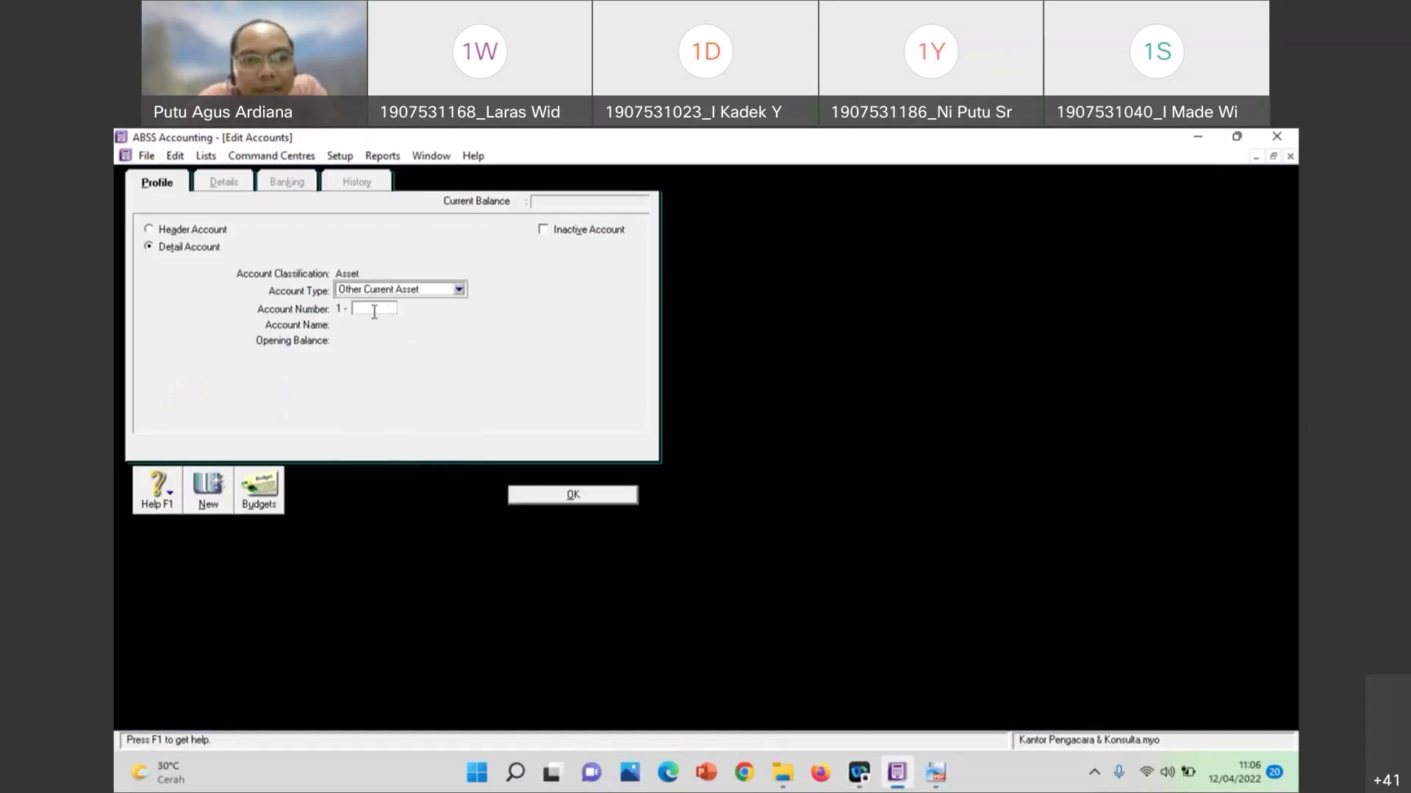
left_click(374, 309)
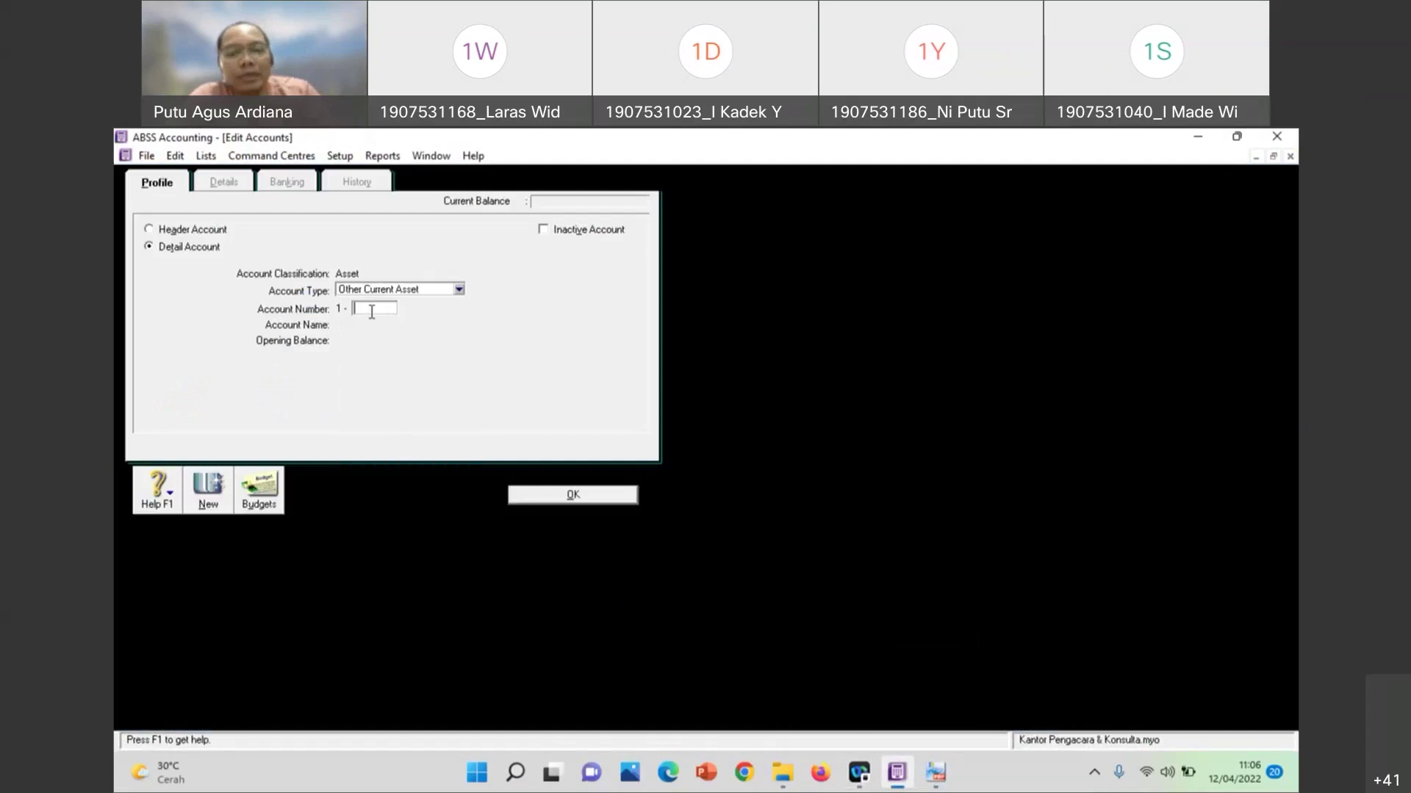
type("3000")
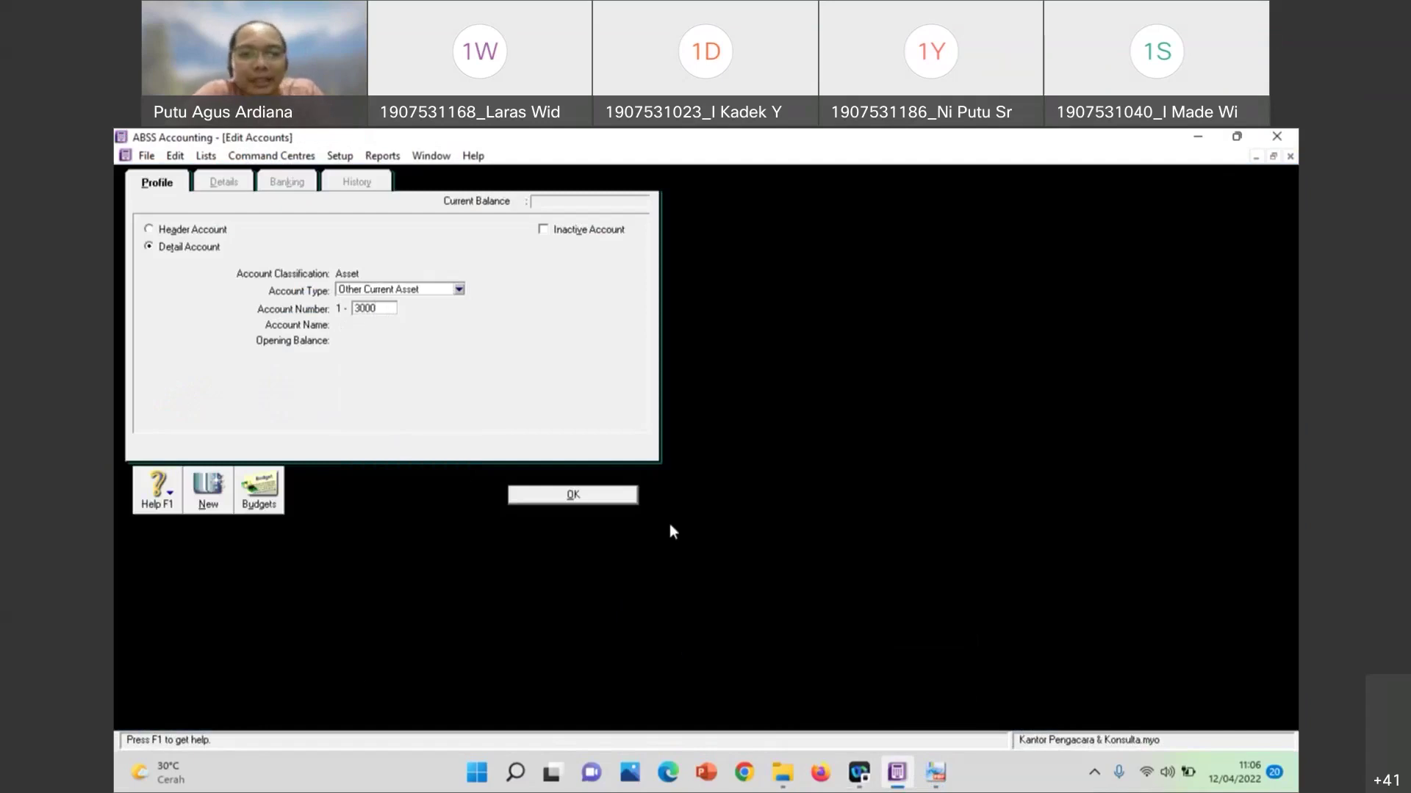
left_click(613, 495)
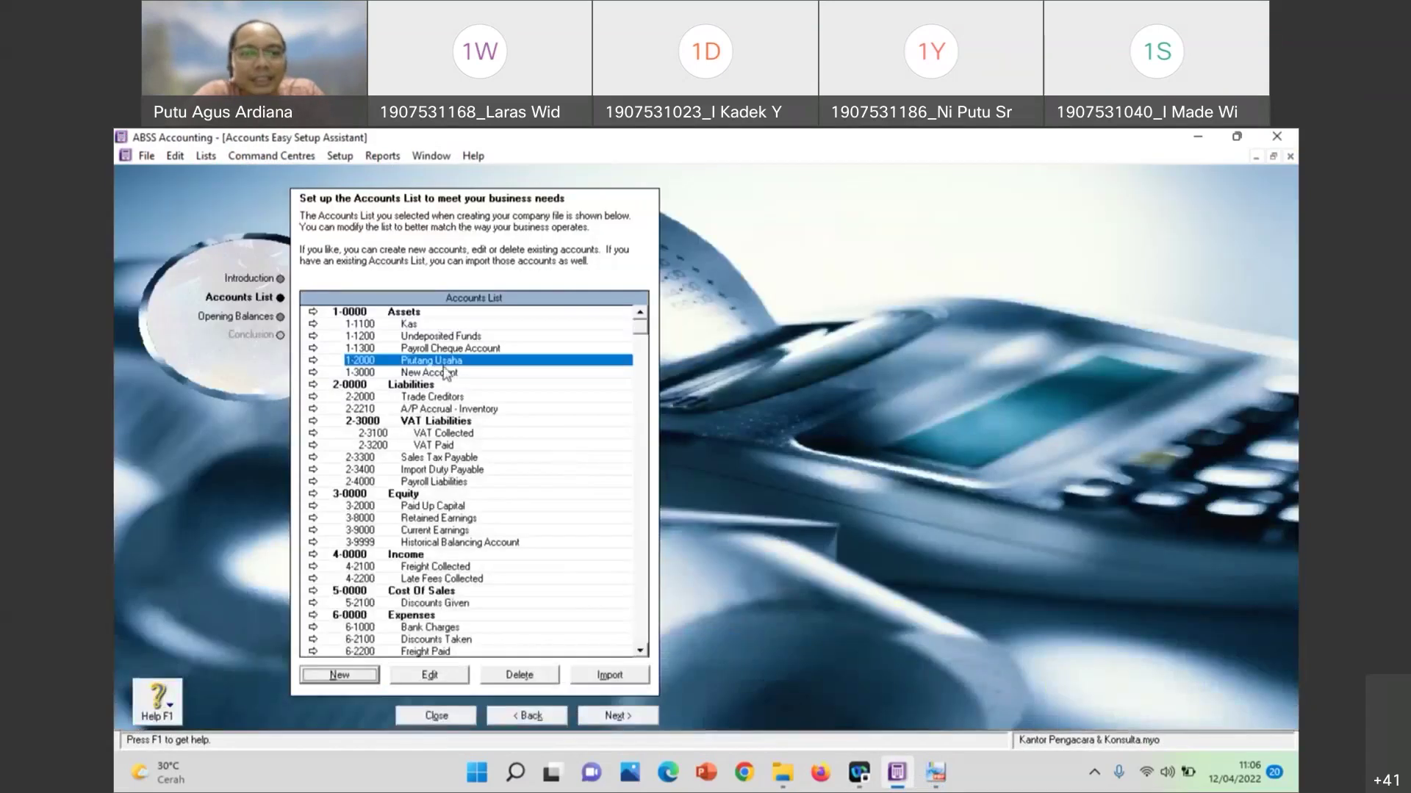
Edit the new account 1-3000 and name it Persediaan Kantor, checking the name against the exam PDF
left_click(444, 373)
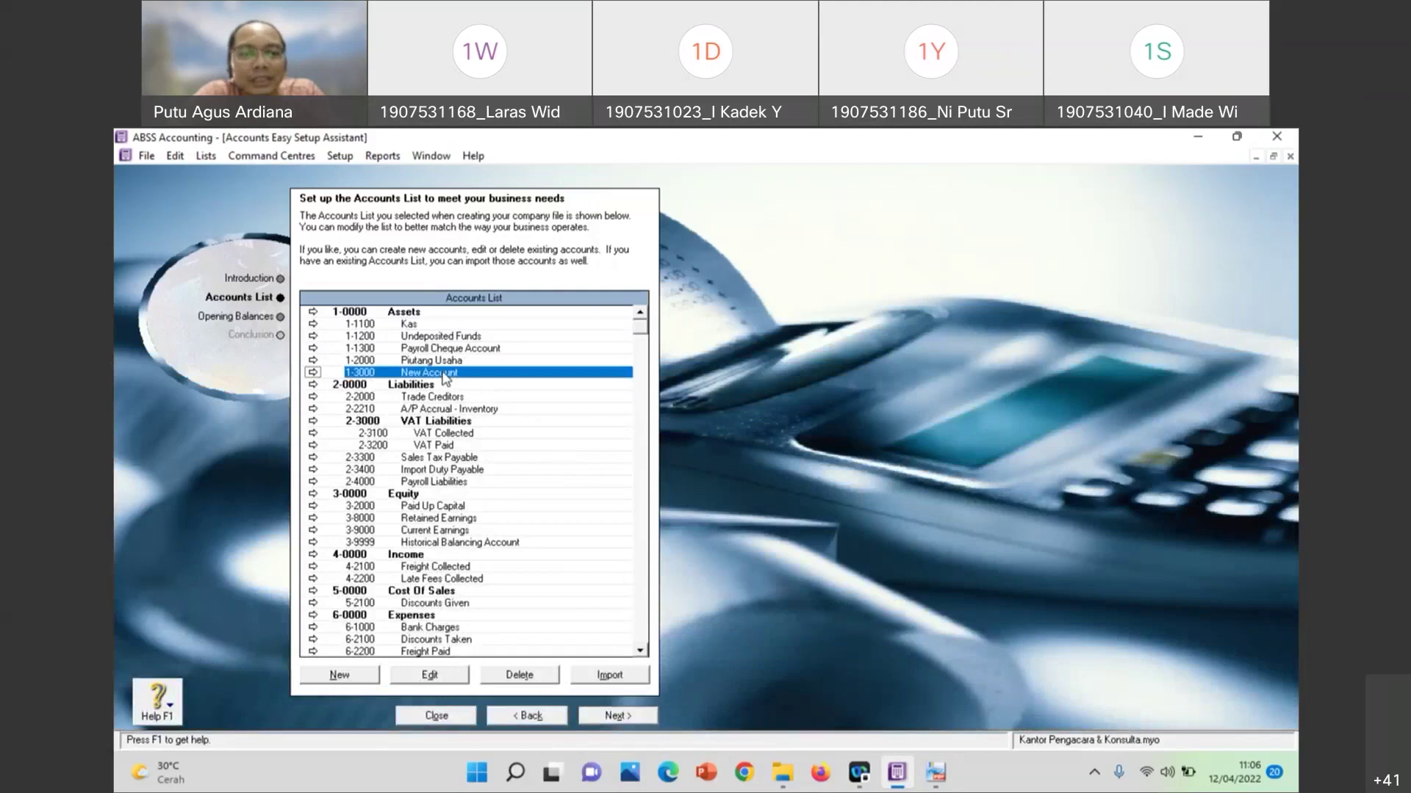
left_click(430, 674)
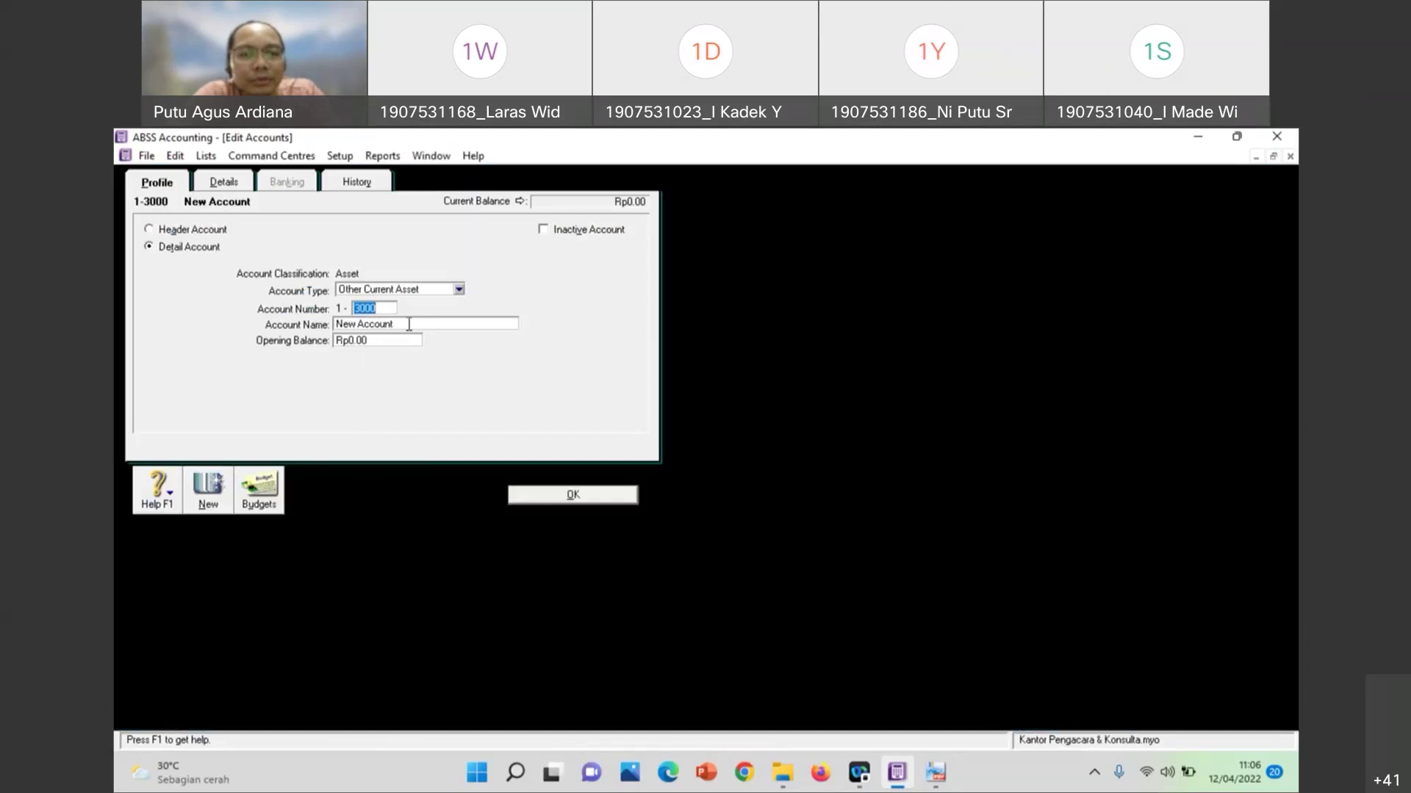
key("Tab")
type("p")
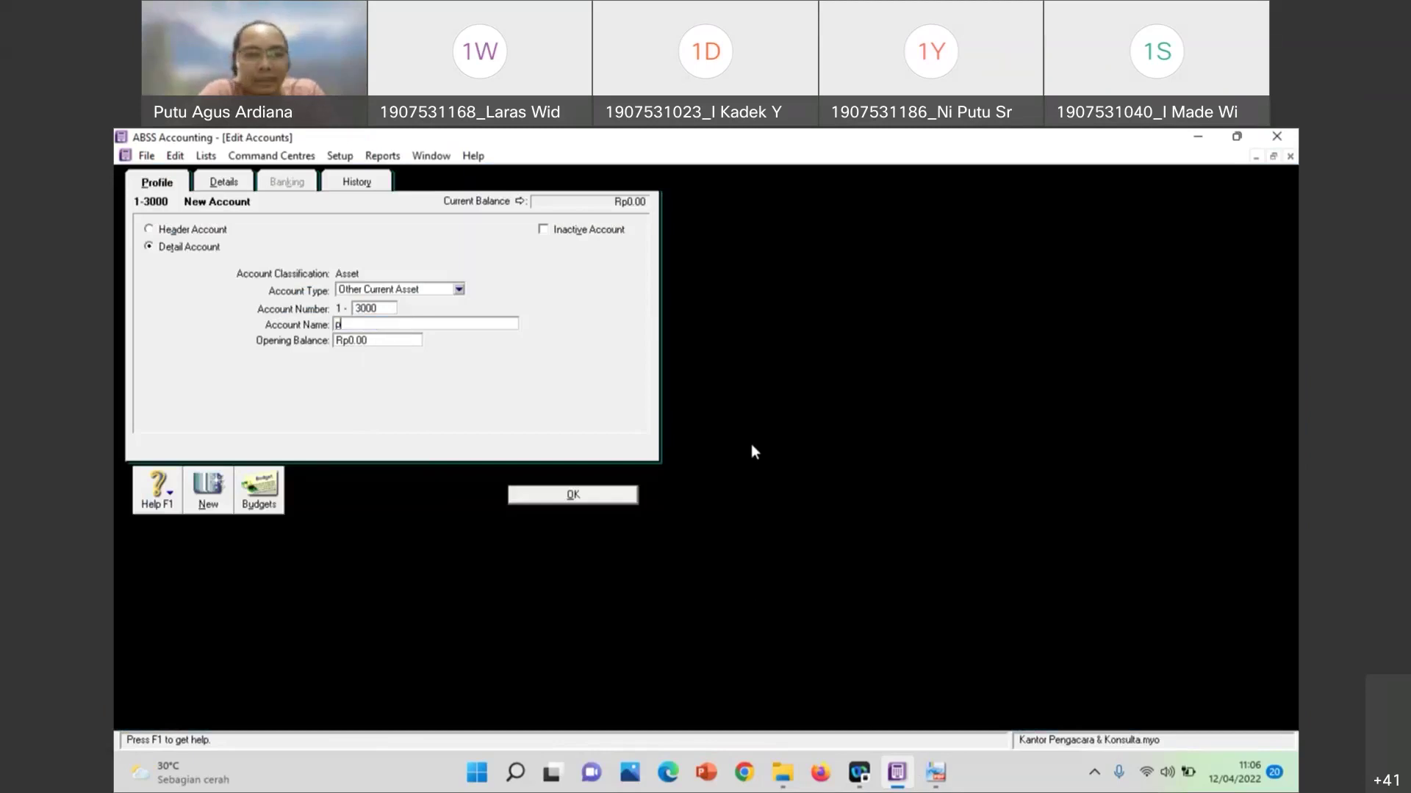
type("Persediaan")
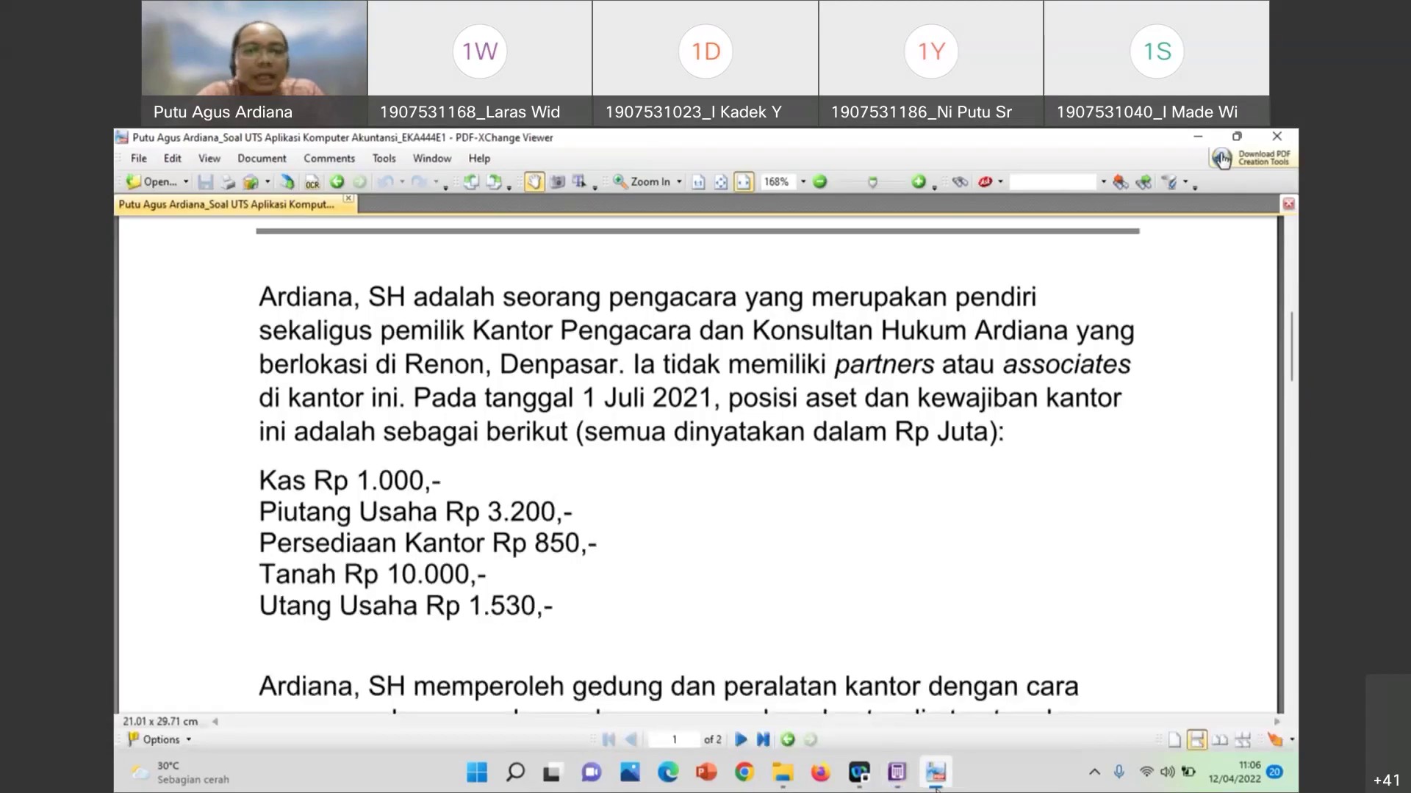
left_click(897, 772)
type("tor")
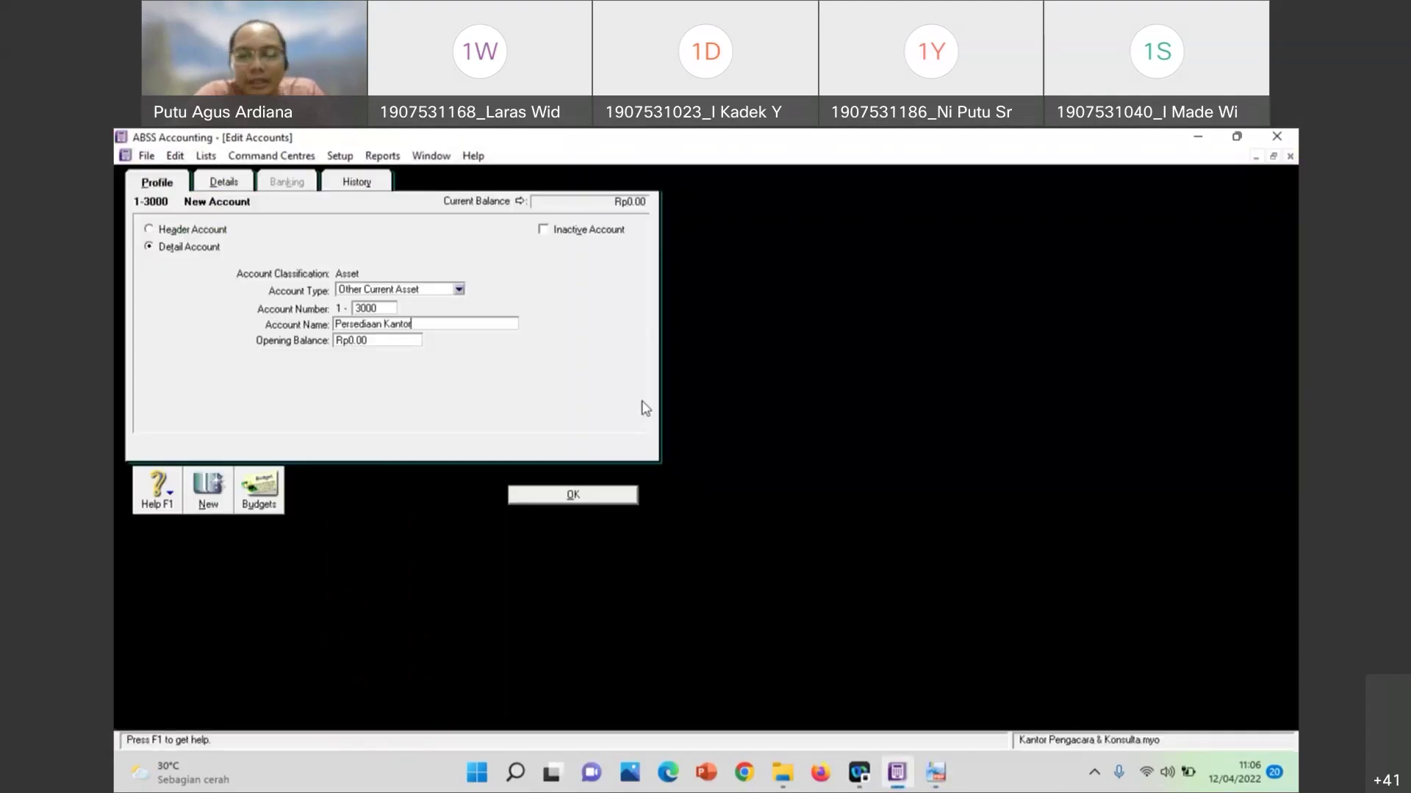
Check the office supplies balance in the exam PDF, set the Persediaan Kantor opening balance to 850 in ABSS Accounting and save the account
left_click(933, 773)
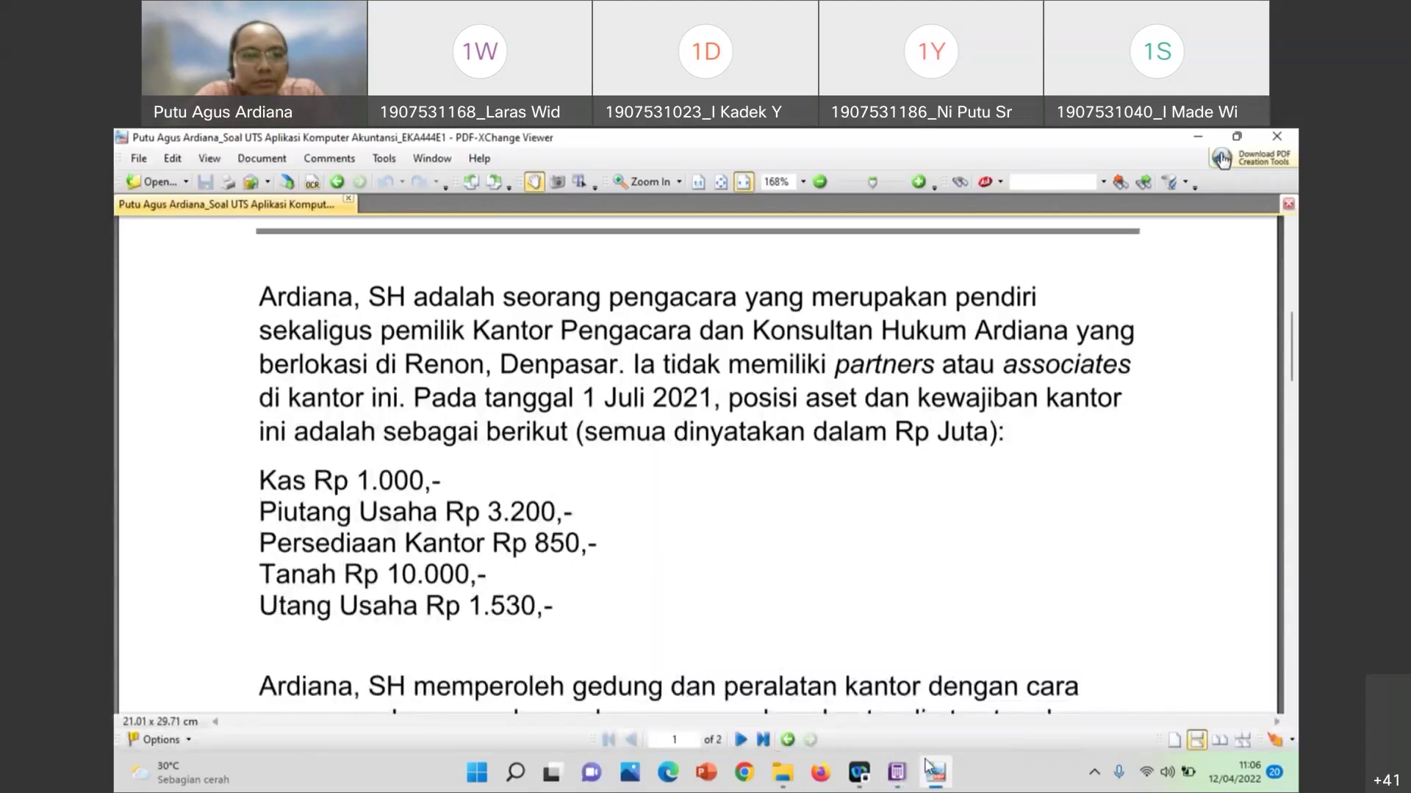
left_click(929, 768)
key("Tab")
type("850")
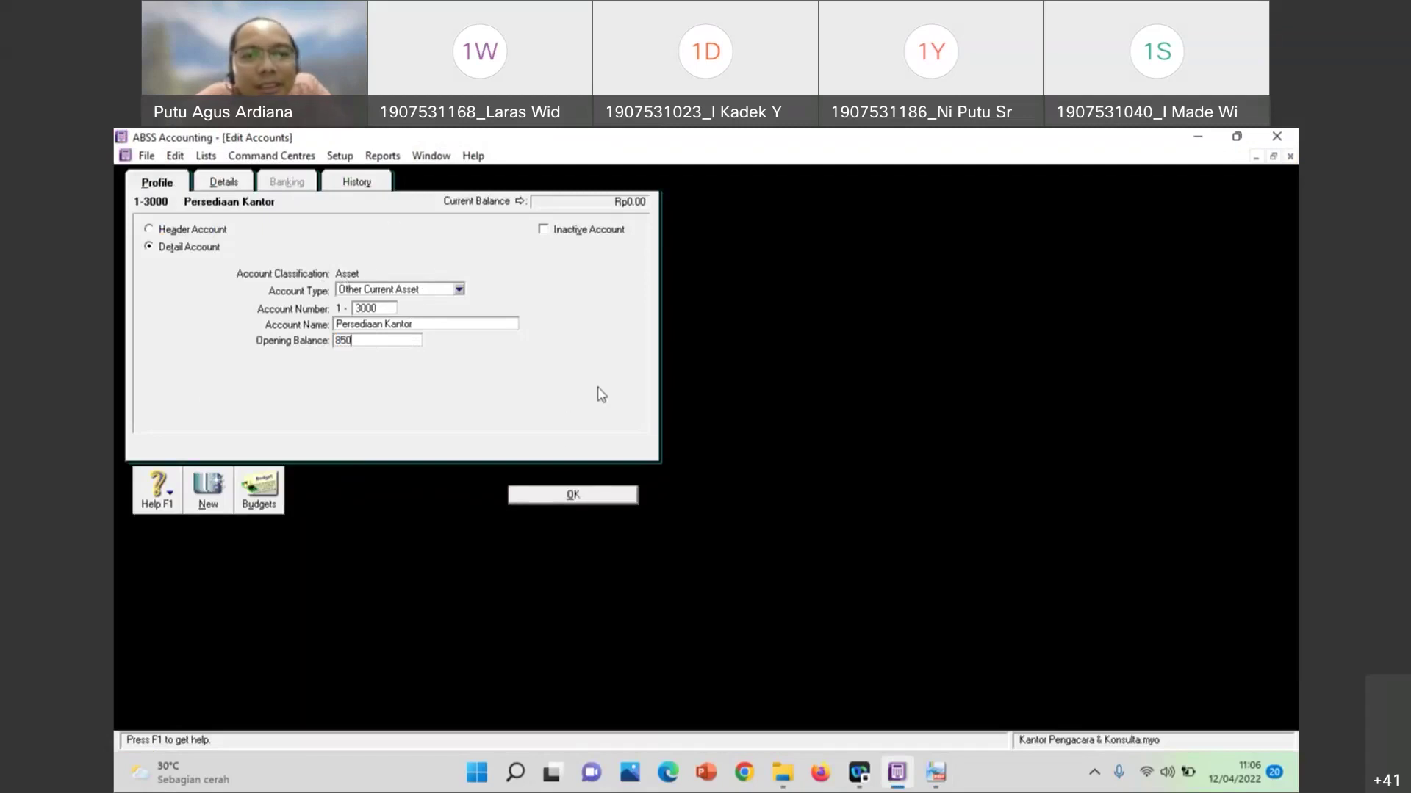
left_click(574, 495)
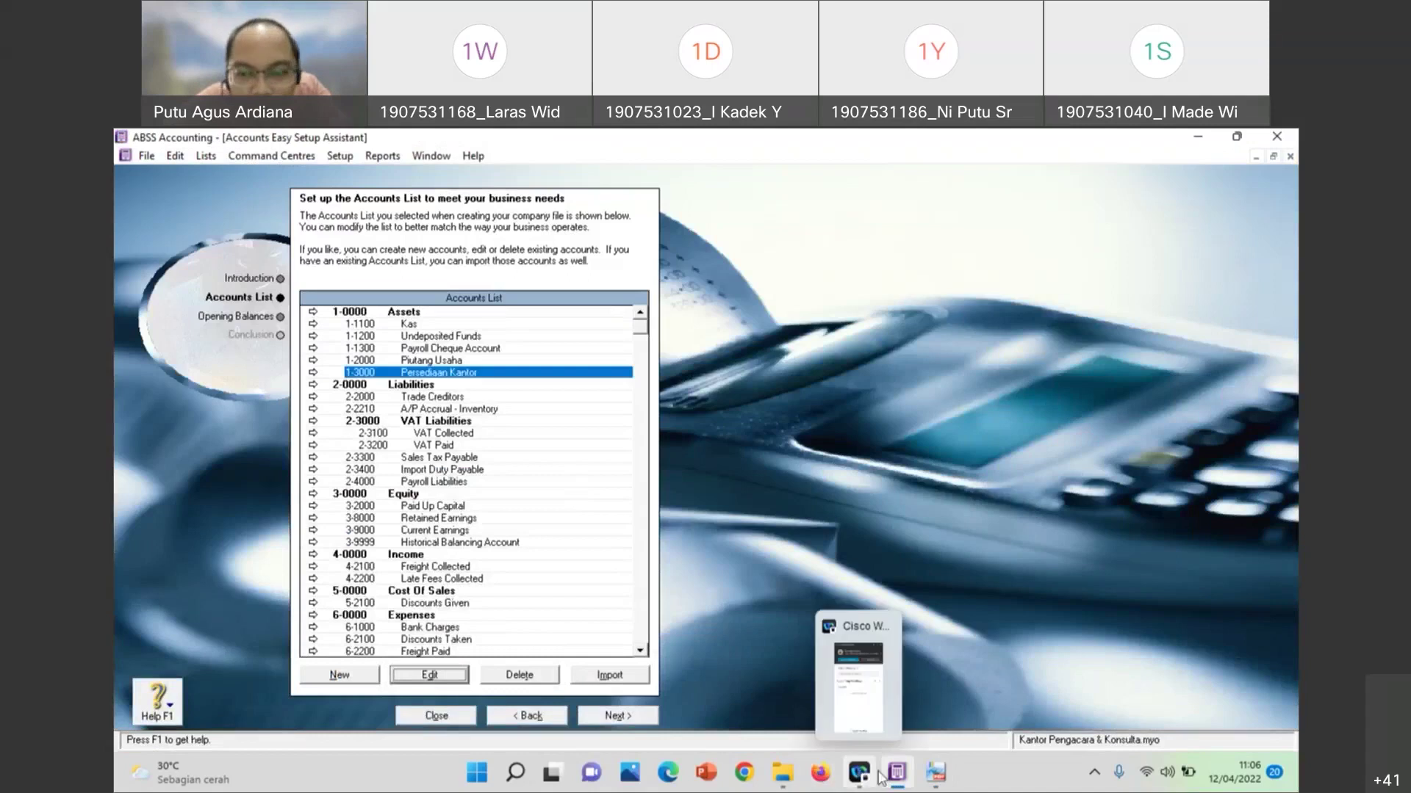
Check the next asset in the exam PDF, then create a Fixed Asset account numbered 1-4000 in ABSS Accounting
mouse_move(939, 778)
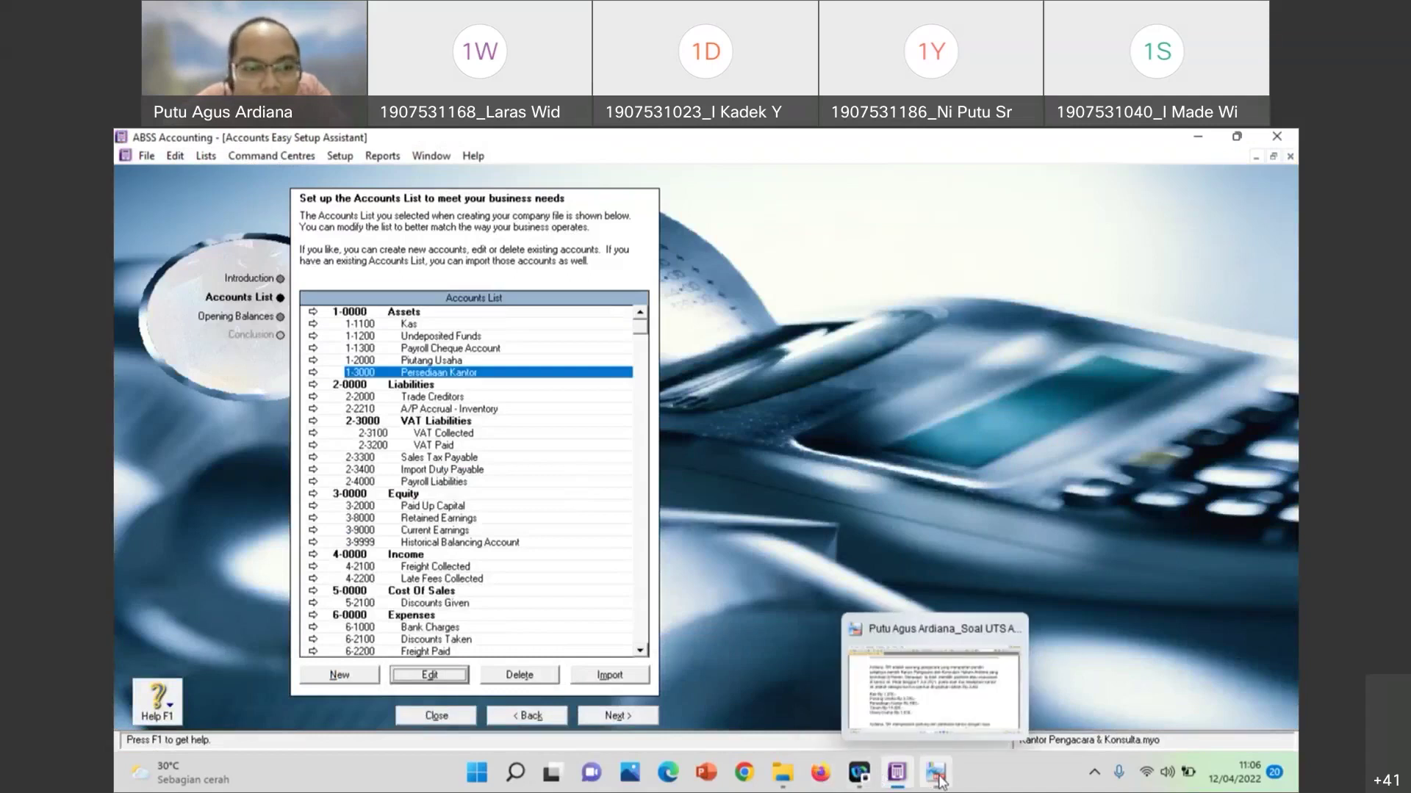
left_click(939, 779)
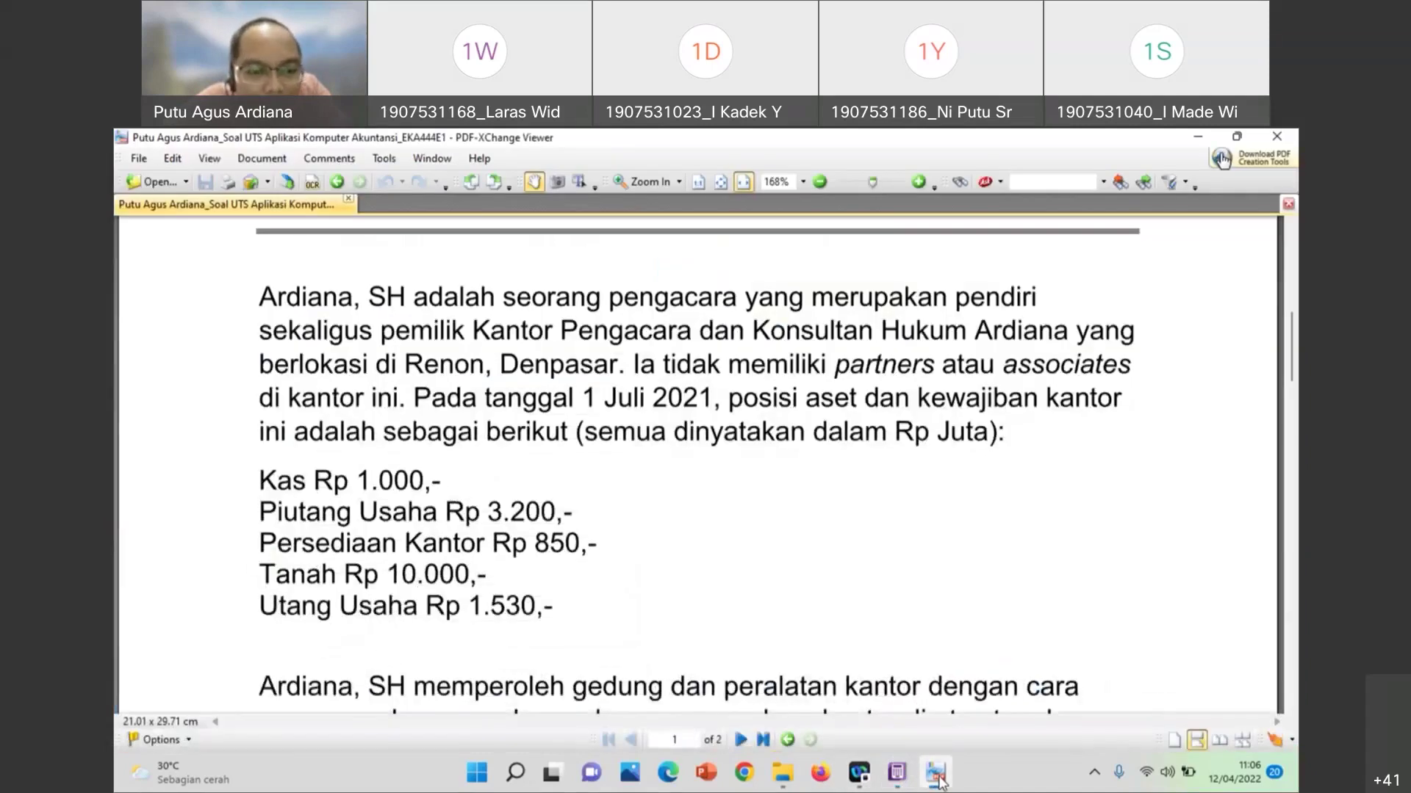
left_click(938, 773)
left_click(352, 682)
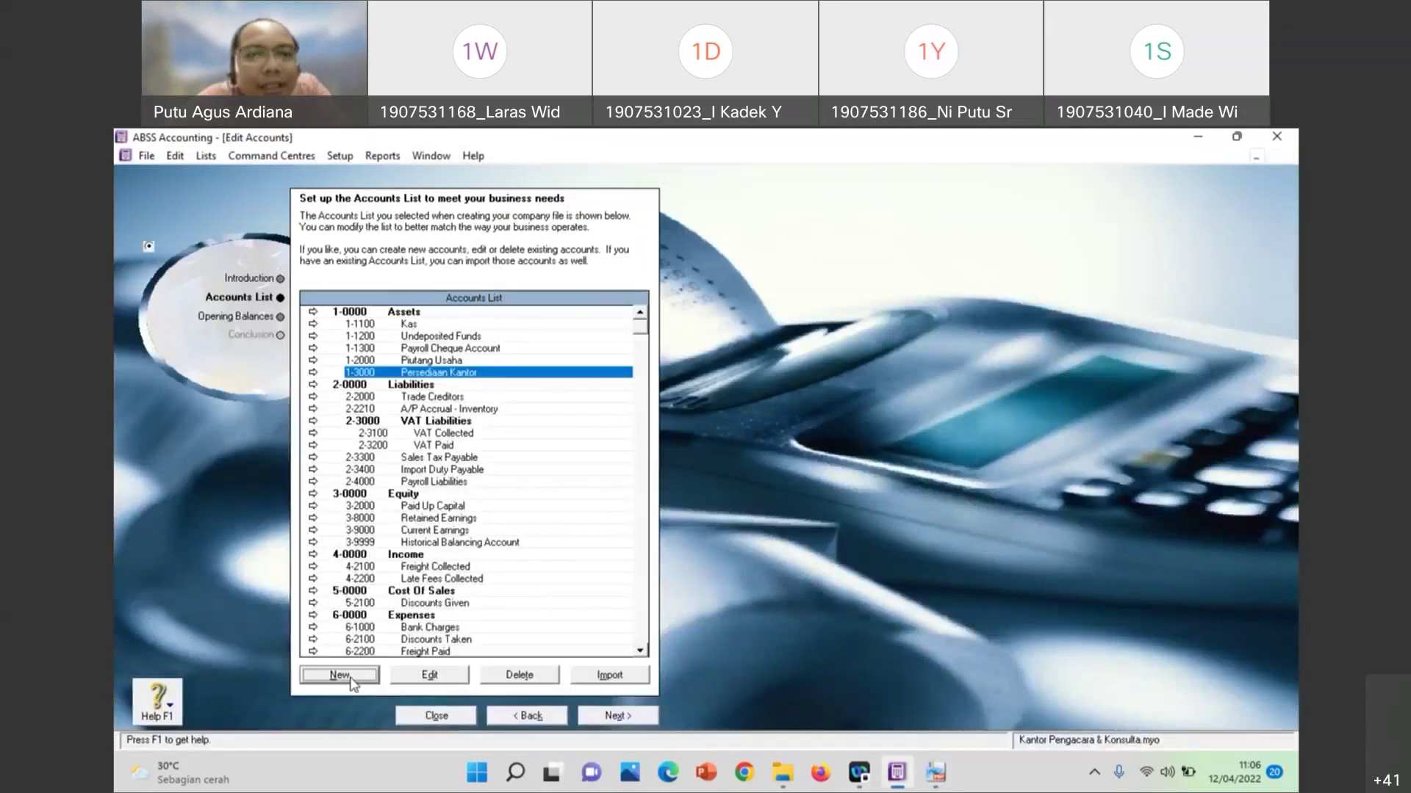
left_click(359, 292)
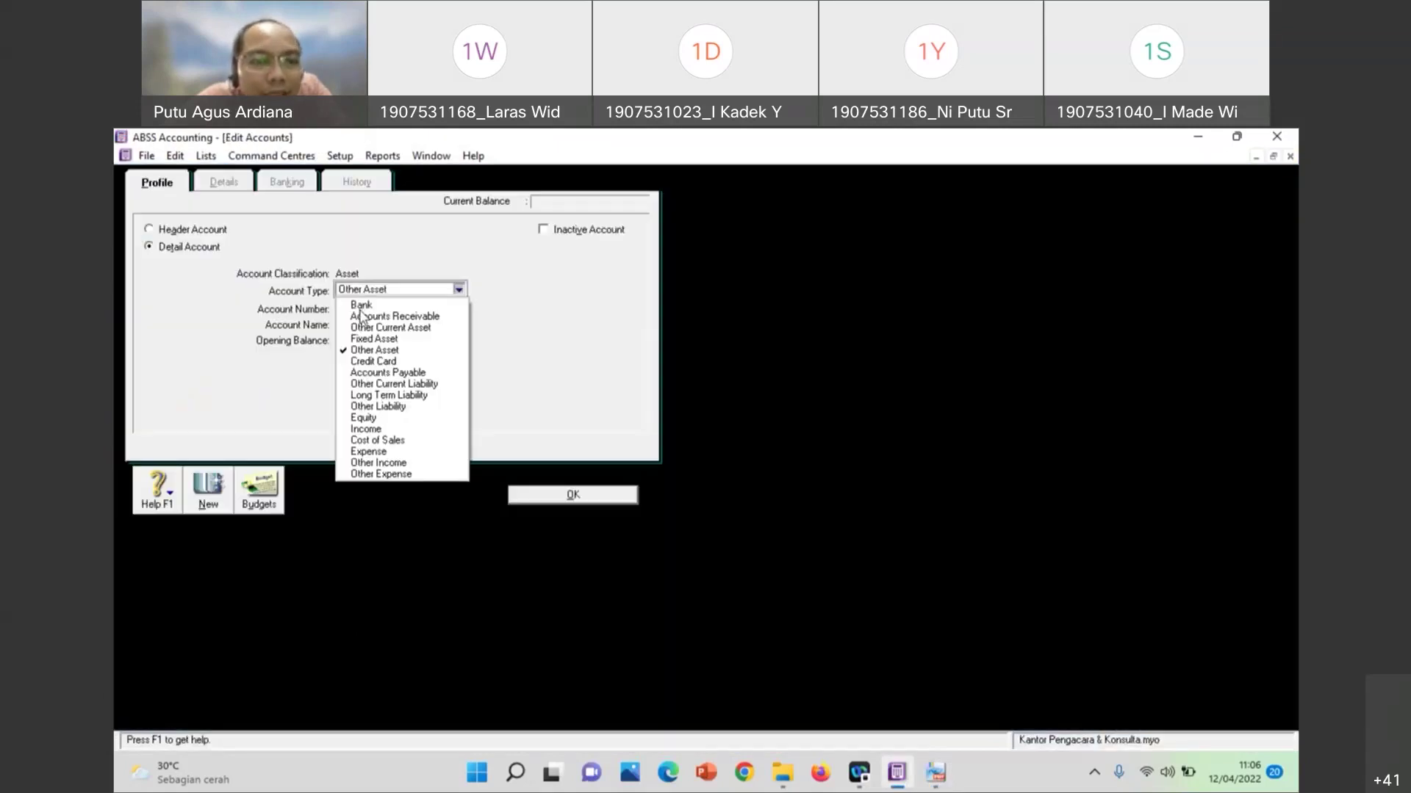
left_click(424, 340)
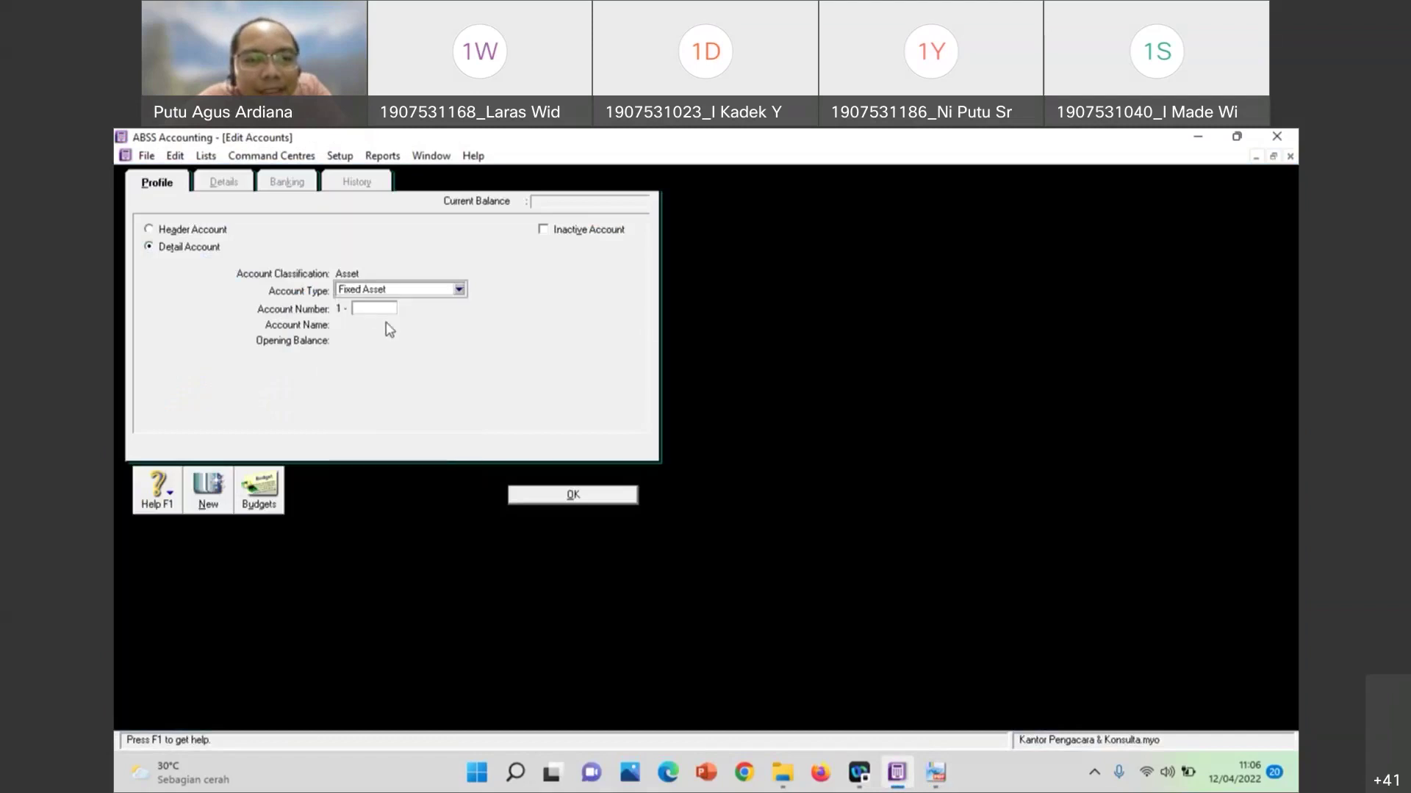
left_click(377, 309)
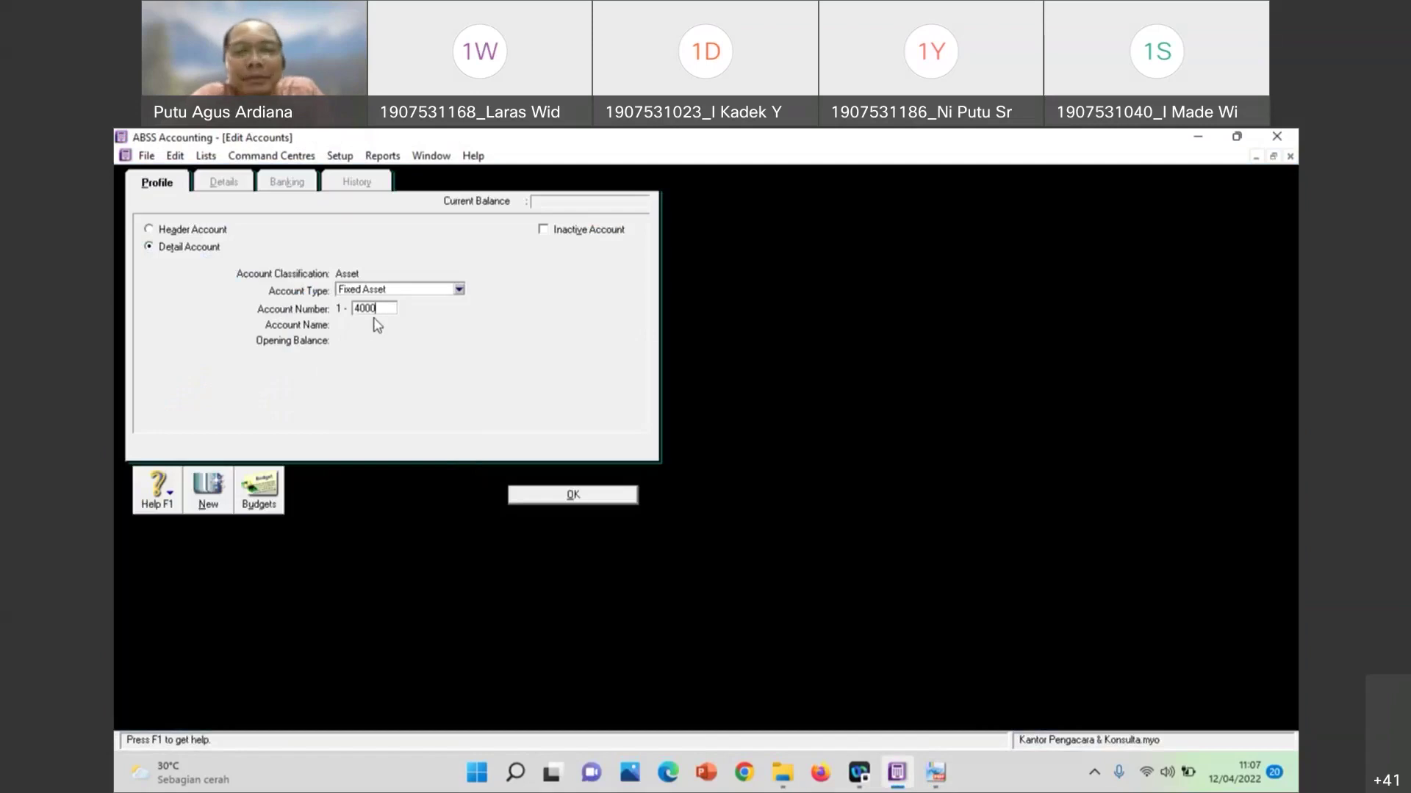
left_click(527, 499)
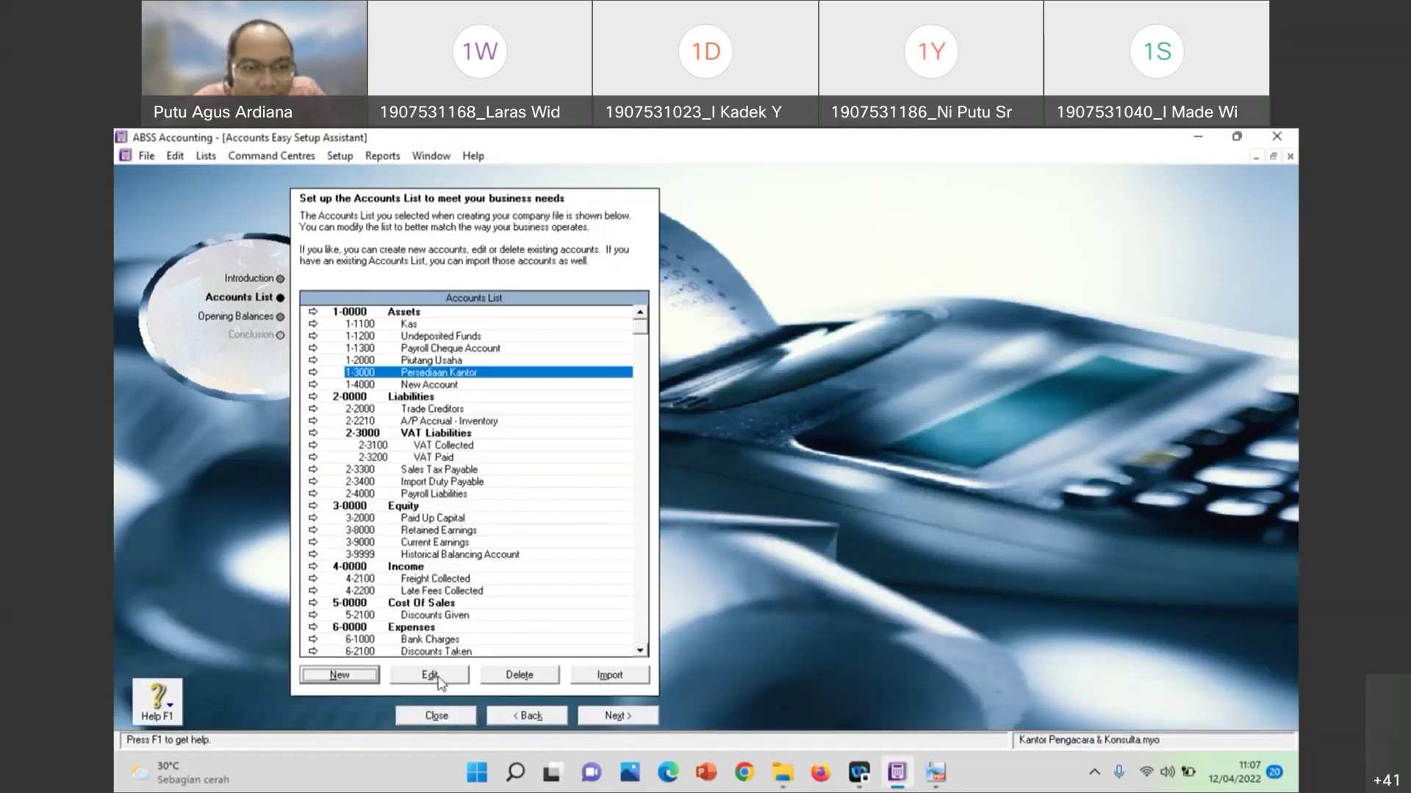
Edit the new account 1-4000, name it Tanah, set its opening balance to 10000 as given in the exam PDF, and save it
left_click(414, 386)
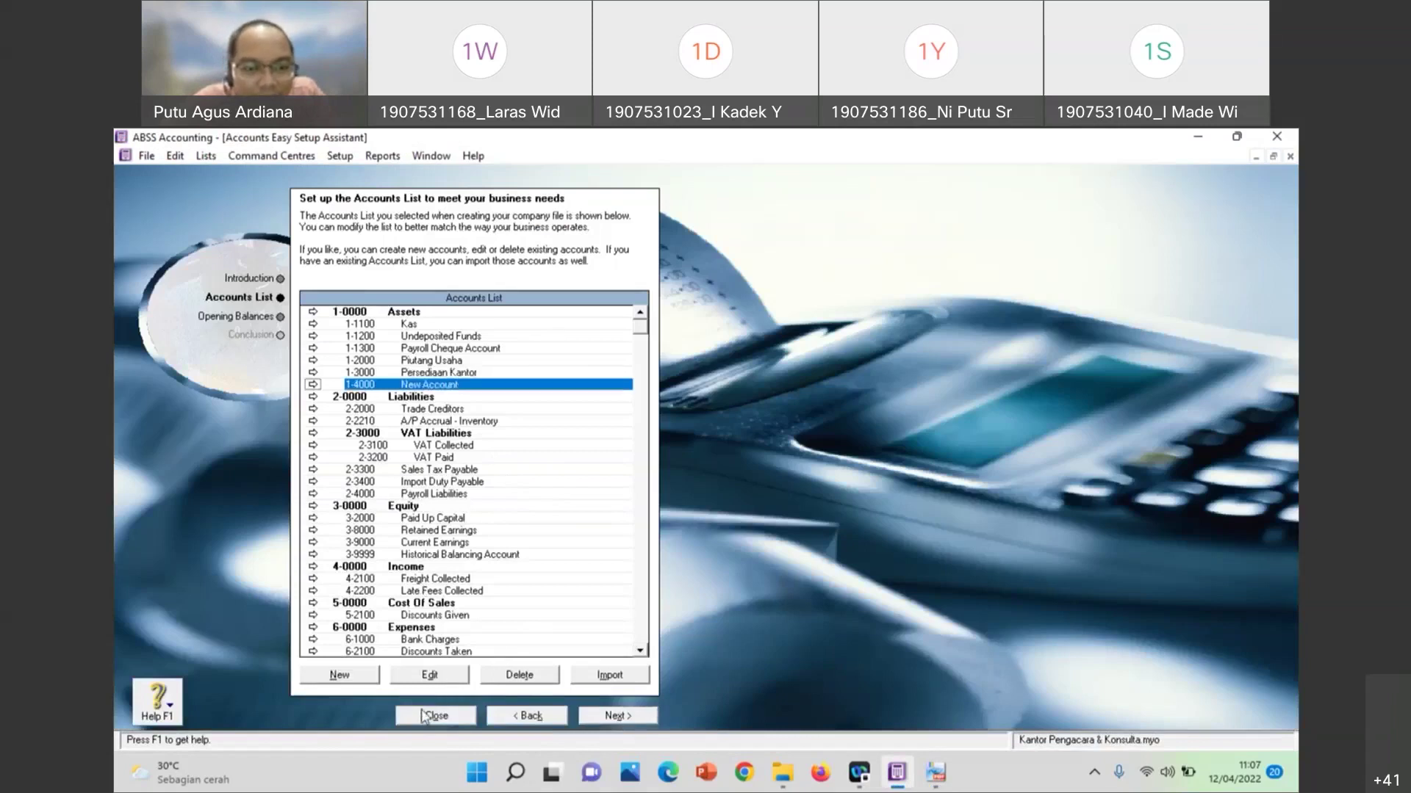
left_click(430, 680)
left_click(457, 324)
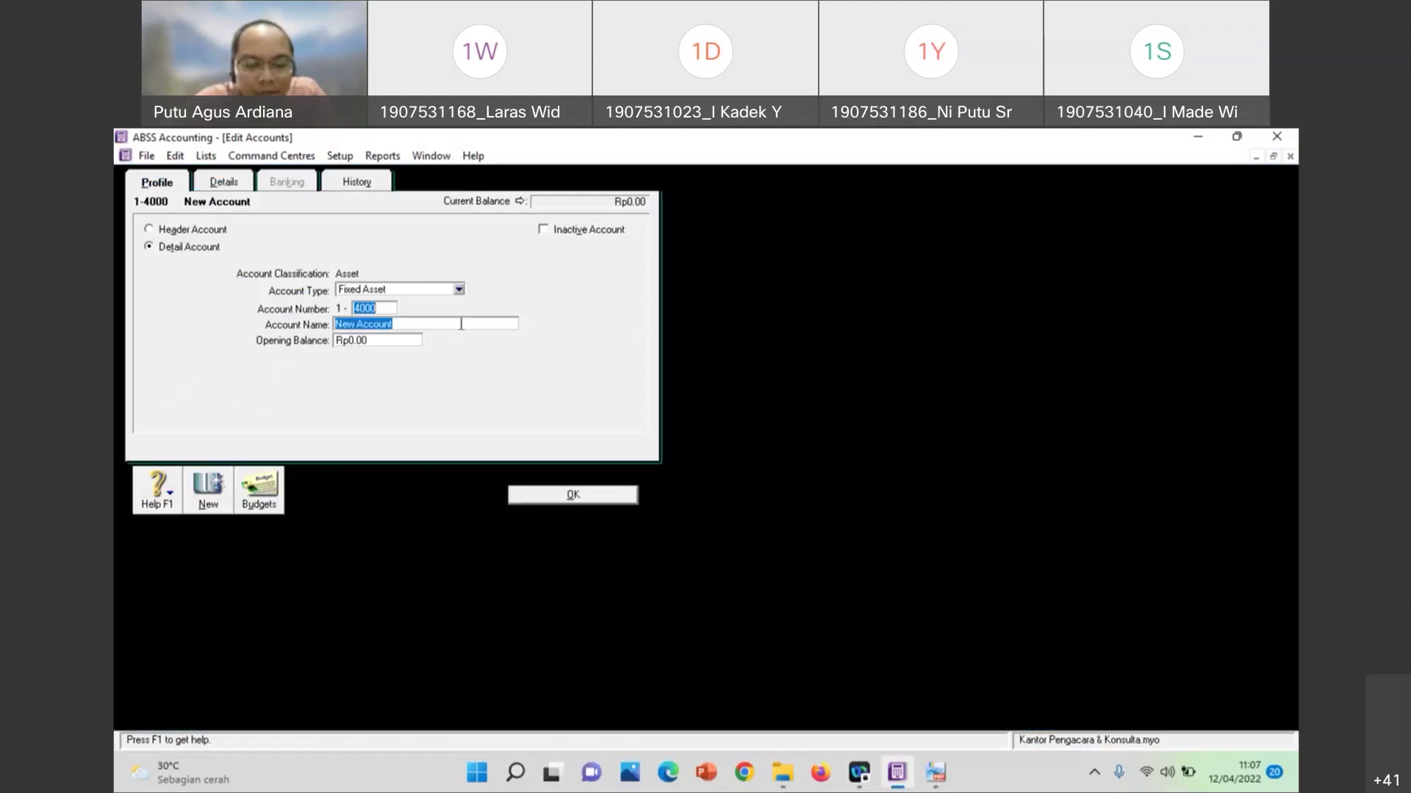
type("Tanah")
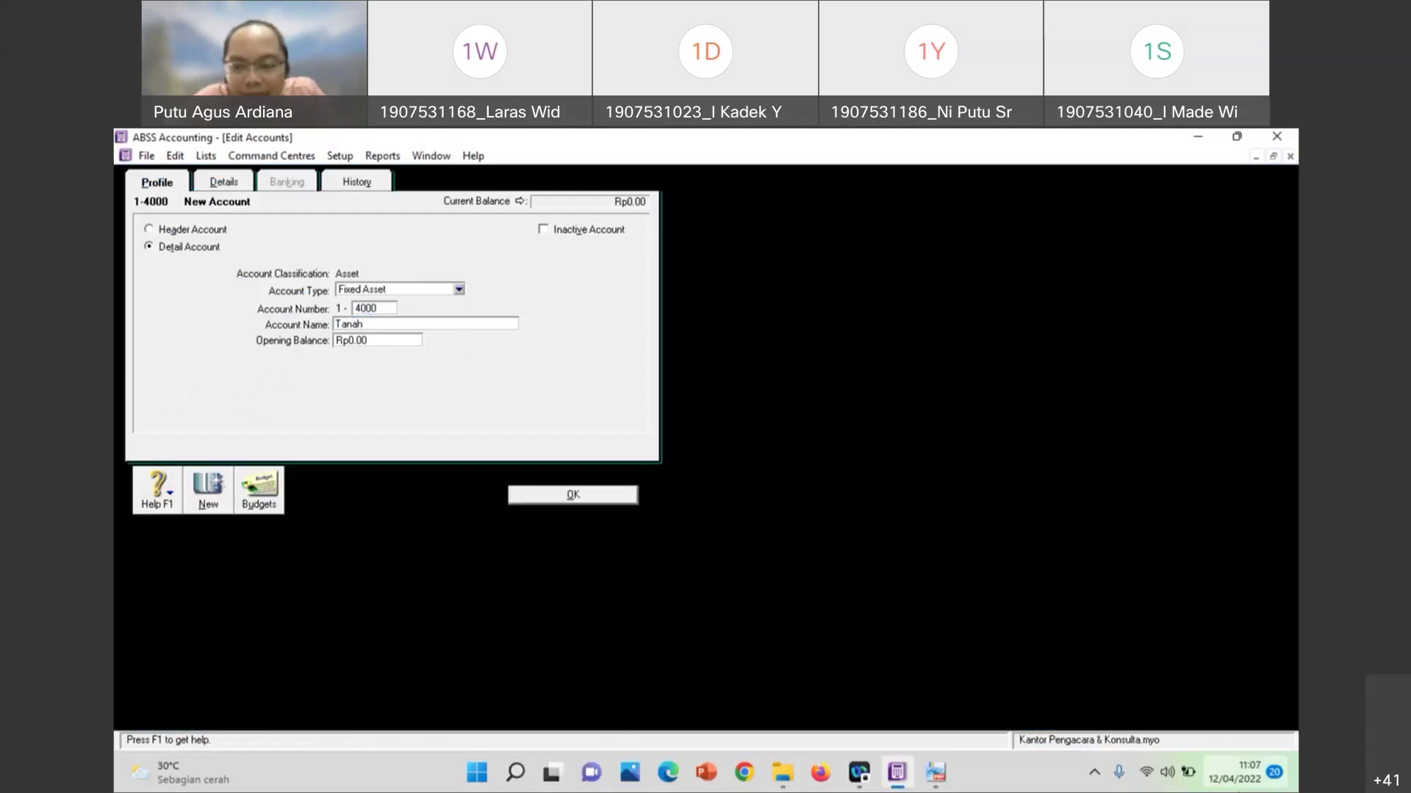
left_click(928, 779)
left_click(927, 779)
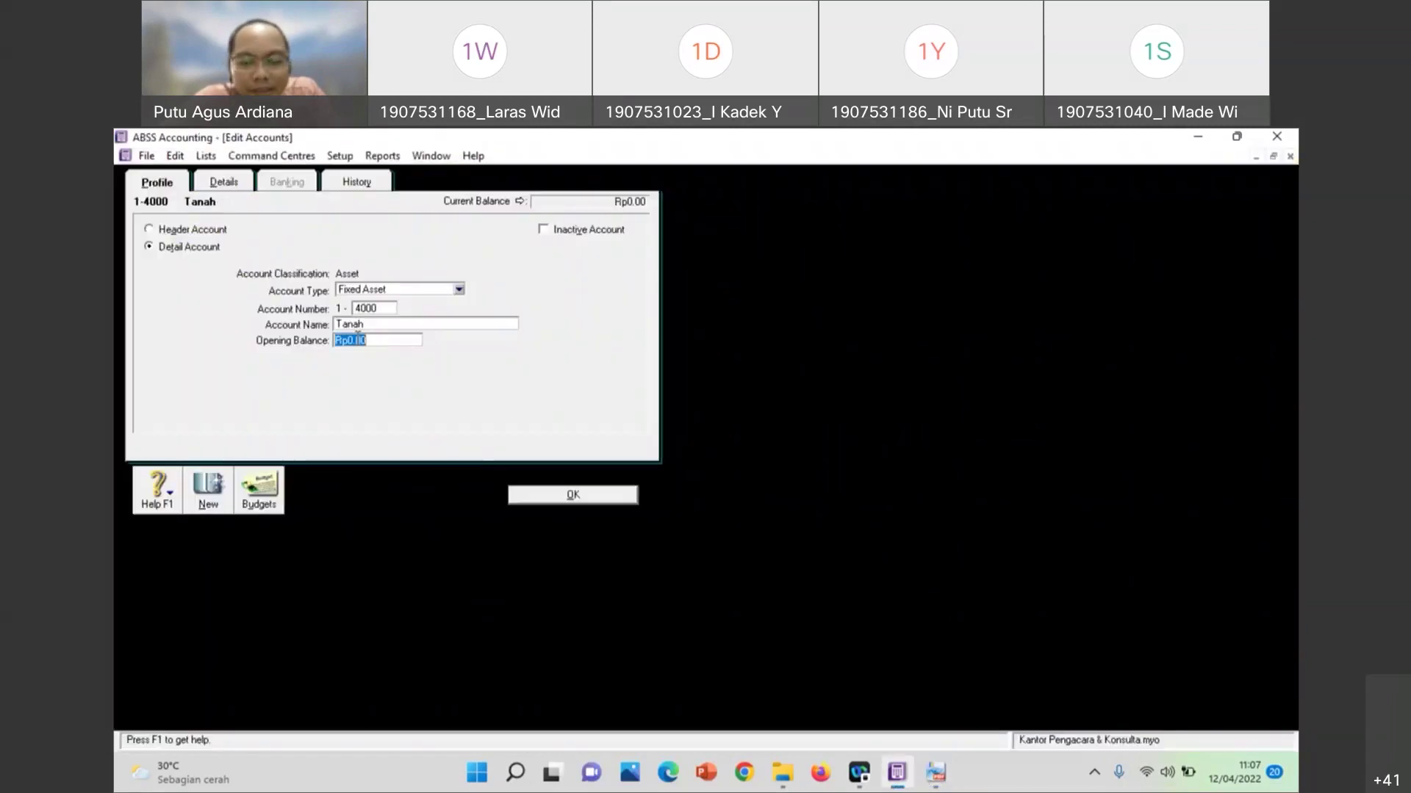
type("10000")
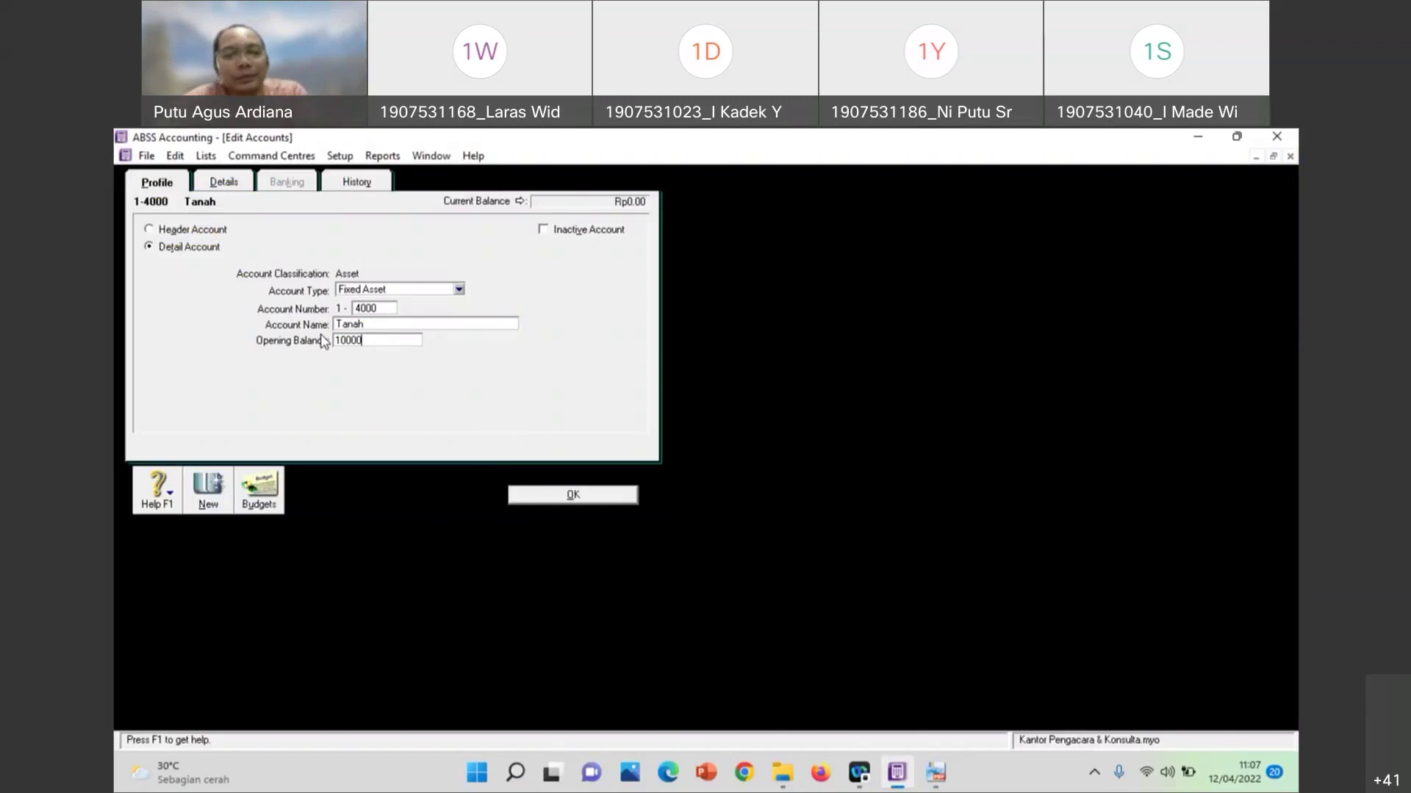
left_click(527, 497)
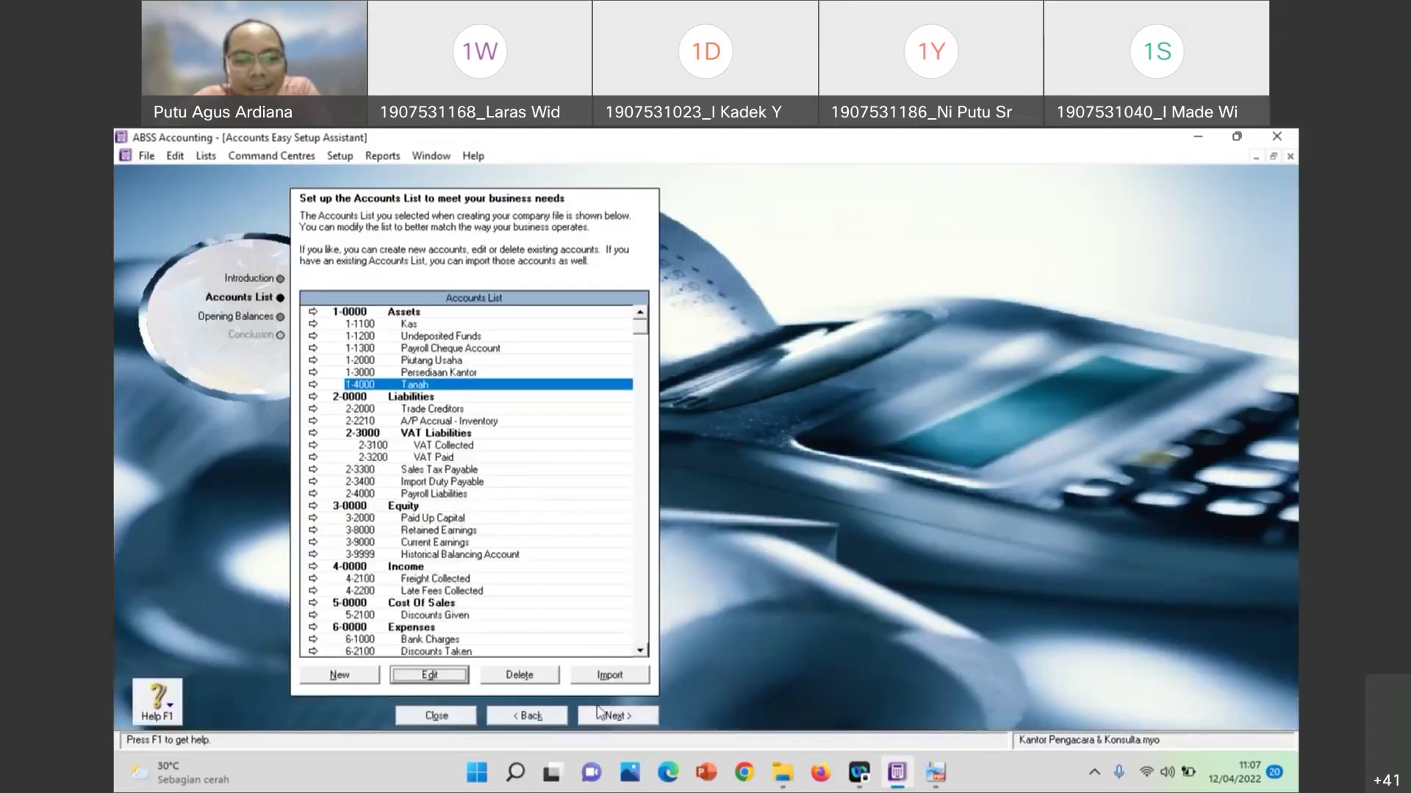
Review the opening balances page, return to the Accounts List, and check the remaining balances in the exam PDF
left_click(601, 716)
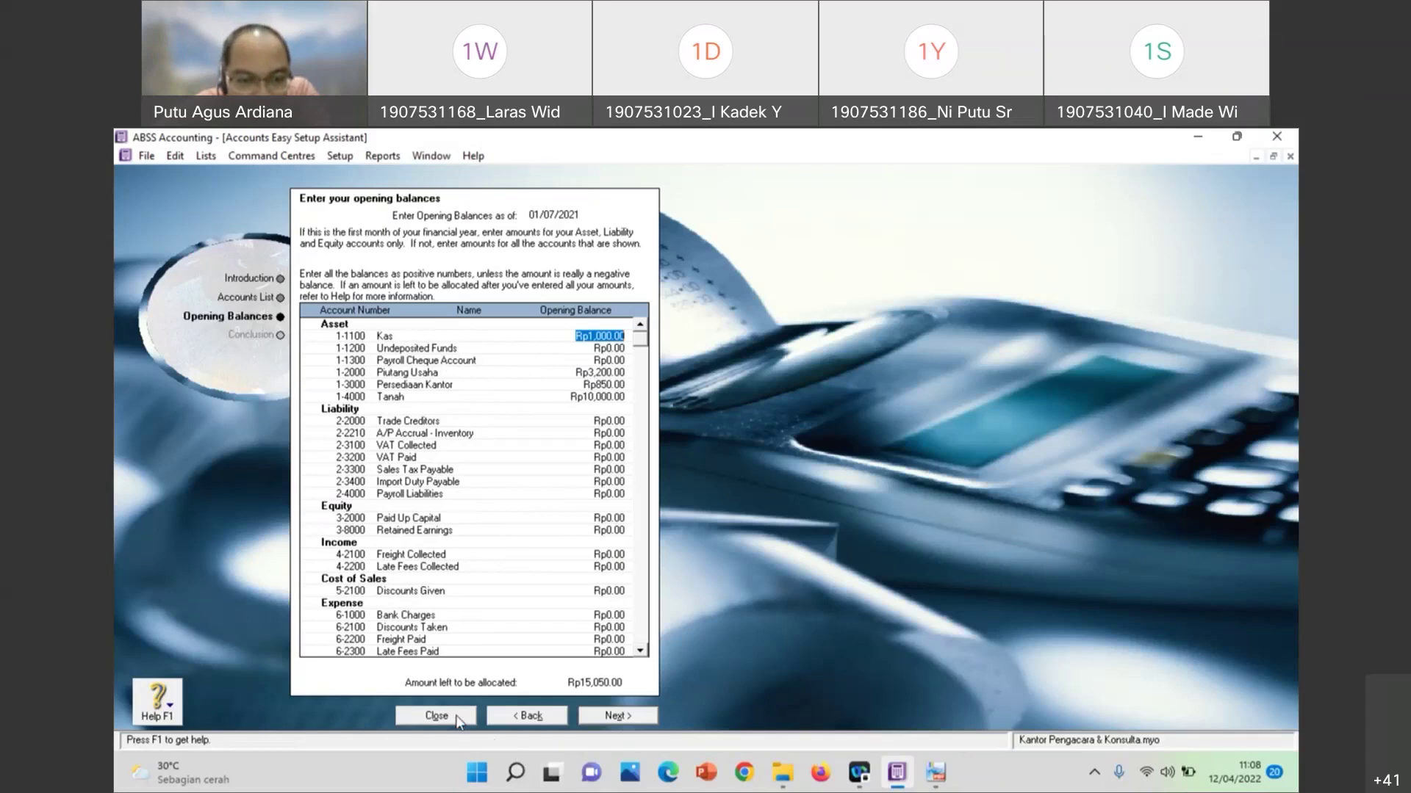
left_click(523, 719)
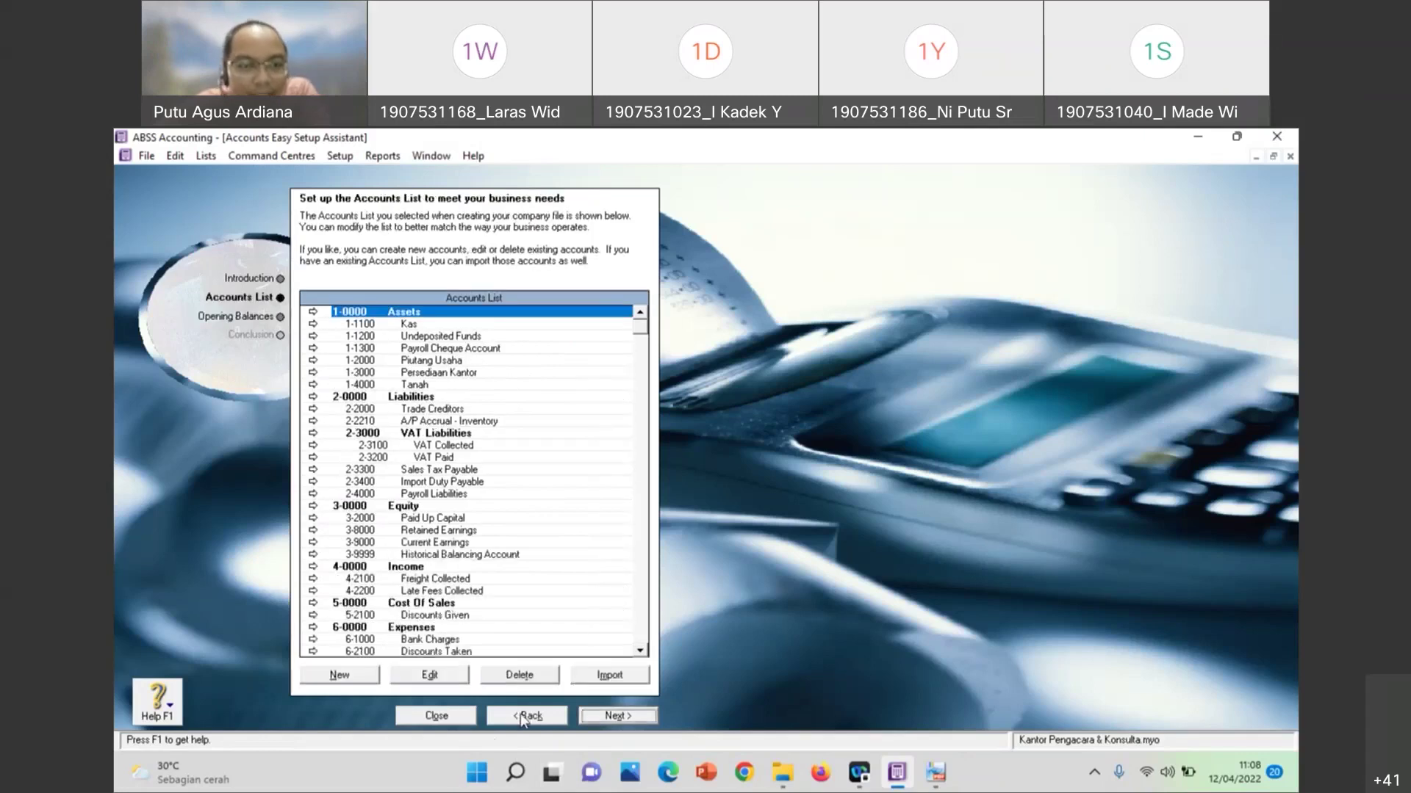
left_click(937, 773)
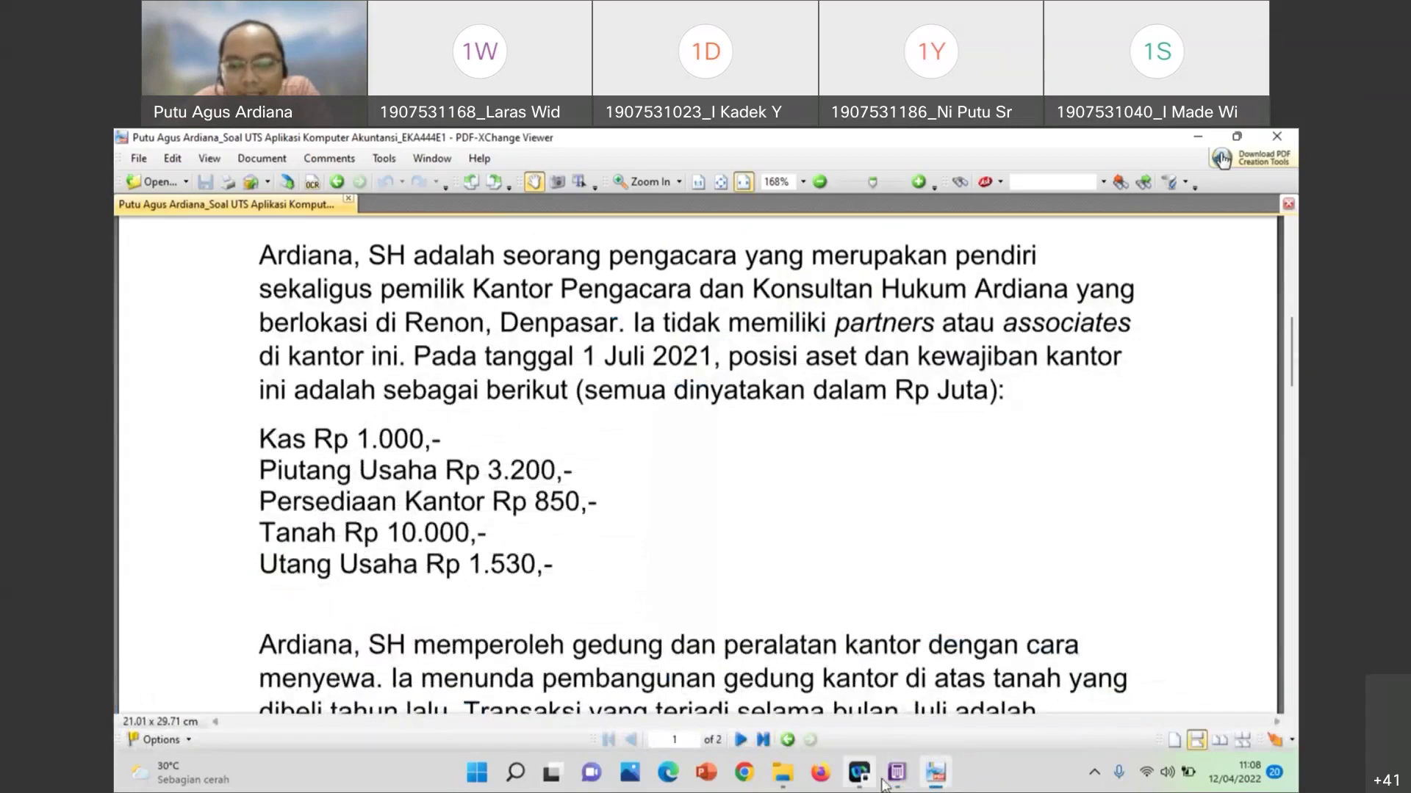
left_click(896, 772)
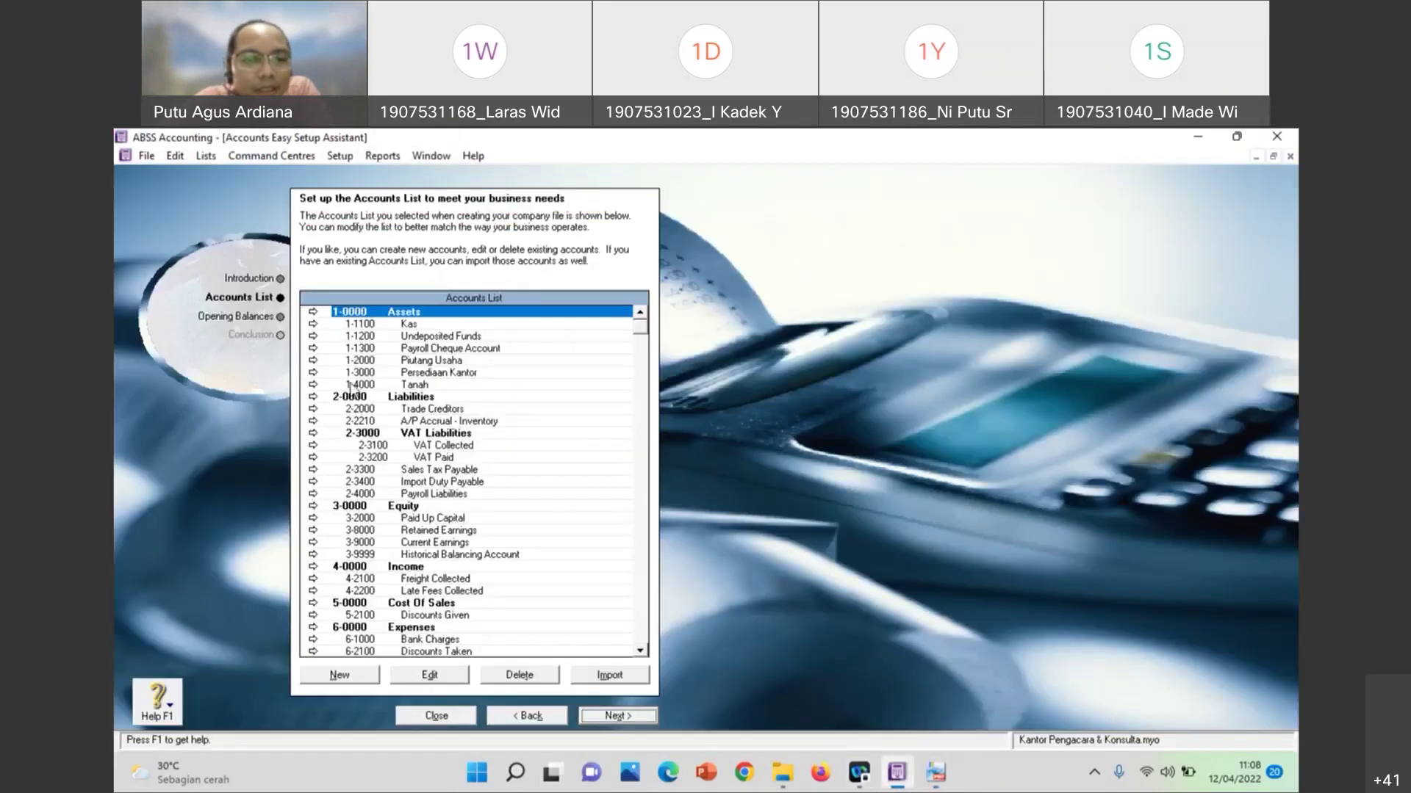
left_click(383, 385)
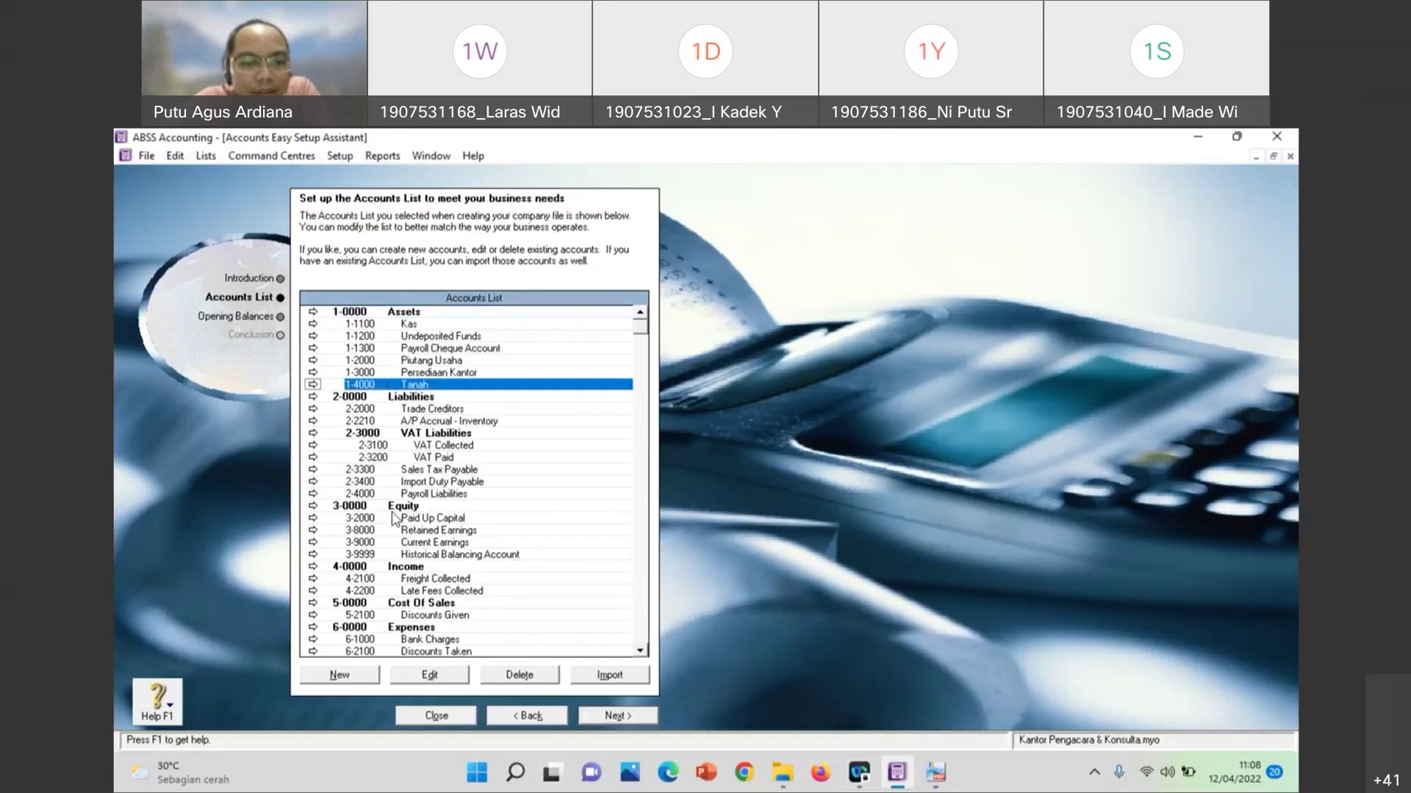
left_click(350, 676)
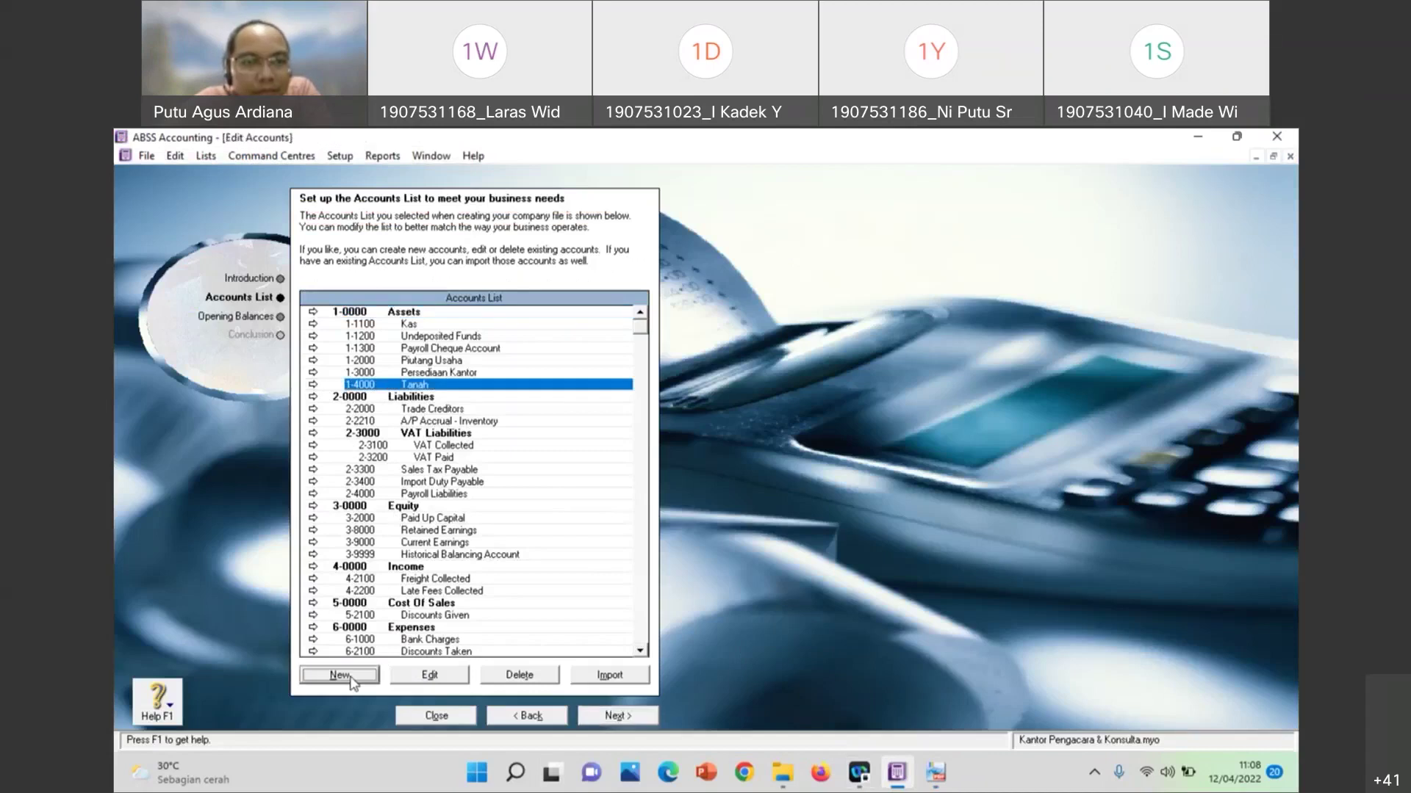
left_click(361, 291)
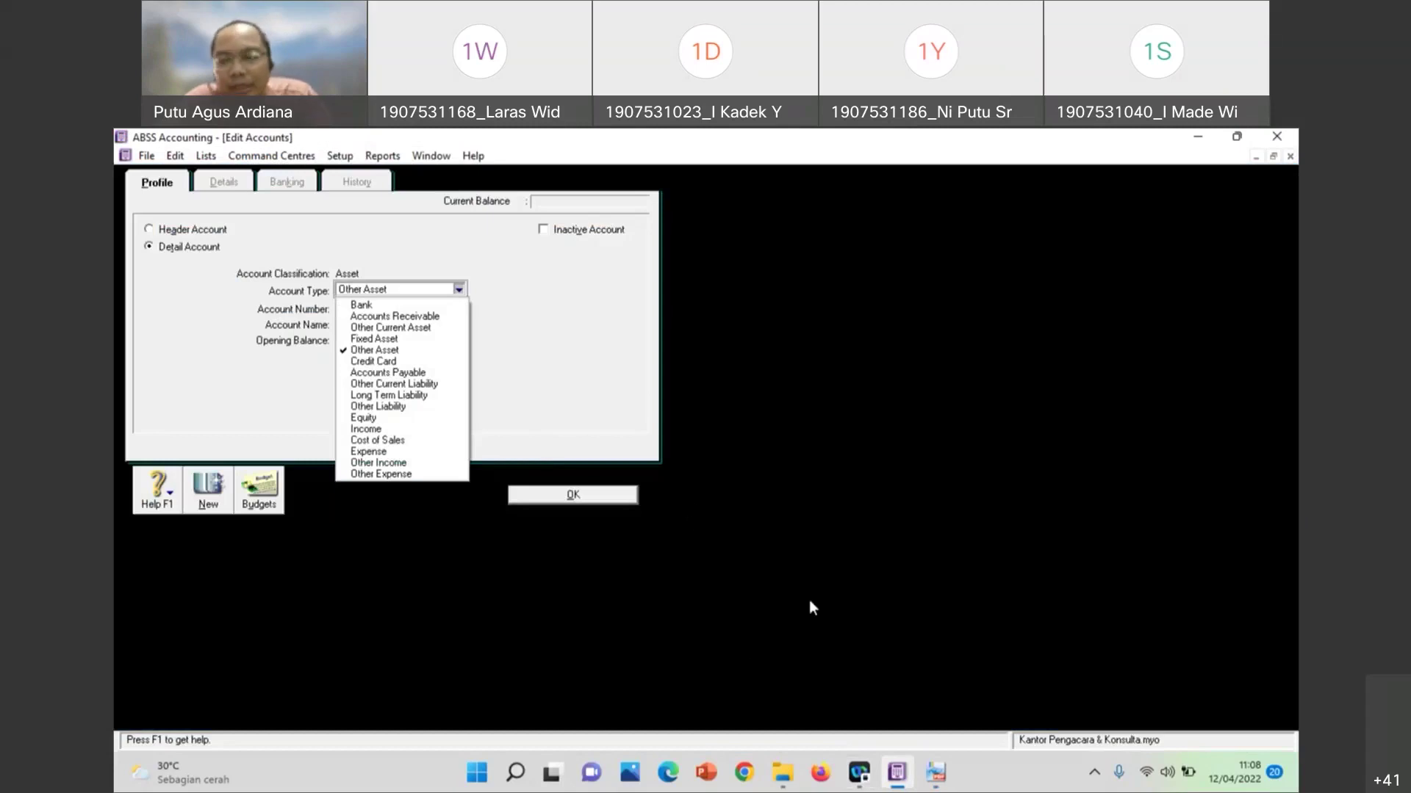
left_click(936, 773)
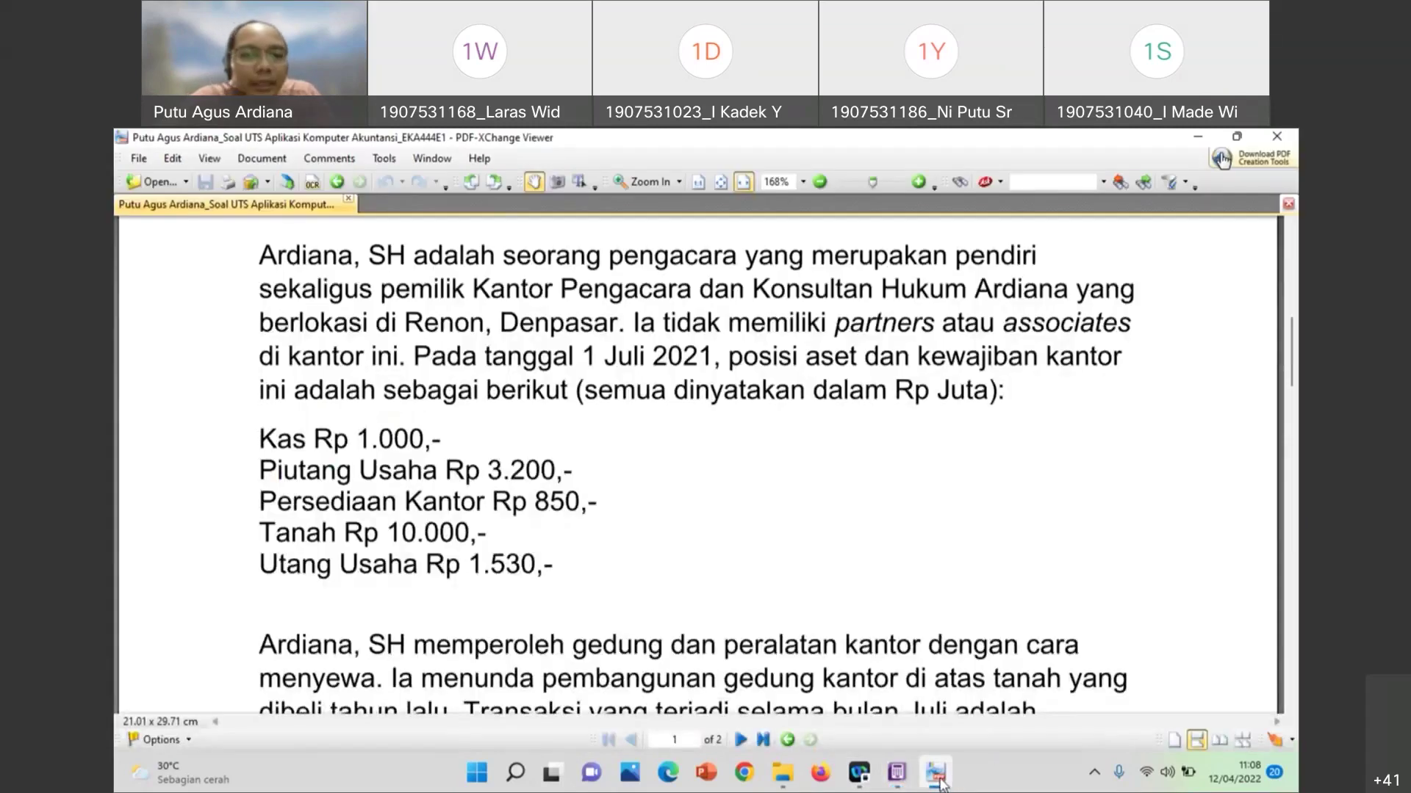
left_click(938, 778)
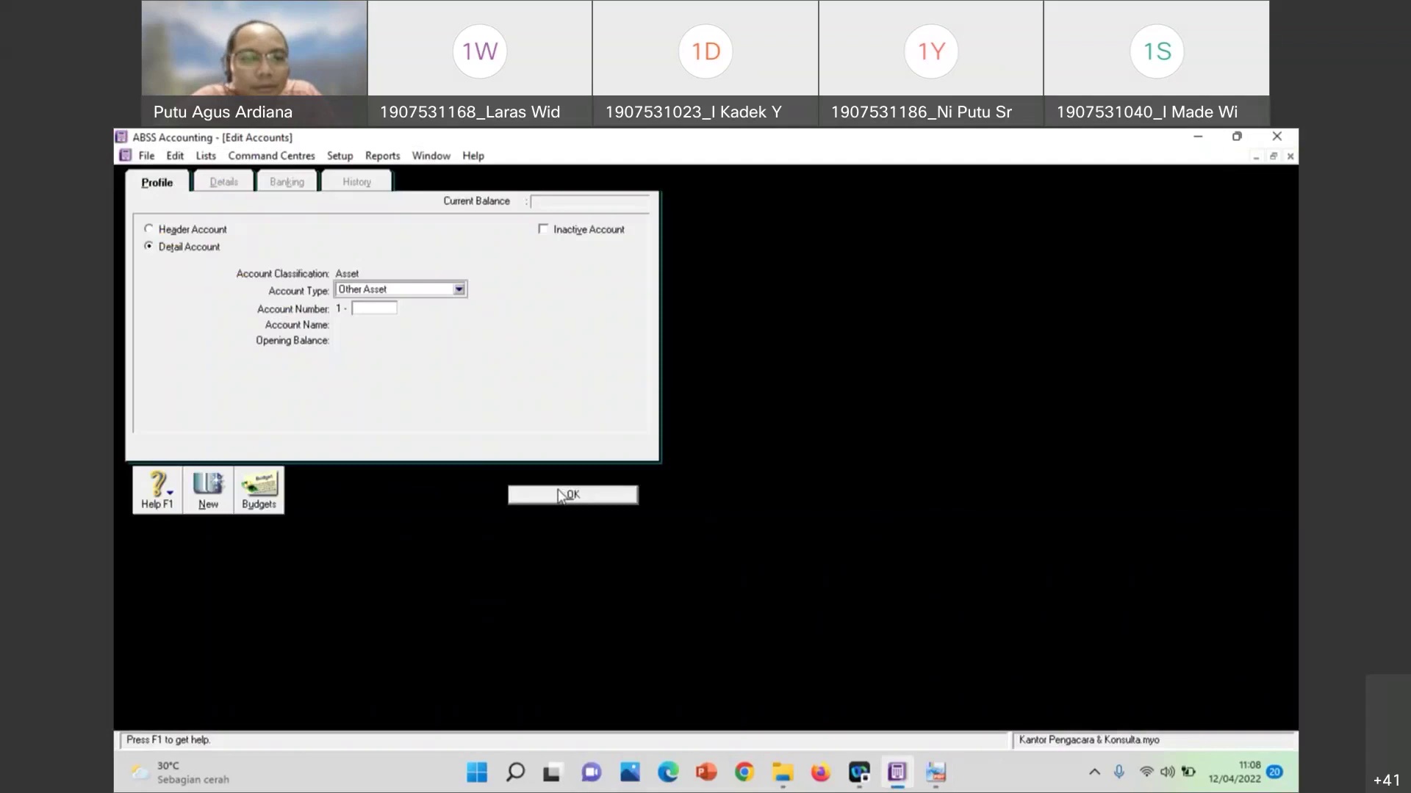
left_click(560, 495)
Check the liability's name in the exam PDF, then edit account 2-2000 Trade Creditors in ABSS Accounting and rename it Utang Usaha
left_click(378, 409)
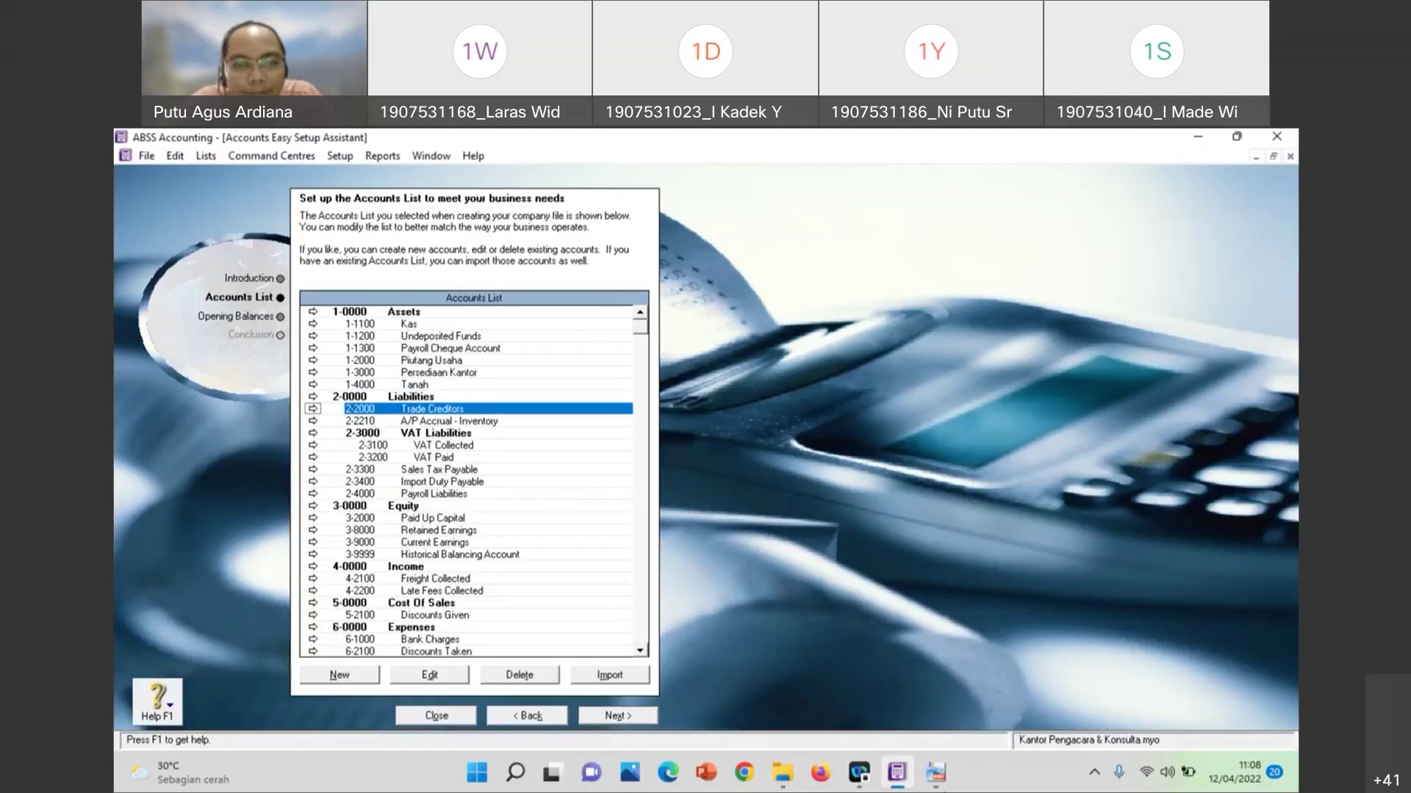
left_click(935, 771)
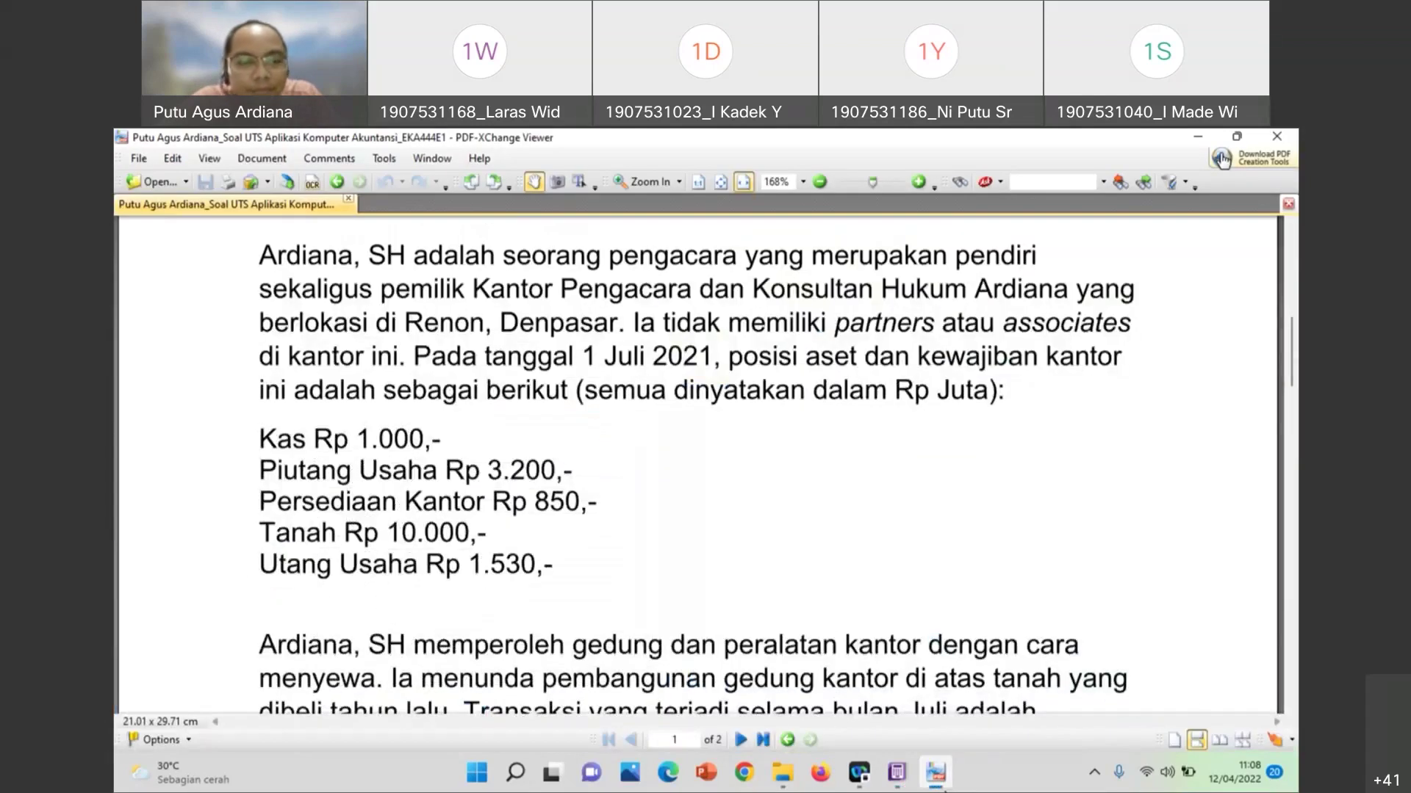
left_click(896, 771)
left_click(312, 409)
left_click(363, 289)
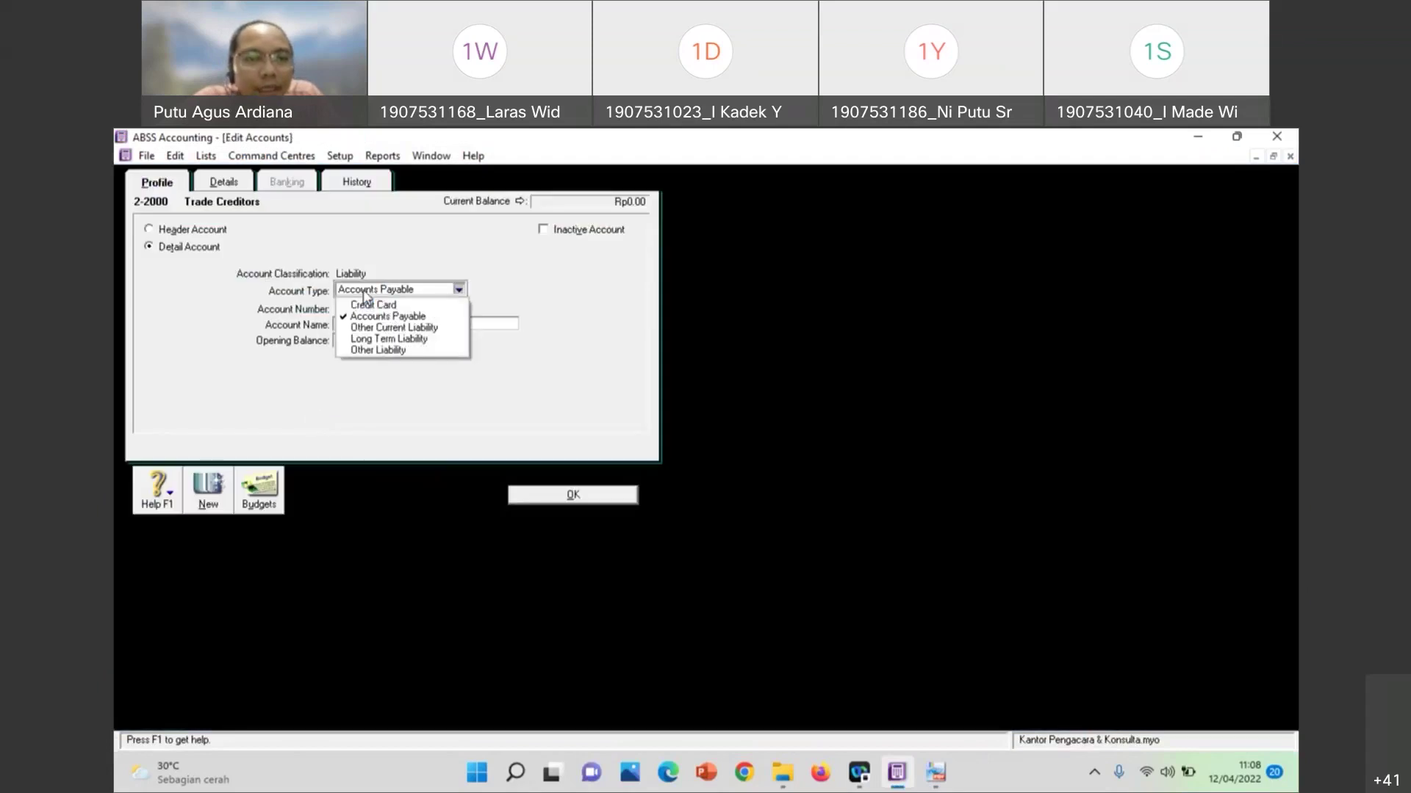
left_click(553, 274)
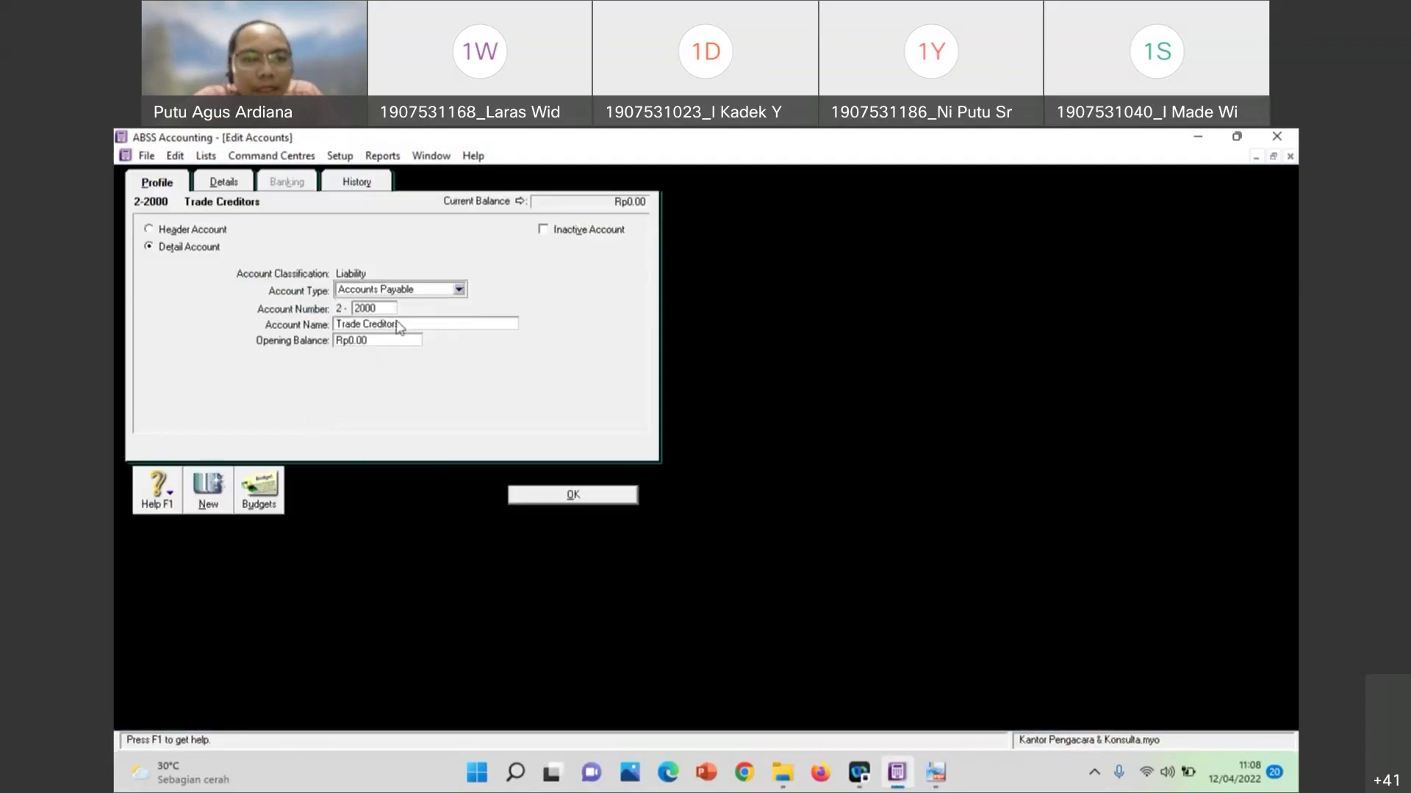
left_click(353, 331)
type("Utangg")
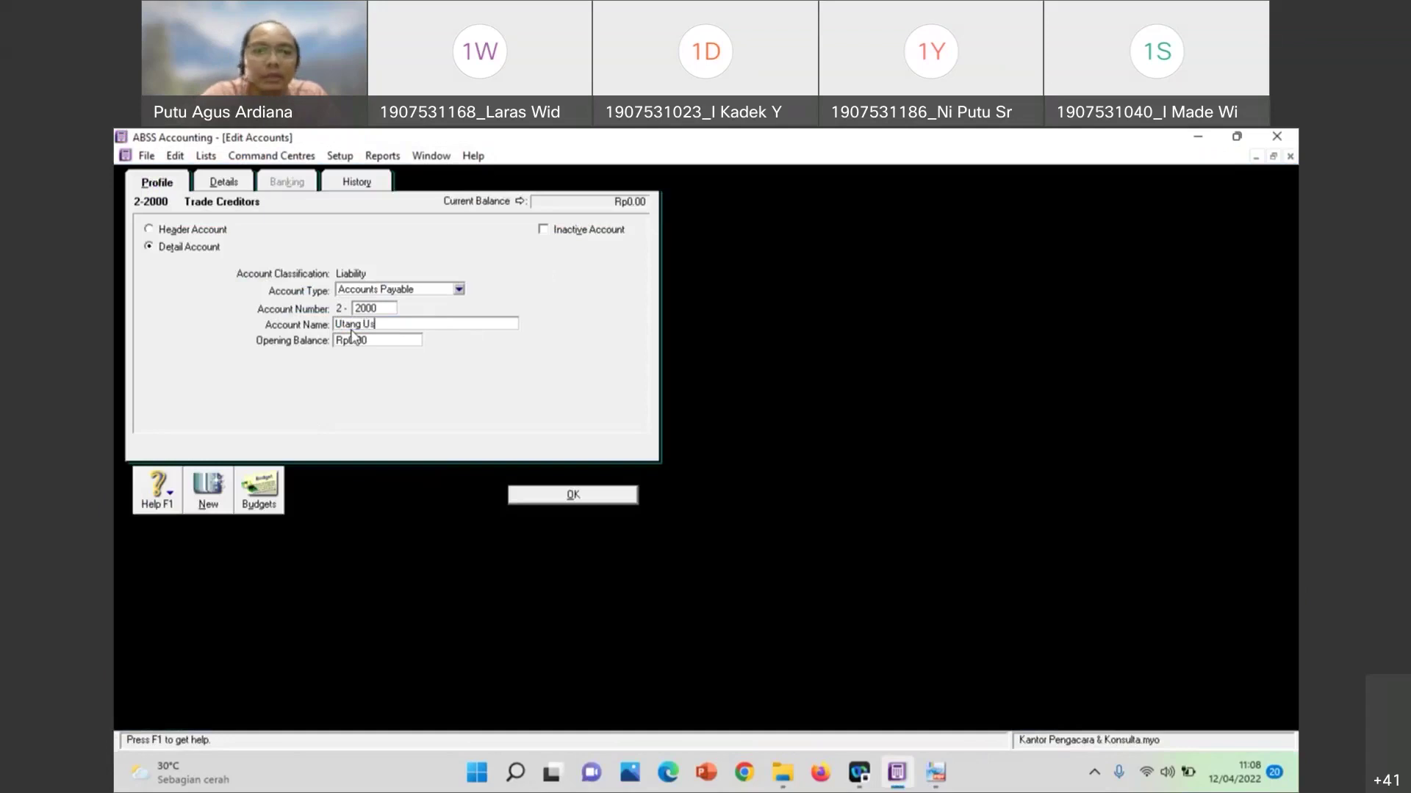
Check the trade payables balance in the exam PDF, set the Utang Usaha opening balance to 1530 in ABSS Accounting and save the account
left_click(931, 771)
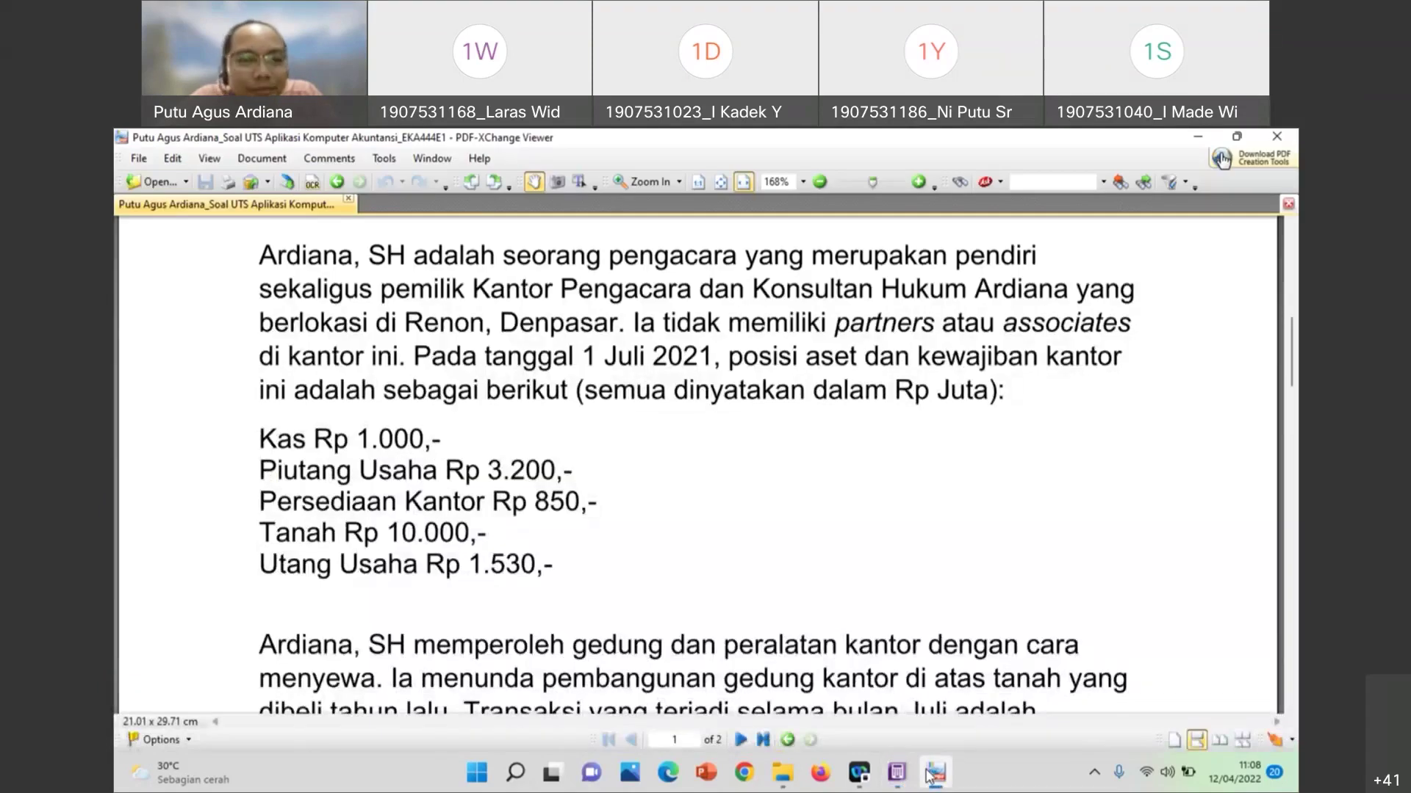
left_click(931, 773)
type("1530")
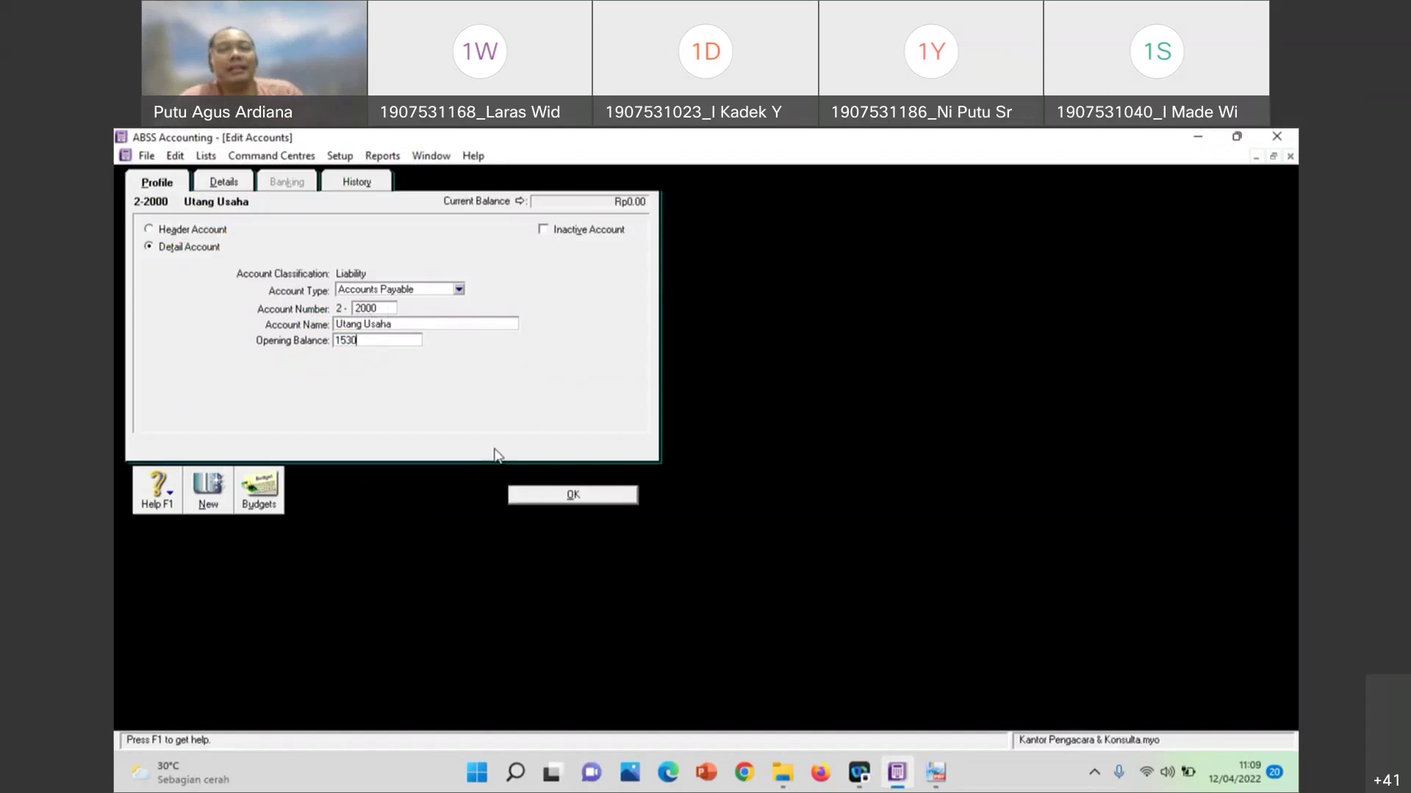
left_click(544, 500)
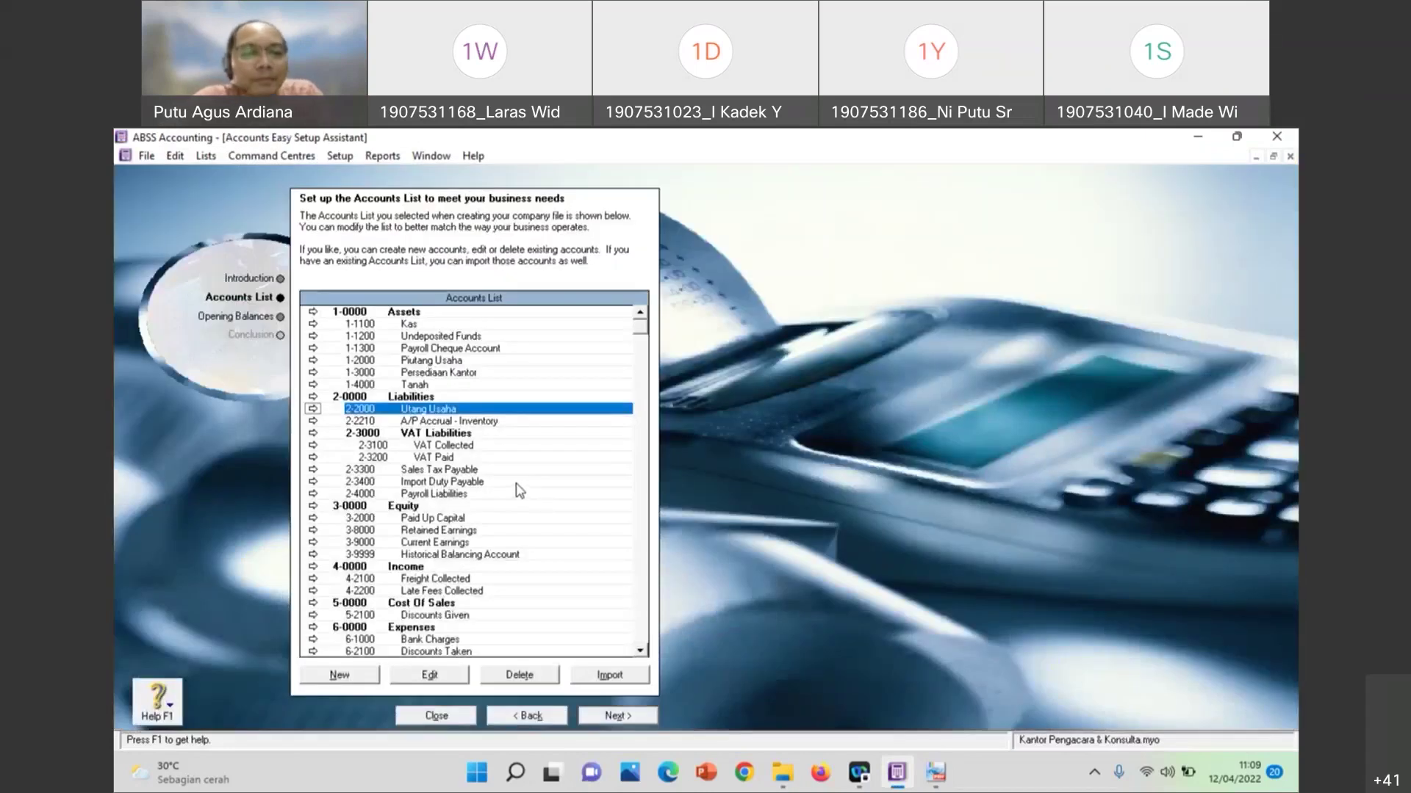
Check the exam PDF for further liabilities, then mark account 2-2210 A/P Accrual - Inventory as inactive in ABSS Accounting and save it
left_click(935, 772)
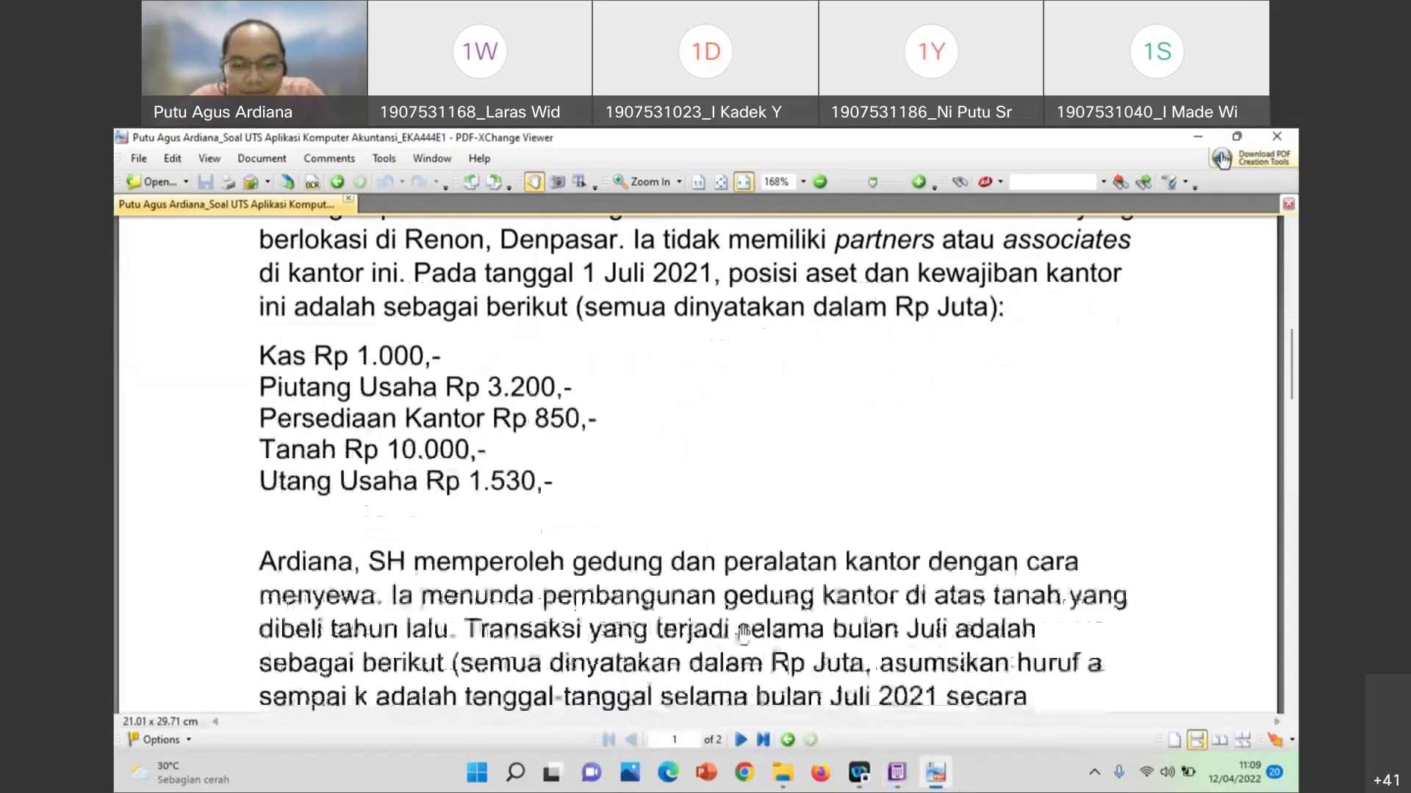
scroll(875, 731, "down", 1)
left_click(896, 771)
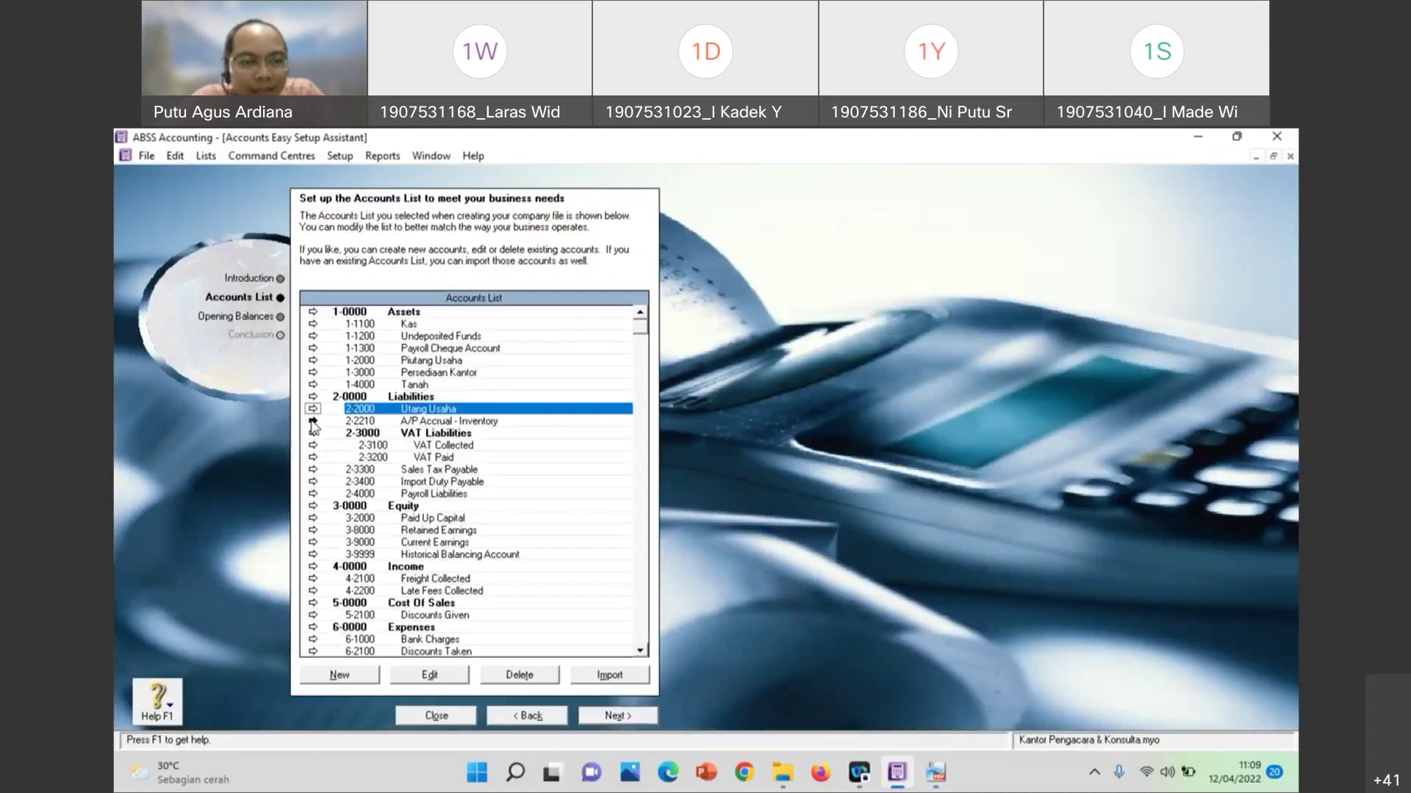
left_click(313, 424)
left_click(569, 232)
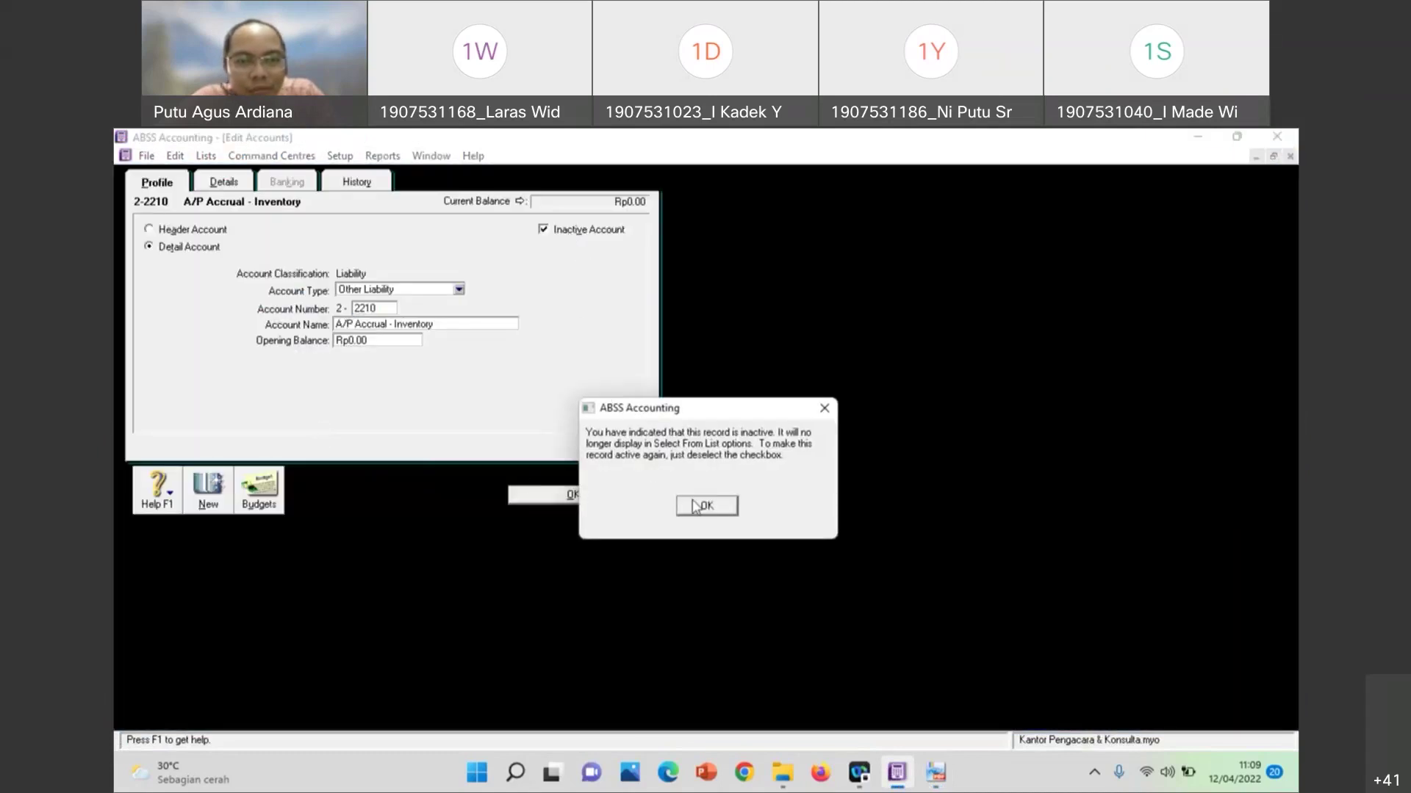
left_click(703, 505)
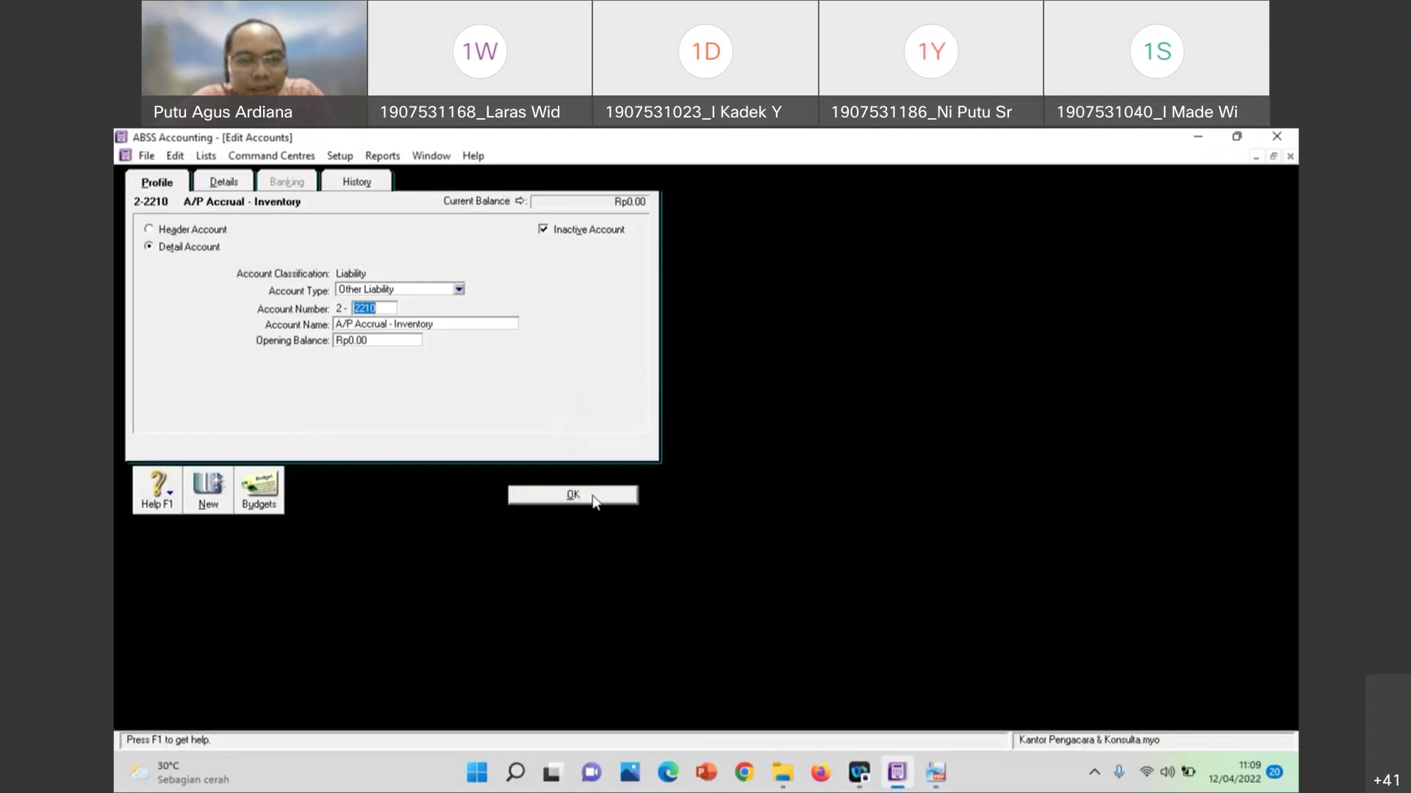
left_click(592, 498)
Inspect the profile of header account 2-3000 VAT Liabilities and close it
scroll(420, 465, "down", 1)
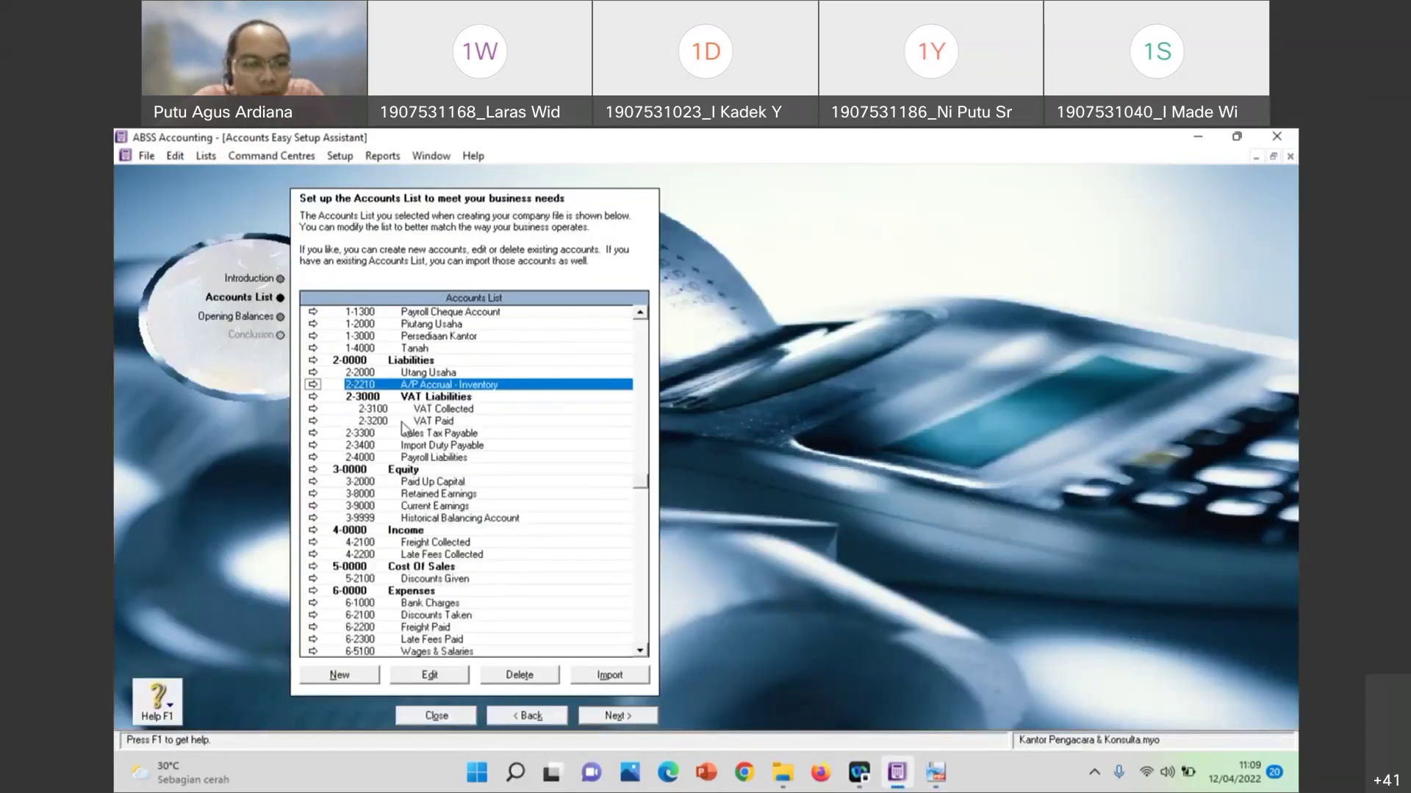
left_click(313, 397)
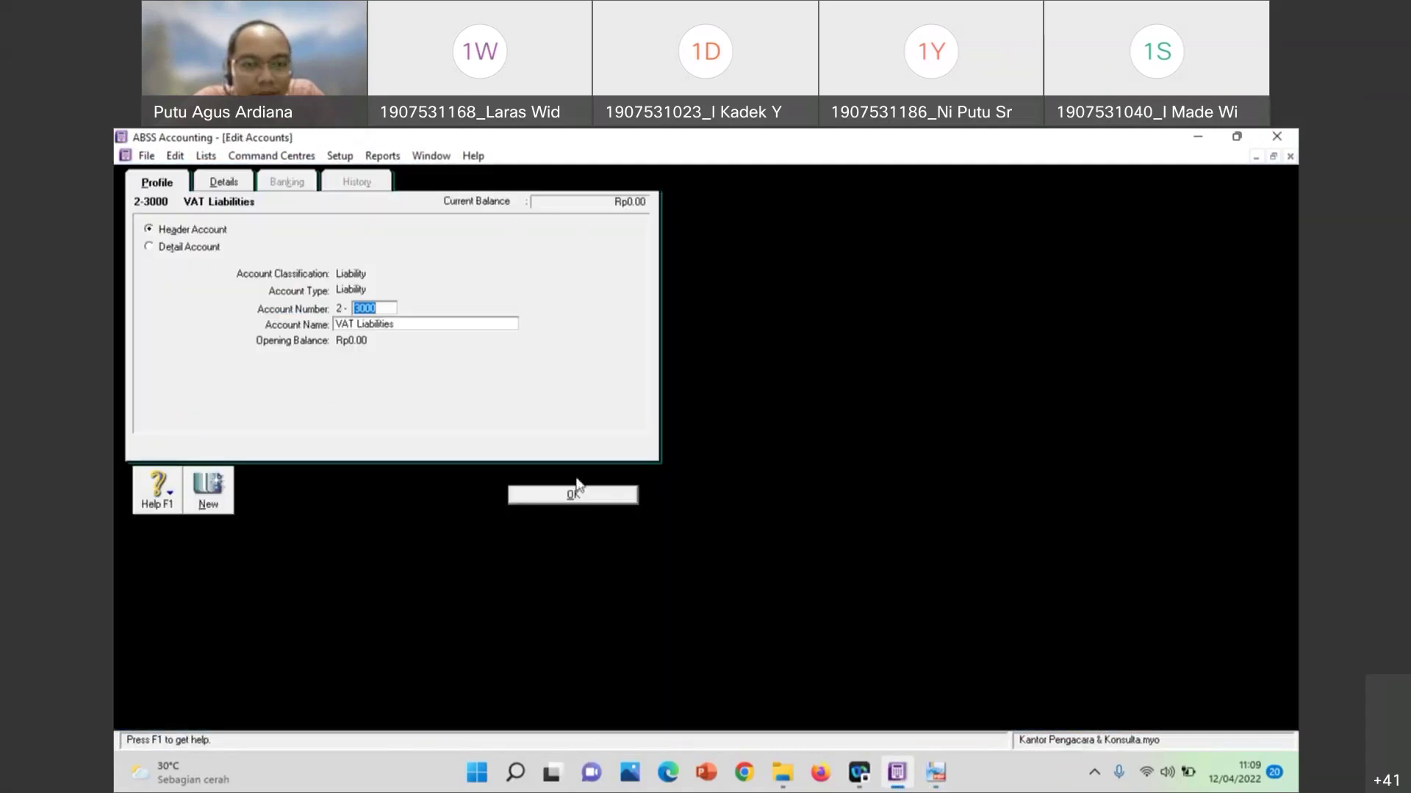
left_click(563, 501)
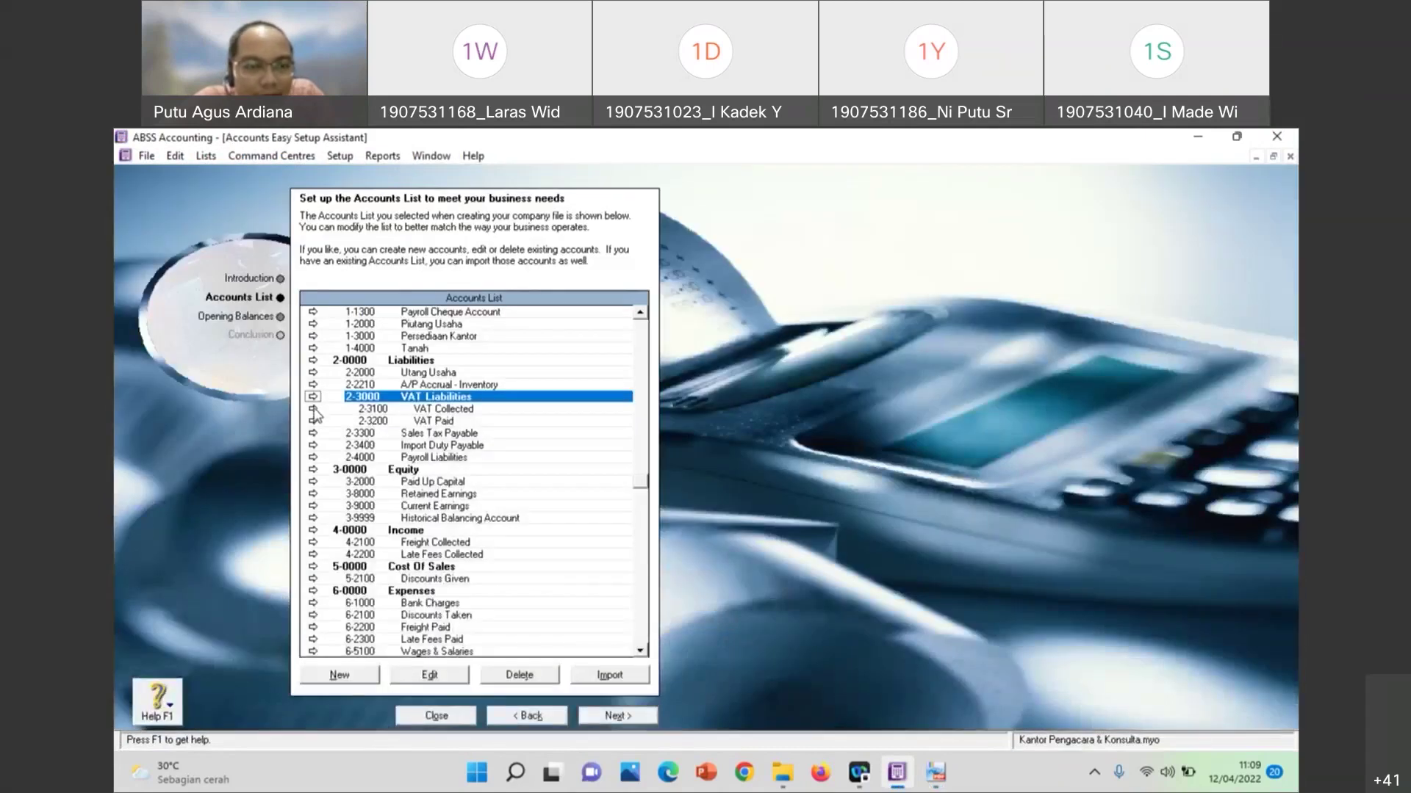
Mark the VAT Collected (2-3100) and VAT Paid (2-3200) accounts as inactive and save each one
left_click(314, 408)
left_click(552, 232)
left_click(702, 506)
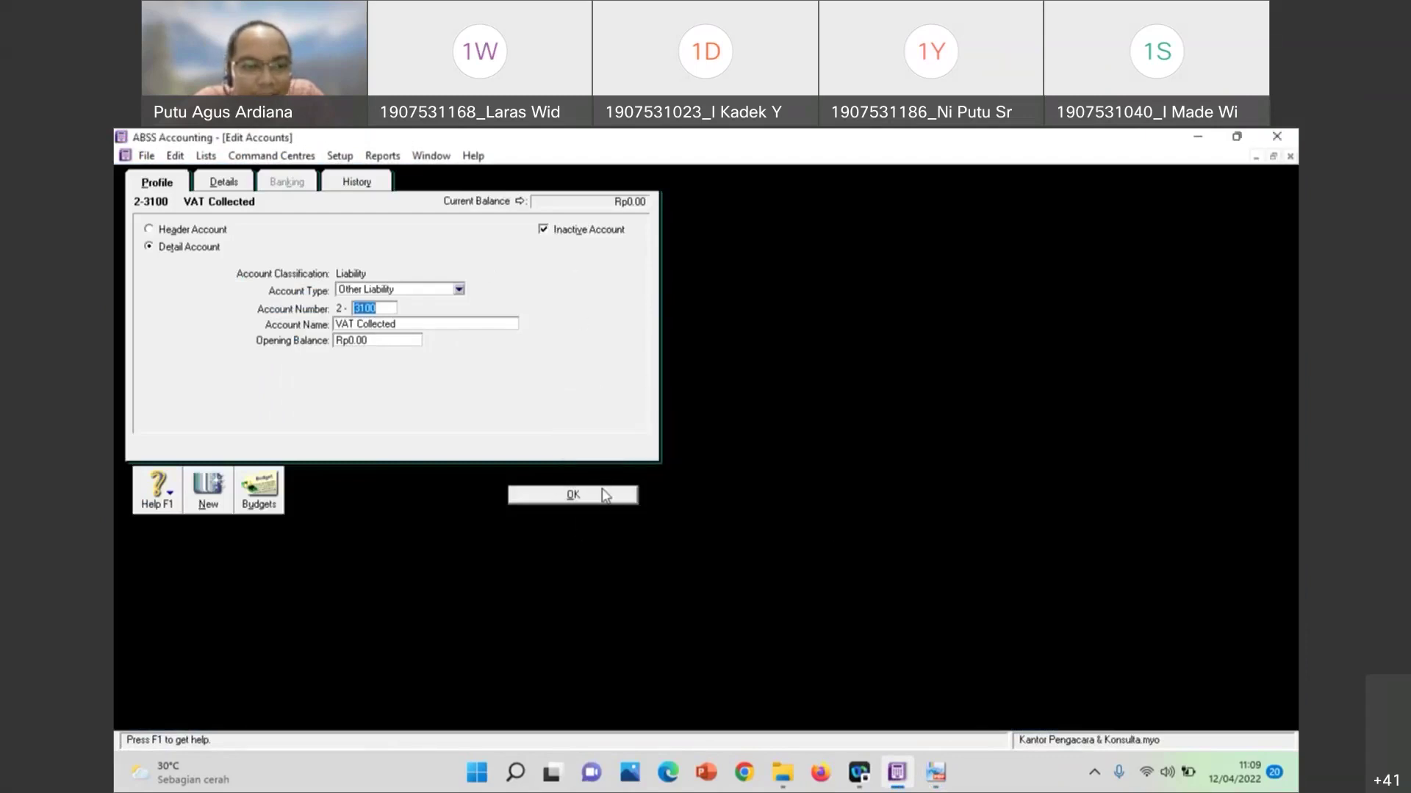
left_click(573, 494)
left_click(313, 421)
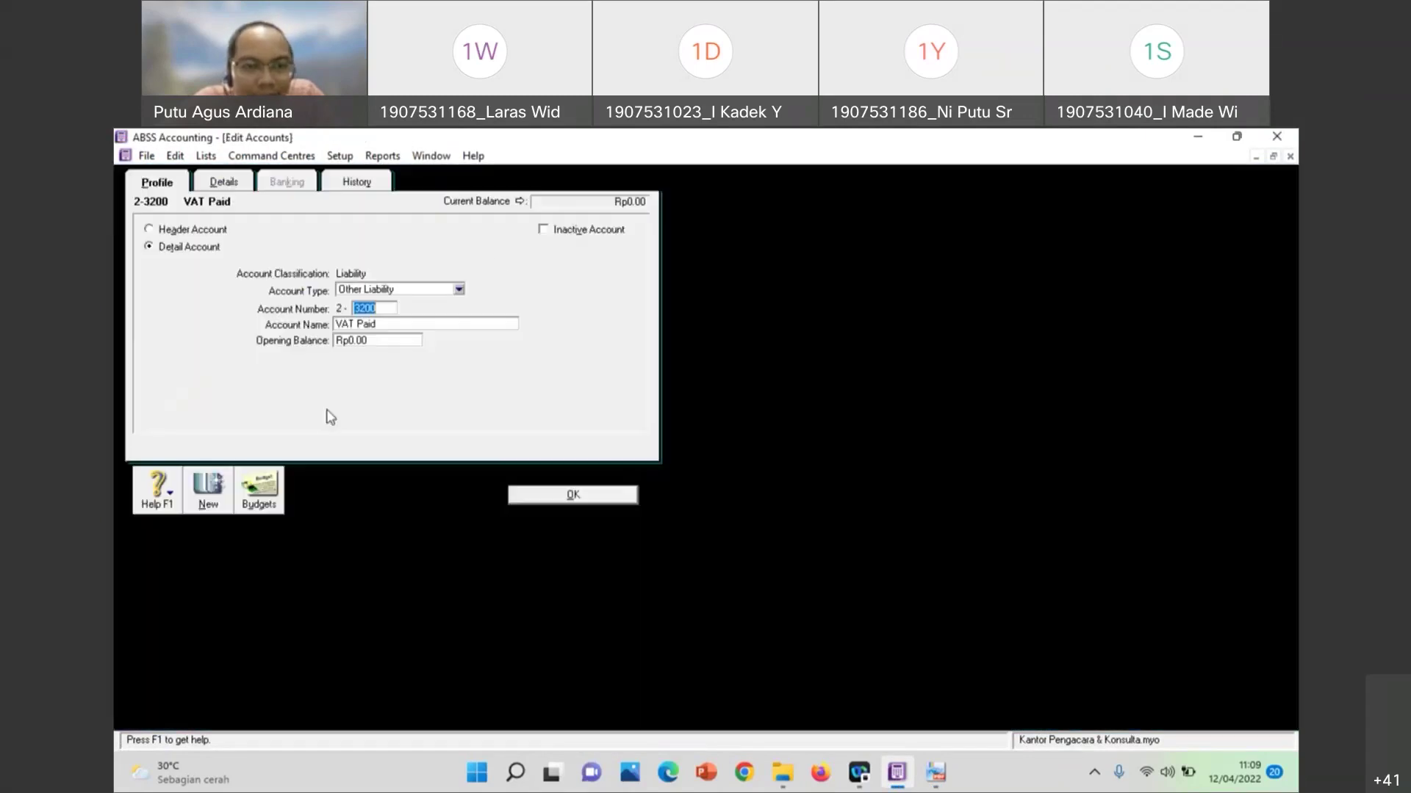
left_click(544, 230)
left_click(703, 508)
left_click(576, 495)
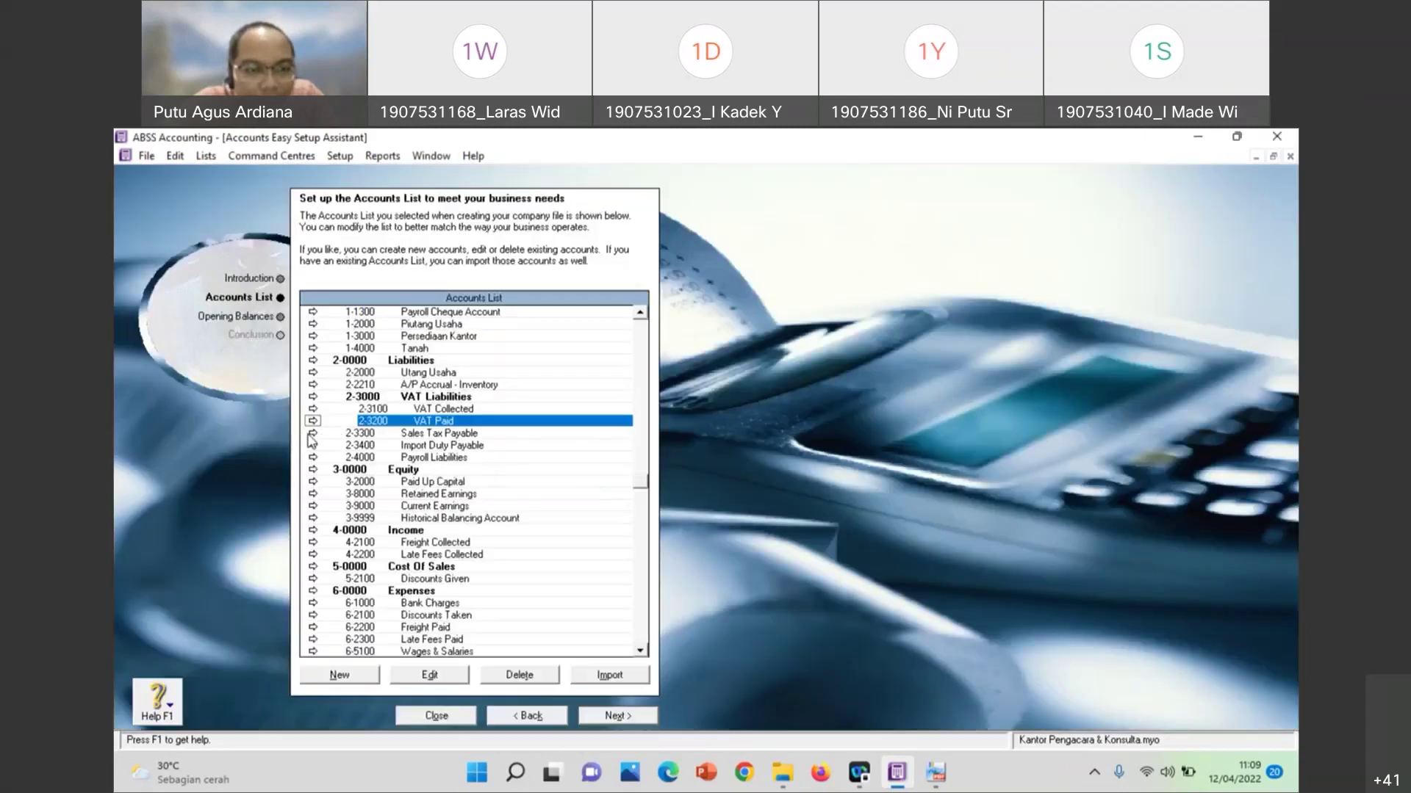
Mark account 2-3300 Sales Tax Payable as inactive and save it
left_click(312, 433)
left_click(544, 230)
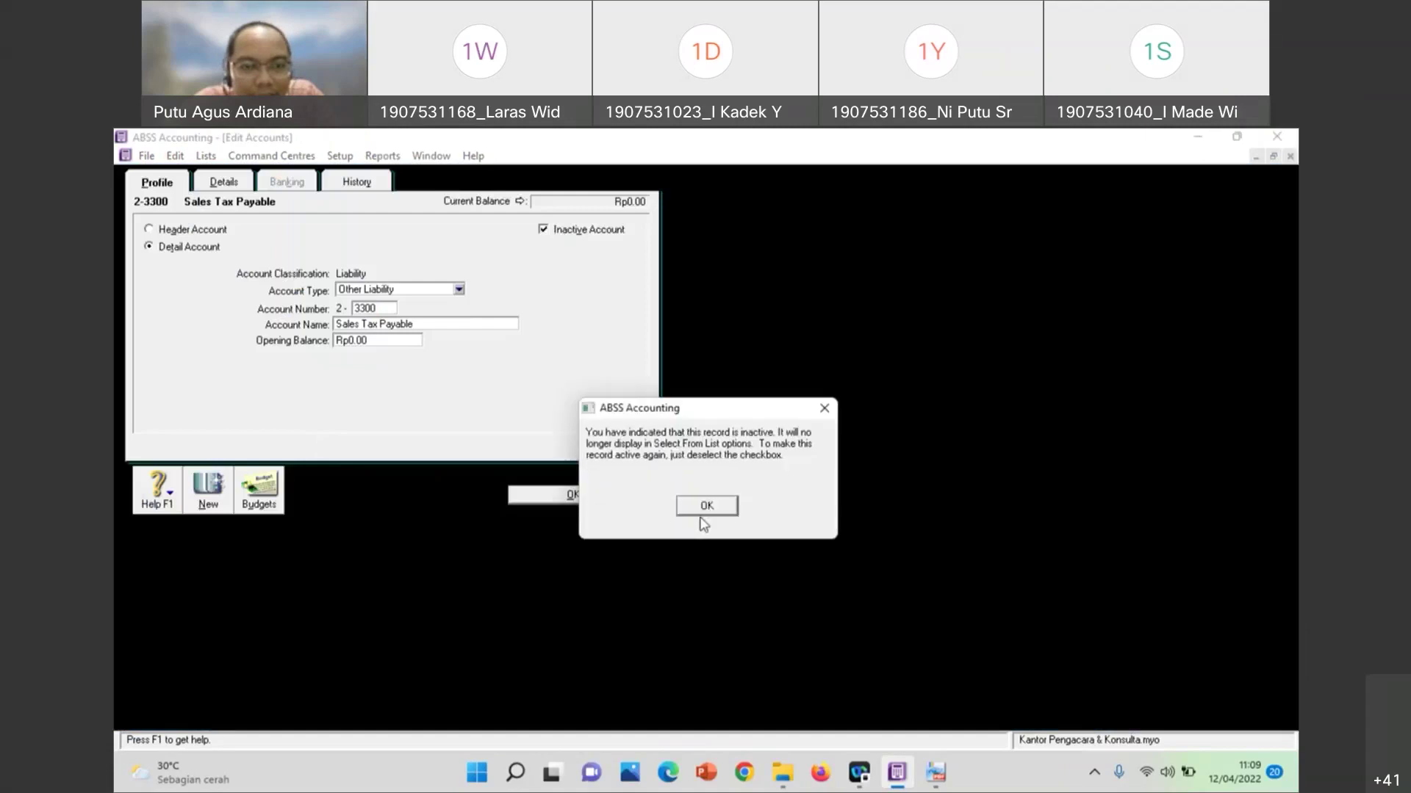
left_click(698, 514)
left_click(596, 500)
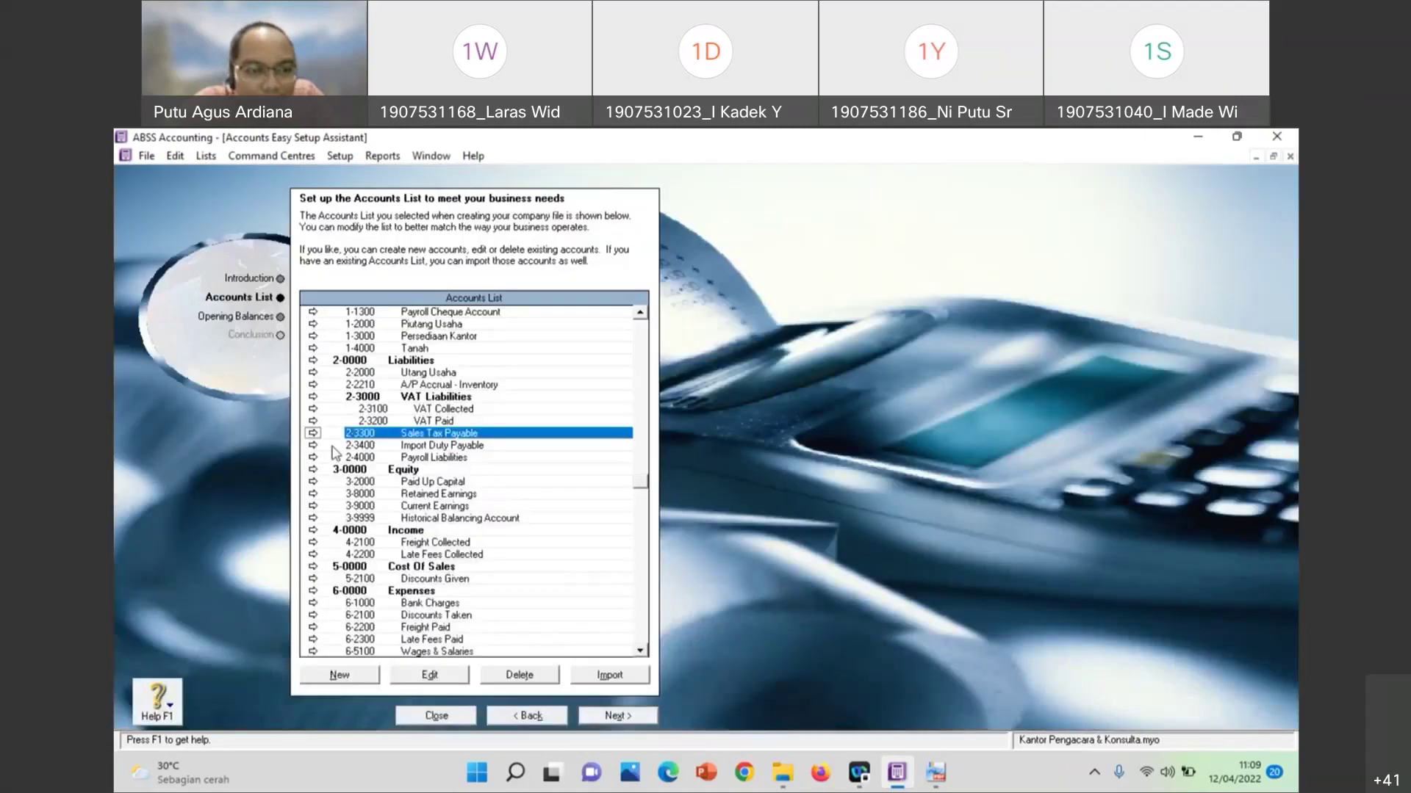
Mark account 2-3400 Import Duty Payable as inactive and save it
left_click(310, 451)
left_click(544, 230)
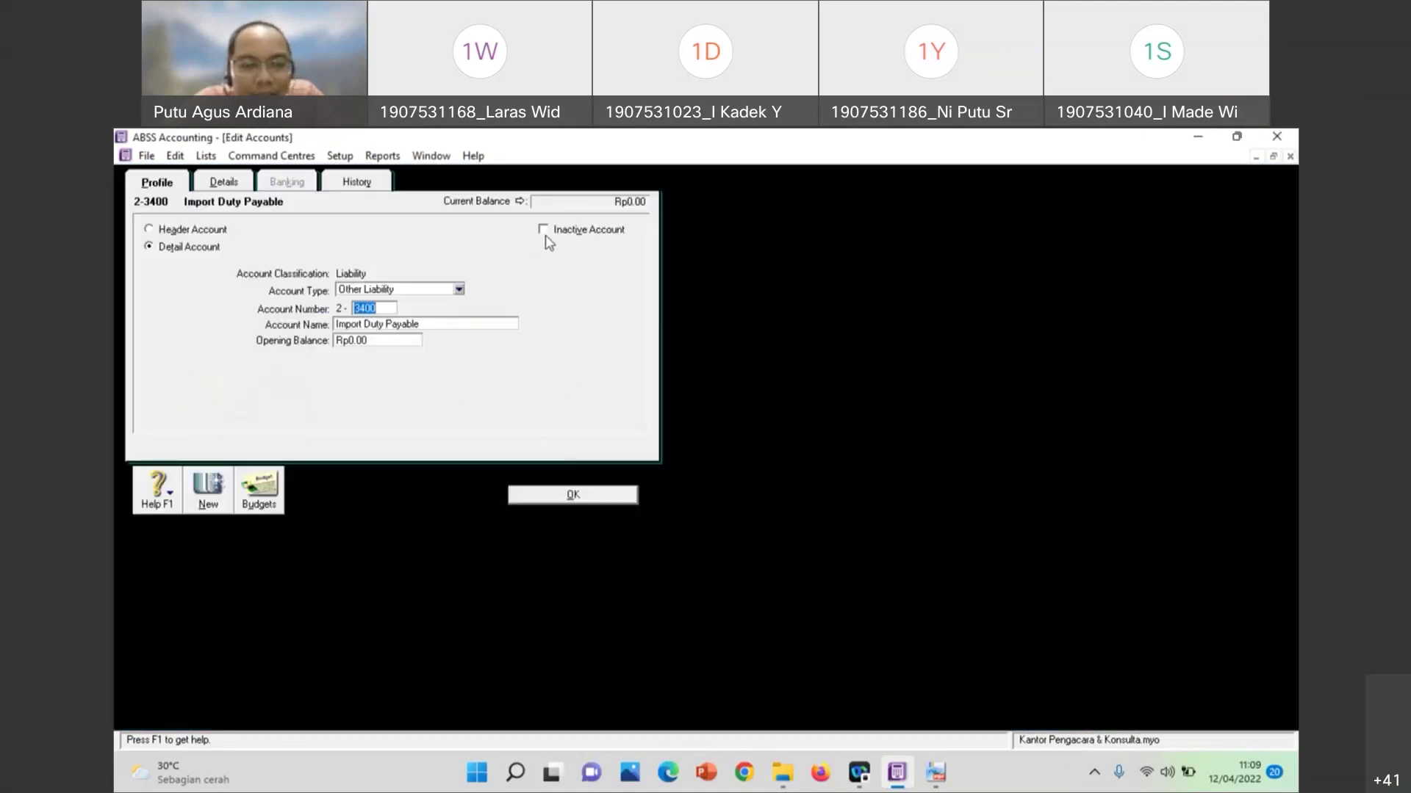
left_click(703, 509)
left_click(596, 498)
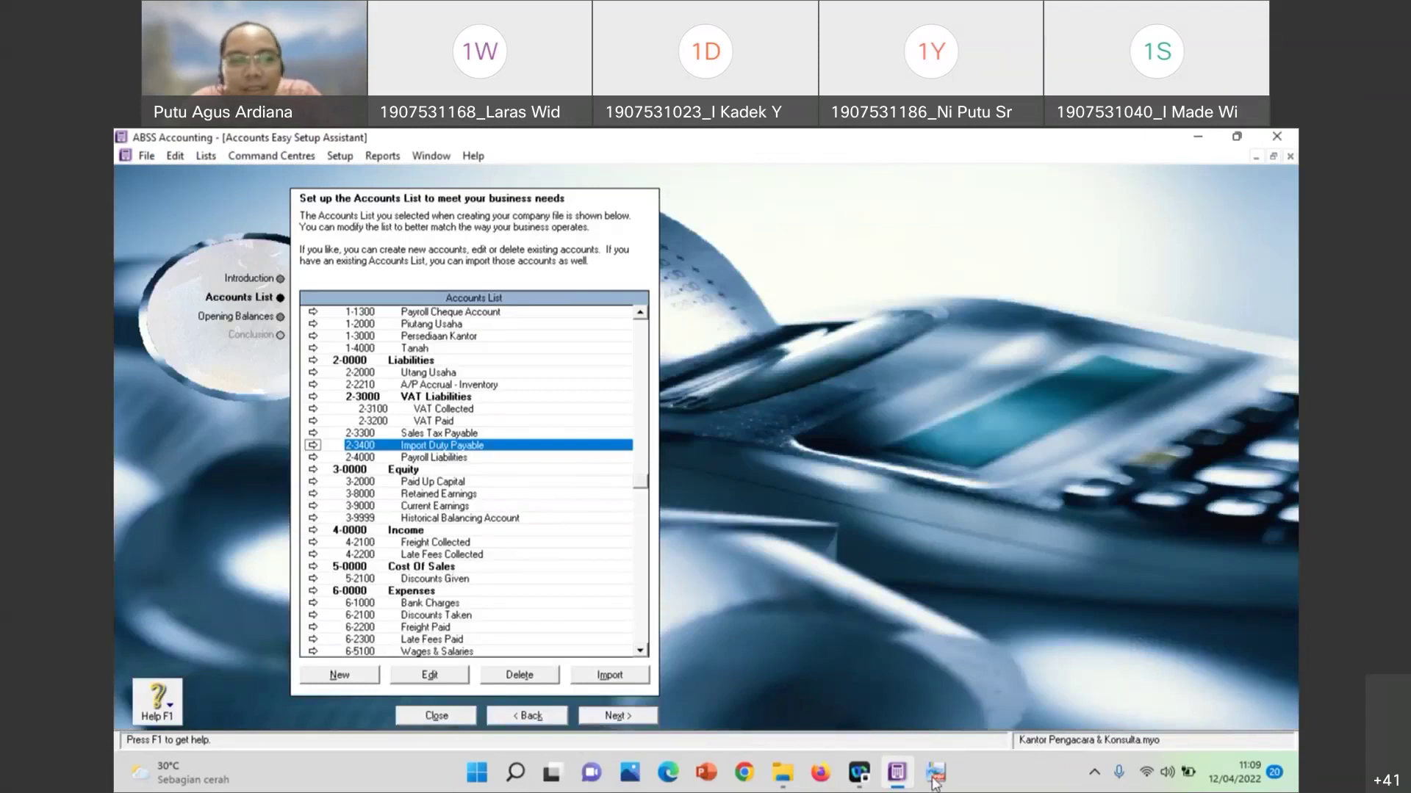
Check the opening balances in the exam PDF, then mark account 2-4000 Payroll Liabilities as inactive in ABSS Accounting and save it
mouse_move(936, 786)
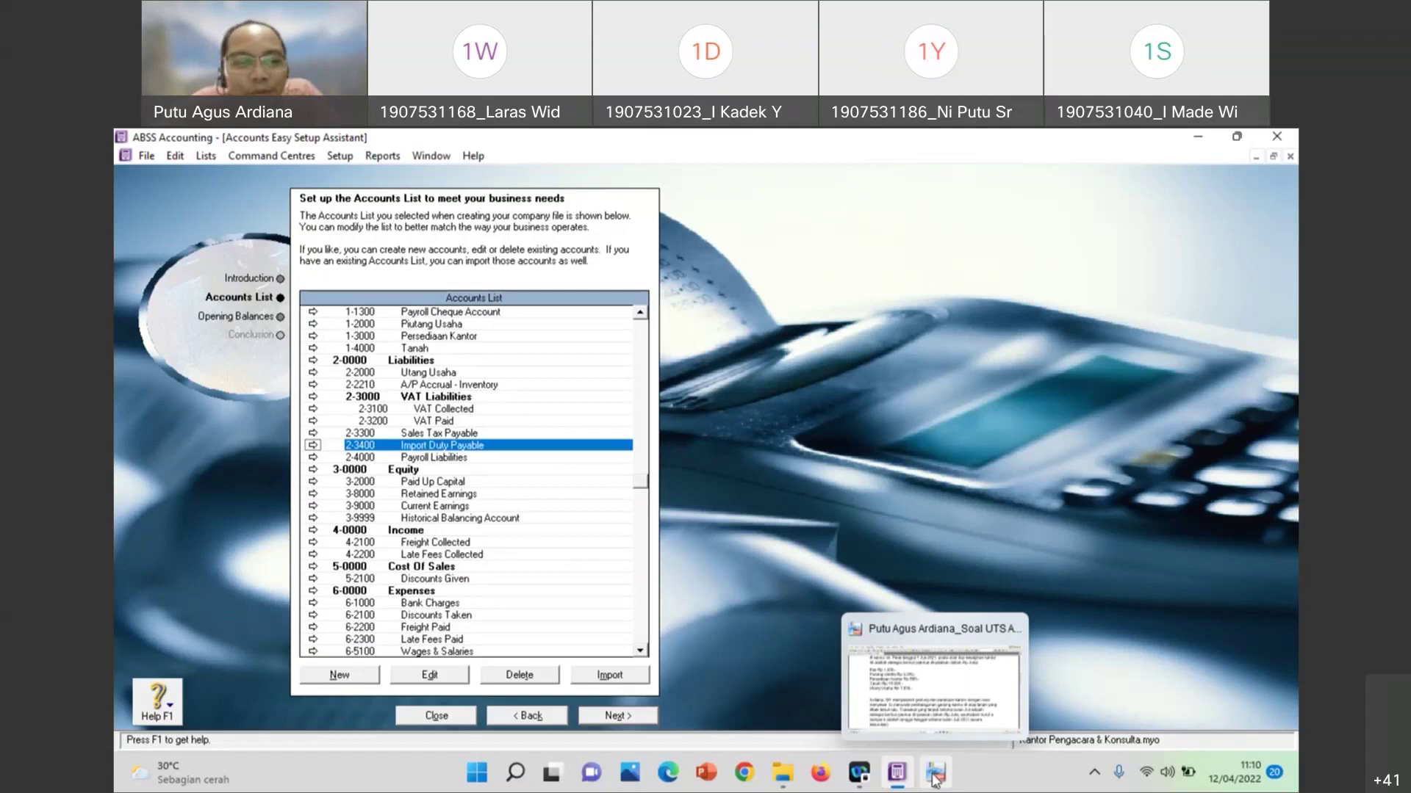
left_click(933, 780)
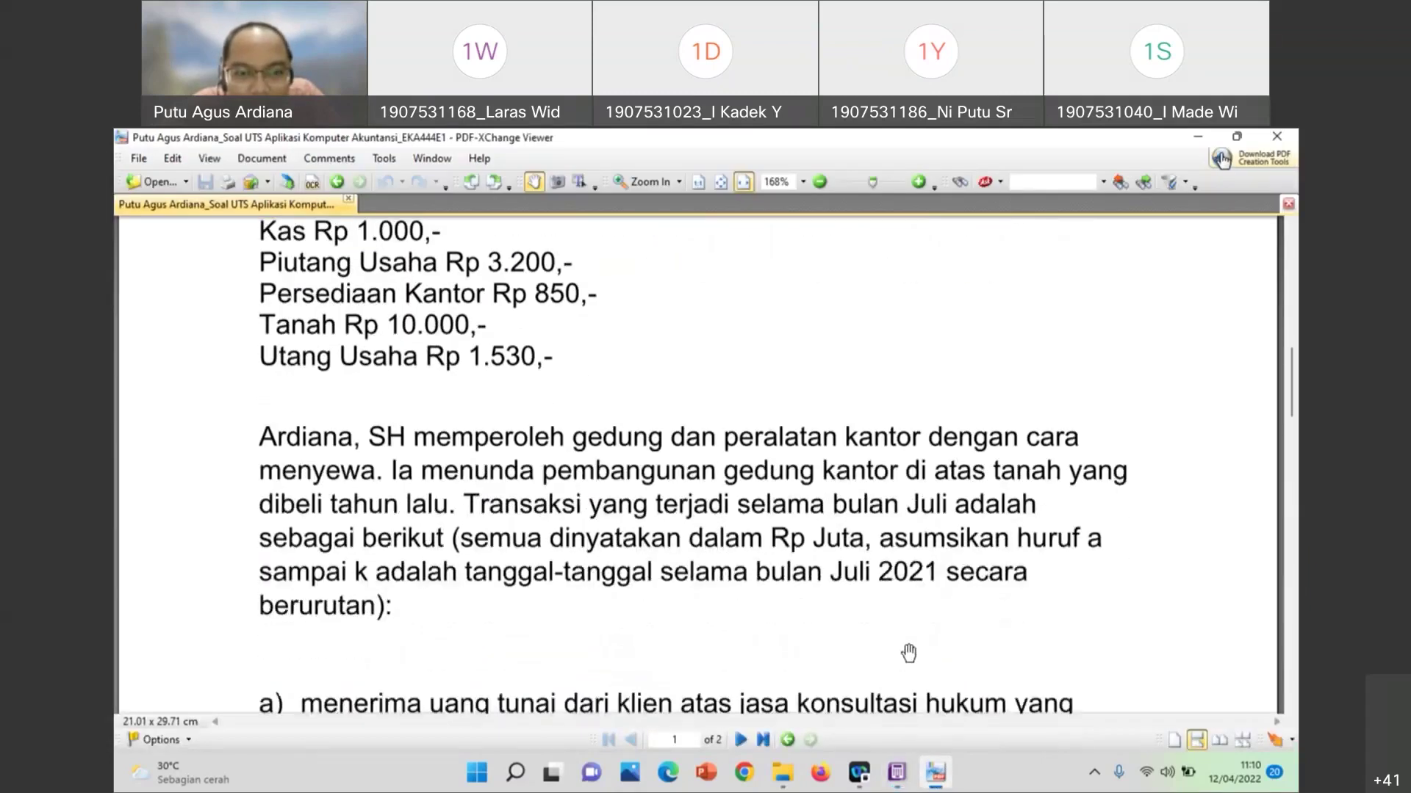
left_click(934, 777)
double_click(316, 457)
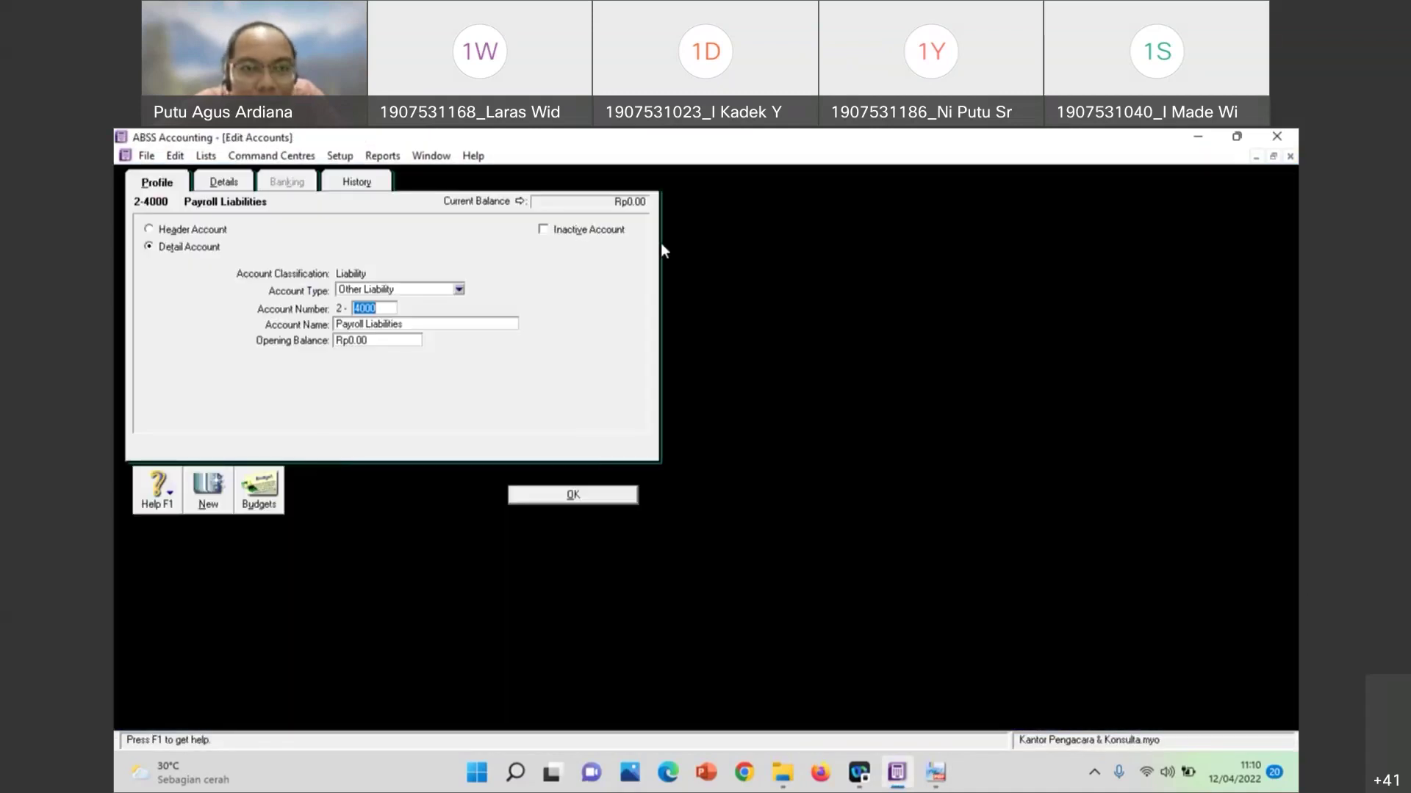
left_click(544, 233)
left_click(701, 504)
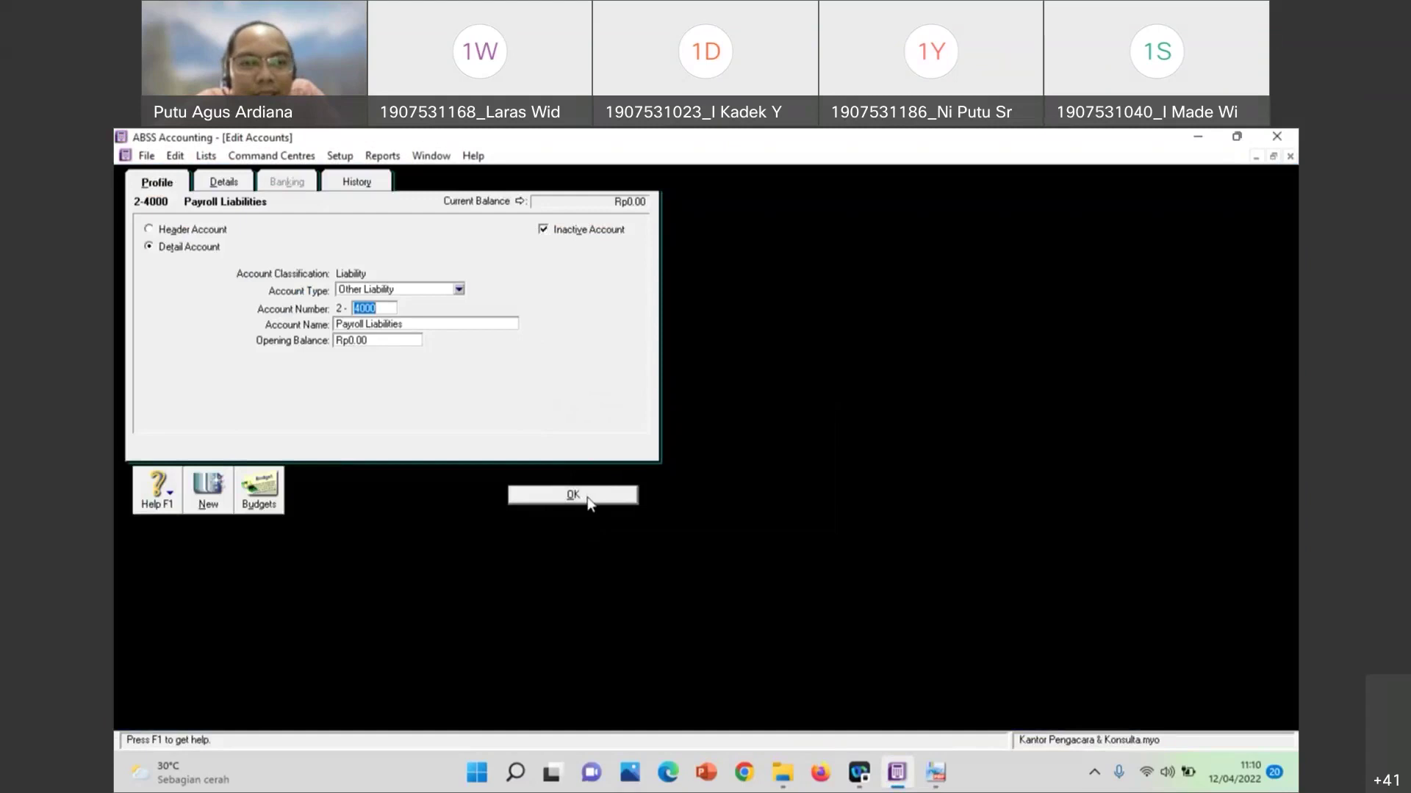
left_click(587, 497)
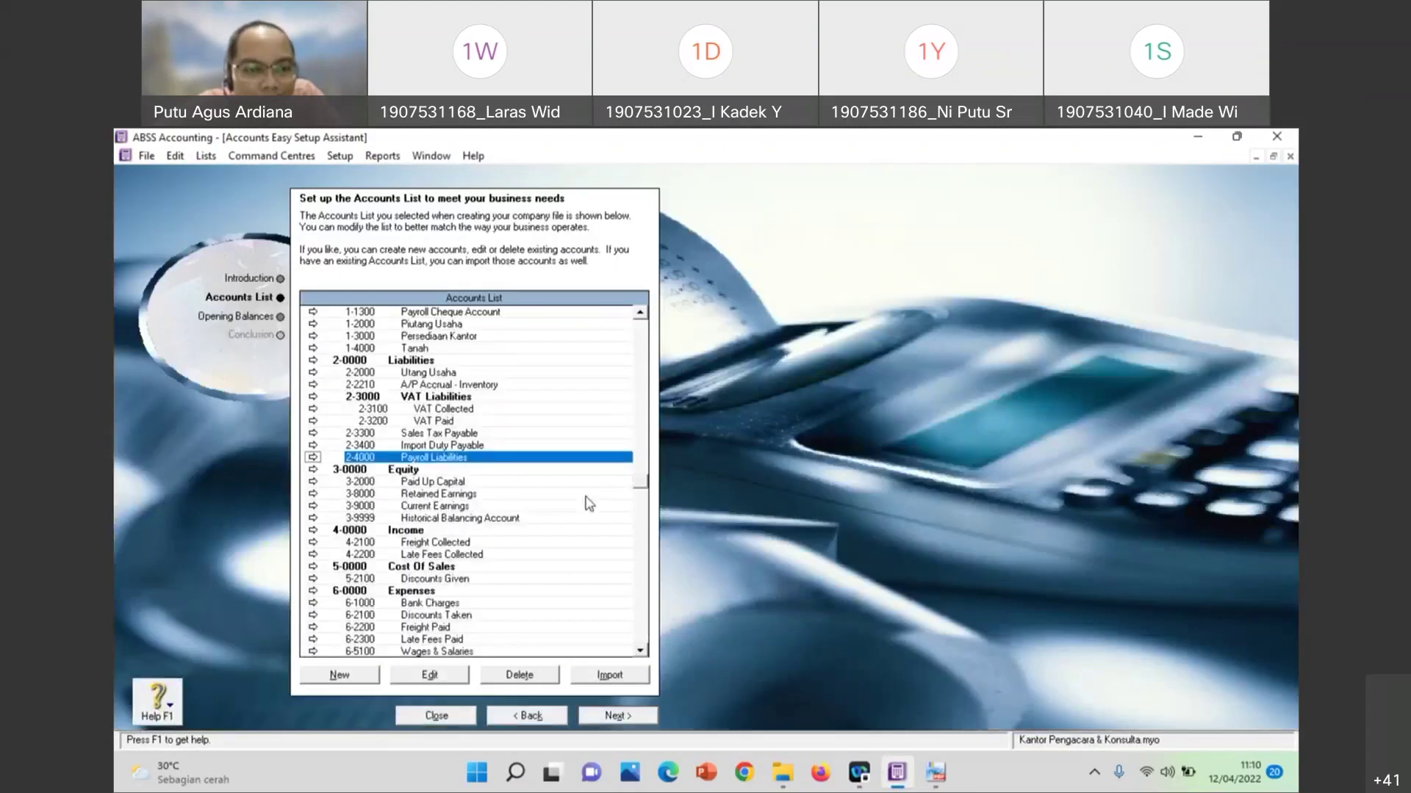
Reopen account 2-3400 Import Duty Payable to check its inactive setting and close it
left_click(413, 444)
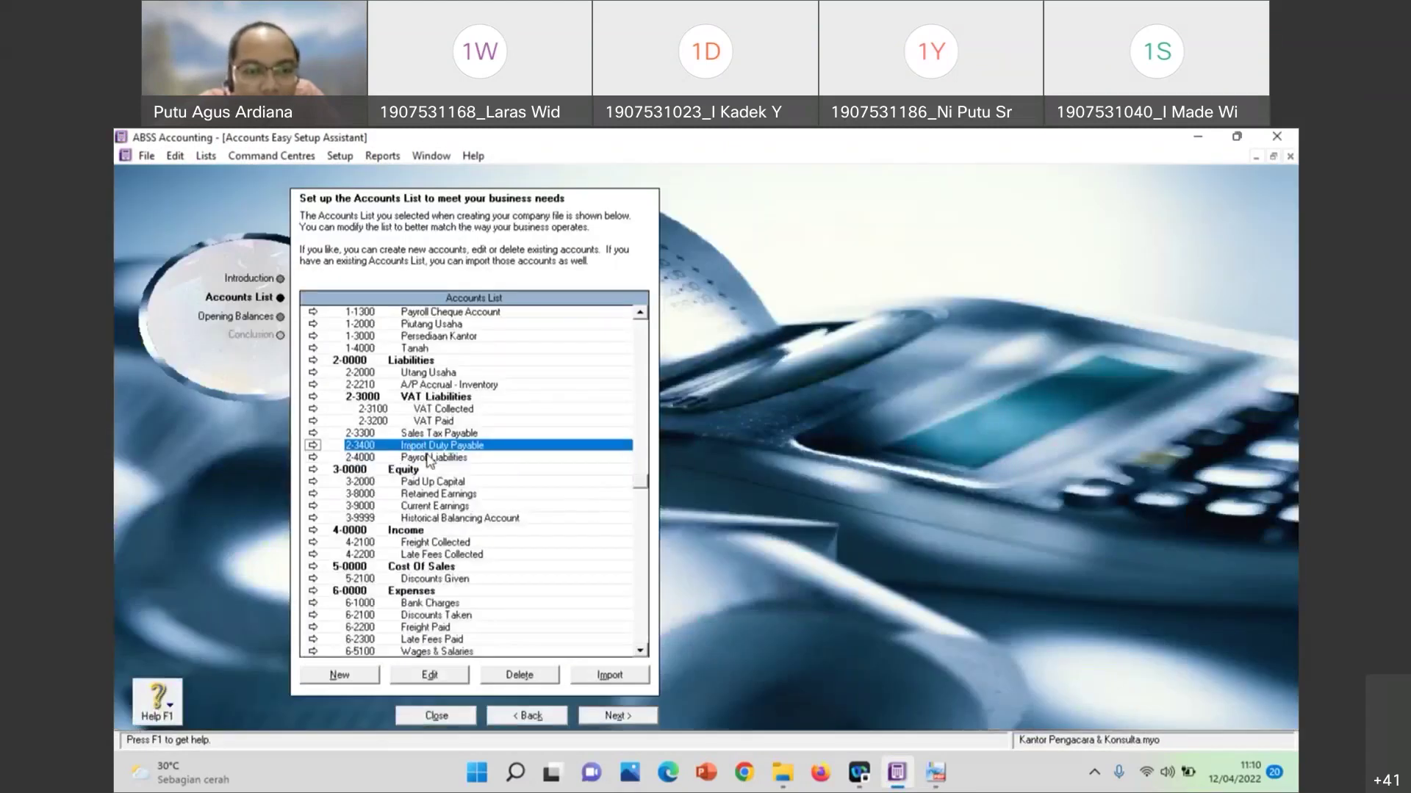
double_click(424, 446)
left_click(546, 496)
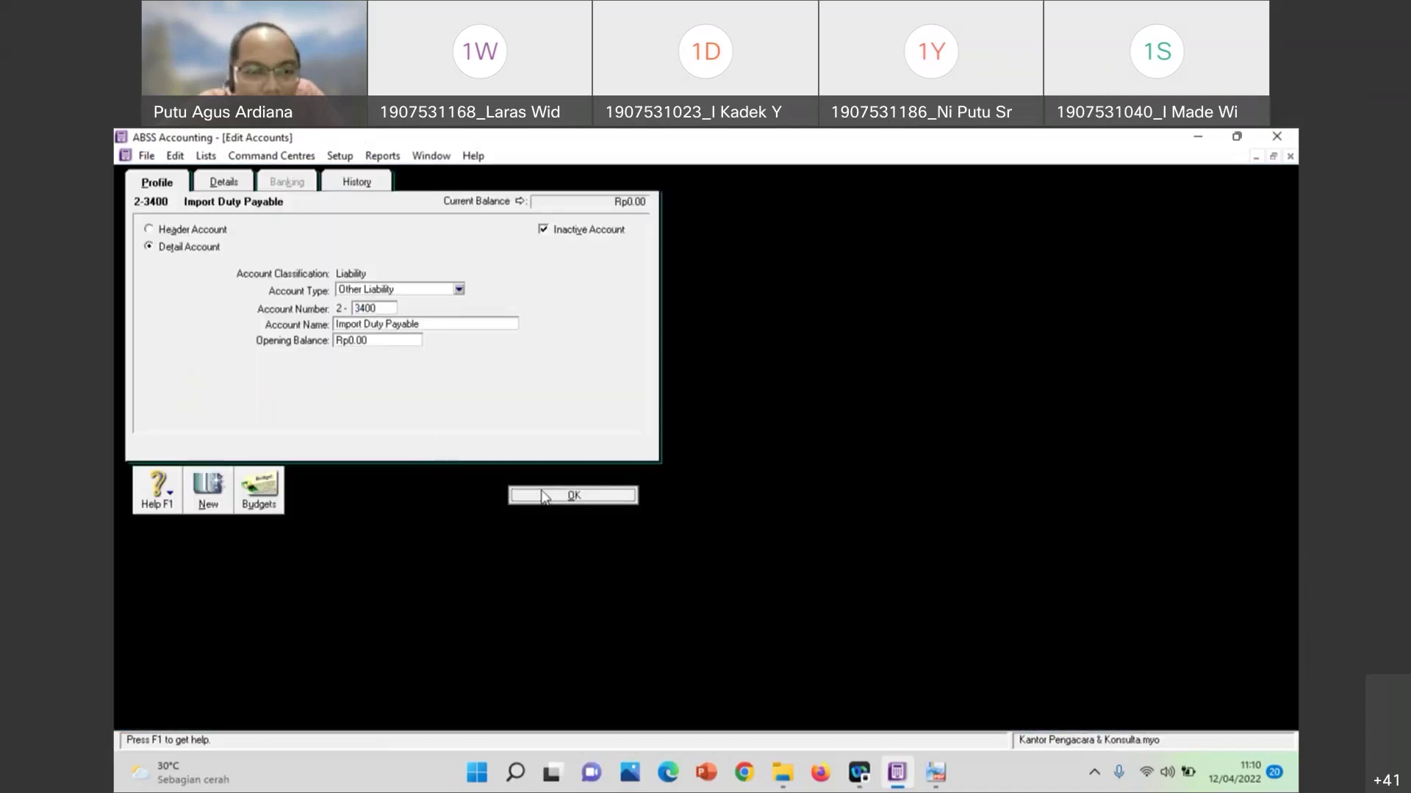
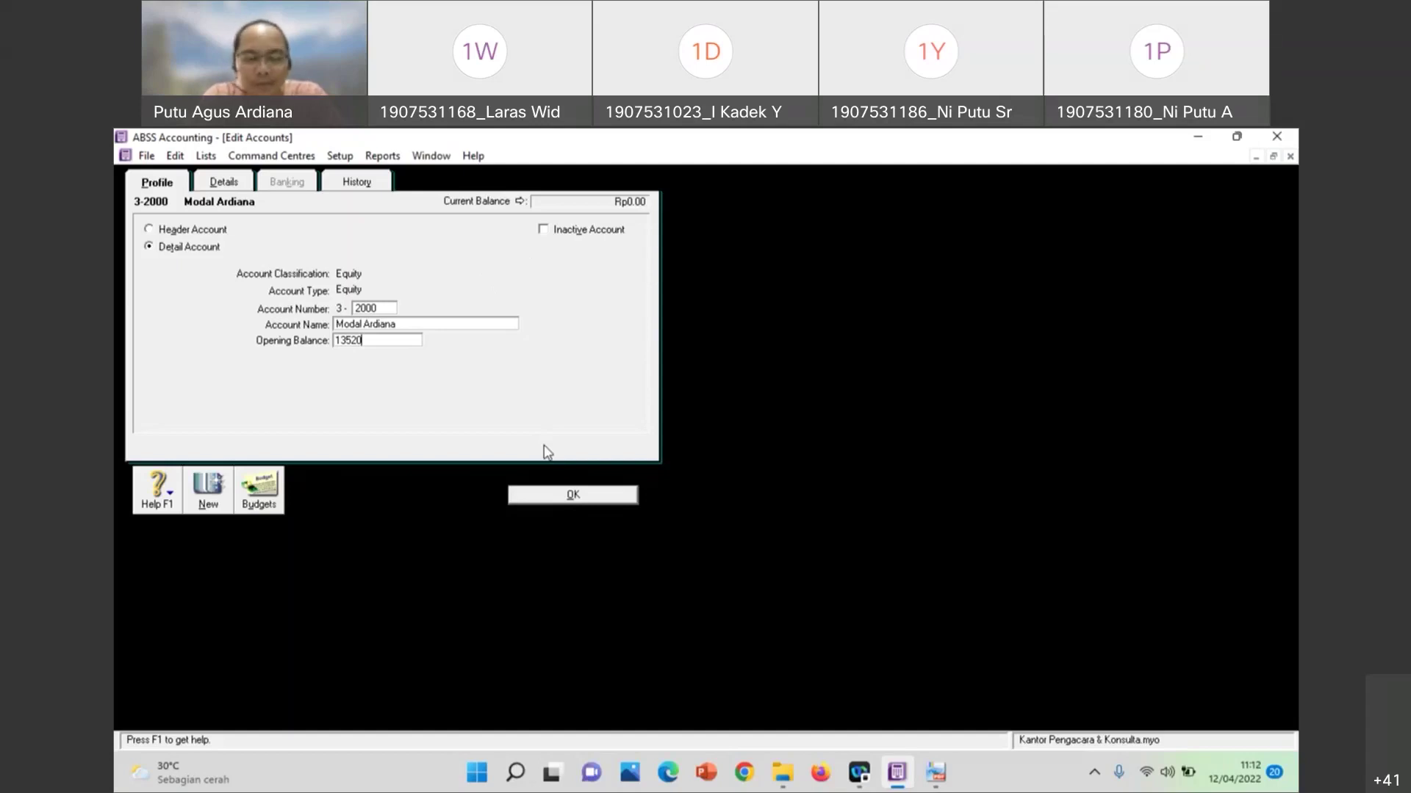
Save the owner's capital account 3-2000, and mark account 3-8000 Retained Earnings as inactive and save it
left_click(537, 502)
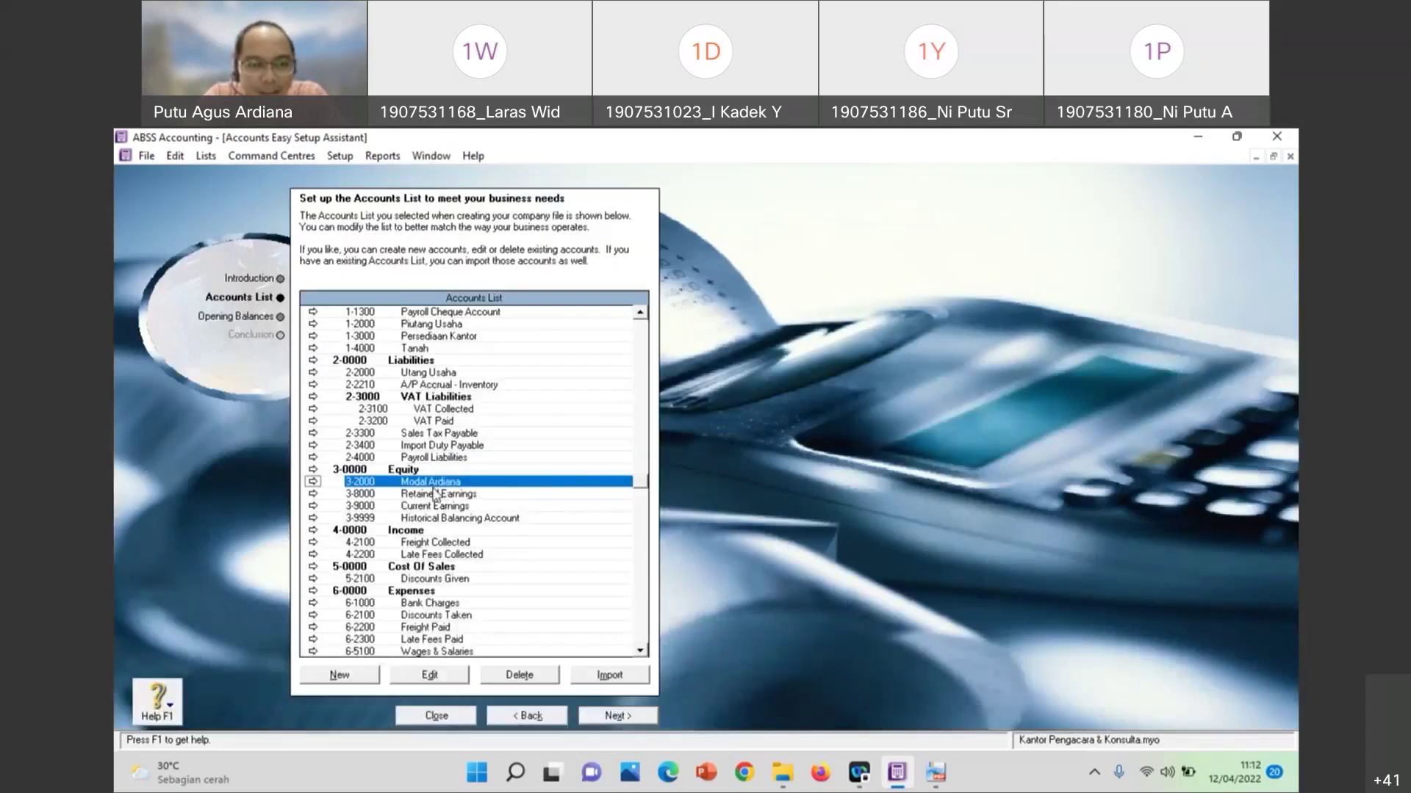
left_click(430, 496)
left_click(313, 494)
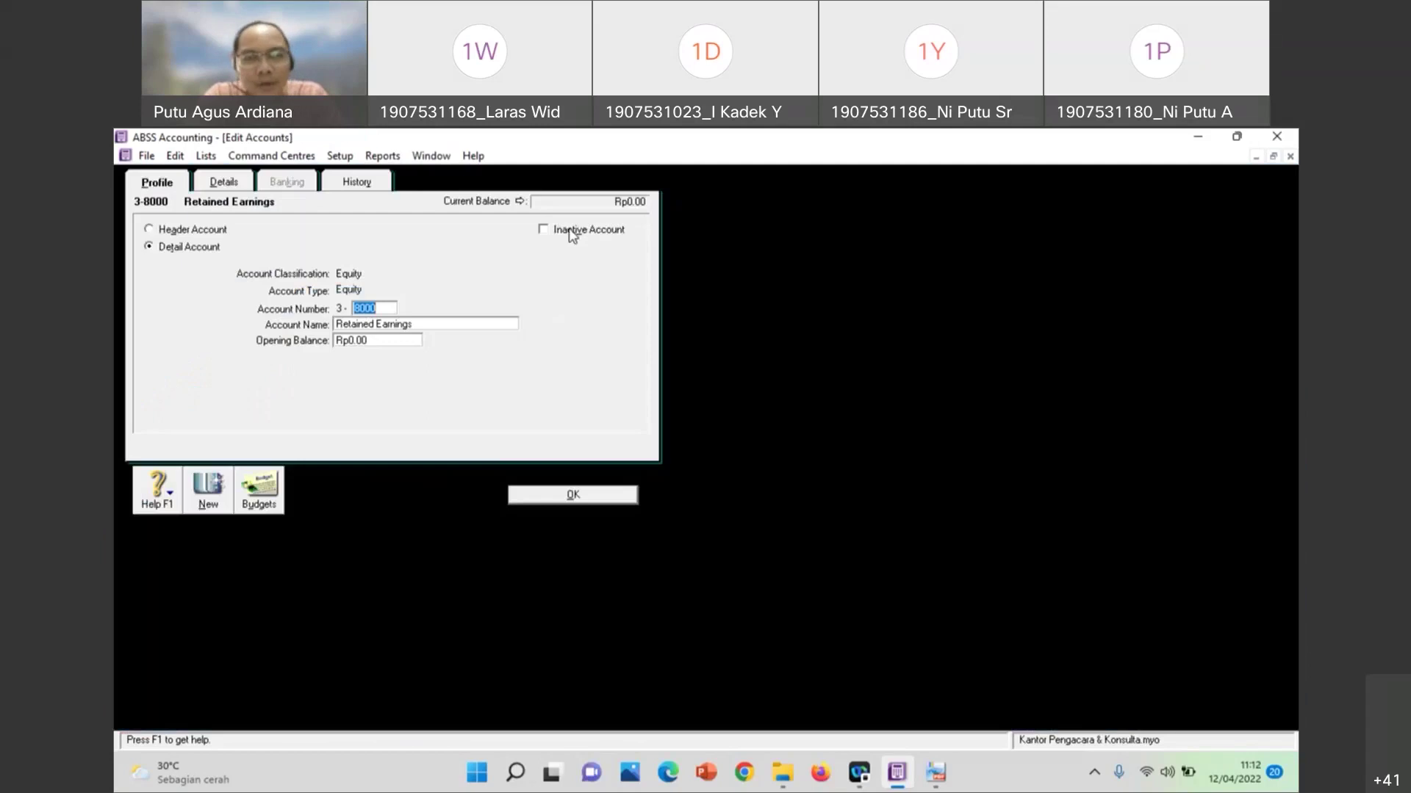
left_click(571, 232)
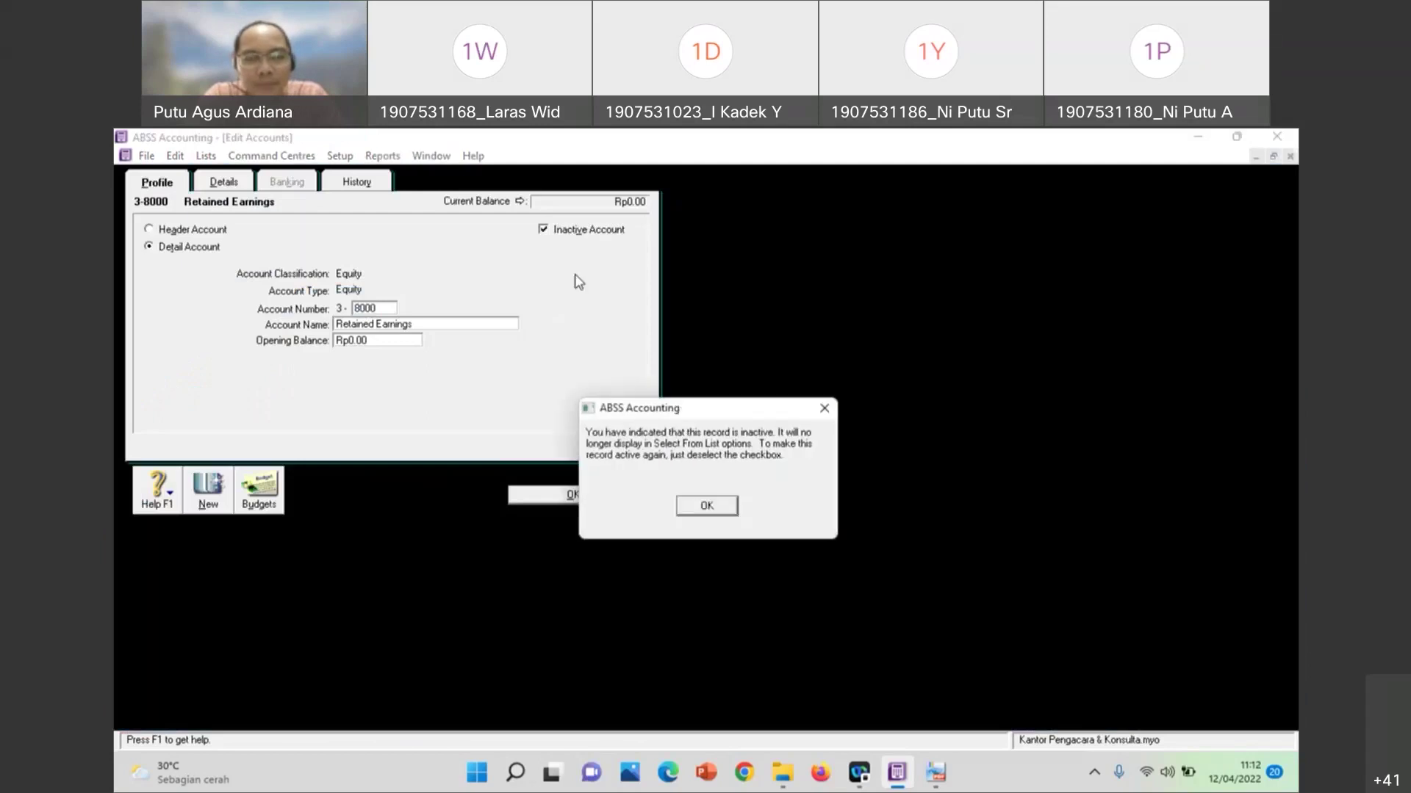
left_click(704, 512)
left_click(623, 497)
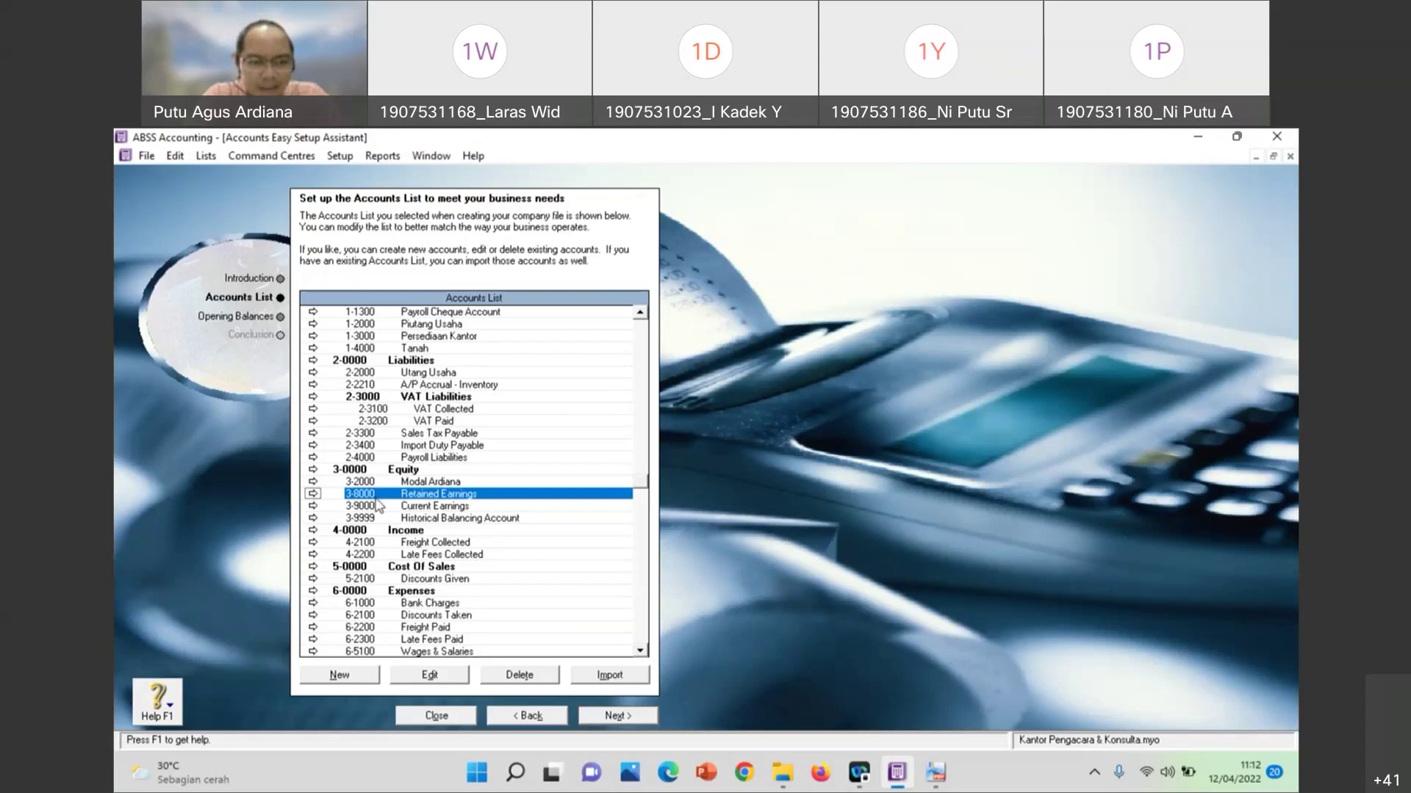
Rename account 3-9000 Current Earnings as Laba Periode Saat Ini and save it
left_click(360, 676)
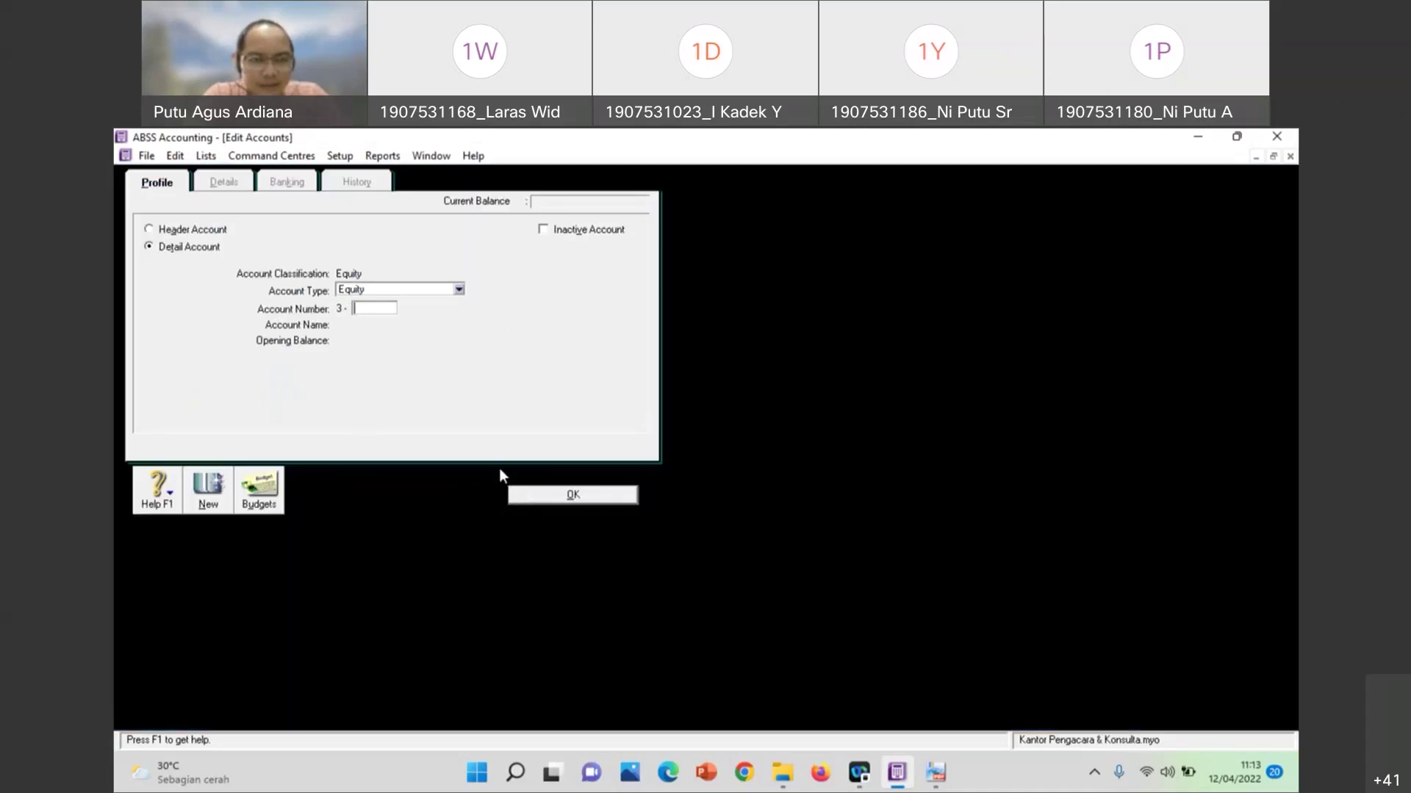
key("Escape")
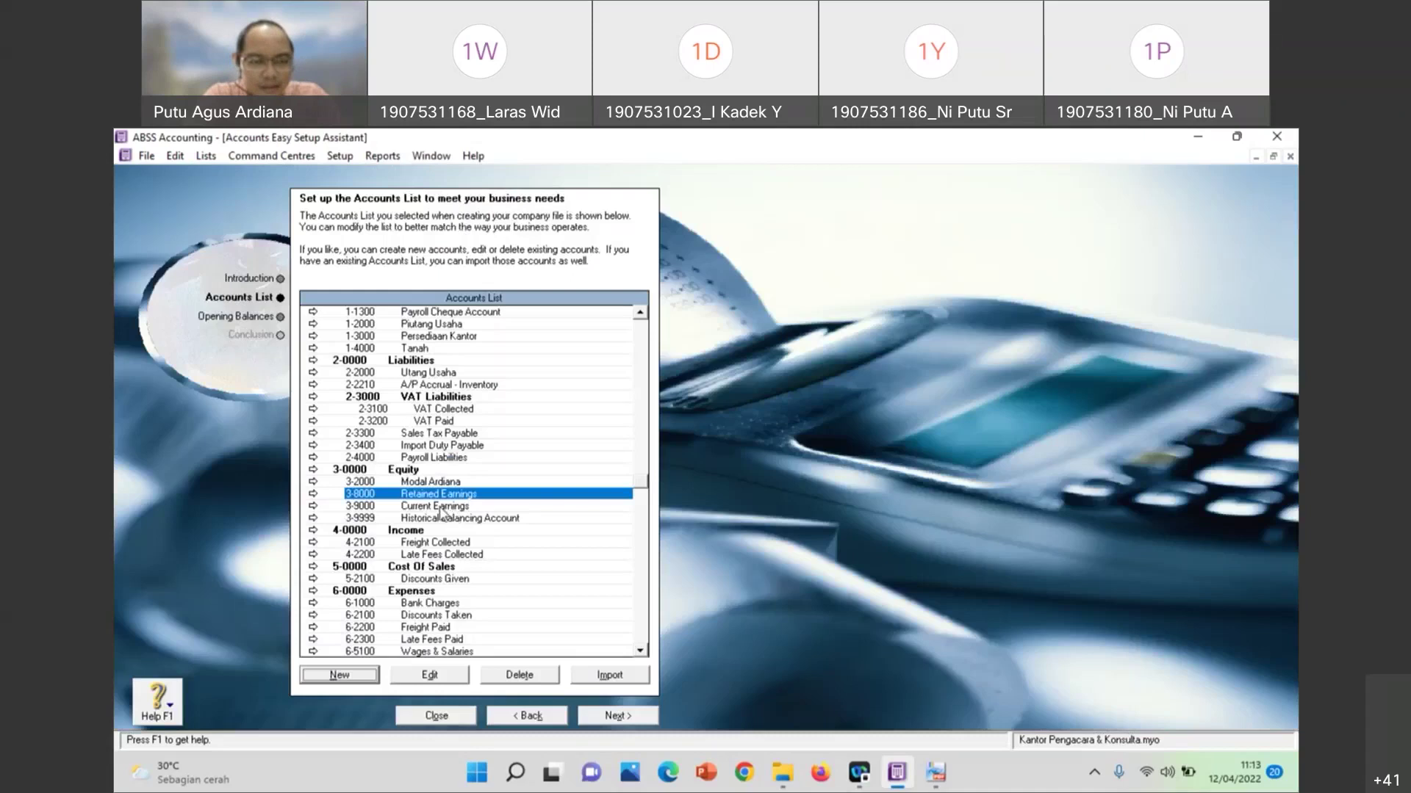
left_click(311, 506)
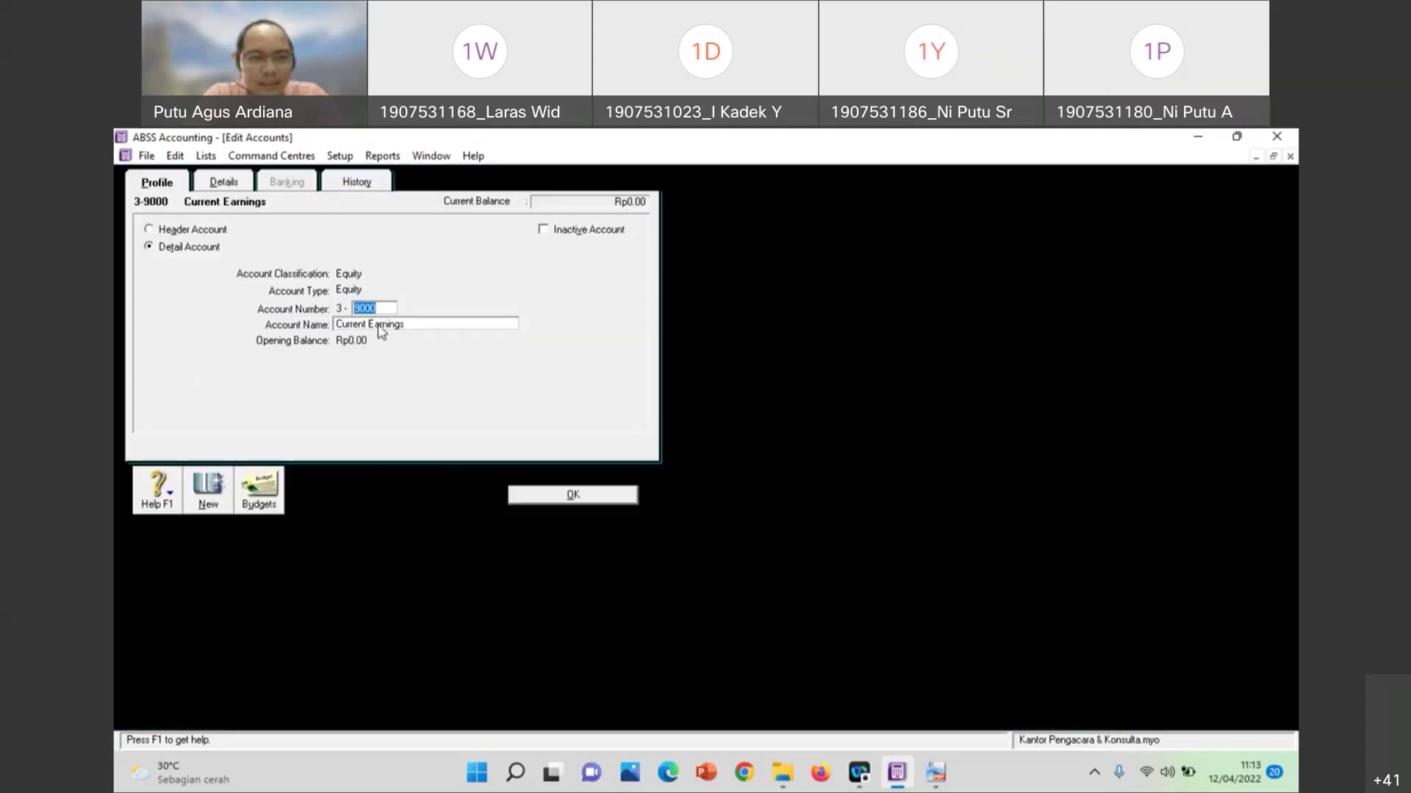
key("Tab")
type("Laba")
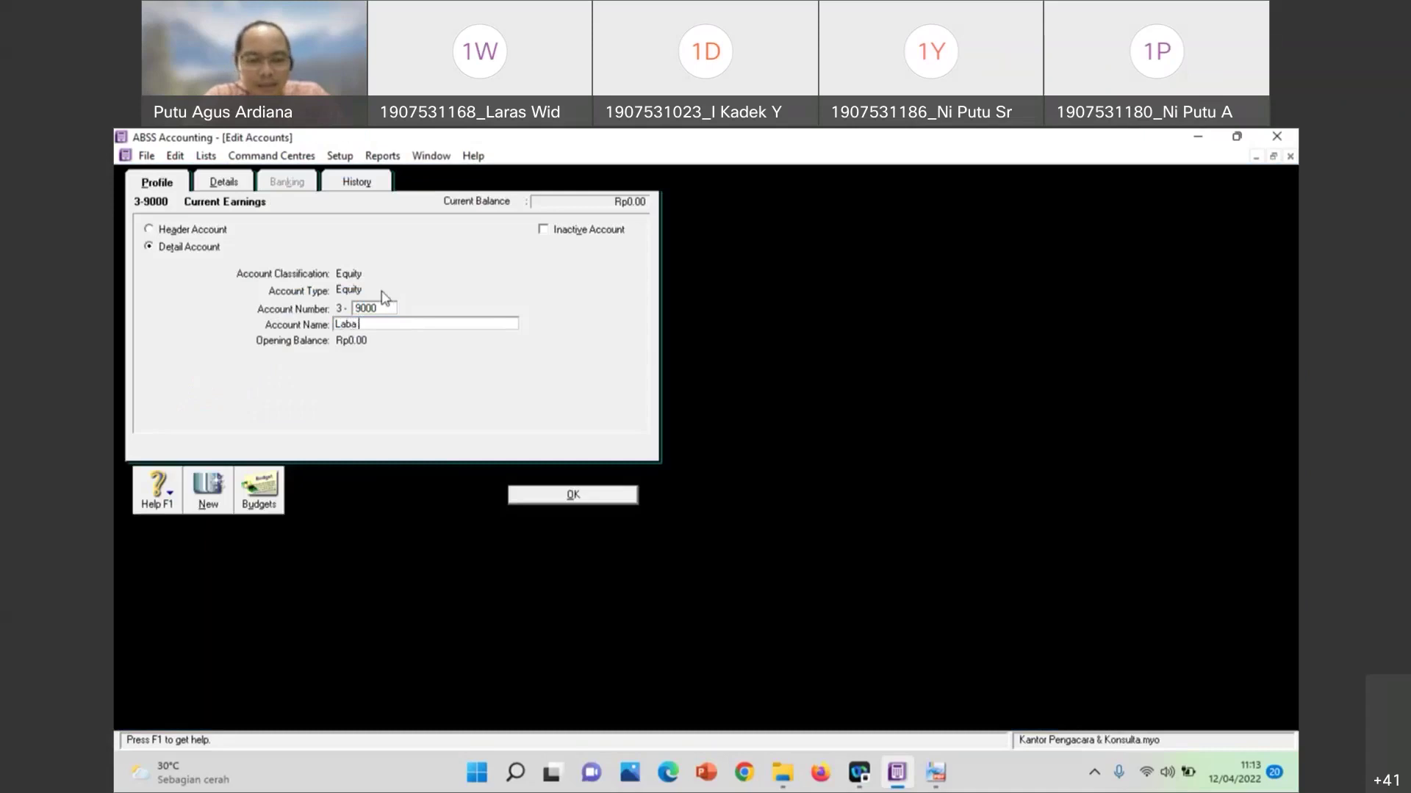
type(" Periode ")
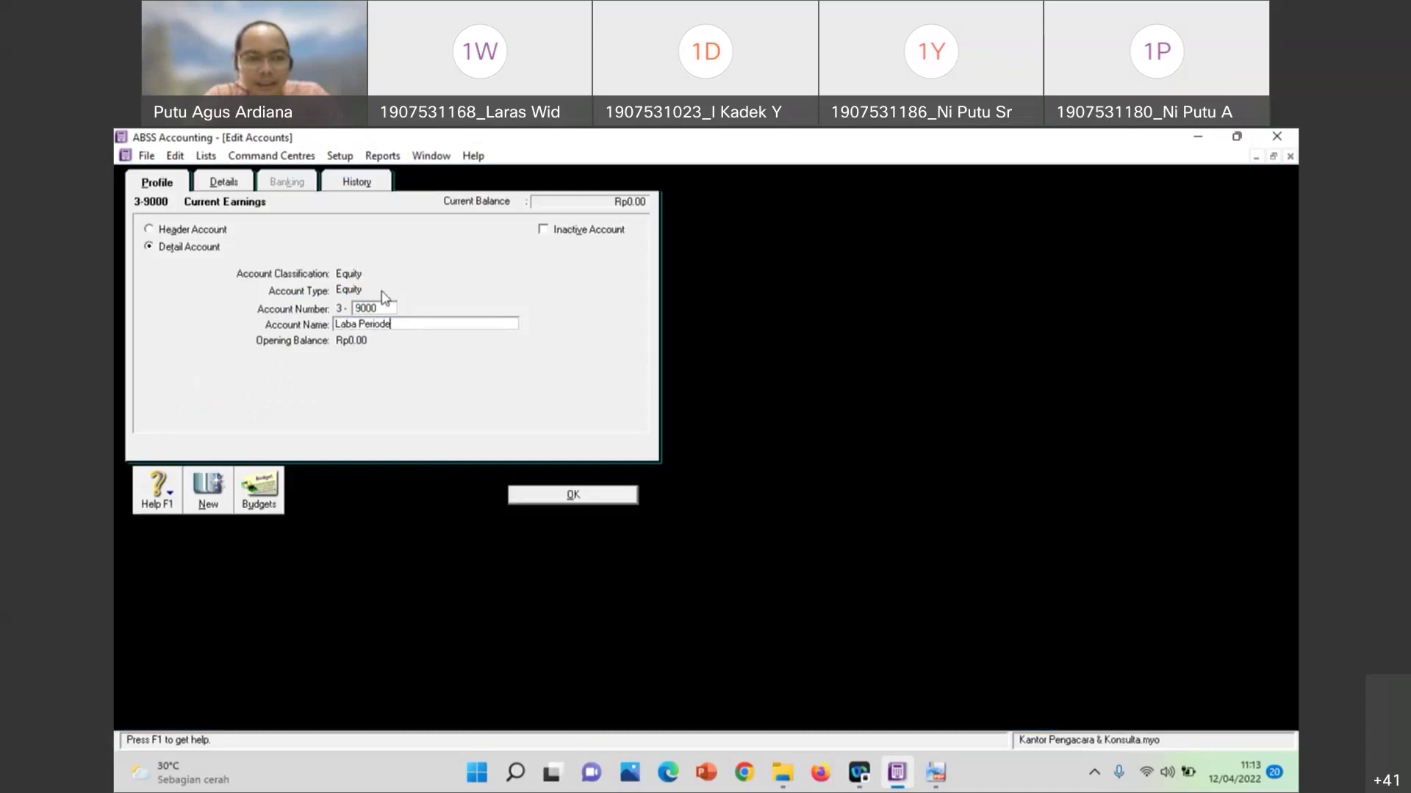
type("Saat Ini")
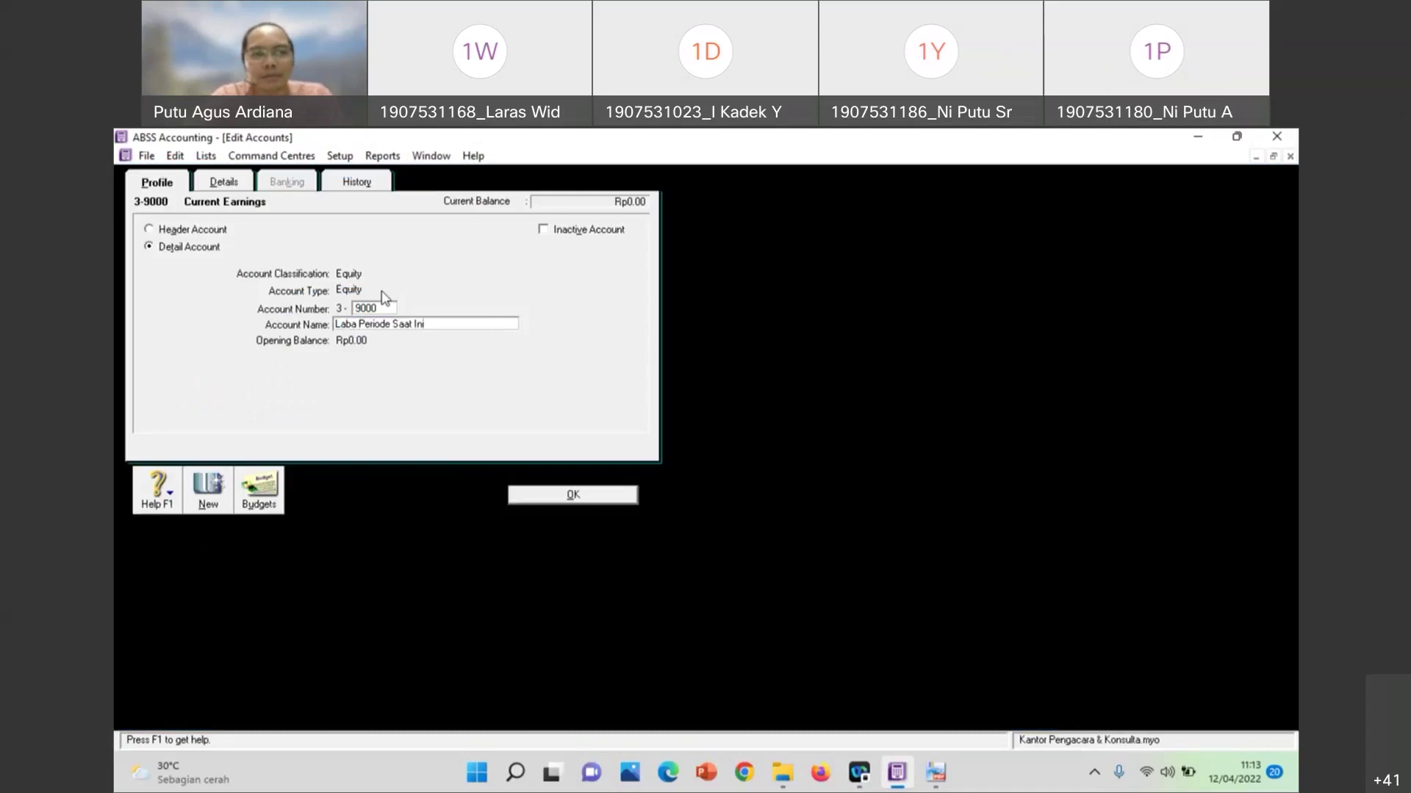
left_click(563, 496)
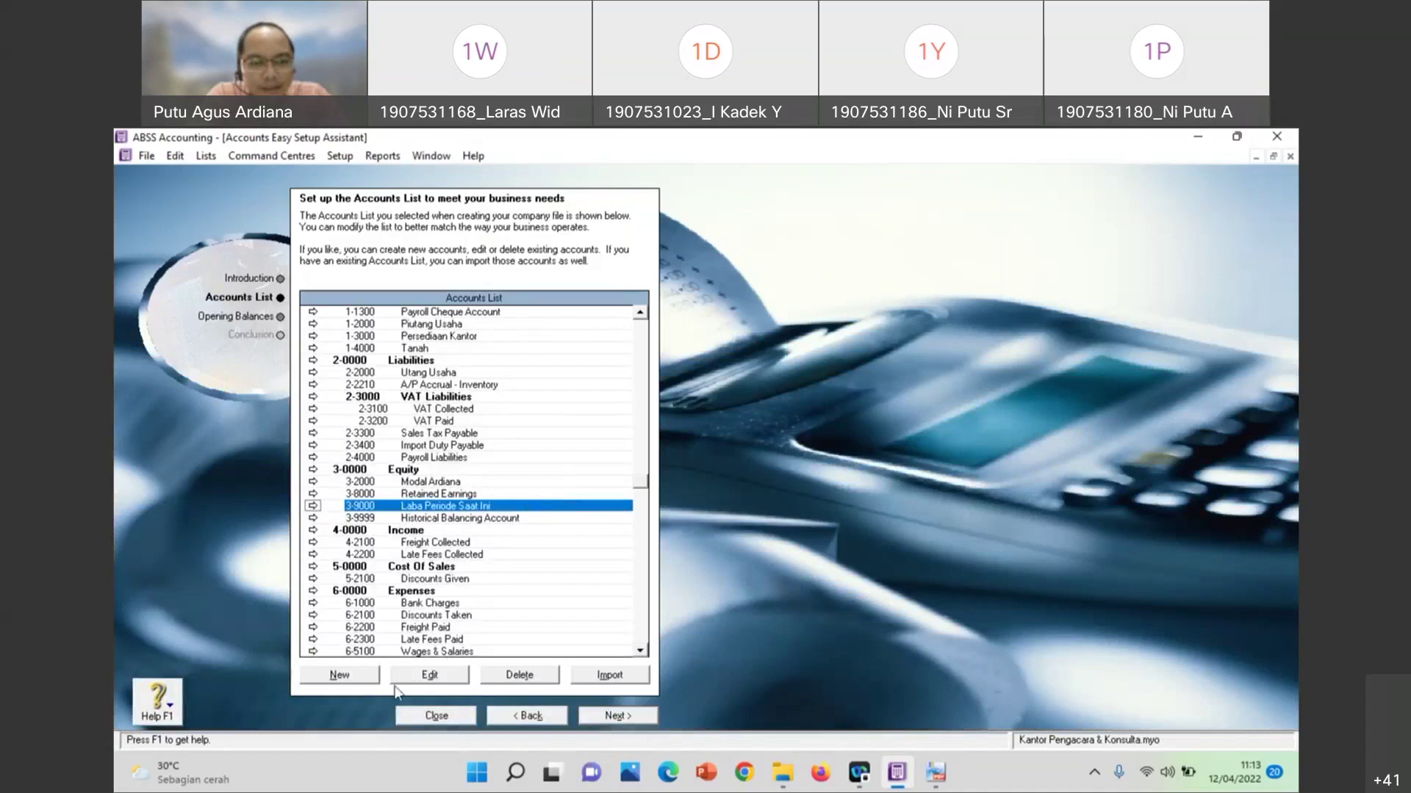
Create a new equity detail account with the number 3-9500
left_click(367, 679)
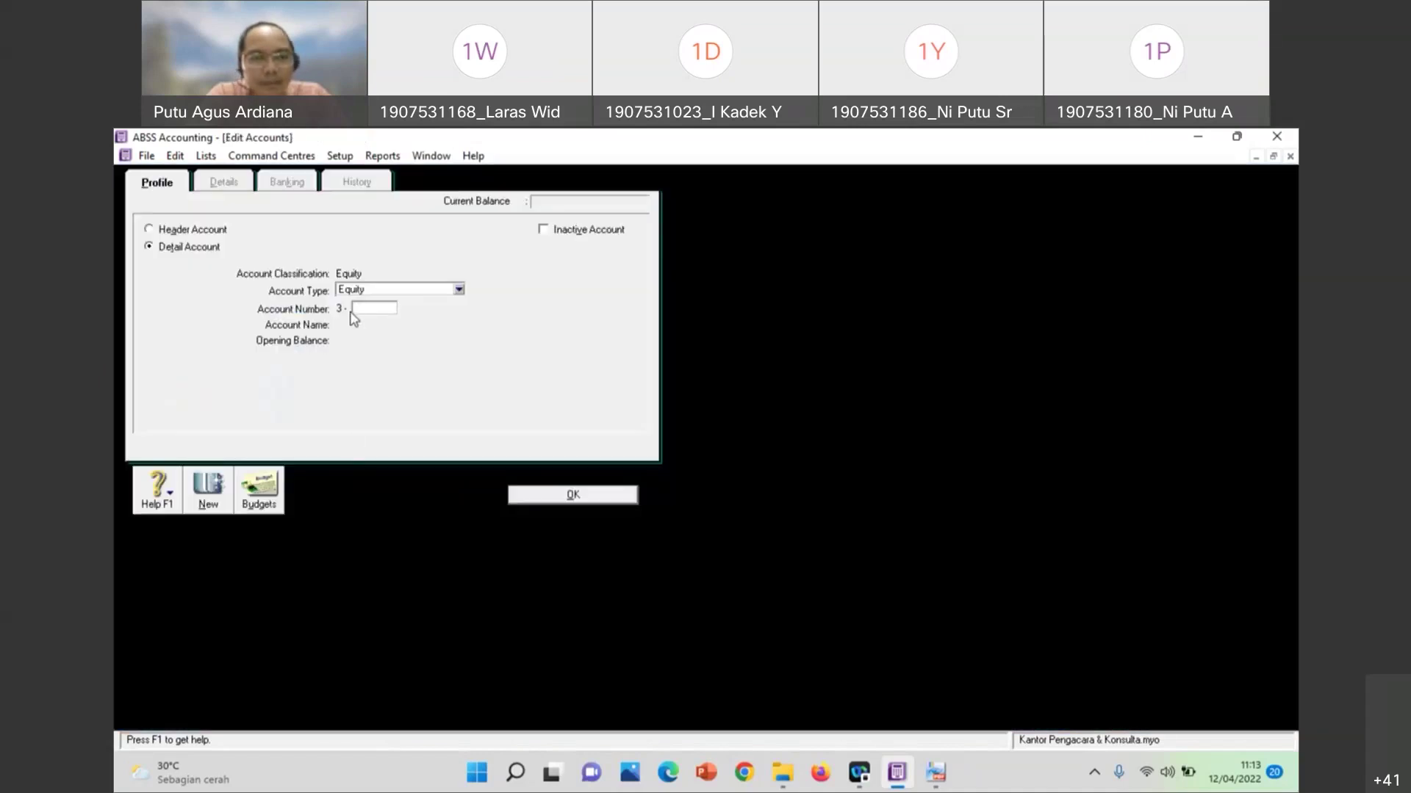
left_click(593, 496)
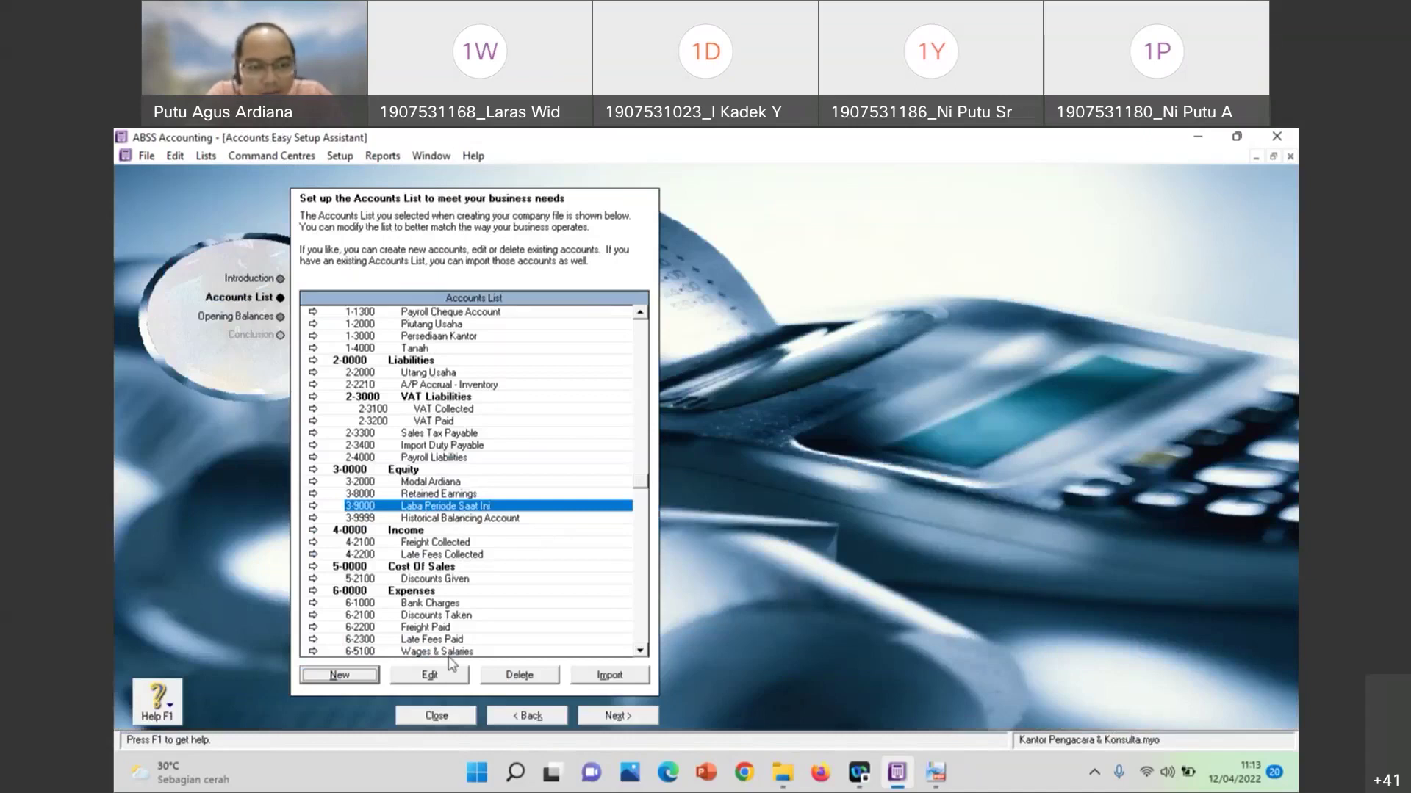
left_click(369, 679)
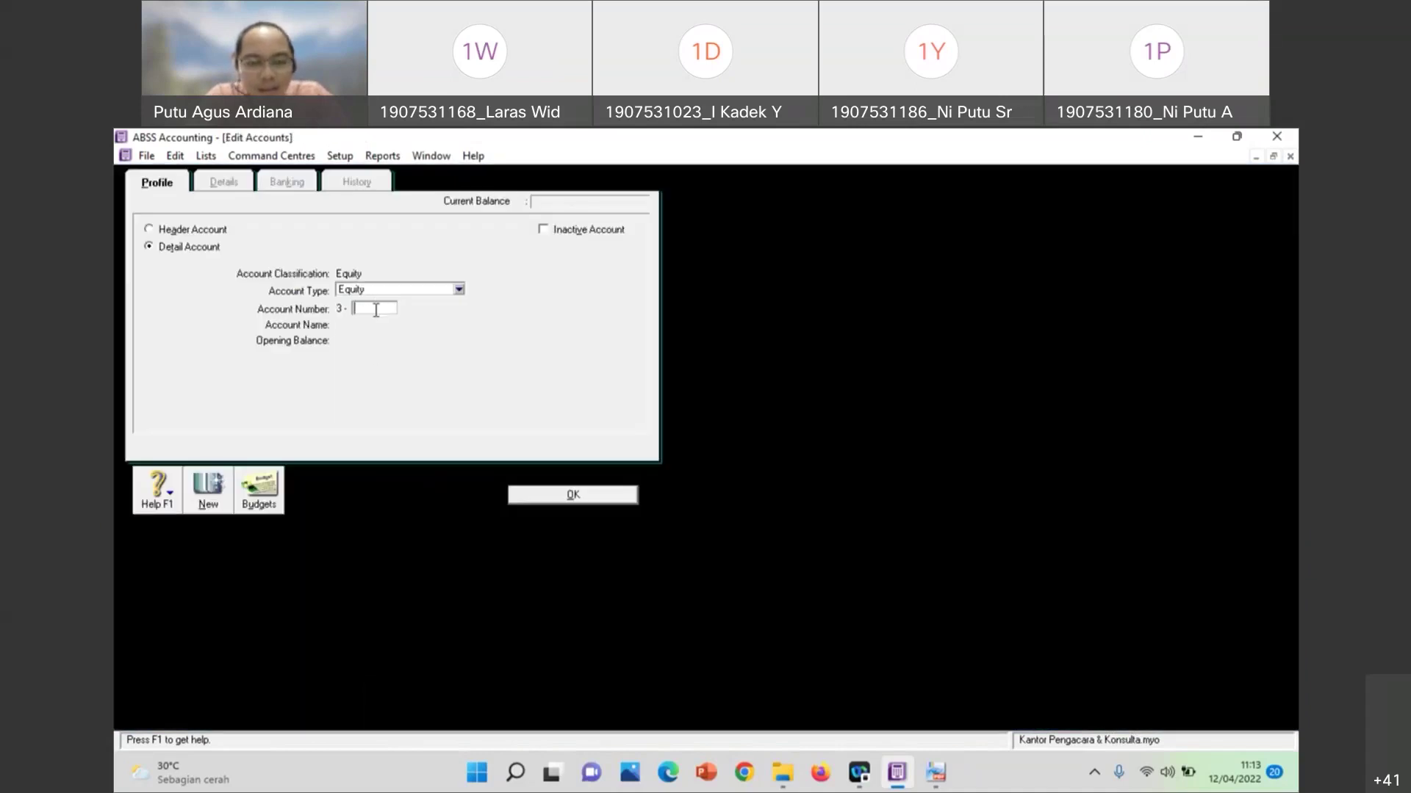
type("9500")
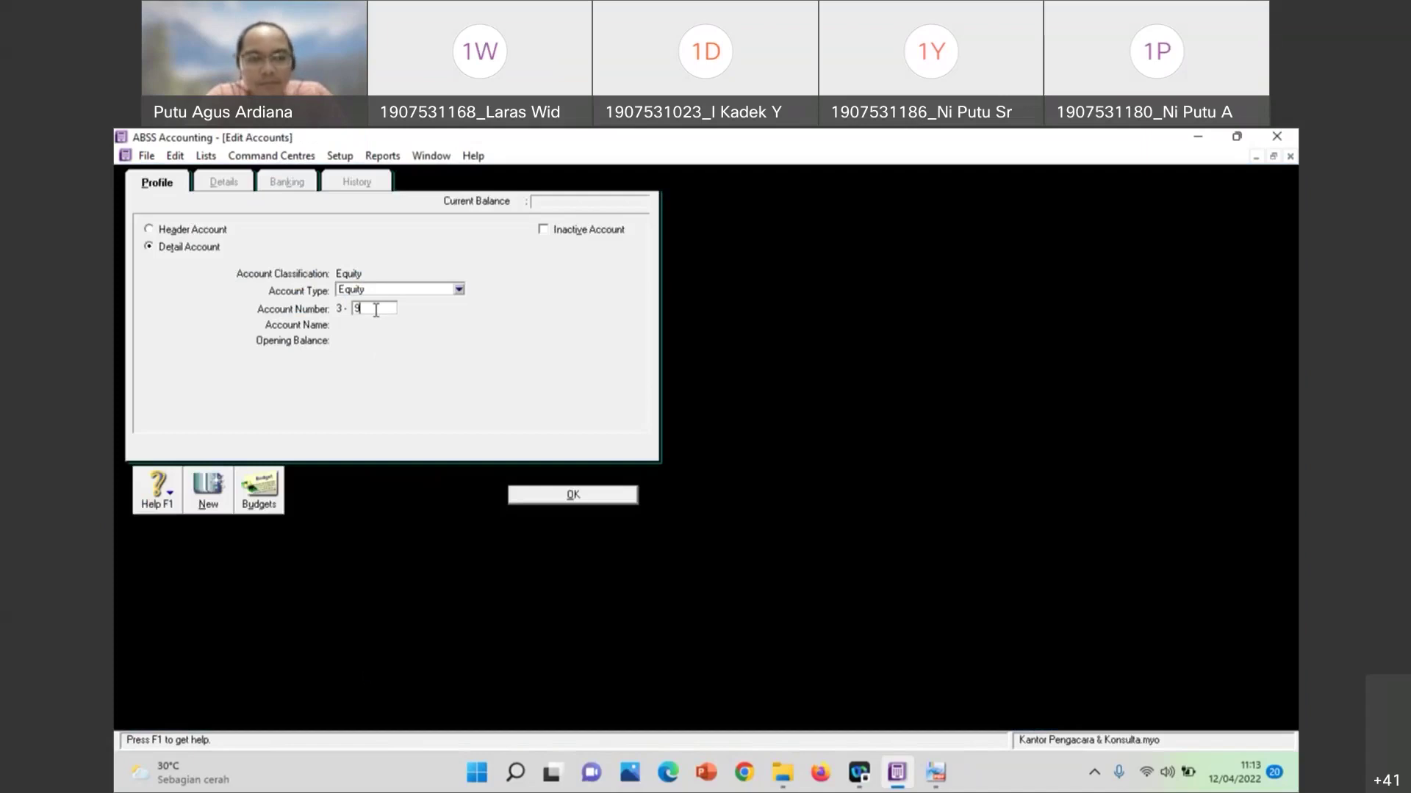
left_click(566, 498)
Name the new account 3-9500 "Prive" followed by the owner's name and save it
left_click(460, 518)
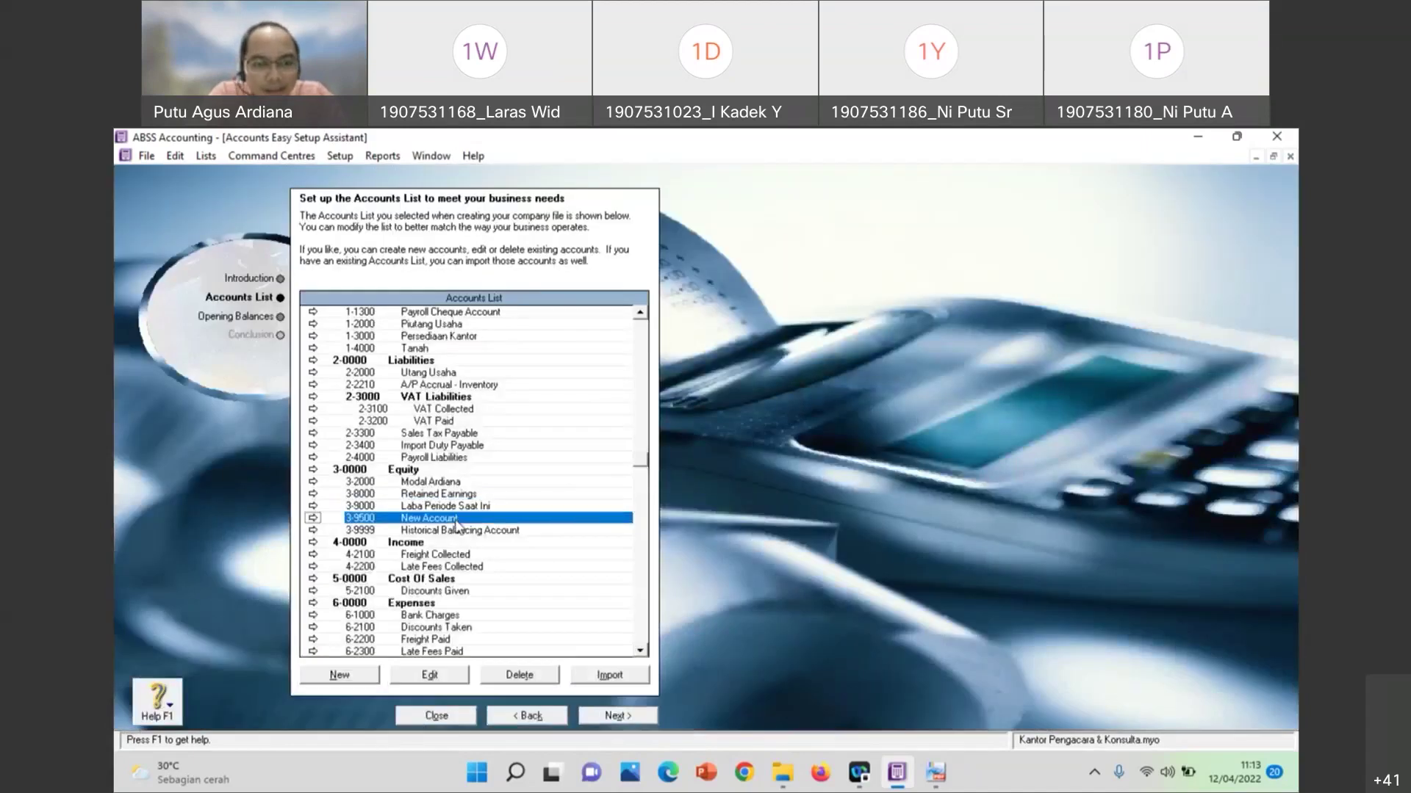
left_click(426, 673)
left_click(409, 323)
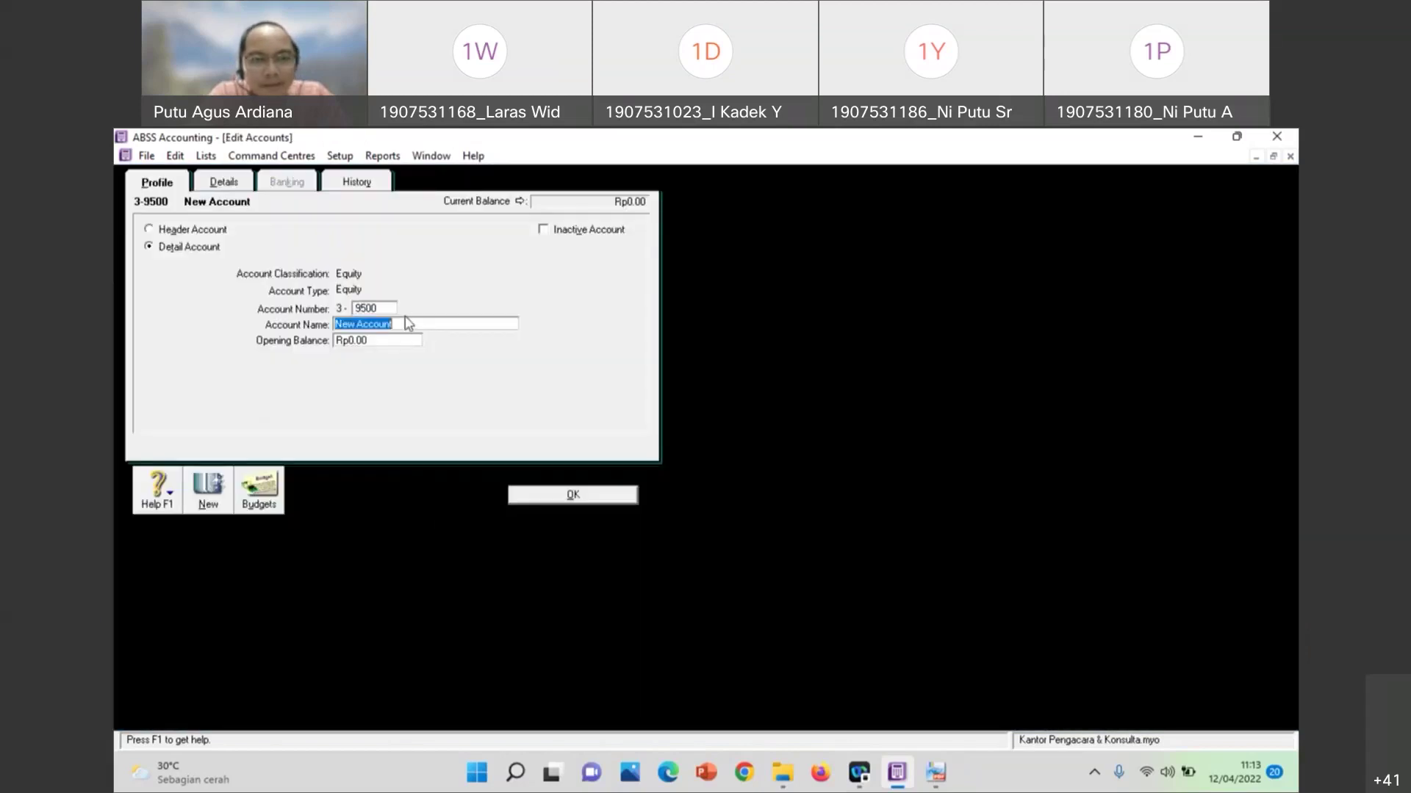
type("Prive ")
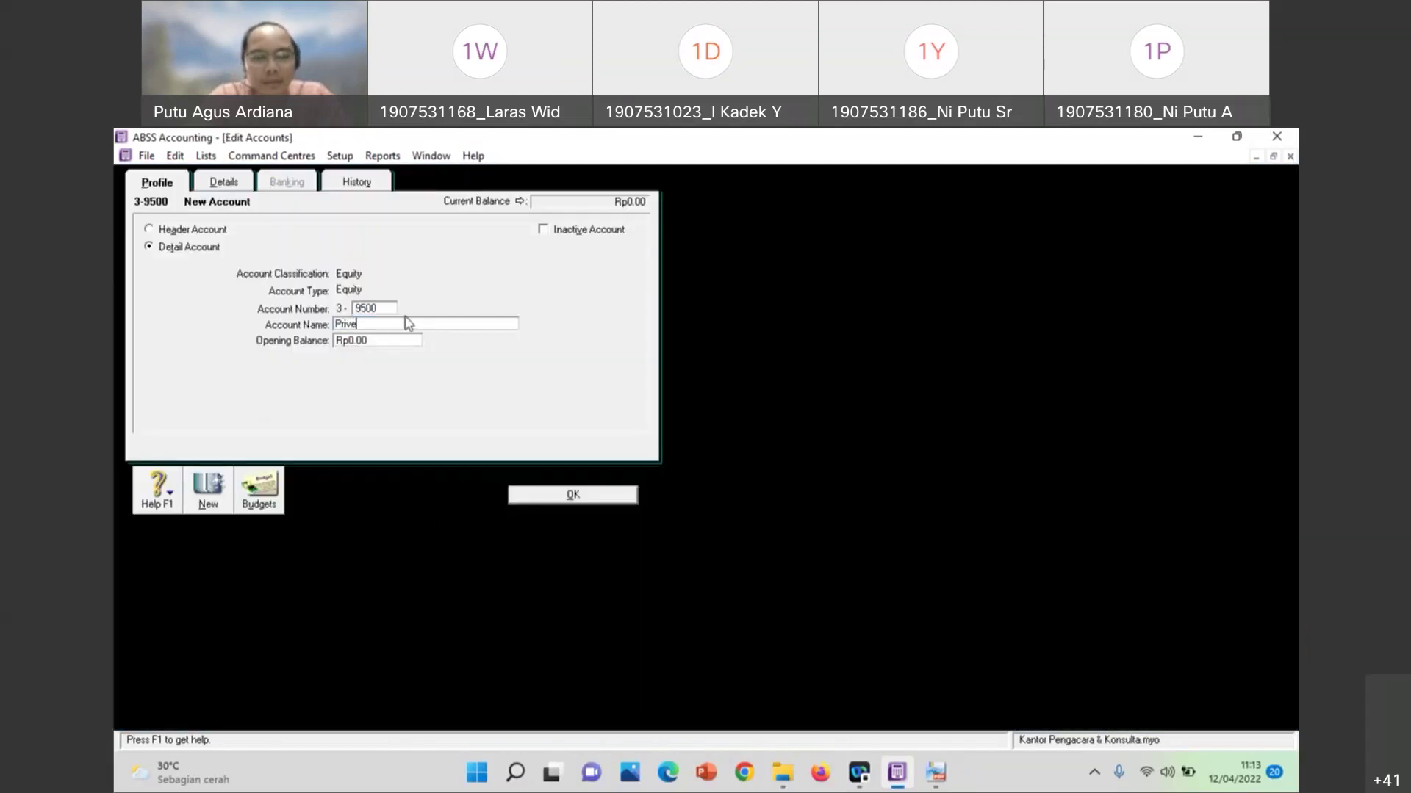
type("Ardiana")
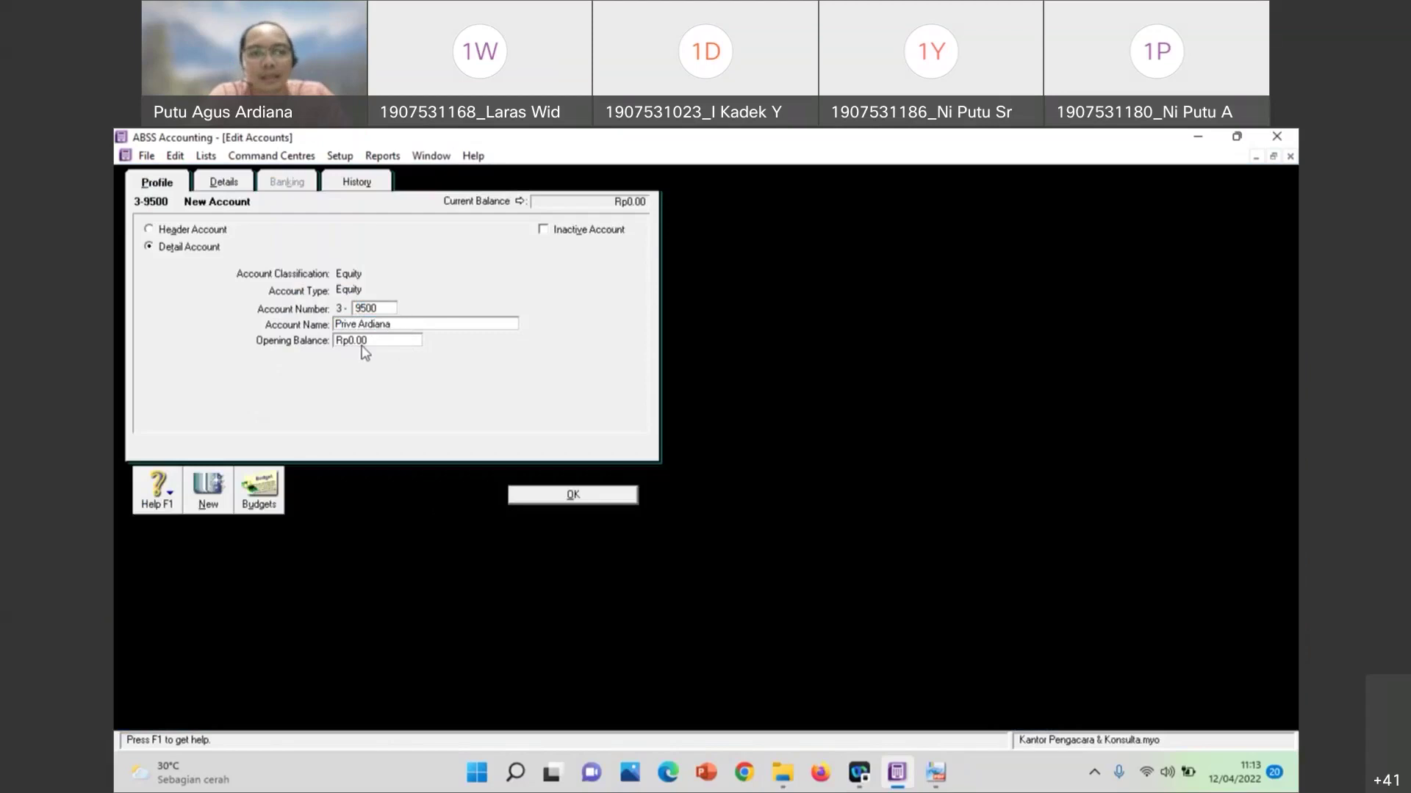
left_click(523, 497)
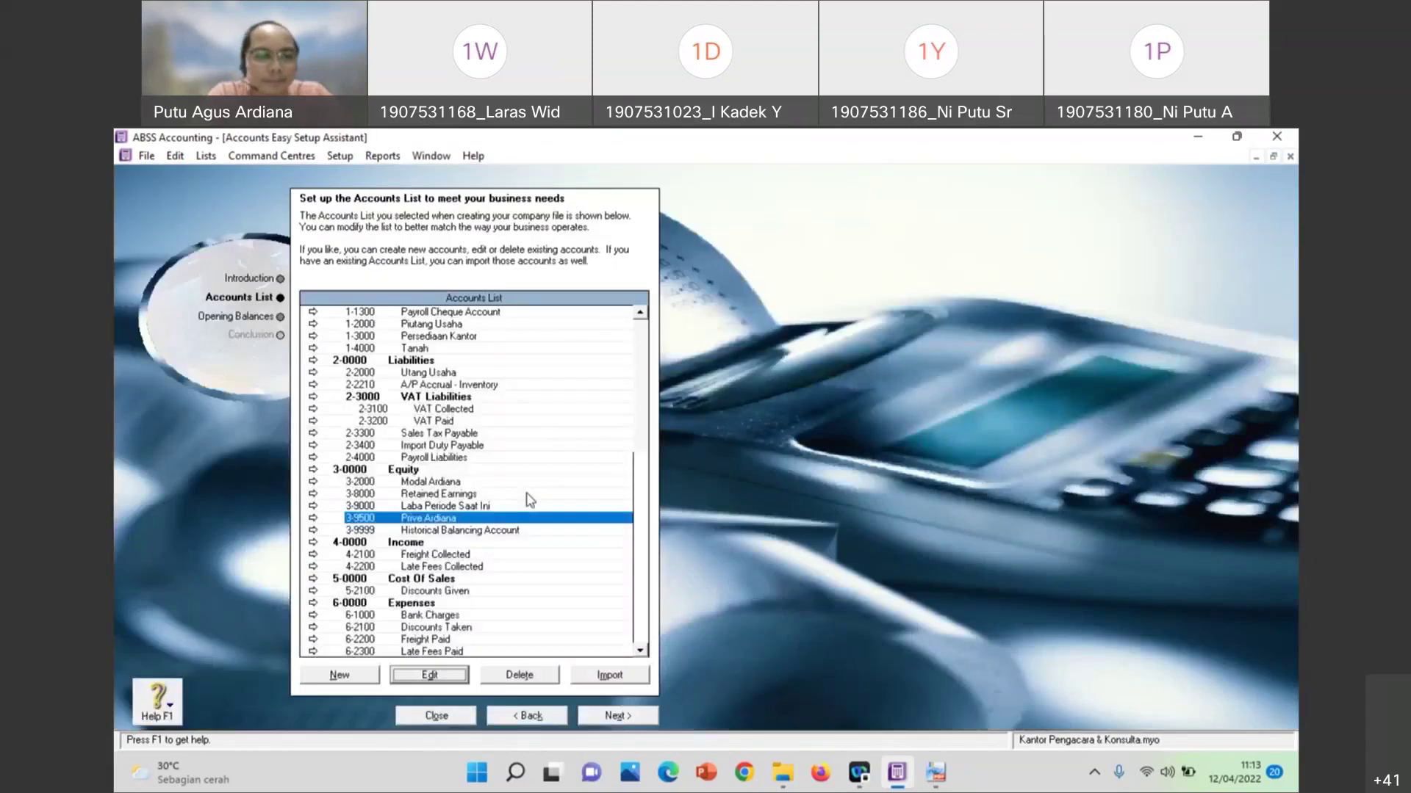
Mark account 3-9999 Historical Balancing Account as inactive and save it
left_click(471, 532)
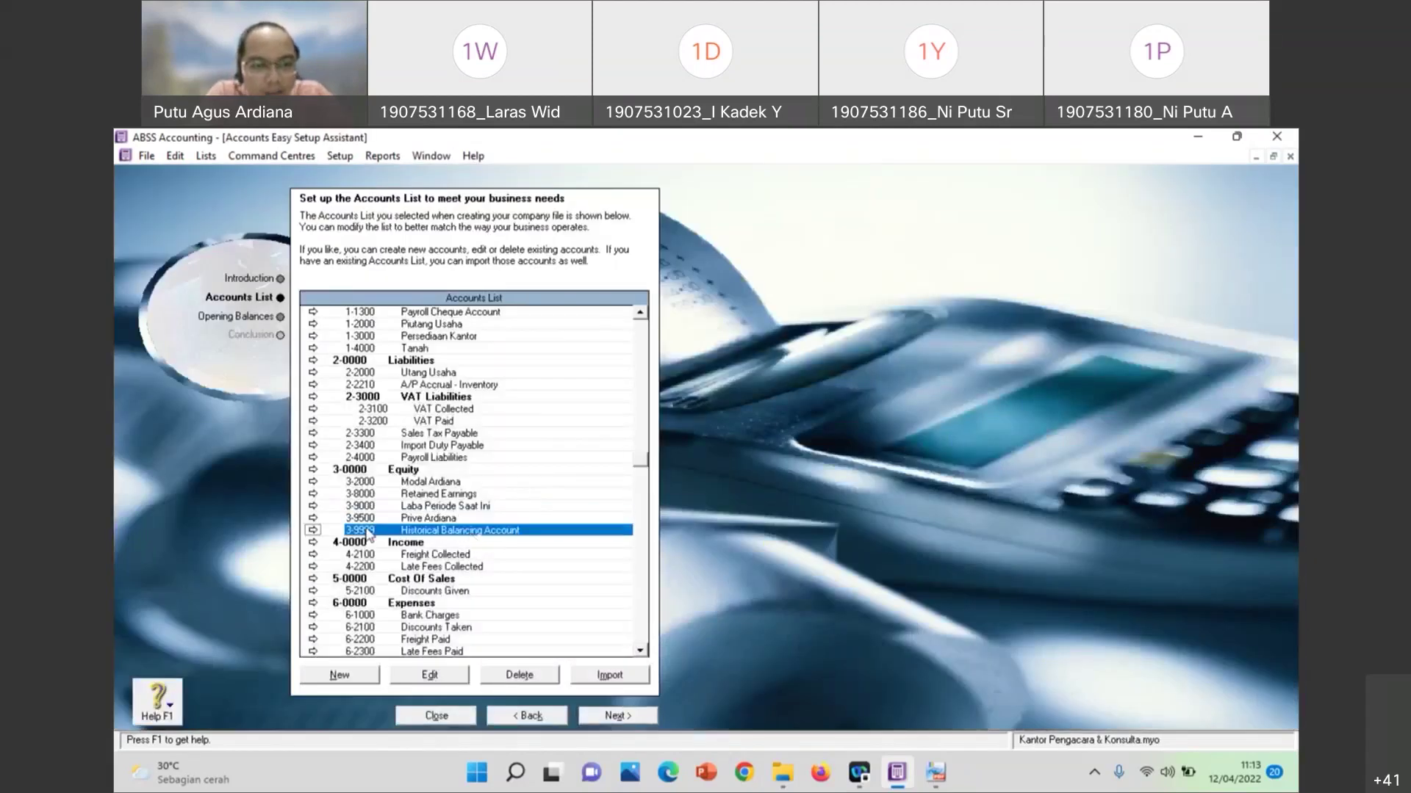
double_click(417, 531)
left_click(543, 230)
left_click(691, 503)
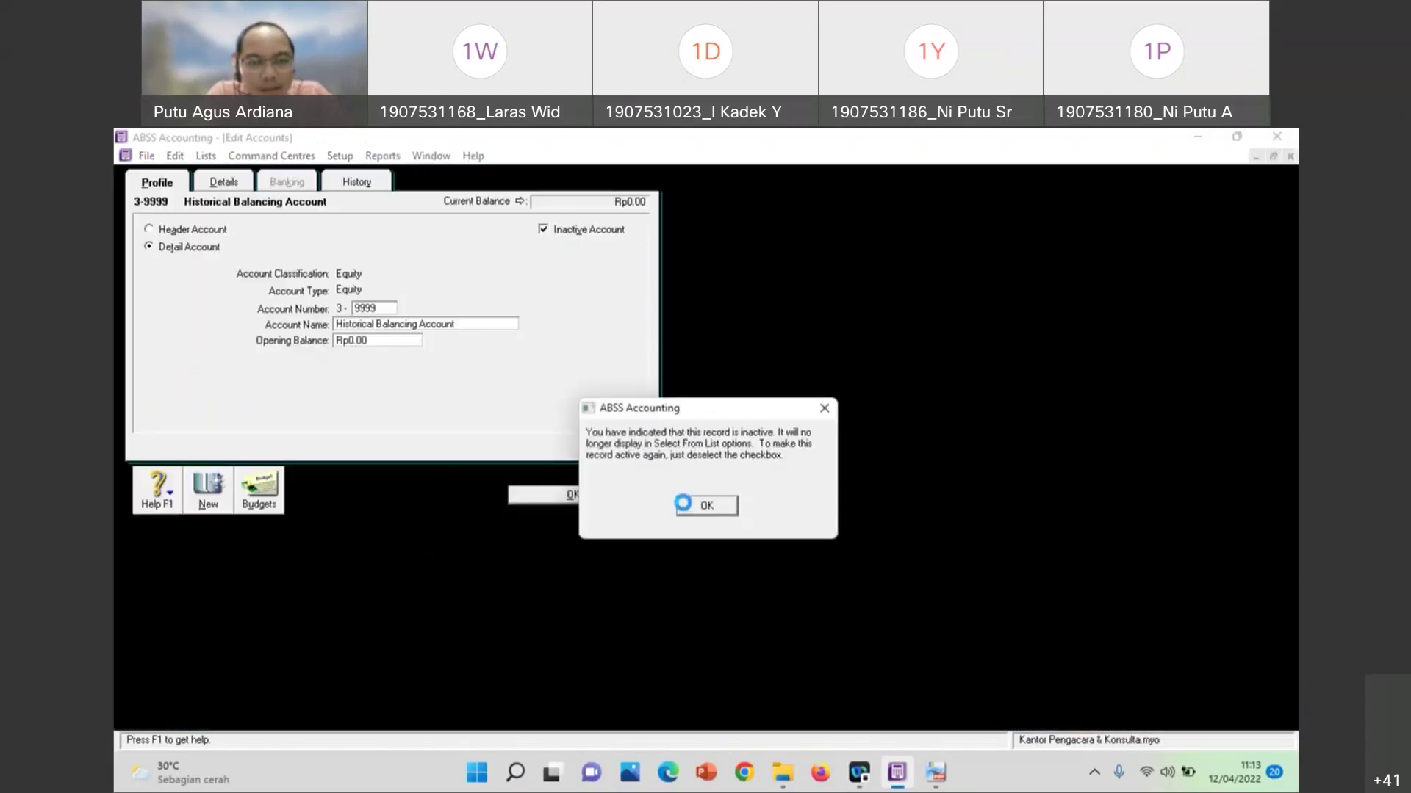
left_click(612, 501)
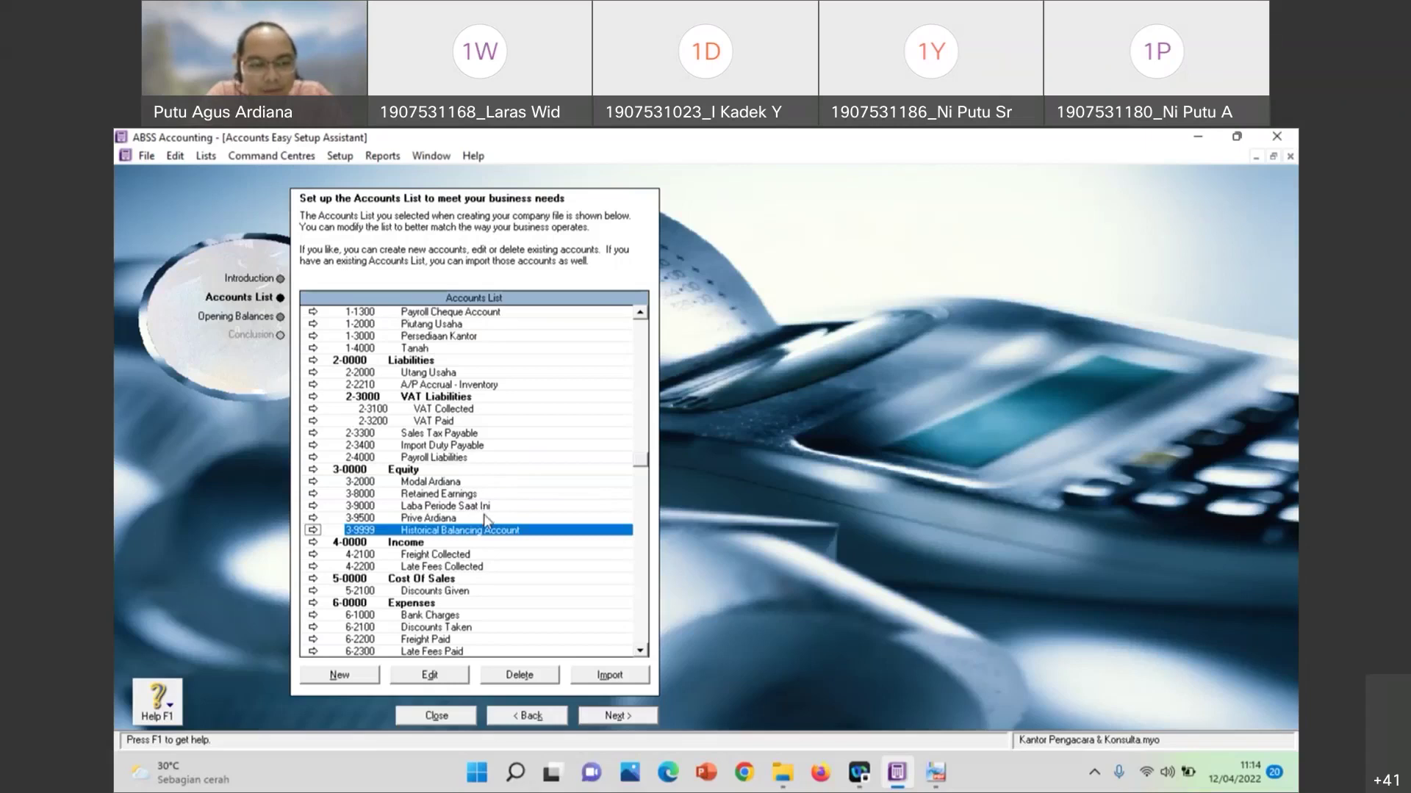
Rename account 3-9000 Laba Periode Saat Ini as Laba/Rugi Periode Saat Ini and save it
left_click(442, 509)
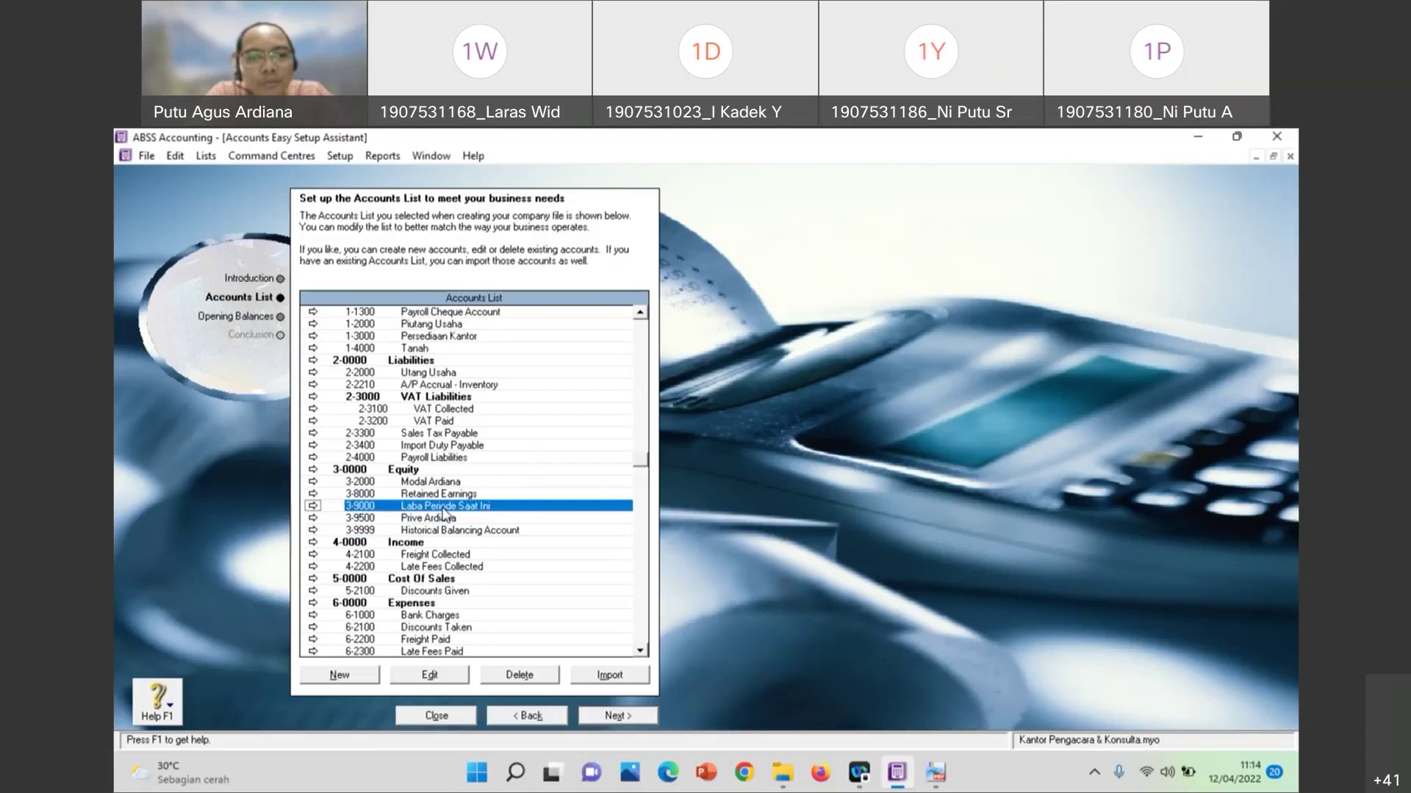
left_click(442, 678)
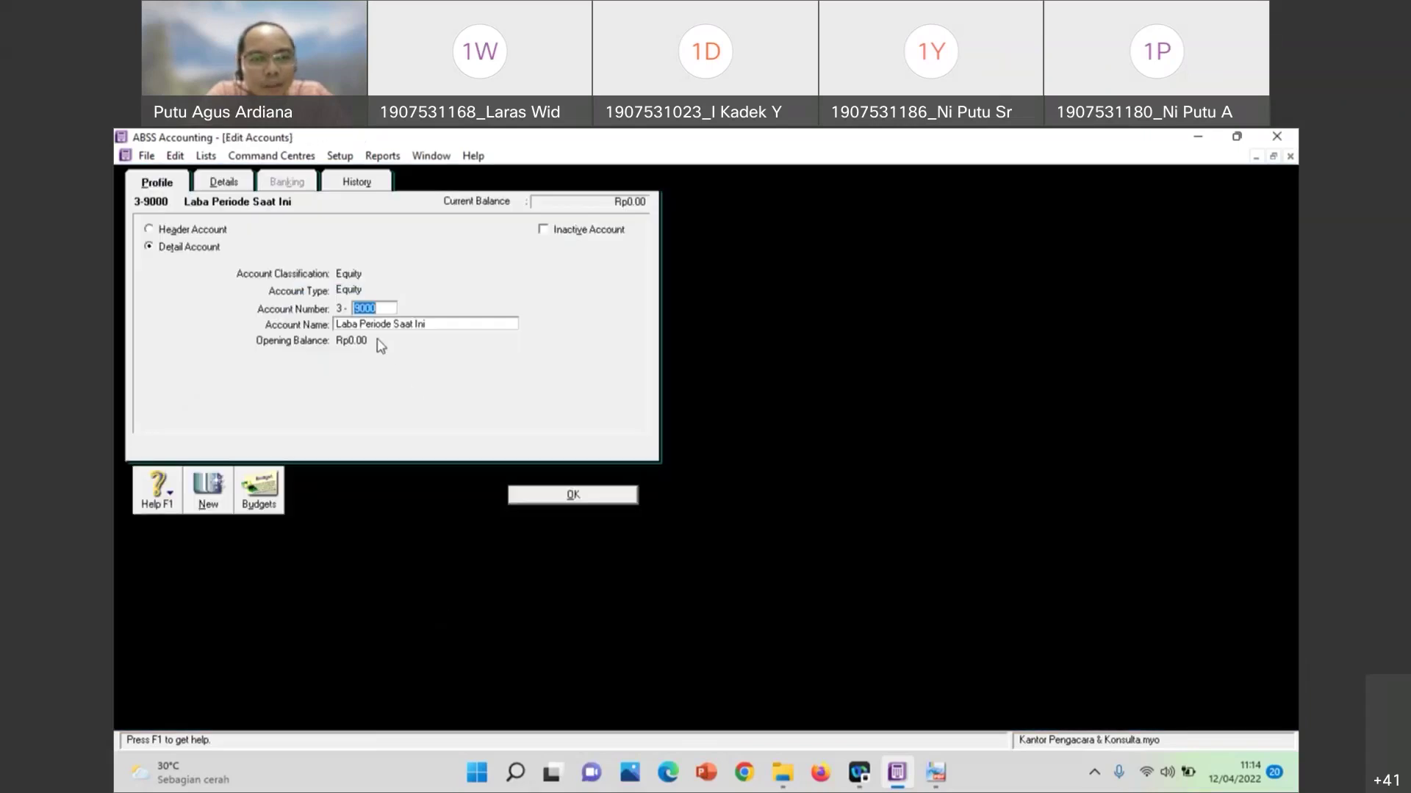
key("Tab")
key("Tab")
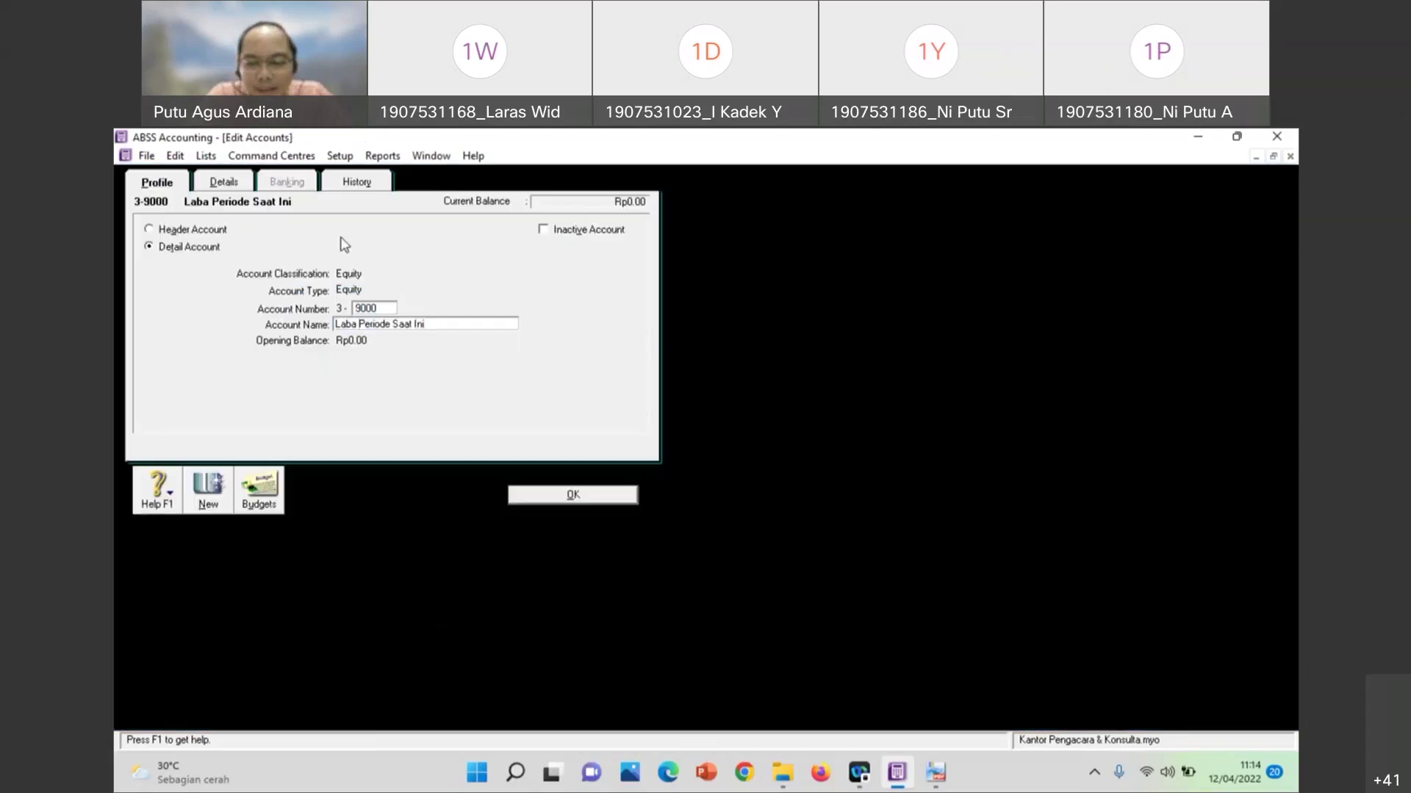
key("ctrl+Left")
key("ctrl+Left")
key("ctrl+Left")
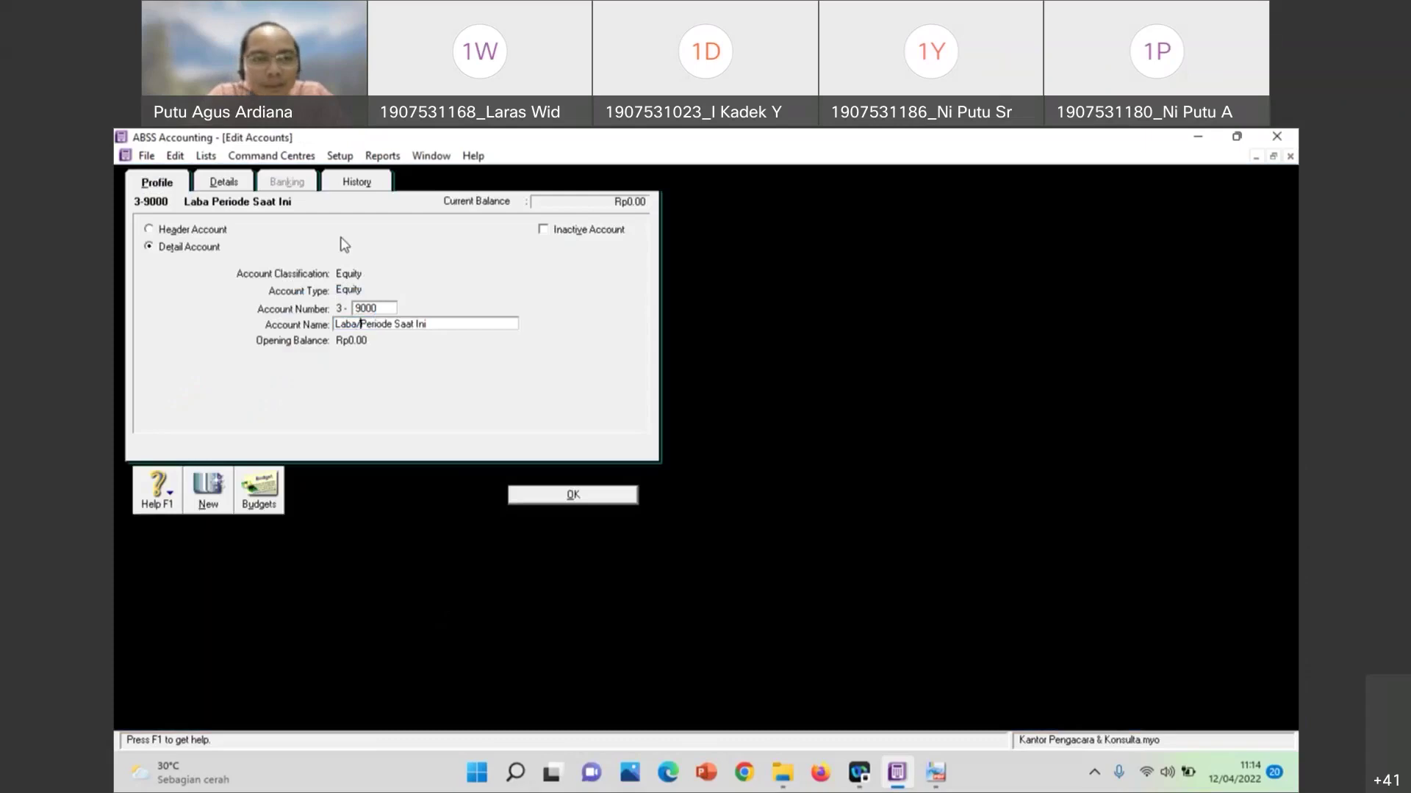
type("/Rugi")
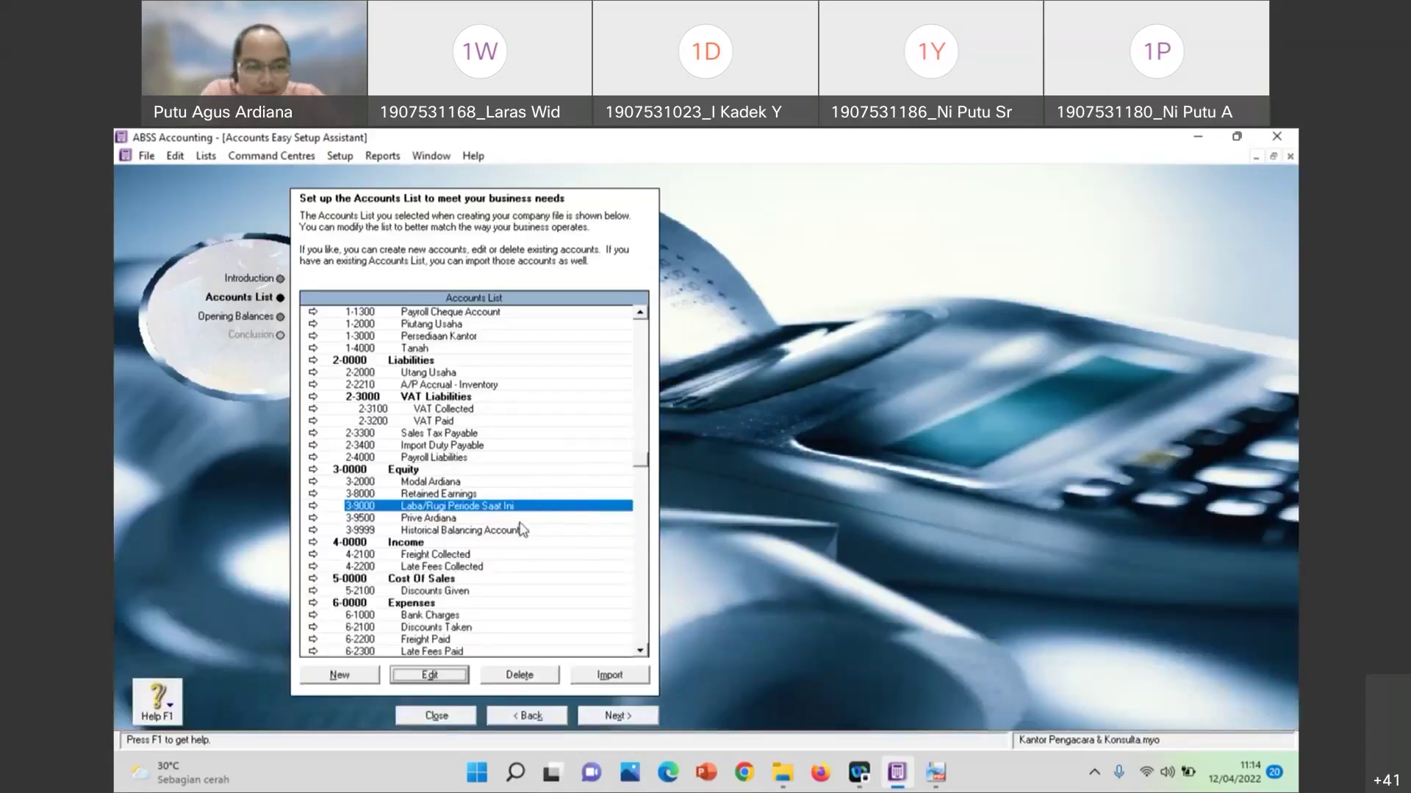
Consult the July transactions in the exam PDF and rename income account 4-2100 Freight Collected as Pendapatan Jasa
scroll(500, 540, "down", 1)
scroll(499, 540, "down", 1)
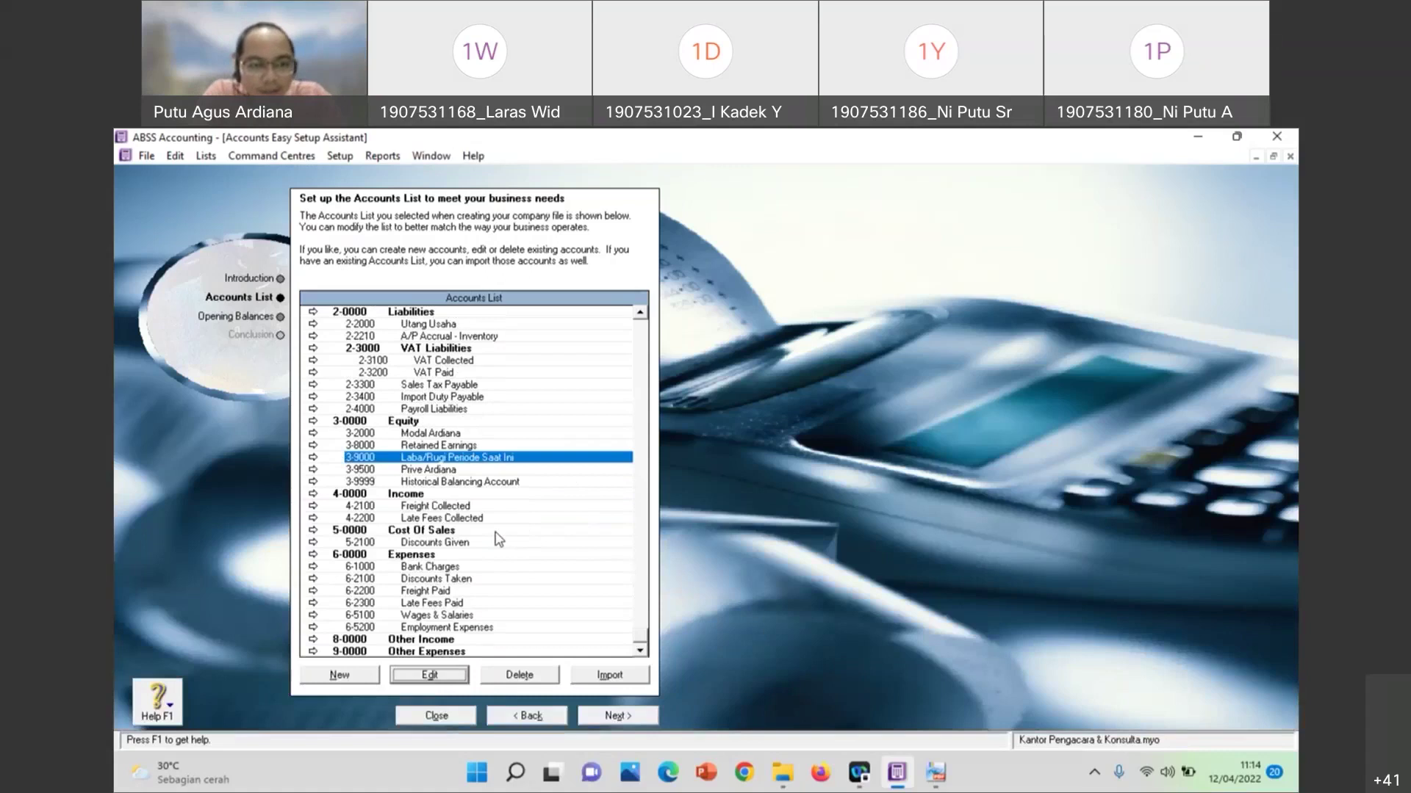
left_click(936, 773)
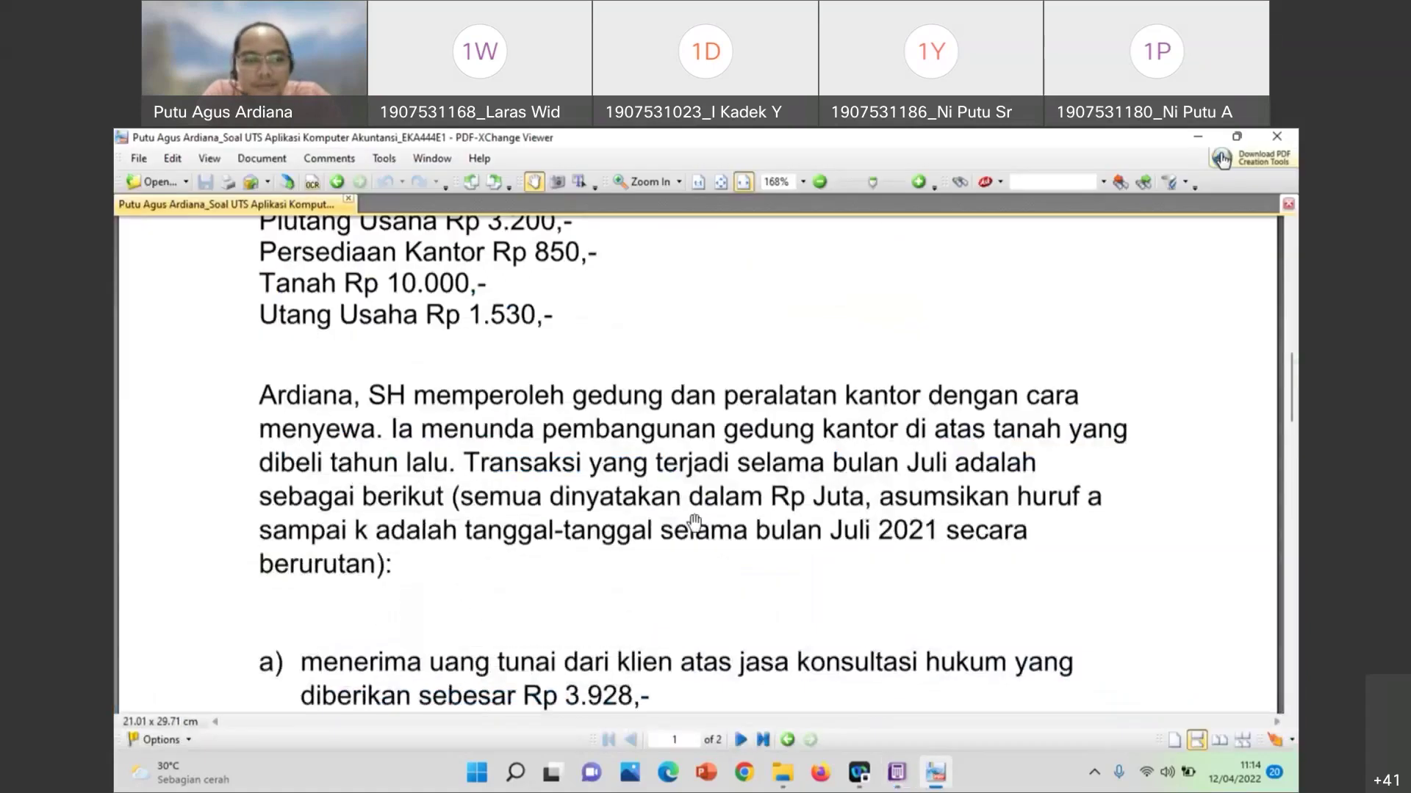
scroll(694, 522, "down", 3)
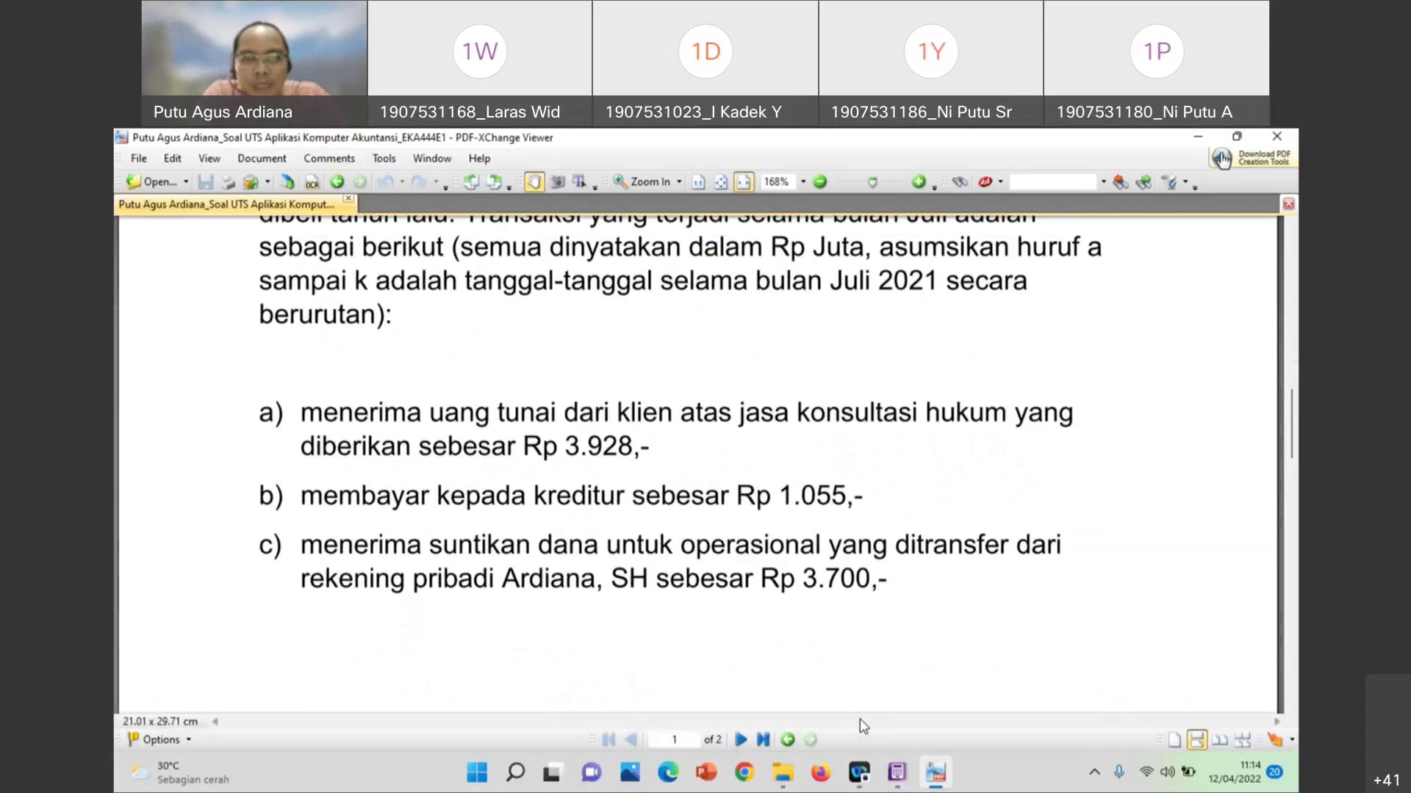
left_click(896, 773)
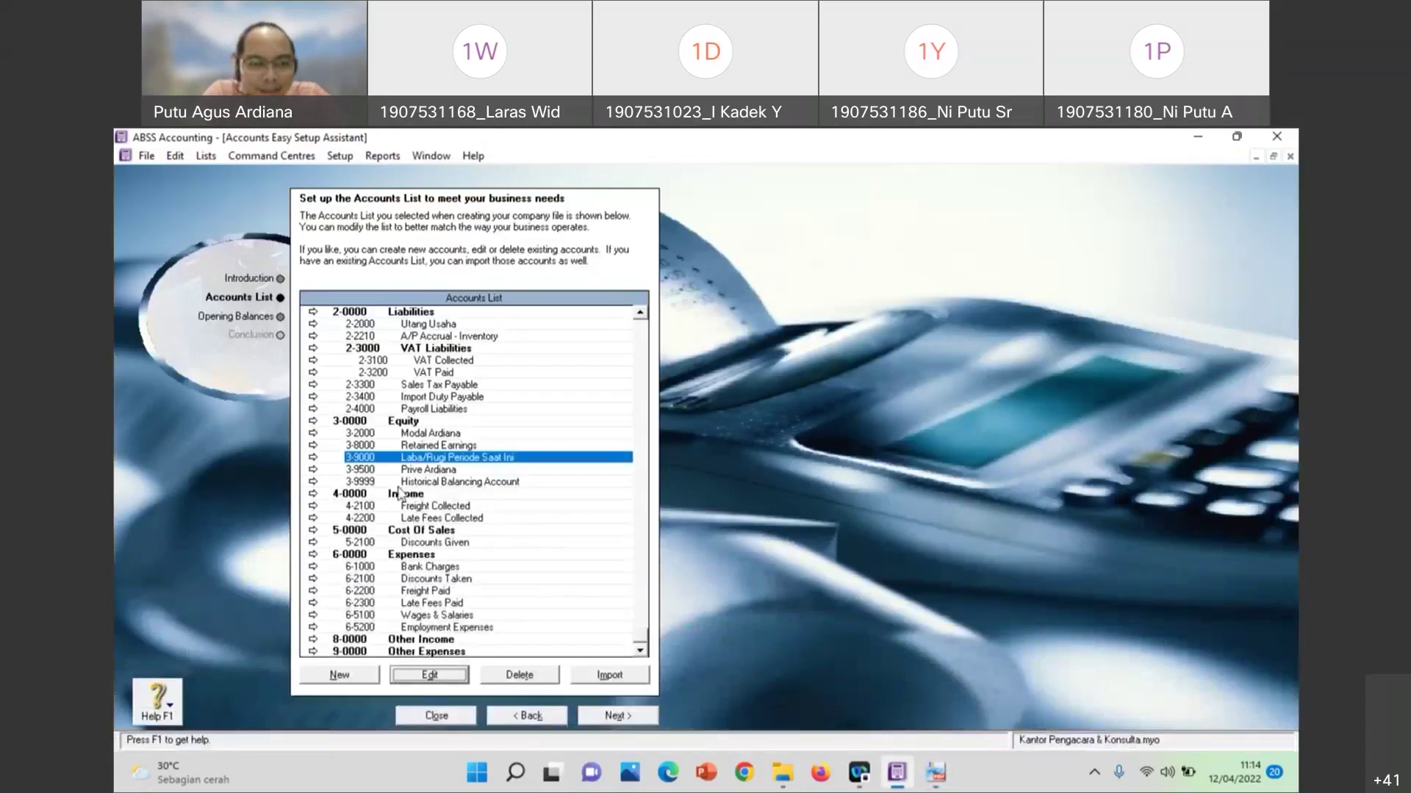
left_click(313, 507)
key("Tab")
type("Pendapa")
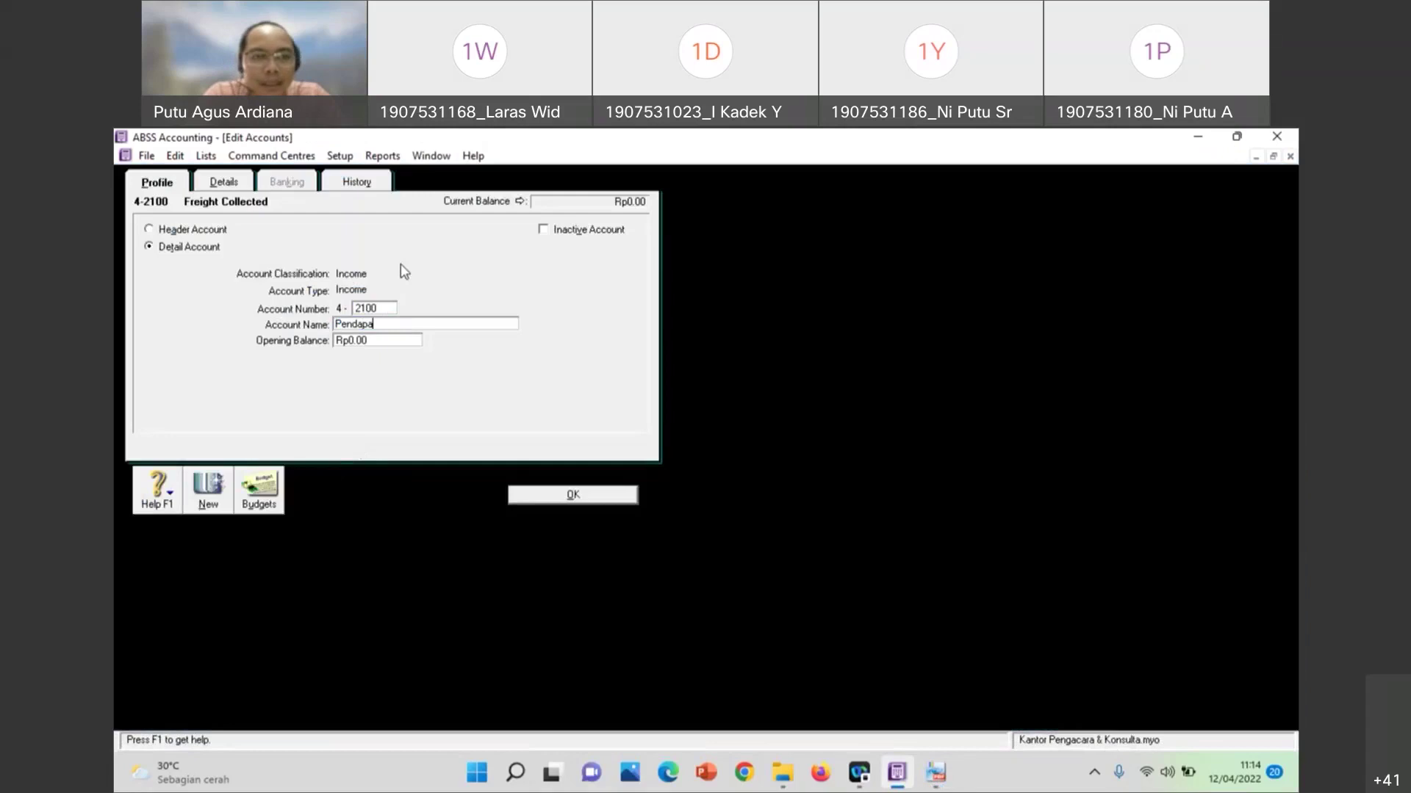
type("tan Jasa")
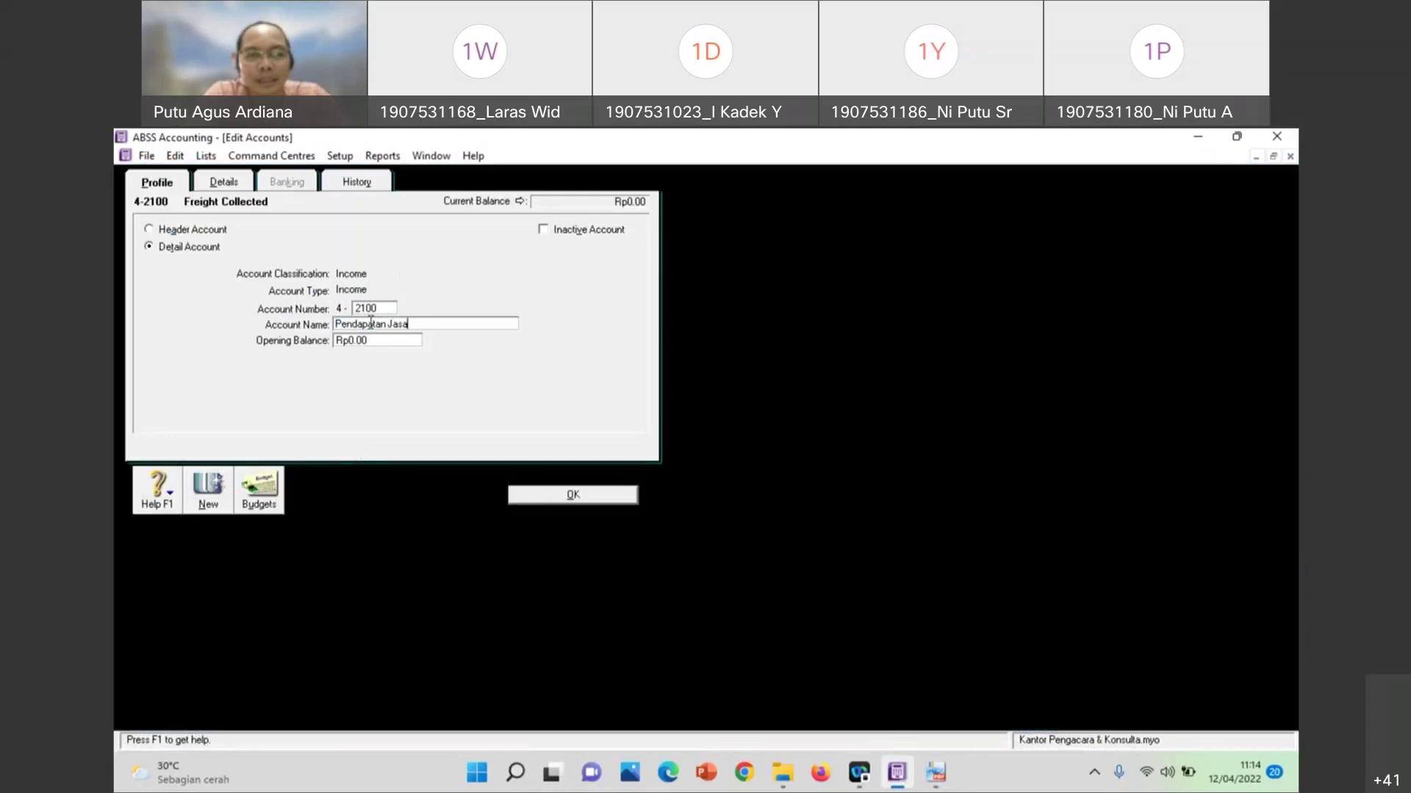
left_click(588, 502)
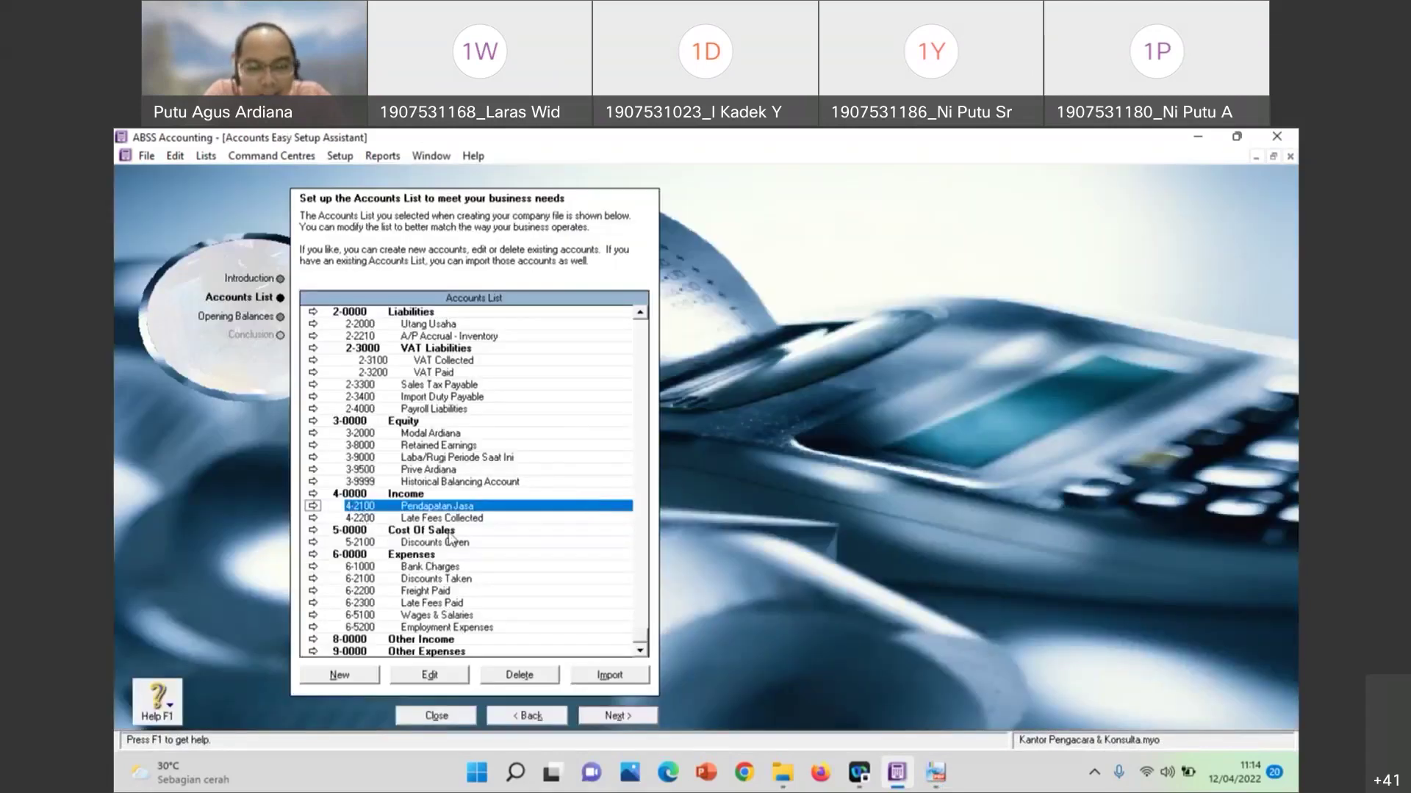
Review the lettered July transactions on both pages of the exam PDF for the accounts they require
left_click(935, 771)
scroll(668, 585, "down", 2)
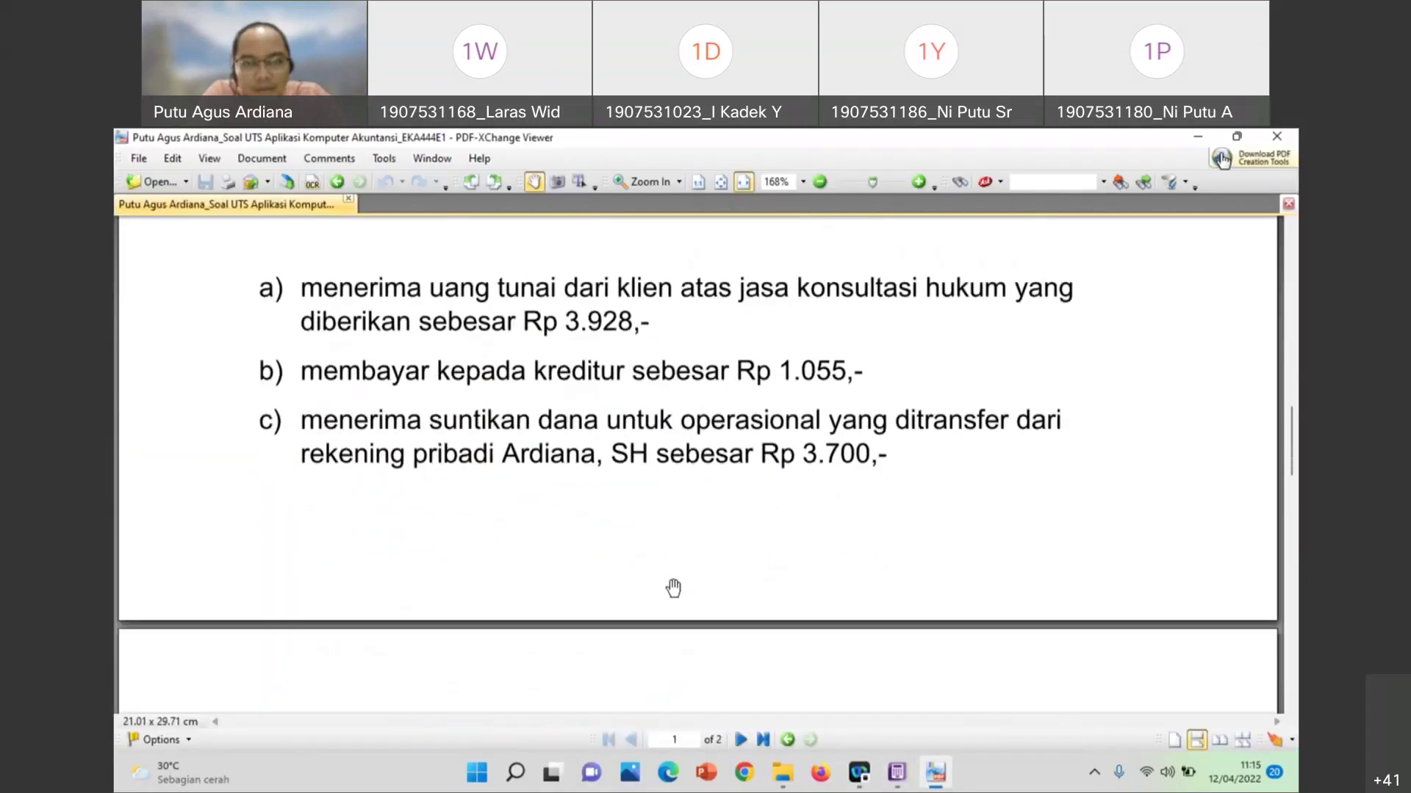
scroll(691, 588, "down", 1)
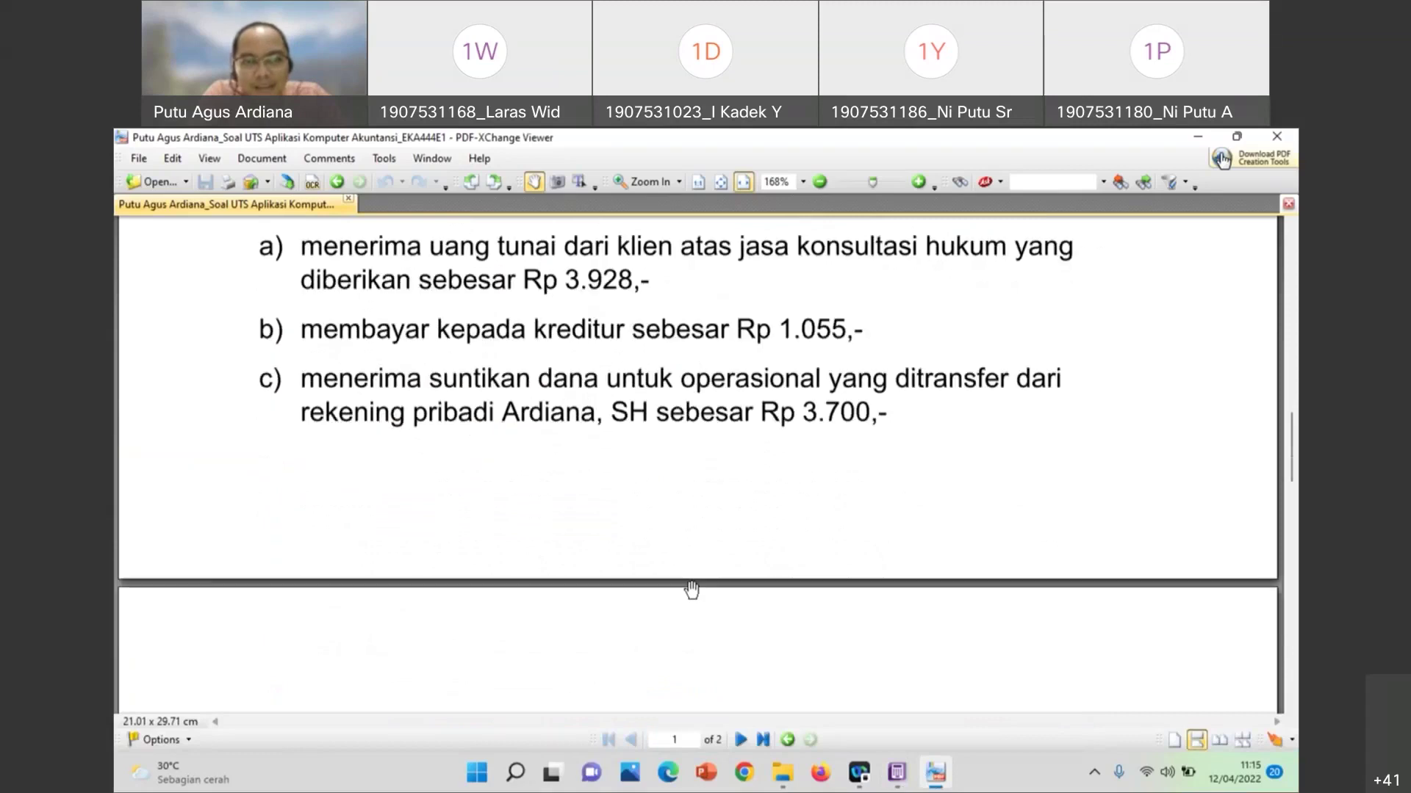
scroll(692, 590, "down", 10)
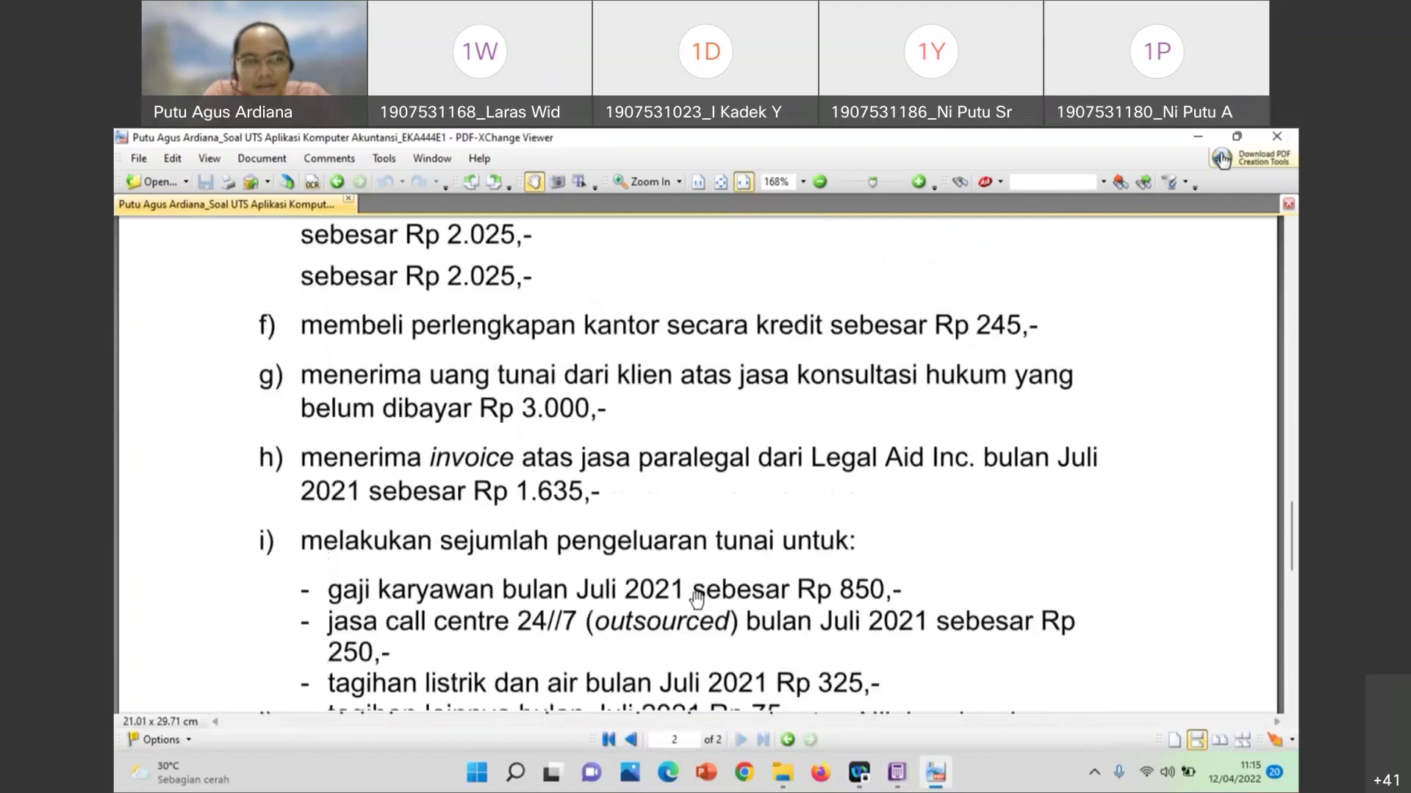
scroll(695, 598, "up", 1)
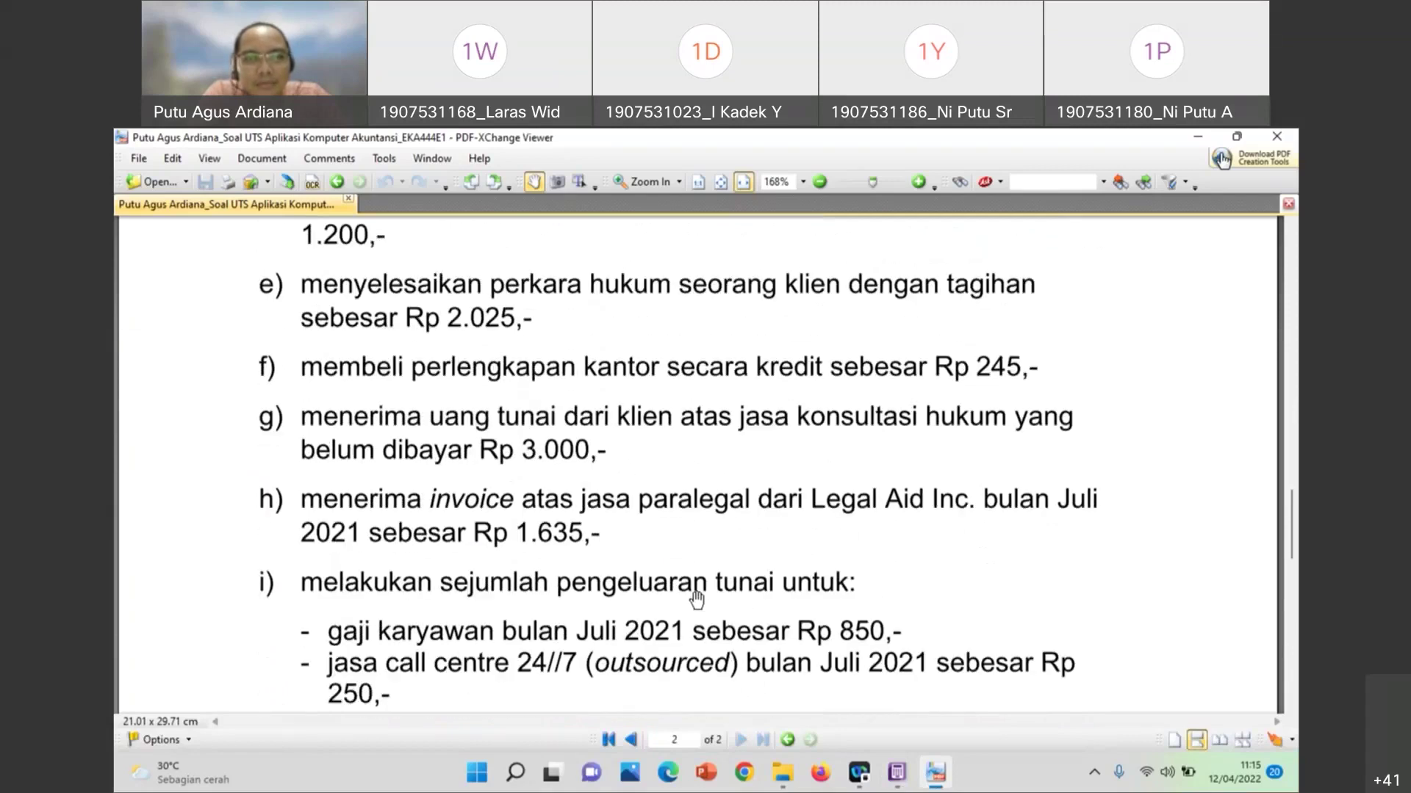
scroll(694, 598, "up", 12)
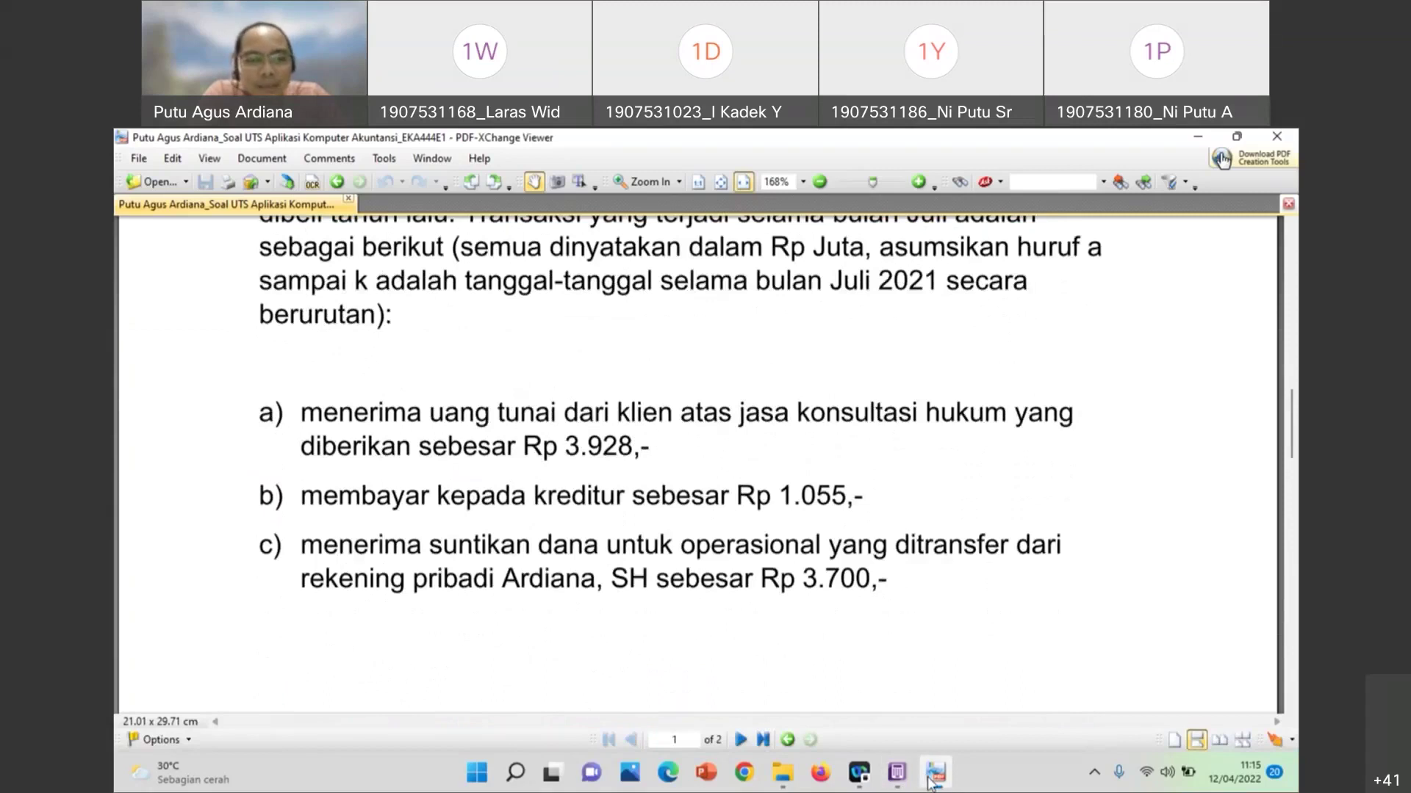
left_click(930, 781)
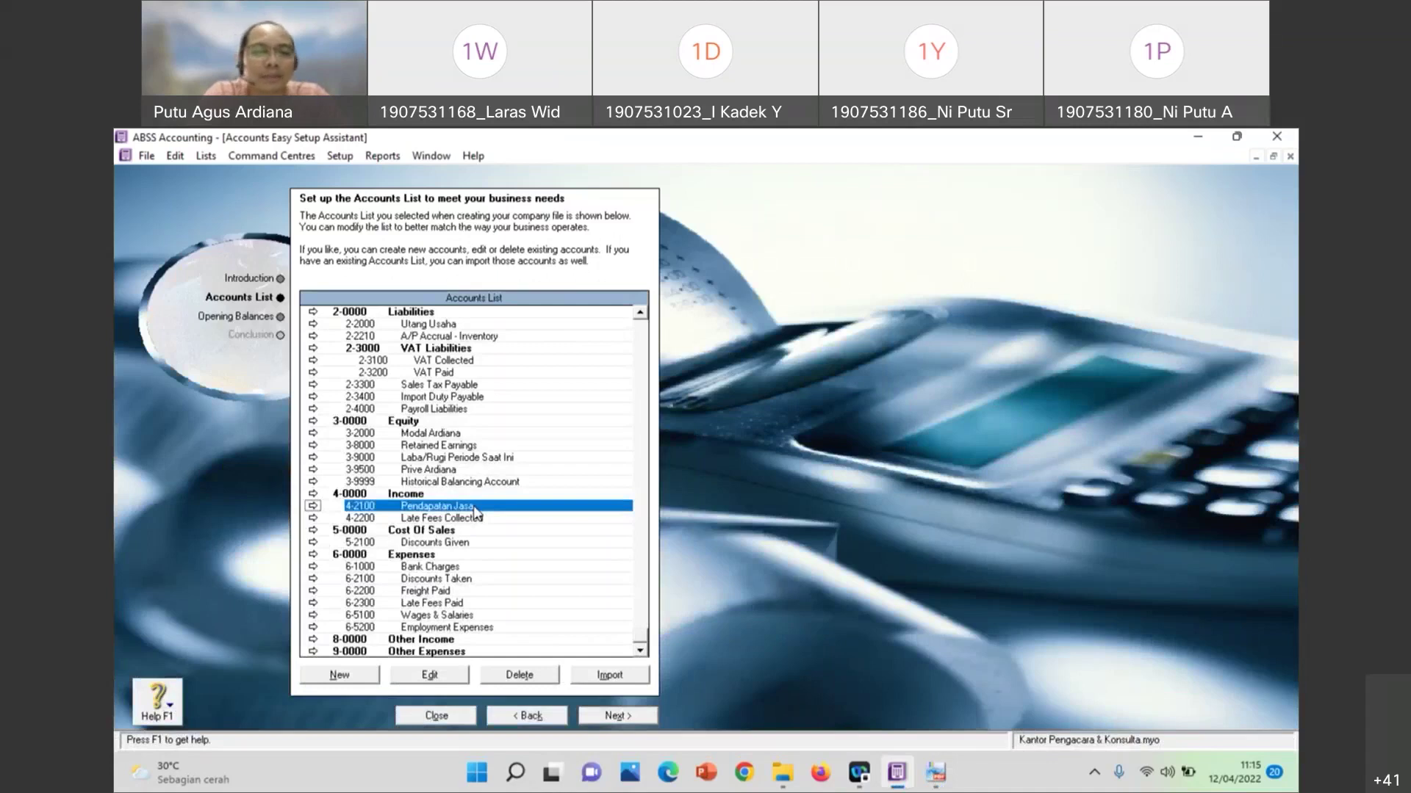
Mark income account 4-2200 Late Fees Collected as inactive and save it
left_click(313, 519)
left_click(592, 231)
left_click(704, 504)
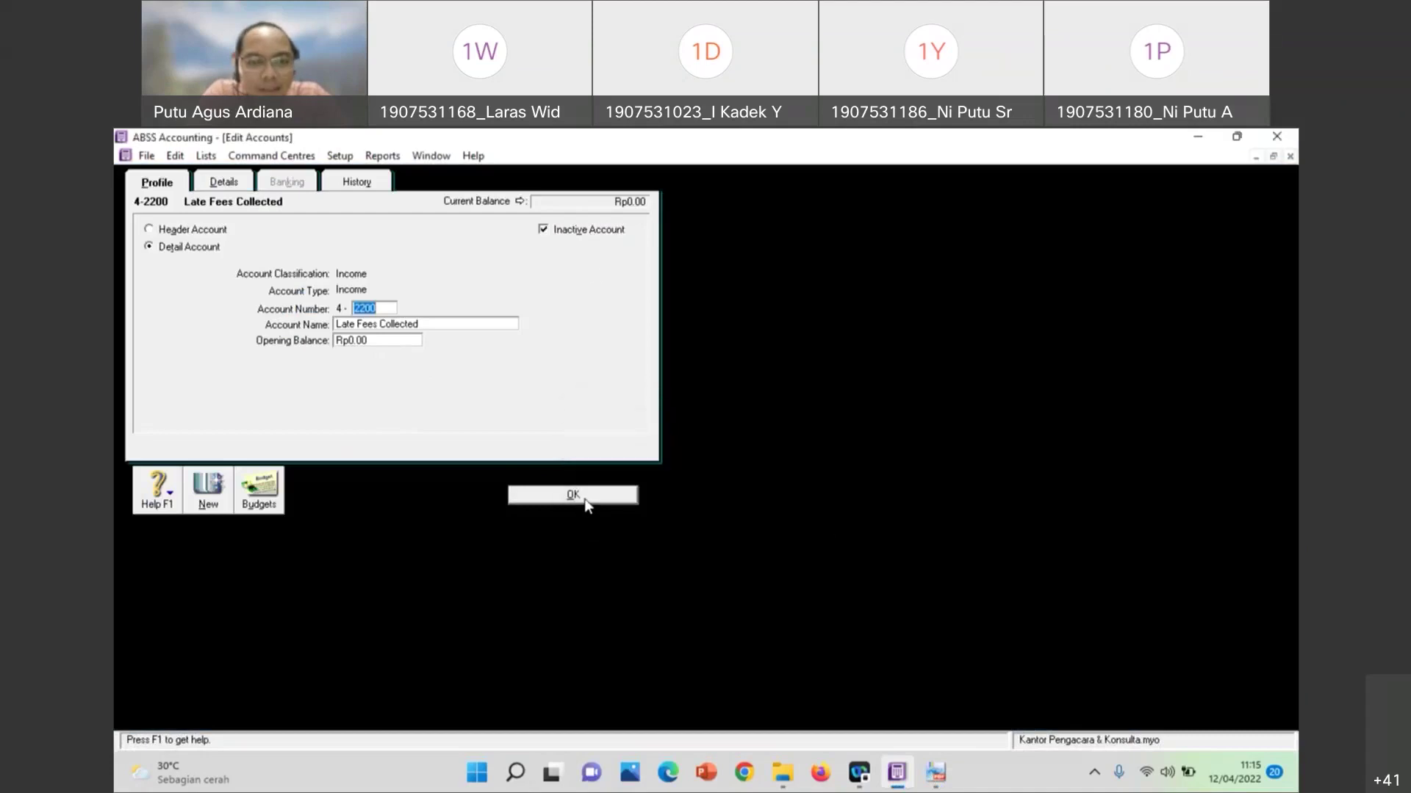
left_click(587, 502)
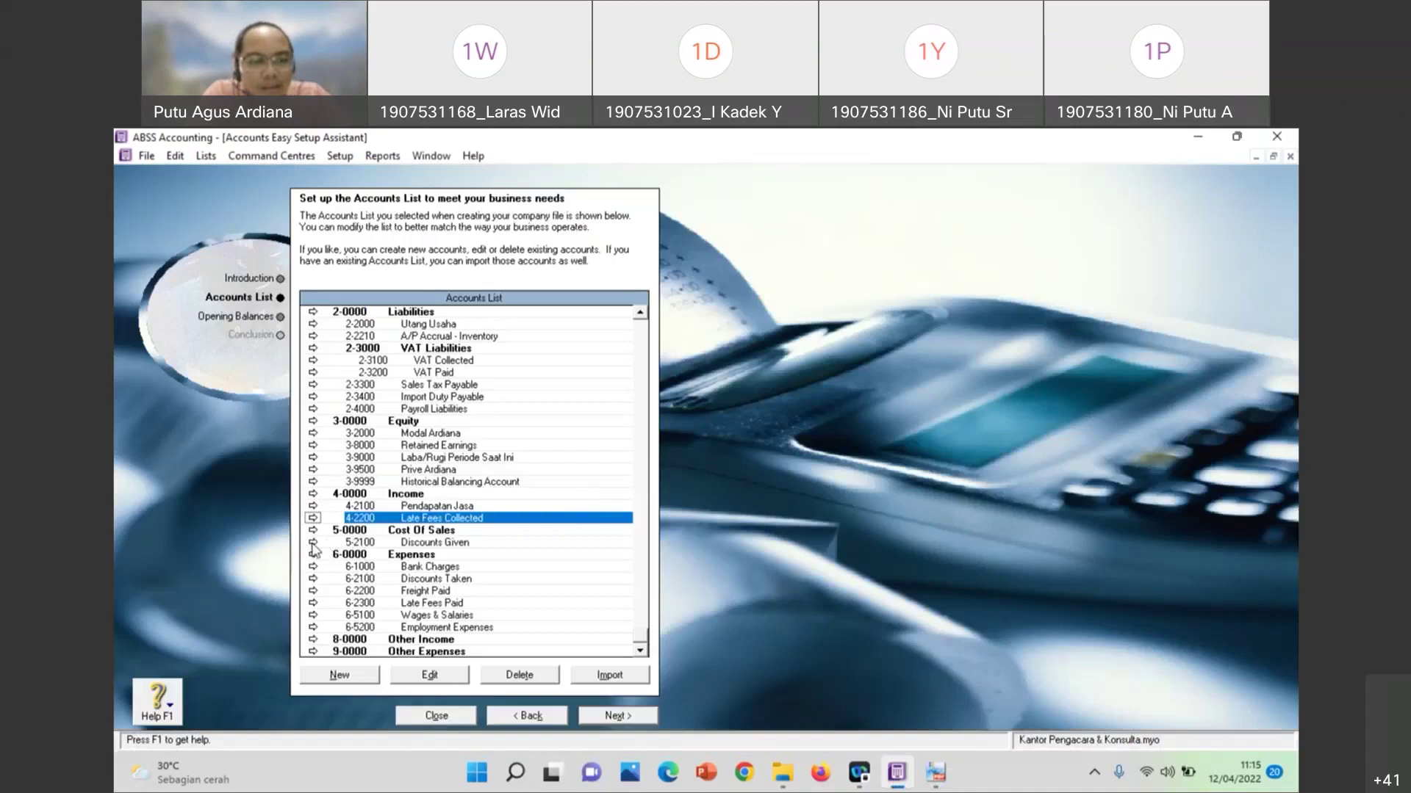
Recheck transactions d to i in the exam PDF and the inactive setting of account 4-2200 Late Fees Collected
left_click(936, 772)
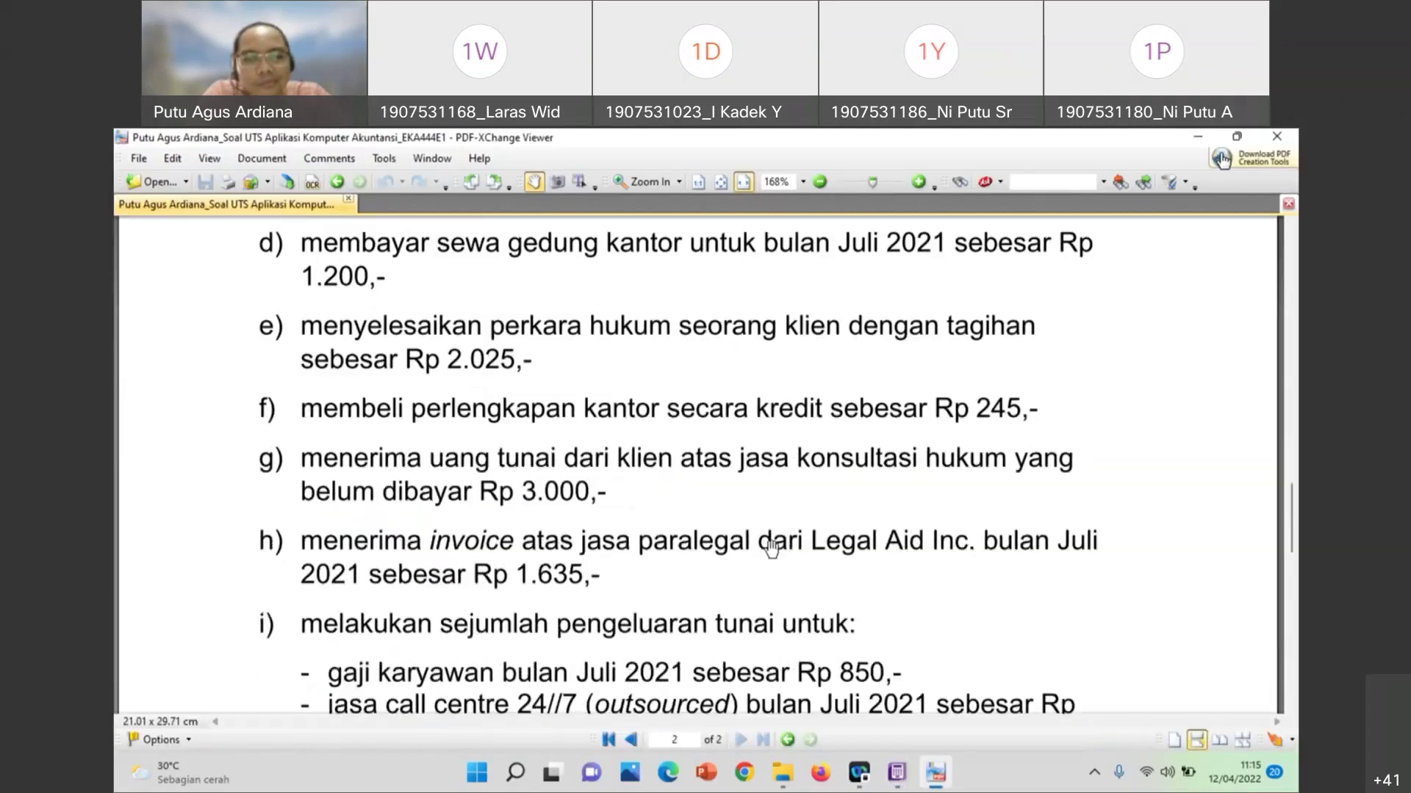
scroll(770, 548, "down", 5)
scroll(769, 547, "up", 4)
scroll(769, 548, "up", 1)
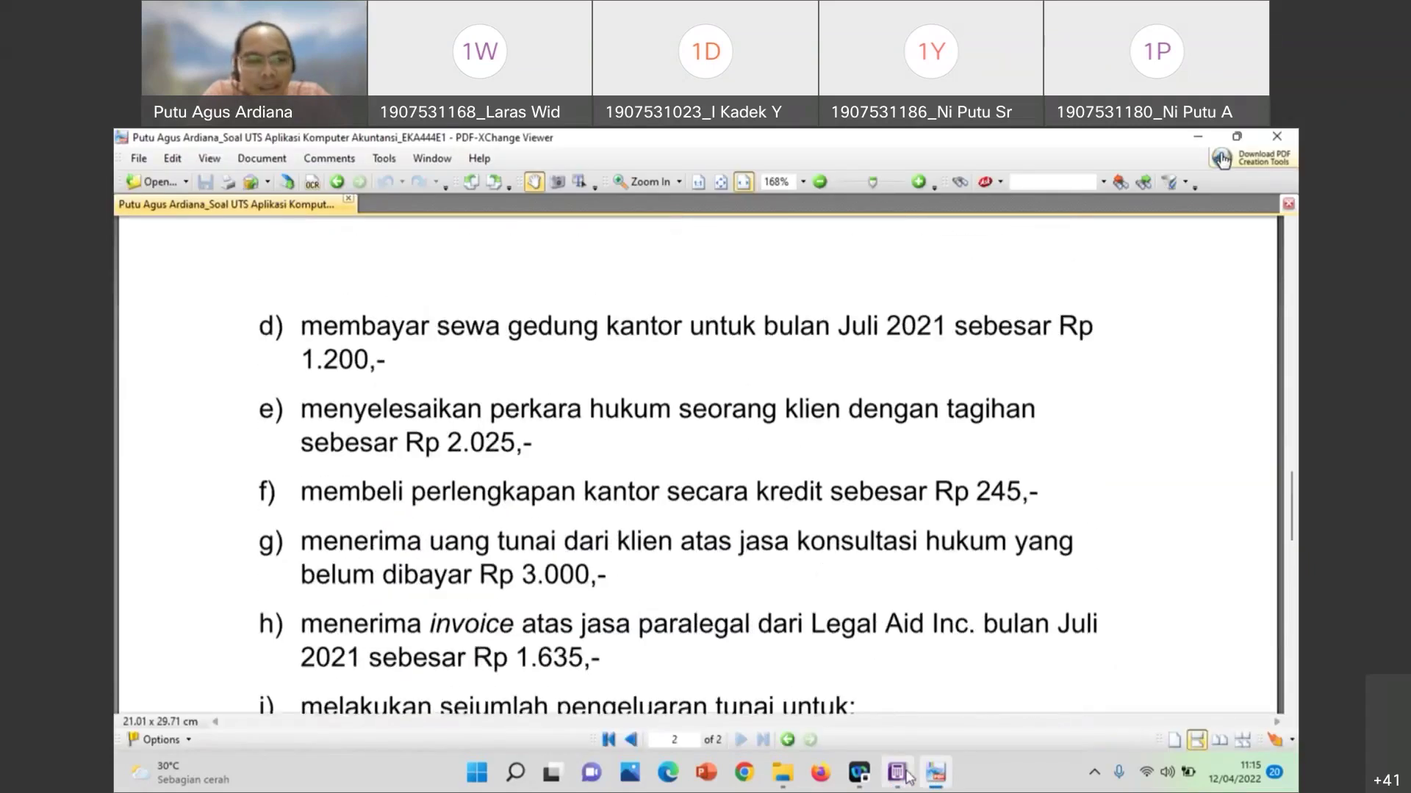
left_click(897, 772)
left_click(313, 519)
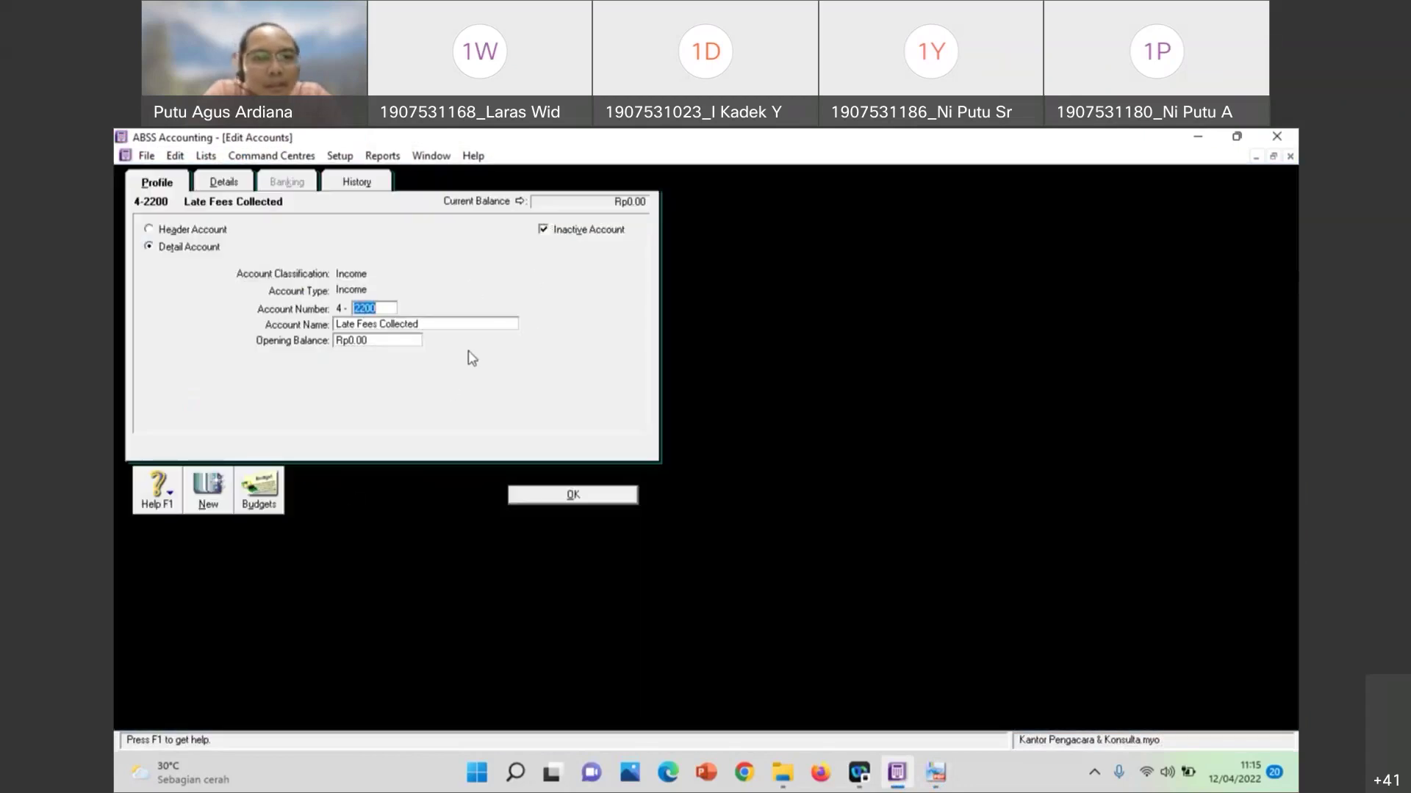
left_click(568, 500)
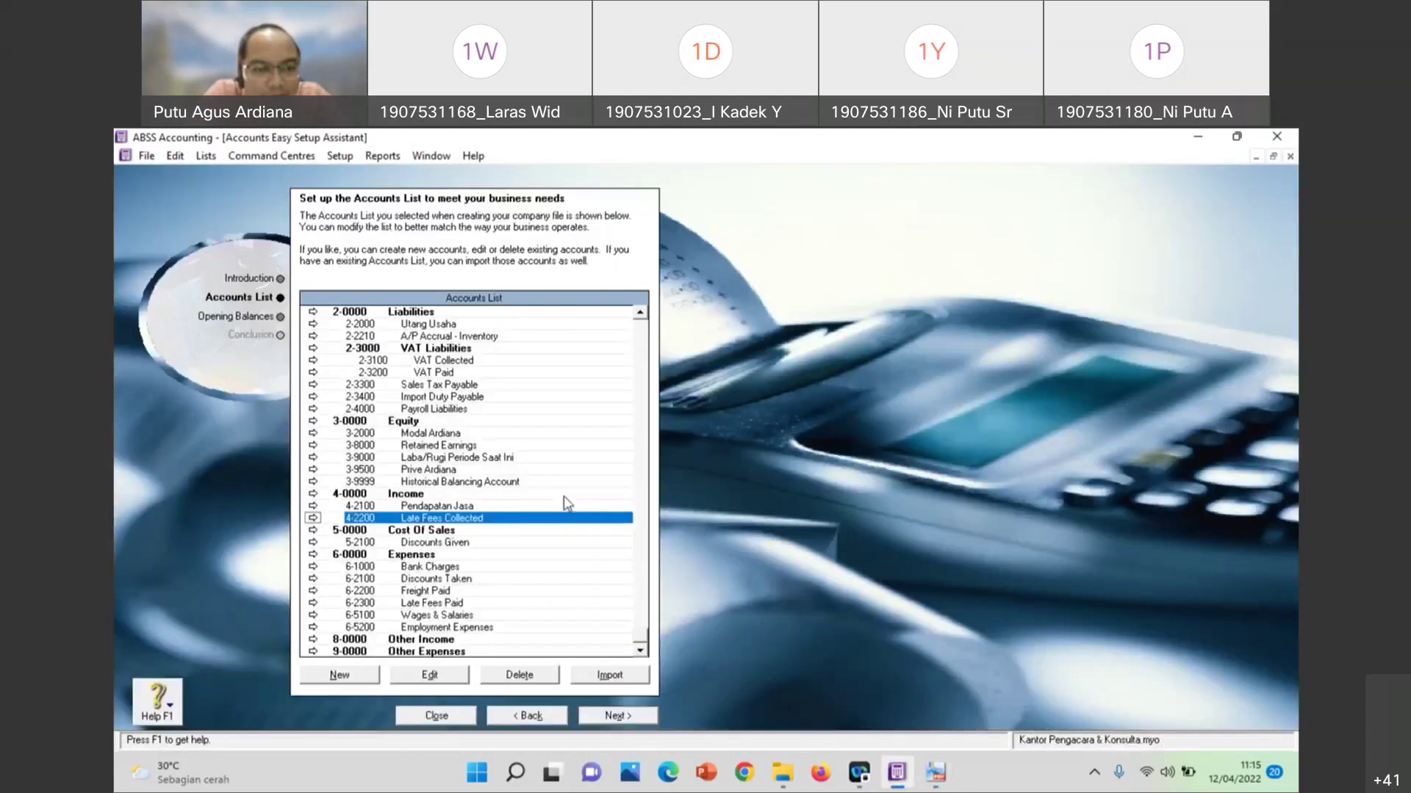
Mark cost of sales account 5-2100 Discounts Given as inactive and save it
left_click(314, 542)
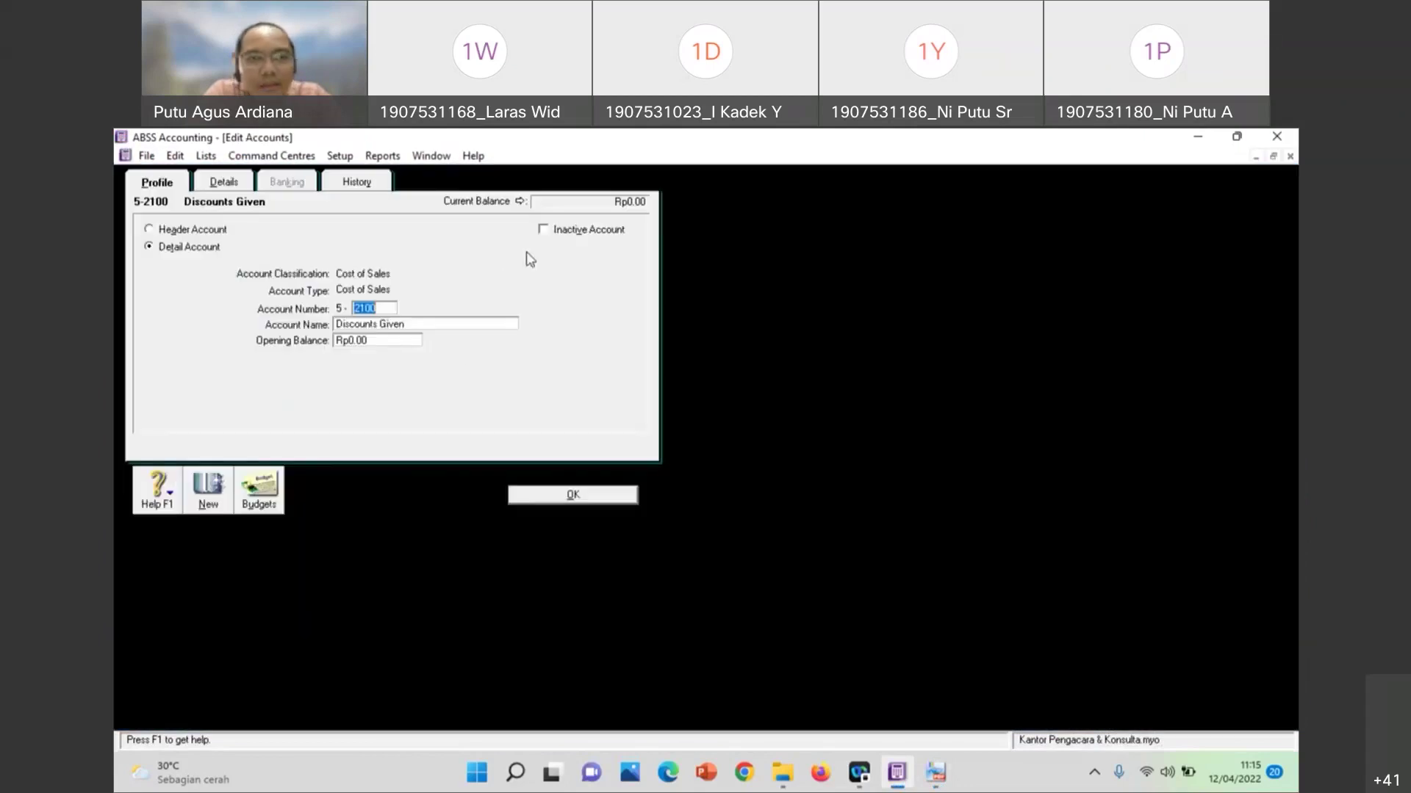
left_click(544, 230)
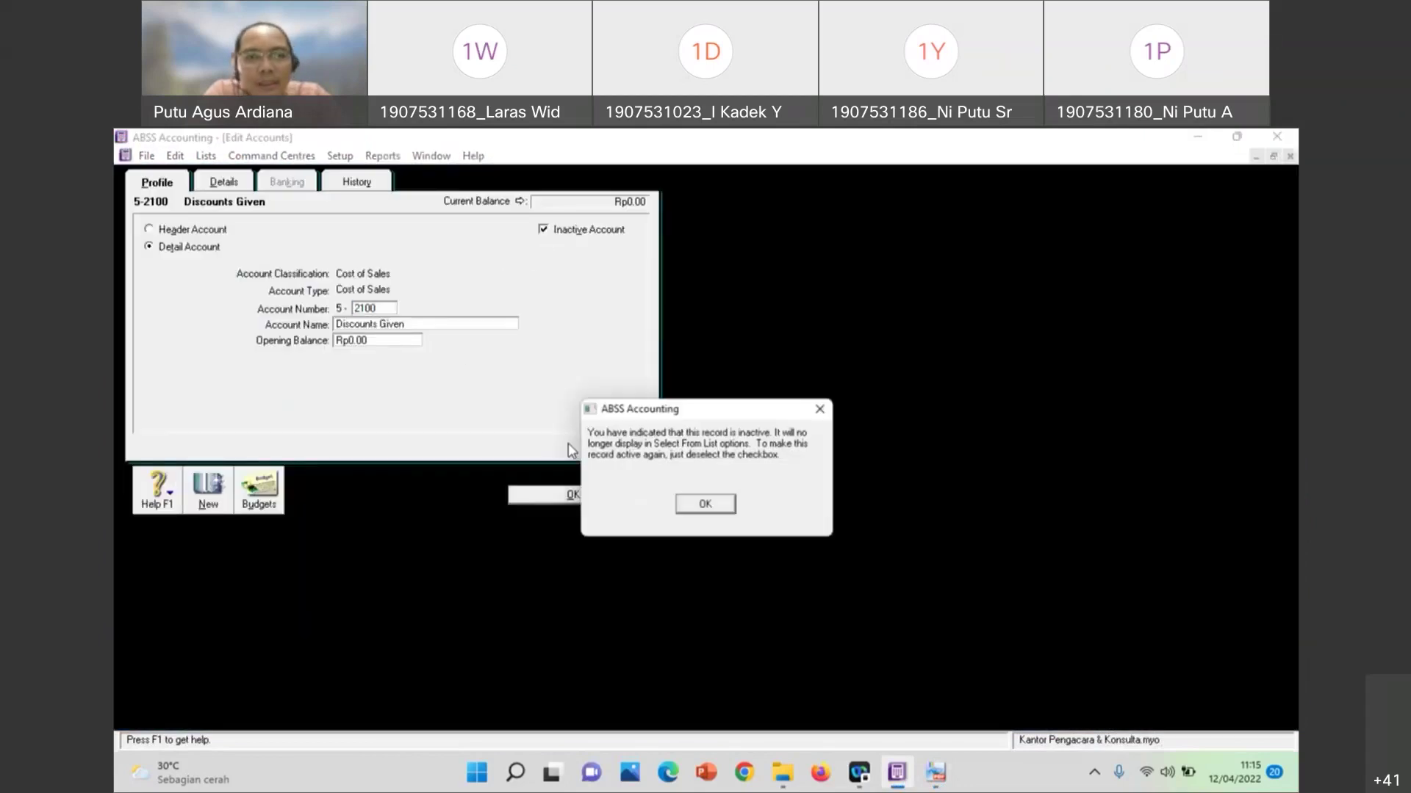
left_click(686, 507)
left_click(599, 500)
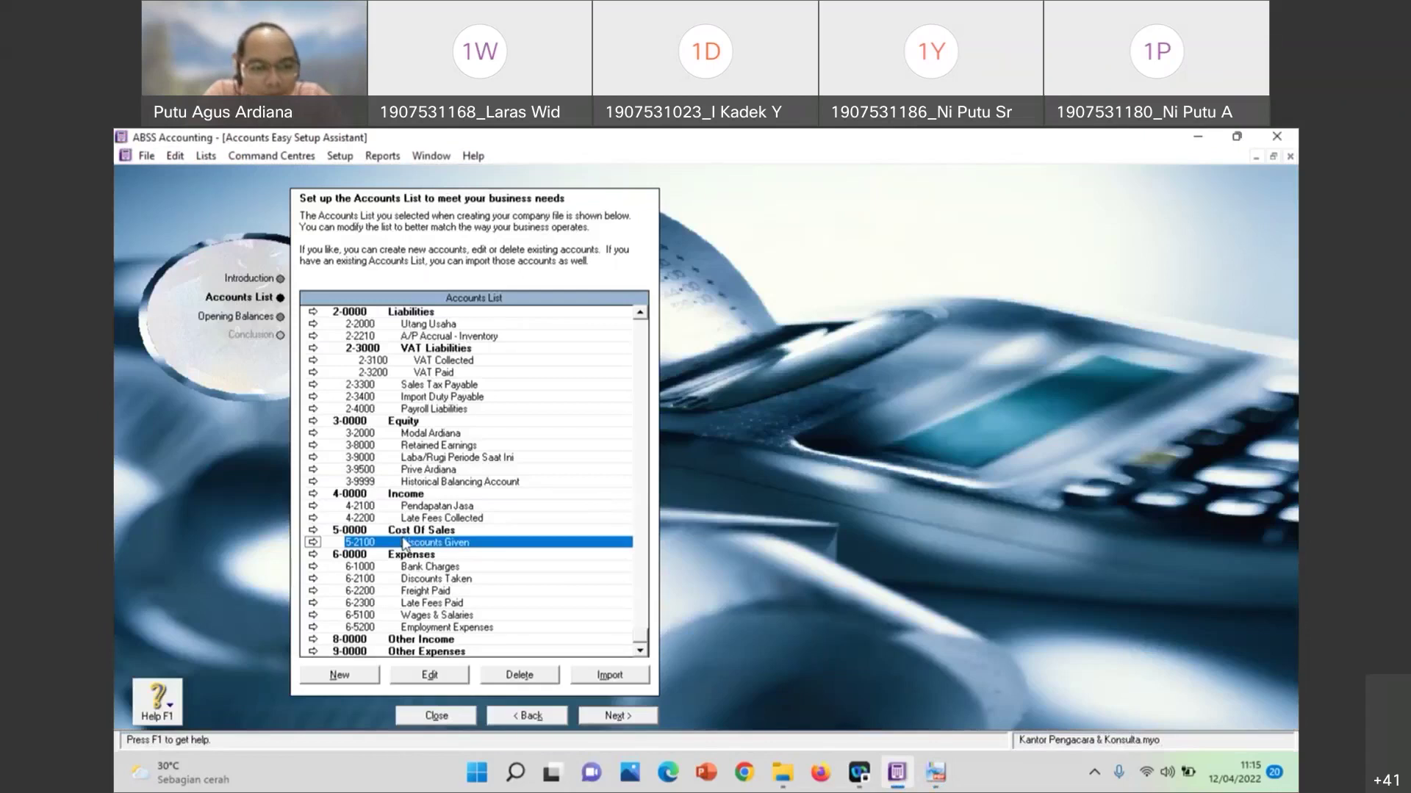
Read transactions a to g in the exam PDF to find the first expense account that is needed
left_click(935, 773)
scroll(470, 459, "up", 8)
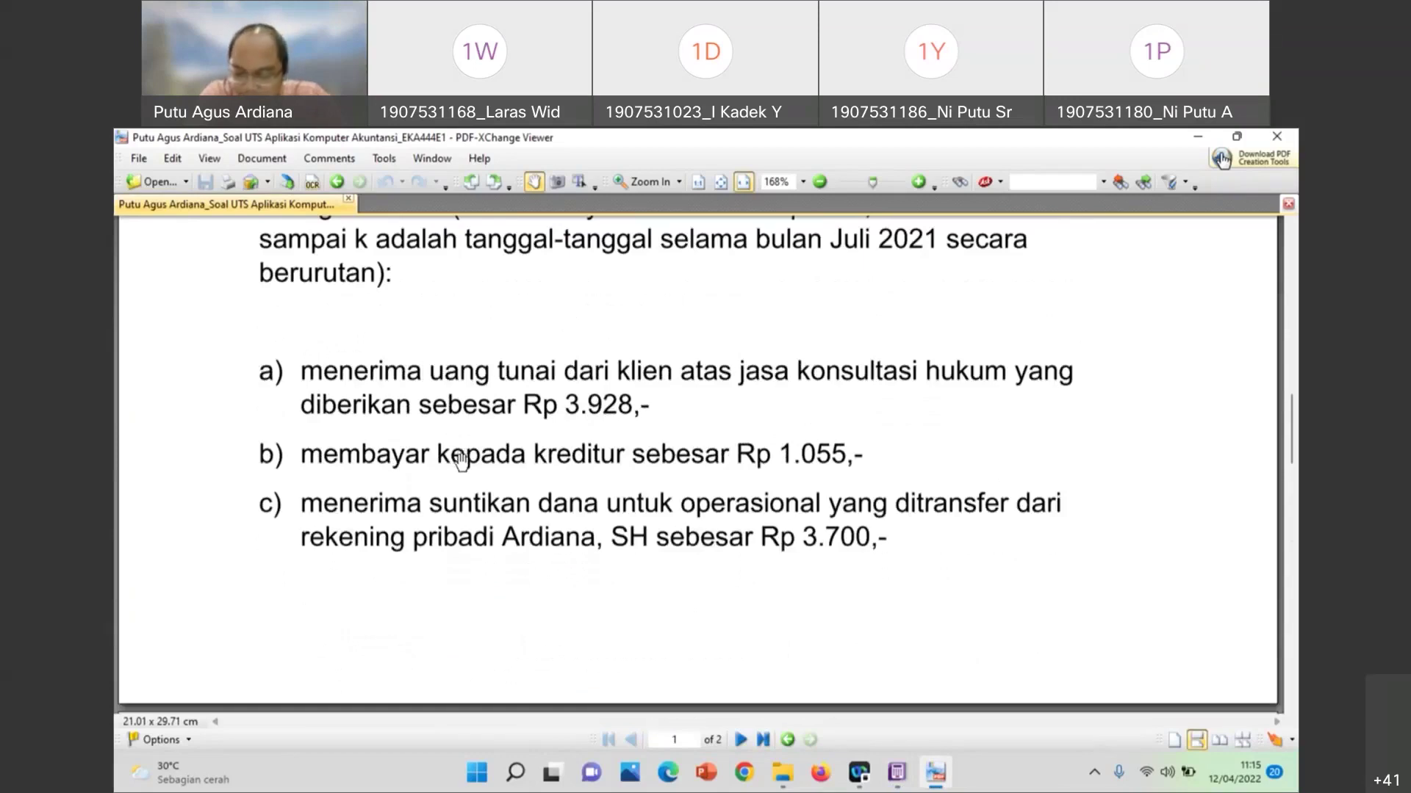
scroll(460, 462, "down", 1)
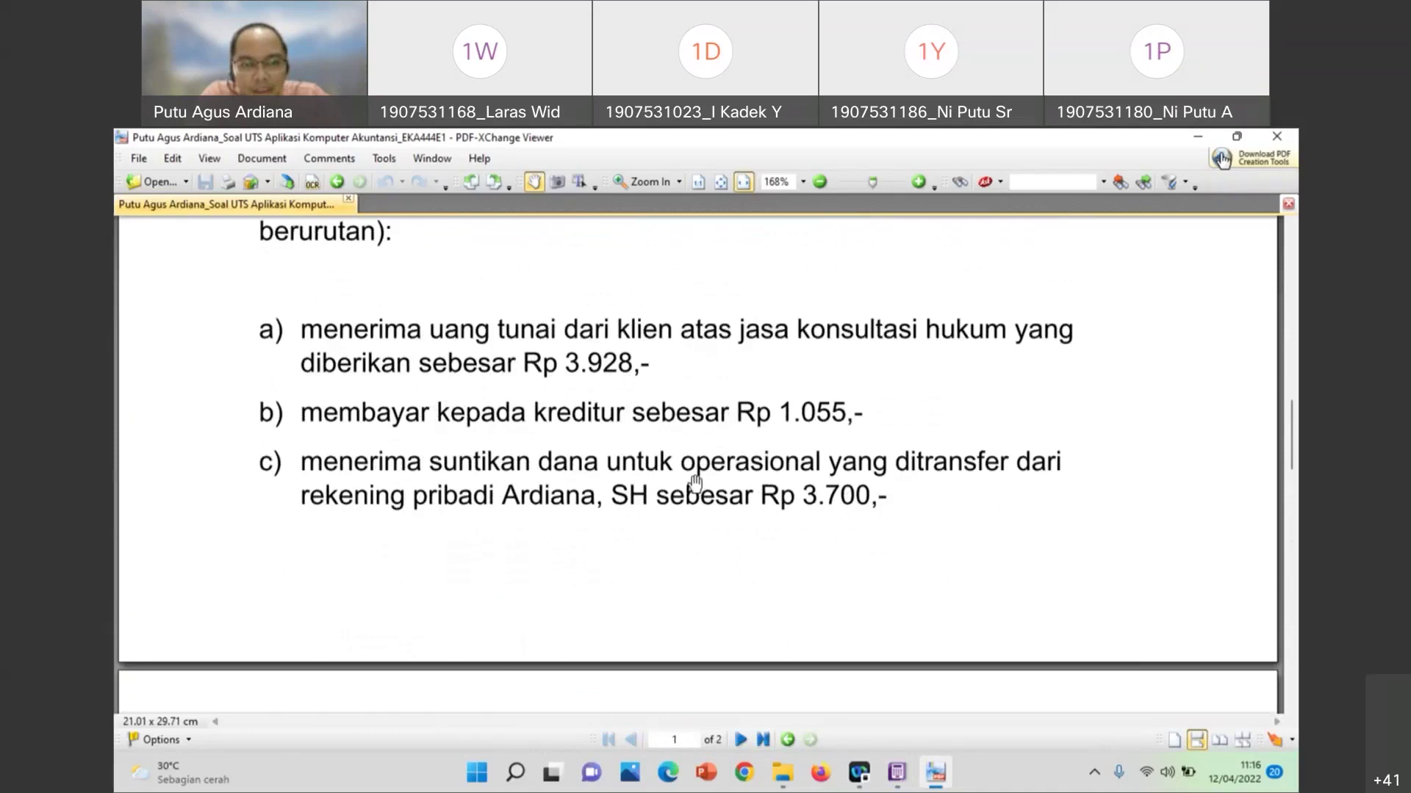
scroll(698, 479, "down", 1)
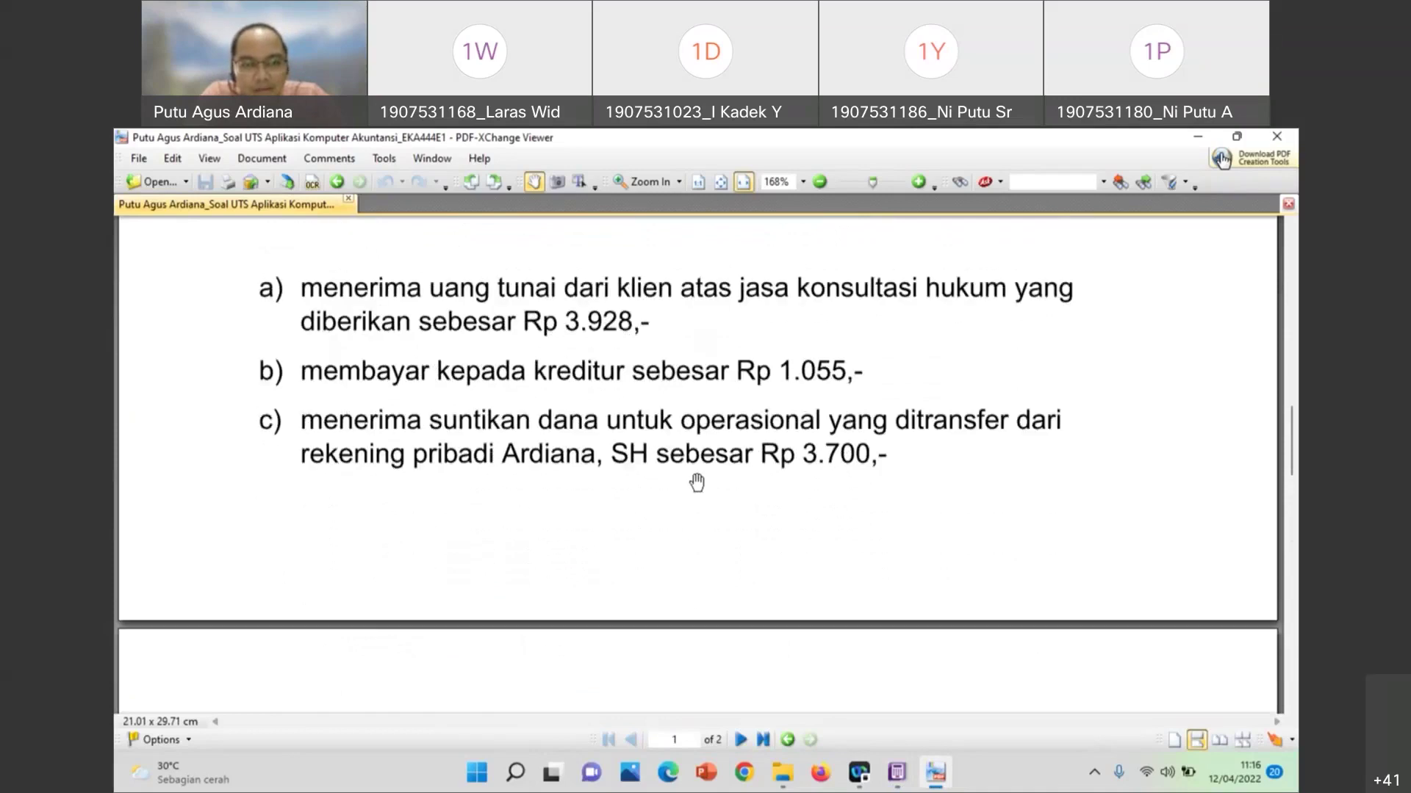
scroll(820, 449, "down", 1)
scroll(839, 441, "down", 6)
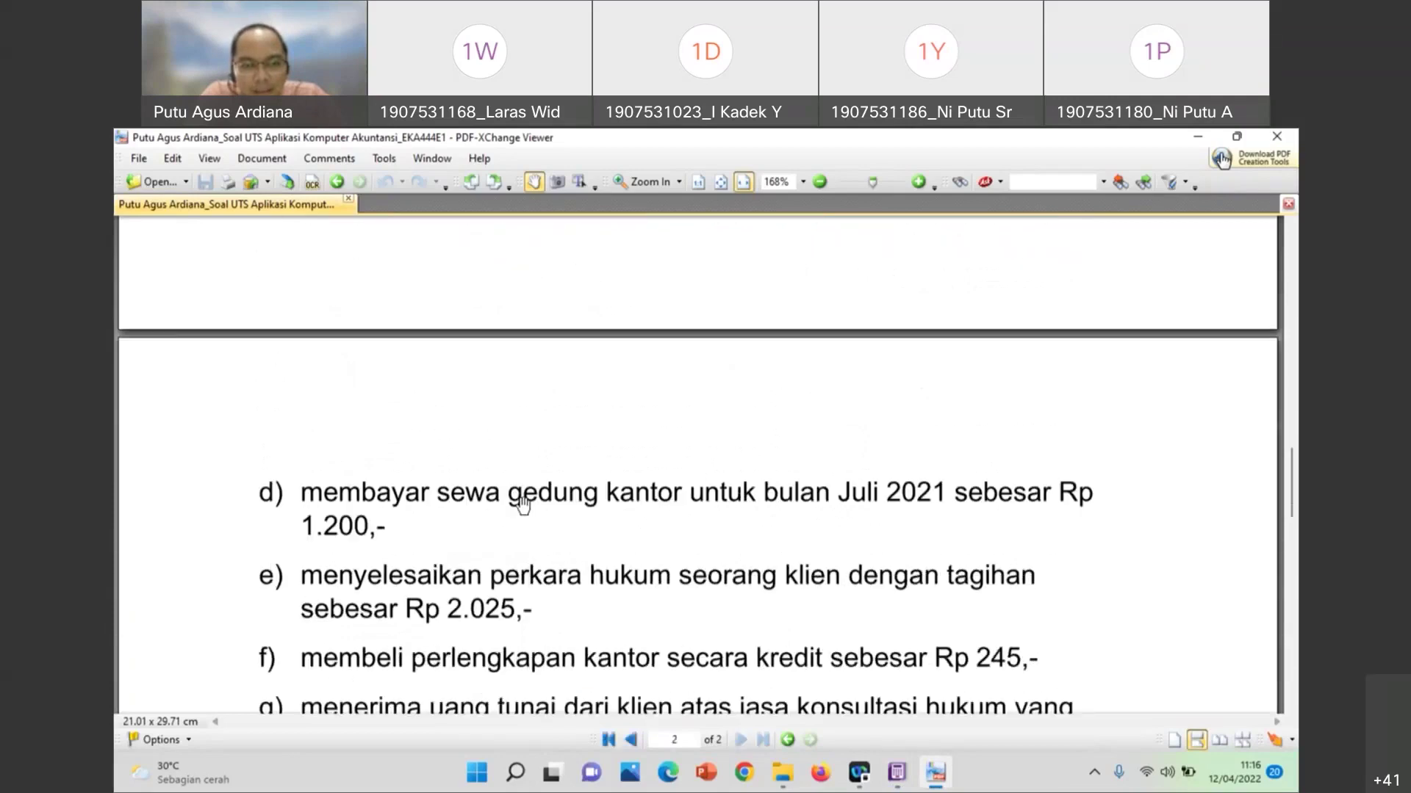
scroll(522, 505, "down", 1)
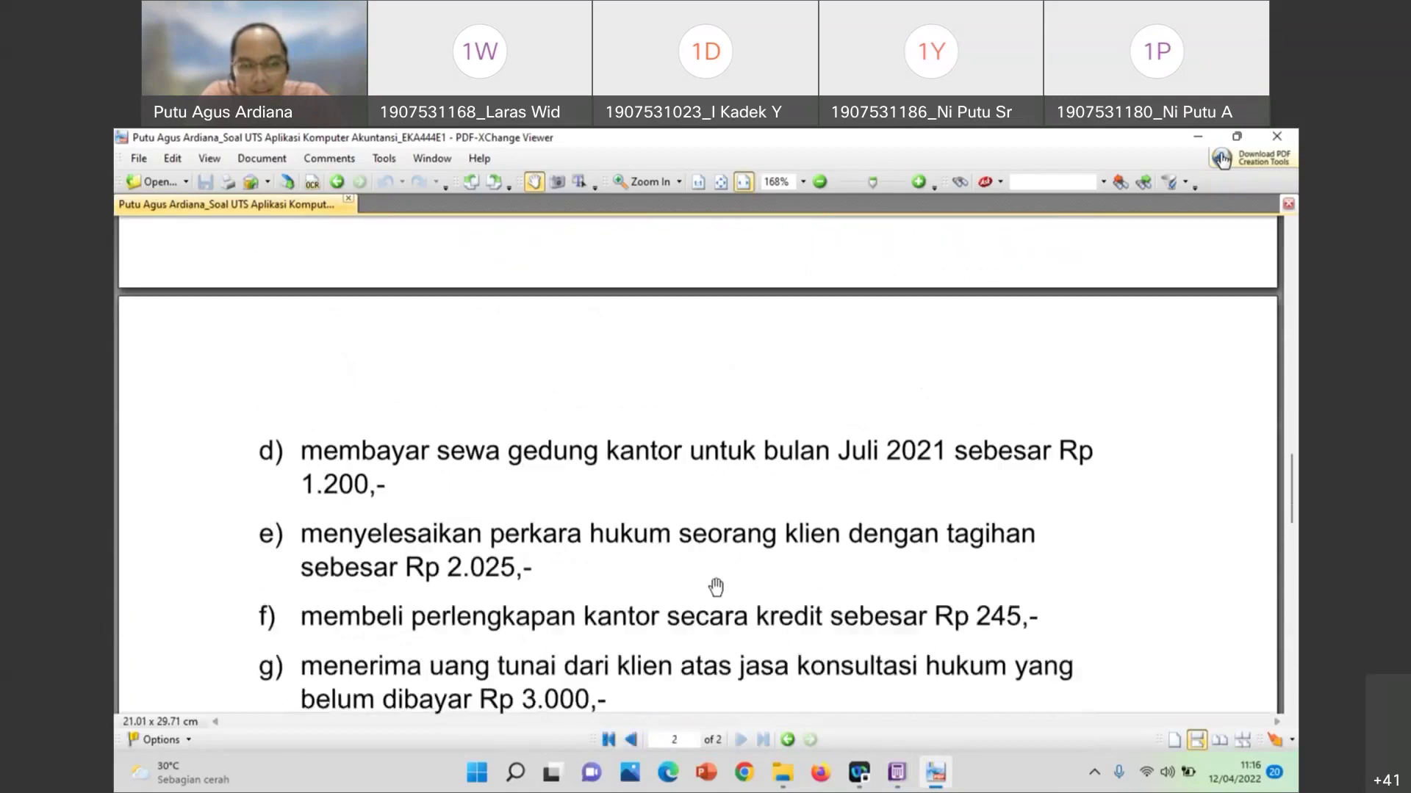
left_click(897, 783)
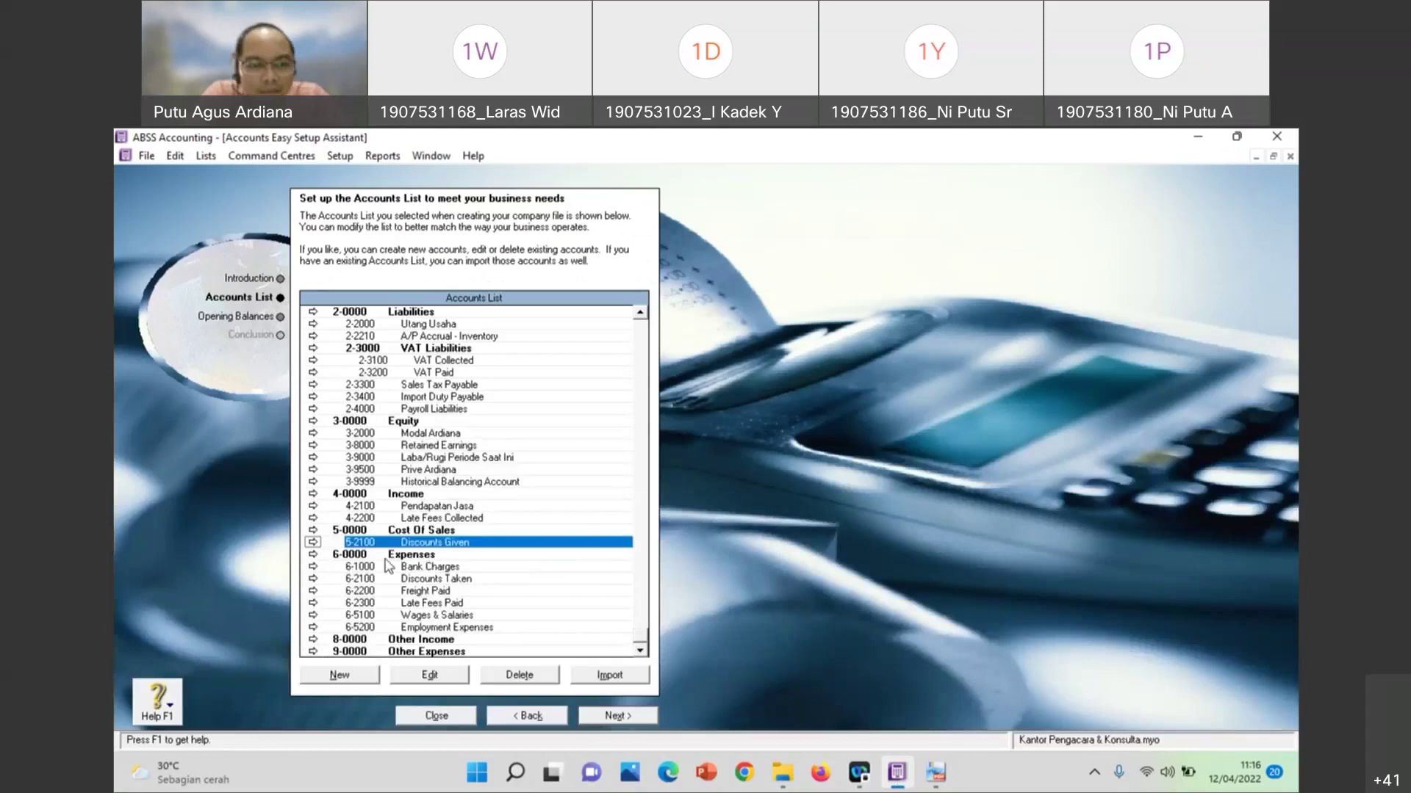
Rename expense account 6-1000 Bank Charges as Beban Sewa Kantor and save it
left_click(313, 567)
key("Tab")
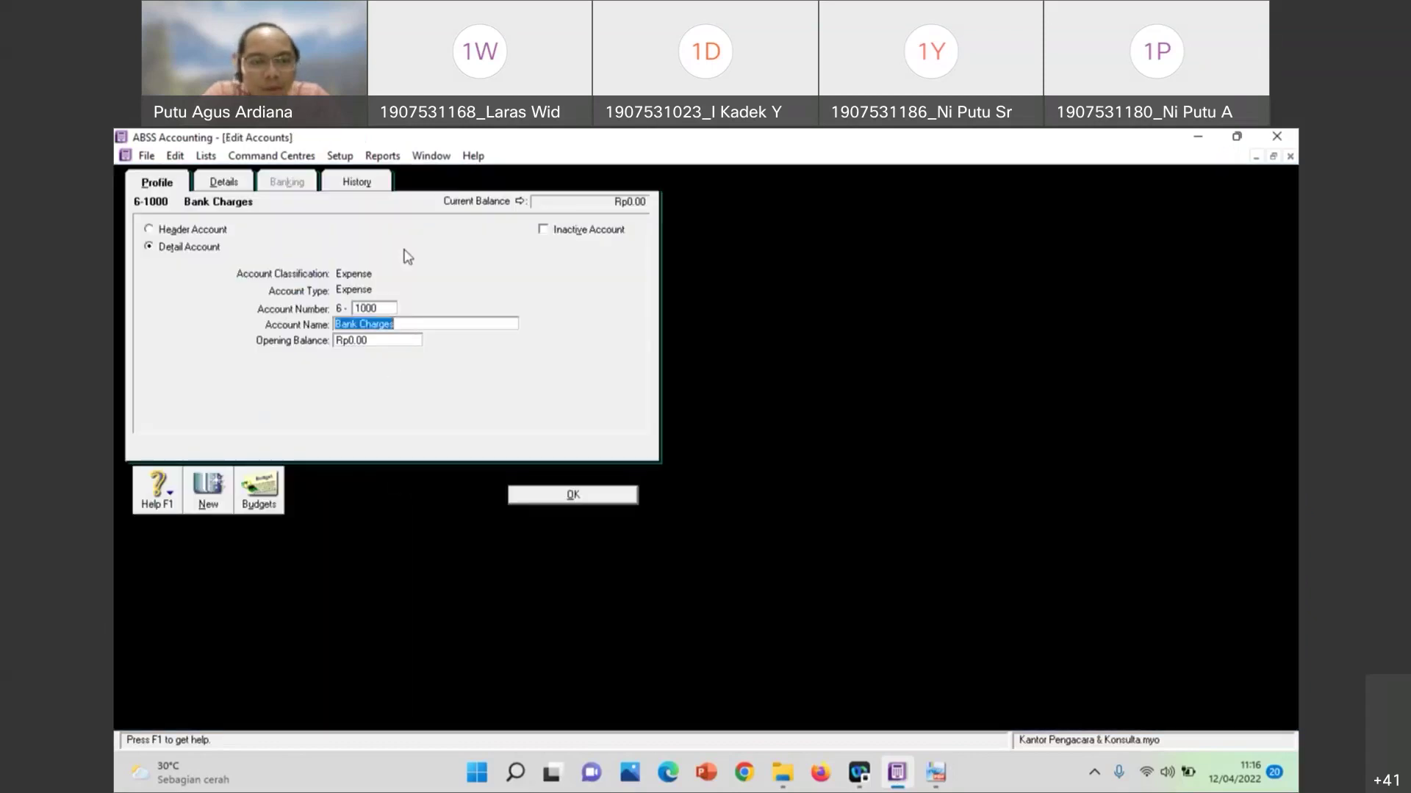
type("Beb")
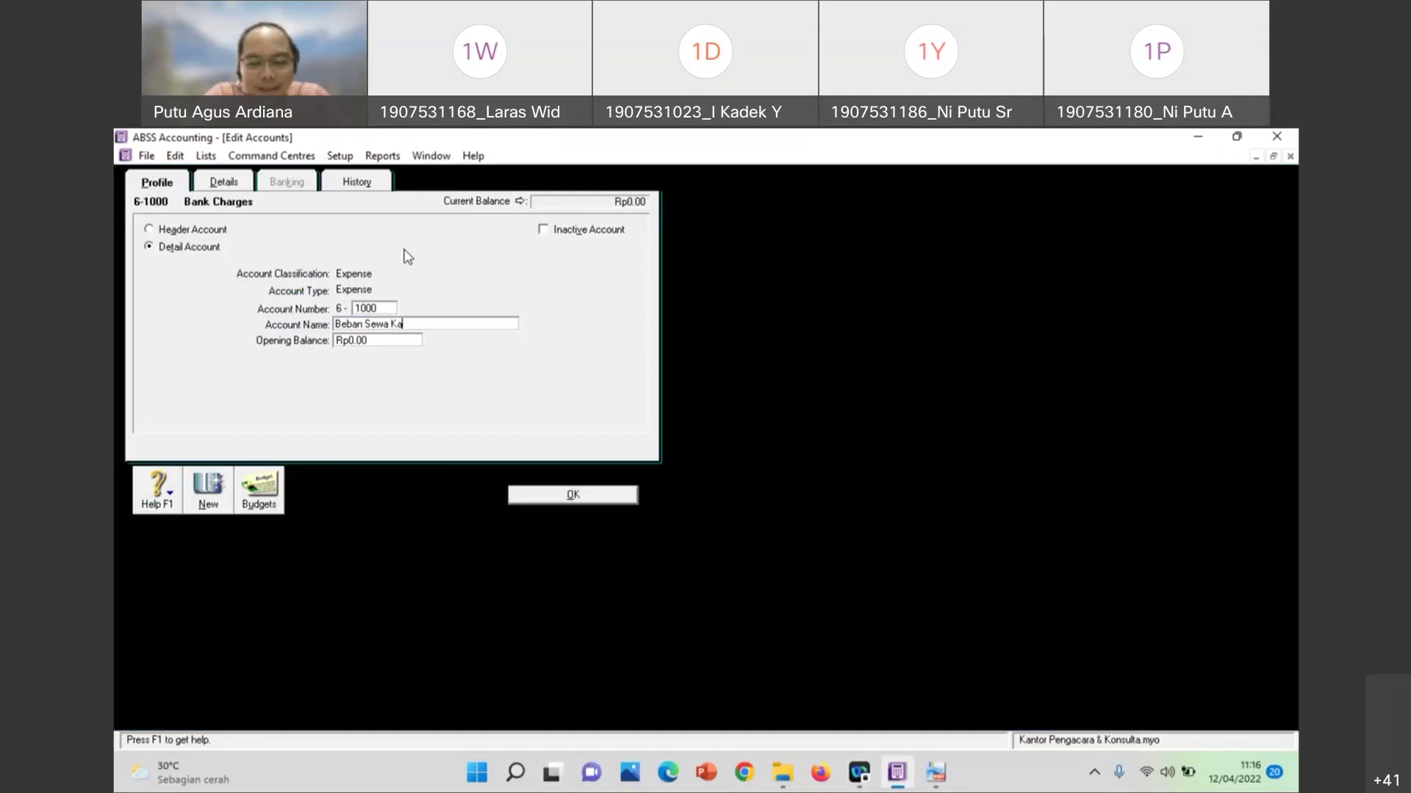
left_click(553, 496)
Check transactions d to i in the exam PDF and rename expense account 6-2100 Discounts Taken as Beban Jasa Paralegal in ABSS Accounting
left_click(935, 772)
scroll(870, 697, "down", 4)
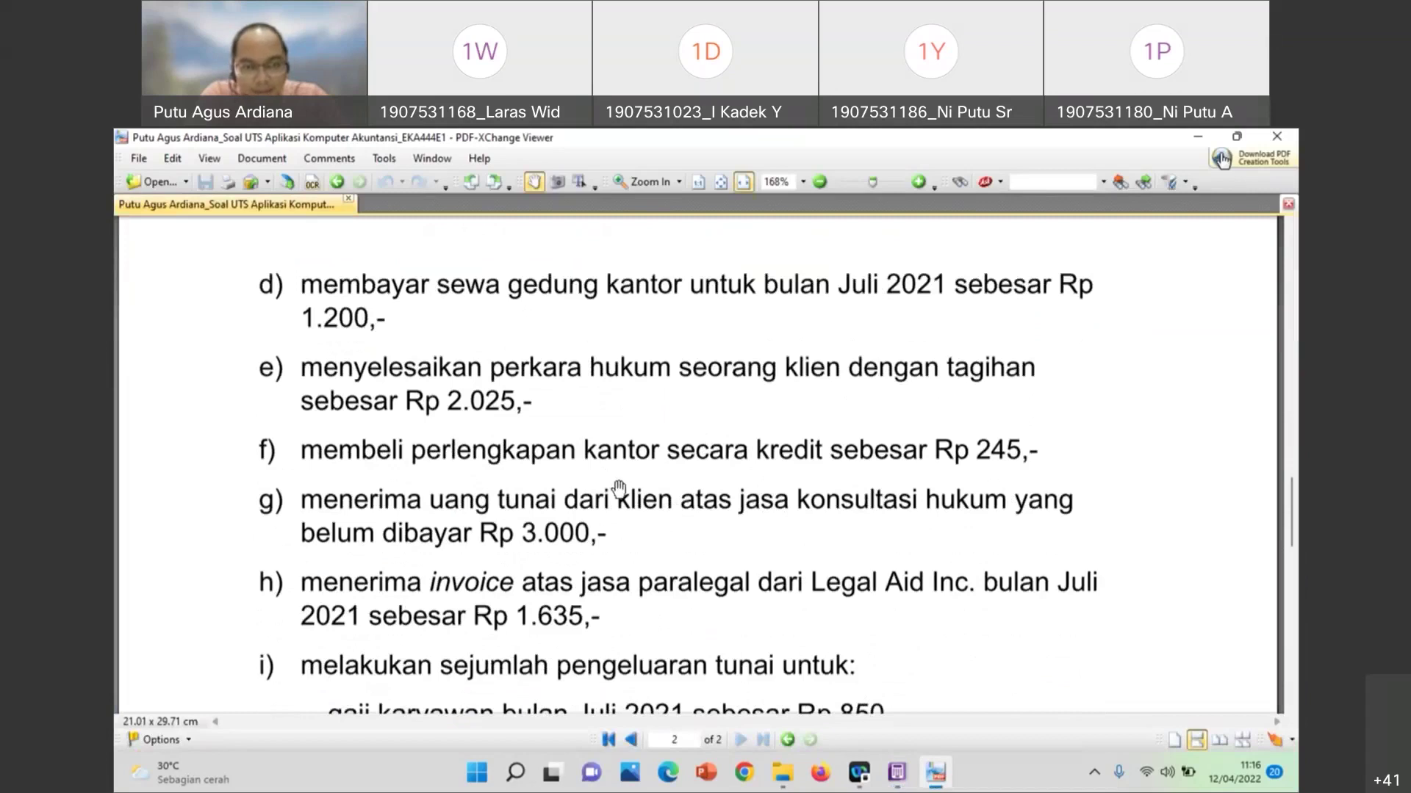
scroll(619, 488, "down", 2)
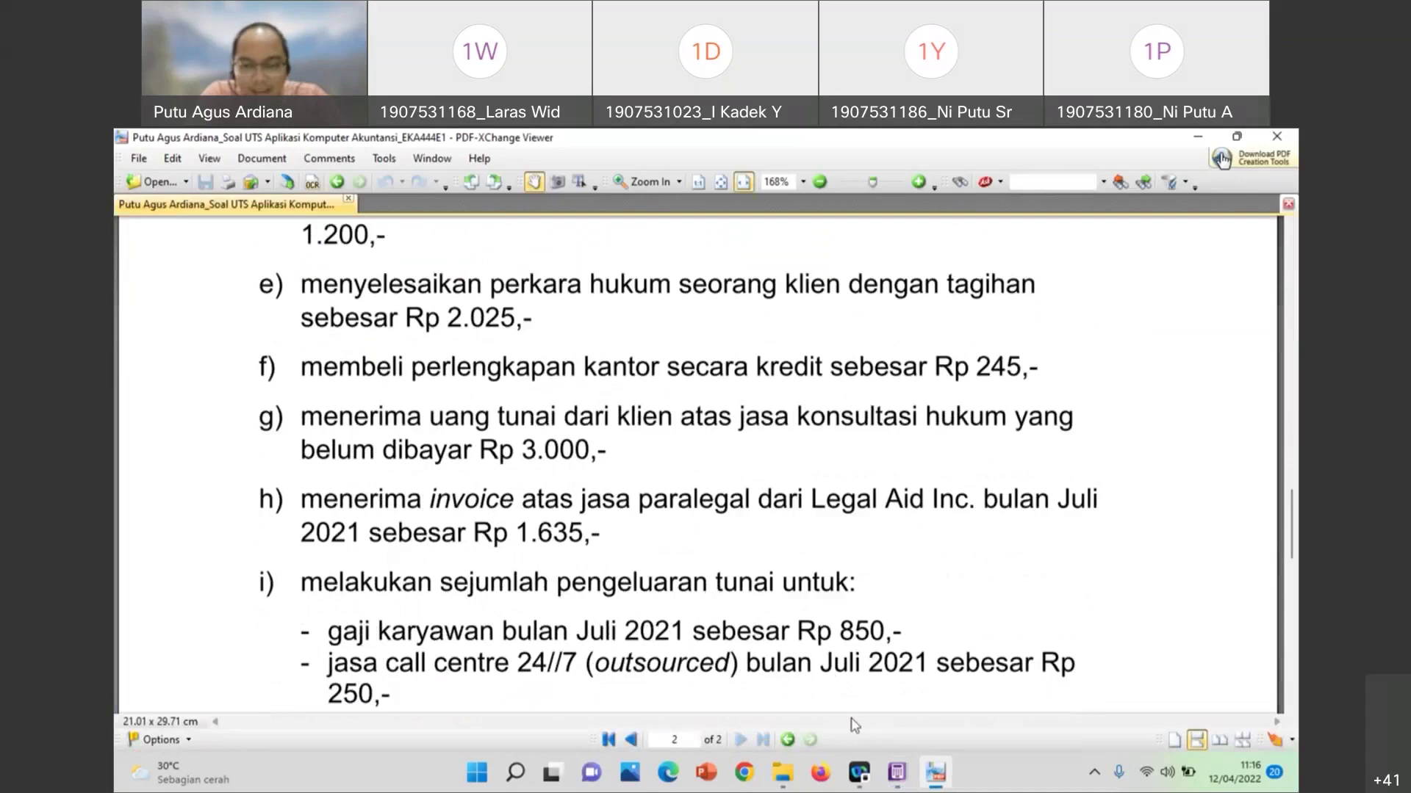
left_click(894, 779)
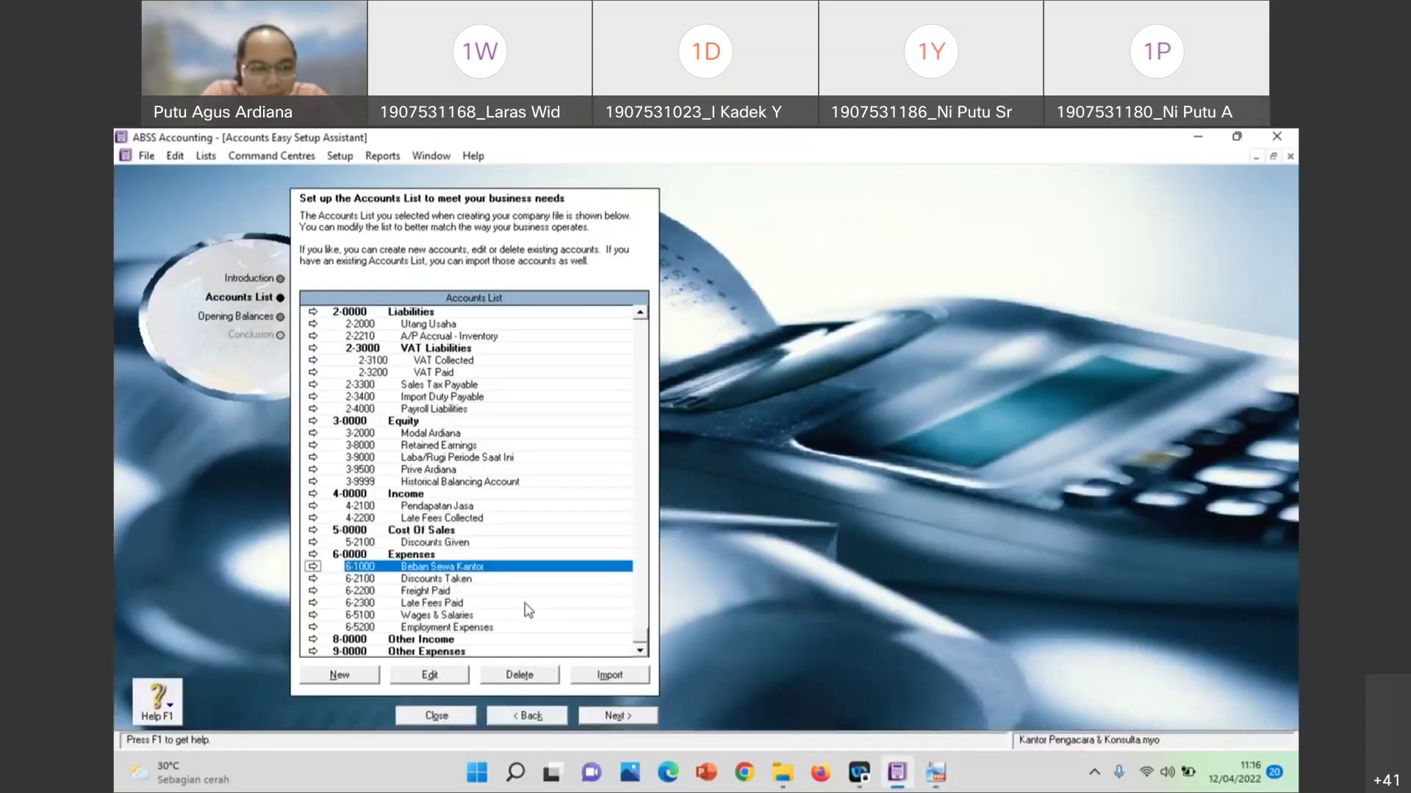
left_click(315, 580)
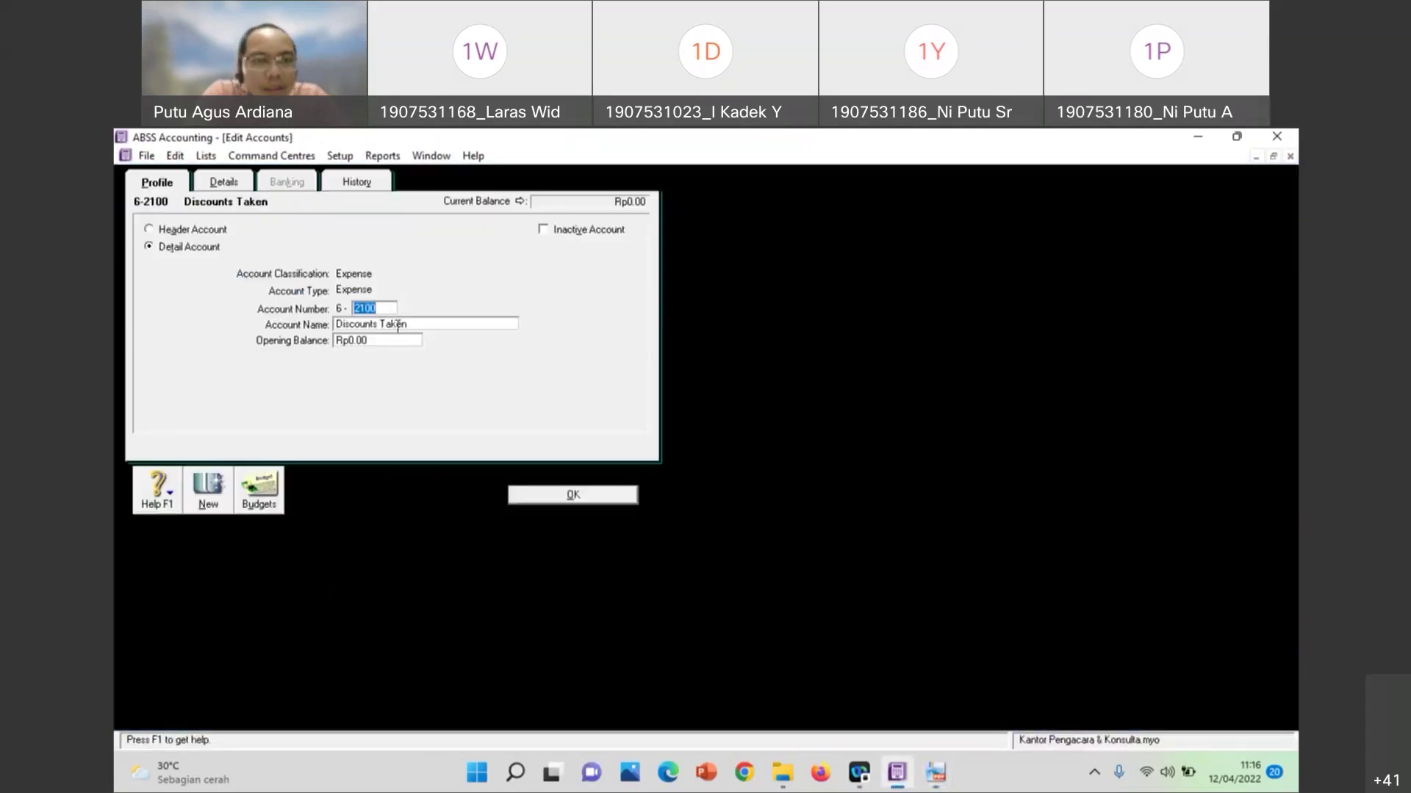
key("Tab")
type("Be")
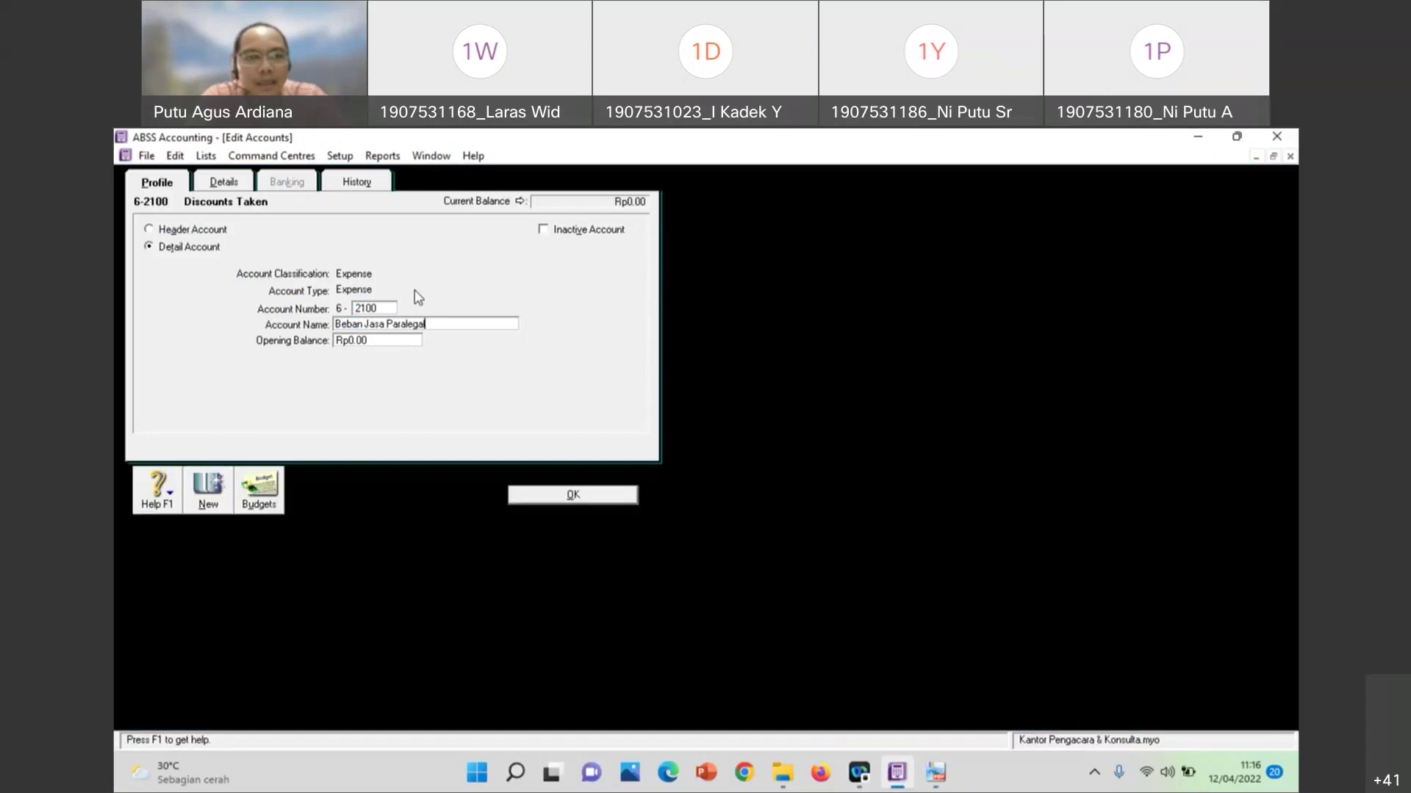
left_click(540, 495)
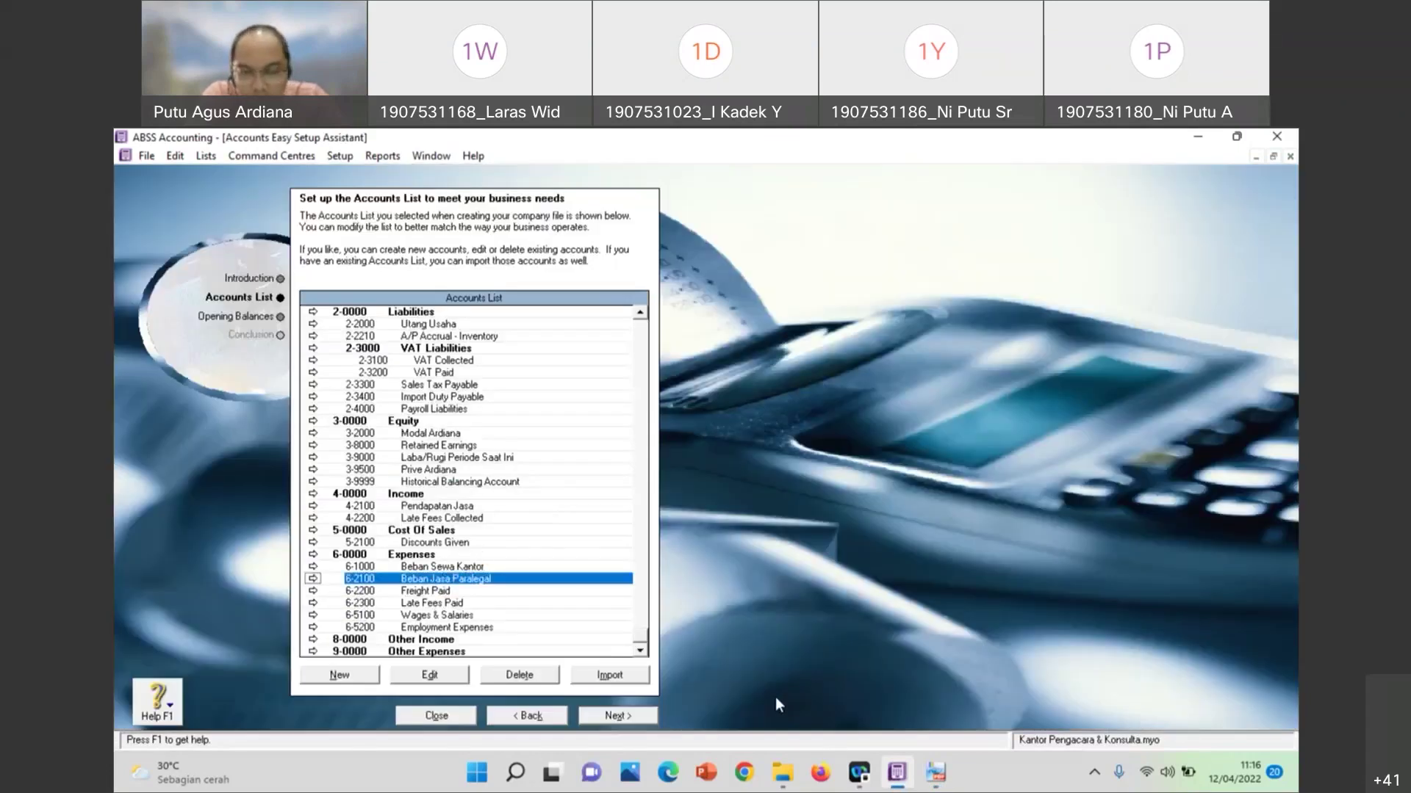
Consult transaction i in the exam PDF and rename expense account 6-2200 Freight Paid as Beban Gaji Karyawan in ABSS Accounting
left_click(937, 775)
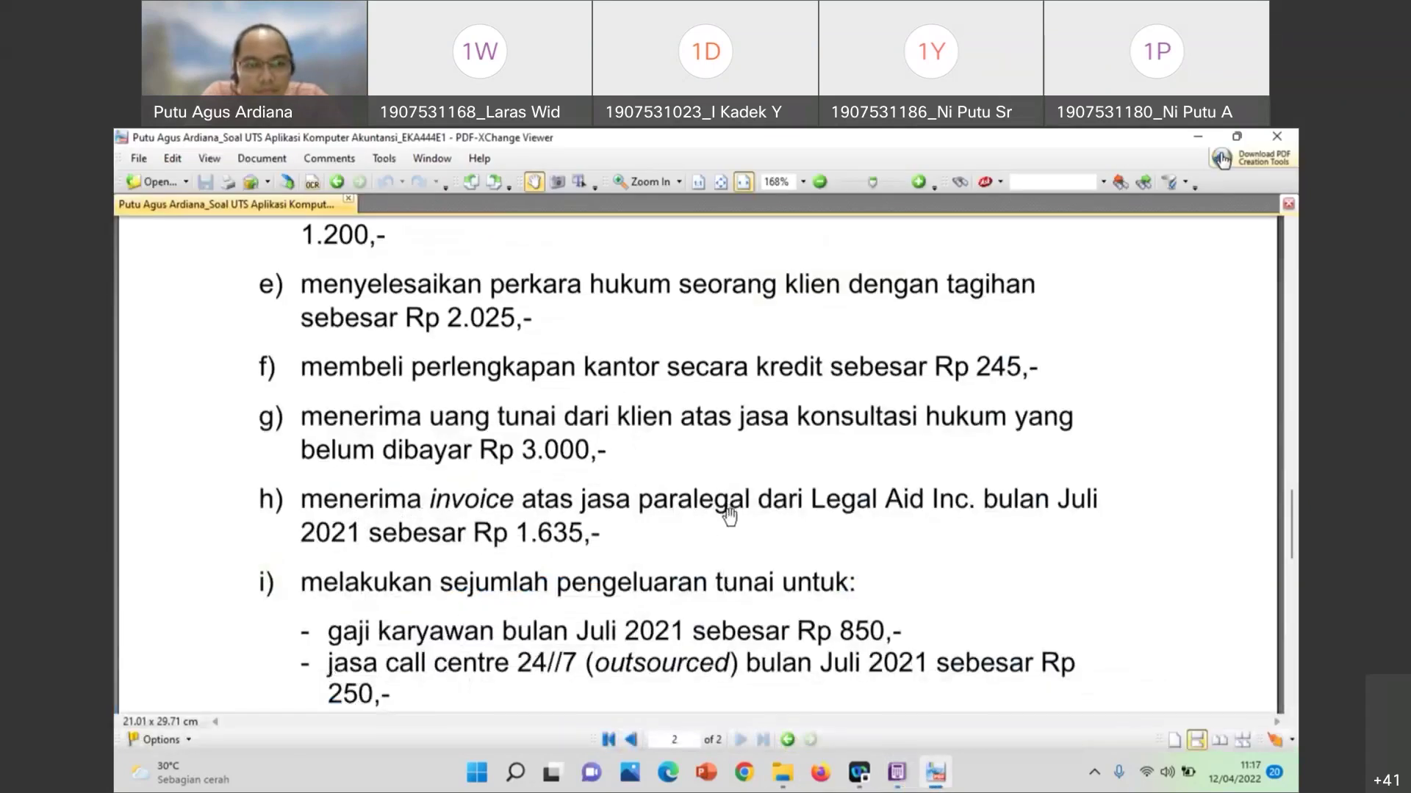
scroll(729, 518, "down", 1)
scroll(729, 518, "down", 3)
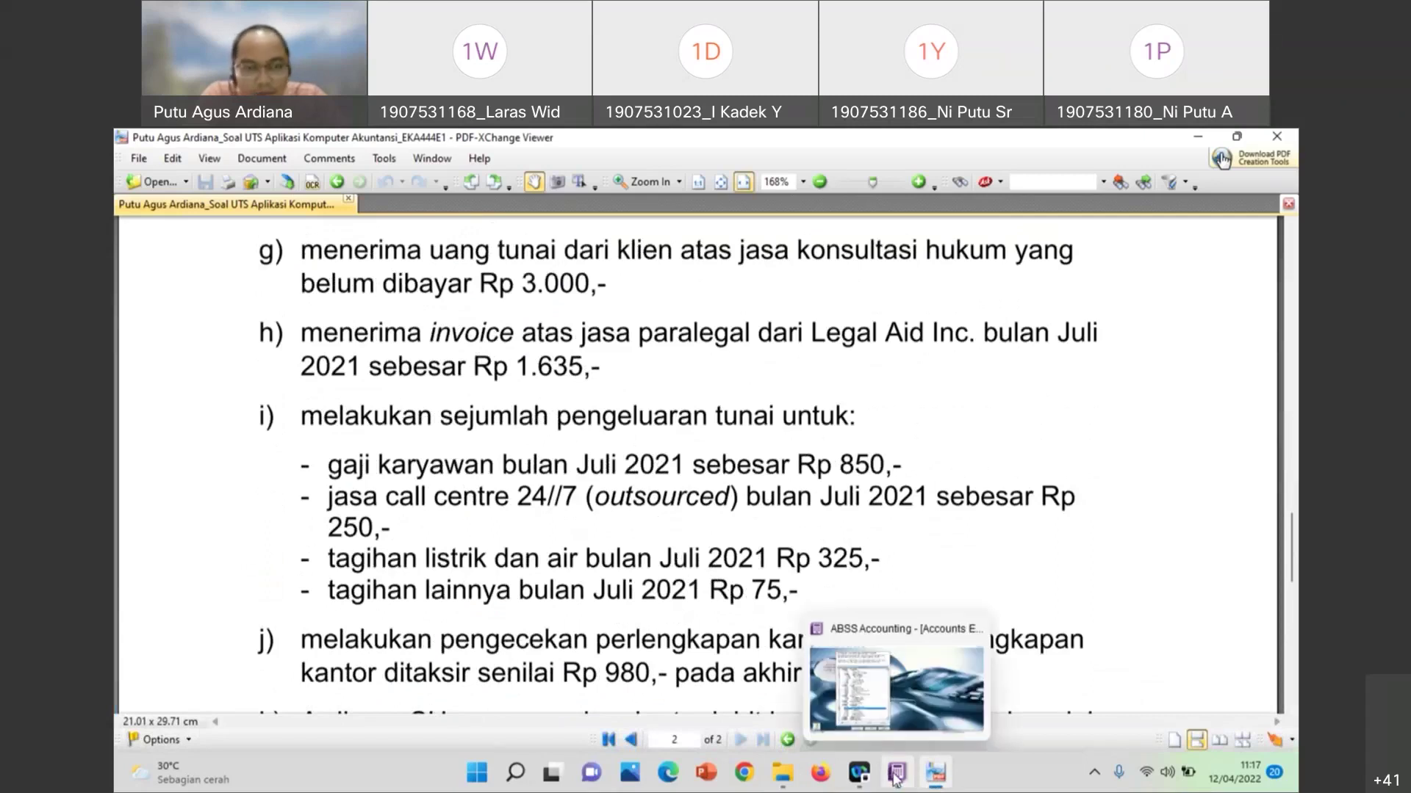
left_click(843, 751)
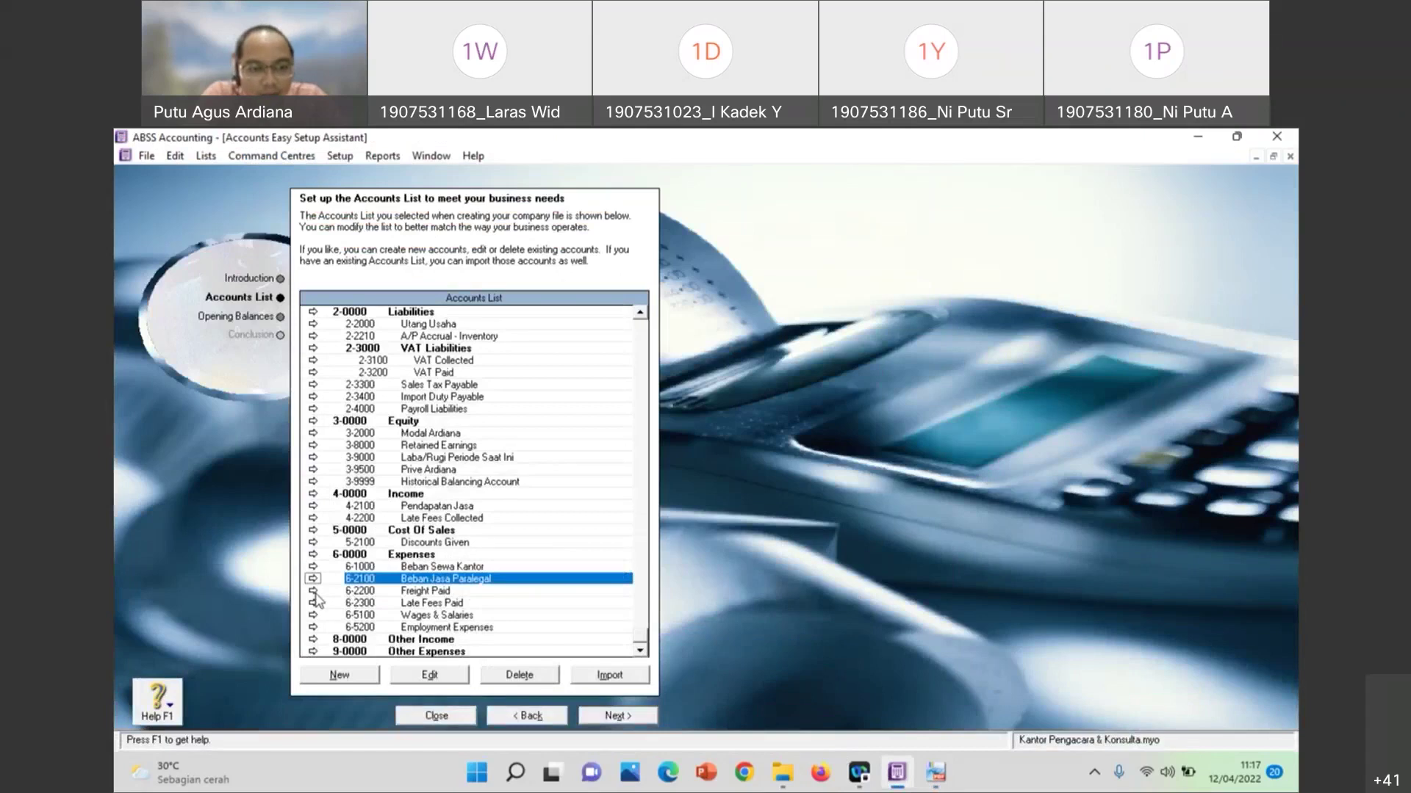
left_click(314, 592)
left_click(386, 323)
type("Beban Gaji Karyawan")
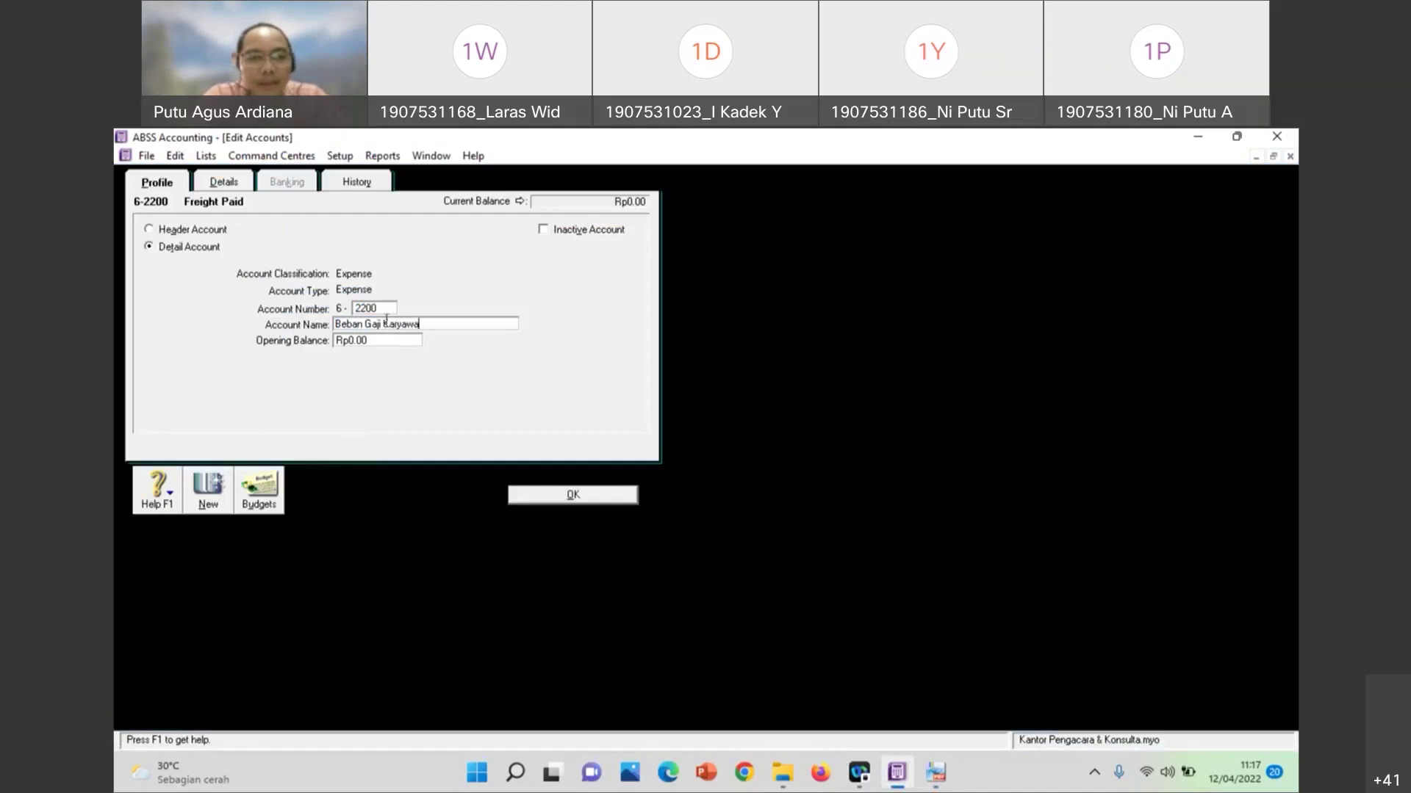
left_click(574, 495)
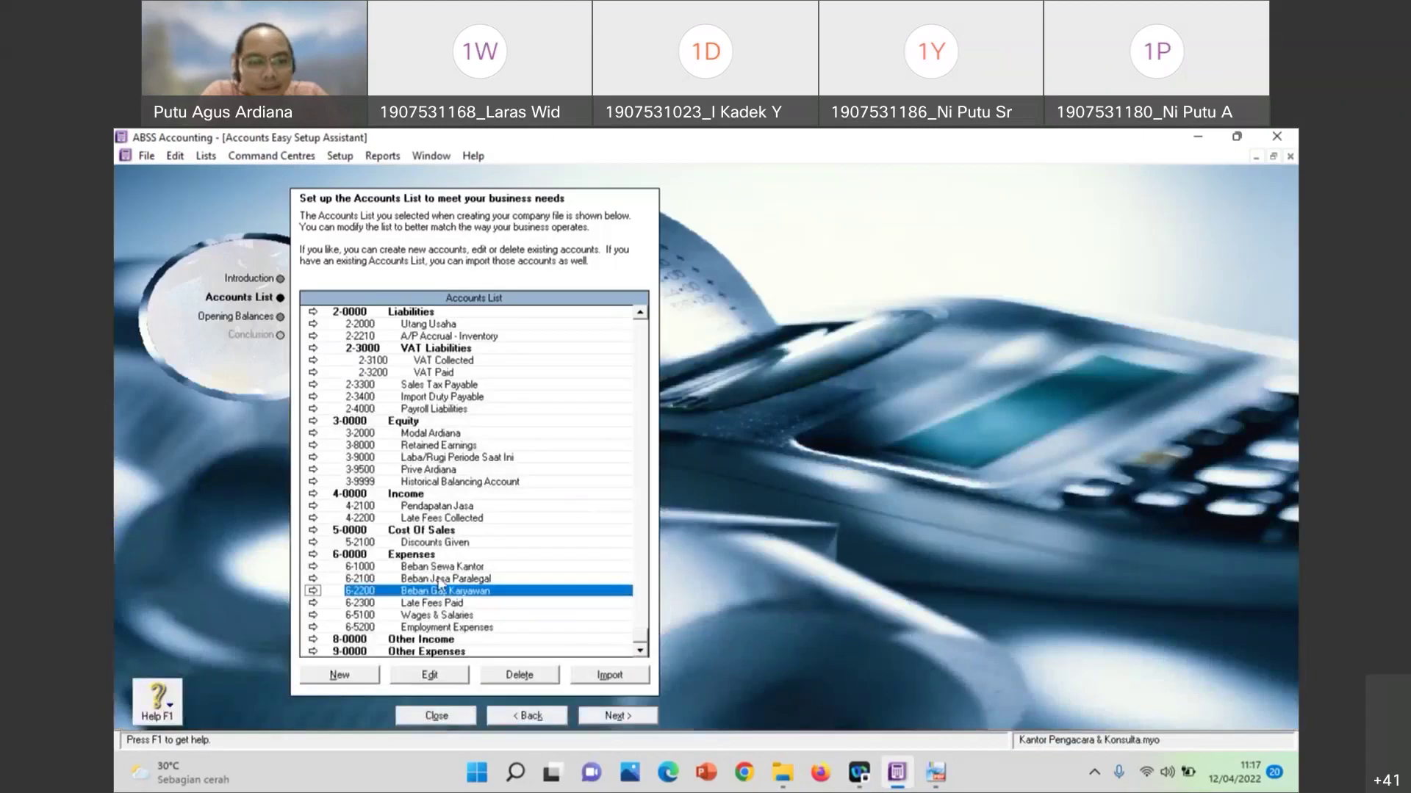
Recheck the cash expenses in the exam PDF and rename expense account 6-2300 Late Fees Paid as Beban Call Centre in ABSS Accounting
left_click(313, 603)
left_click(934, 772)
scroll(768, 676, "down", 2)
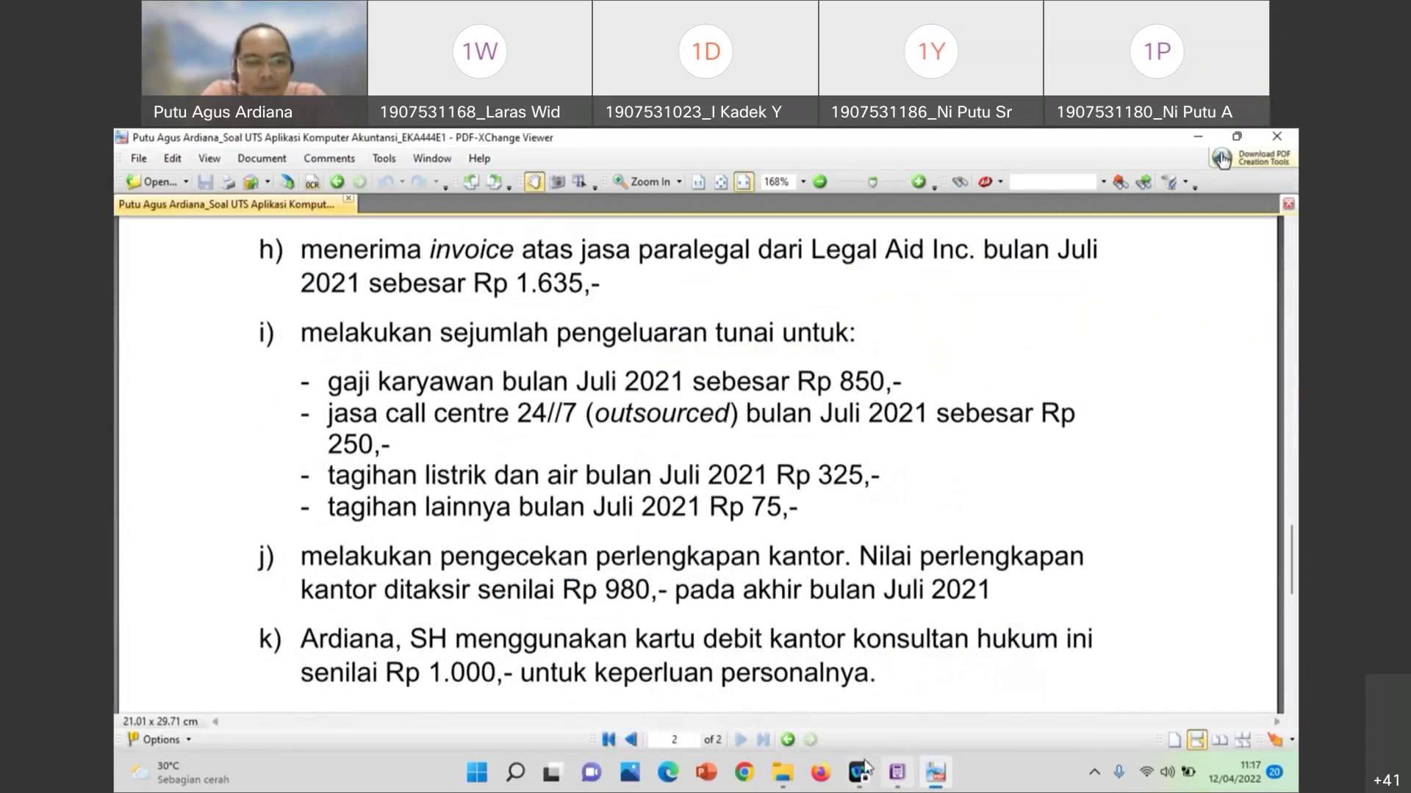
left_click(896, 772)
left_click(313, 603)
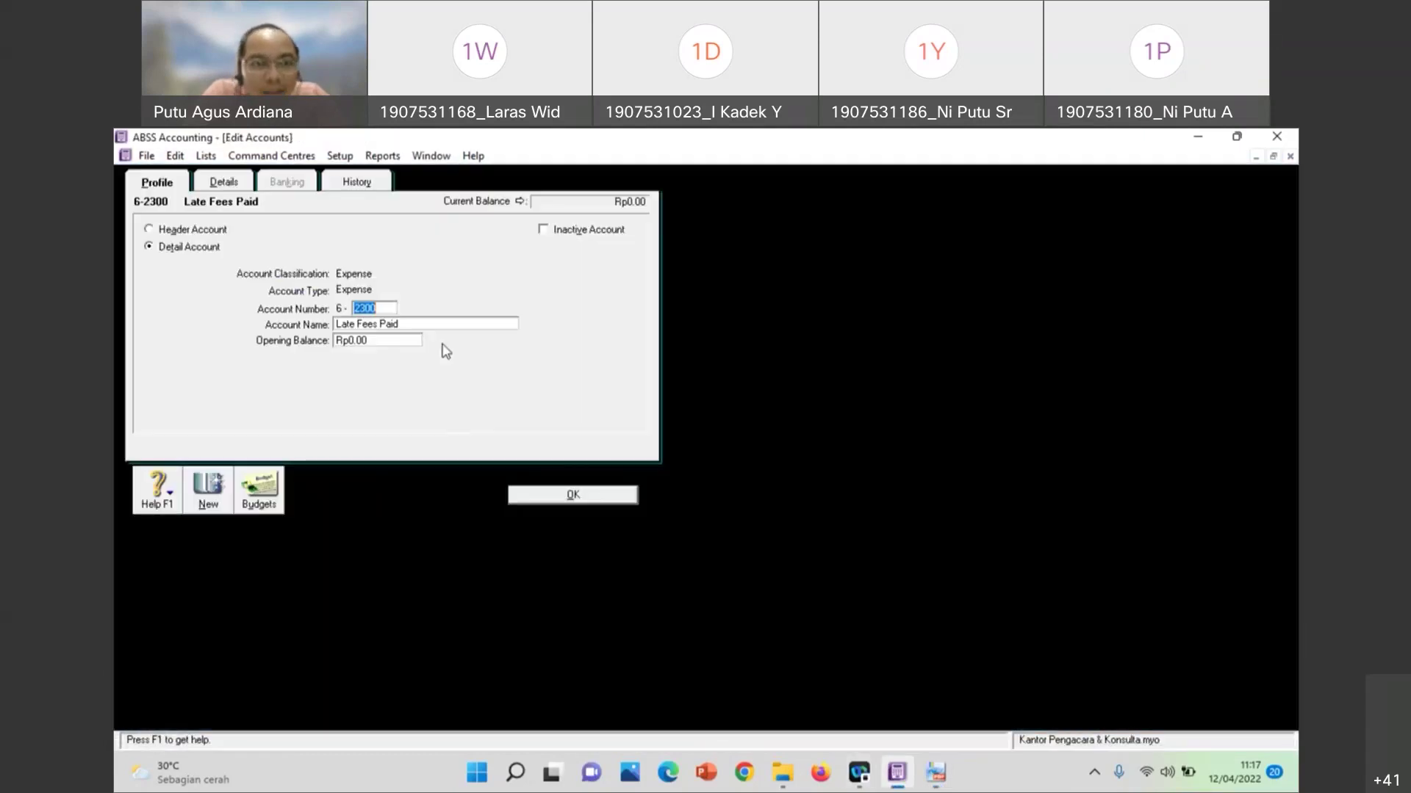
left_click(441, 325)
type("Beban")
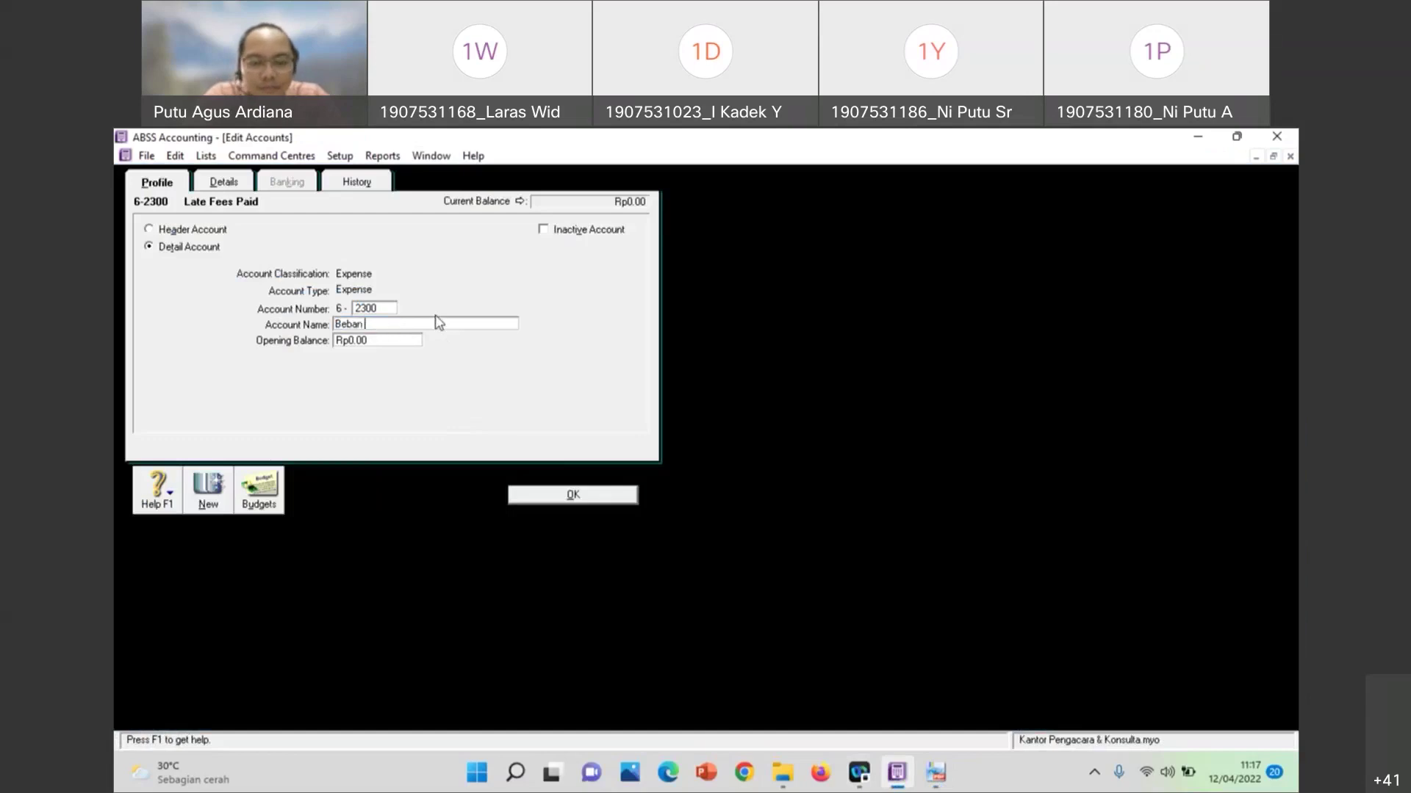
type(" Call Centre")
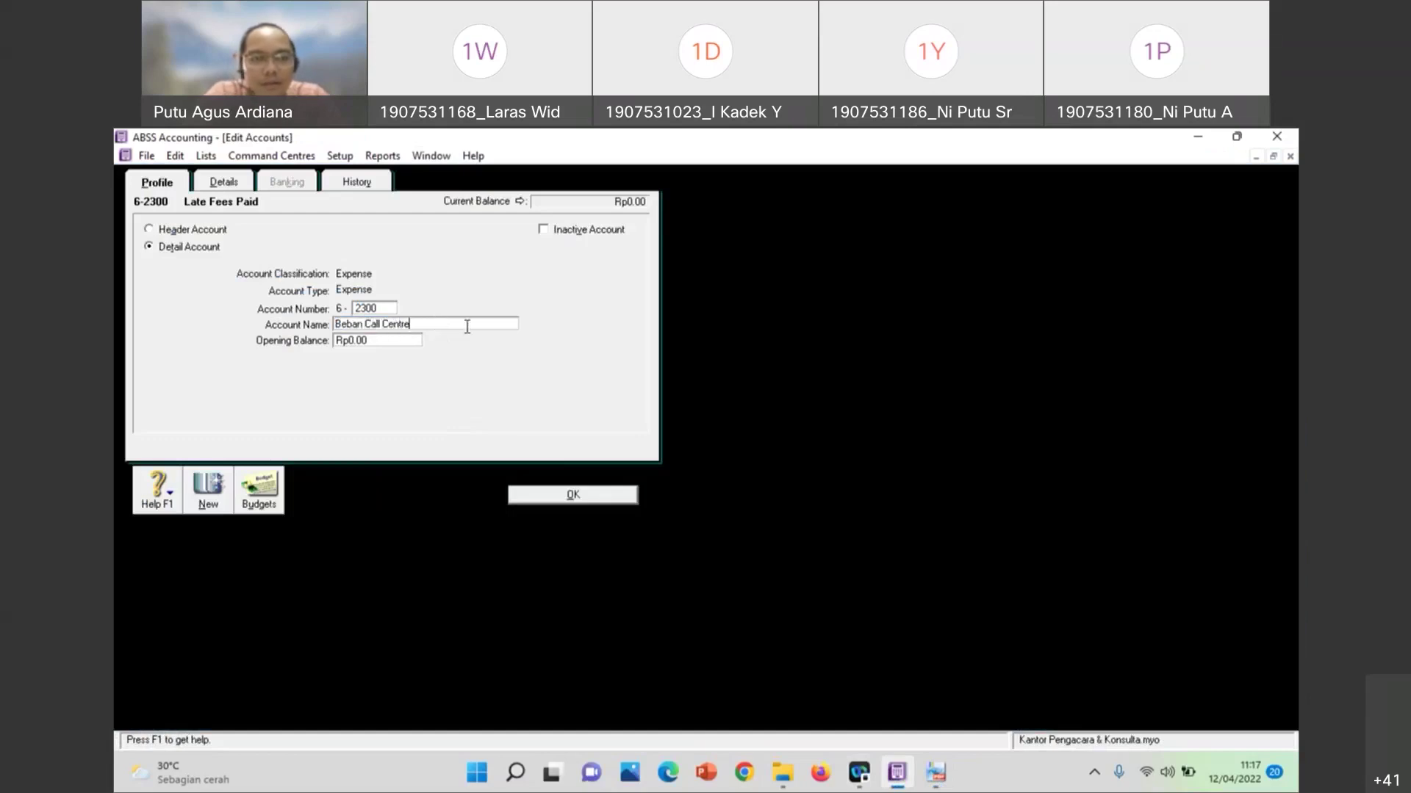
left_click(601, 495)
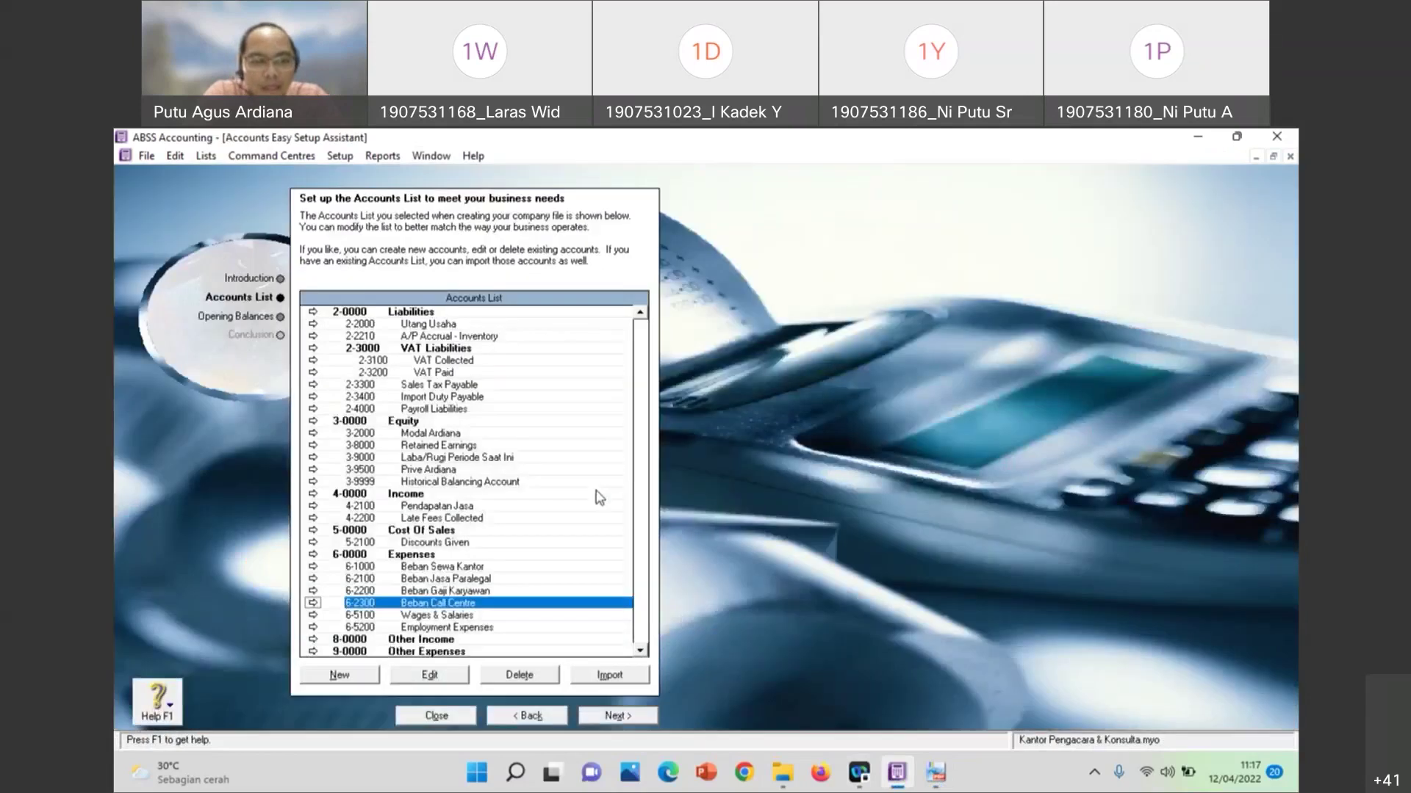
Rename expense account 6-5100 Wages & Salaries as Beban Utilitas and save it
left_click(313, 615)
left_click(384, 324)
type("Beban U")
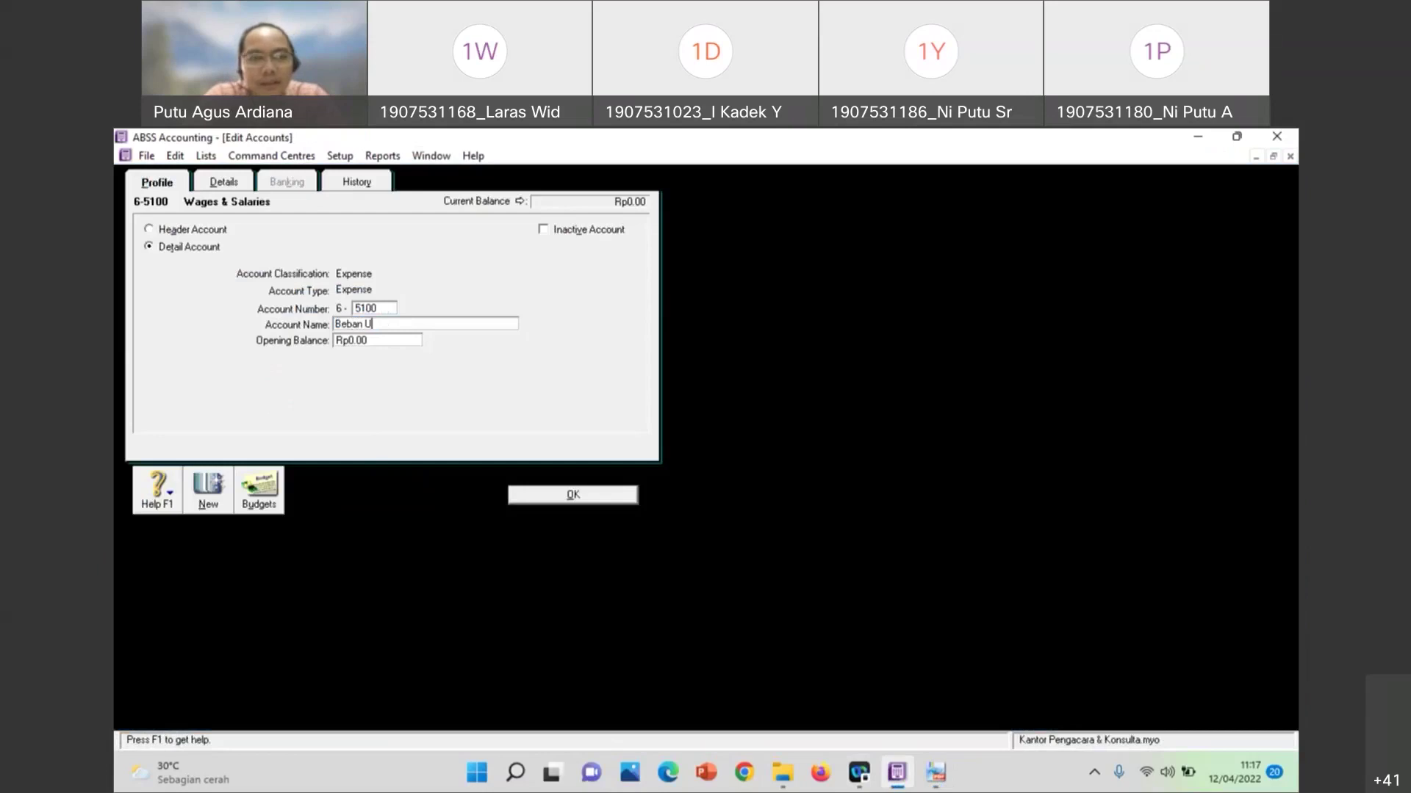
type("tilitas")
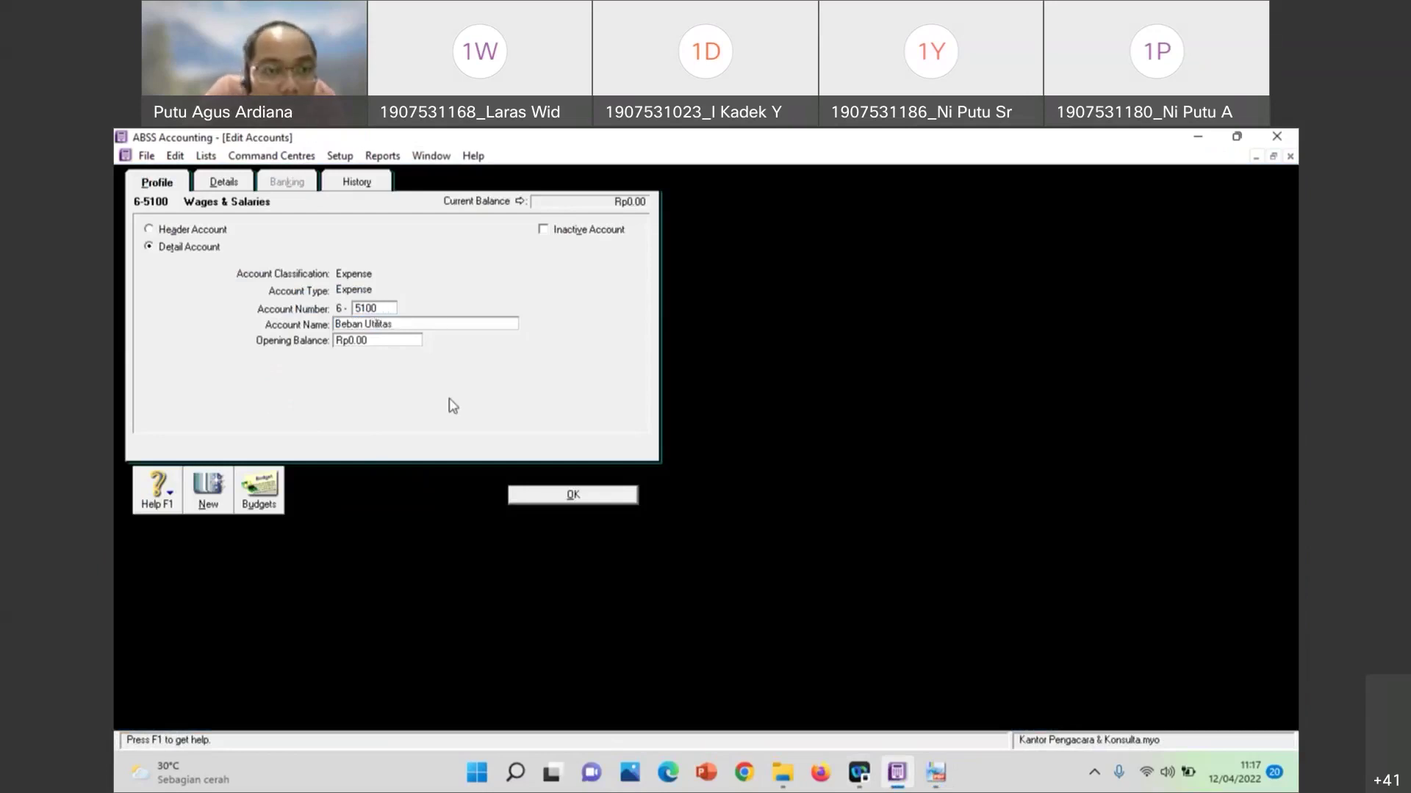
left_click(544, 495)
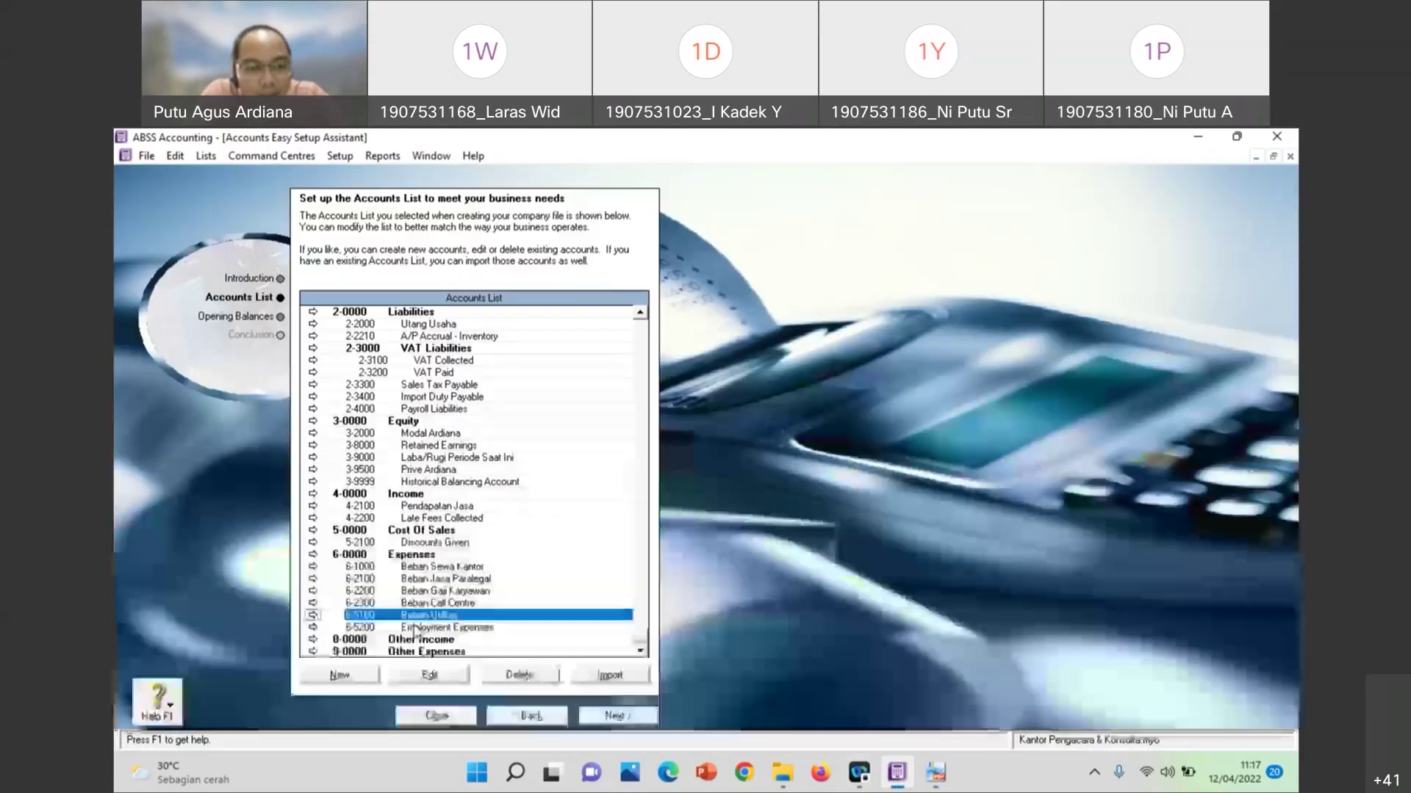
Rename expense account 6-5200 Employment Expenses as Beban Lain-Lain and save it
left_click(313, 628)
left_click(423, 325)
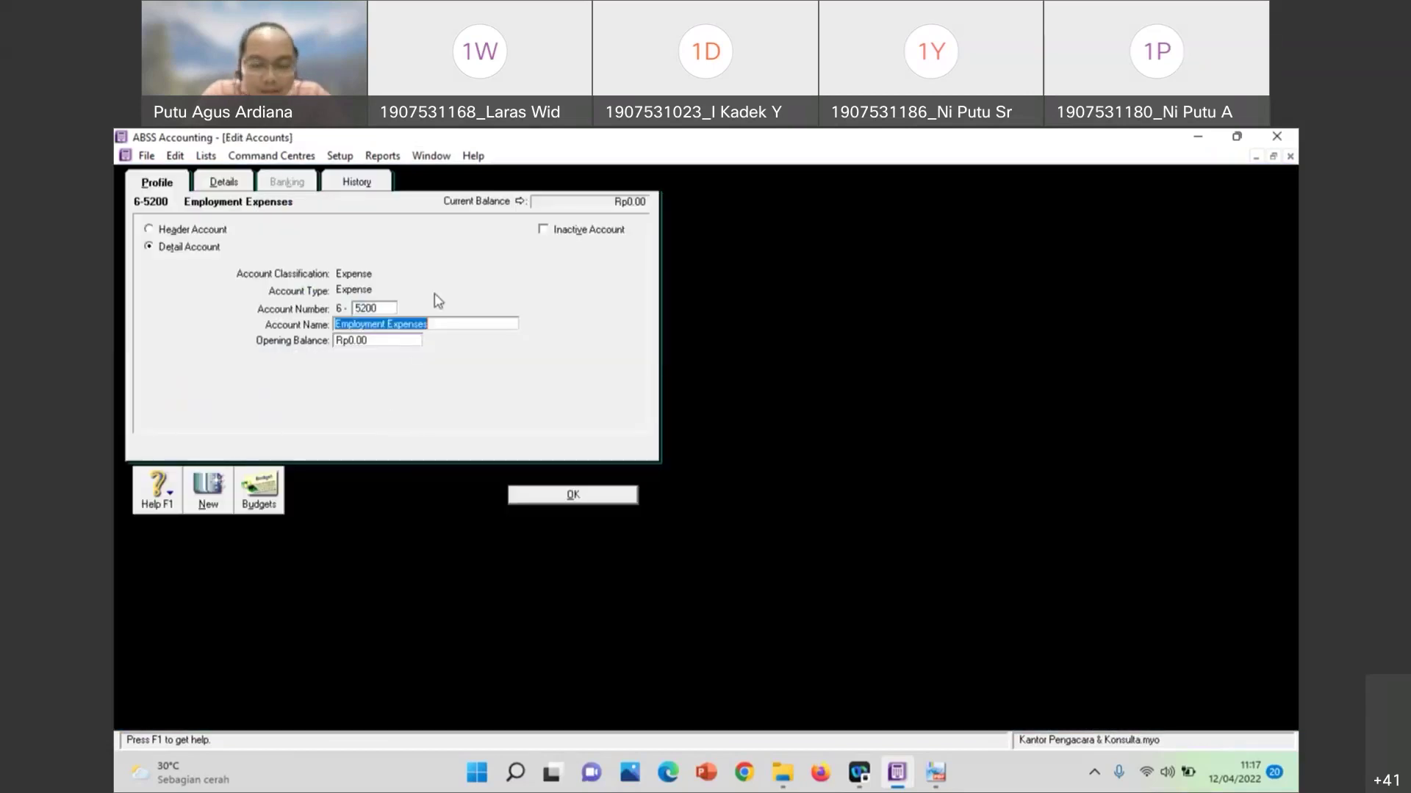
type("Ba")
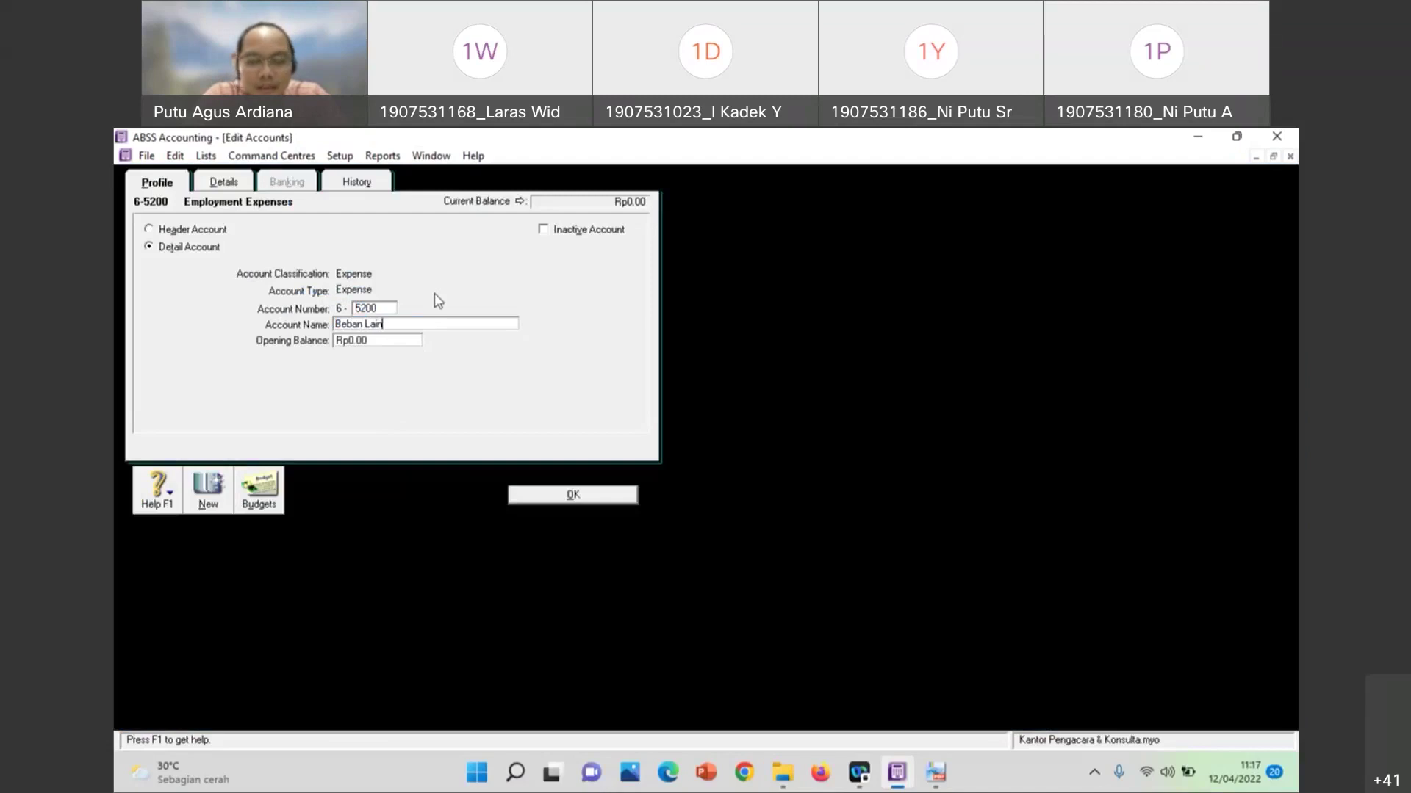
left_click(573, 494)
Check transactions i to k in the exam PDF and rename expense account 6-5200 as Beban Perlengkapan Kantor in ABSS Accounting
left_click(934, 771)
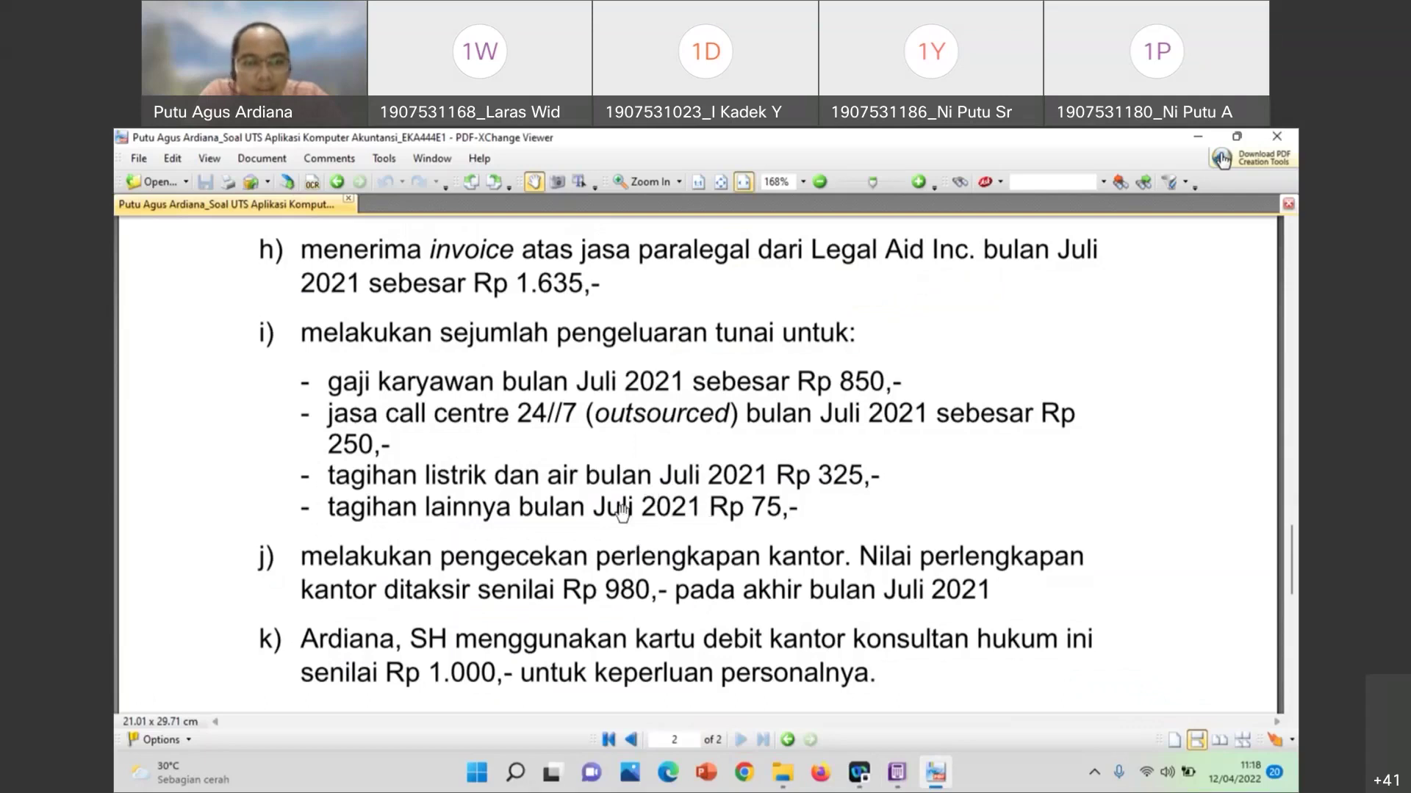
scroll(622, 516, "down", 1)
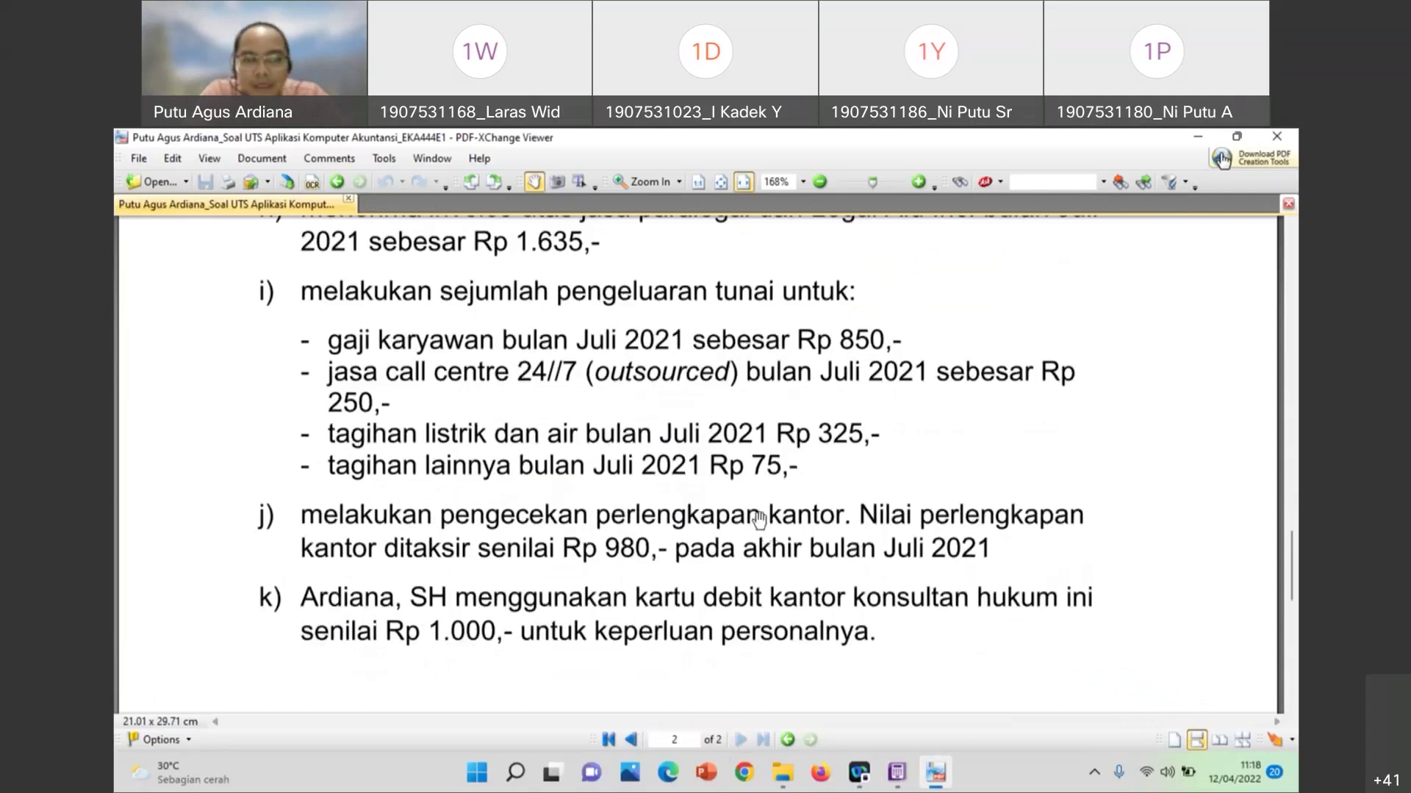
left_click(898, 773)
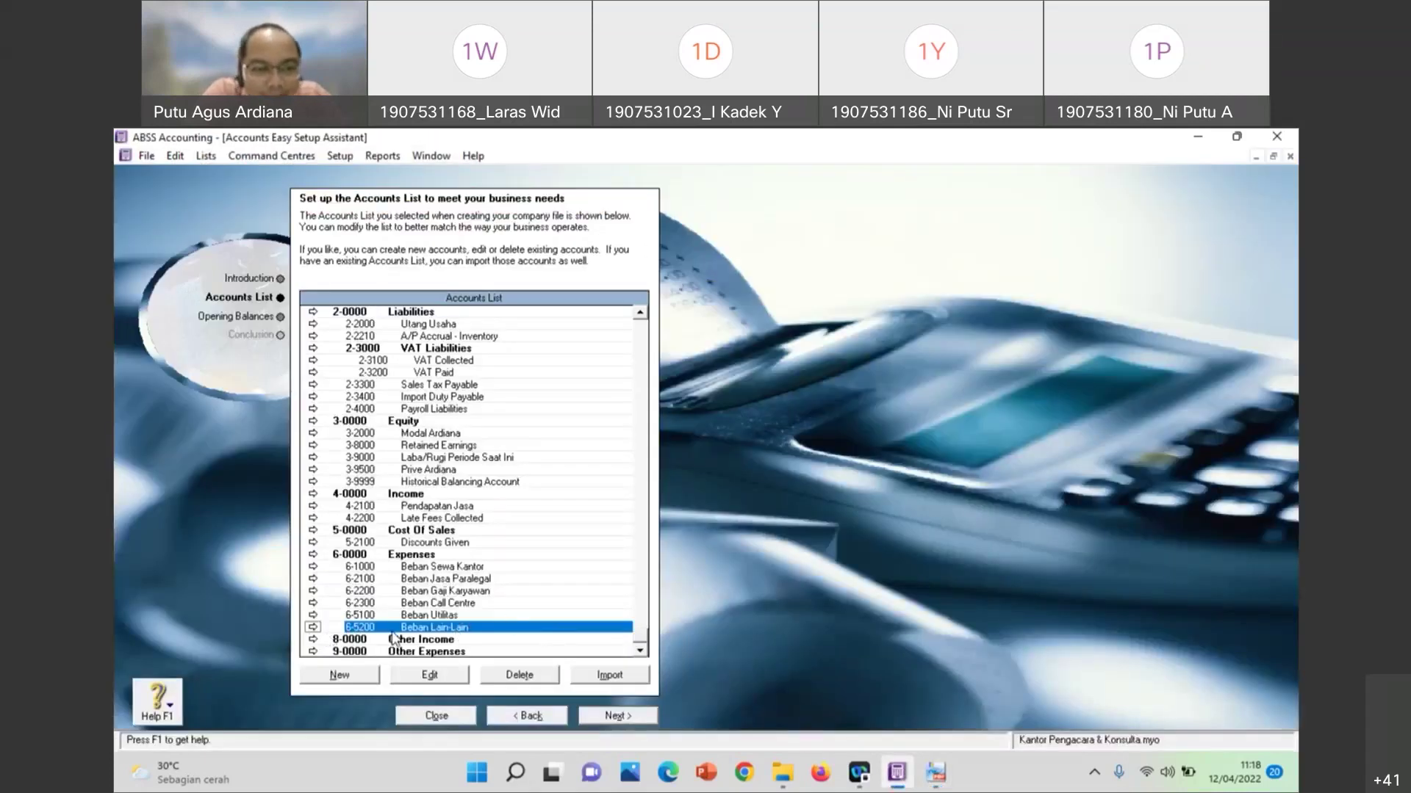
left_click(936, 773)
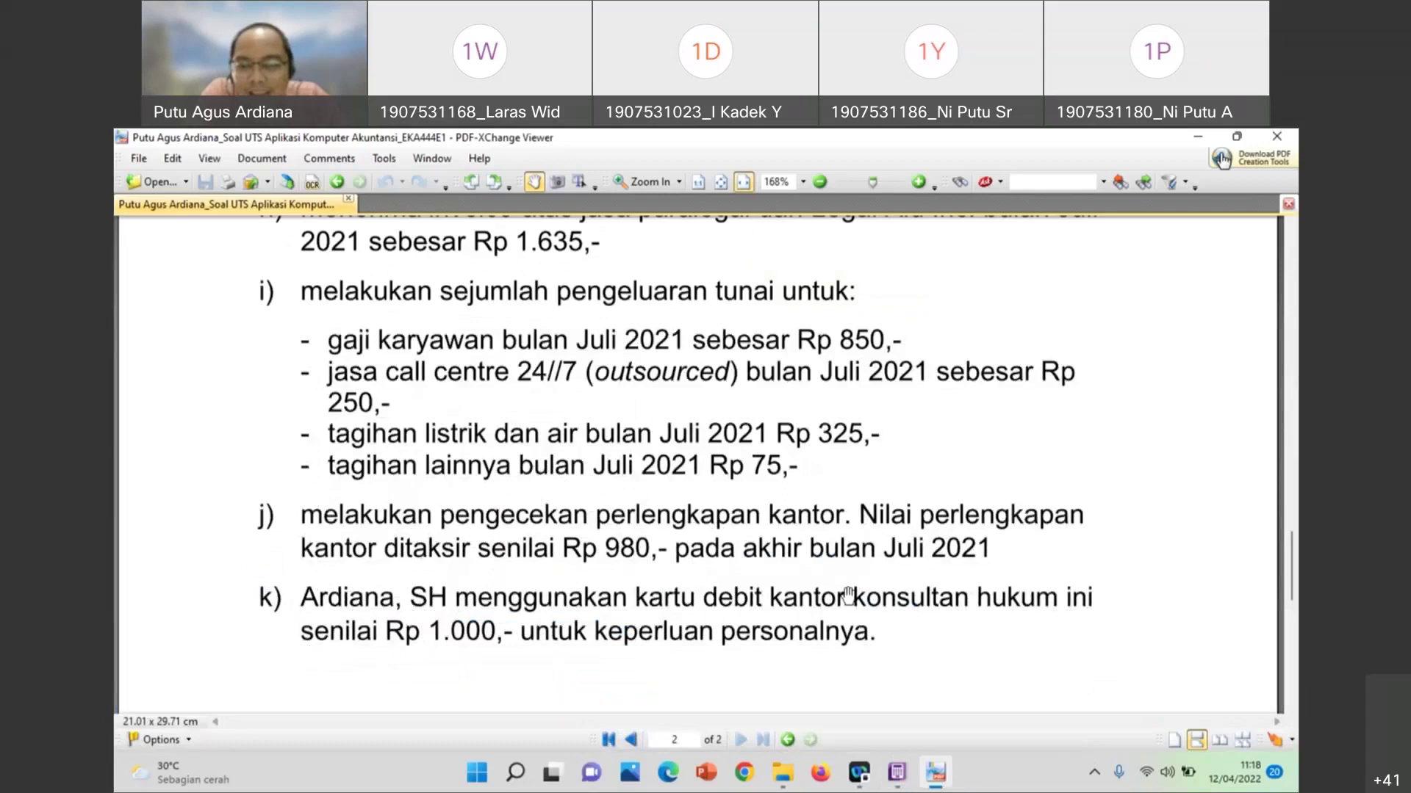
left_click(896, 773)
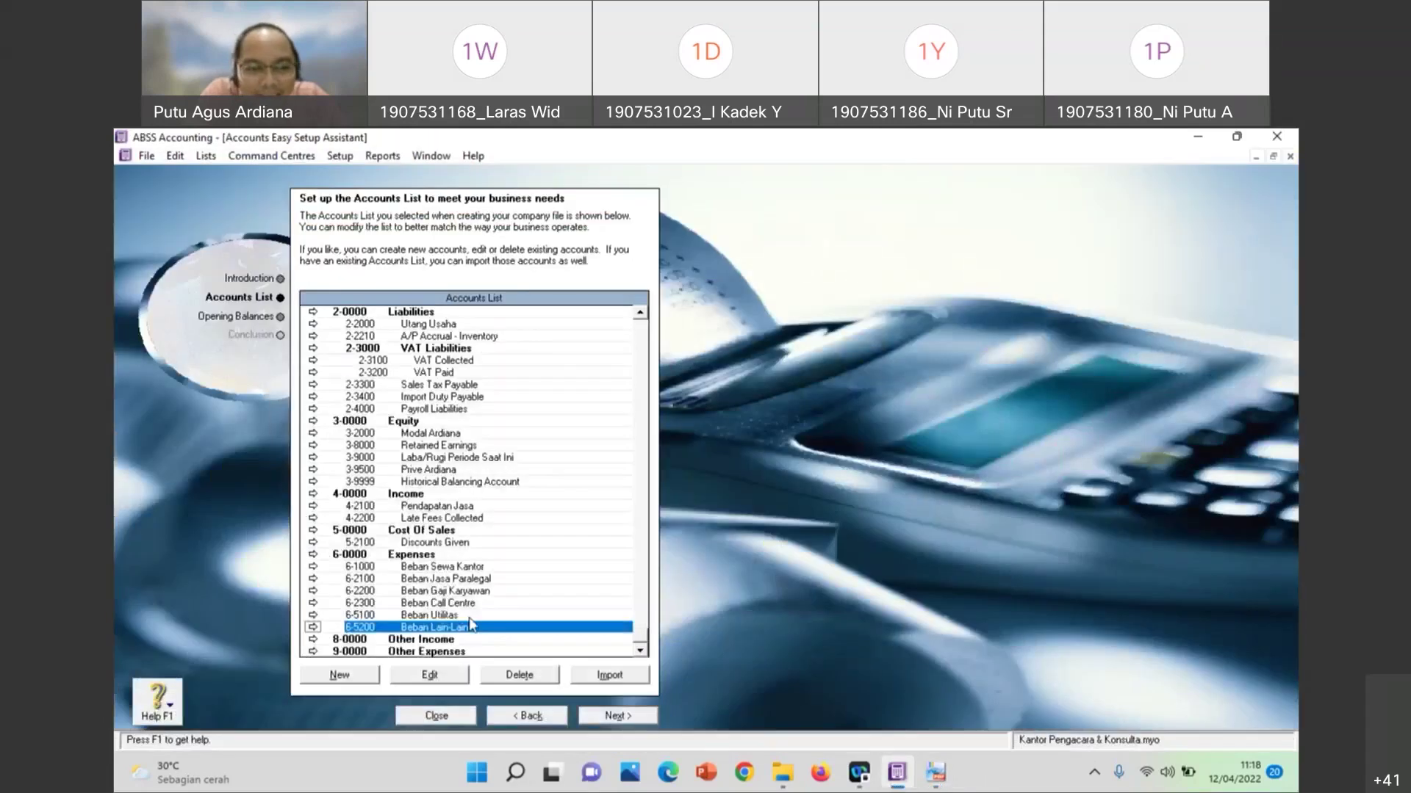
left_click(428, 674)
left_click(400, 326)
left_click_drag(365, 324, 498, 347)
type("Perle")
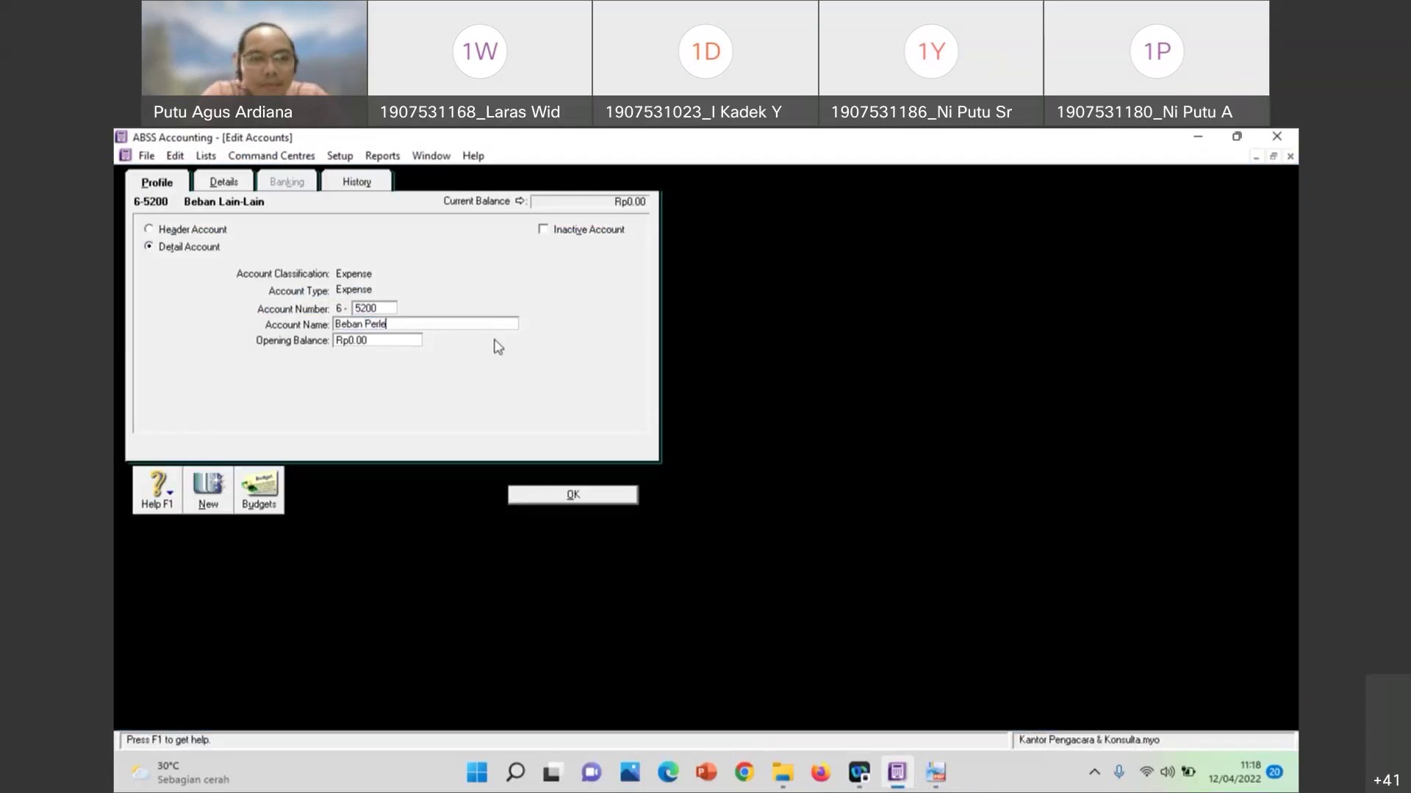
type("ngkapan Kantor")
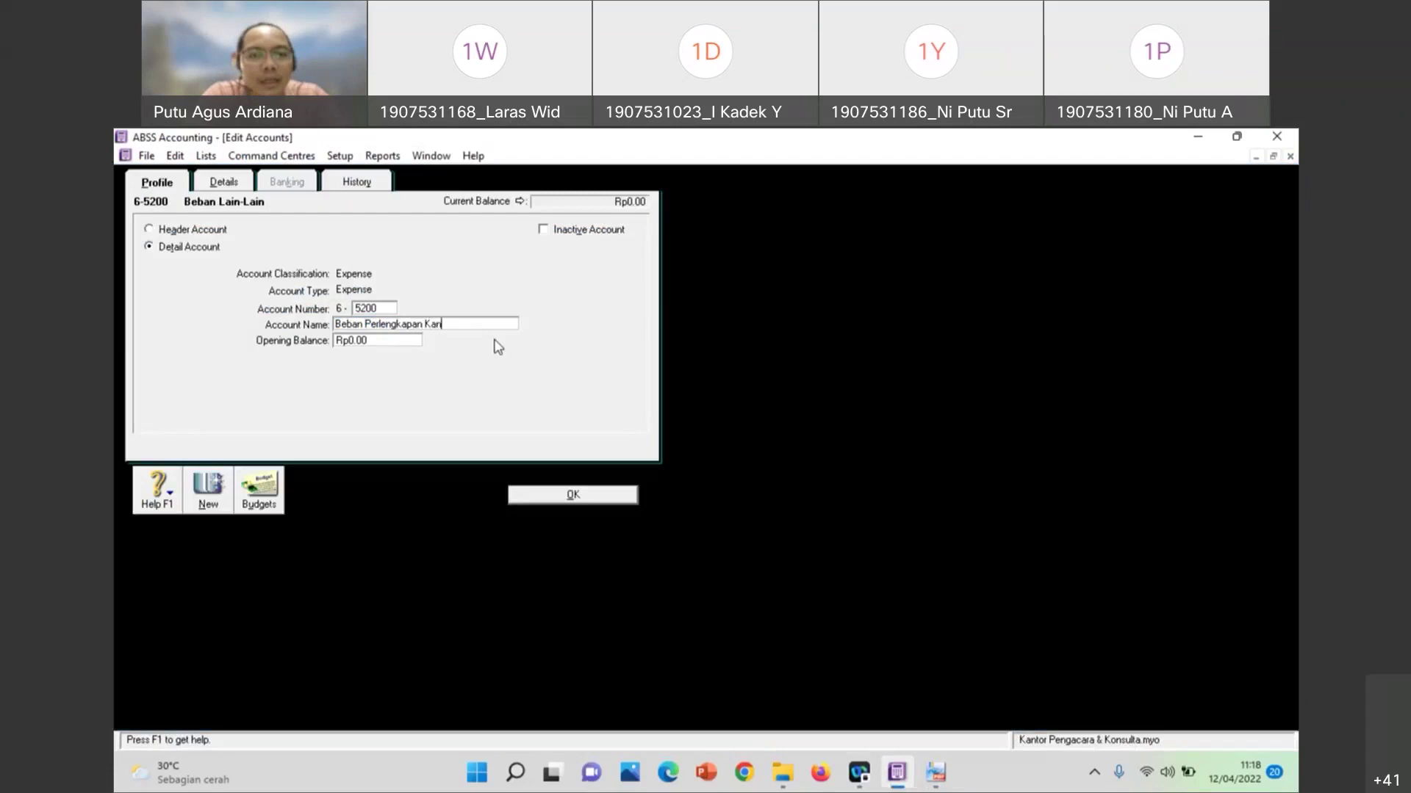
left_click(553, 499)
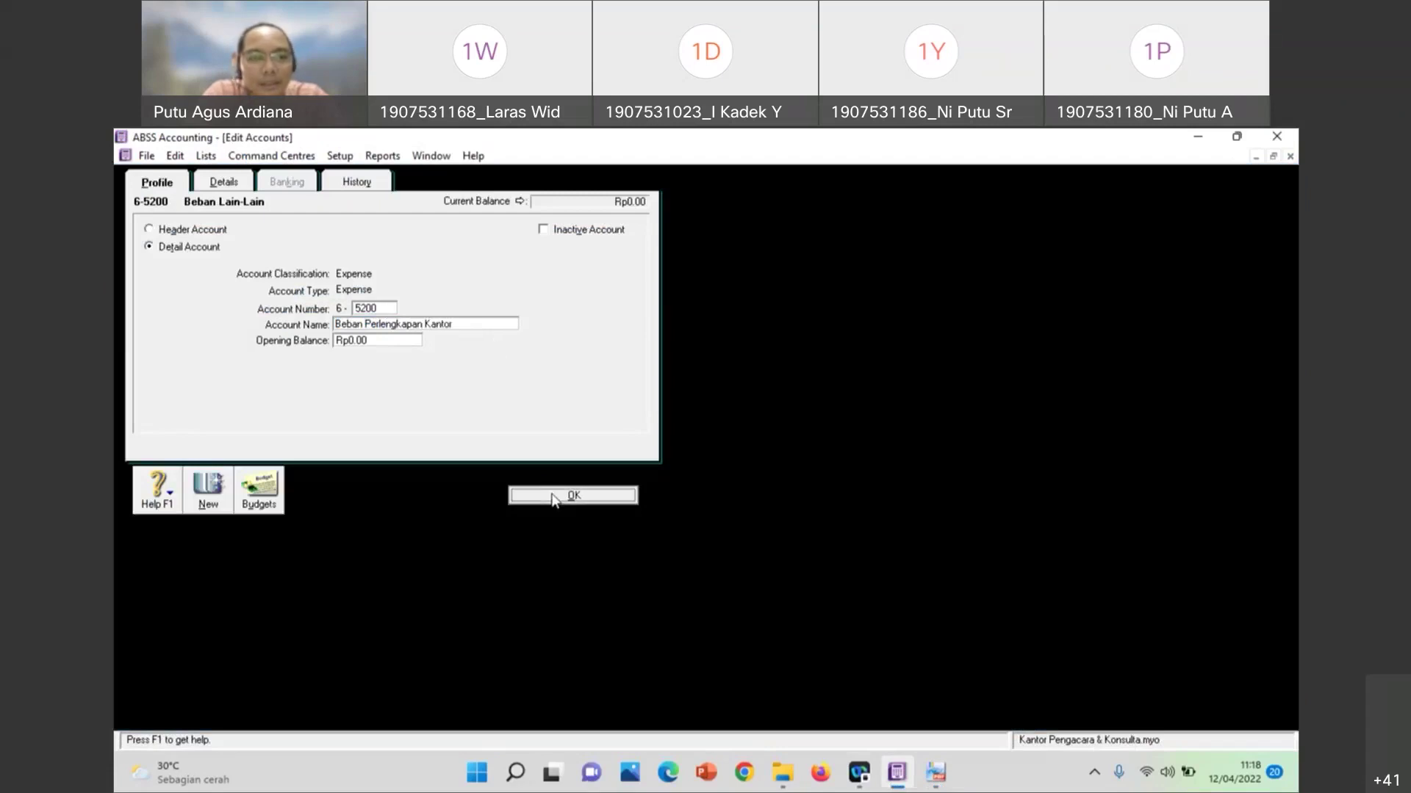
Examine the profile and details of header account 9-0000 Other Expenses, then close it without changing anything
left_click(463, 652)
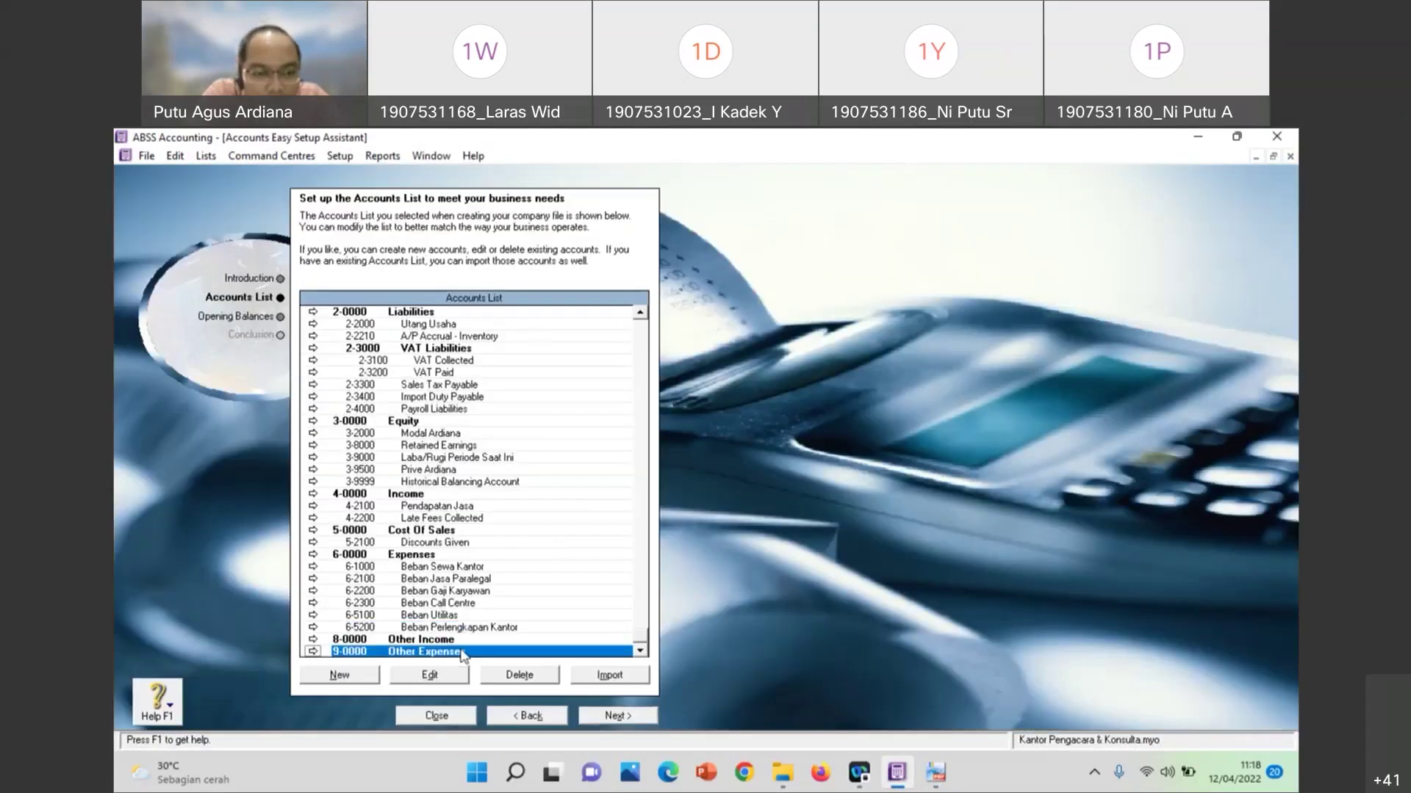
double_click(416, 654)
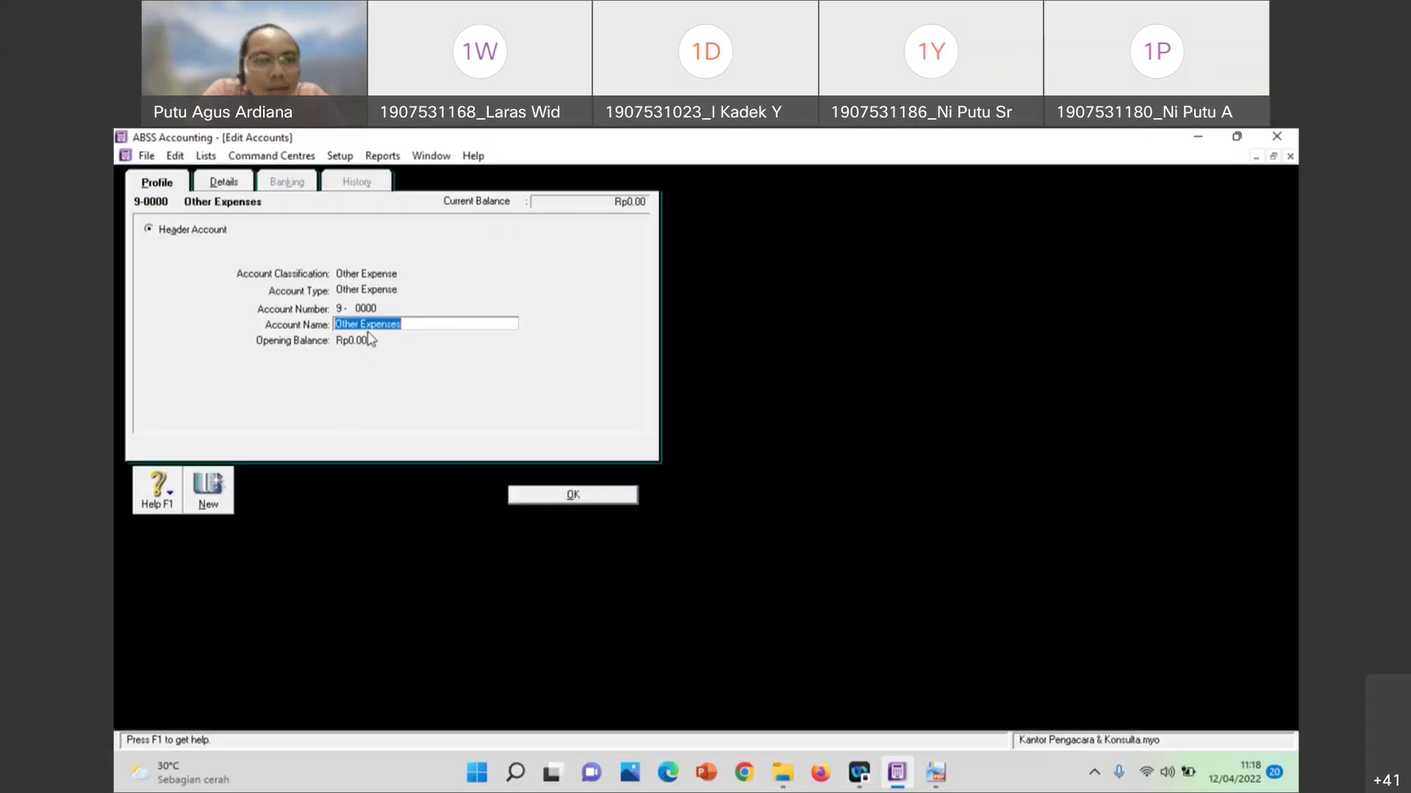
left_click(221, 183)
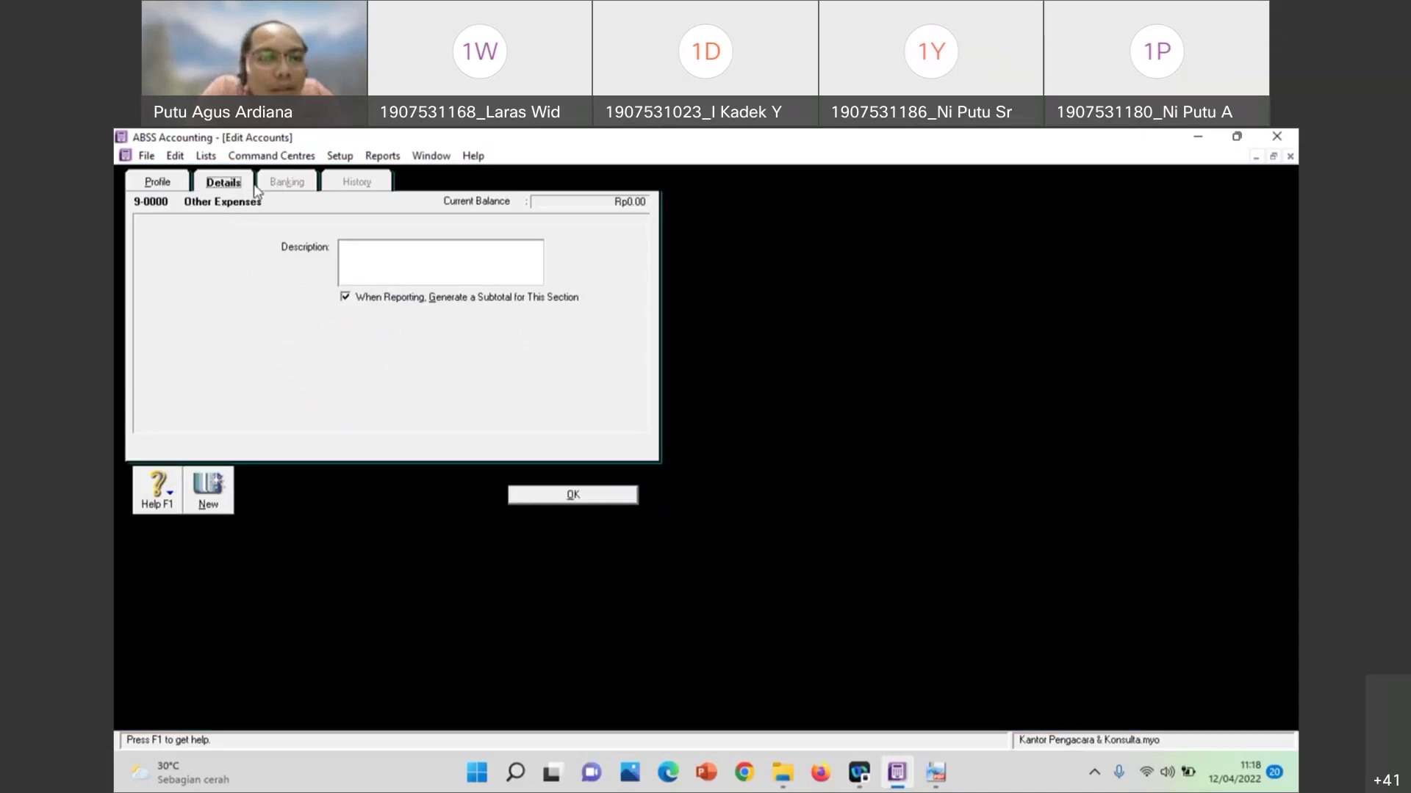
left_click(349, 253)
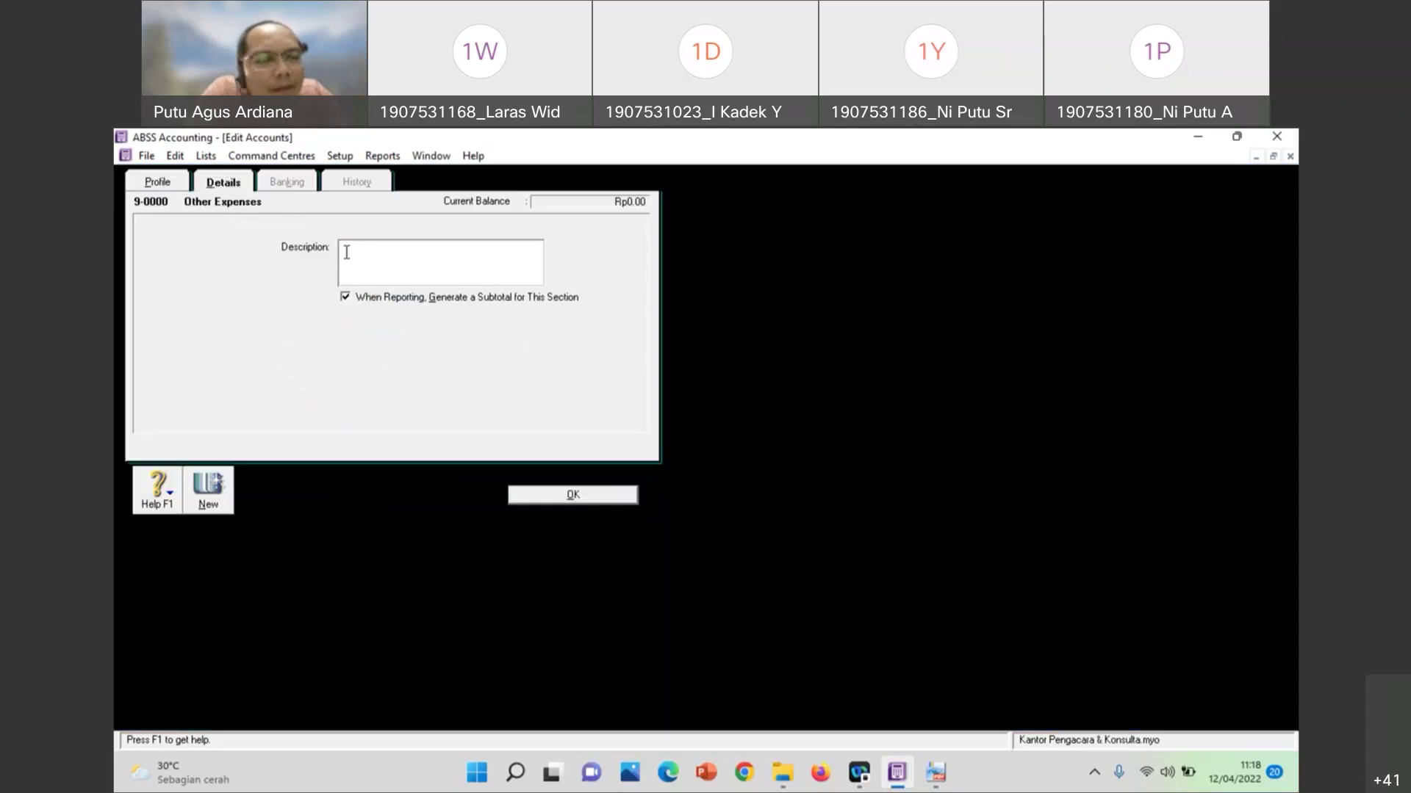
left_click(154, 181)
left_click(511, 496)
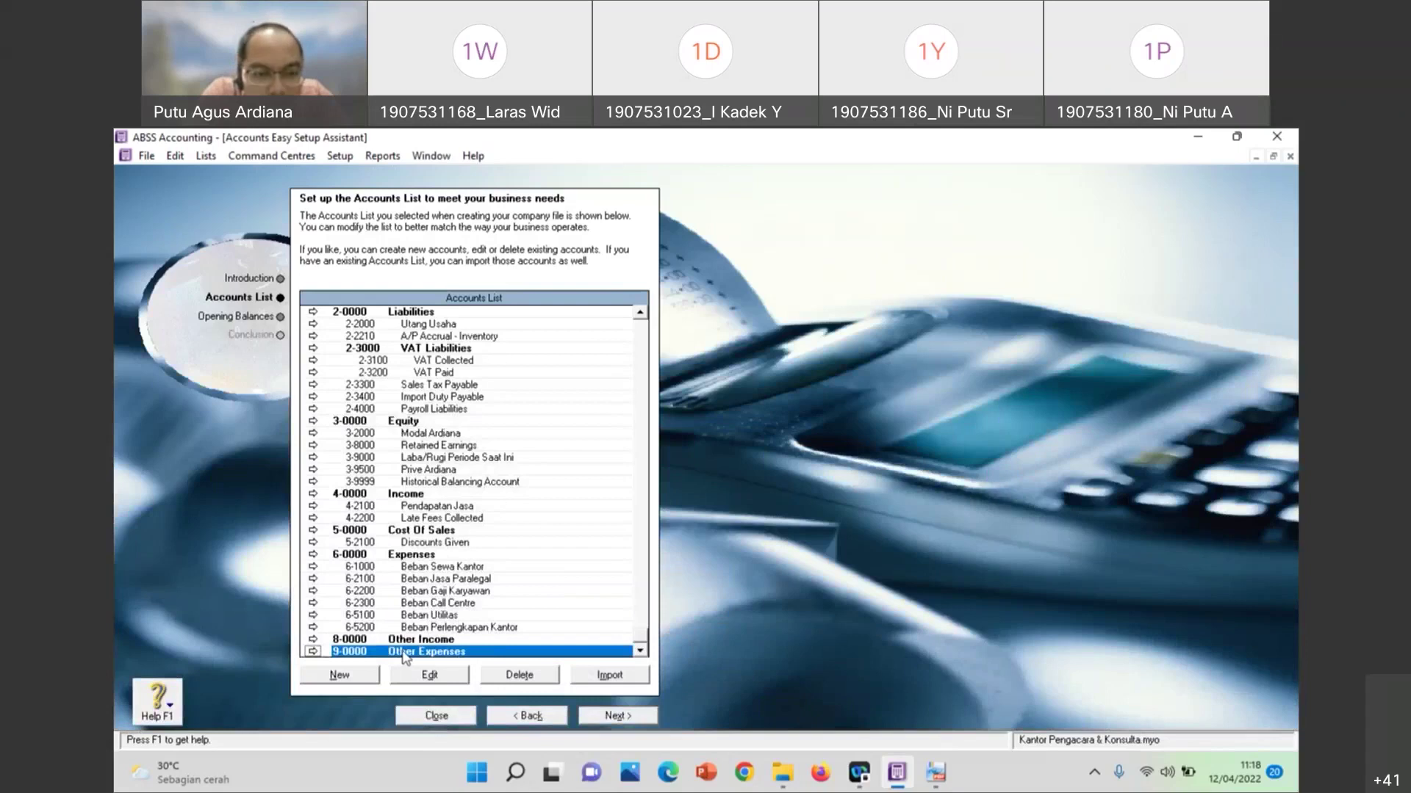
Enter xxx as the description of header account 9-0000 Other Expenses, save it, and reopen the account briefly to check its profile
double_click(402, 654)
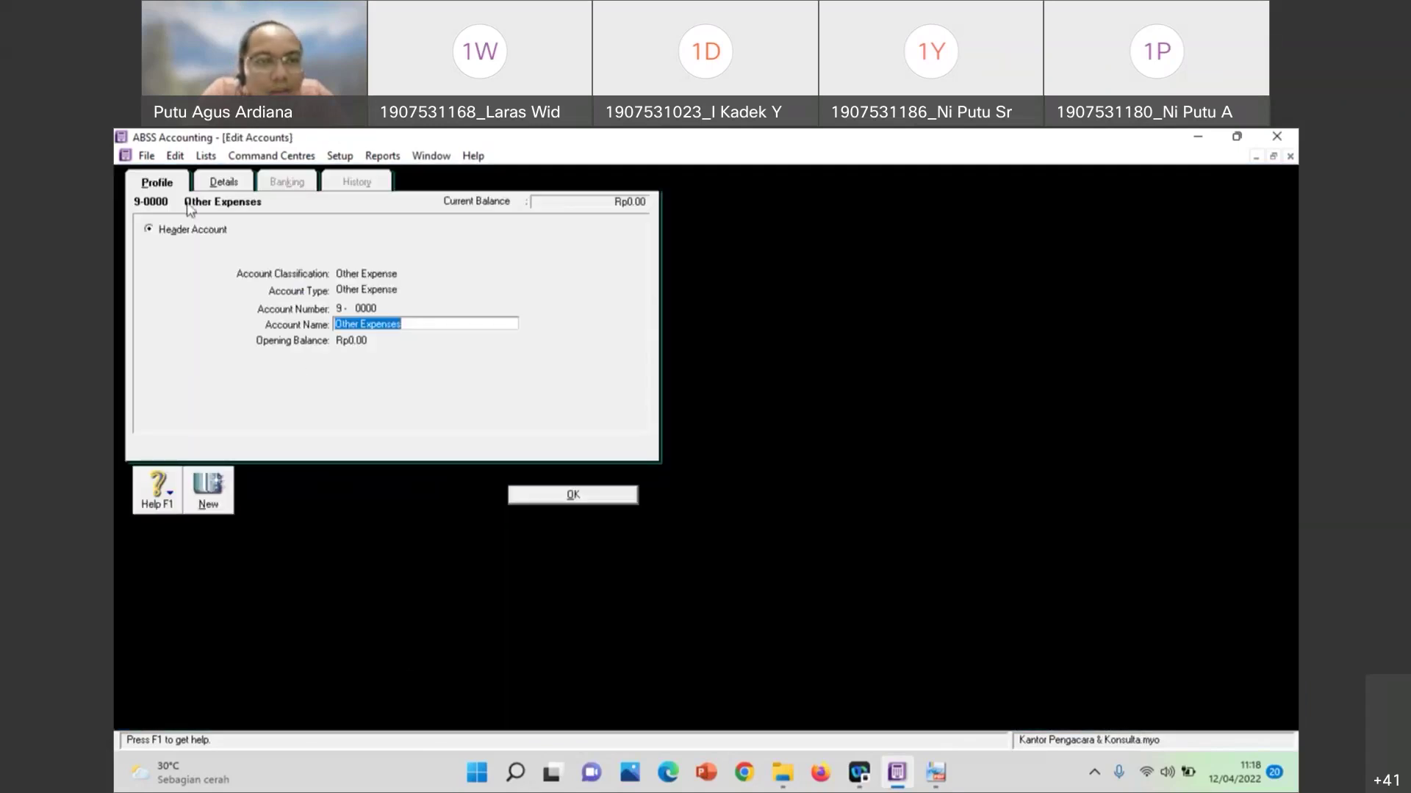
left_click(207, 183)
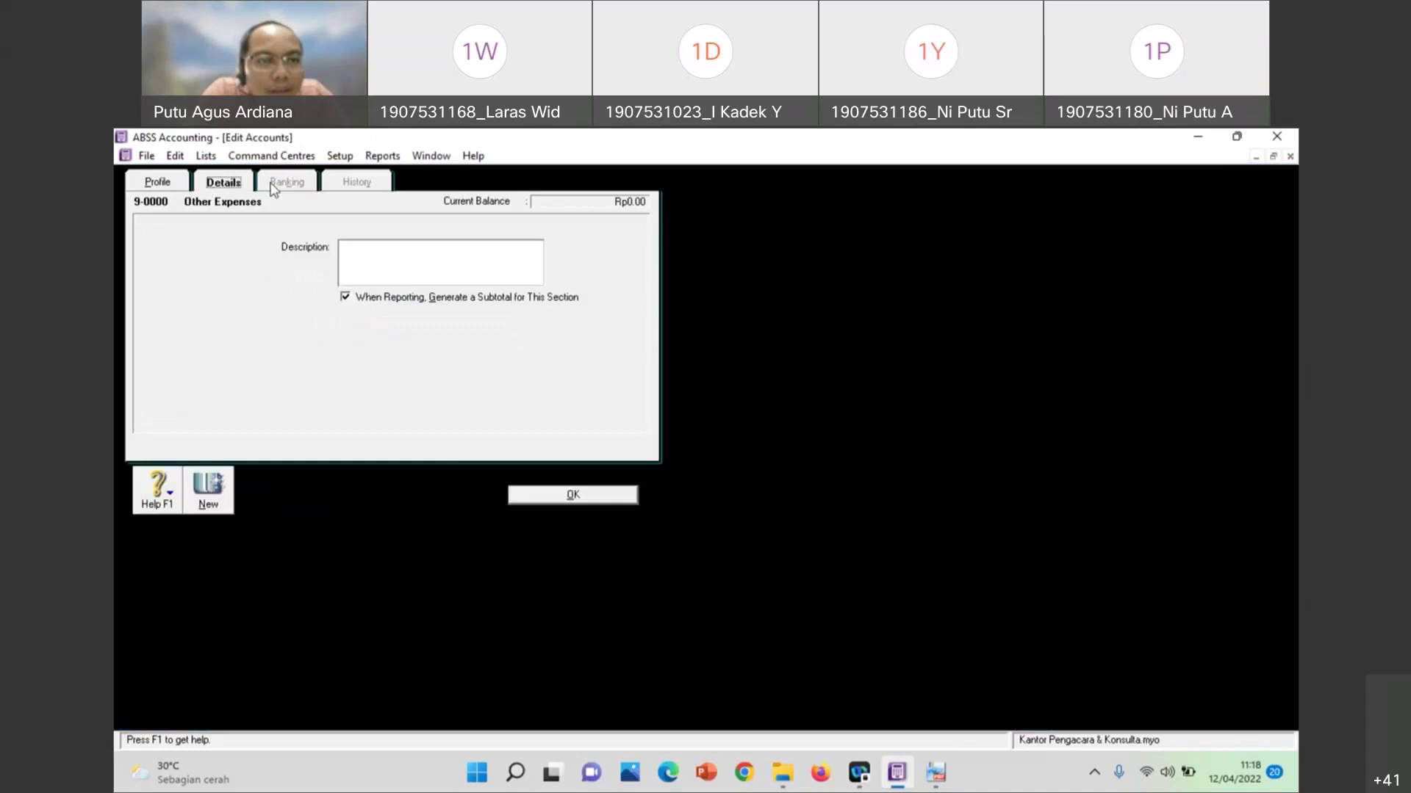
left_click(359, 259)
type("xxx")
left_click(580, 495)
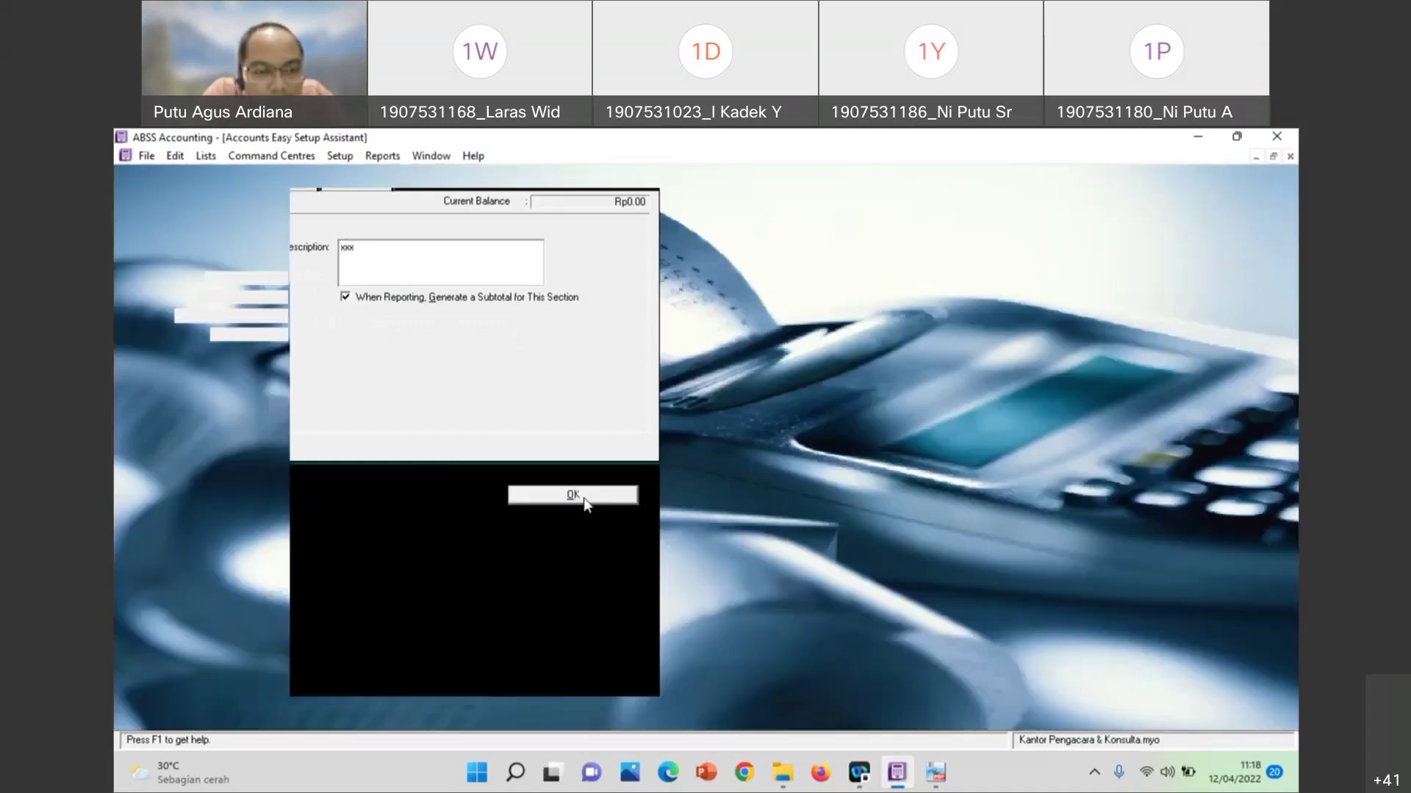
left_click(313, 652)
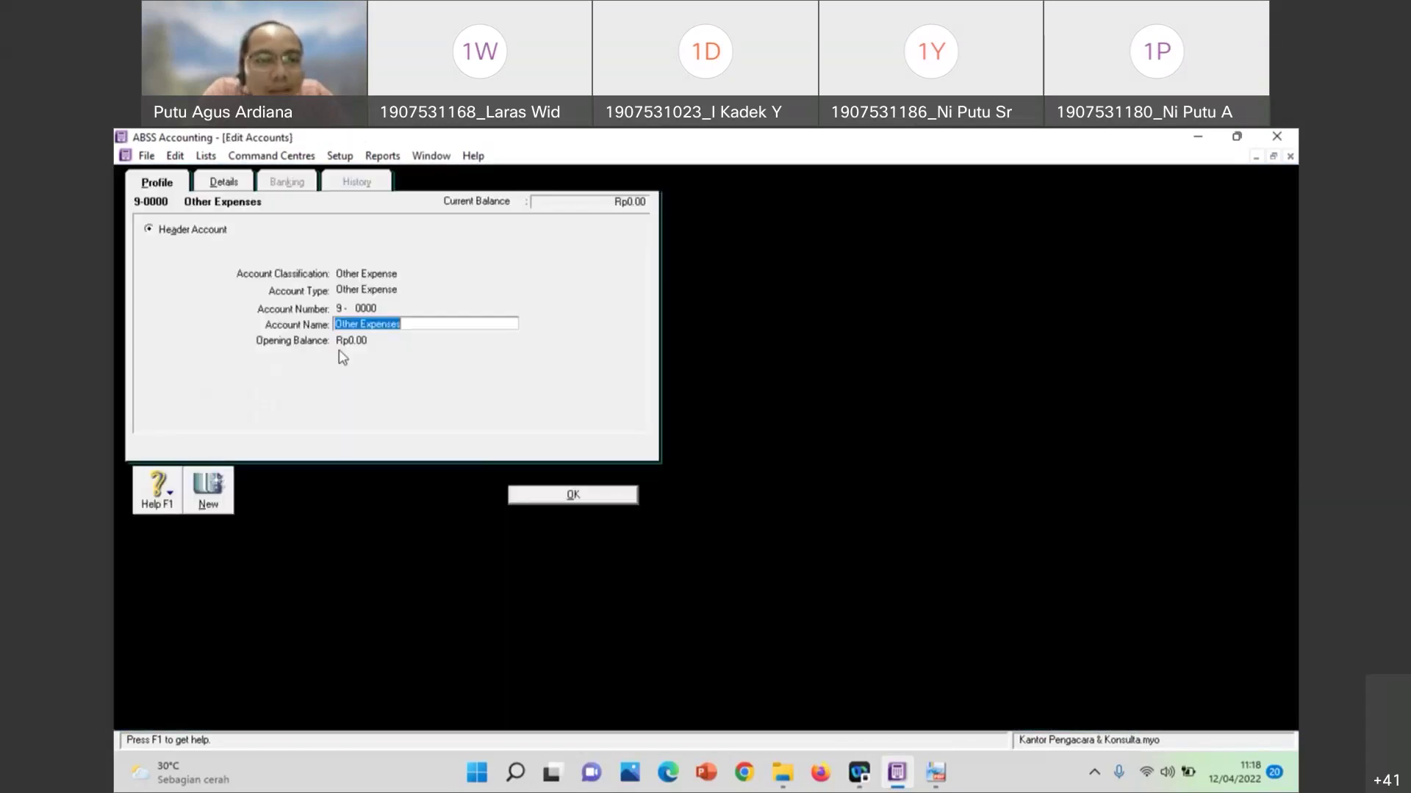
left_click(548, 497)
Create a new detail account of type Other Expense with account number 9-1000, leaving its name blank
left_click(360, 670)
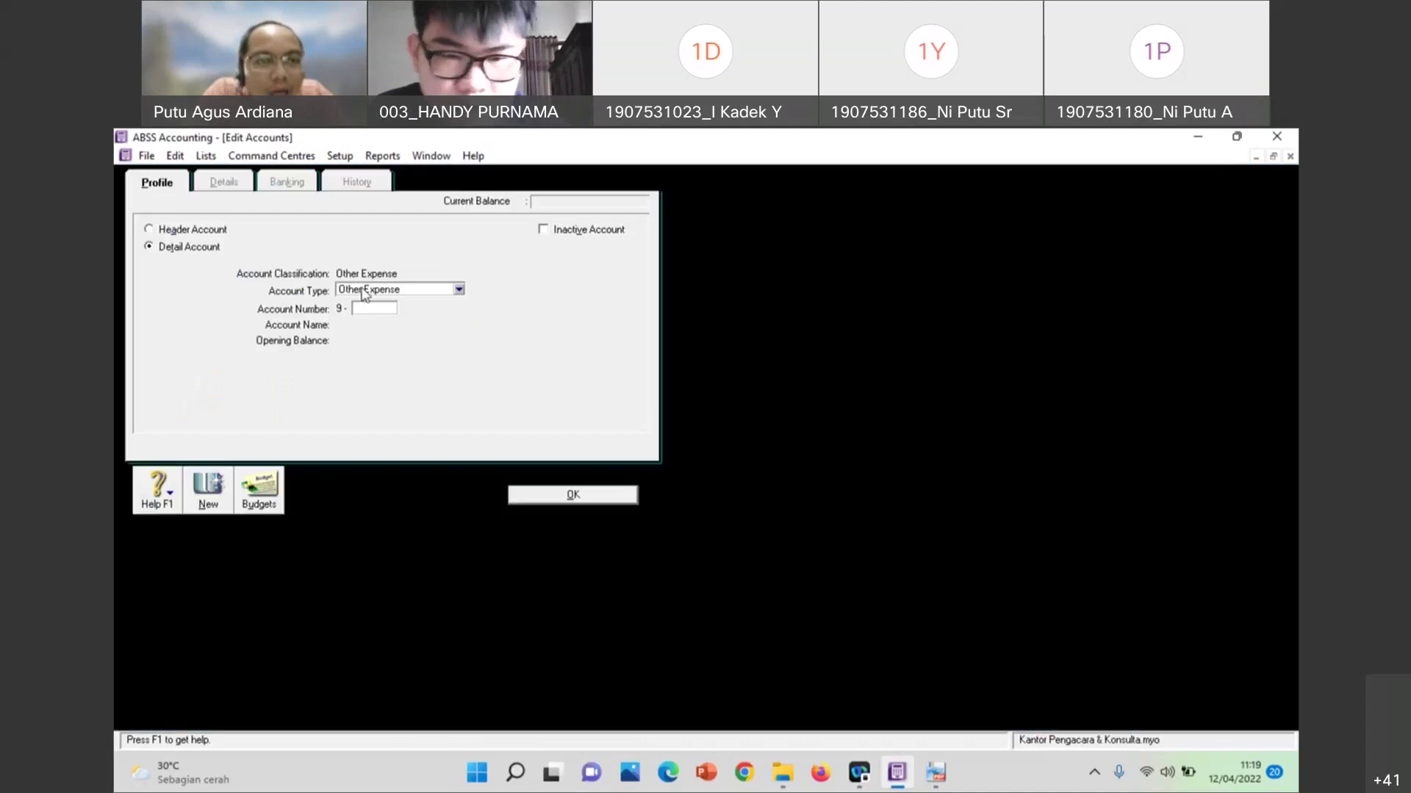
left_click(363, 290)
left_click(192, 247)
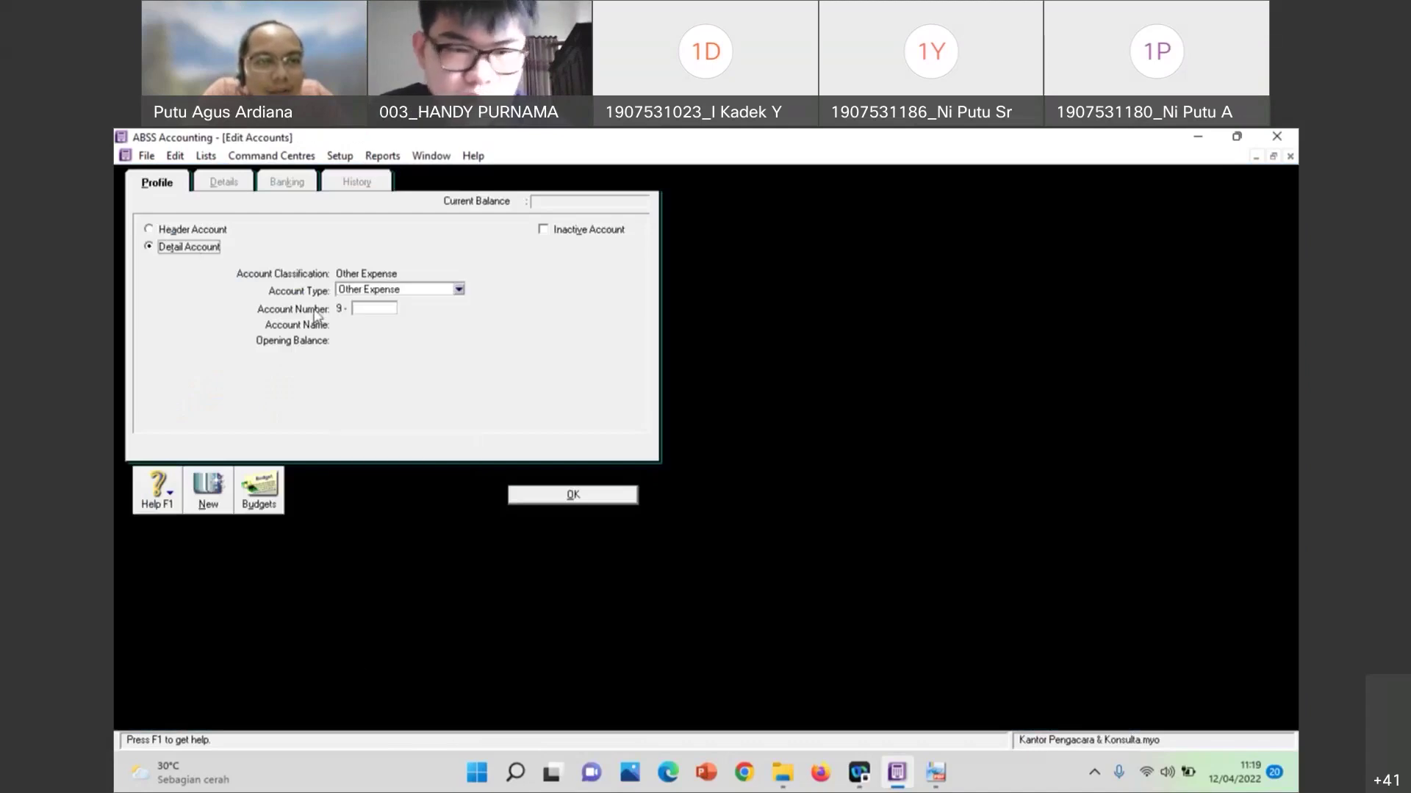
left_click(380, 308)
type("1000")
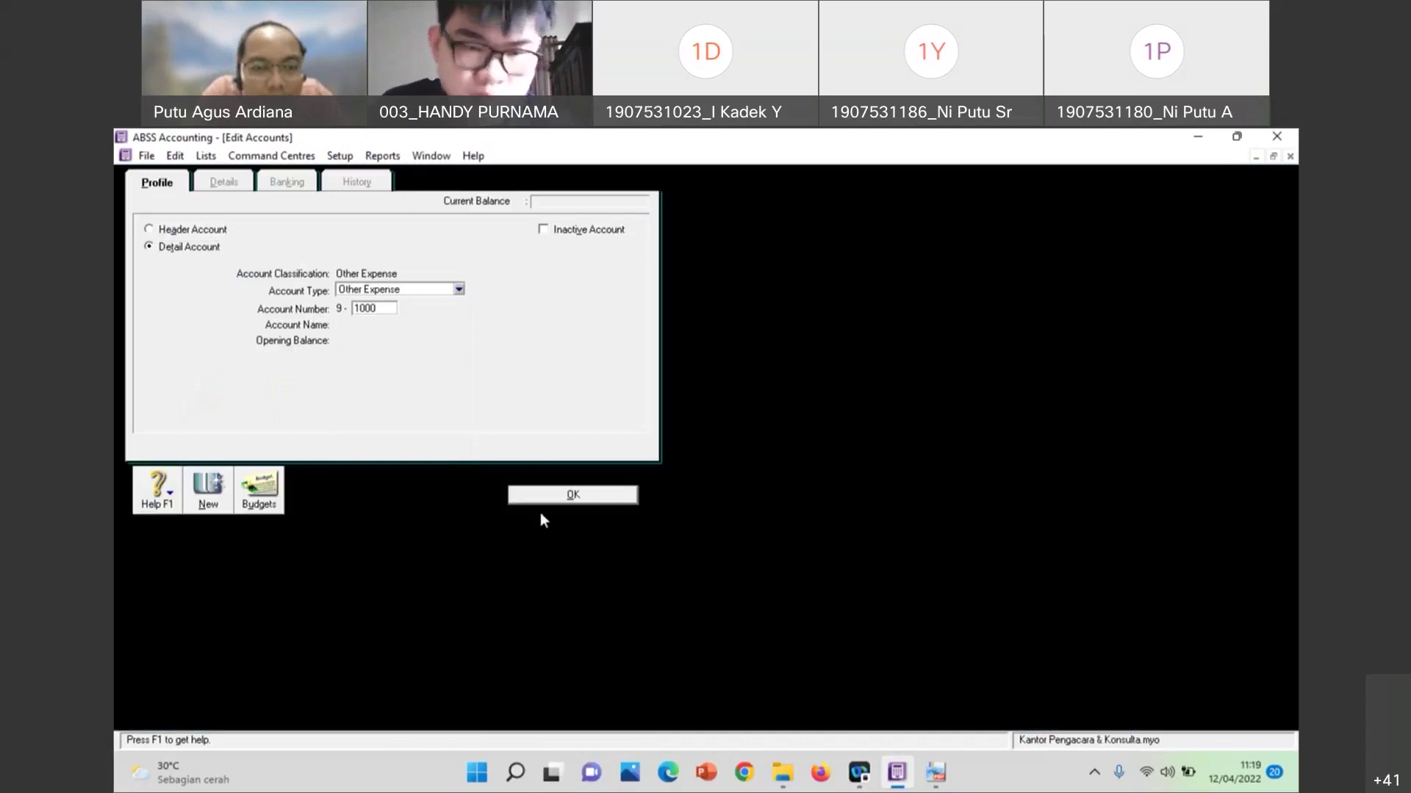
left_click(530, 497)
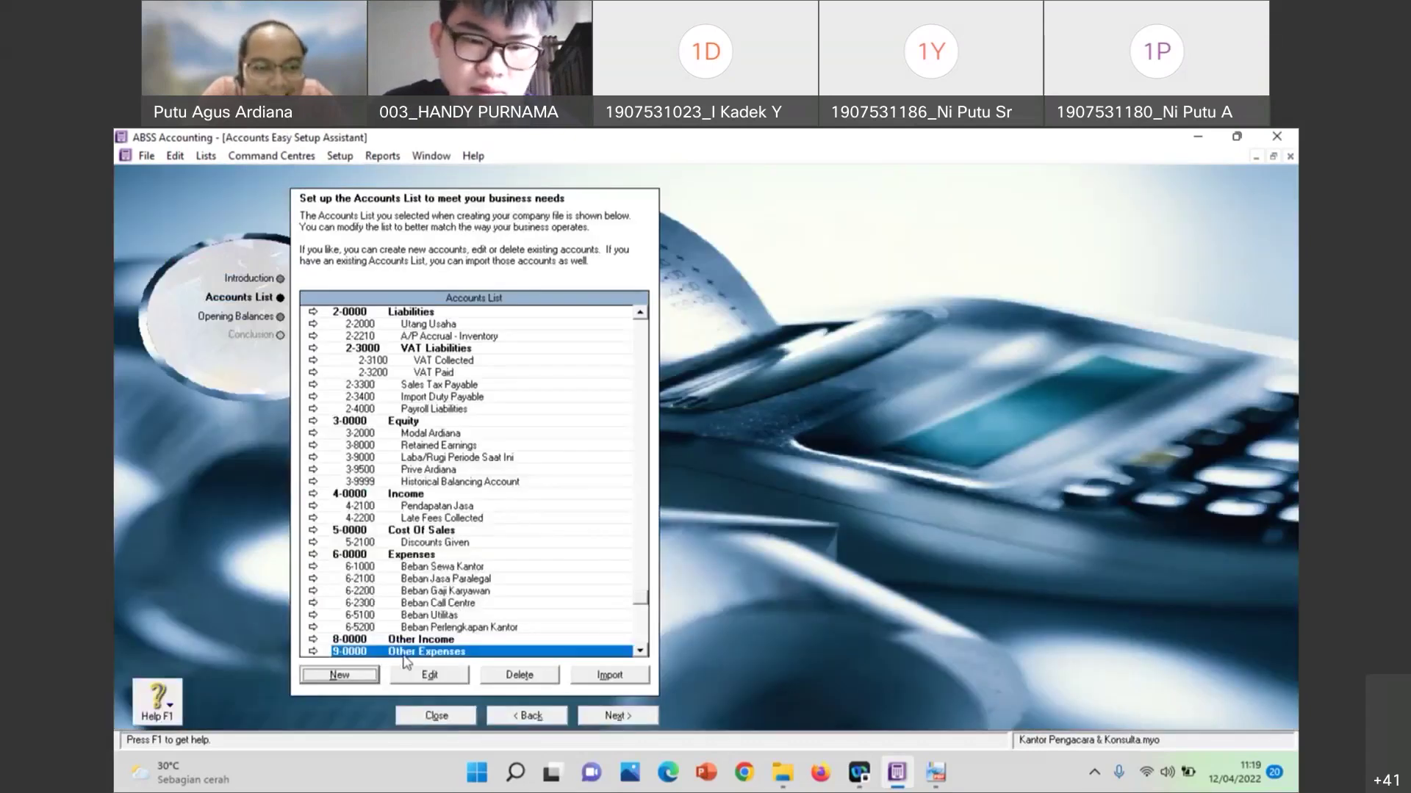
Rename header account 9-0000 Other Expenses as Beban Lain-Lain
left_click(412, 675)
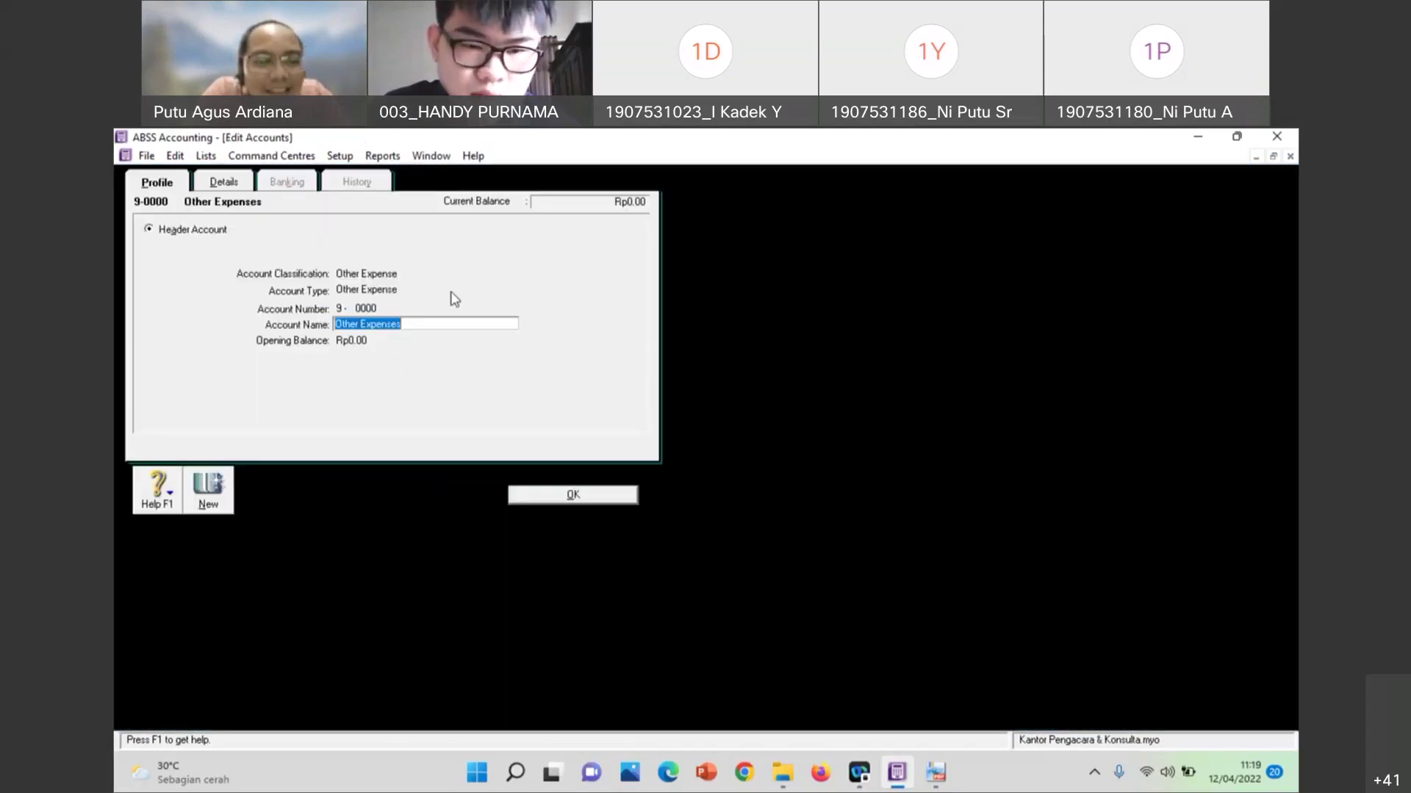
type("Beban ")
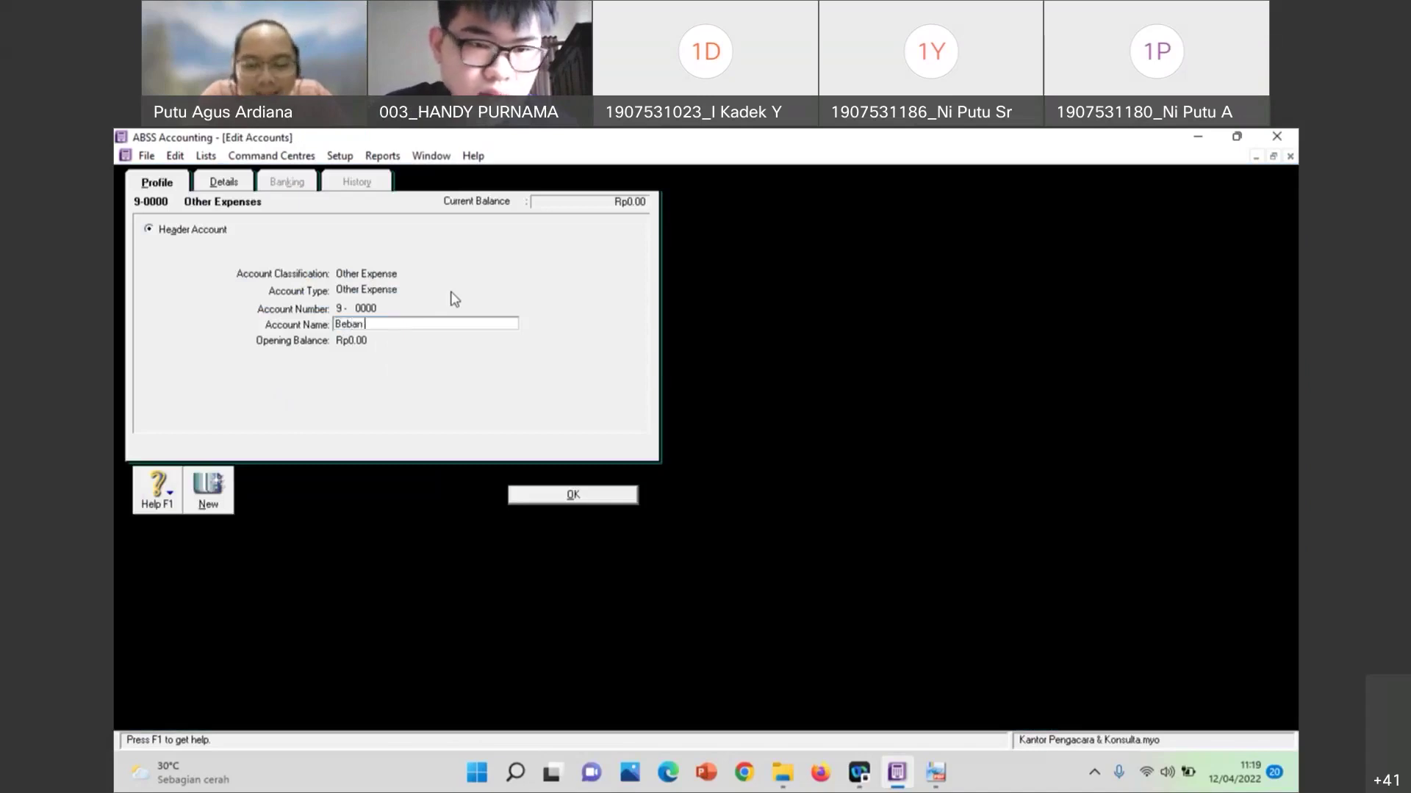
type("Lain-Lain")
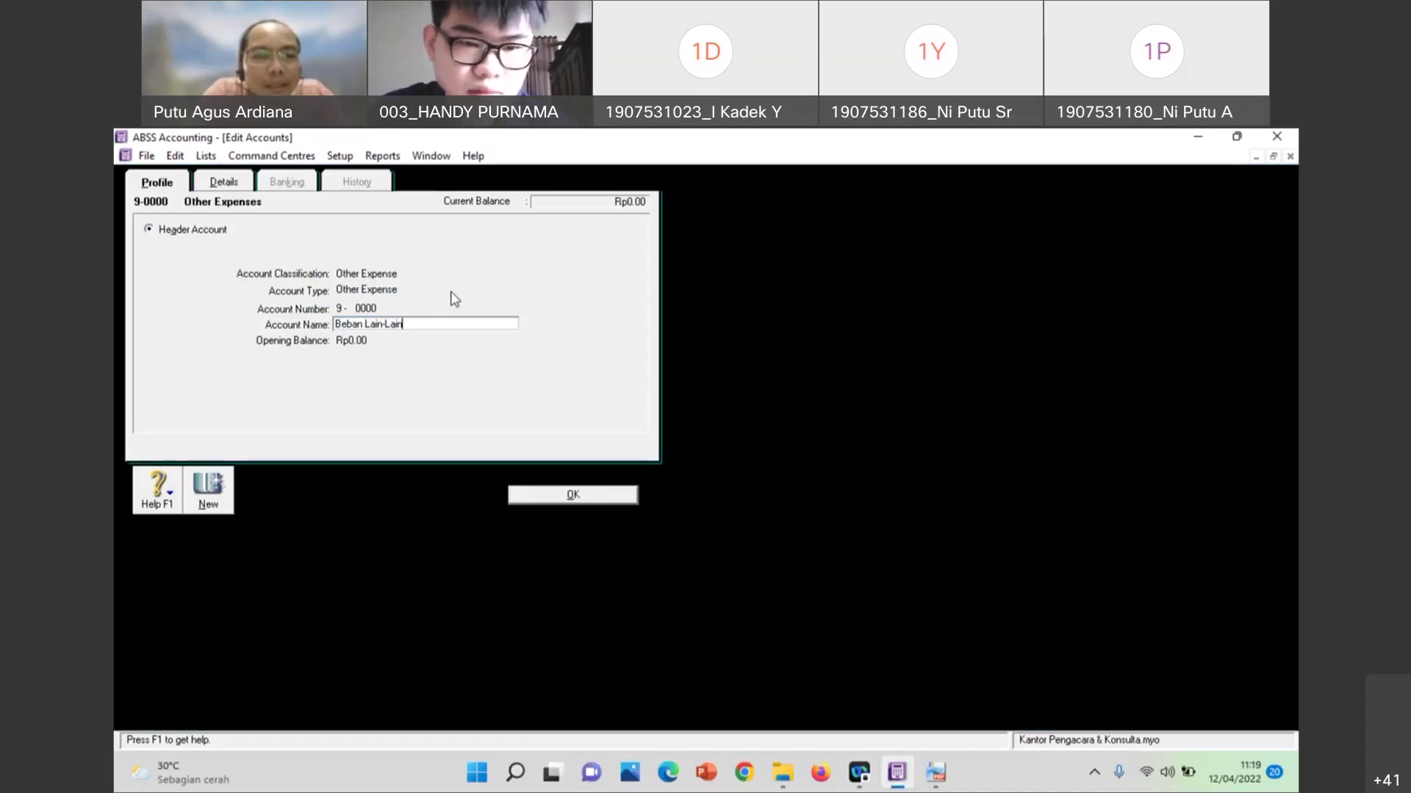
Save Beban Lain-Lain as the name of header account 9-0000 and check the profile of the Beban Perlengkapan Kantor account
left_click(532, 498)
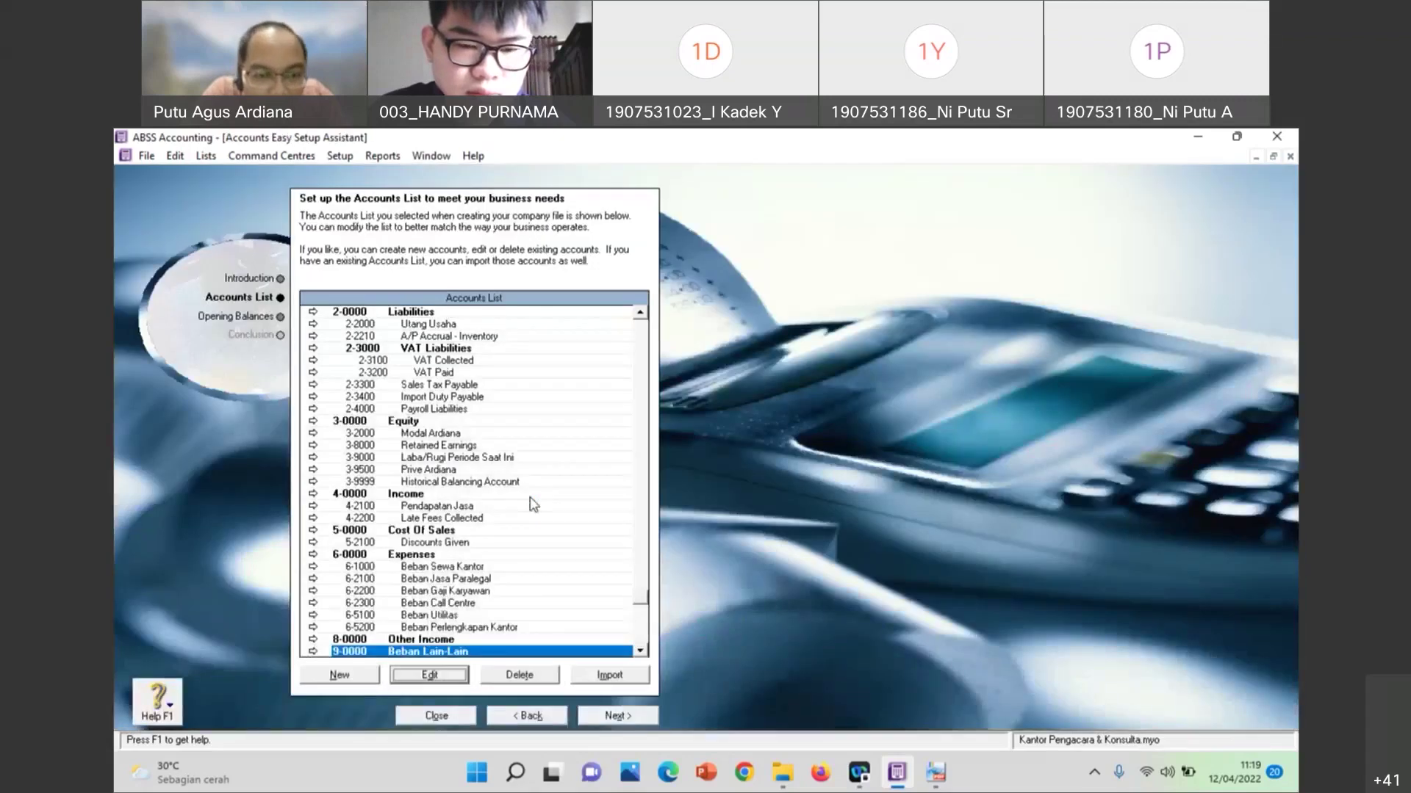
double_click(467, 630)
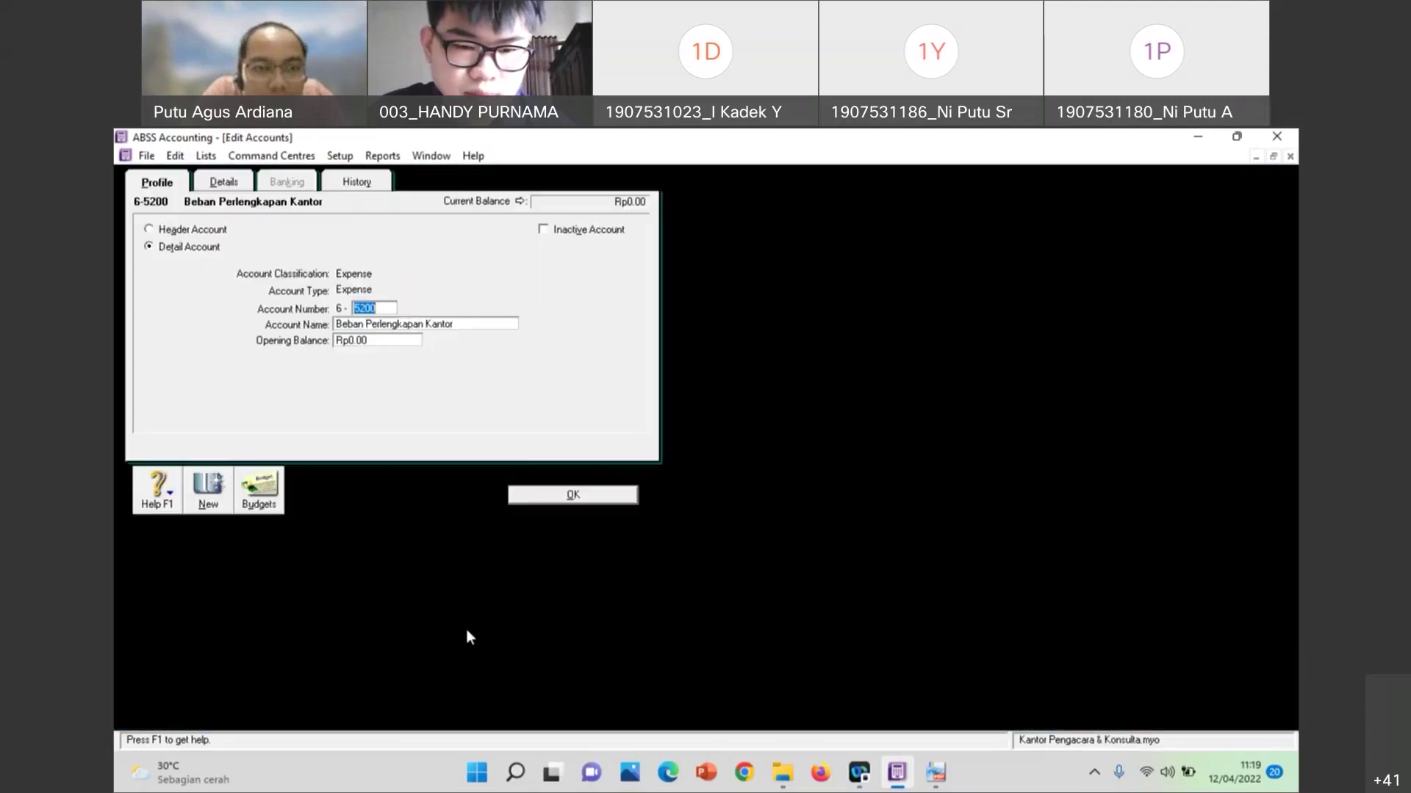
left_click(580, 497)
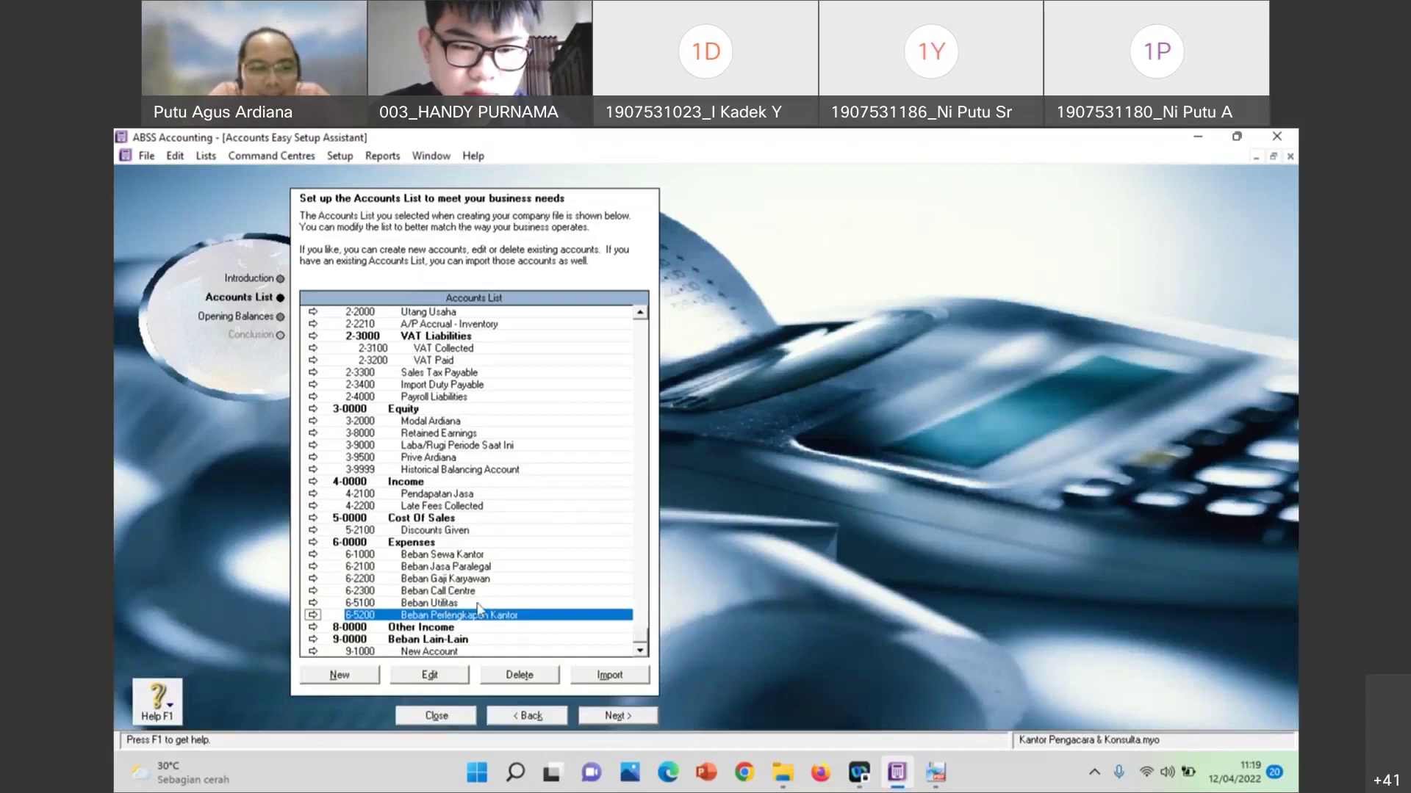
Review the opening balances of all accounts down to Other Expense and close the accounts setup
left_click(606, 716)
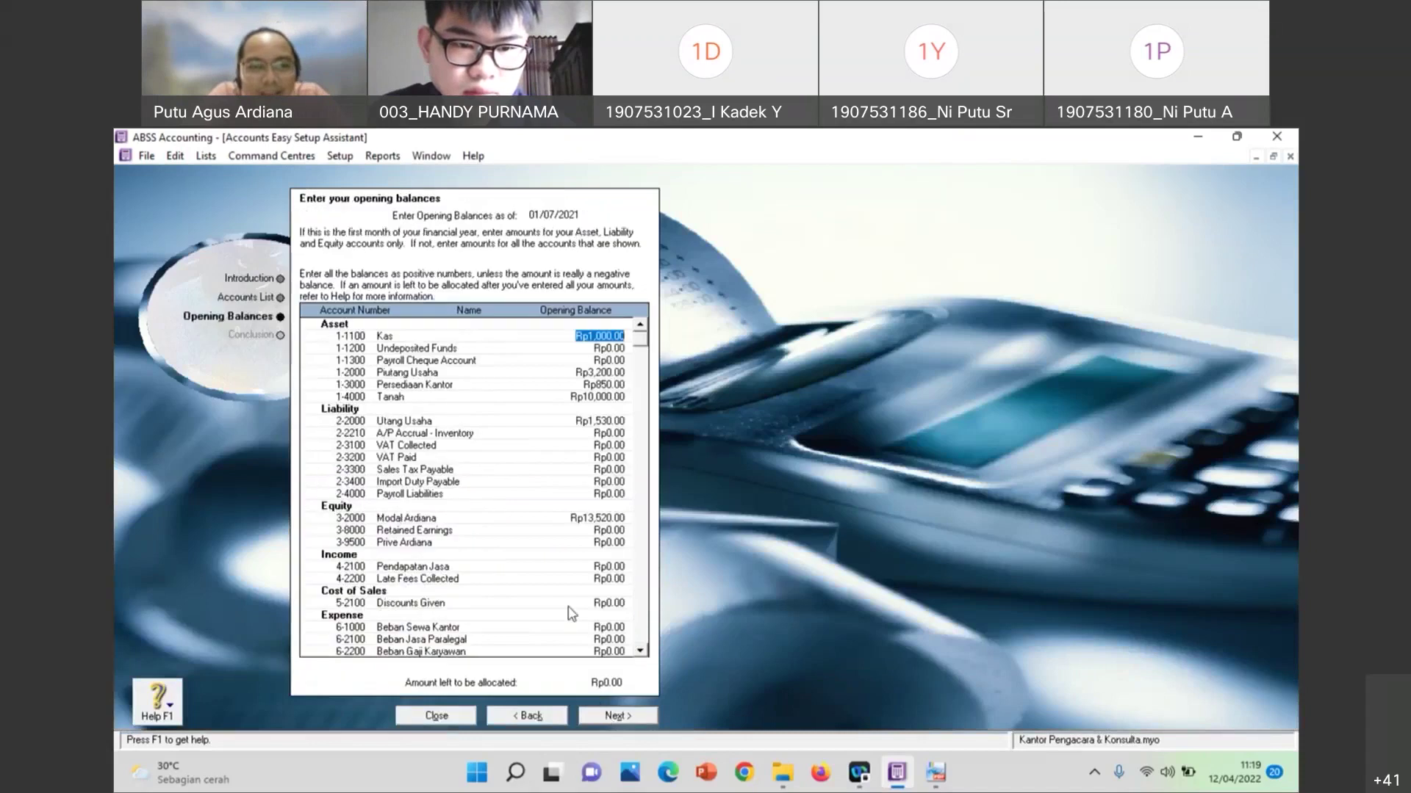
scroll(535, 488, "down", 5)
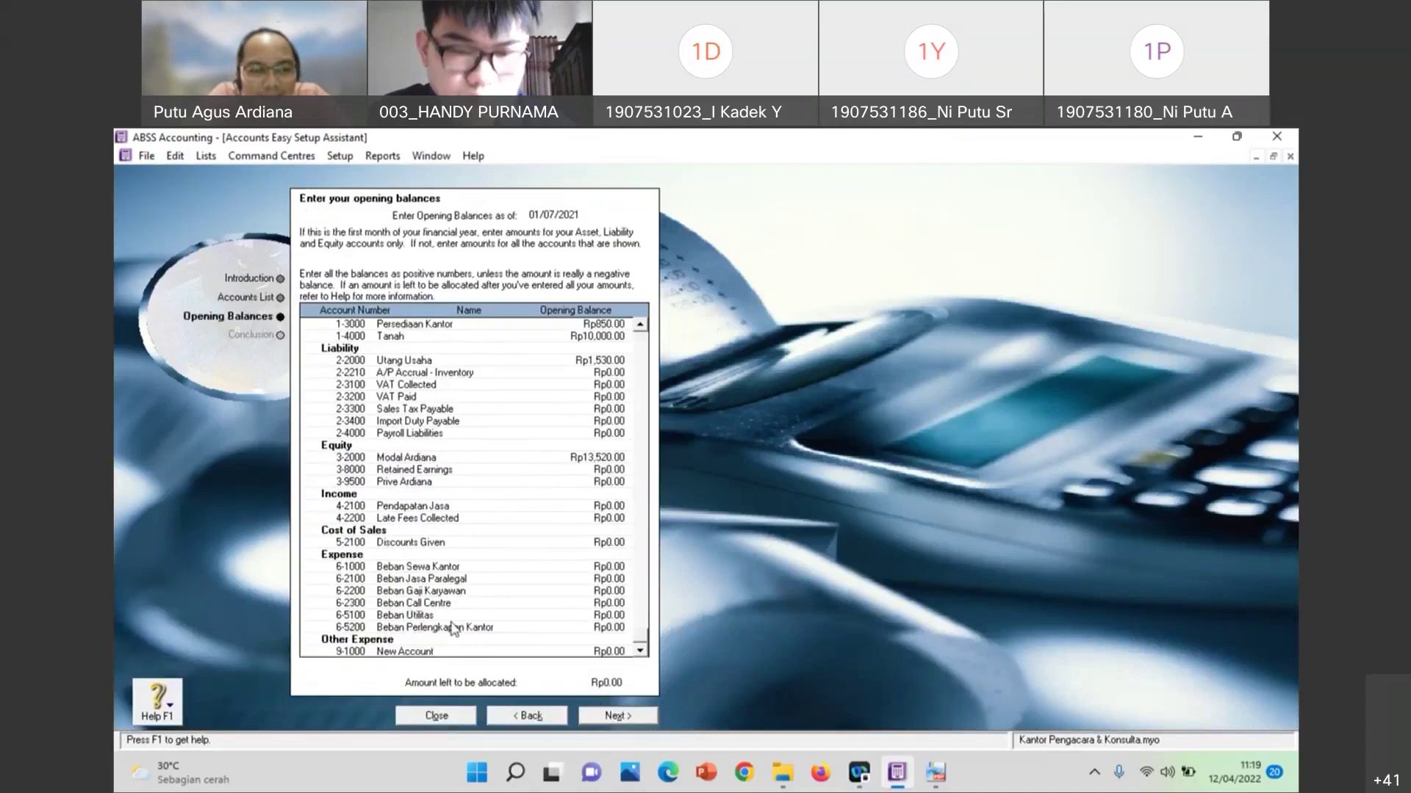
left_click(455, 718)
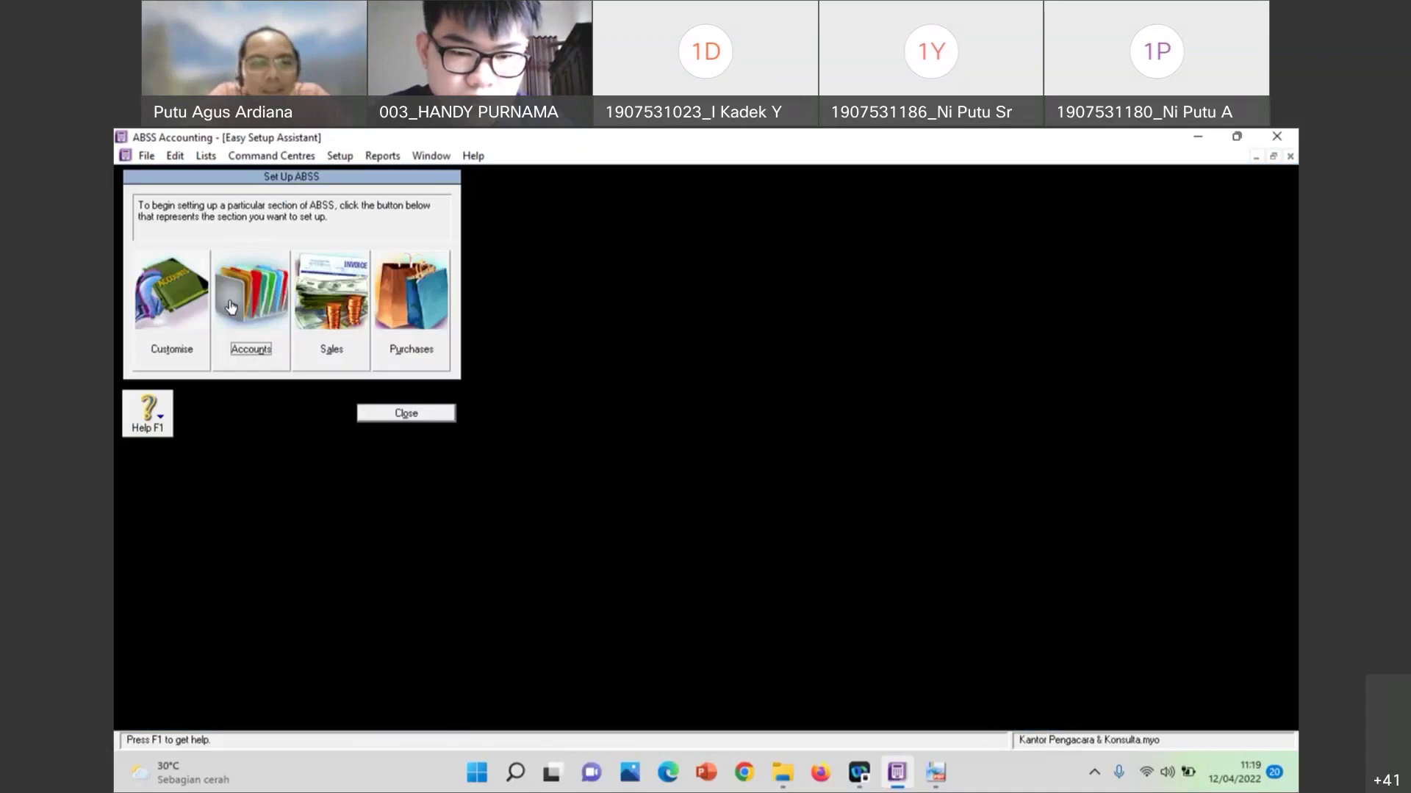
Go through the Accounts setup from the accounts list to its conclusion and close the Easy Setup Assistant
left_click(229, 307)
scroll(441, 525, "down", 3)
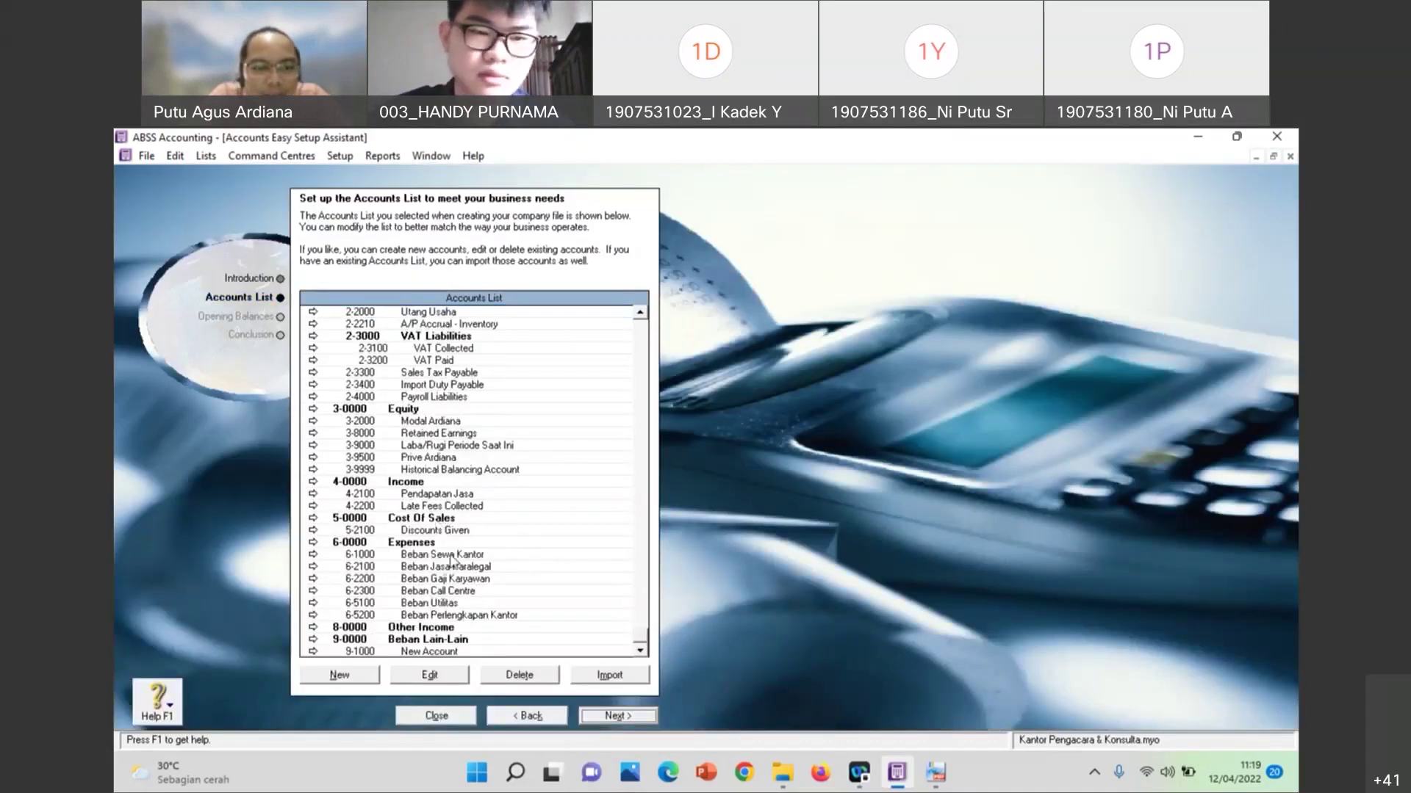
left_click(607, 716)
scroll(547, 592, "down", 1)
left_click(606, 716)
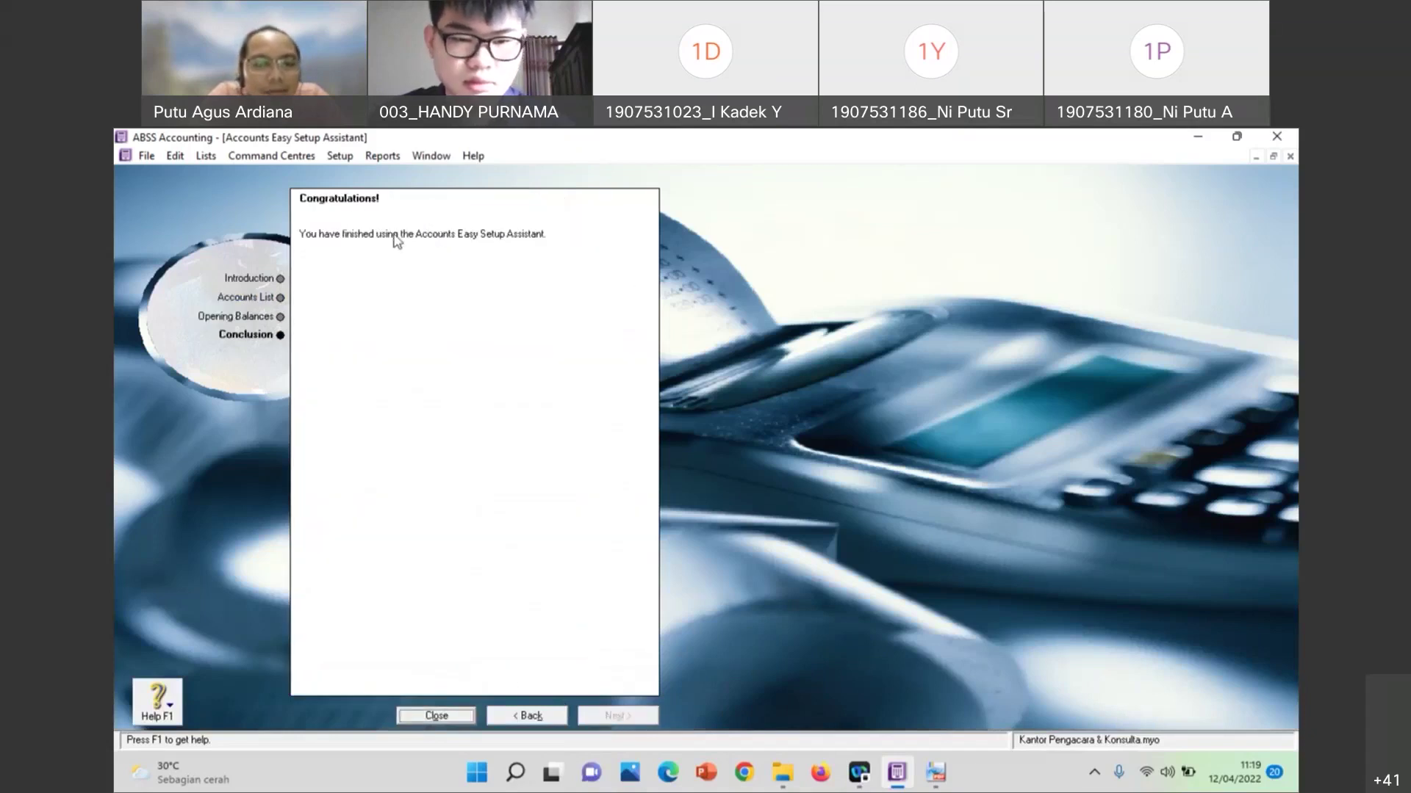
left_click(435, 719)
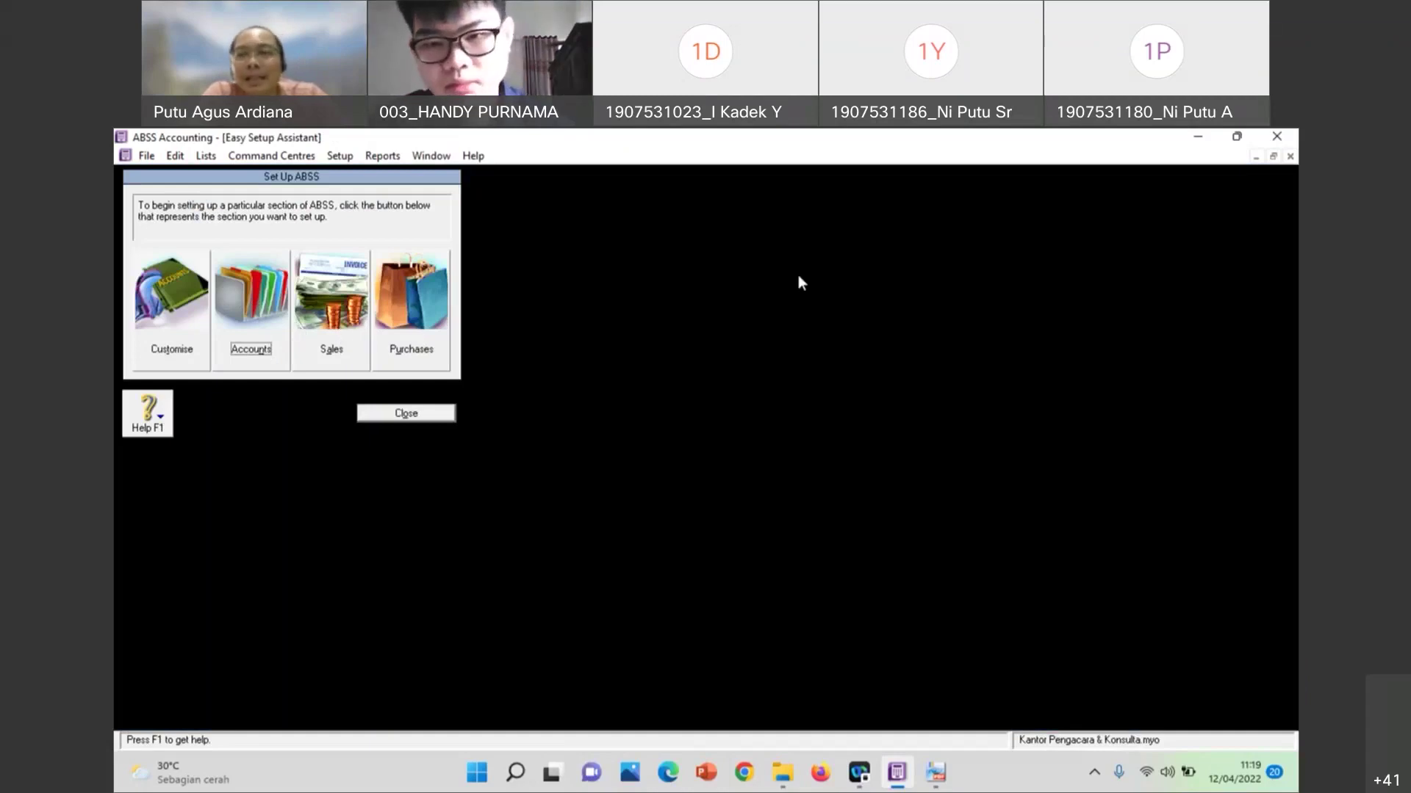
left_click(349, 300)
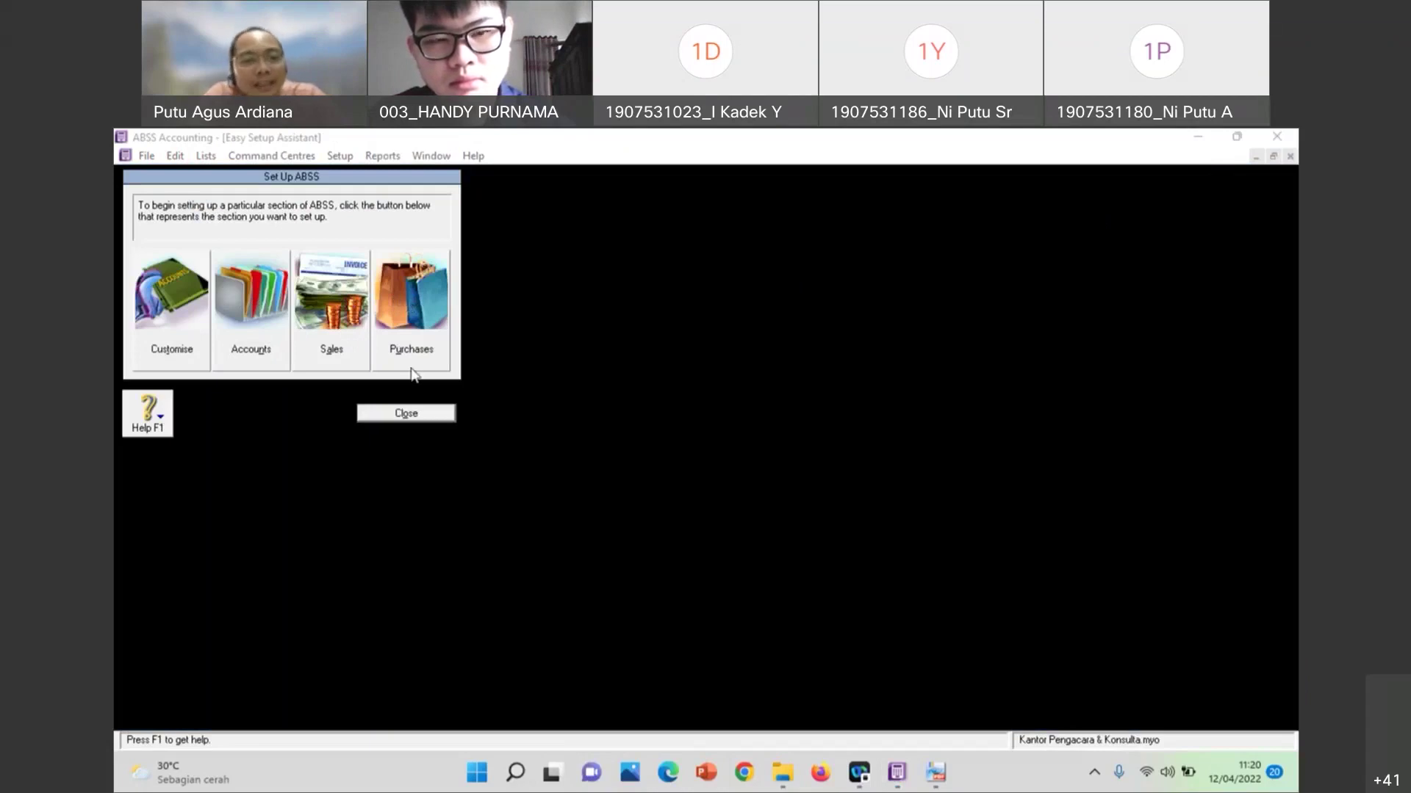
left_click(407, 414)
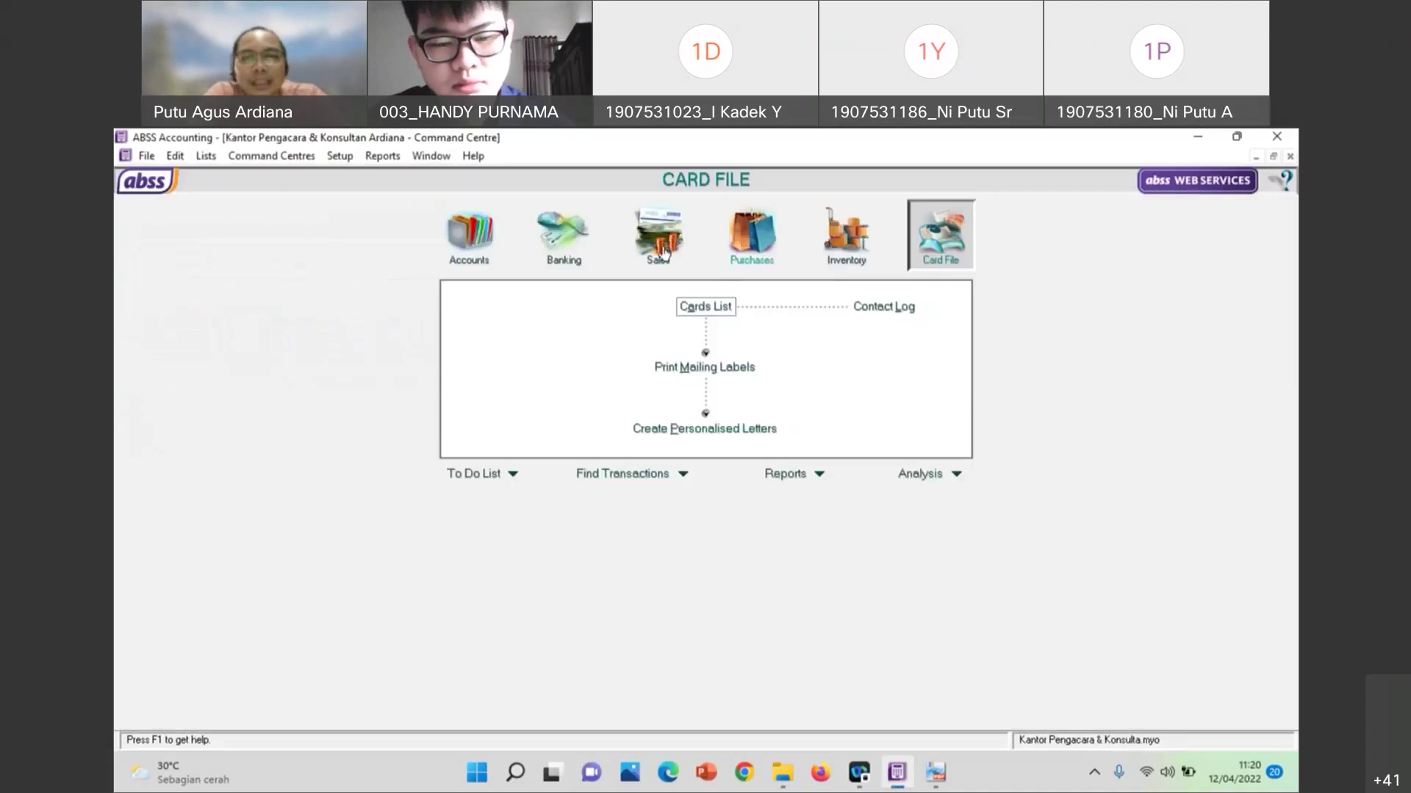
Review all accounts and their balances in the Accounts List of the Accounts command centre and close the list
left_click(483, 242)
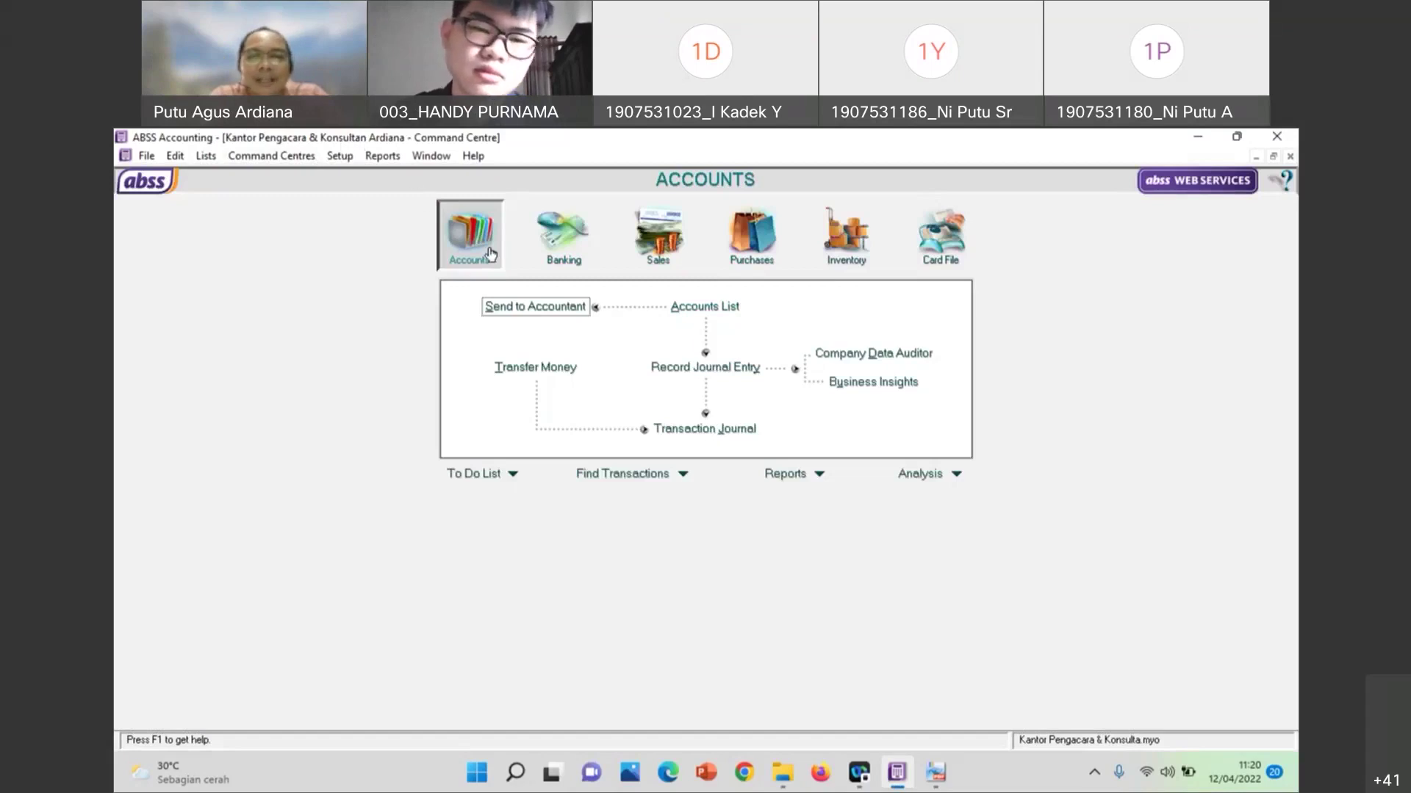
left_click(703, 315)
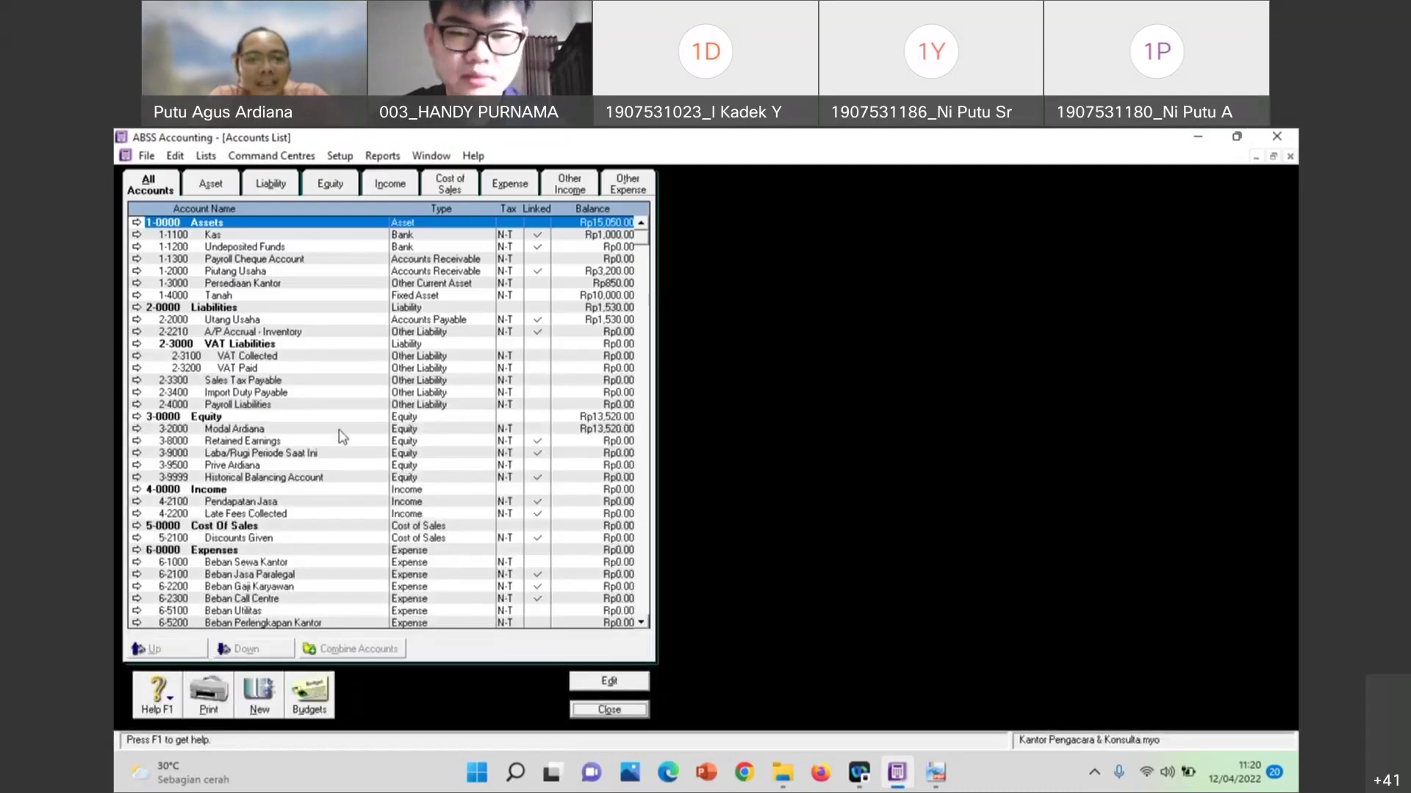
left_click(629, 713)
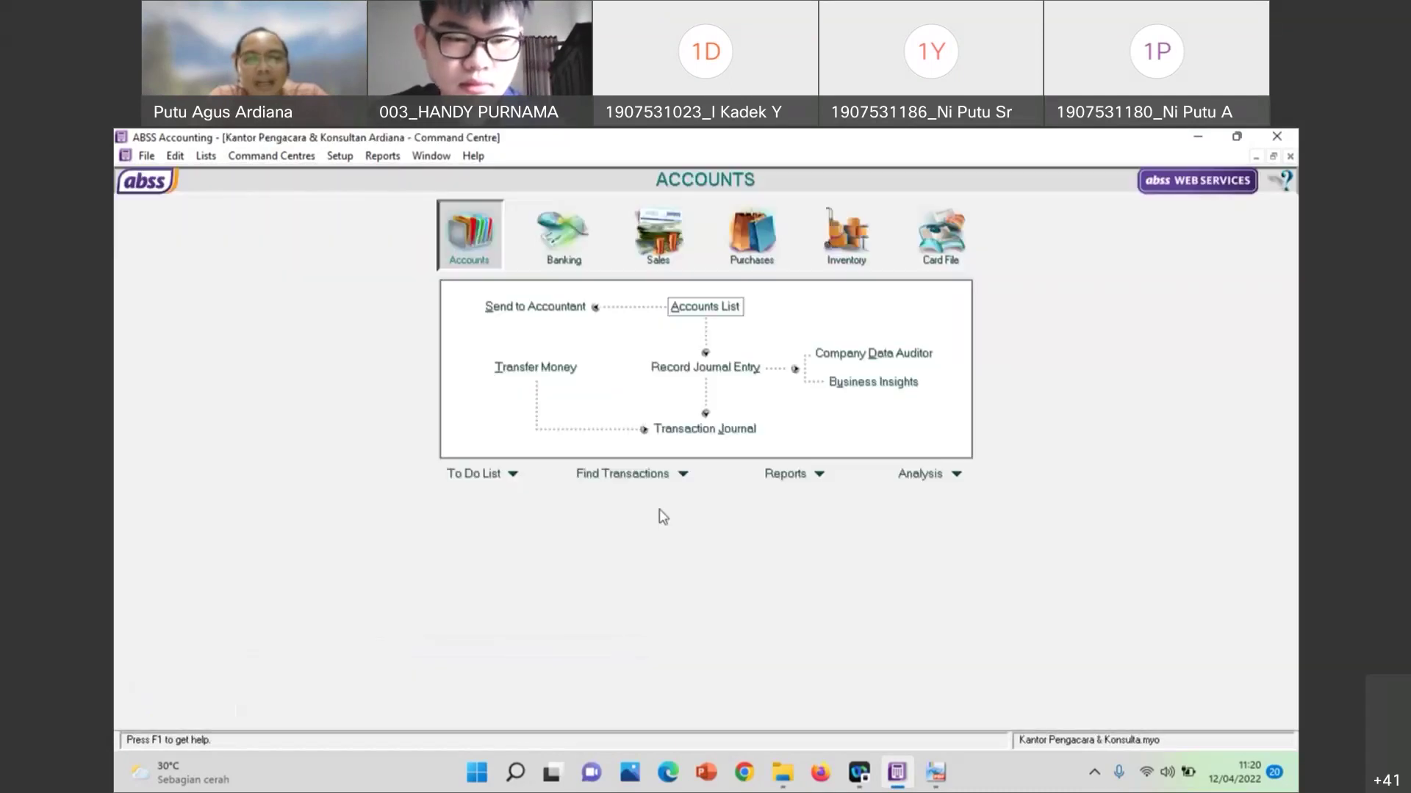
Start a general journal entry, check the July transactions in the PDF question sheet, and date the entry 1/7/2021
left_click(705, 367)
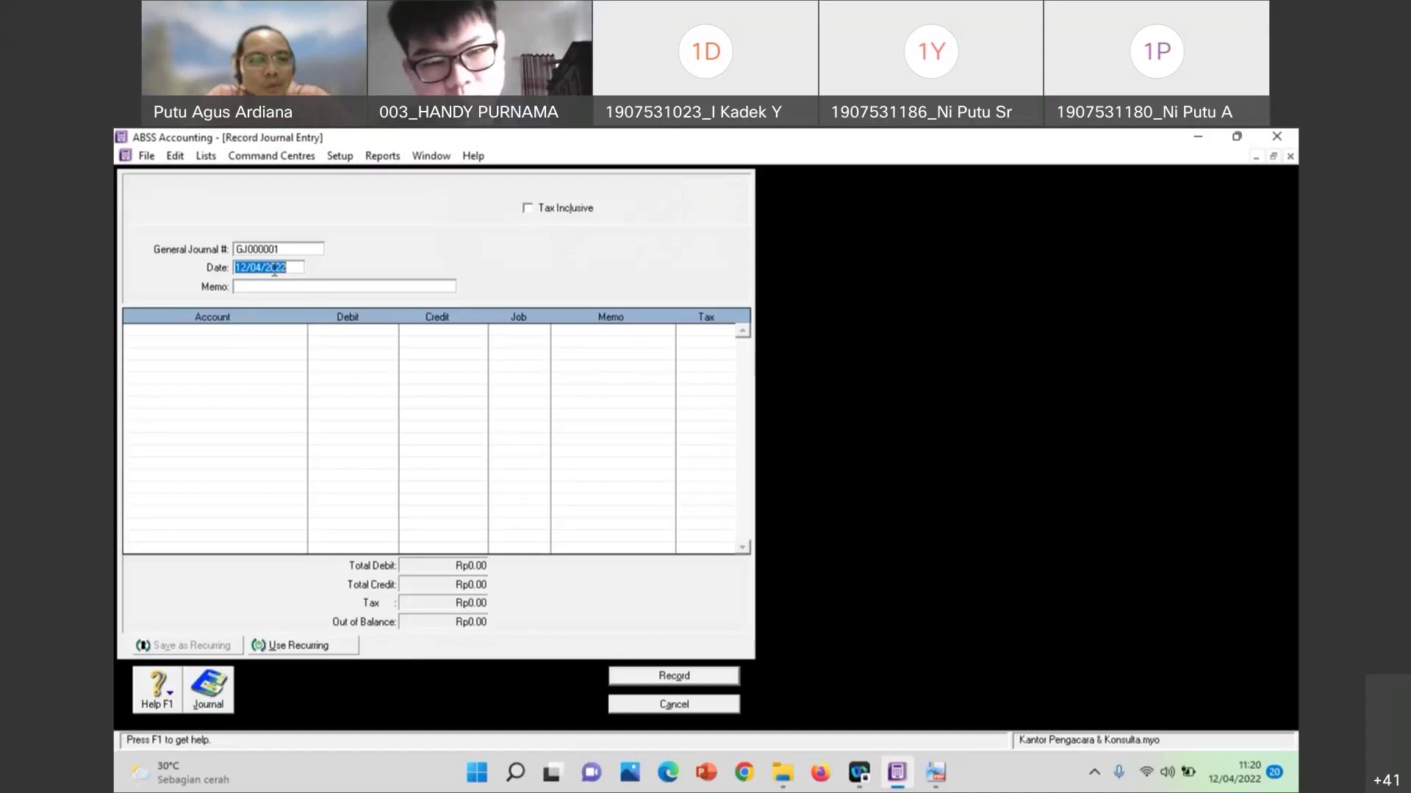
key("alt+Tab")
scroll(400, 451, "up", 10)
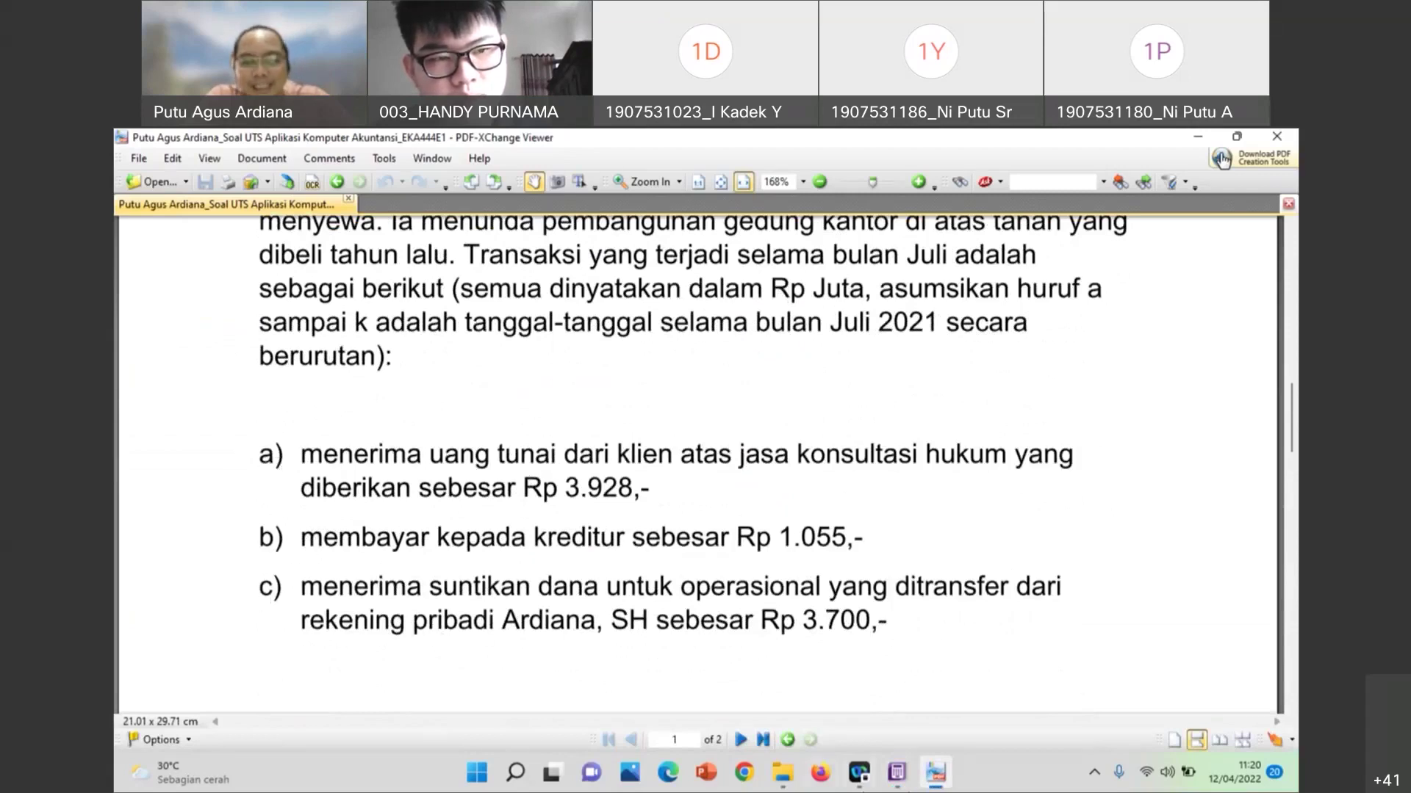
left_click(897, 773)
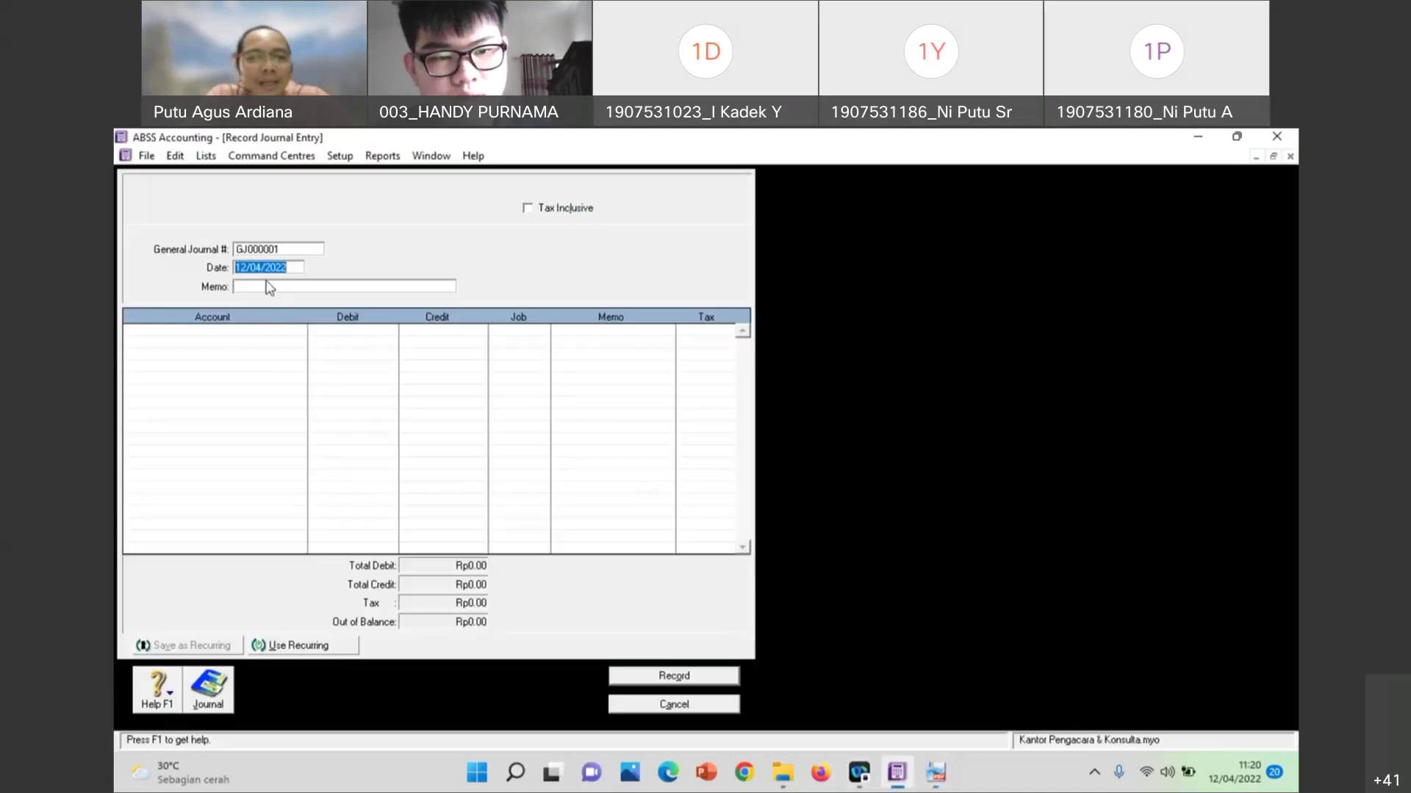
type("1")
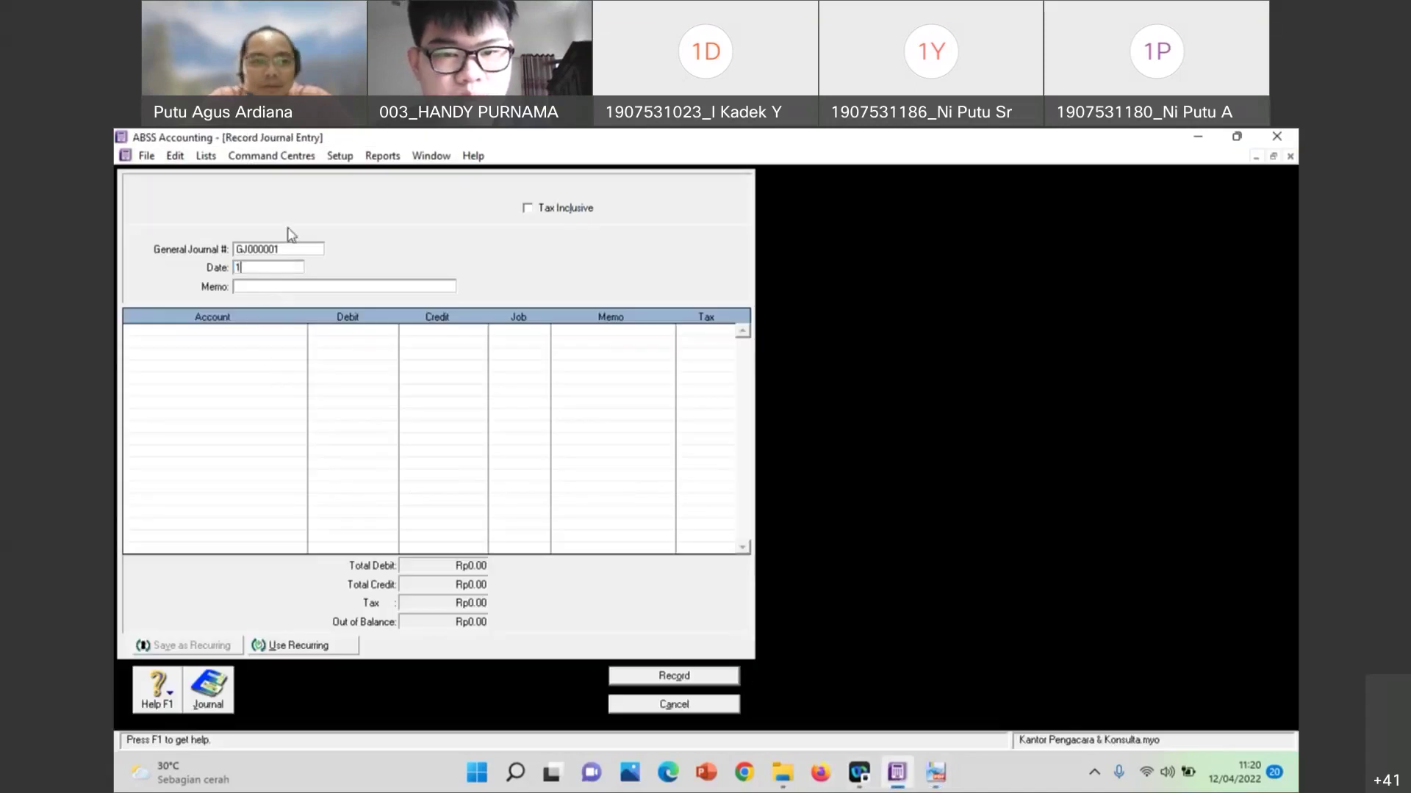
type("/7/2021")
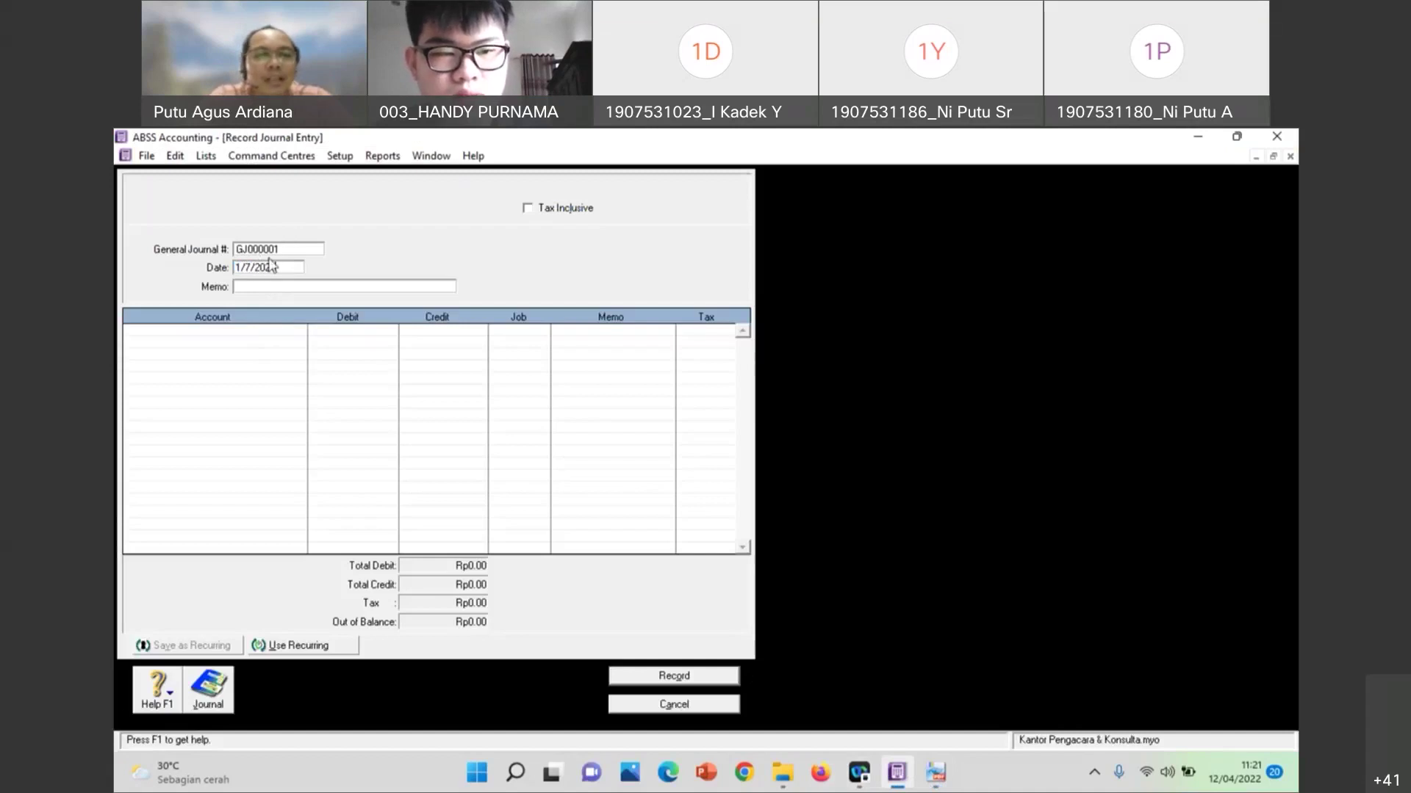
left_click(277, 250)
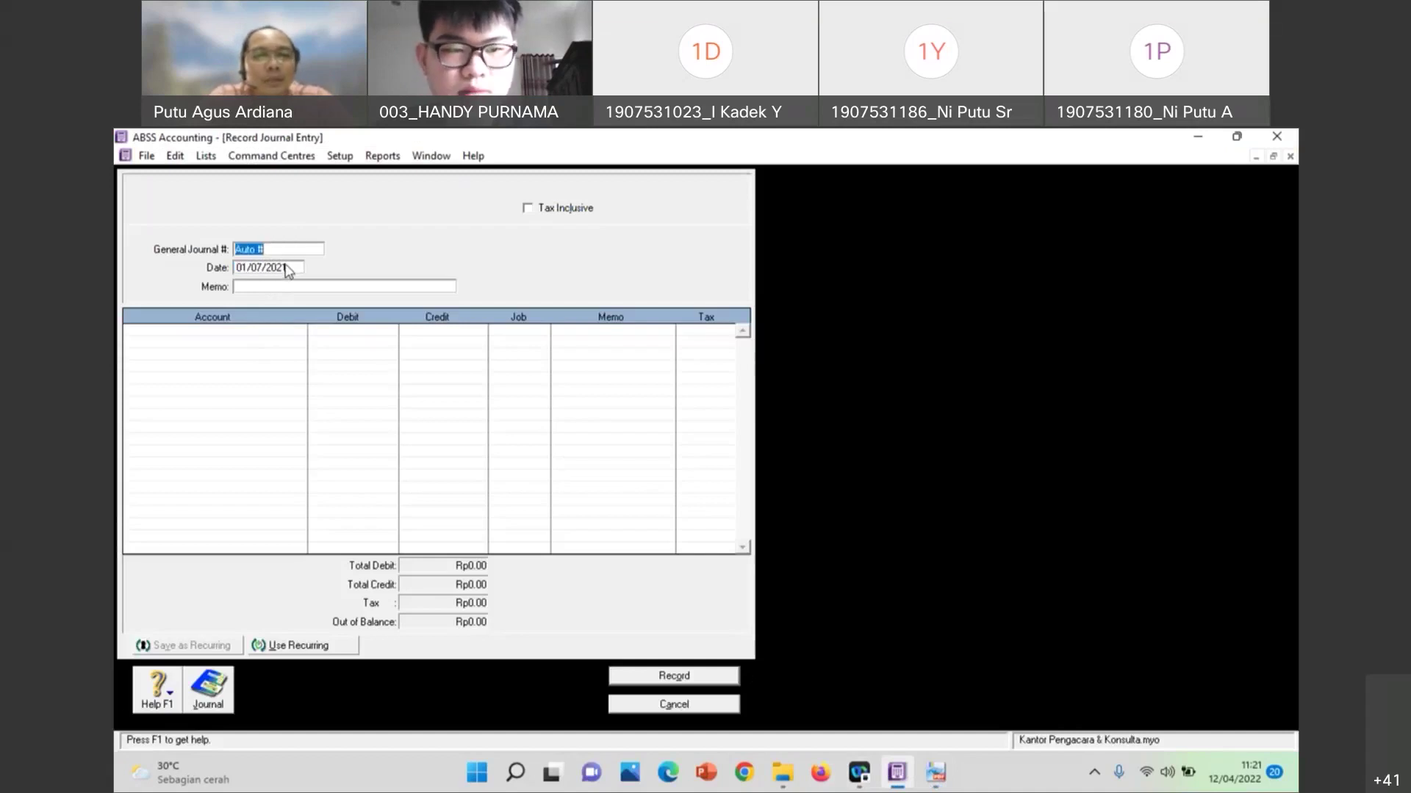
key("Escape")
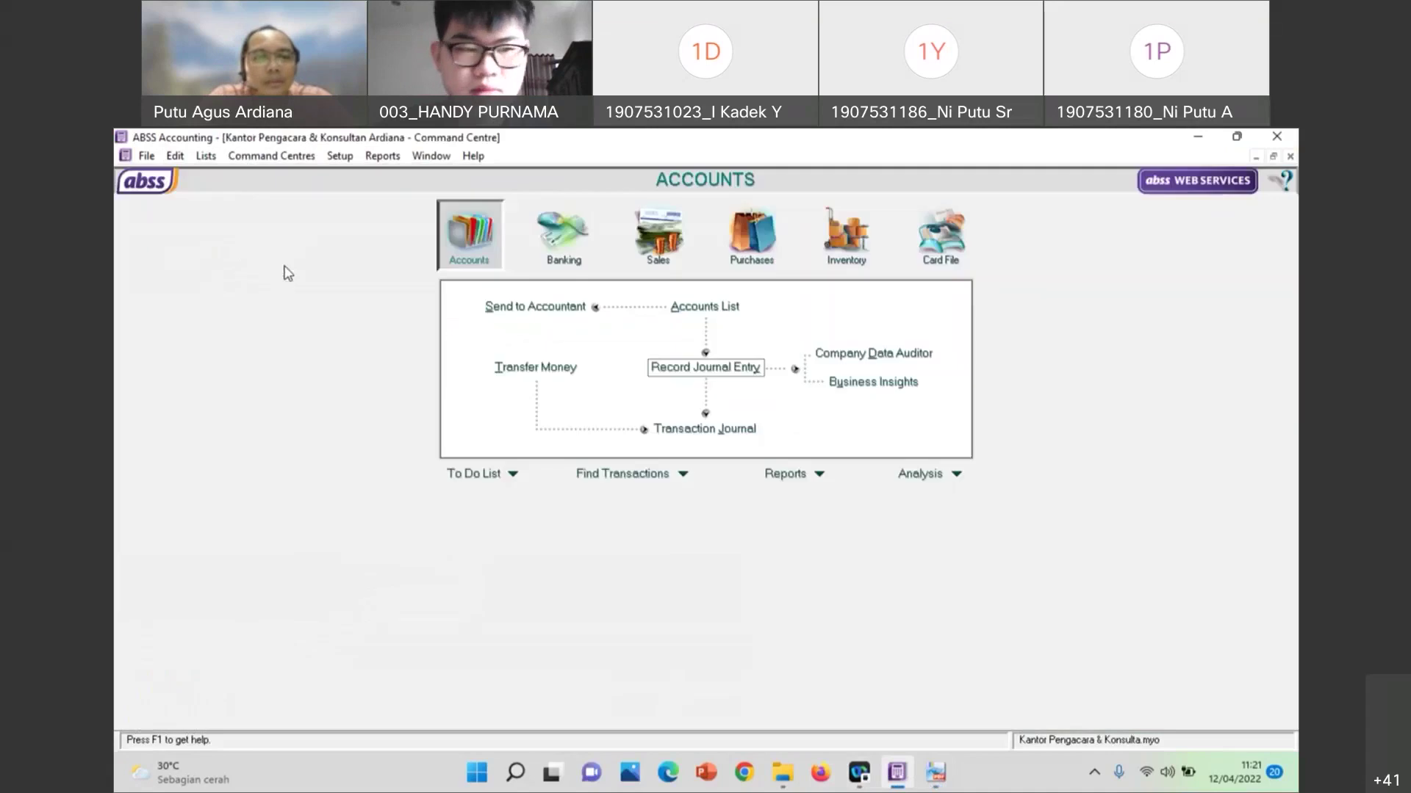
left_click(670, 373)
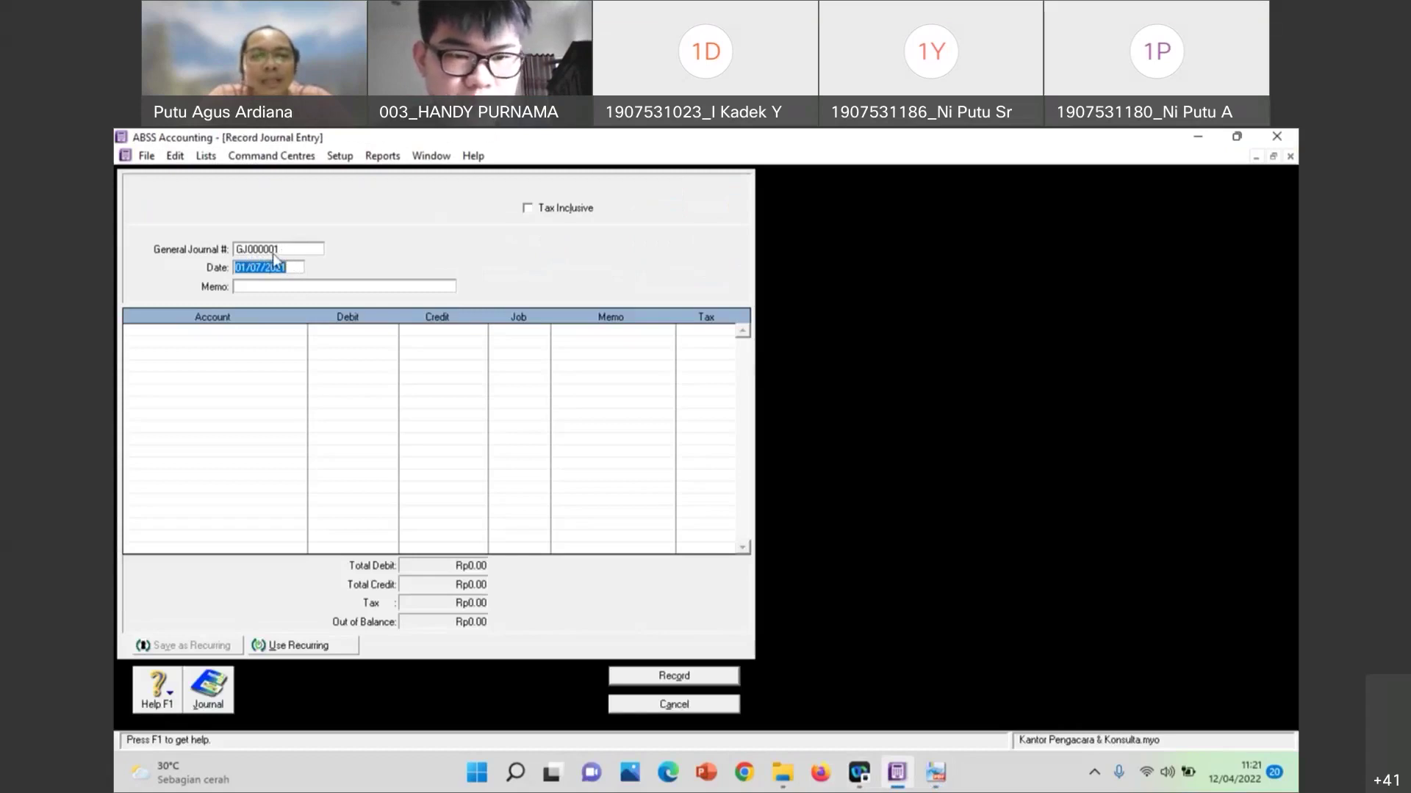
Consult transaction a in the PDF question sheet and enter the journal memo "Menerima pendapatan jasa konsultasi hukum"
left_click(276, 287)
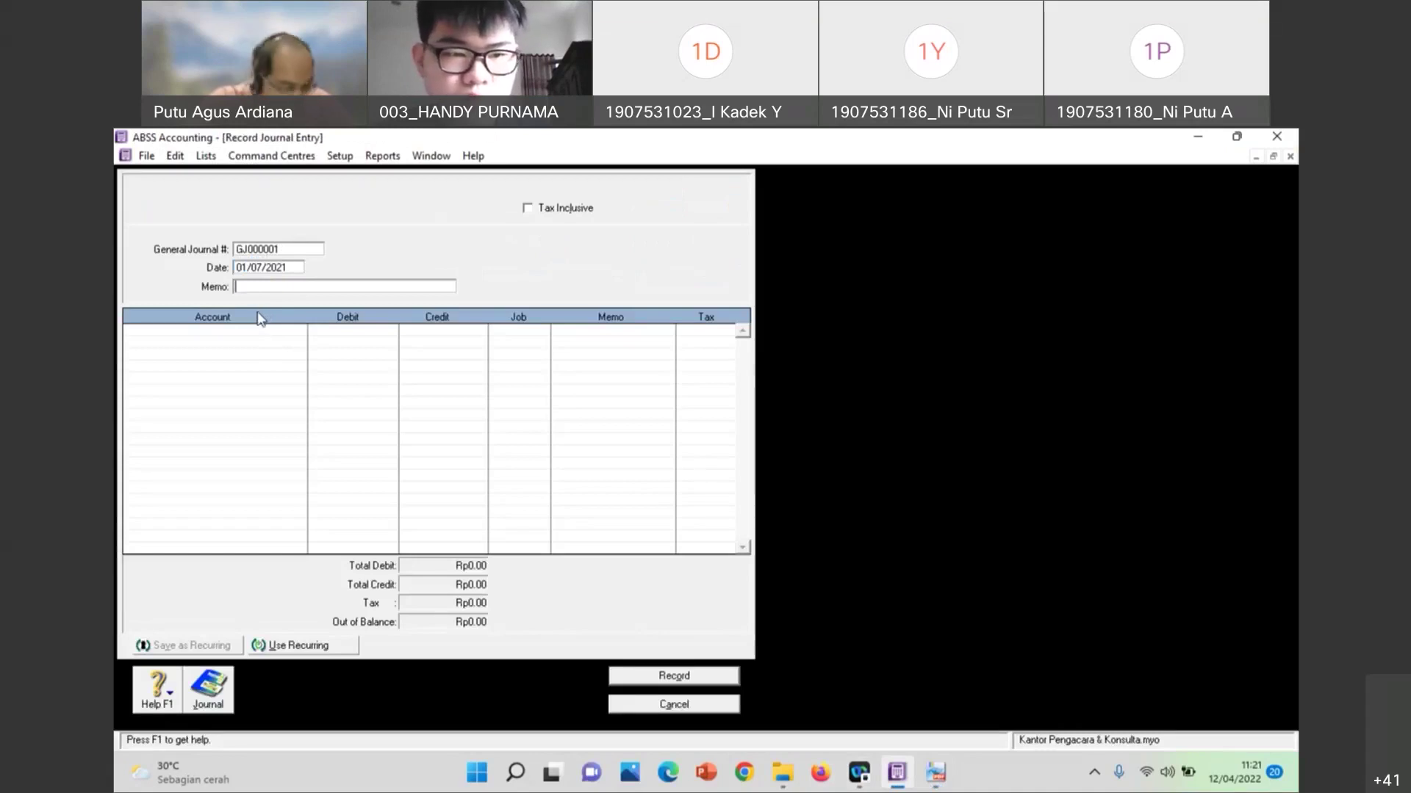
left_click(933, 773)
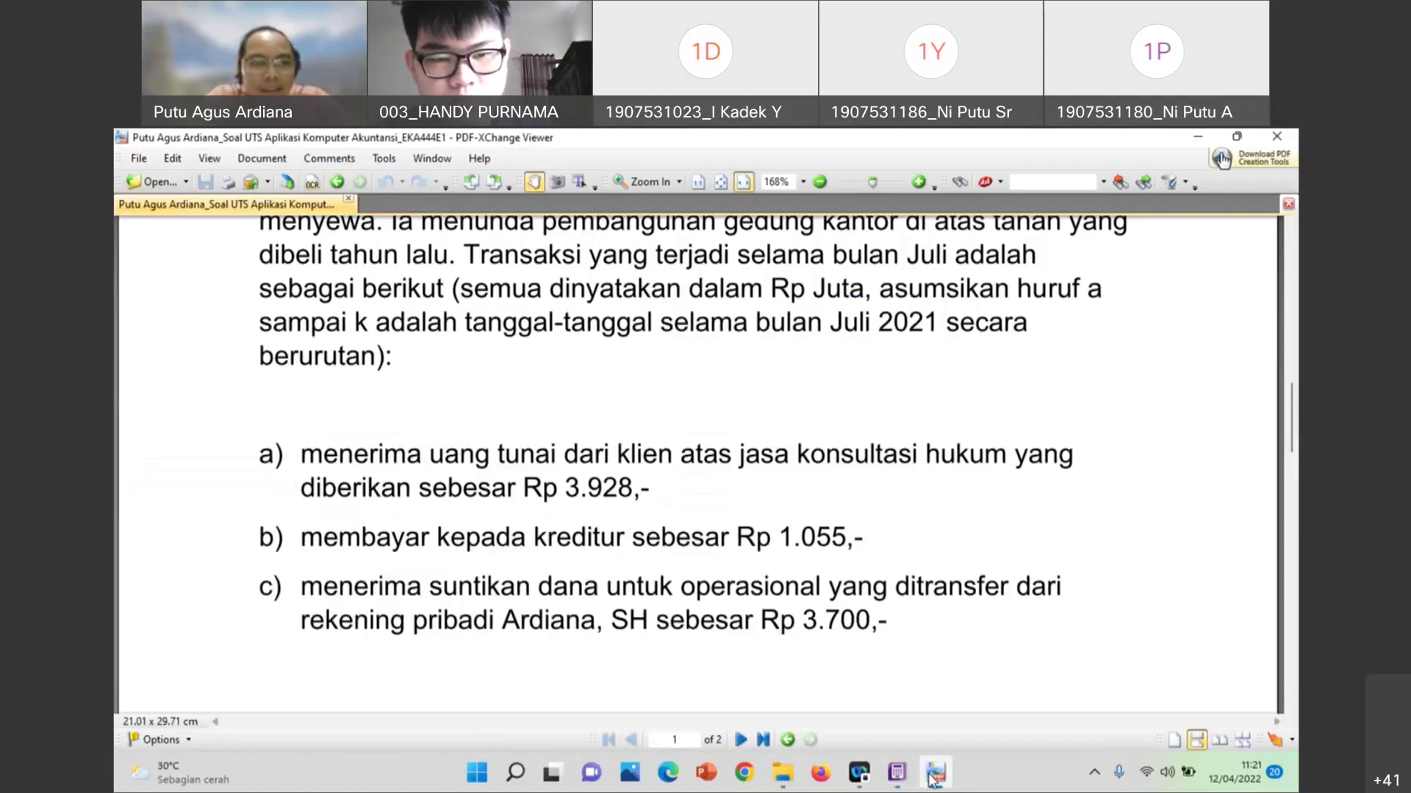
left_click(932, 778)
type("Menerima pendapatan jasa")
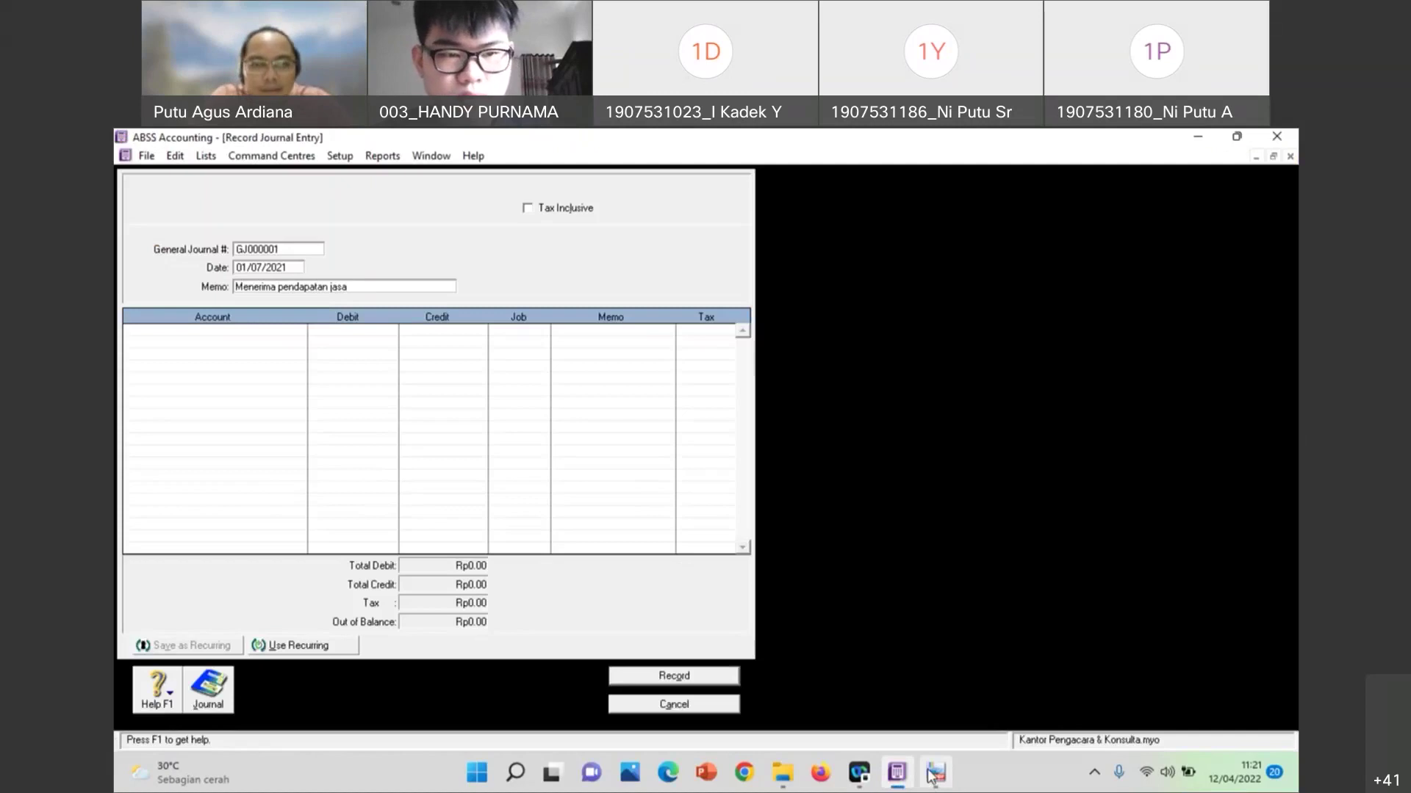
type("konsultasi hukum")
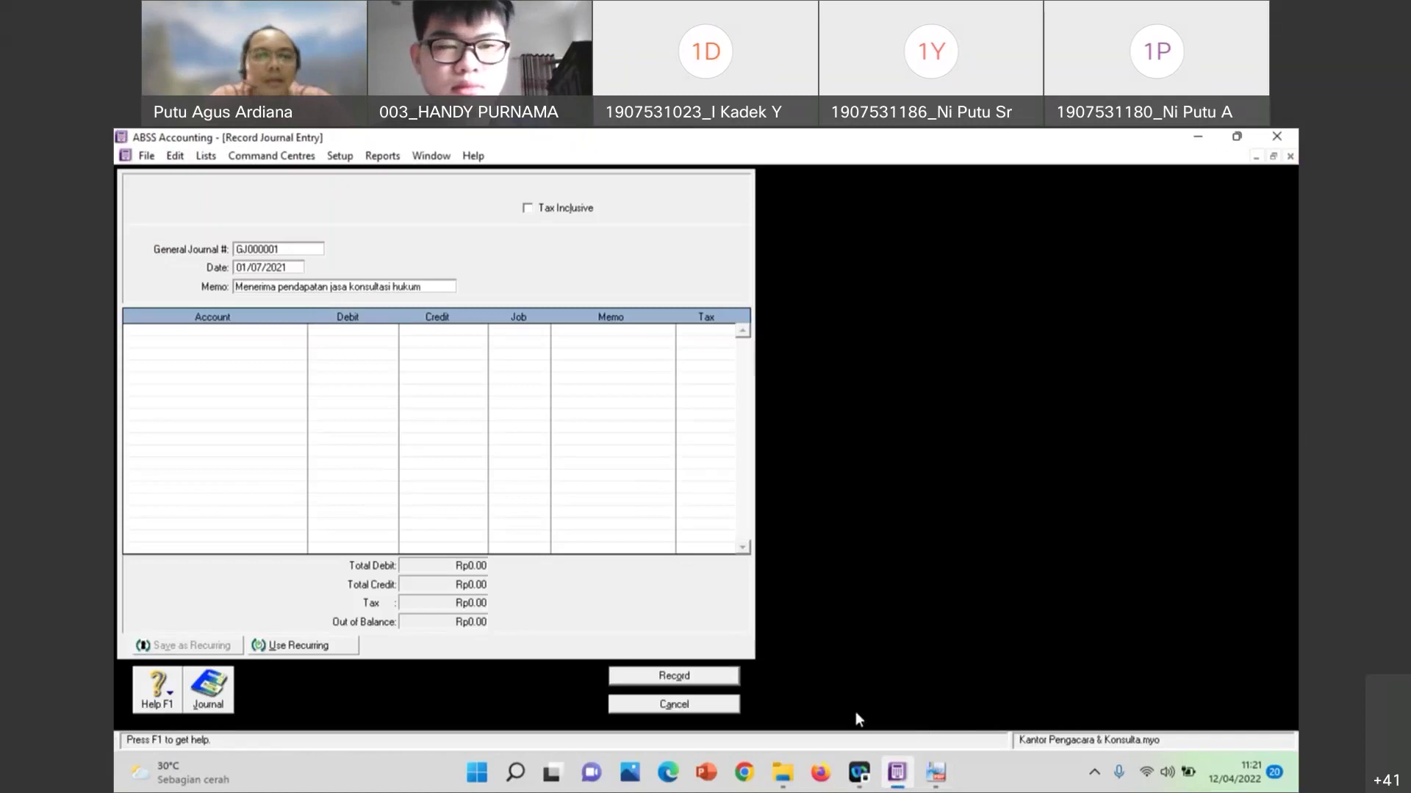
Enter the Kas account on the first journal line with a debit of 3928, checking the amount in the PDF question sheet
left_click(266, 339)
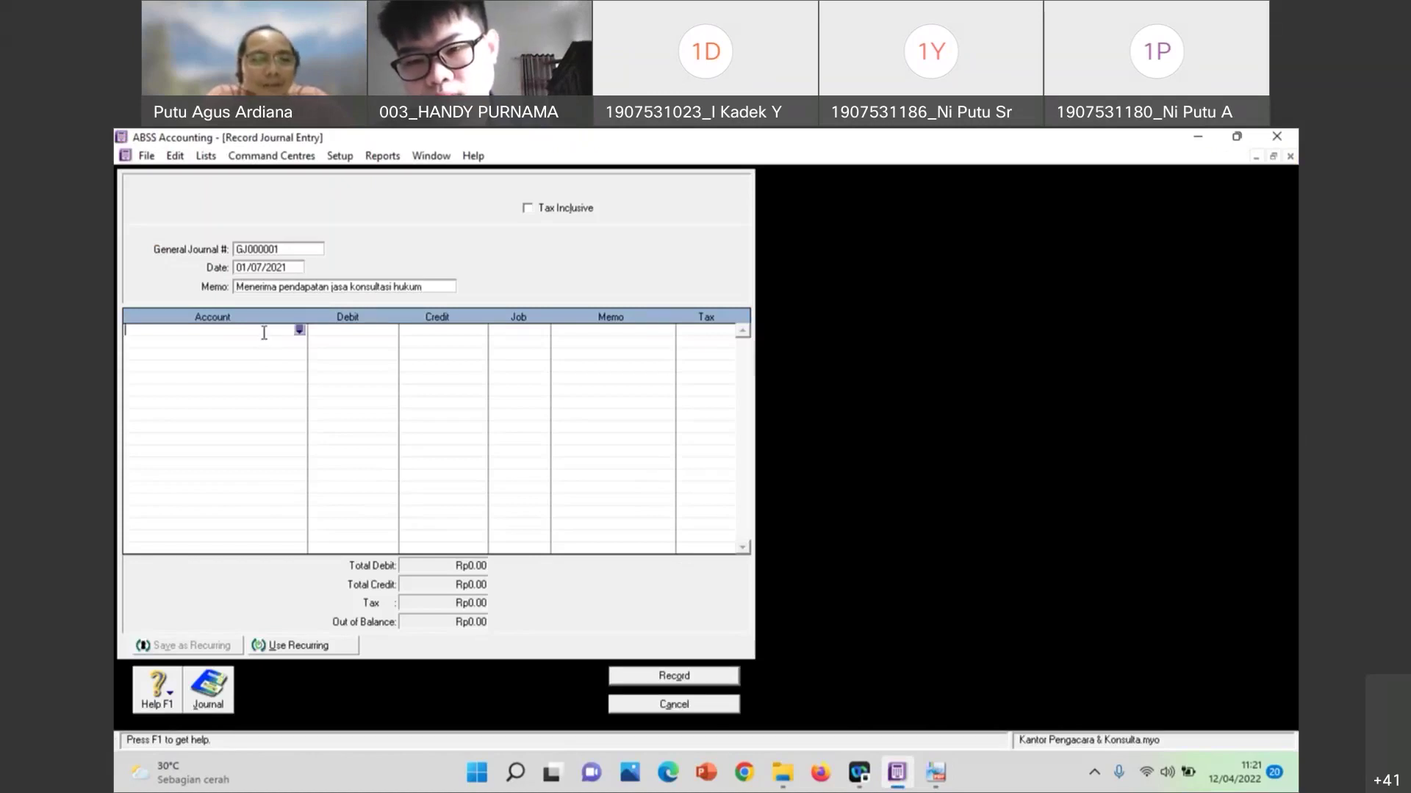
left_click(936, 775)
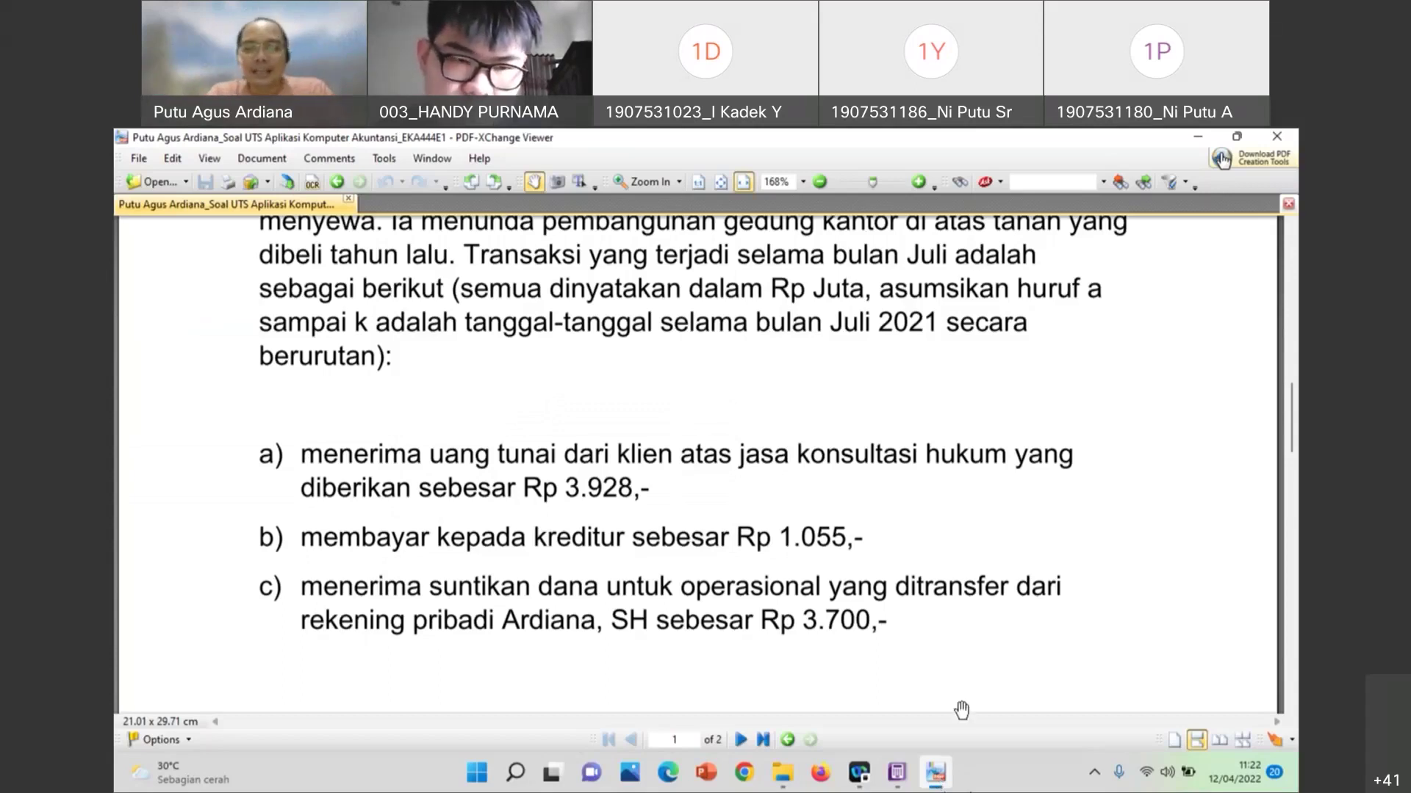
left_click(896, 771)
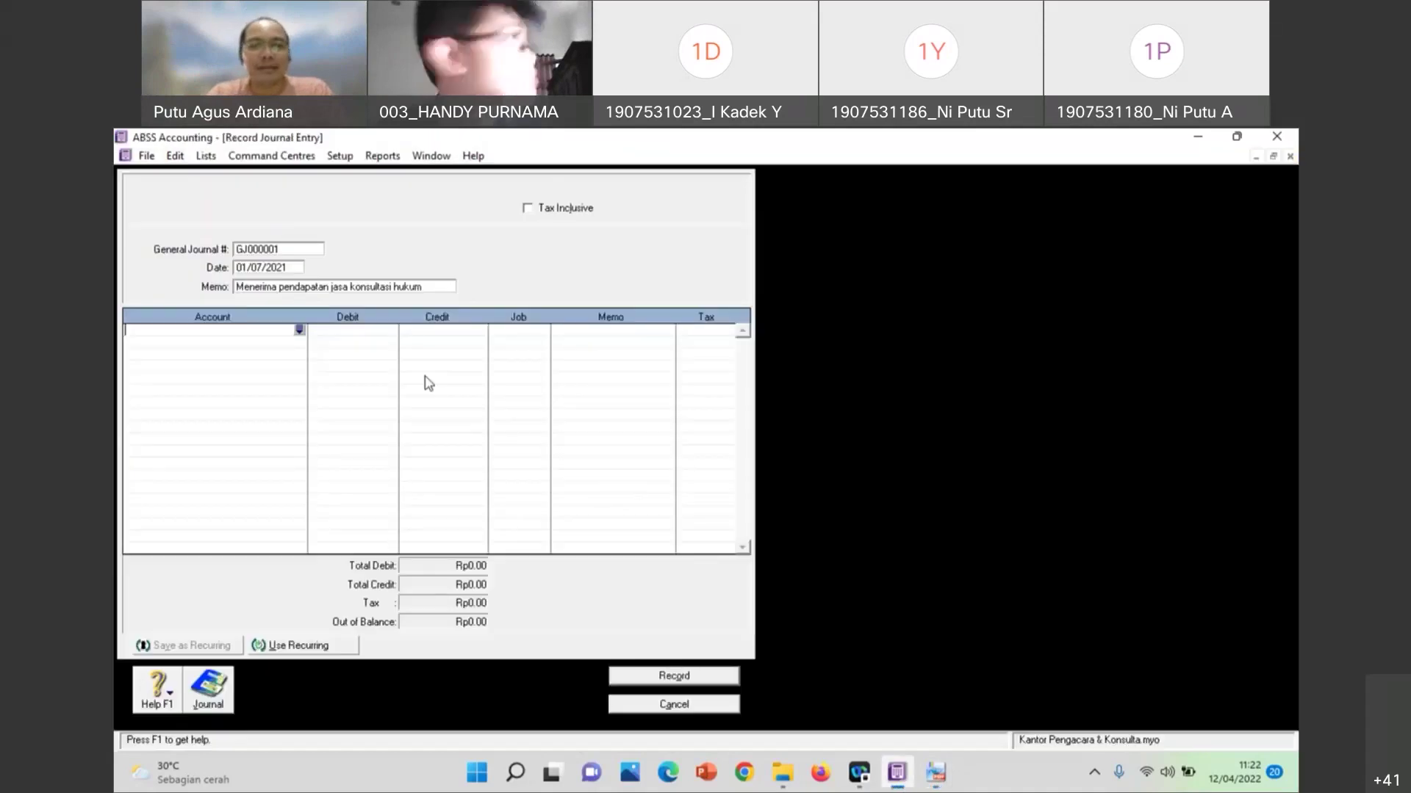
left_click(299, 330)
double_click(504, 353)
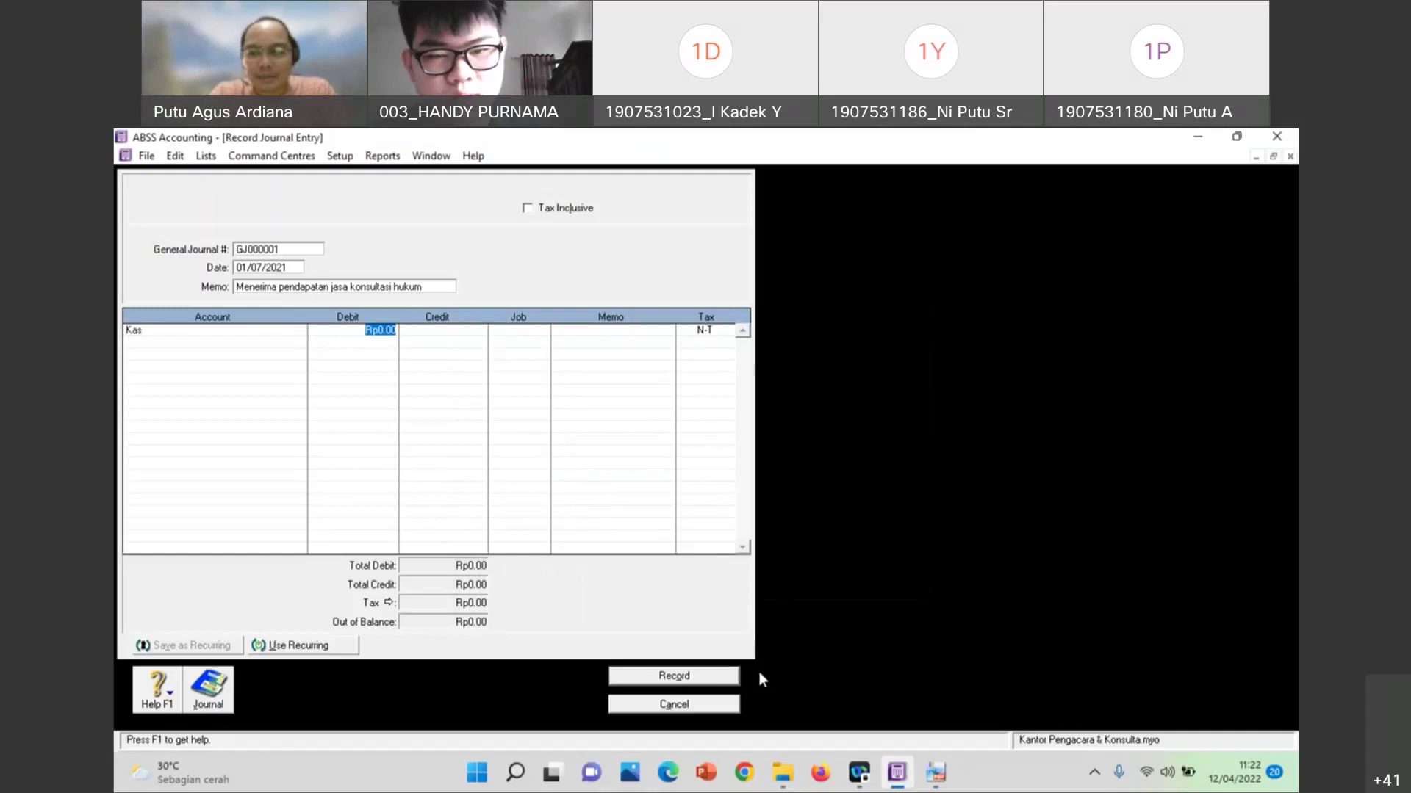
left_click(934, 776)
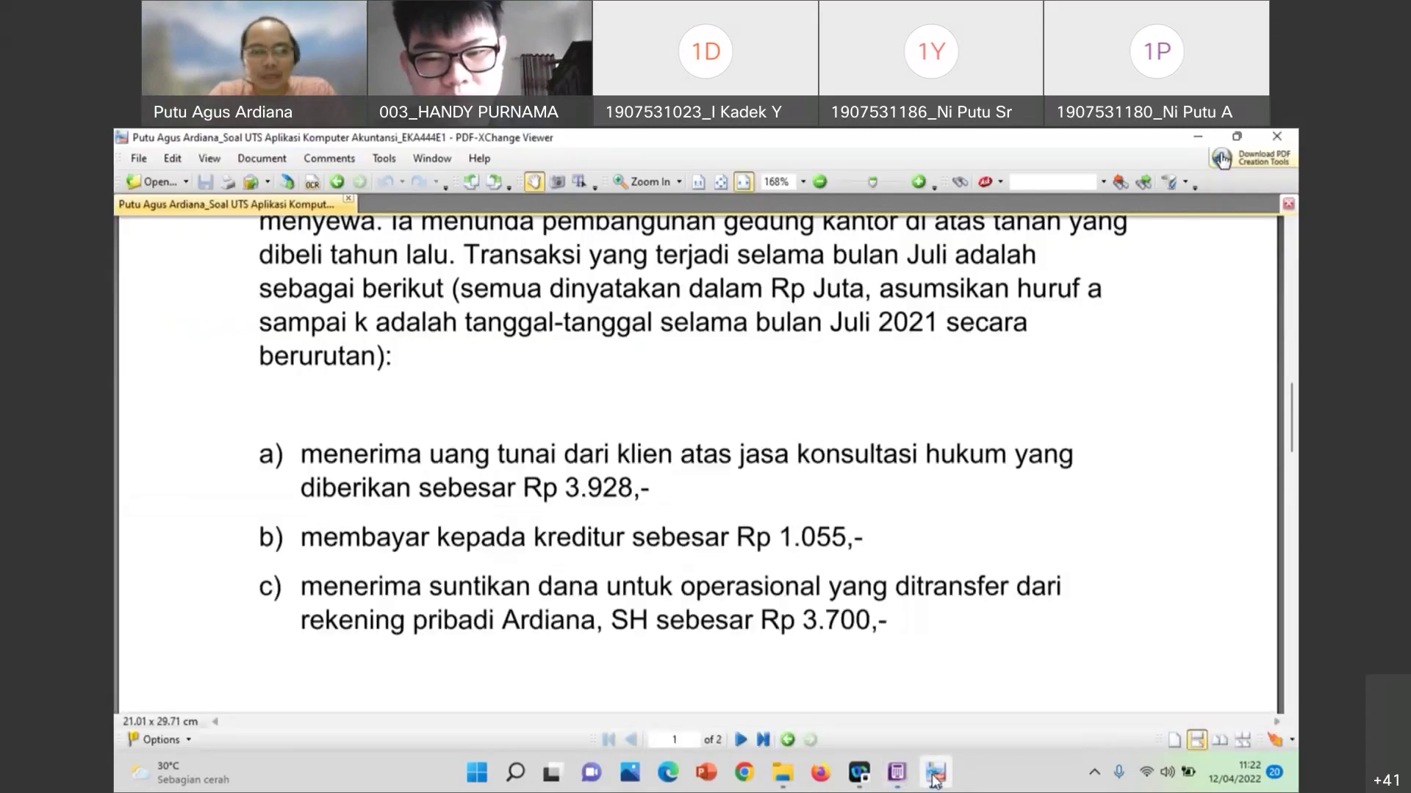
left_click(933, 776)
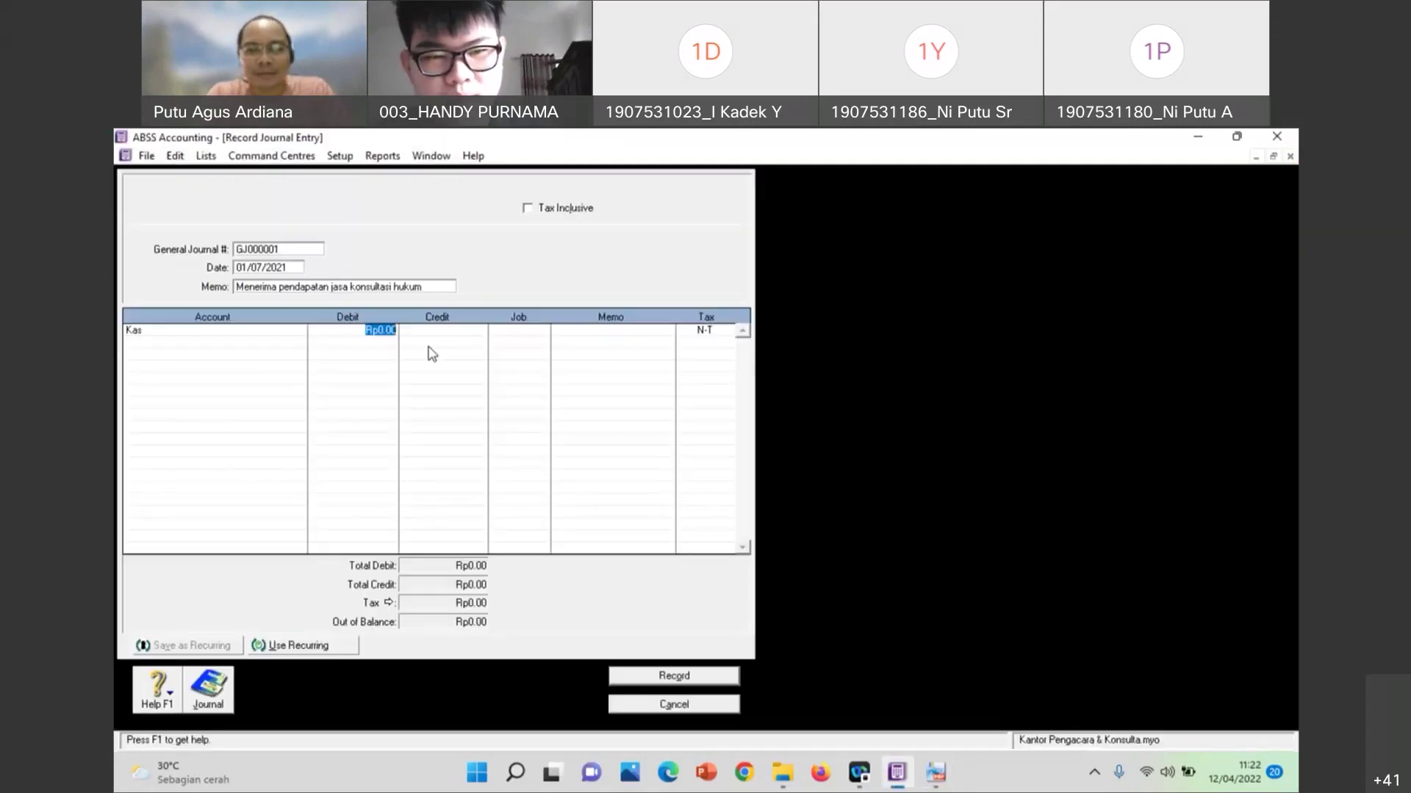
type("3")
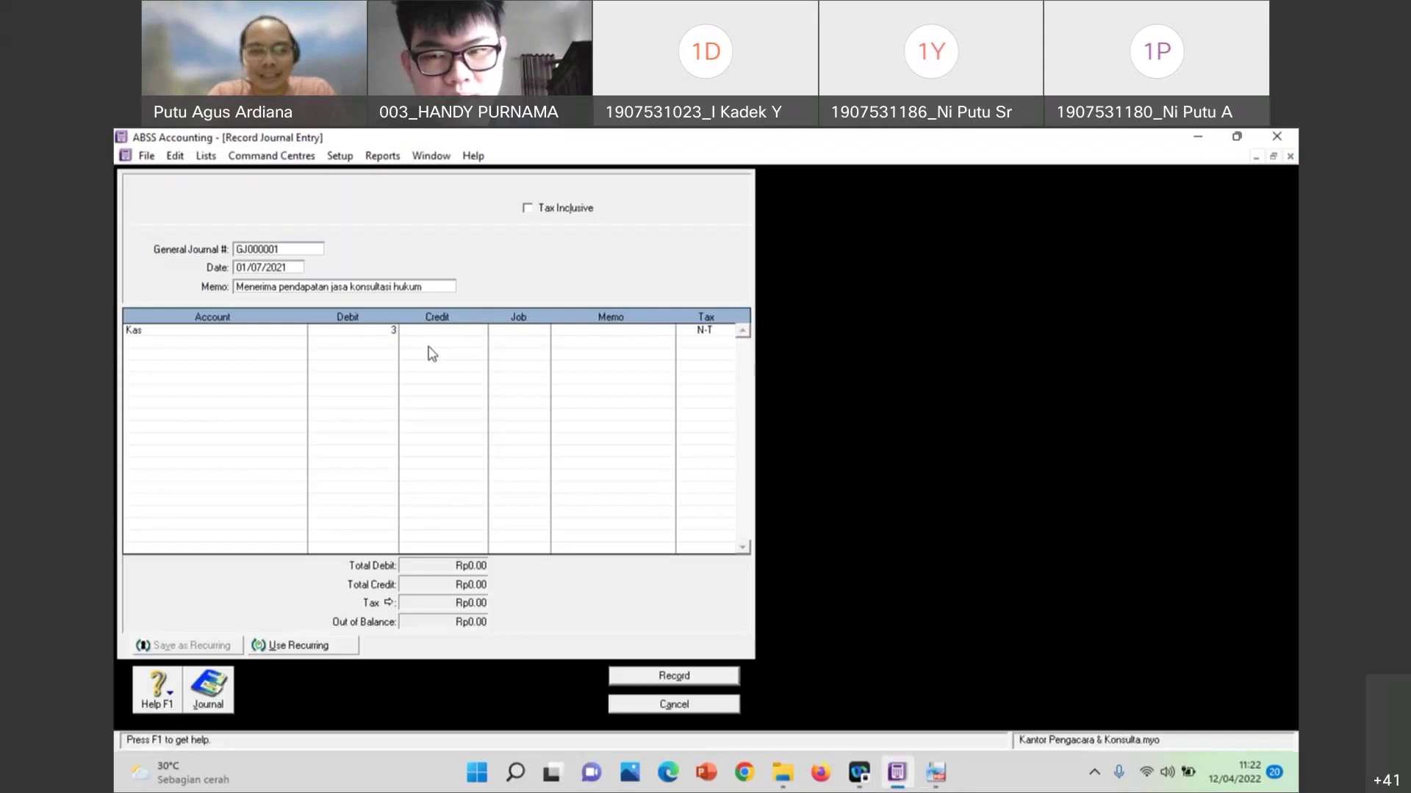
type("920")
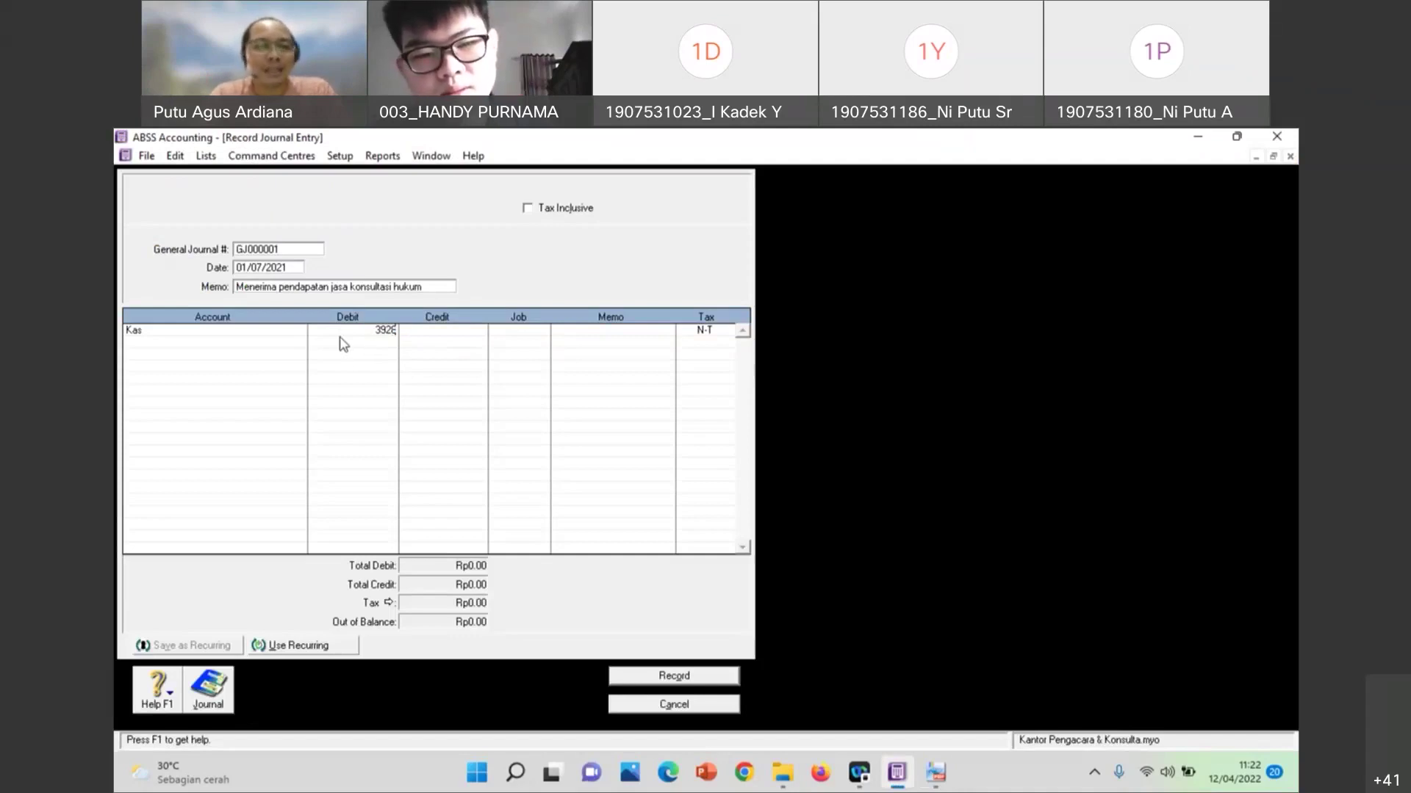
left_click(260, 344)
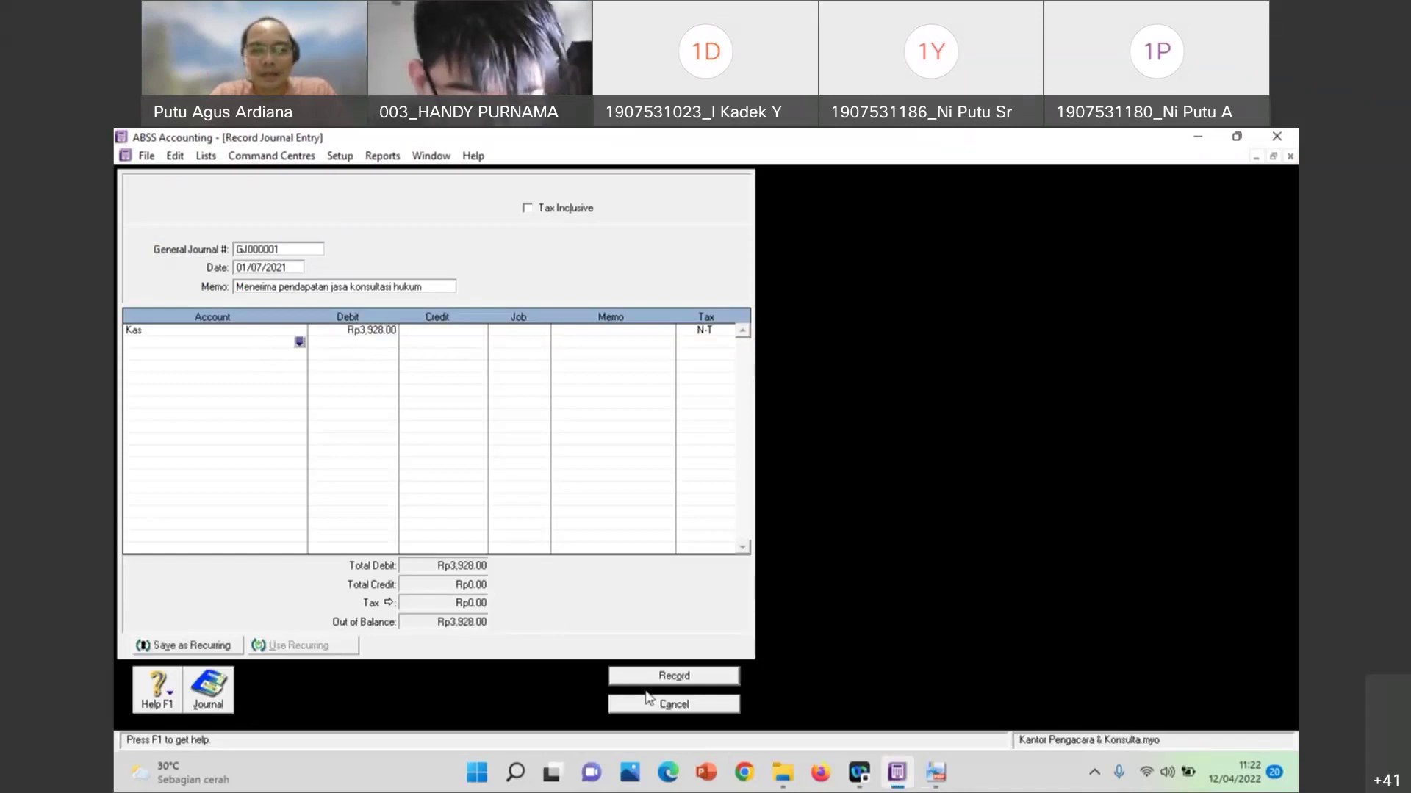
Credit the Pendapatan Jasa account 3,928 on the second journal line and record the entry
left_click(300, 343)
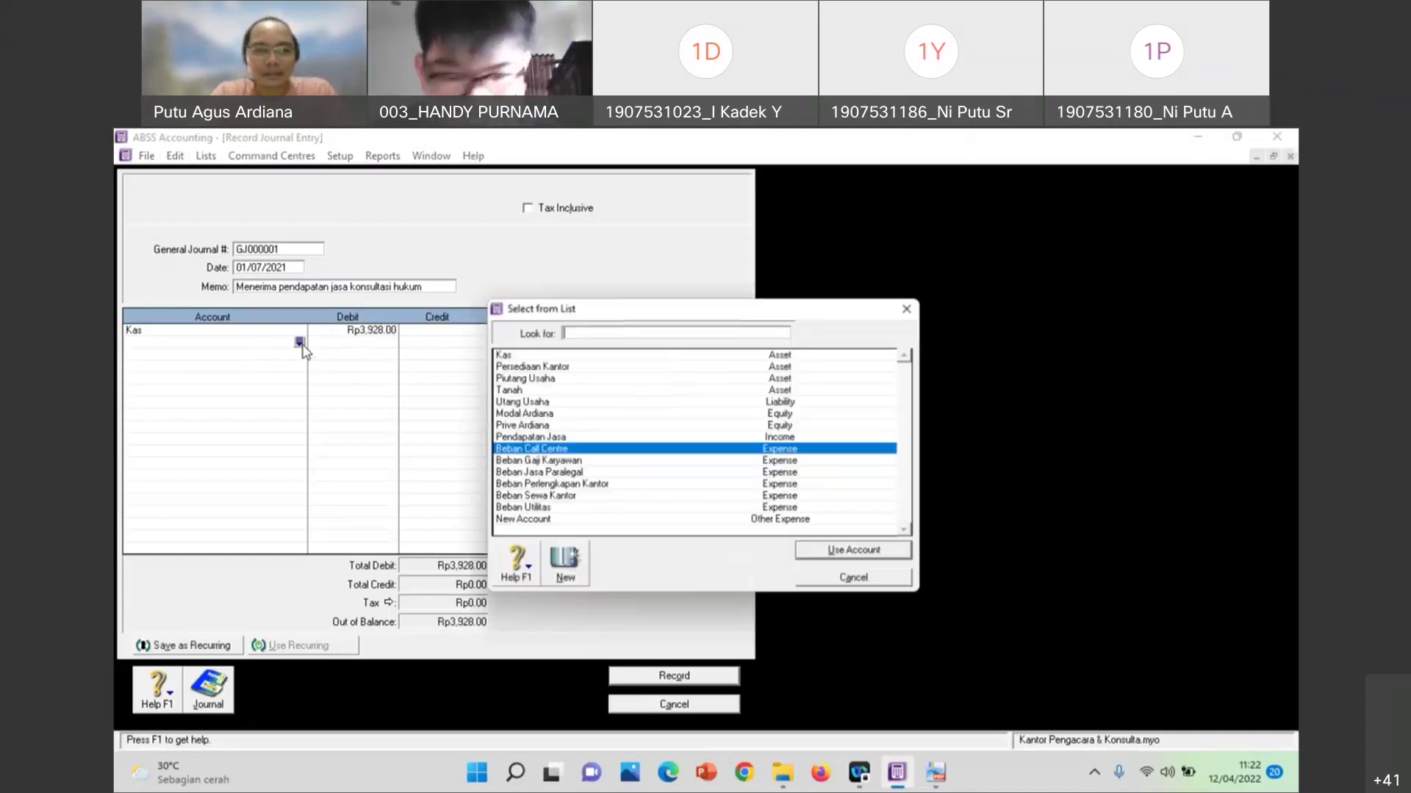
left_click(542, 439)
left_click(836, 557)
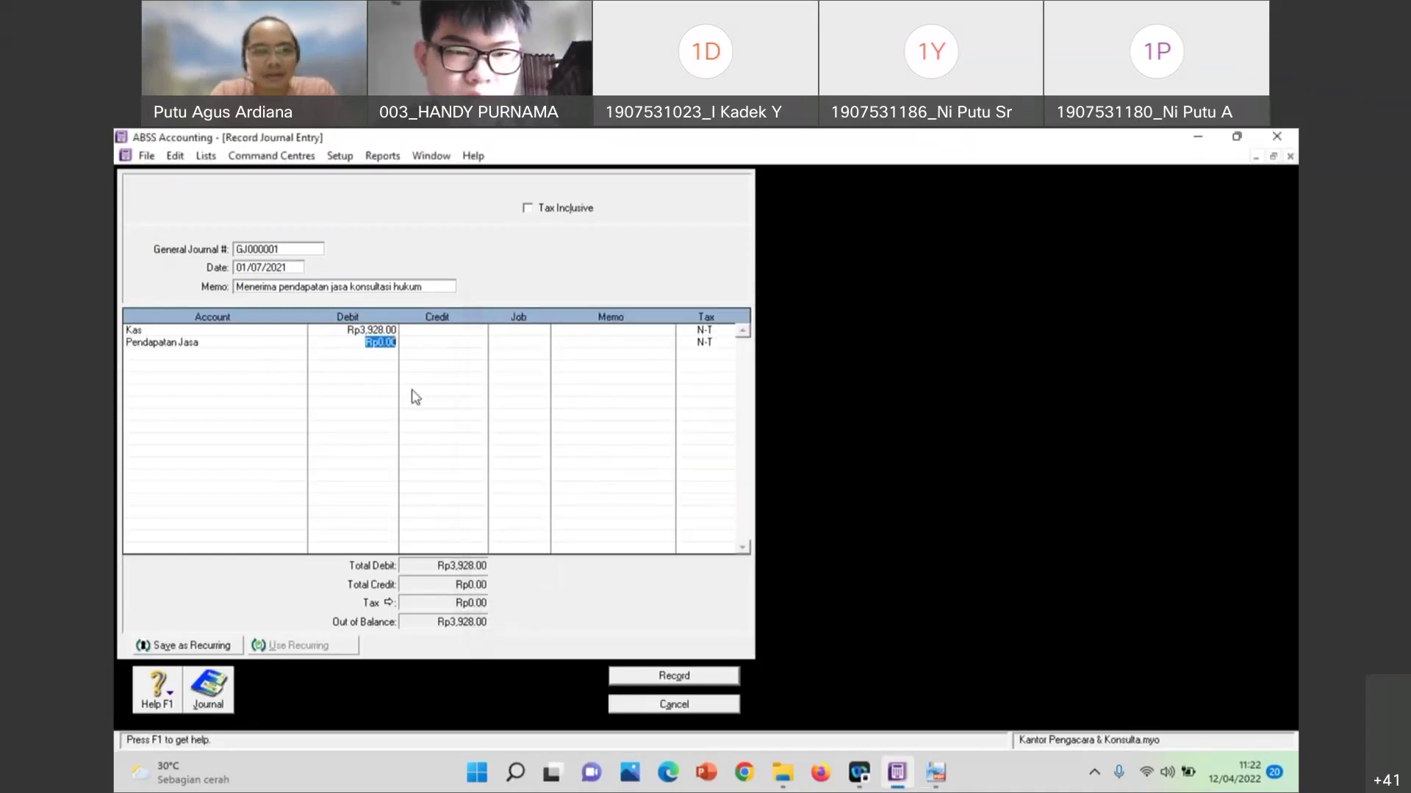
key("Tab")
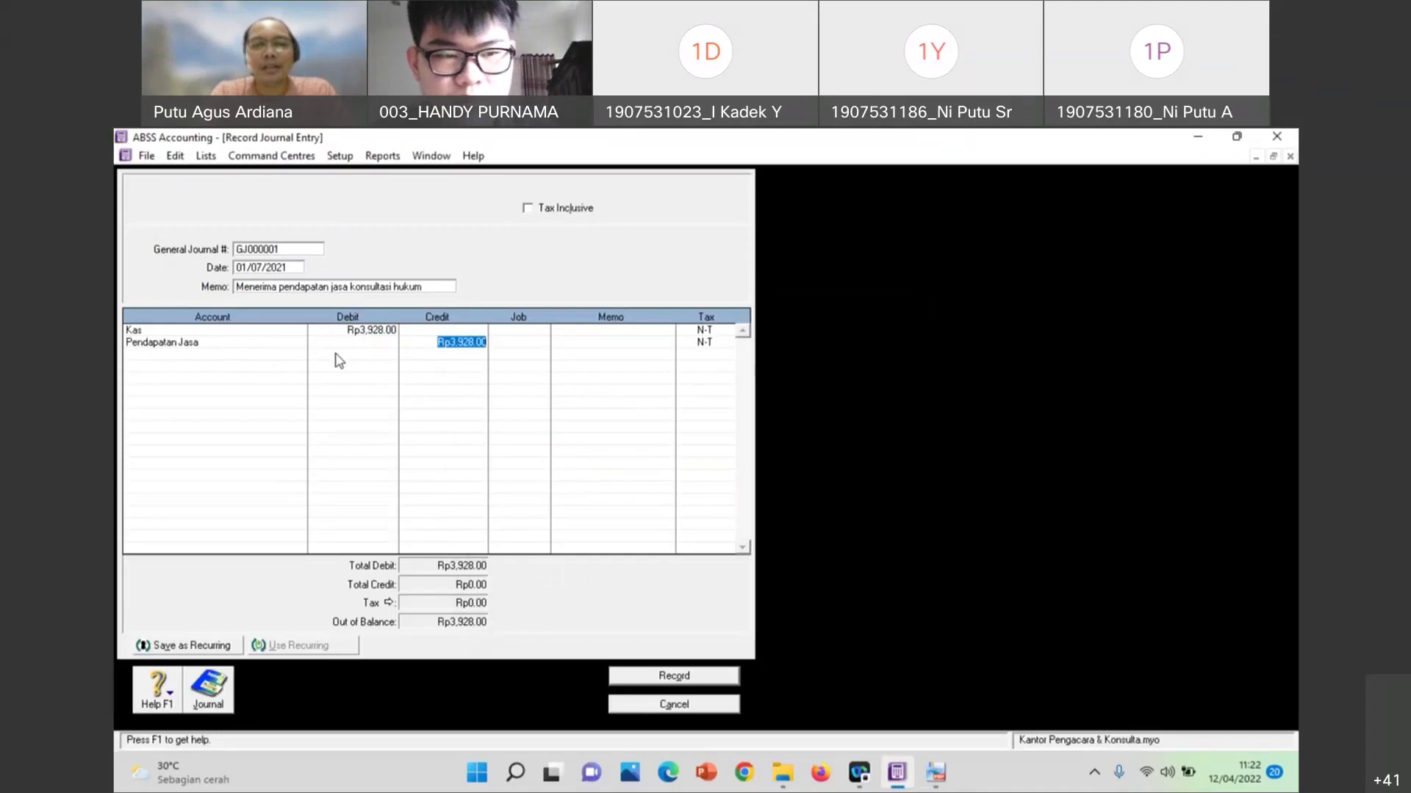
left_click(289, 354)
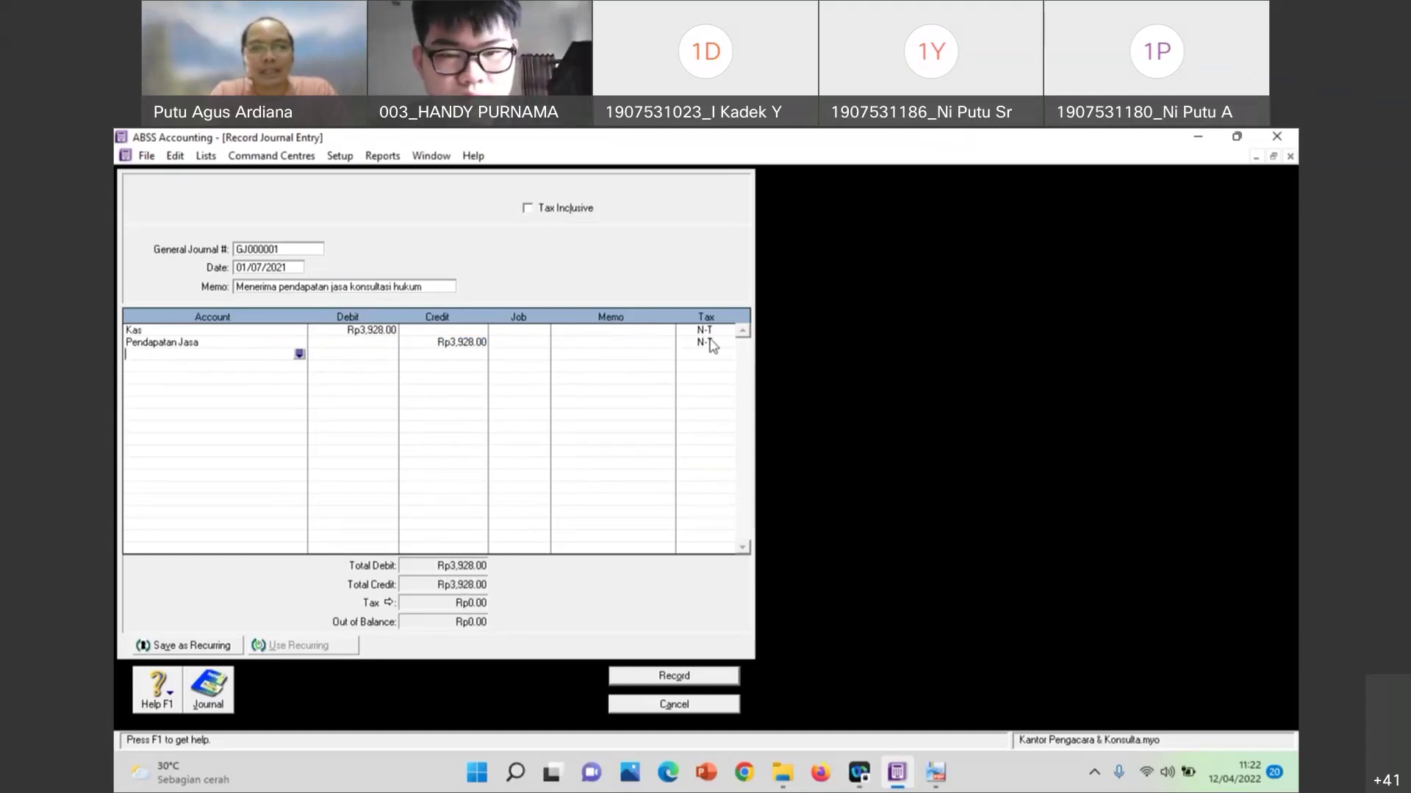
left_click(687, 678)
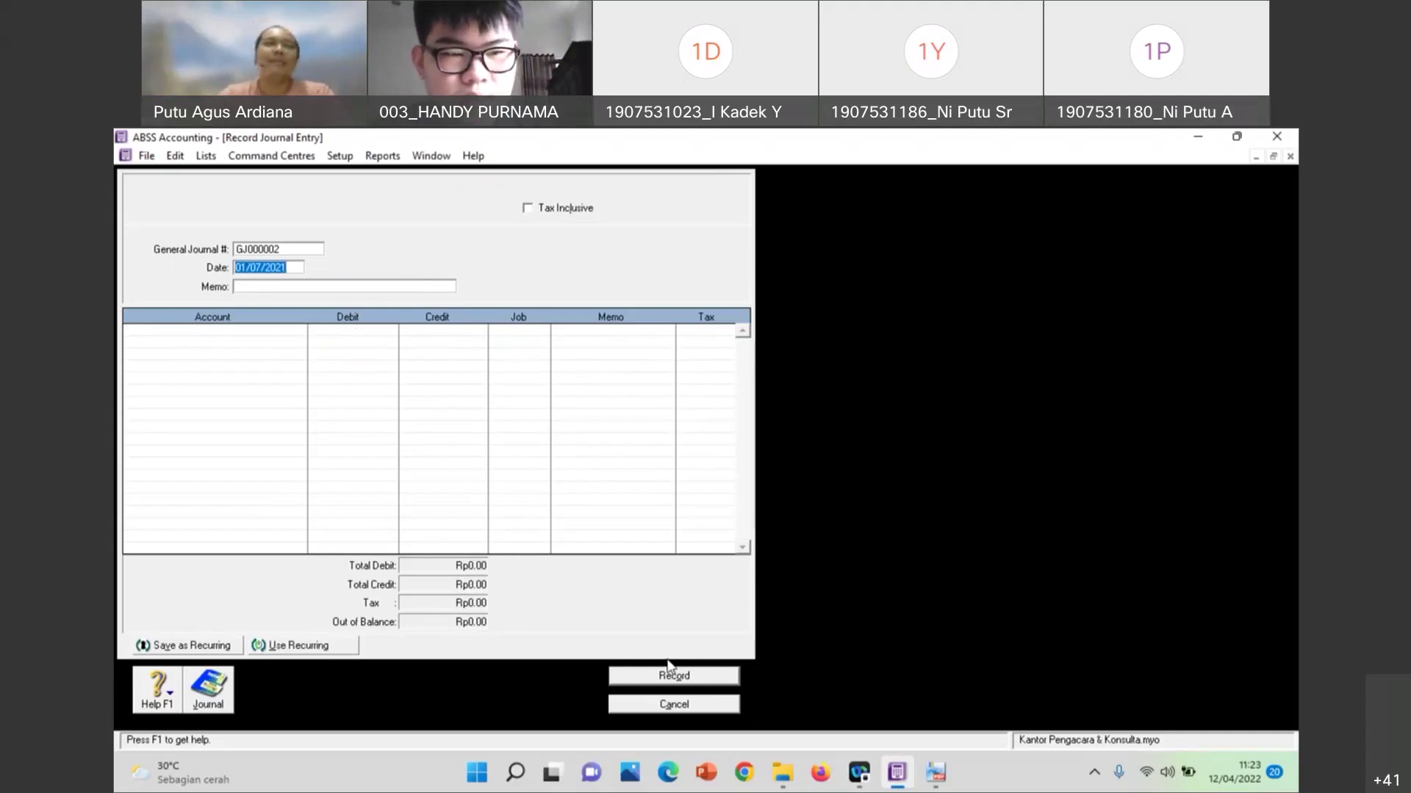
Date the new journal entry 02/07/2021 and consult transaction b in the PDF question sheet
left_click(260, 249)
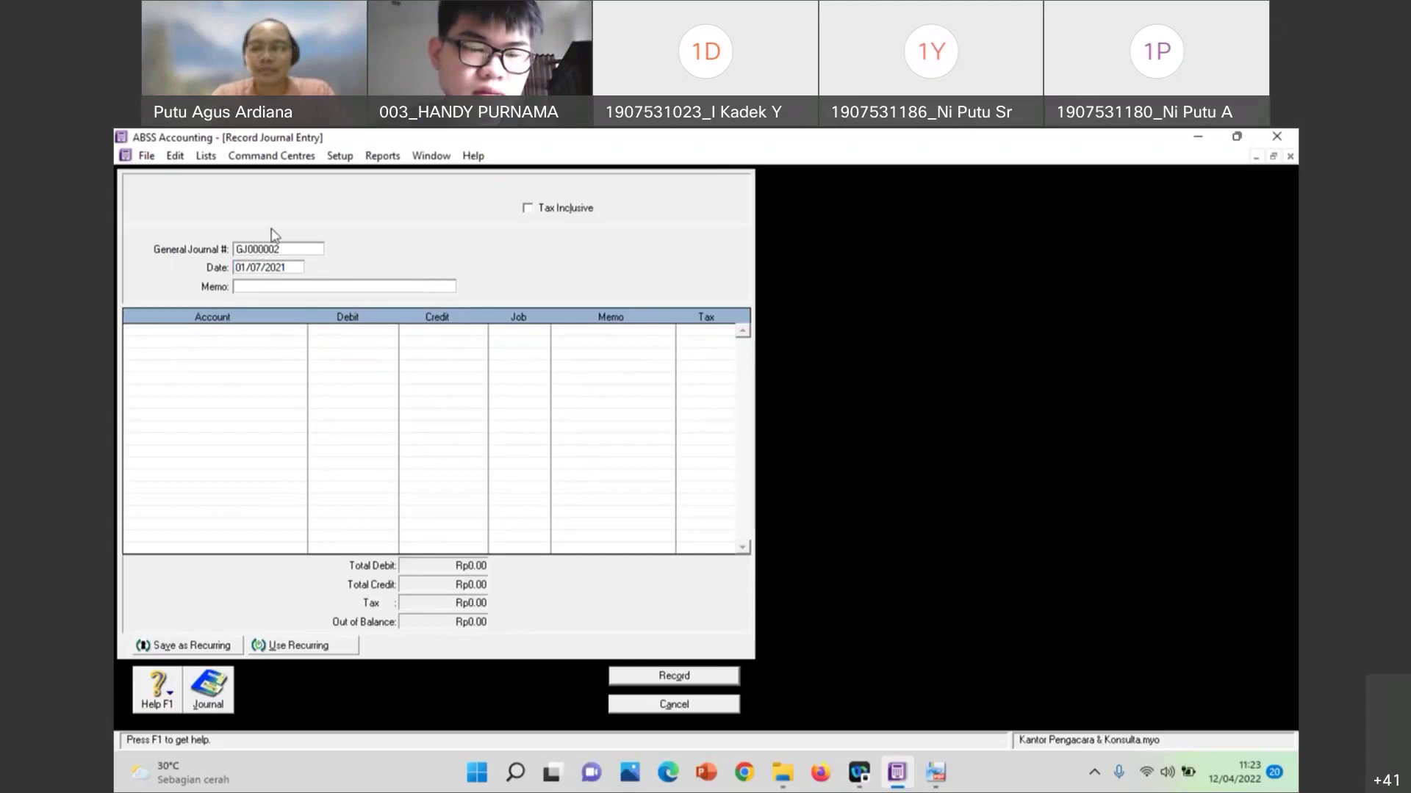
type("2")
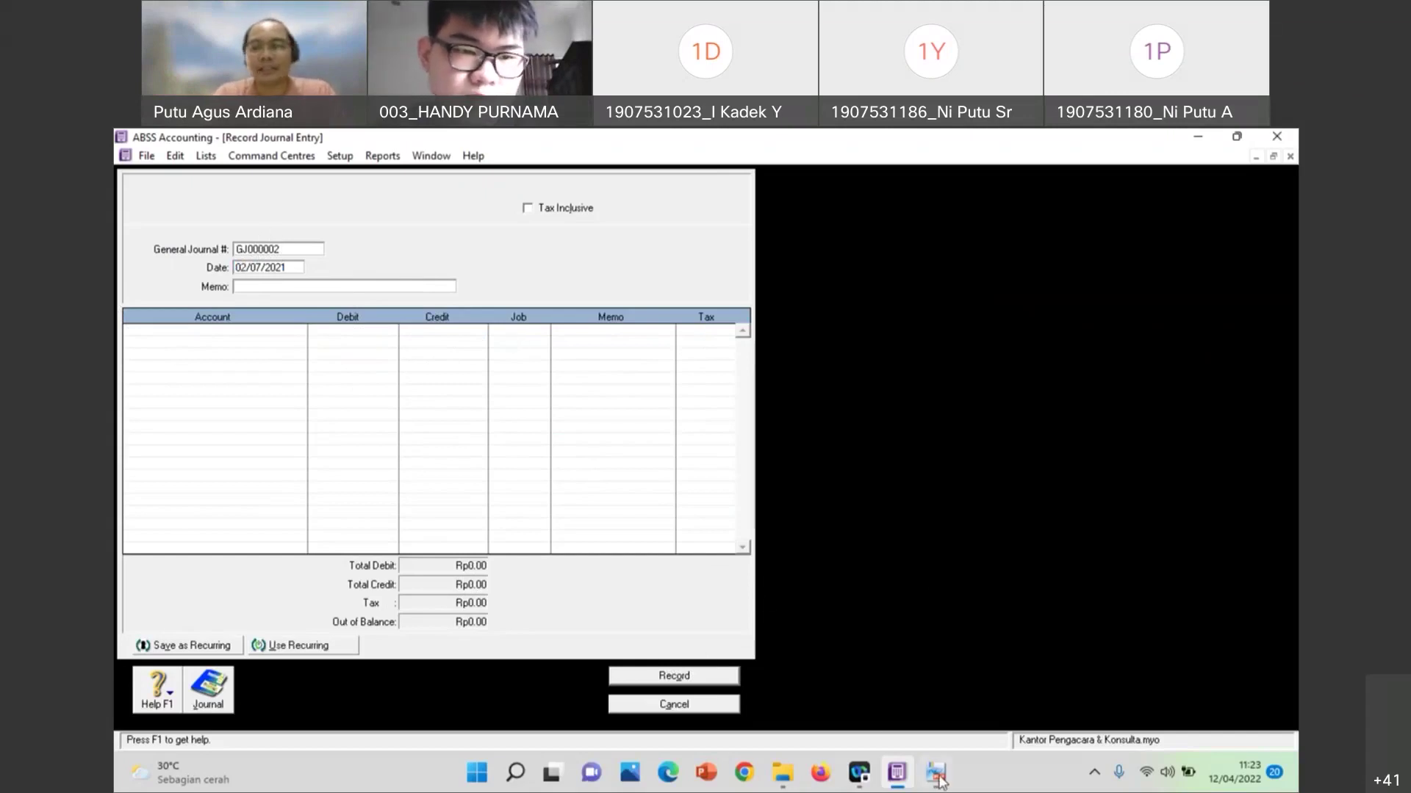
left_click(936, 773)
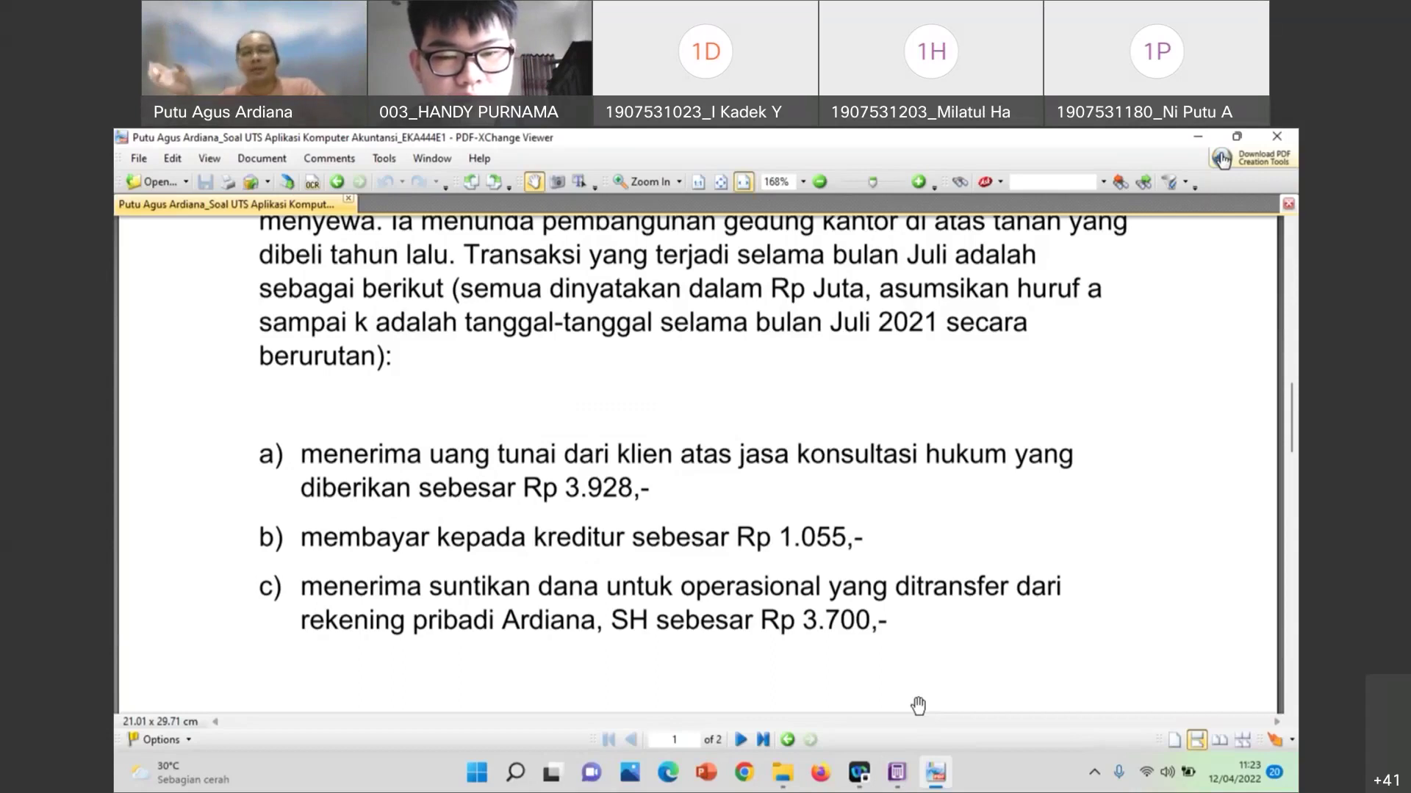
left_click(897, 772)
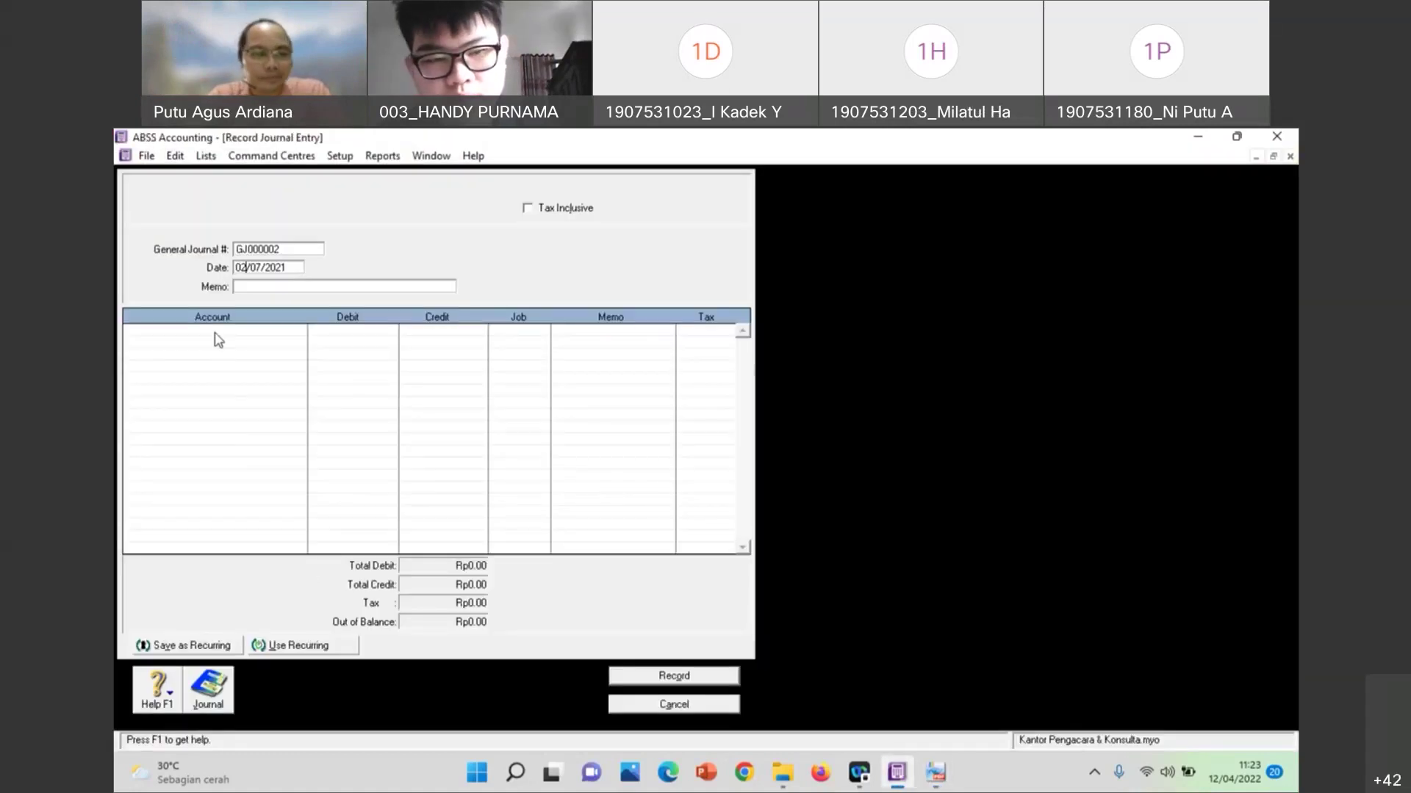
Enter the journal memo "Membayar kewajiban kepada kreditur"
left_click(267, 286)
type("M")
key("BackSpace")
type("Memba")
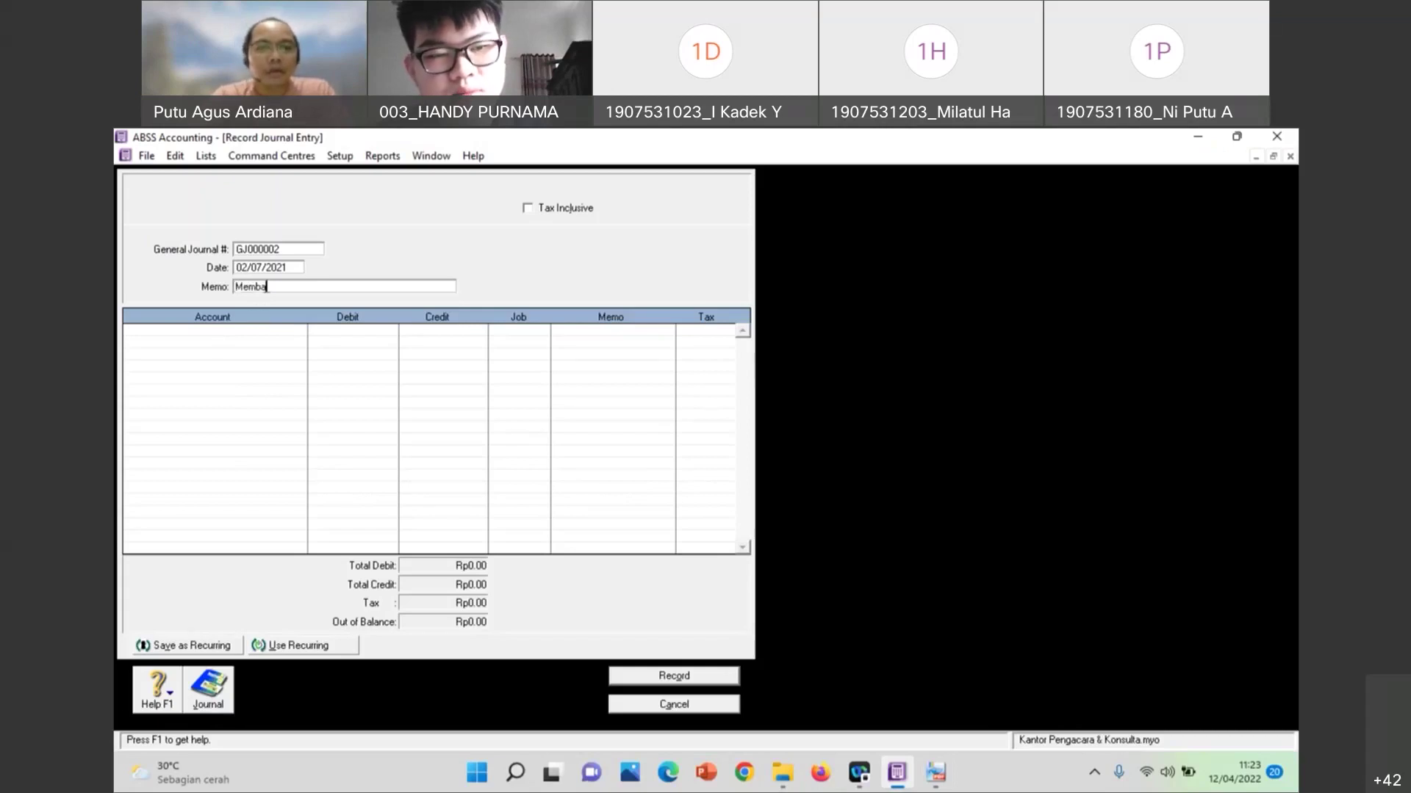
type("yar")
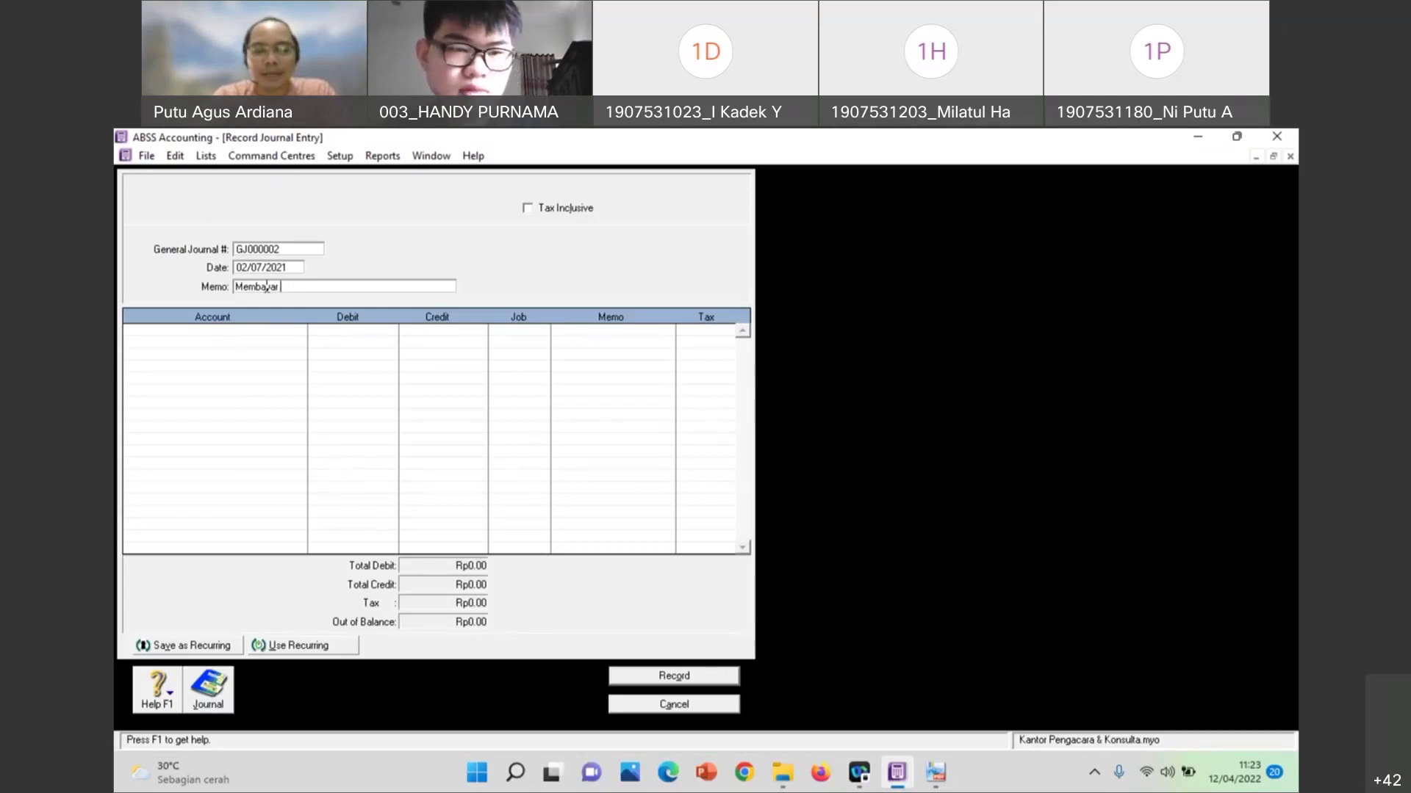
type(" kewah")
type("iban kepada kreditur")
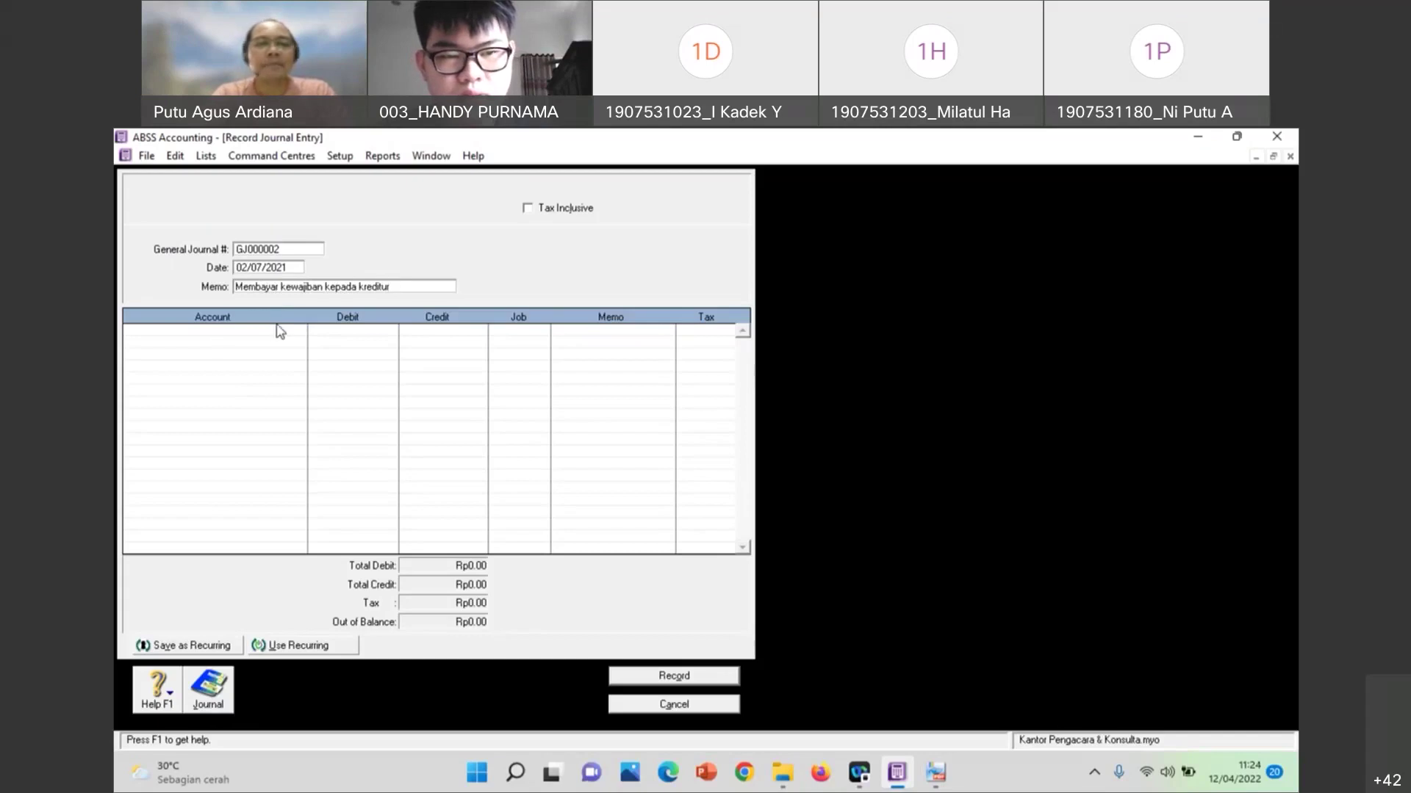
Enter the linked payable account Utang Usaha on the first line with a debit of 1055, checking the amount in the PDF question sheet
left_click(279, 331)
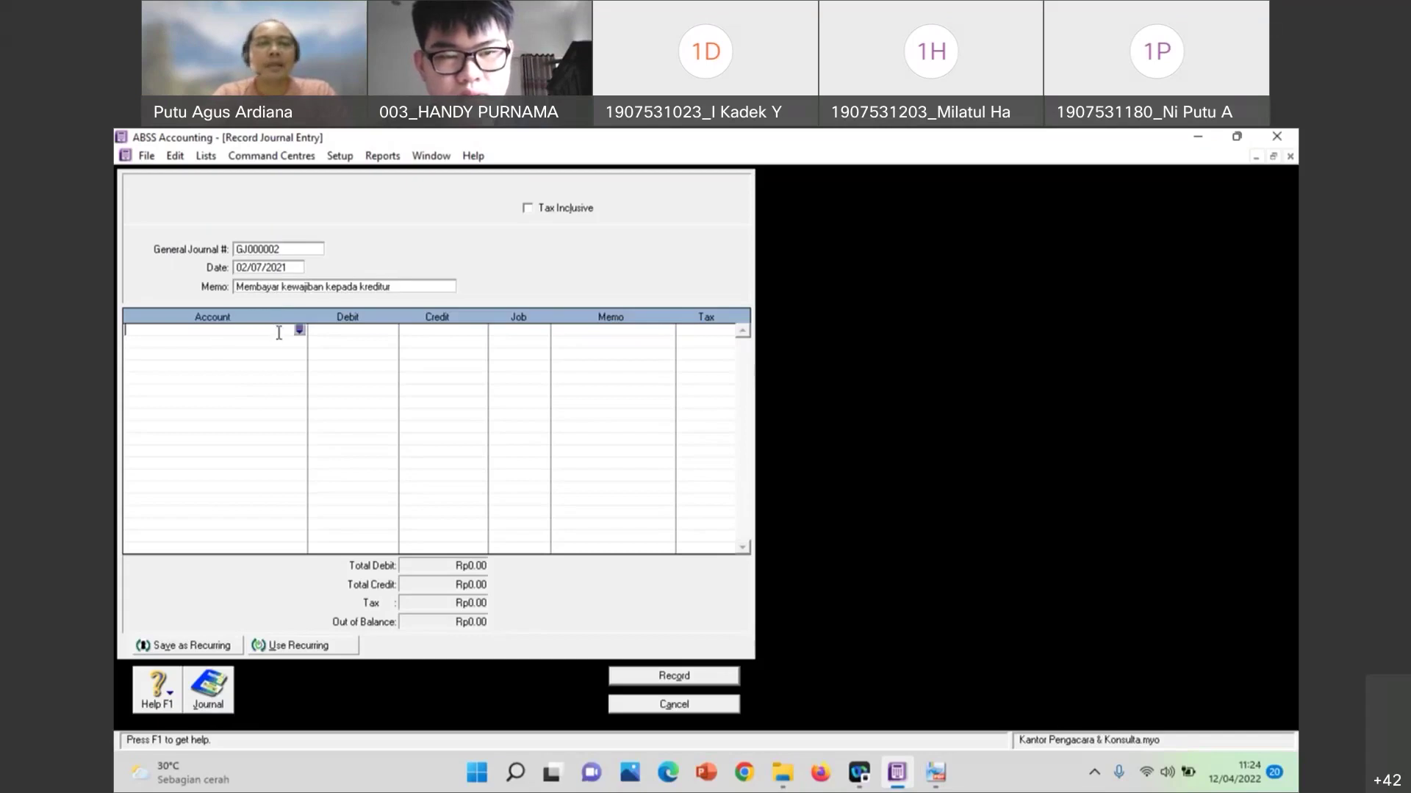
left_click(300, 331)
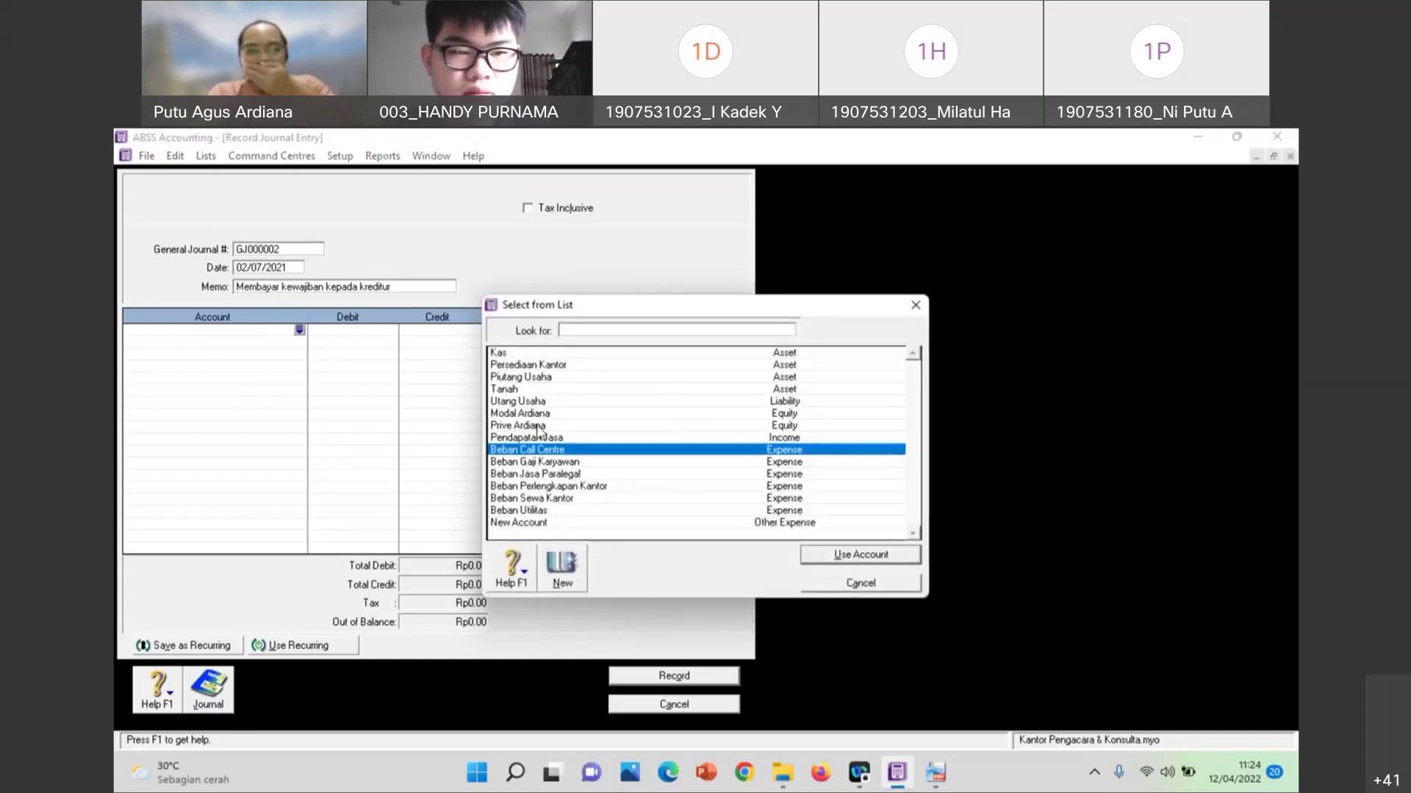
left_click(546, 401)
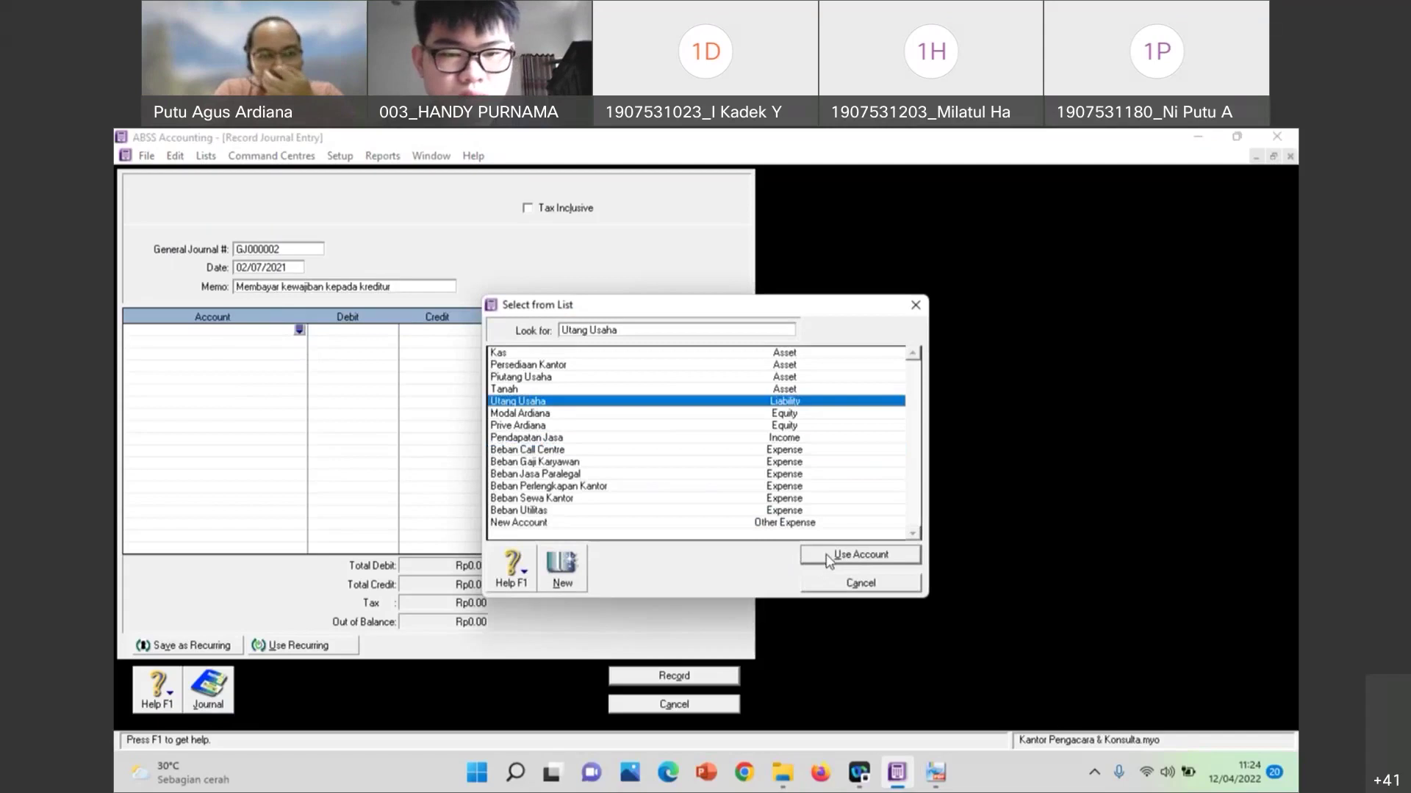
left_click(828, 559)
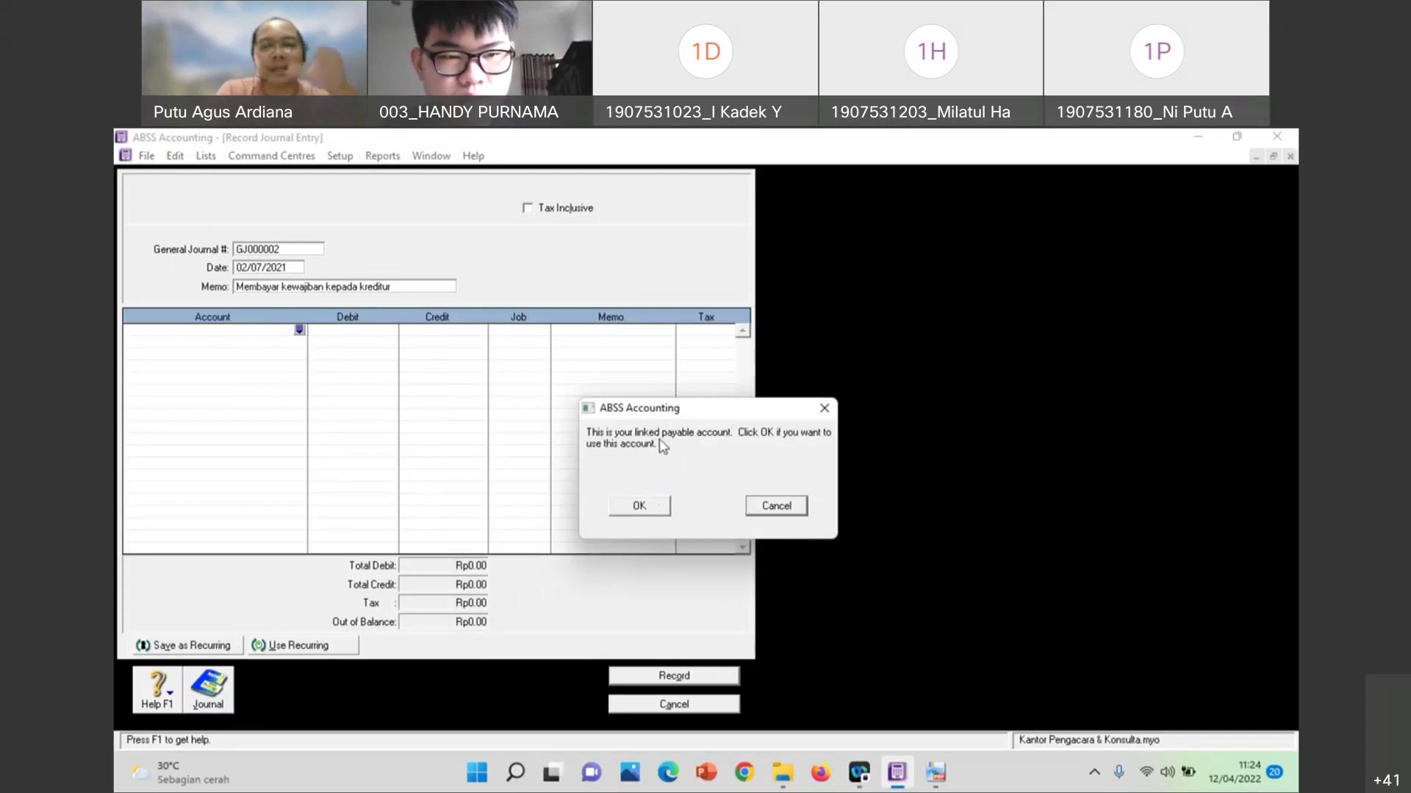
left_click(641, 507)
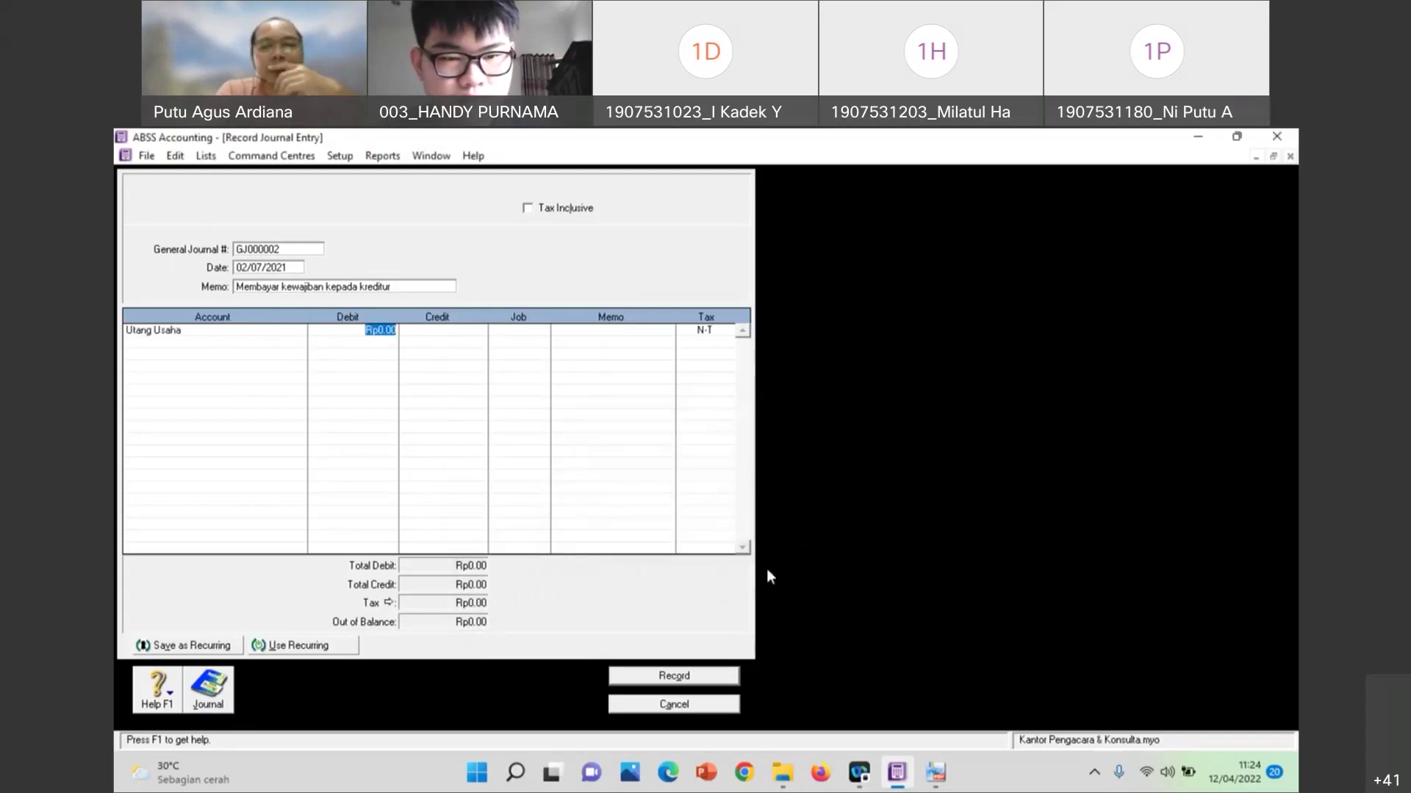
left_click(934, 773)
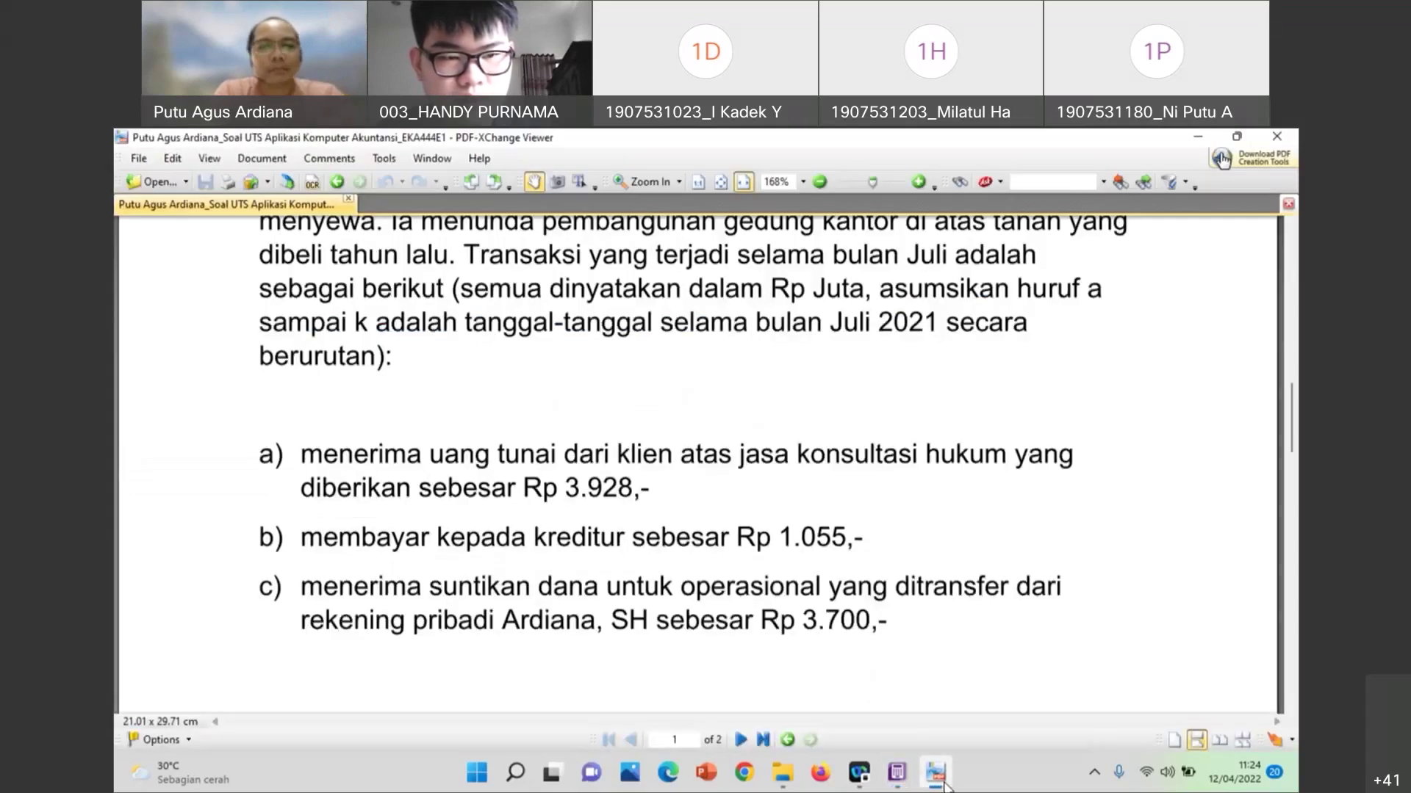
left_click(946, 786)
type("1055")
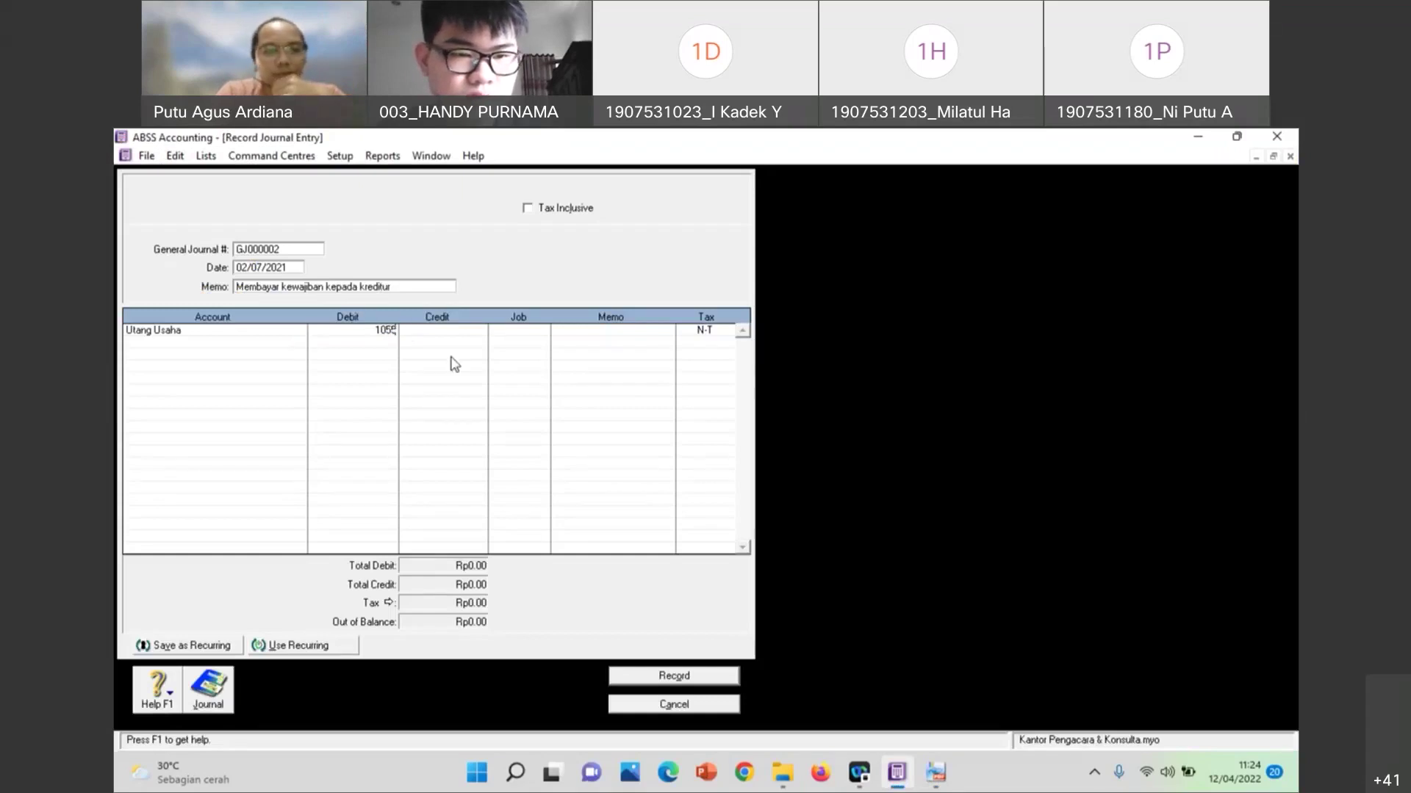
Credit the Kas account 1,055 on the second journal line and record the creditor payment entry
left_click(257, 346)
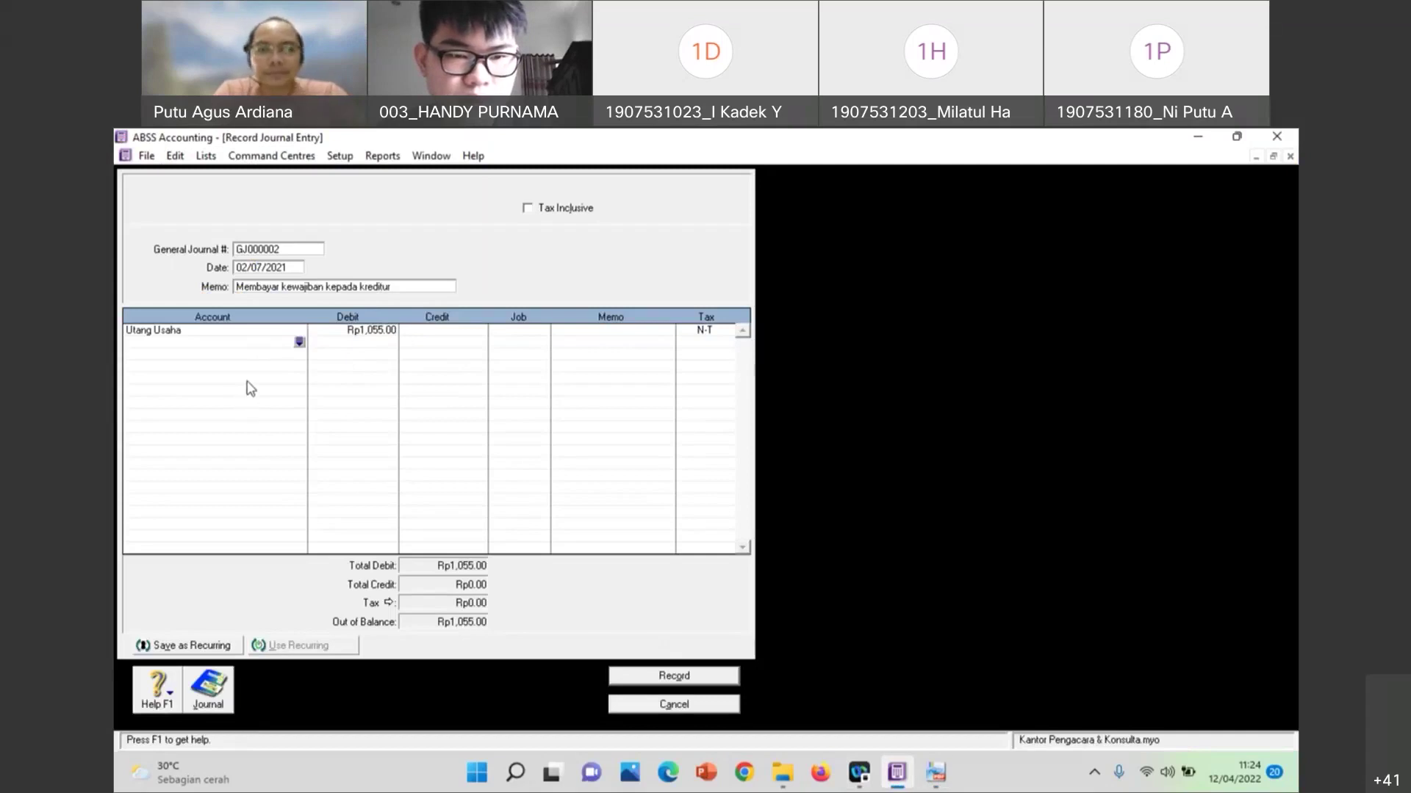
left_click(300, 343)
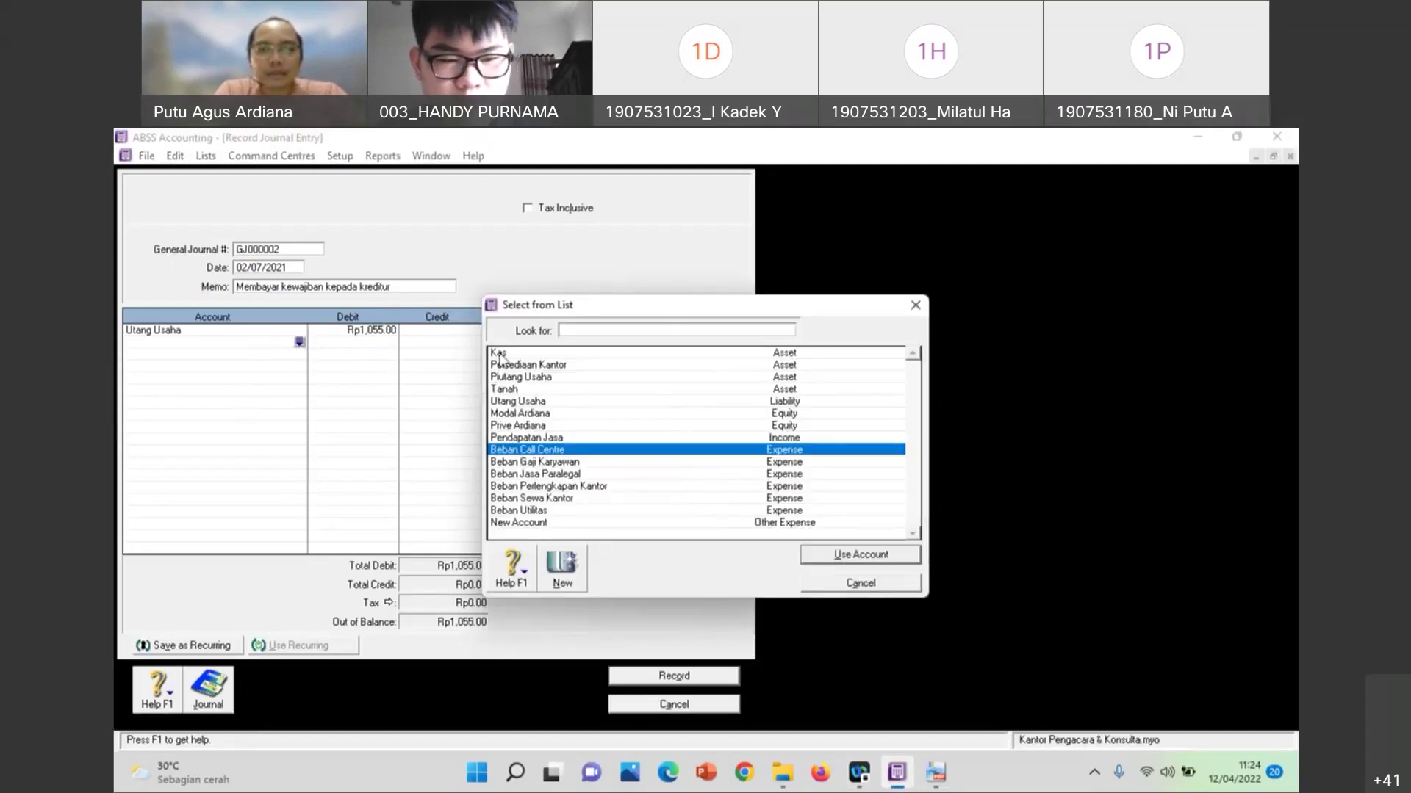
double_click(504, 363)
left_click(408, 344)
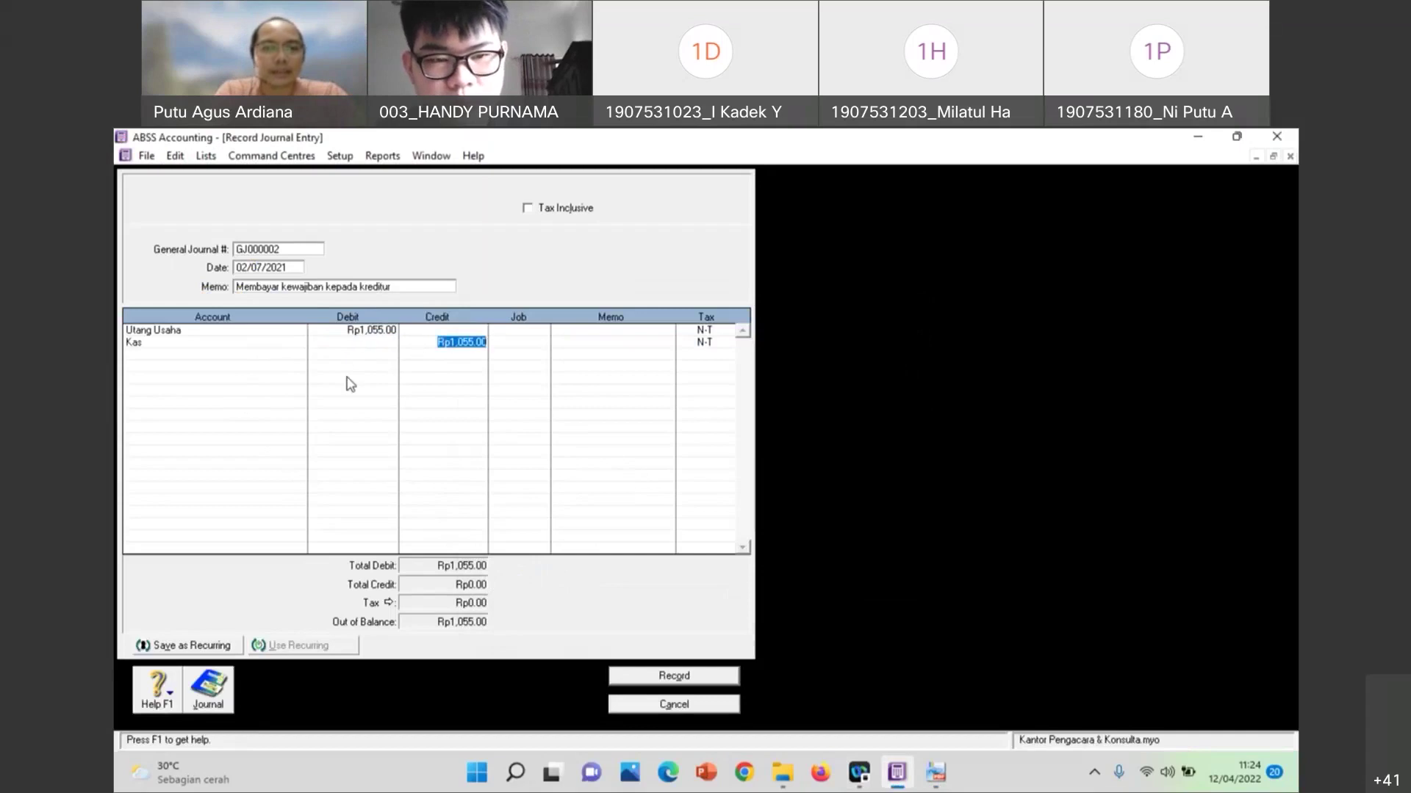
left_click(267, 356)
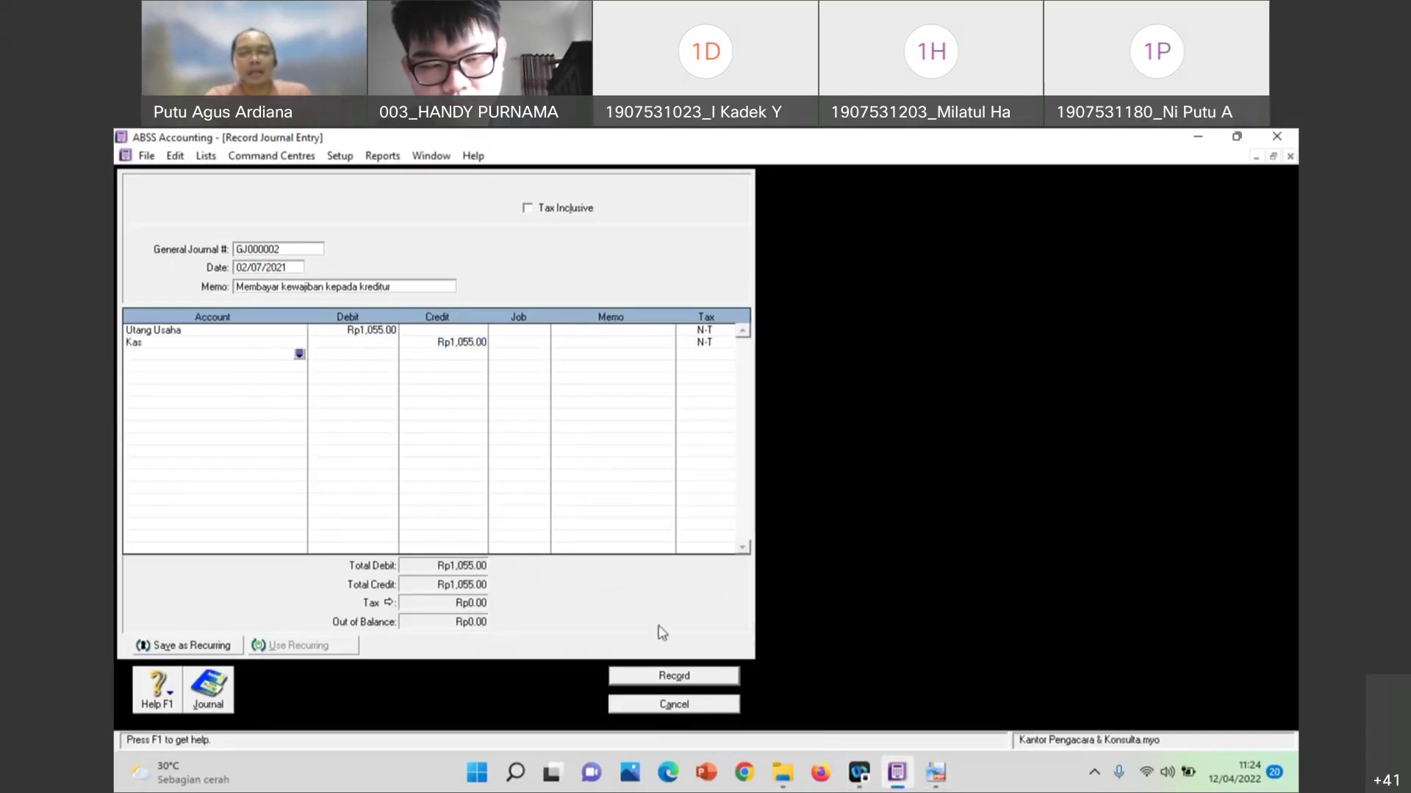
left_click(691, 677)
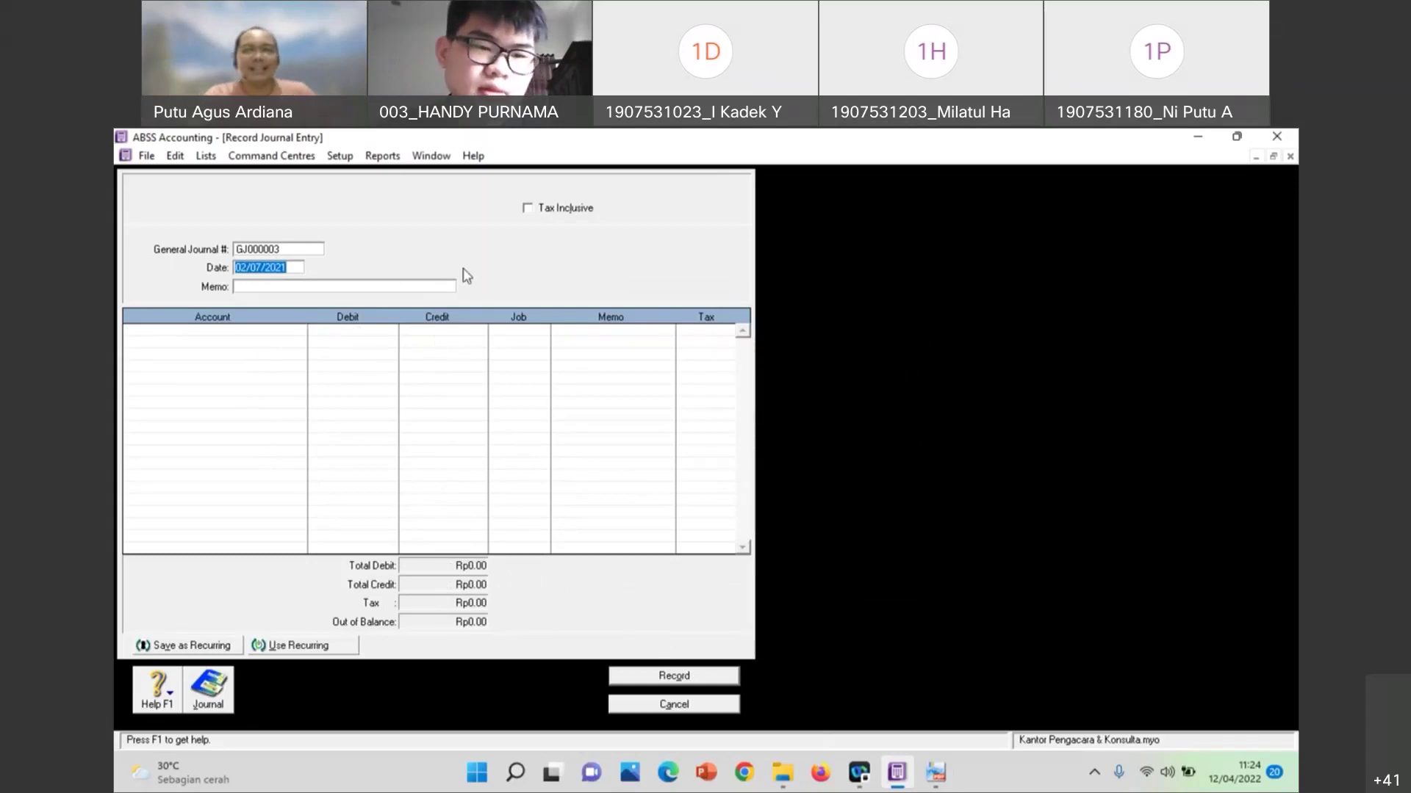
Date the new journal entry 03/07/2021 and consult transaction c in the PDF question sheet
left_click(243, 268)
key("BackSpace")
type("3")
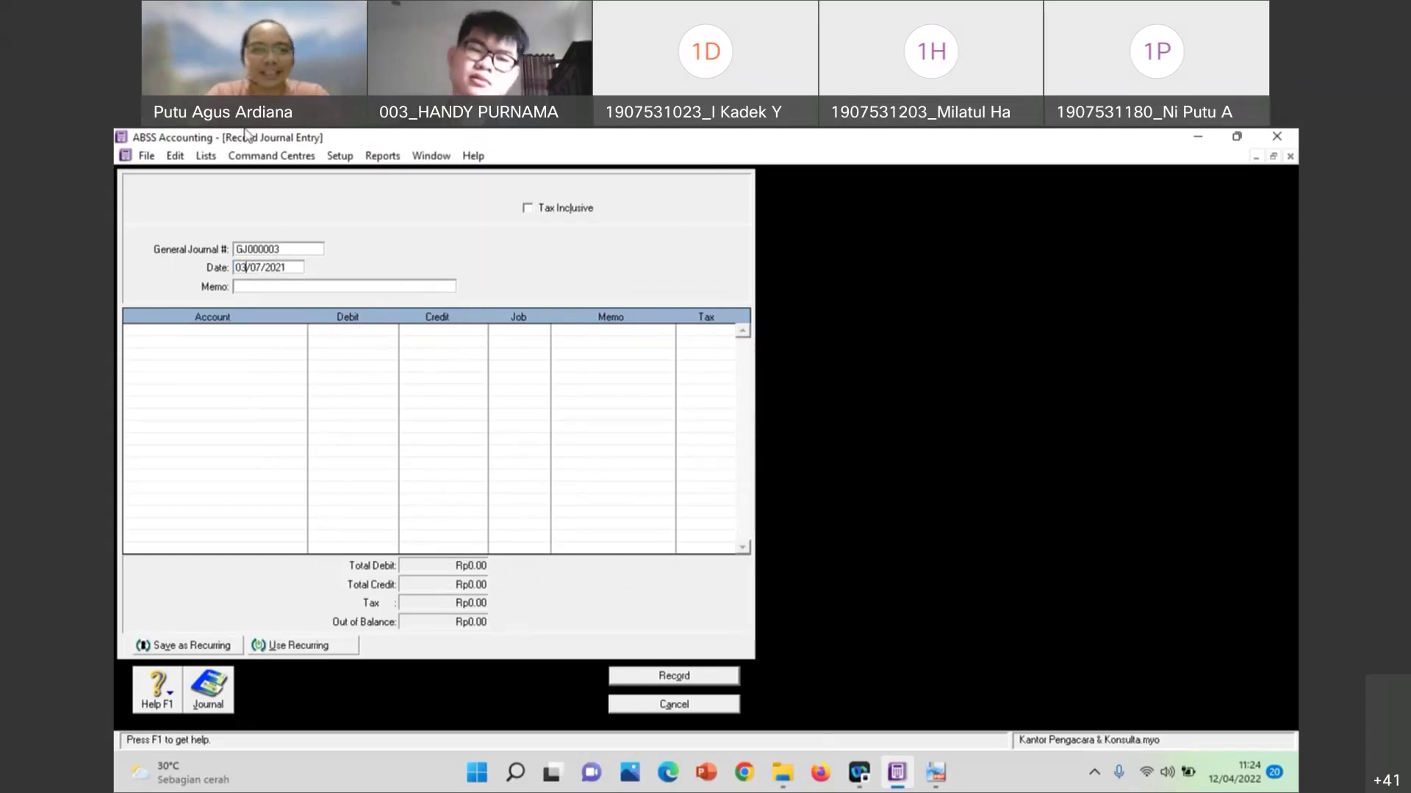
left_click(937, 775)
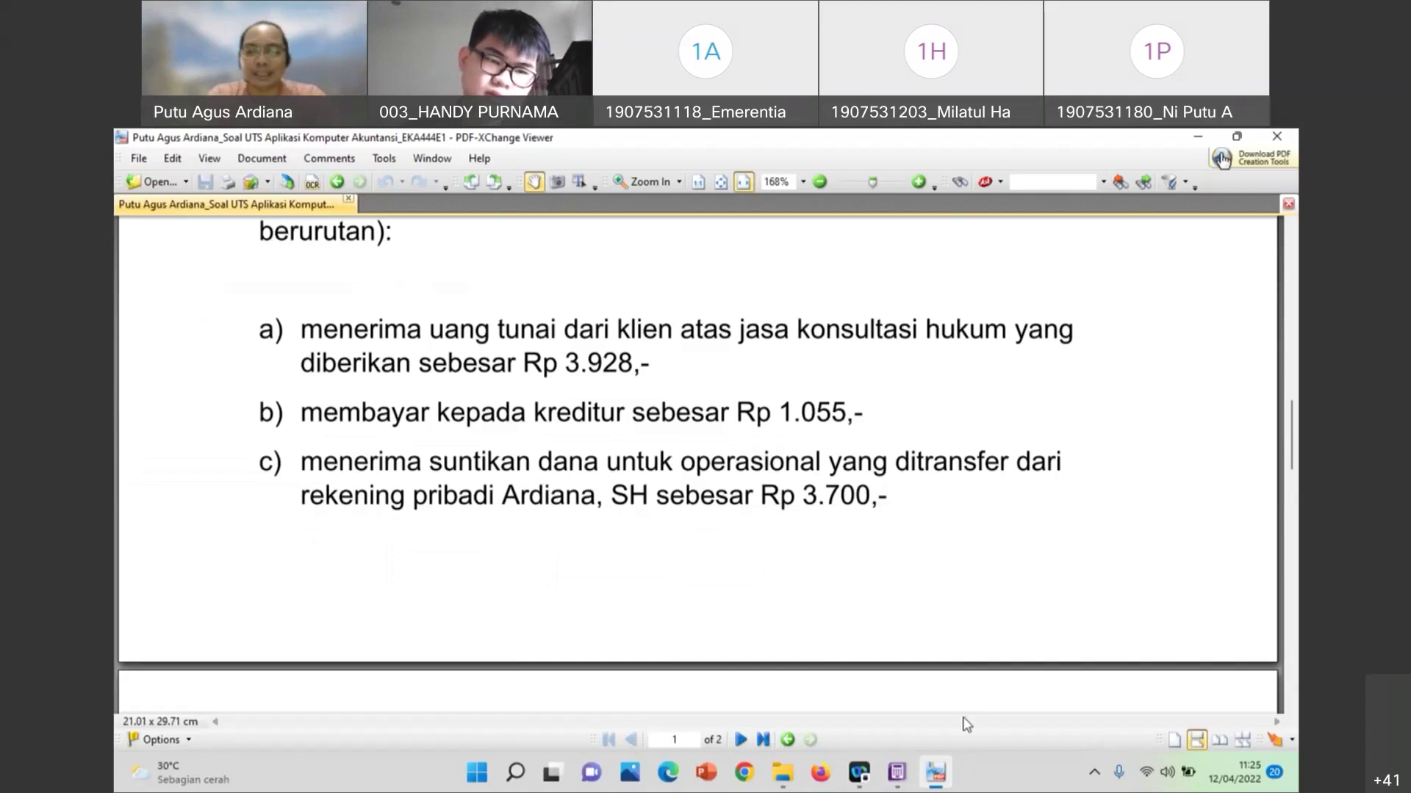
left_click(898, 773)
Enter the journal memo "Tambahan modal disetor" followed by the owner's name
left_click(282, 286)
type("Tambahan")
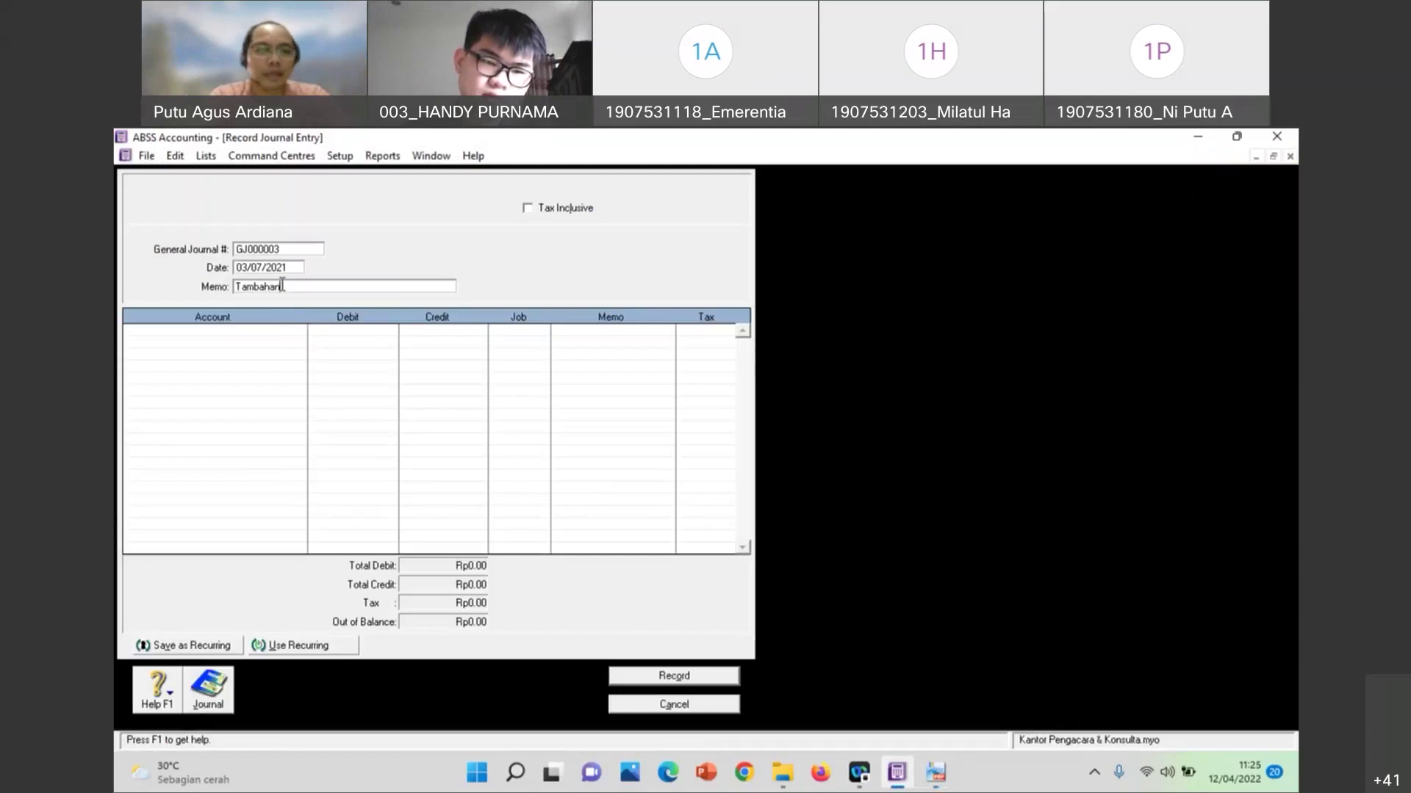
type(" modal Ardiana")
left_click(311, 288)
type("disetor Ardiana")
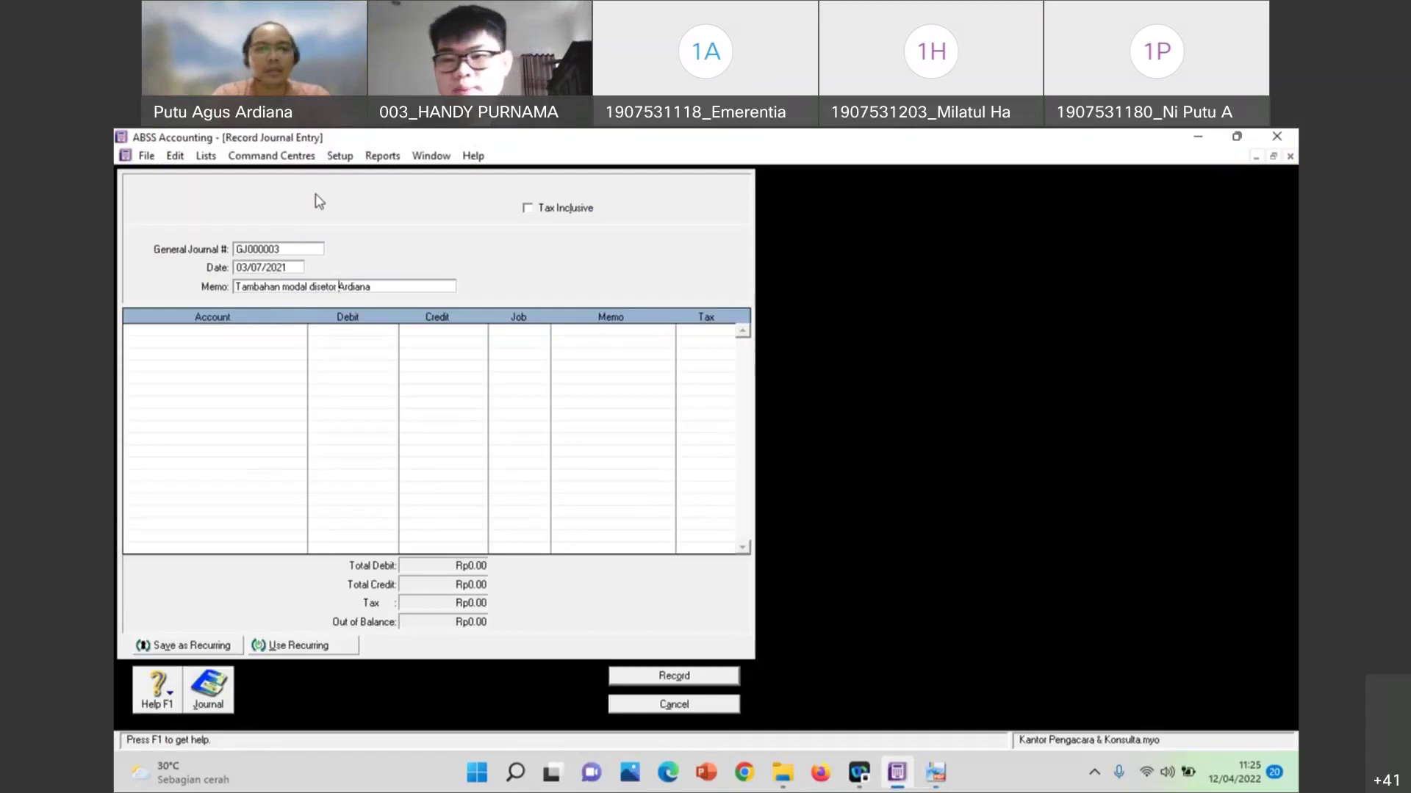
Enter the Kas account on the first line with a debit of 3,700, checking transaction c in the PDF question sheet
left_click(241, 333)
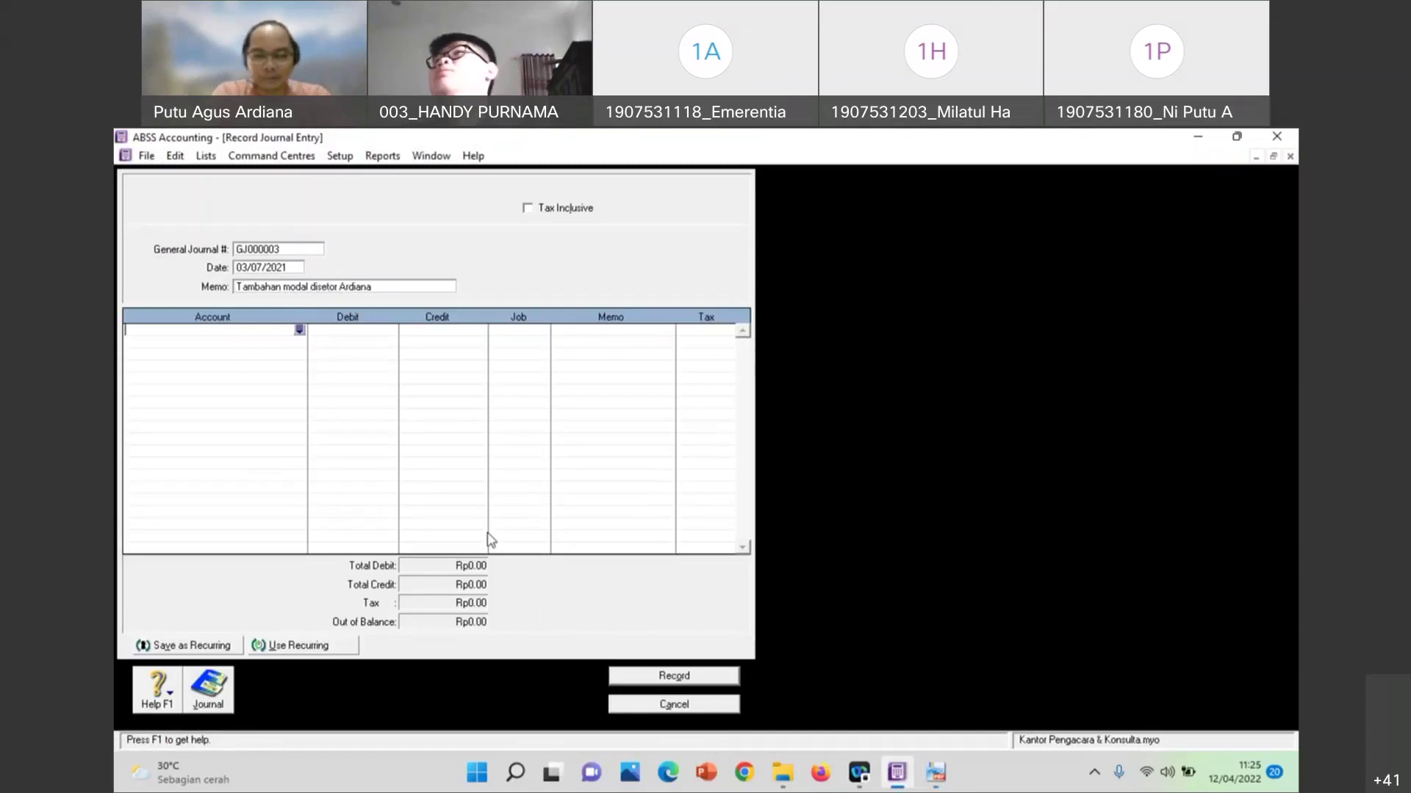
mouse_move(932, 776)
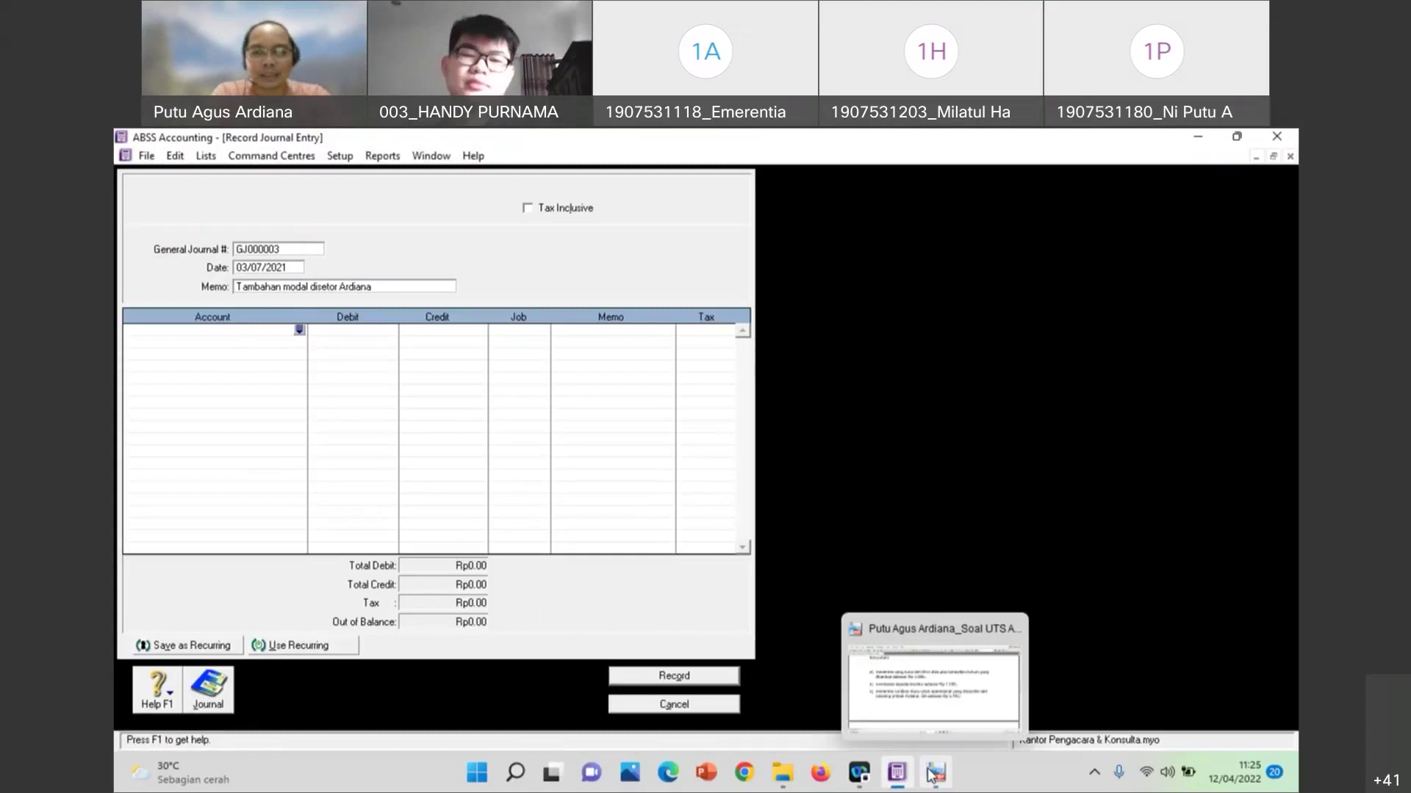
left_click(299, 330)
type("Kas")
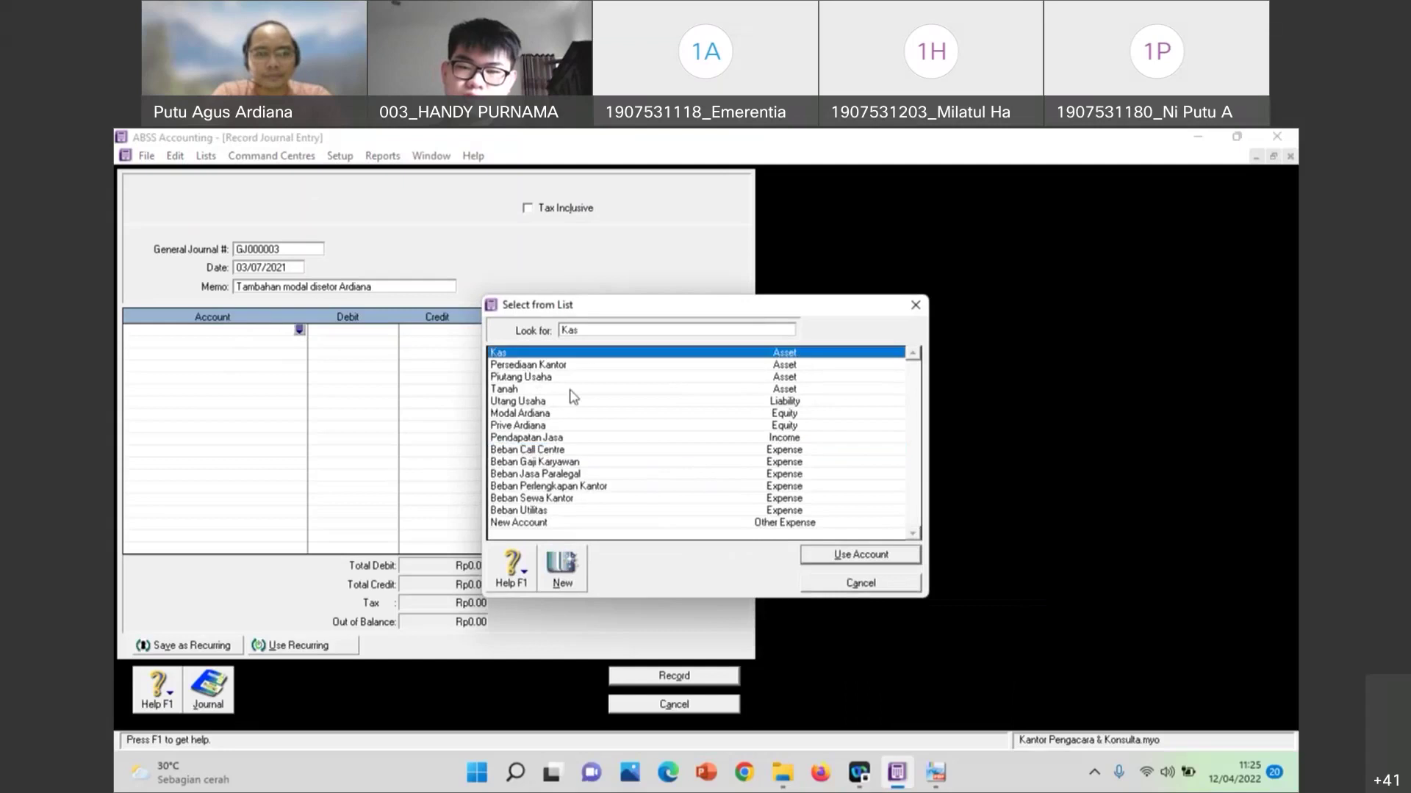
left_click(824, 562)
left_click(934, 773)
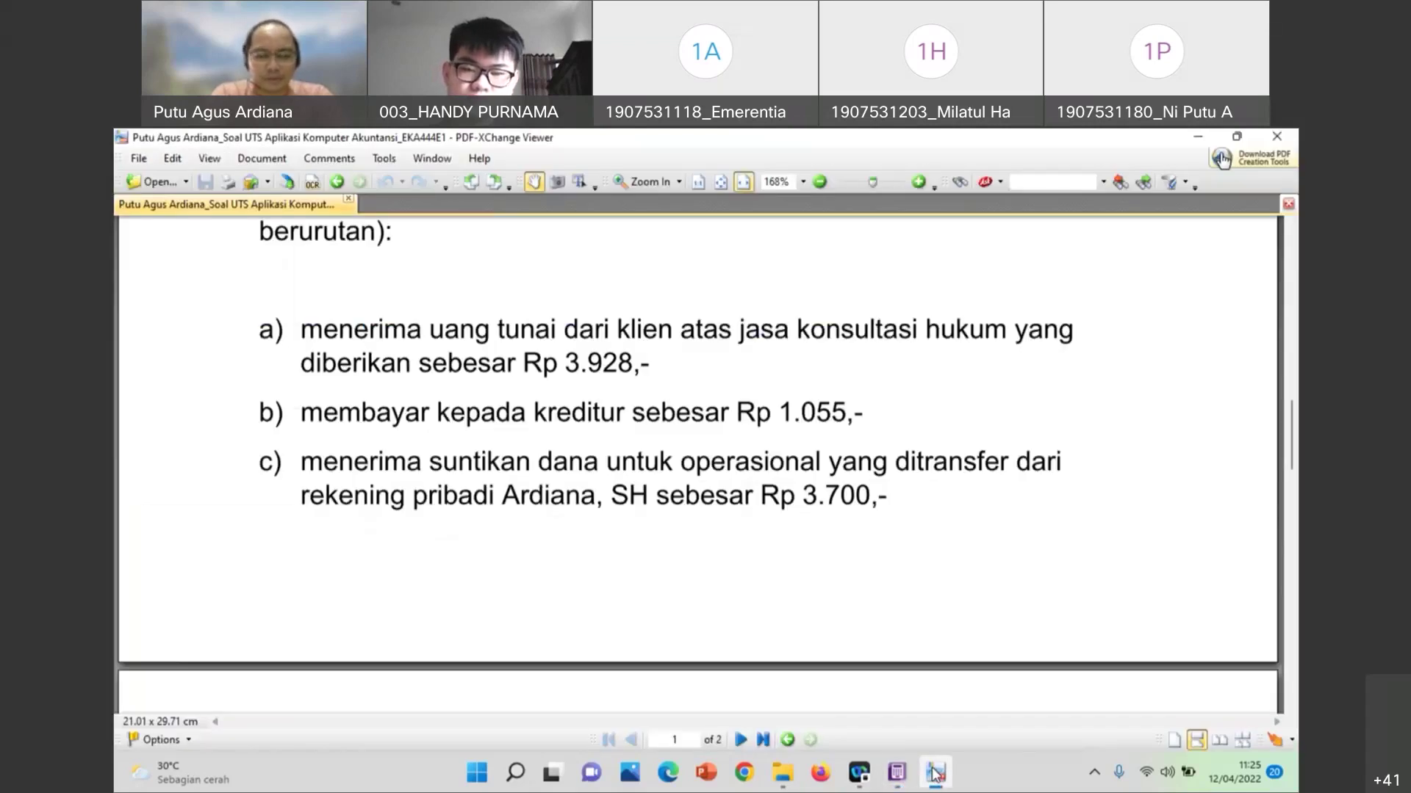
left_click(935, 773)
type("3,700")
Credit the owner's capital (Modal) account 3,700 on the second journal line and record the entry
left_click(197, 342)
left_click(299, 342)
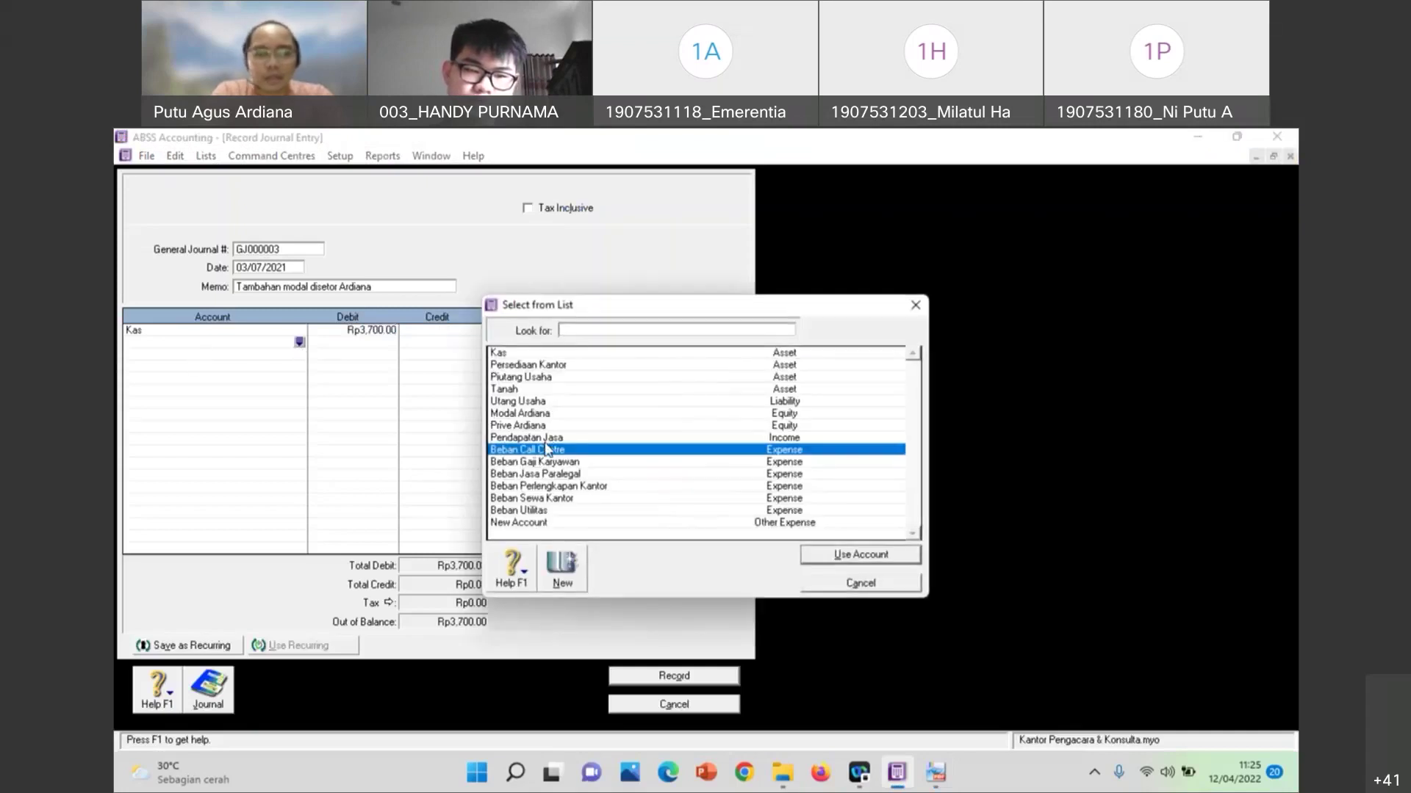
left_click(545, 415)
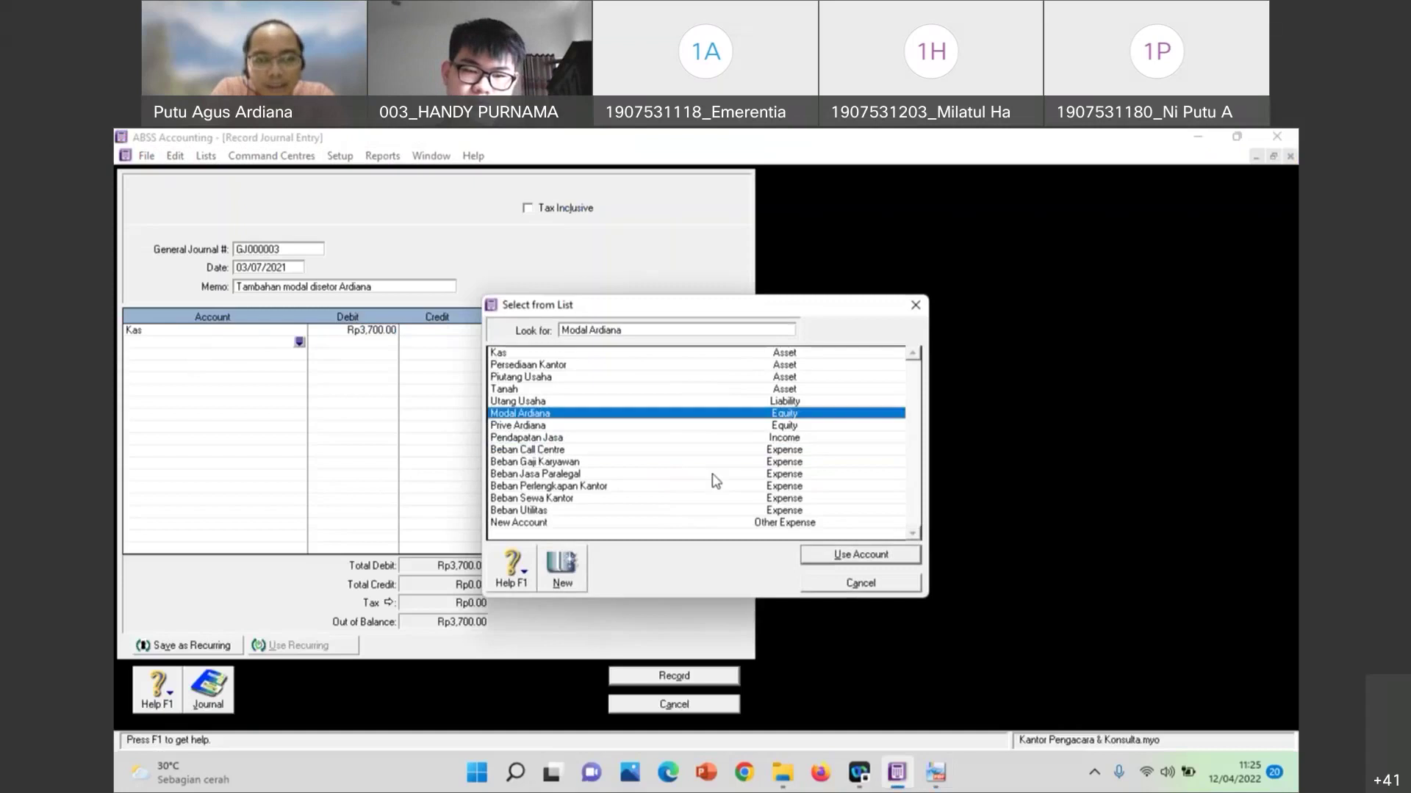
left_click(875, 556)
left_click(464, 344)
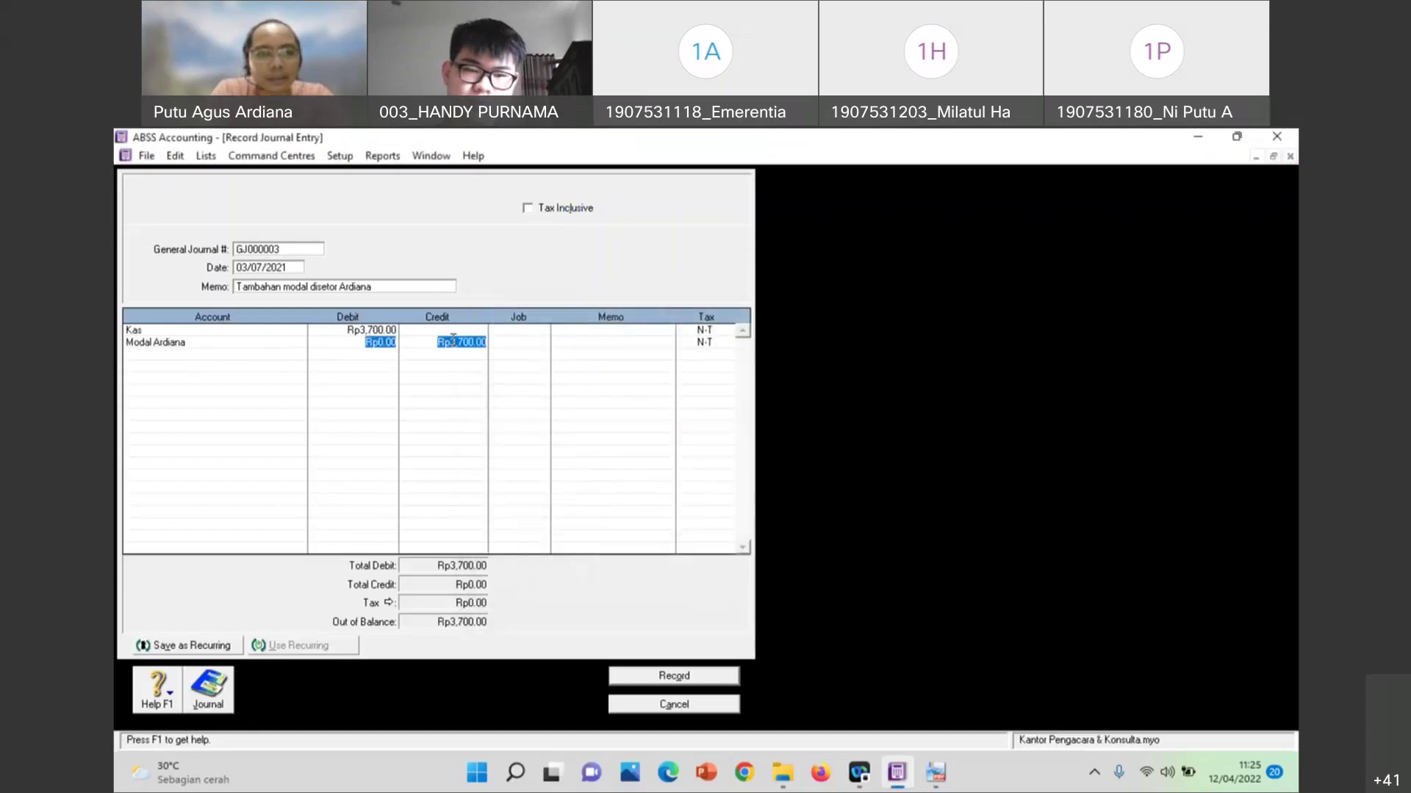
left_click(252, 353)
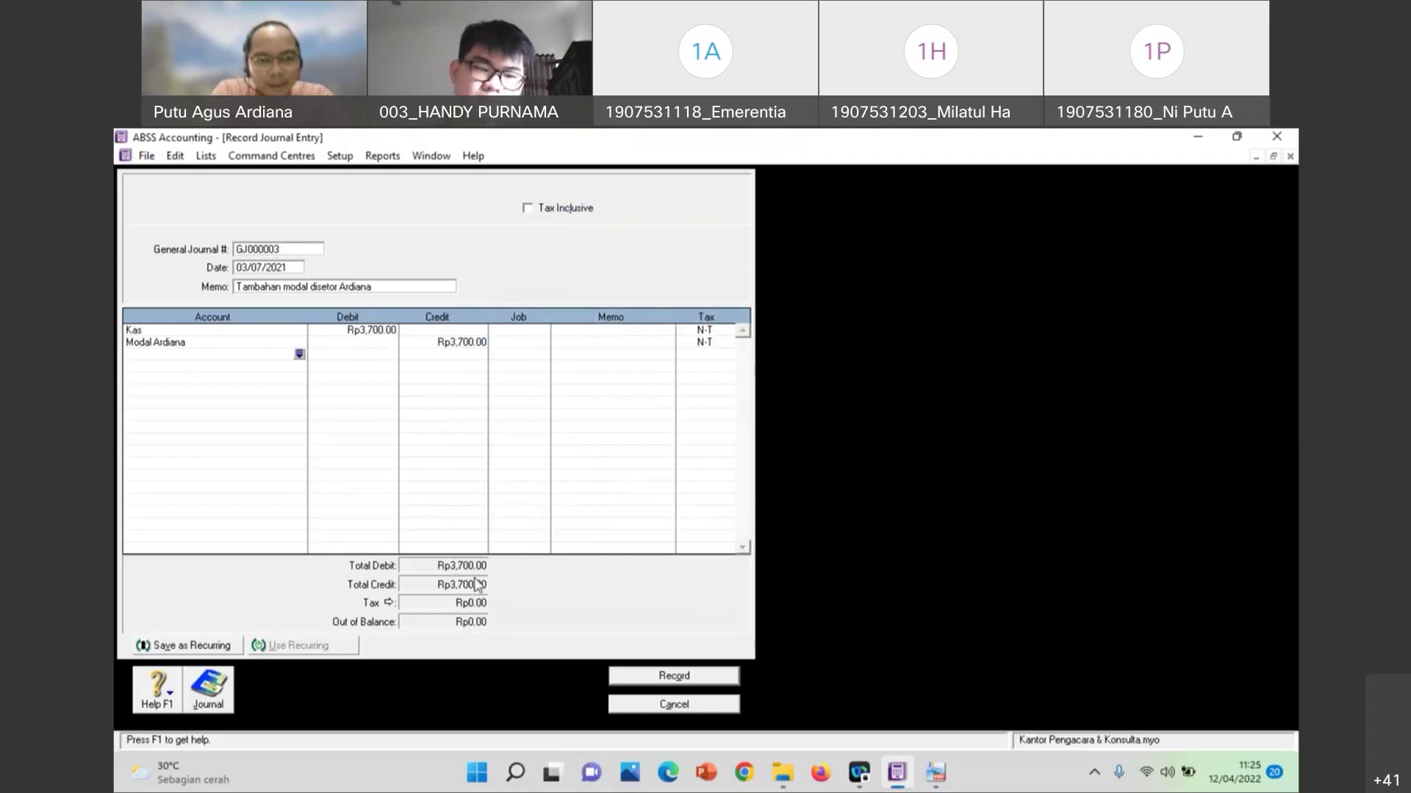
left_click(656, 680)
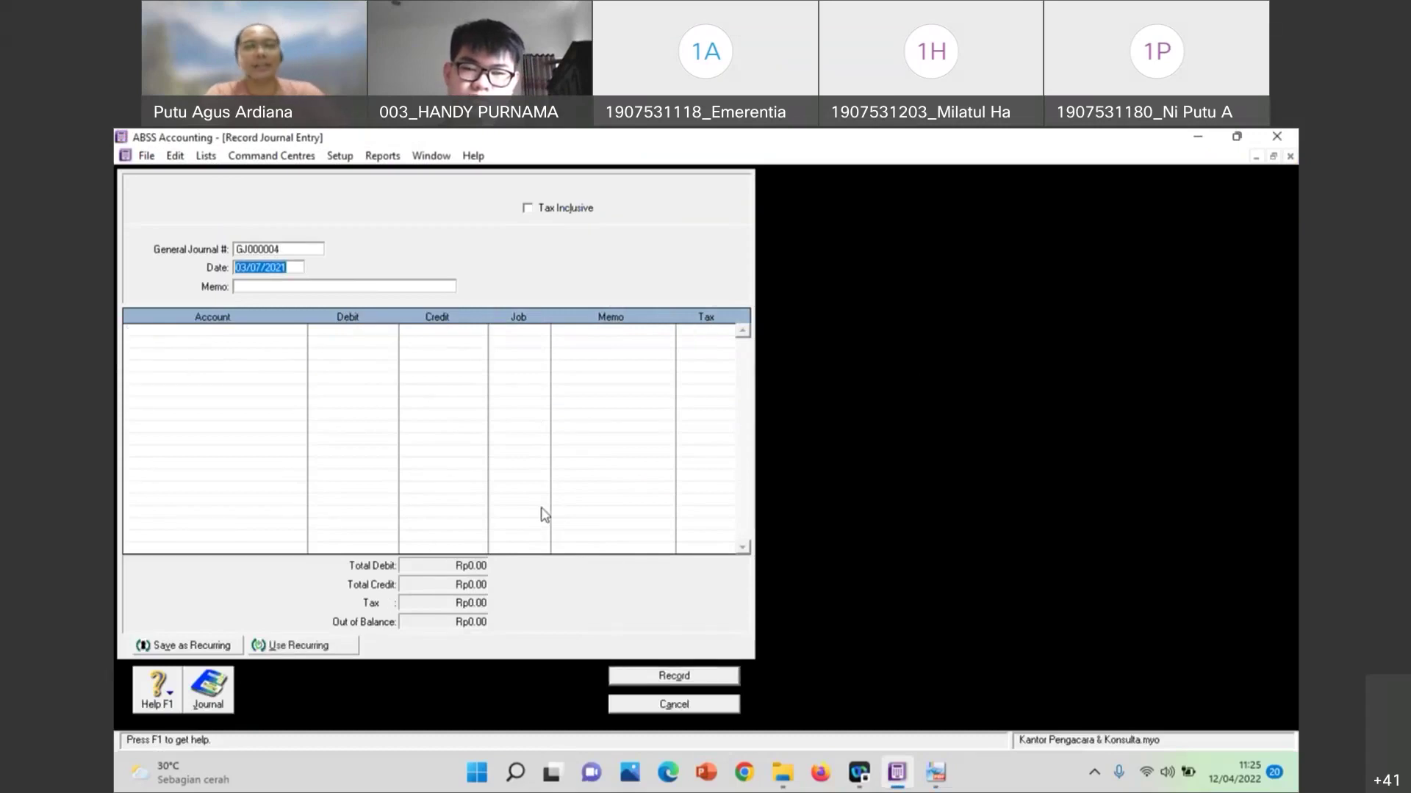
Date the new journal entry 04/07/2021 and consult transaction d in the PDF question sheet
left_click(251, 267)
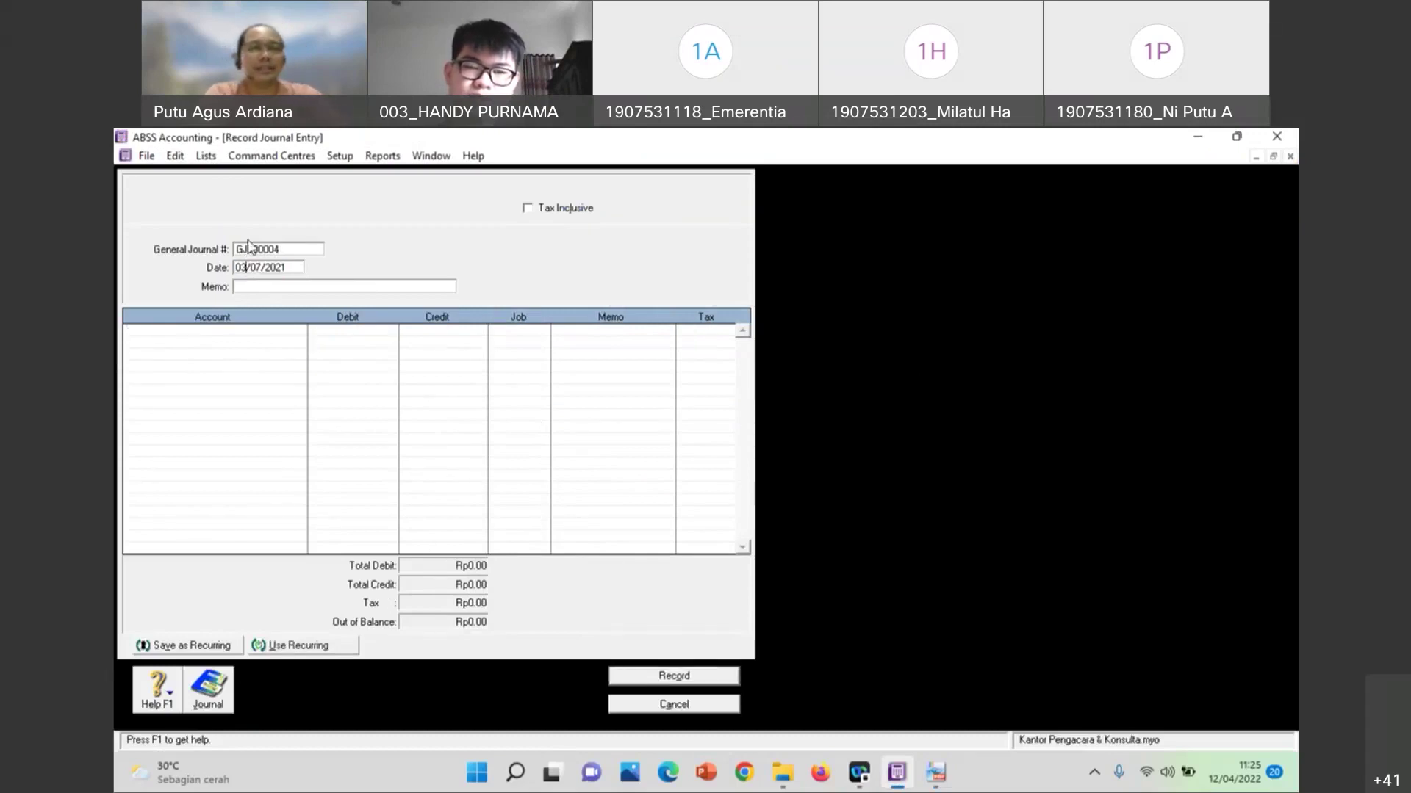
key("BackSpace")
type("4")
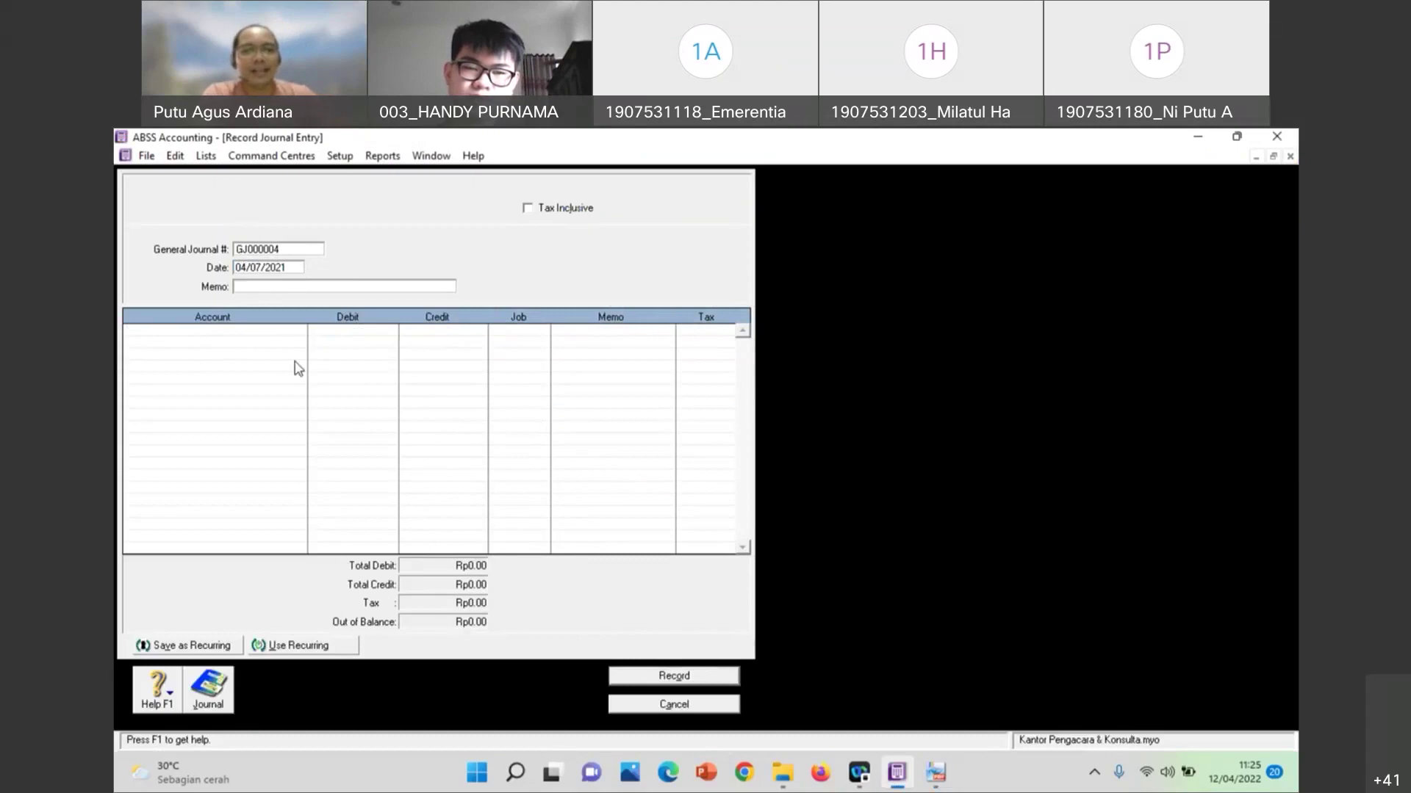
left_click(944, 777)
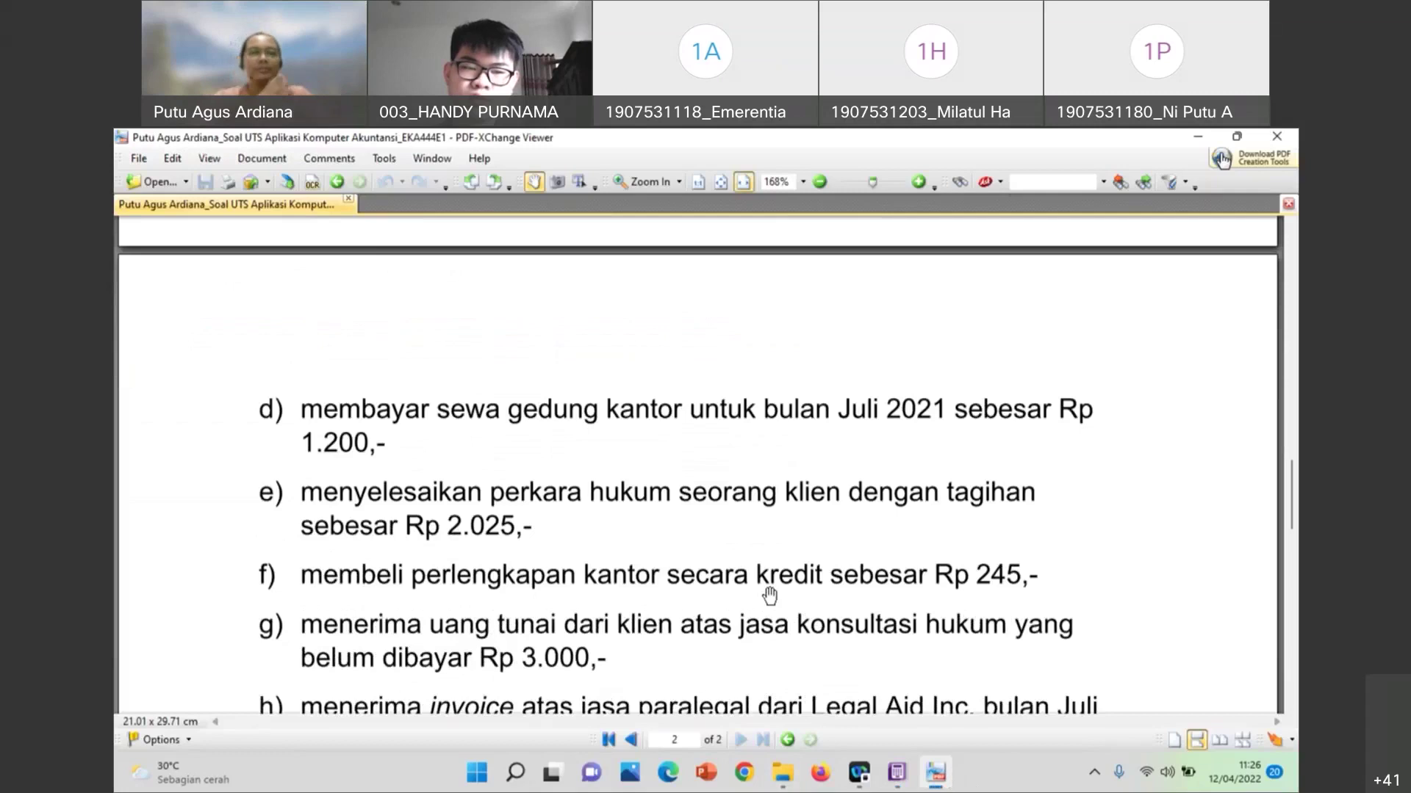
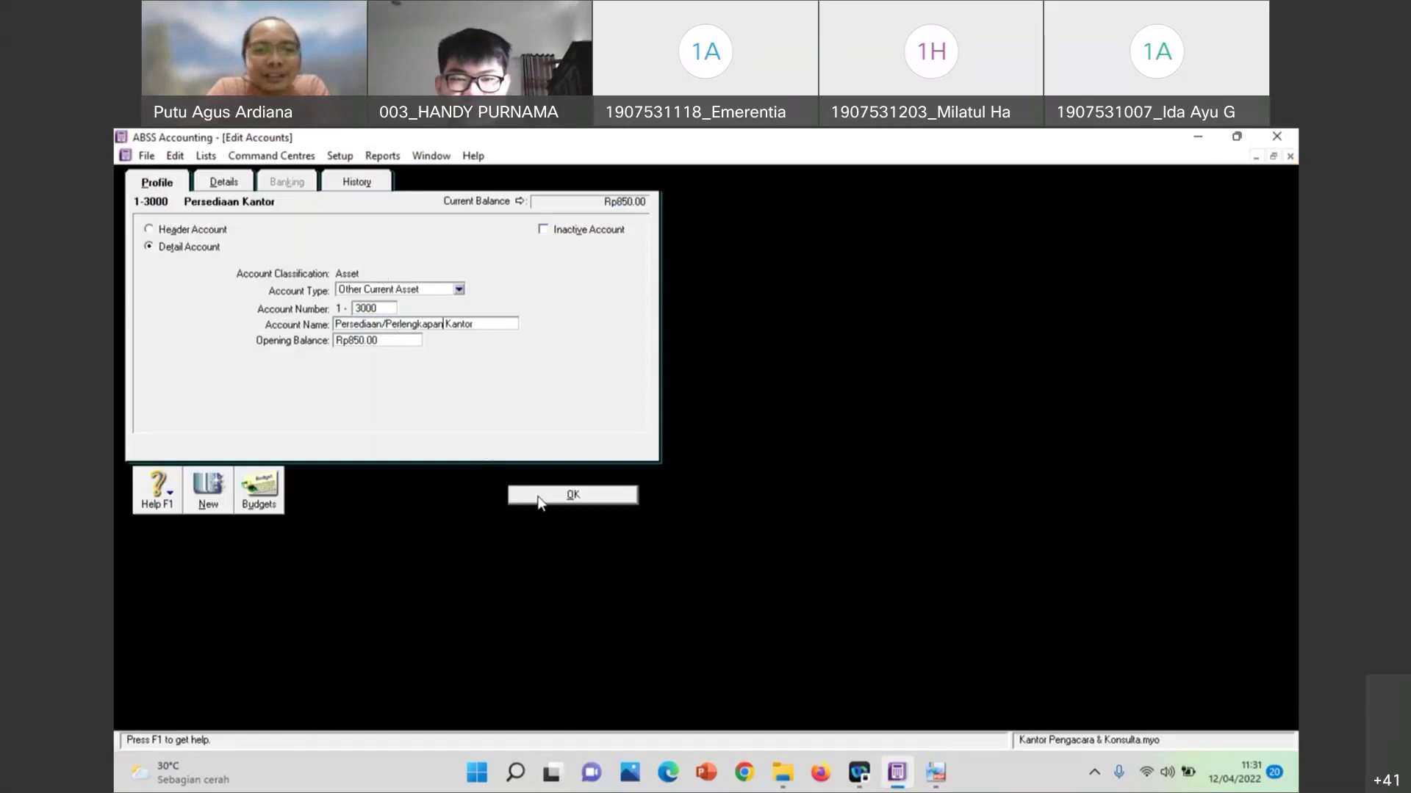
Save the office supplies account under the name Persediaan/Perlengkapan Kantor and open a new journal entry
left_click(538, 502)
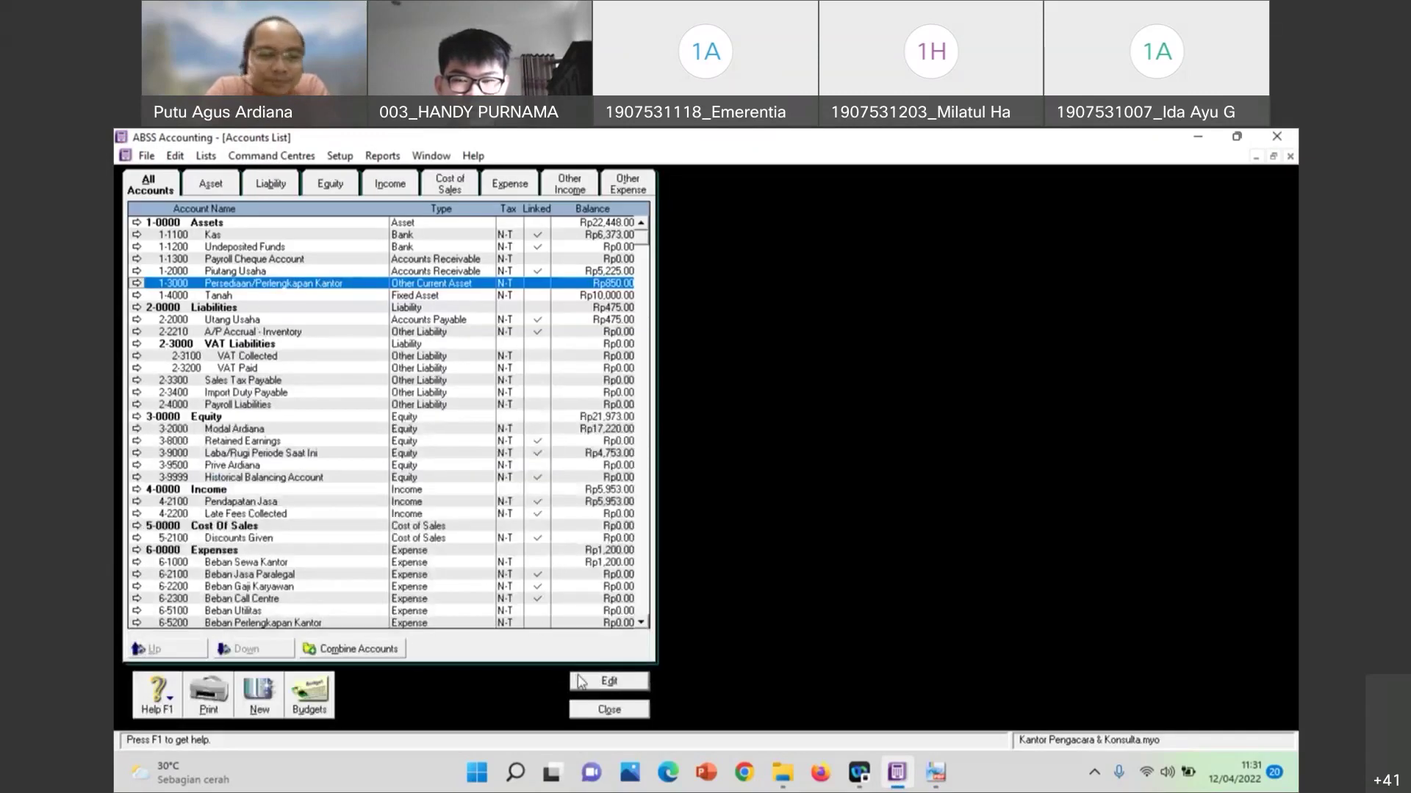
left_click(601, 711)
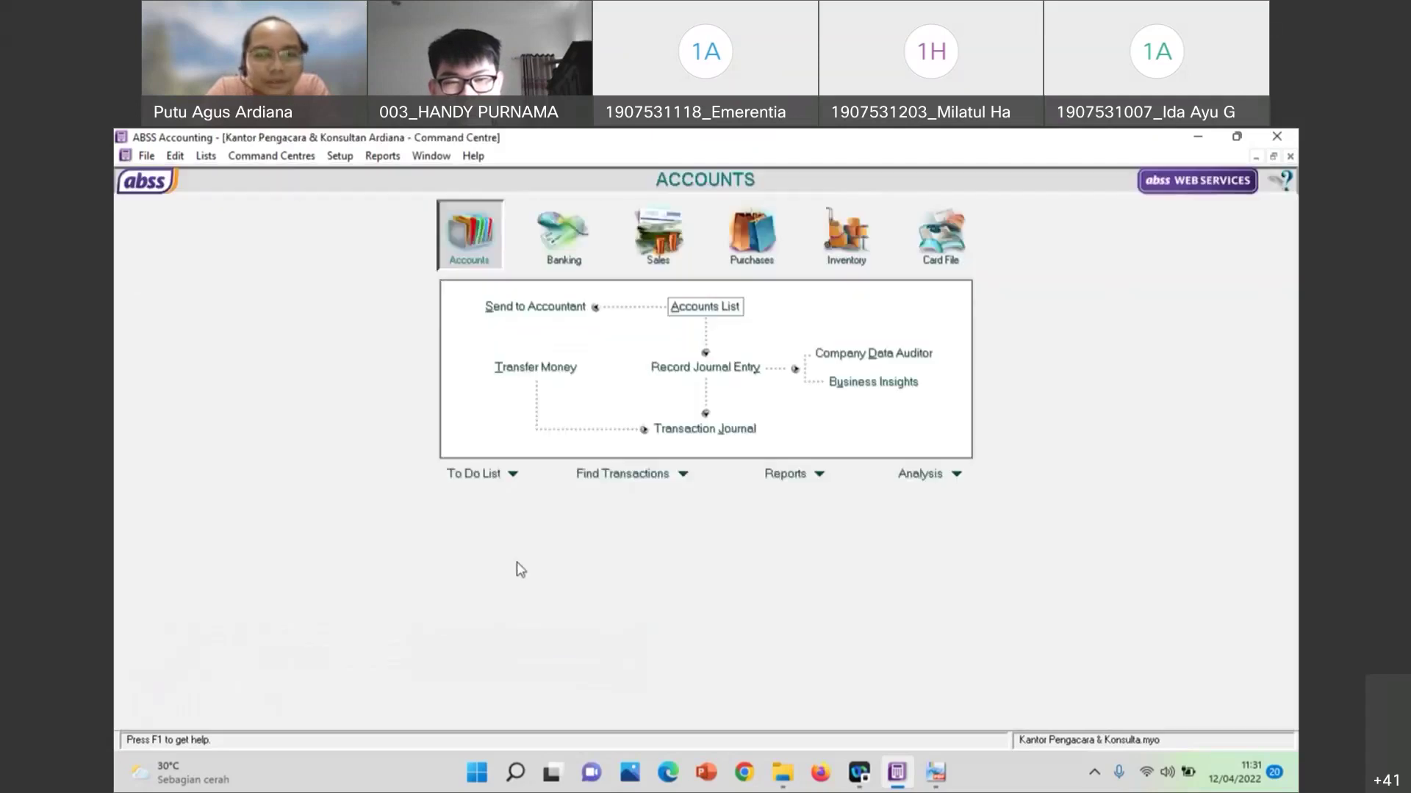
left_click(668, 370)
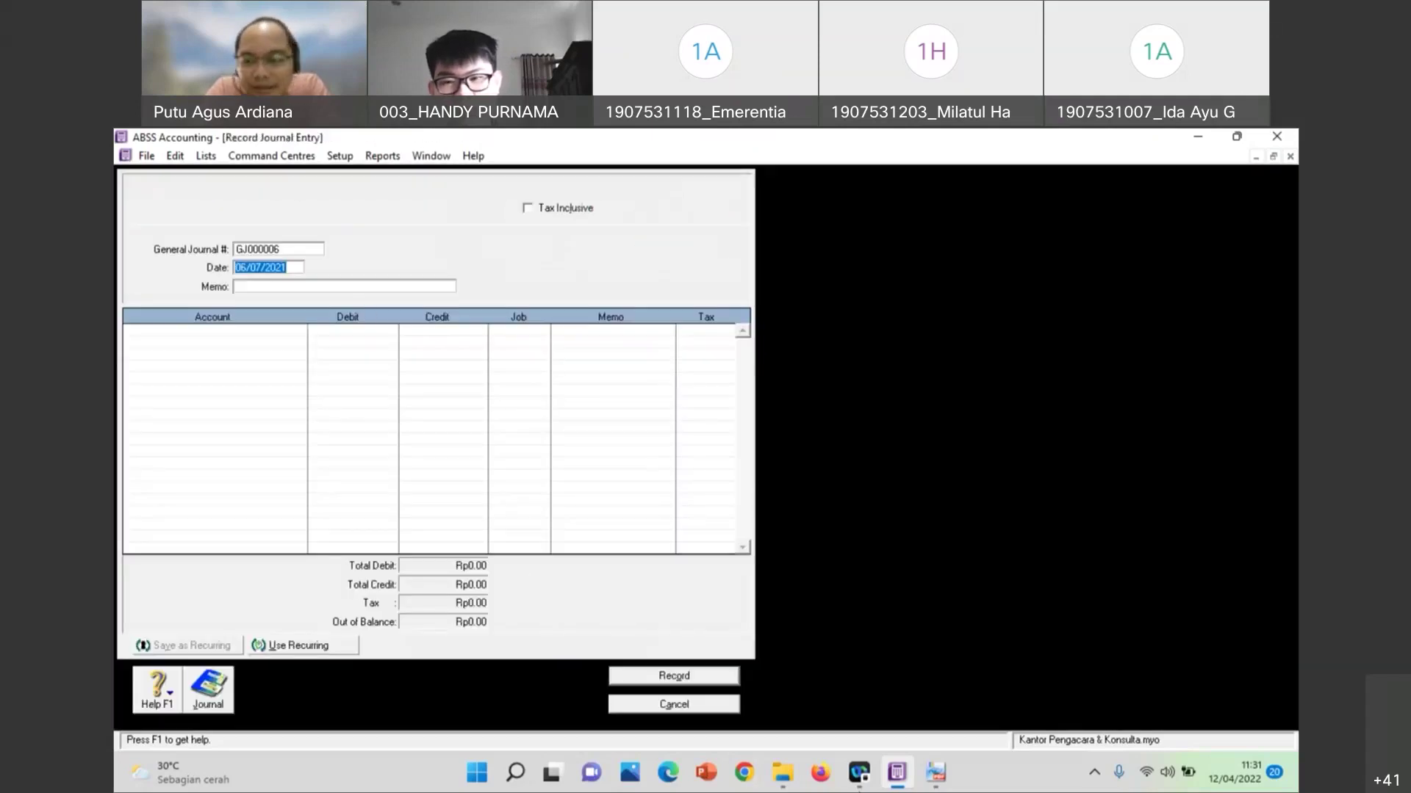
Check transaction f in the PDF question sheet and enter the journal memo "Membeli perlengkapan kantor secara kredit"
left_click(937, 772)
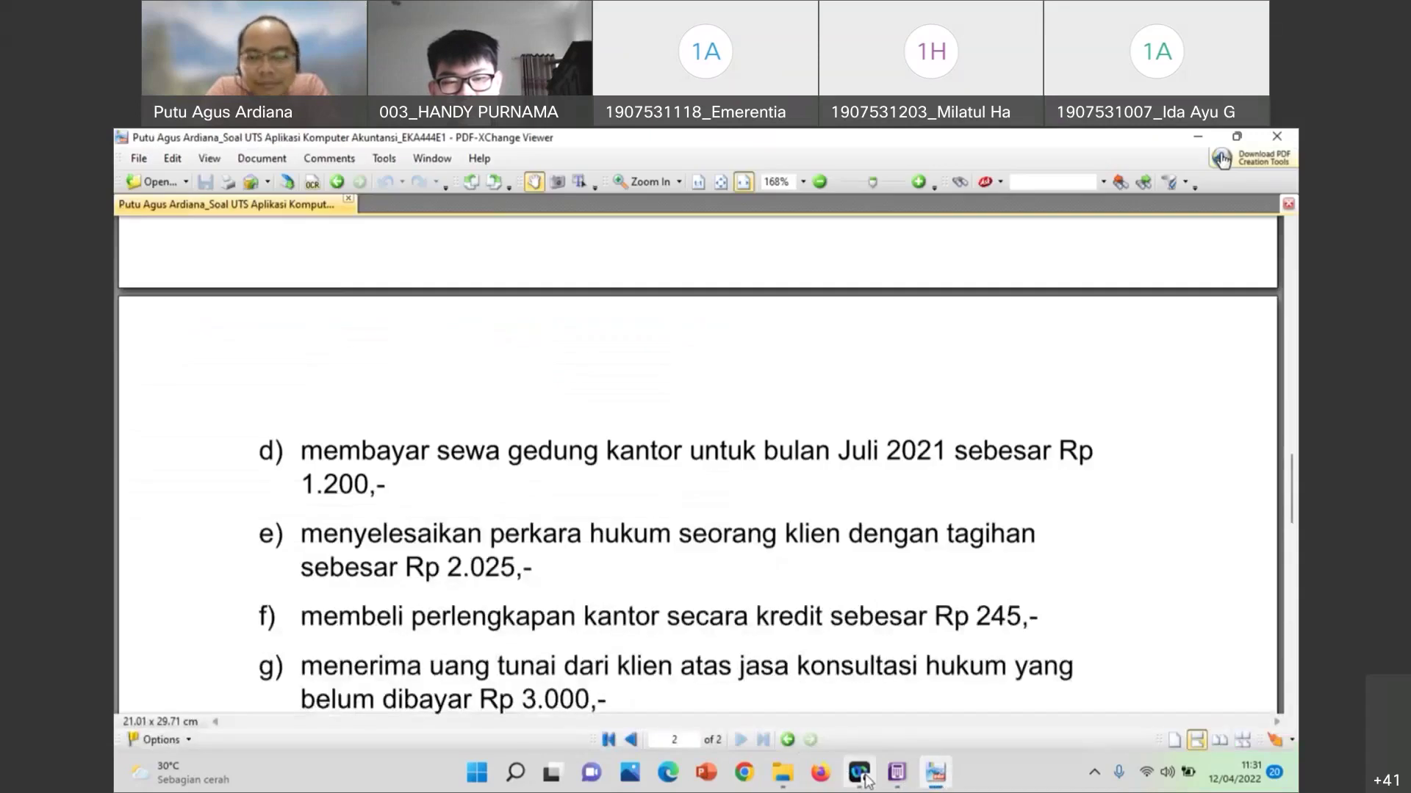
left_click(896, 771)
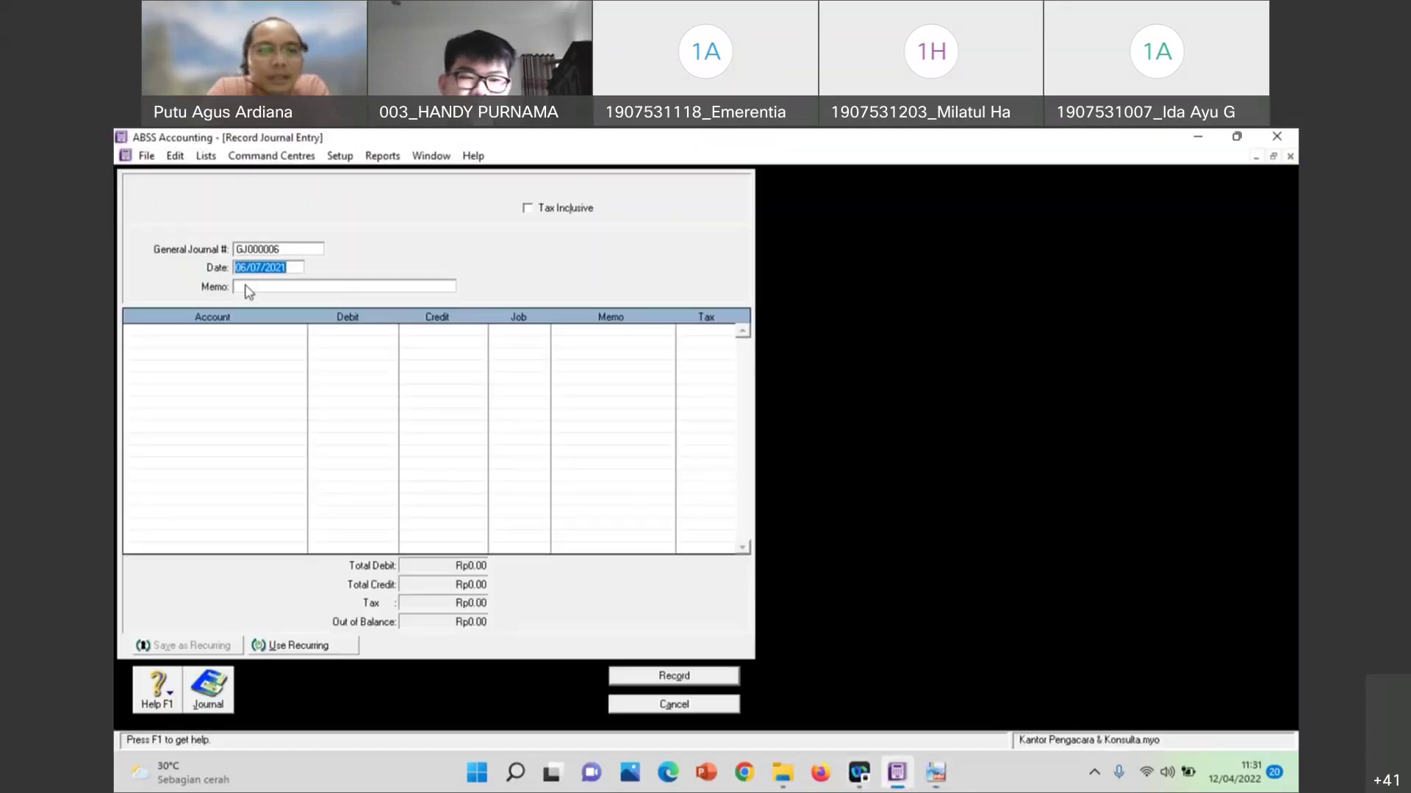
left_click(247, 286)
type("Me")
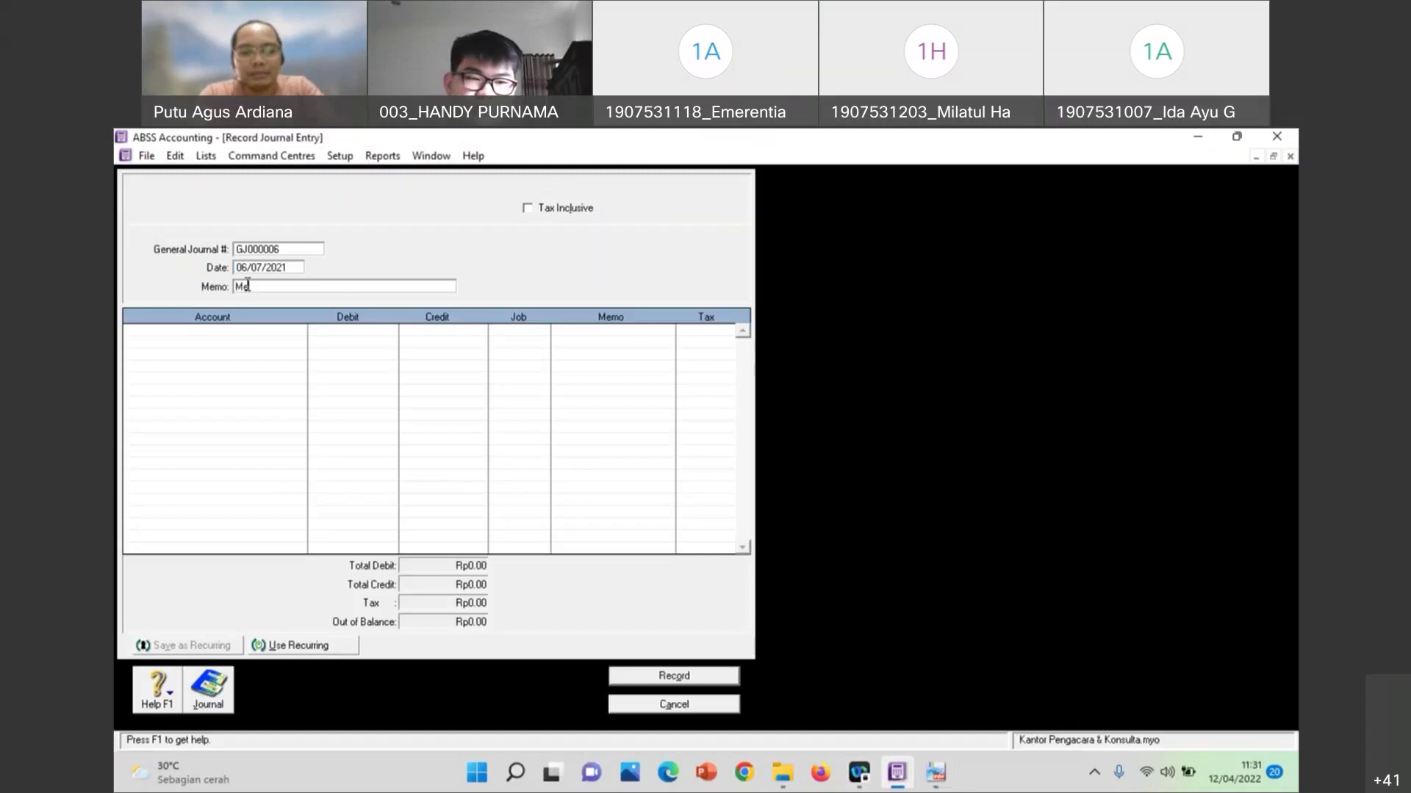
type("mbeli perlengkapan kantor secara kredit")
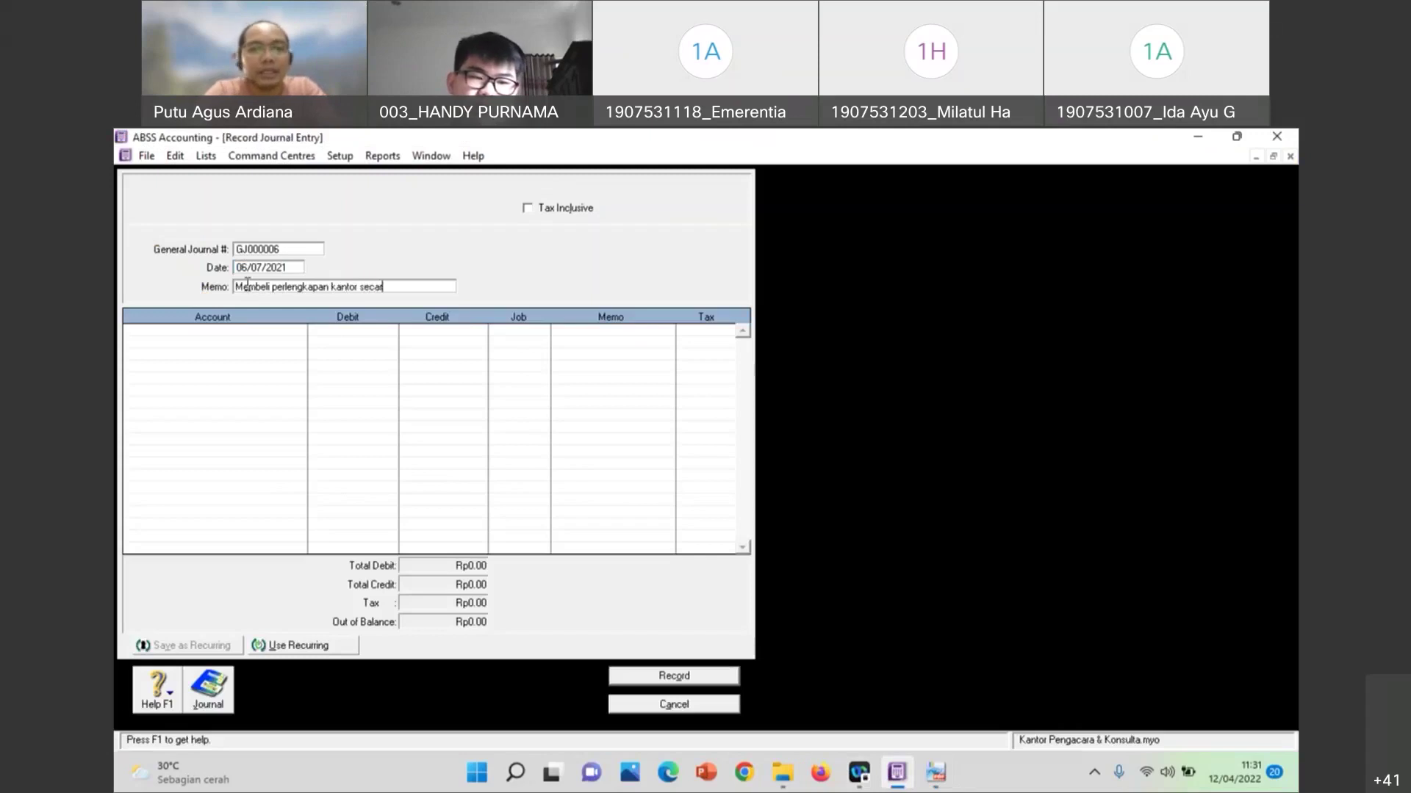
Enter the Persediaan/Perlengkapan Kantor account on the first journal line and Utang Usaha on the second
left_click(170, 332)
left_click(299, 331)
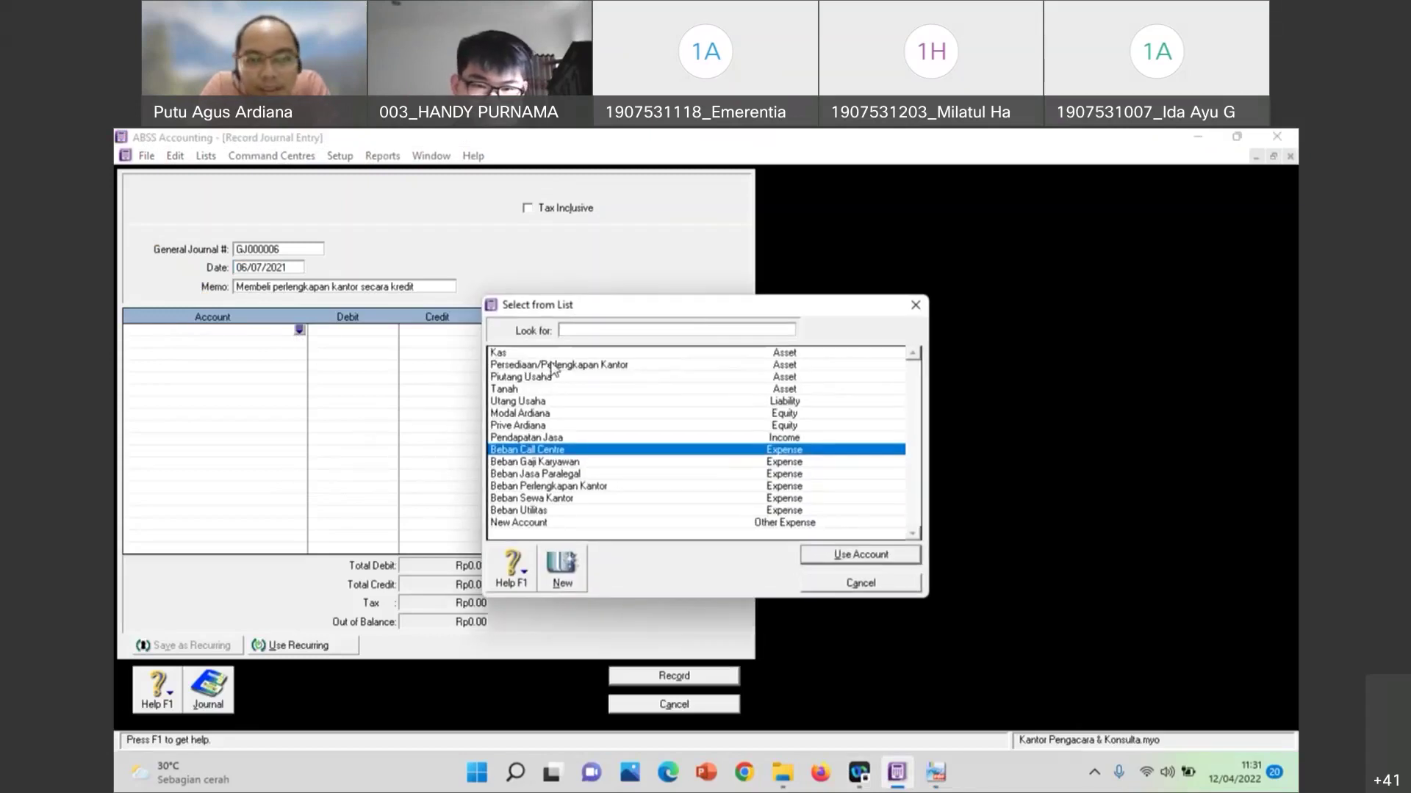
left_click(551, 366)
left_click(860, 555)
left_click(276, 341)
left_click(299, 342)
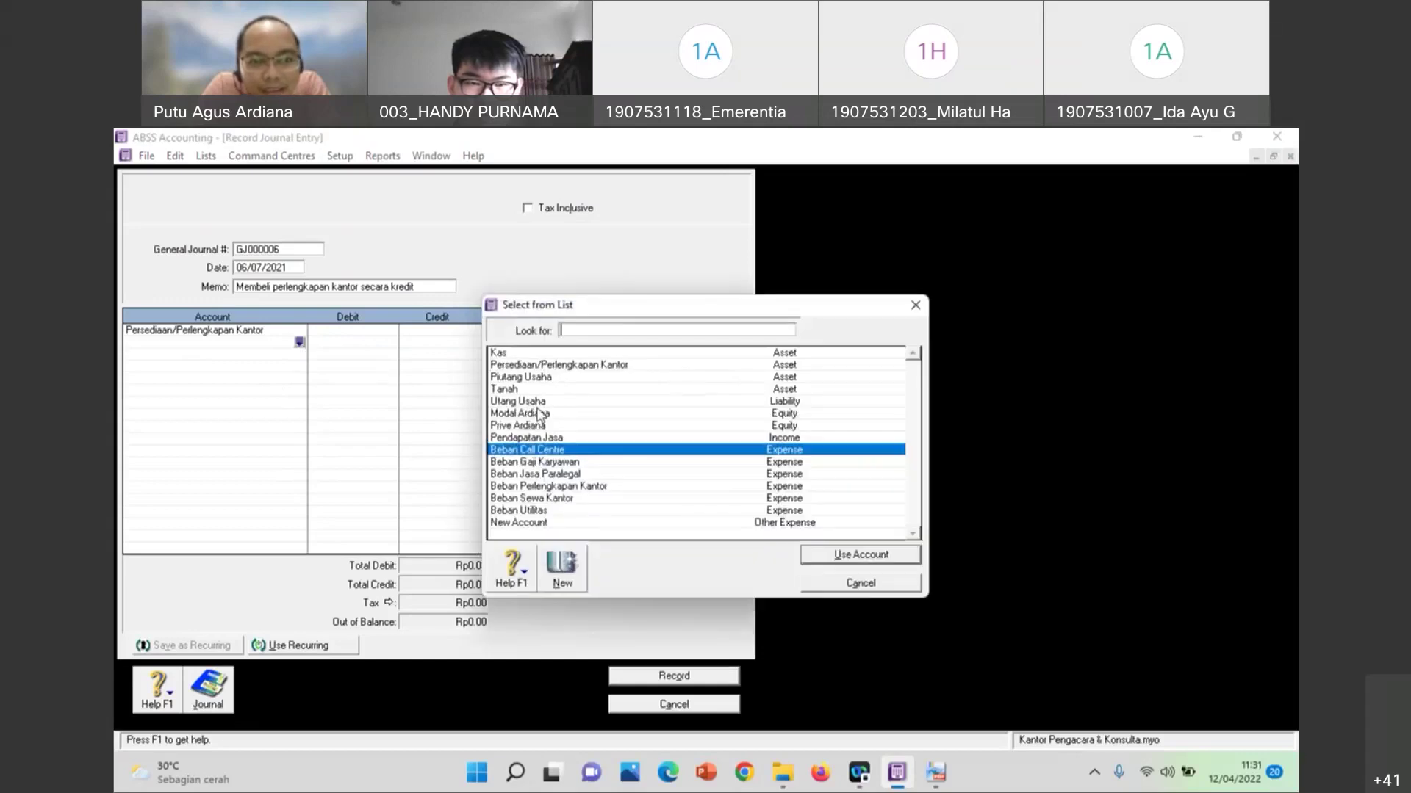
left_click(540, 402)
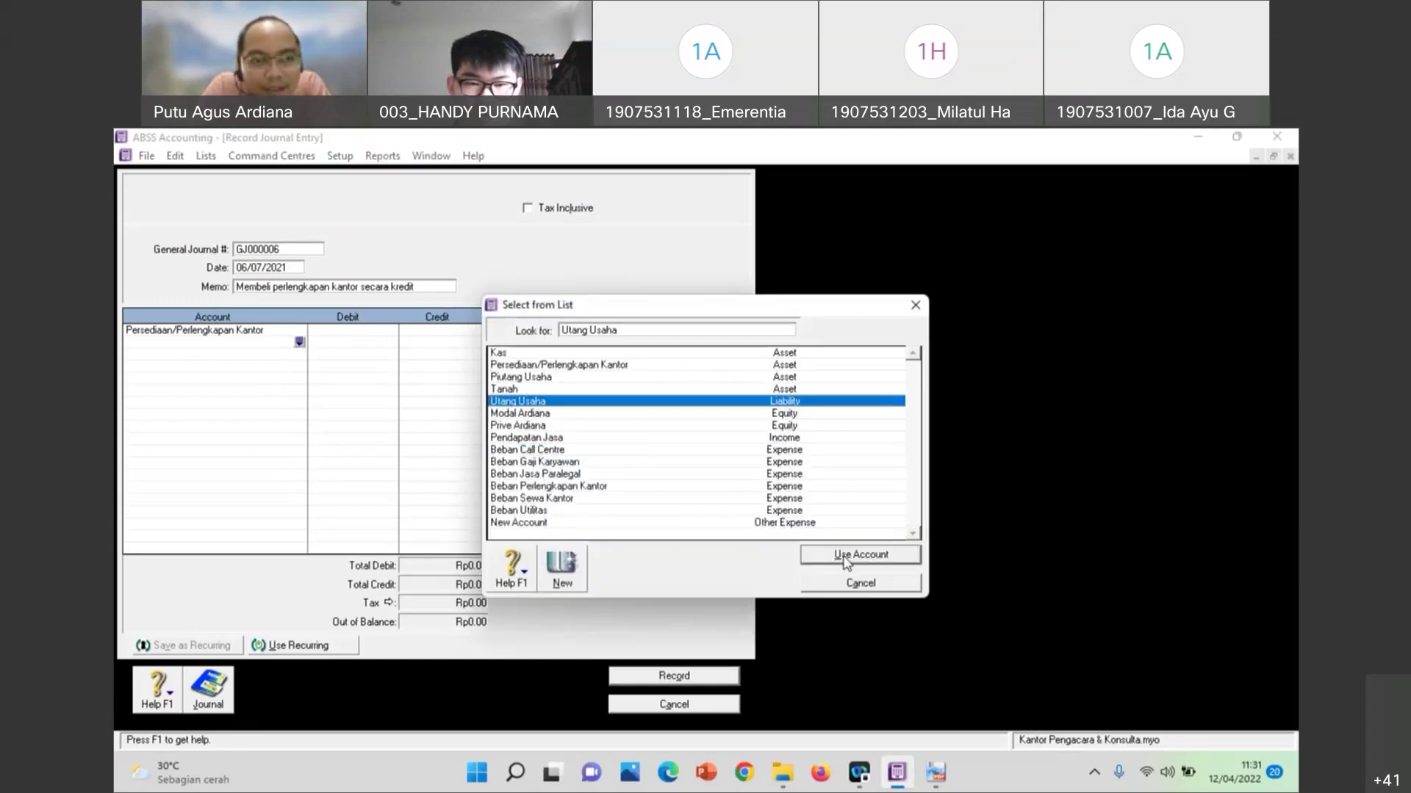
left_click(841, 556)
Debit Persediaan/Perlengkapan Kantor 245, checking the amount of transaction f in the PDF question sheet
left_click(651, 511)
key("Up")
left_click(941, 771)
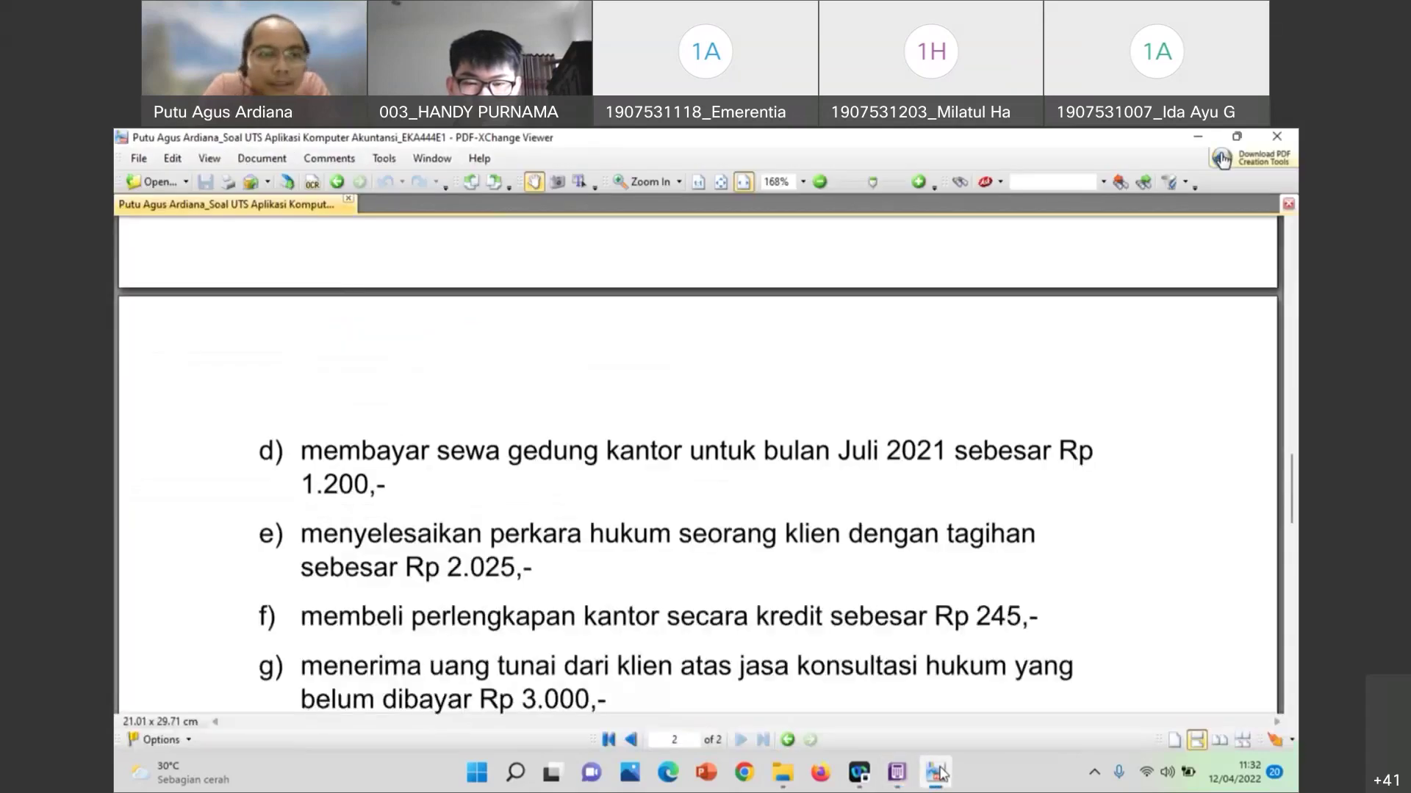
left_click(896, 771)
type("245")
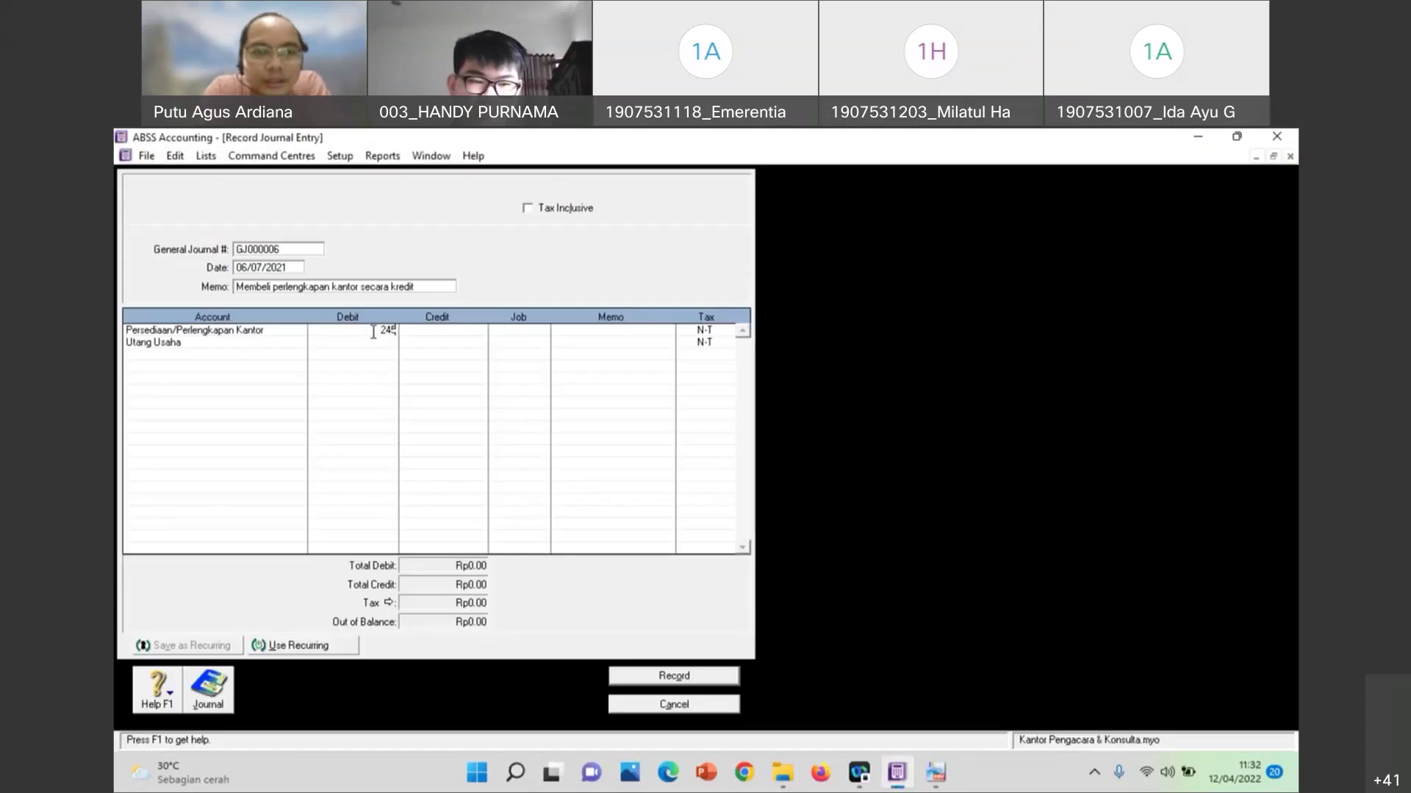
Credit Utang Usaha 245 and record the office supplies purchase entry
left_click(429, 343)
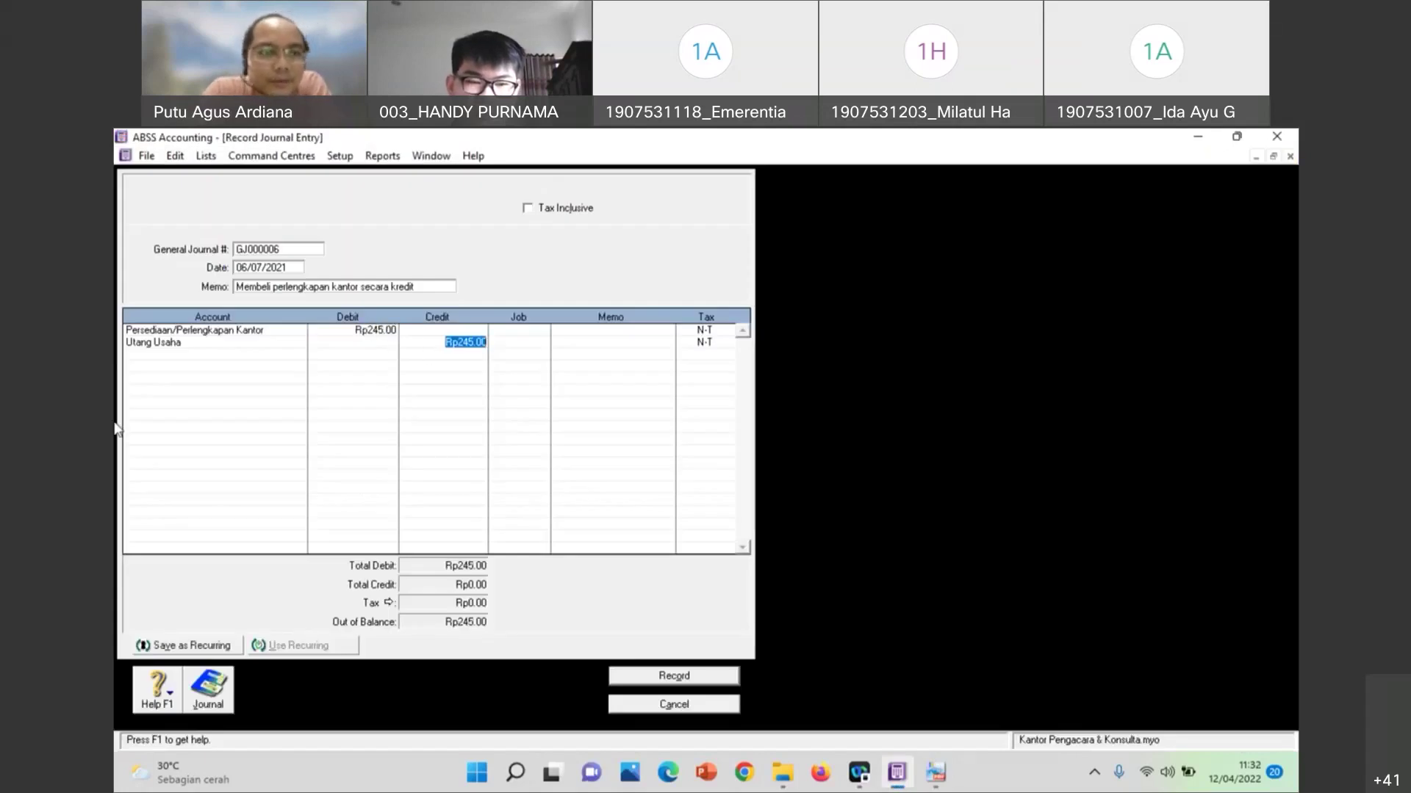
left_click(170, 359)
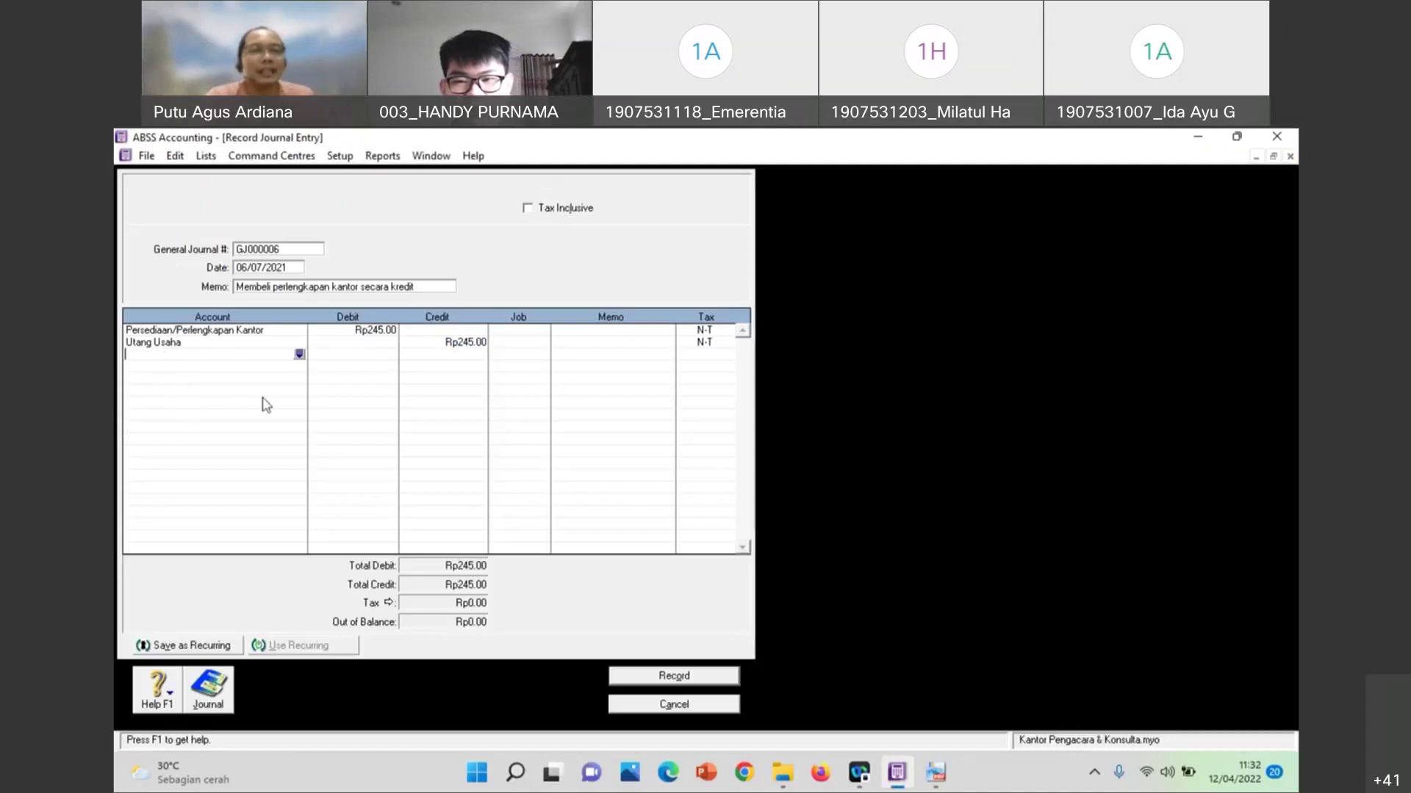
left_click(666, 677)
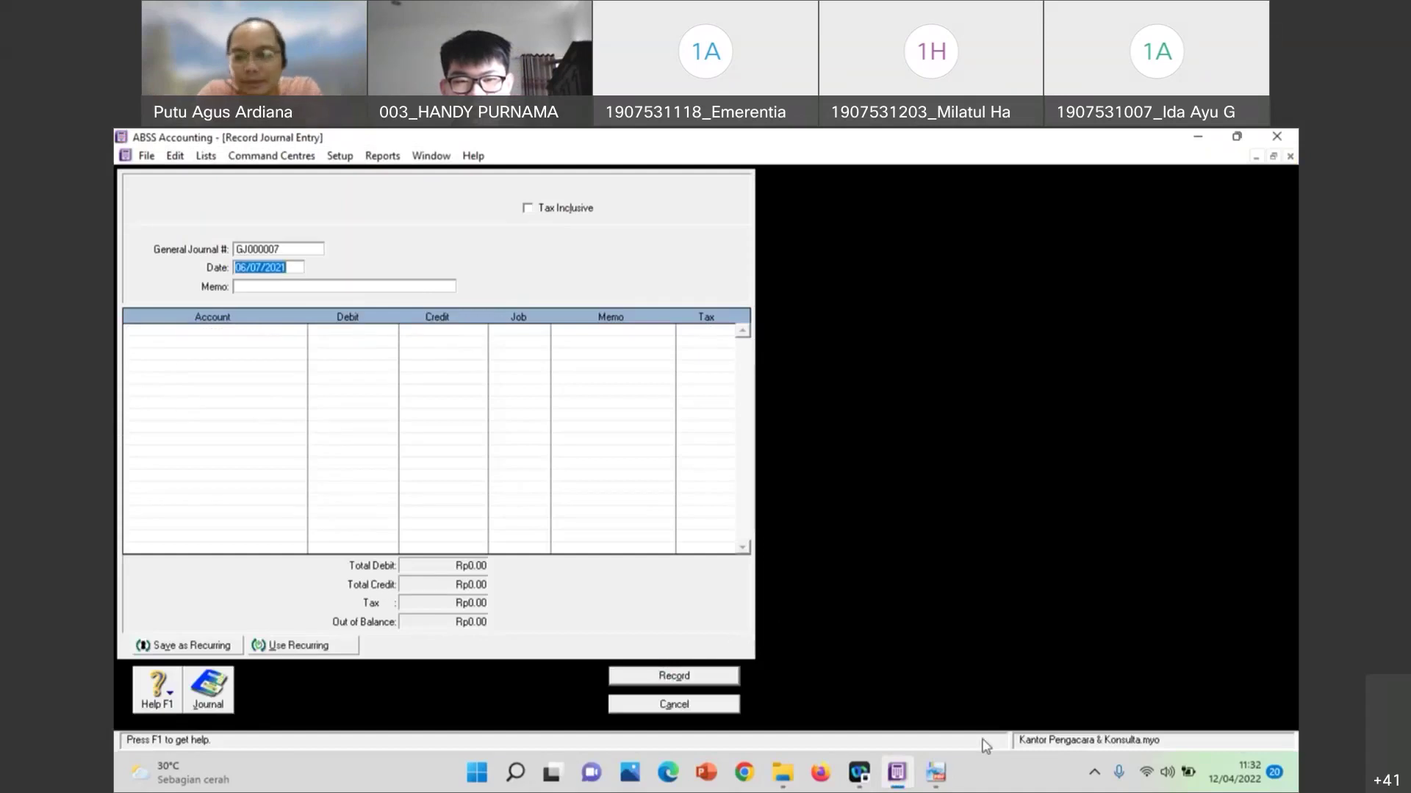
Consult transaction g in the PDF question sheet and date the new journal entry 07/07/2021
left_click(936, 772)
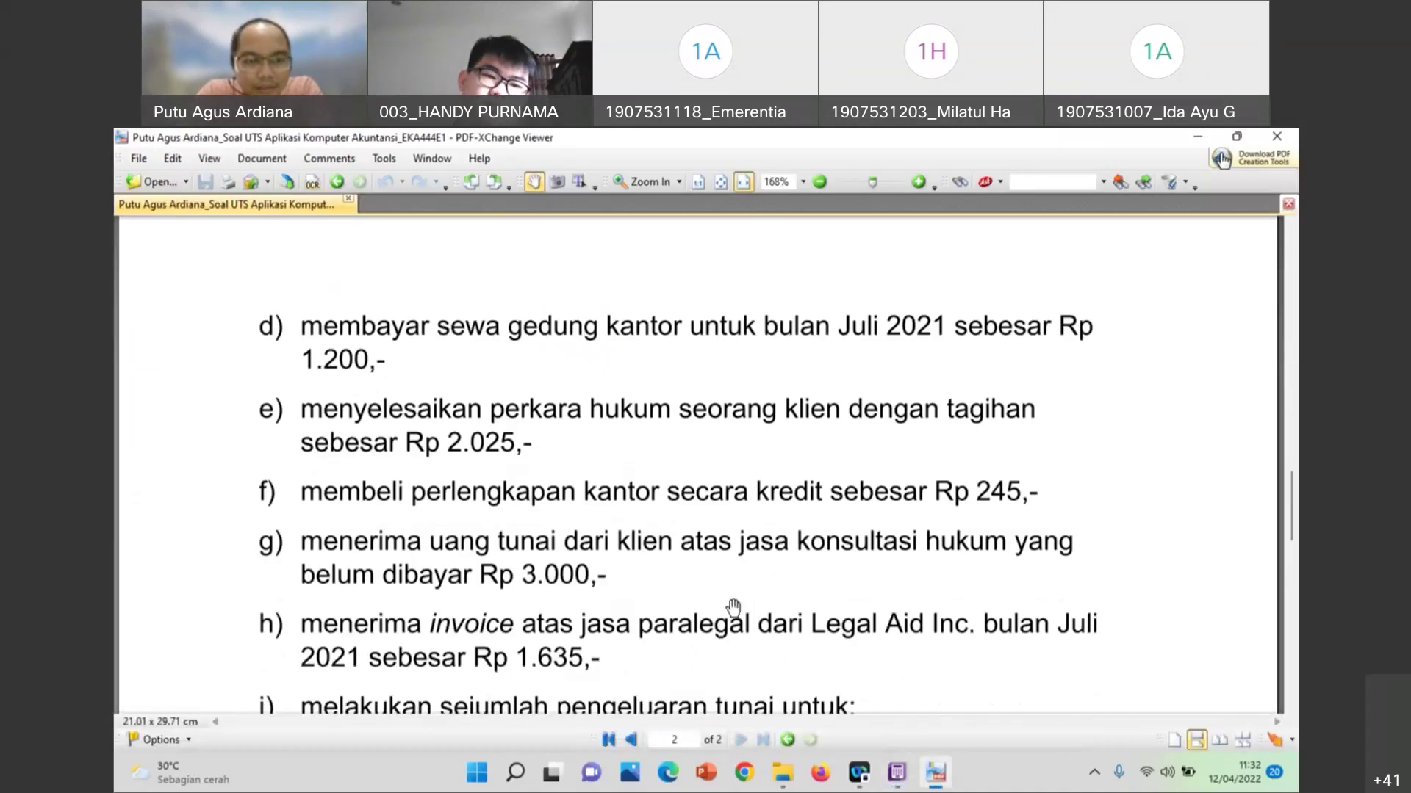
scroll(531, 553, "down", 1)
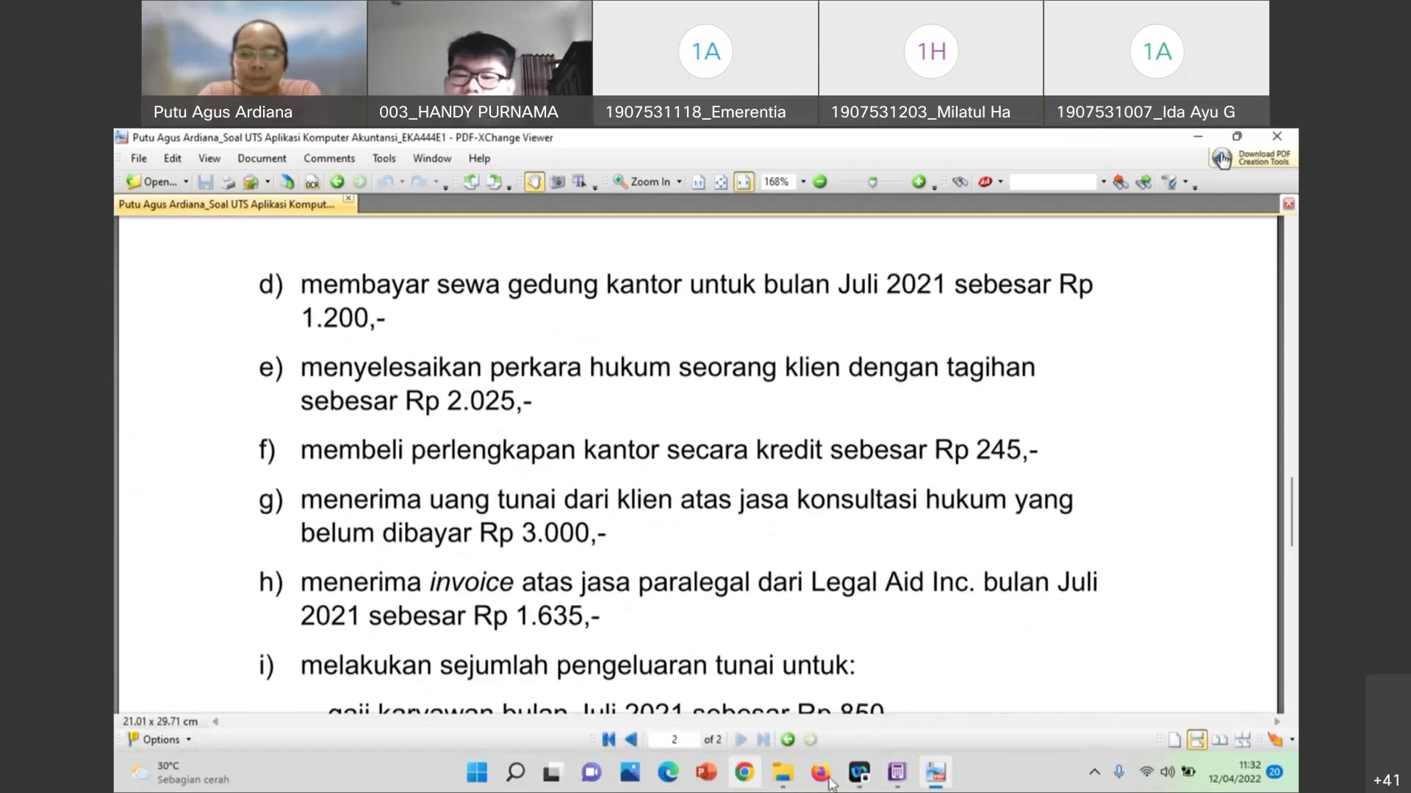
left_click(894, 773)
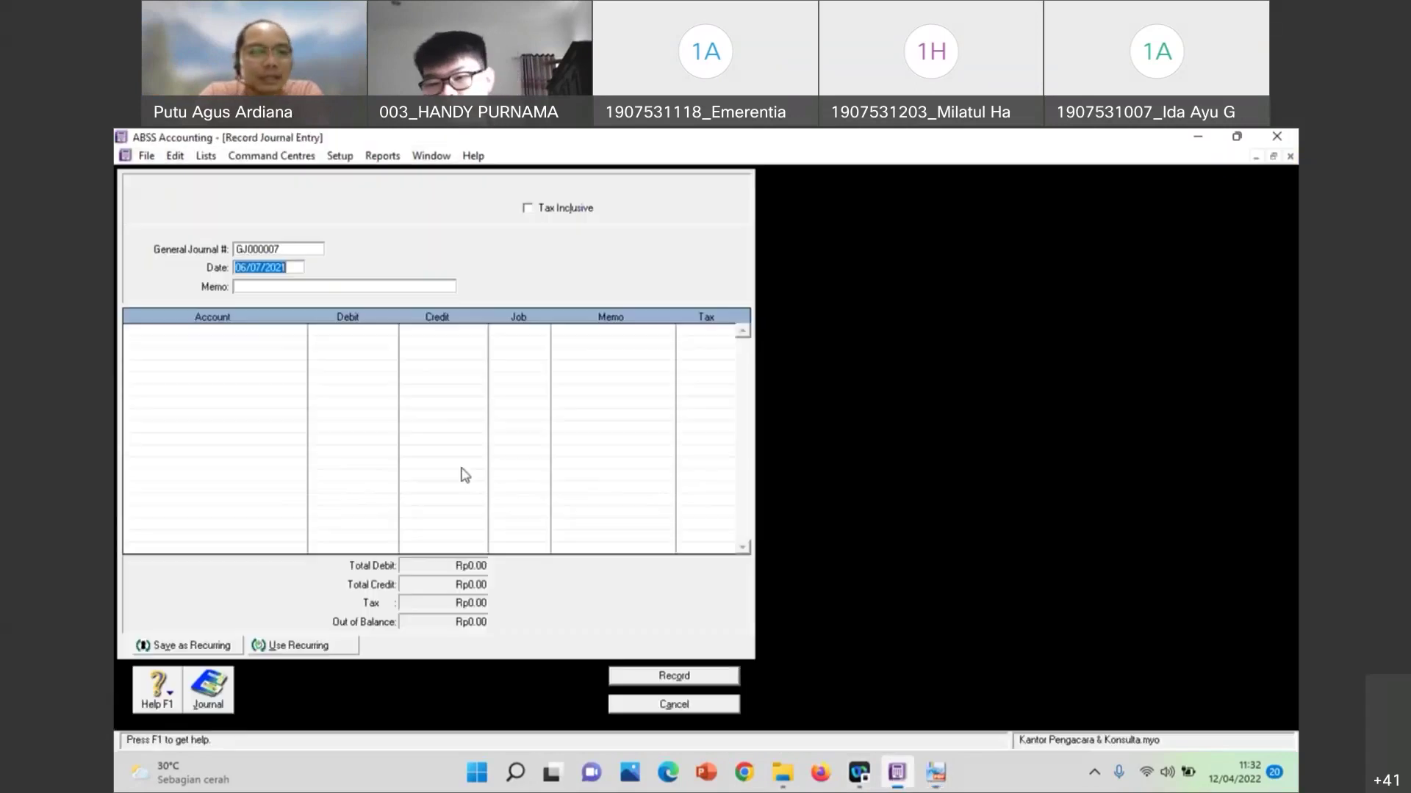
type("07/07/2021")
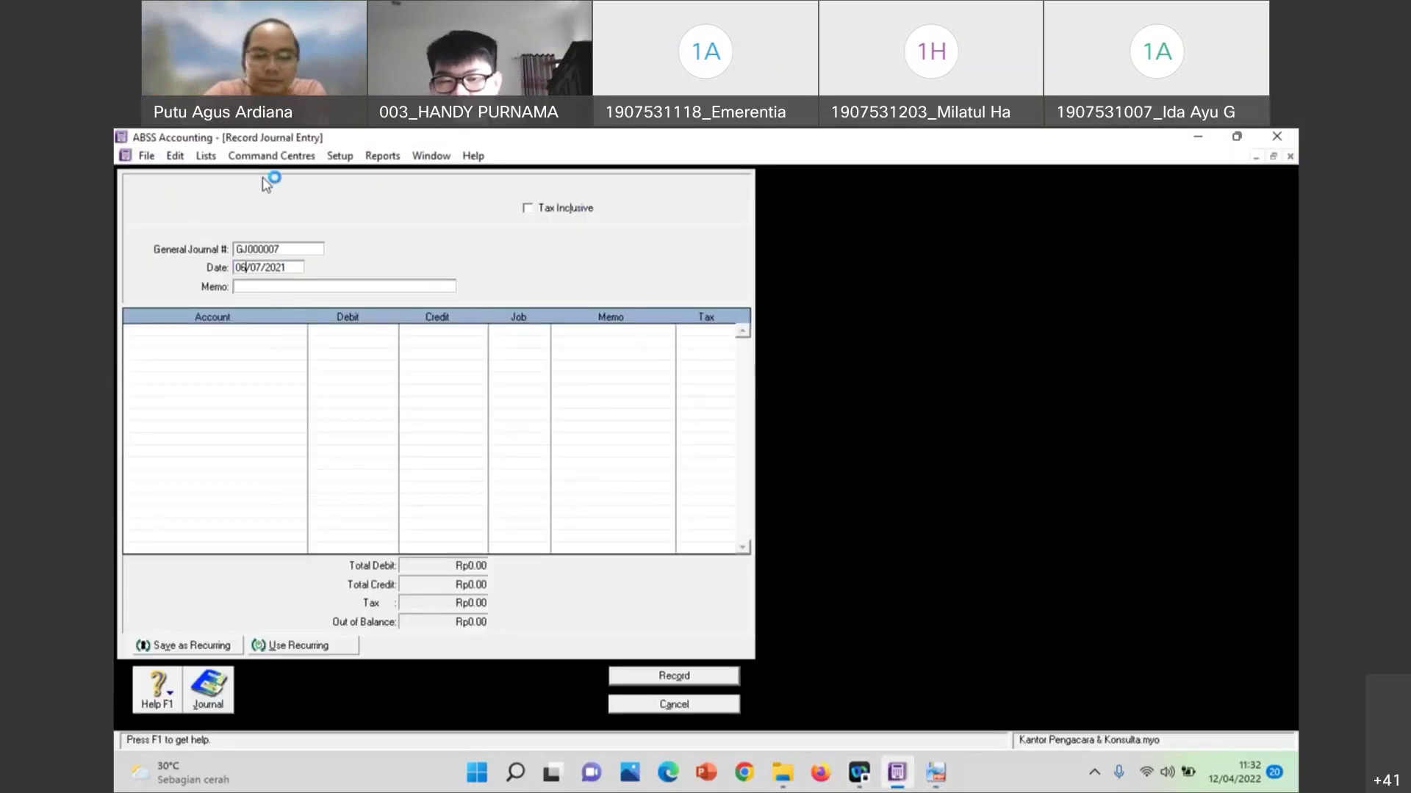
Enter the journal memo "Menerima pembayaran piutang jasa konsultasi hukum"
left_click(315, 286)
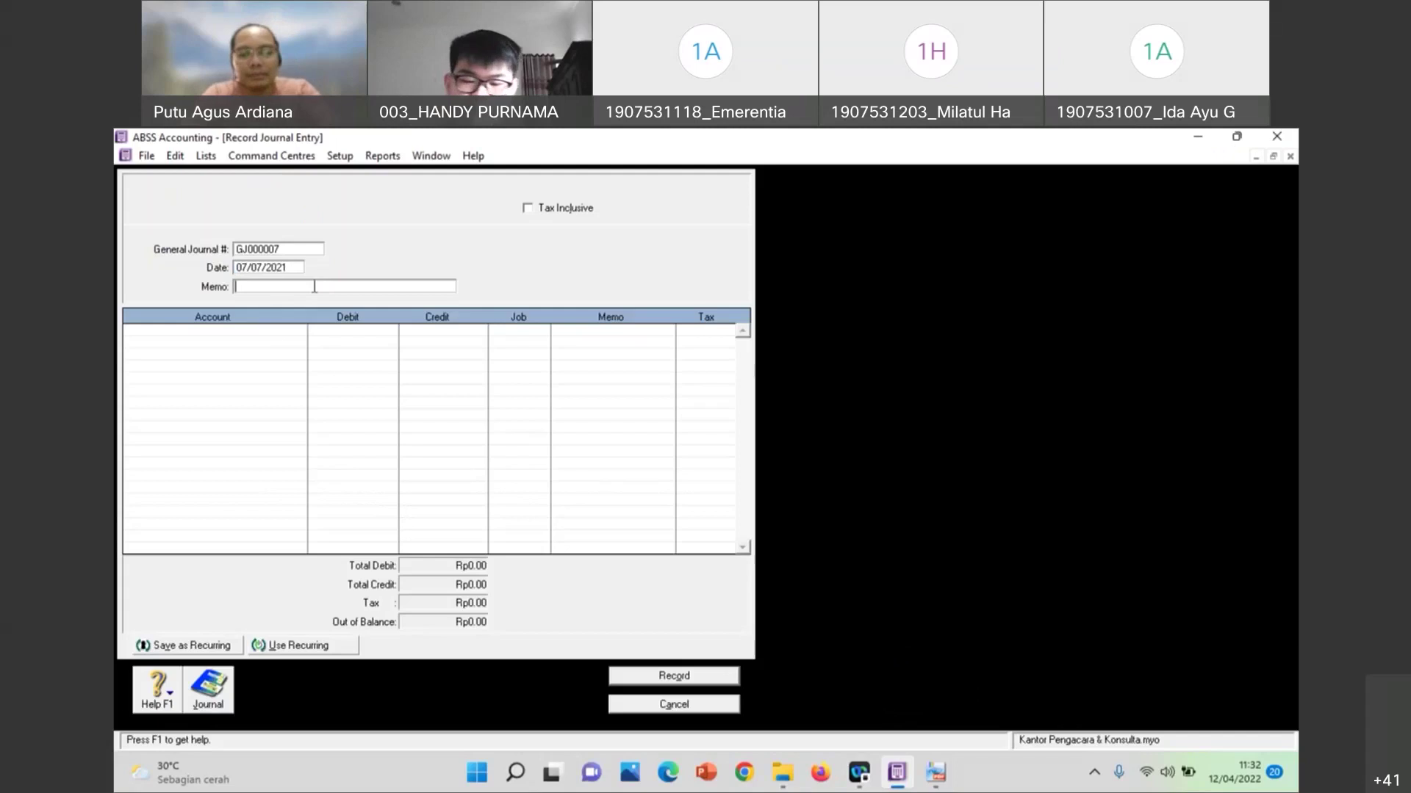
type("Menerima ")
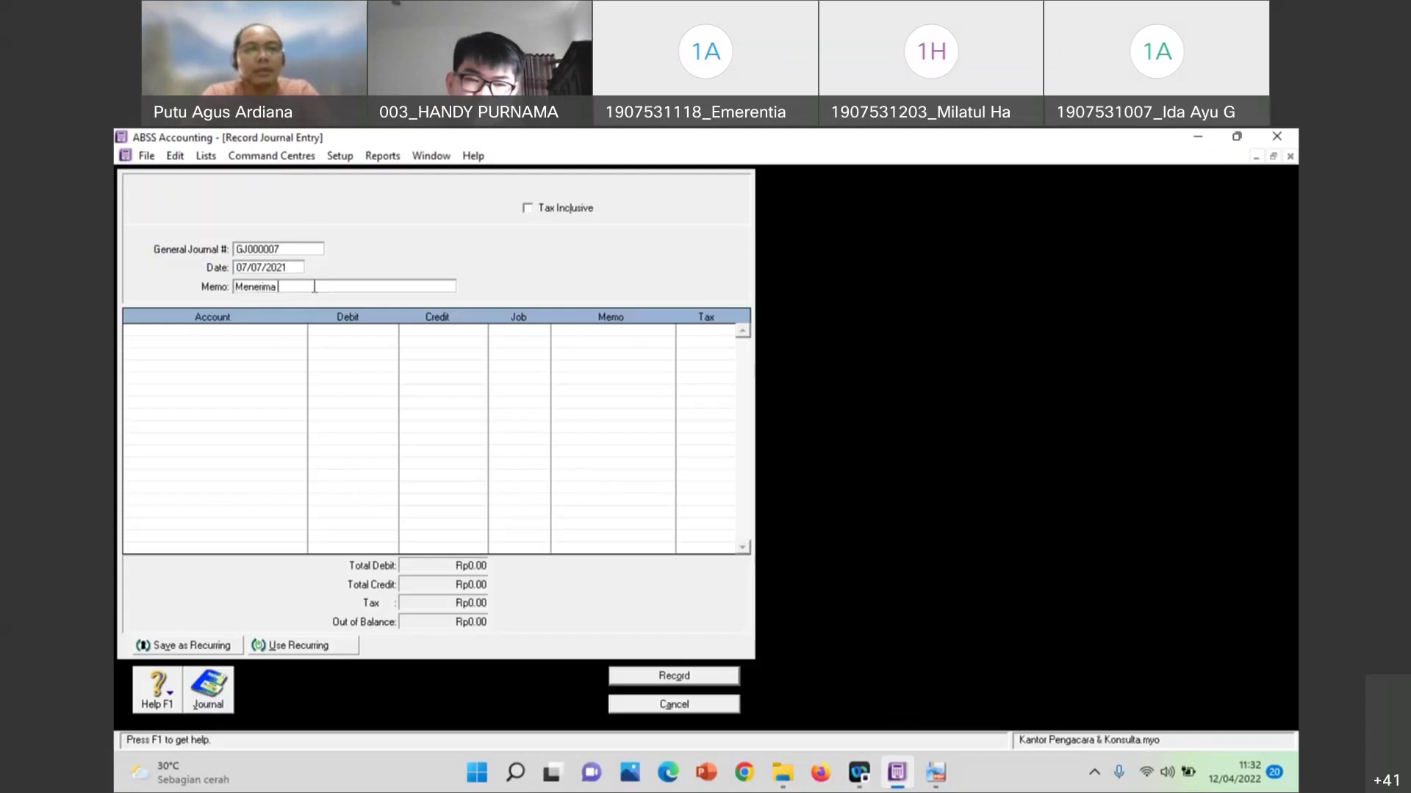
type("pembayaran")
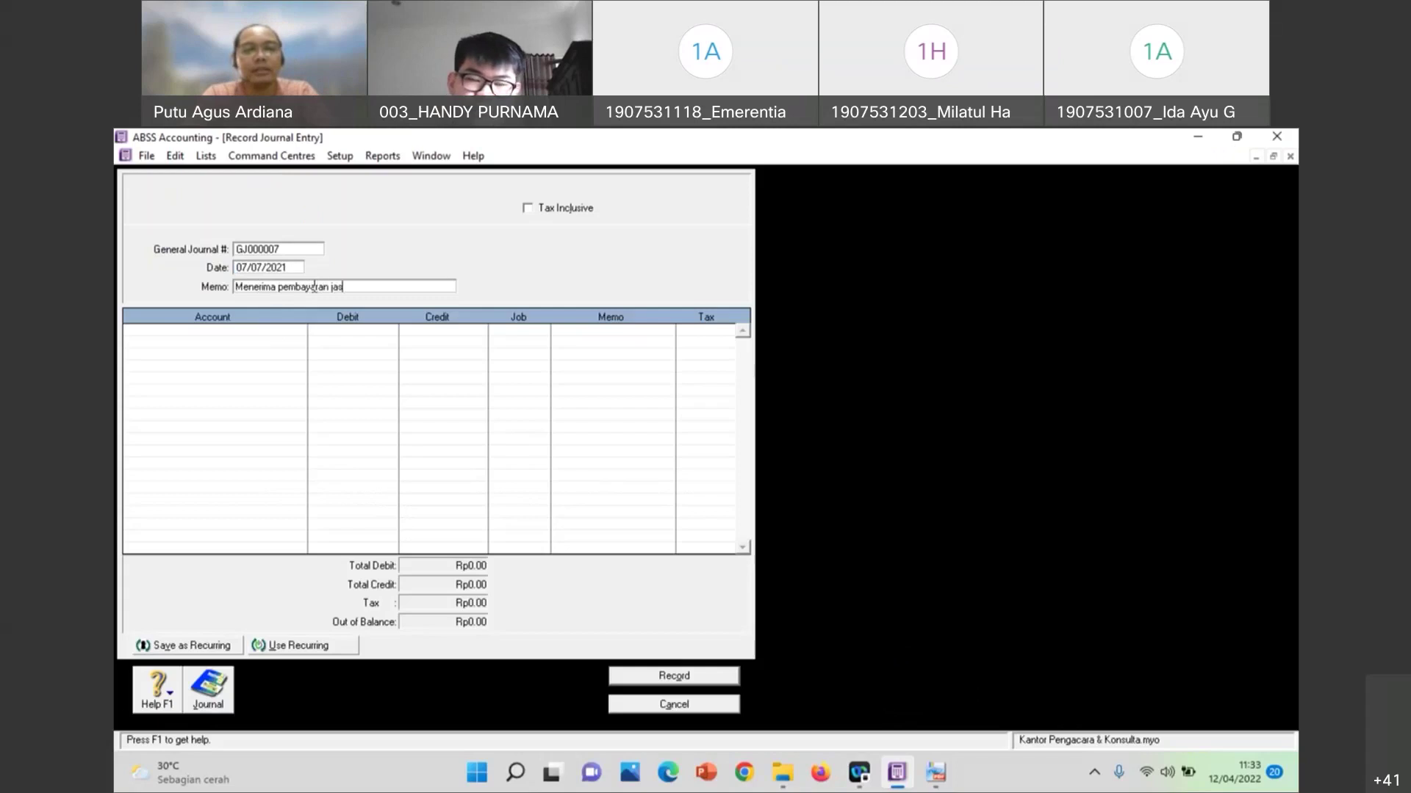
type("piutang jasa")
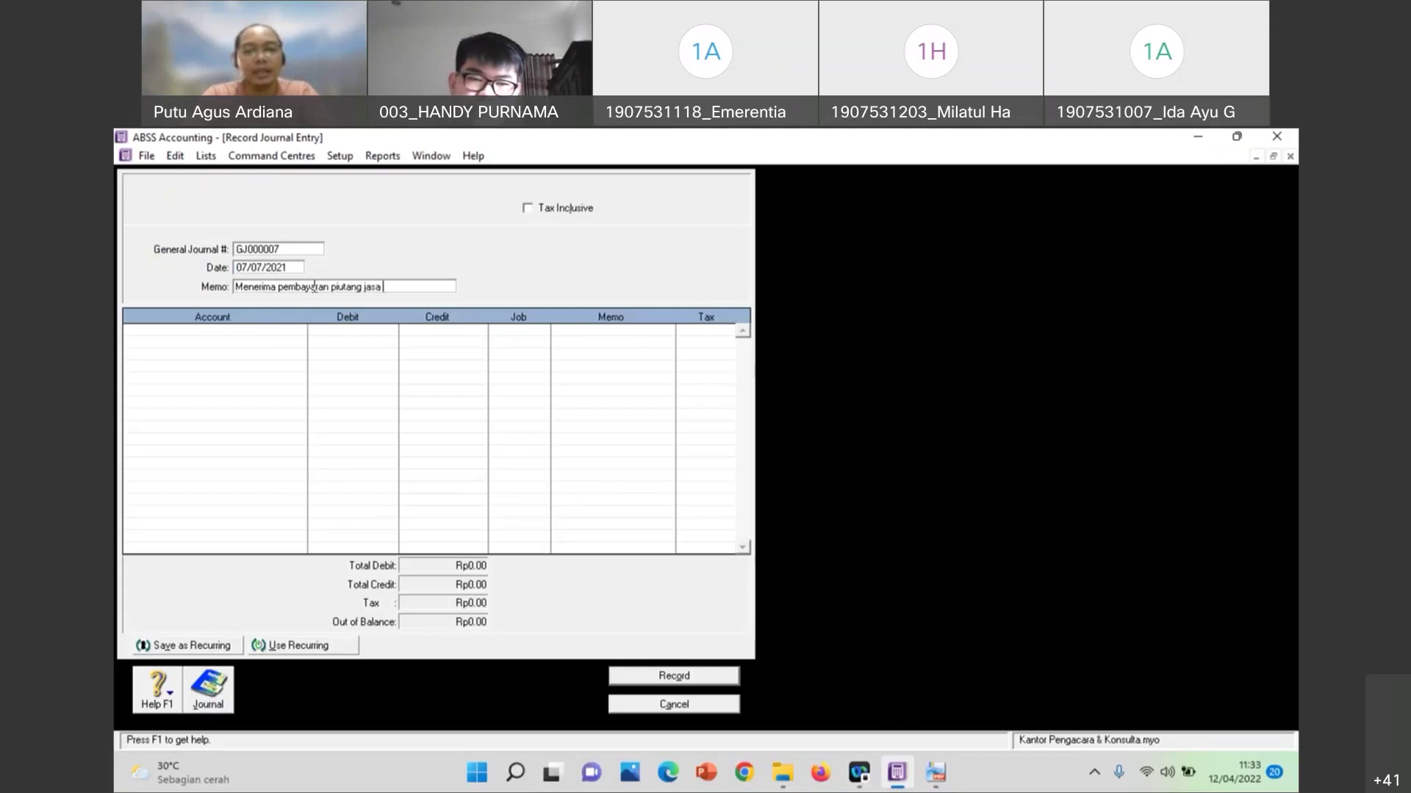
type(" konsulta")
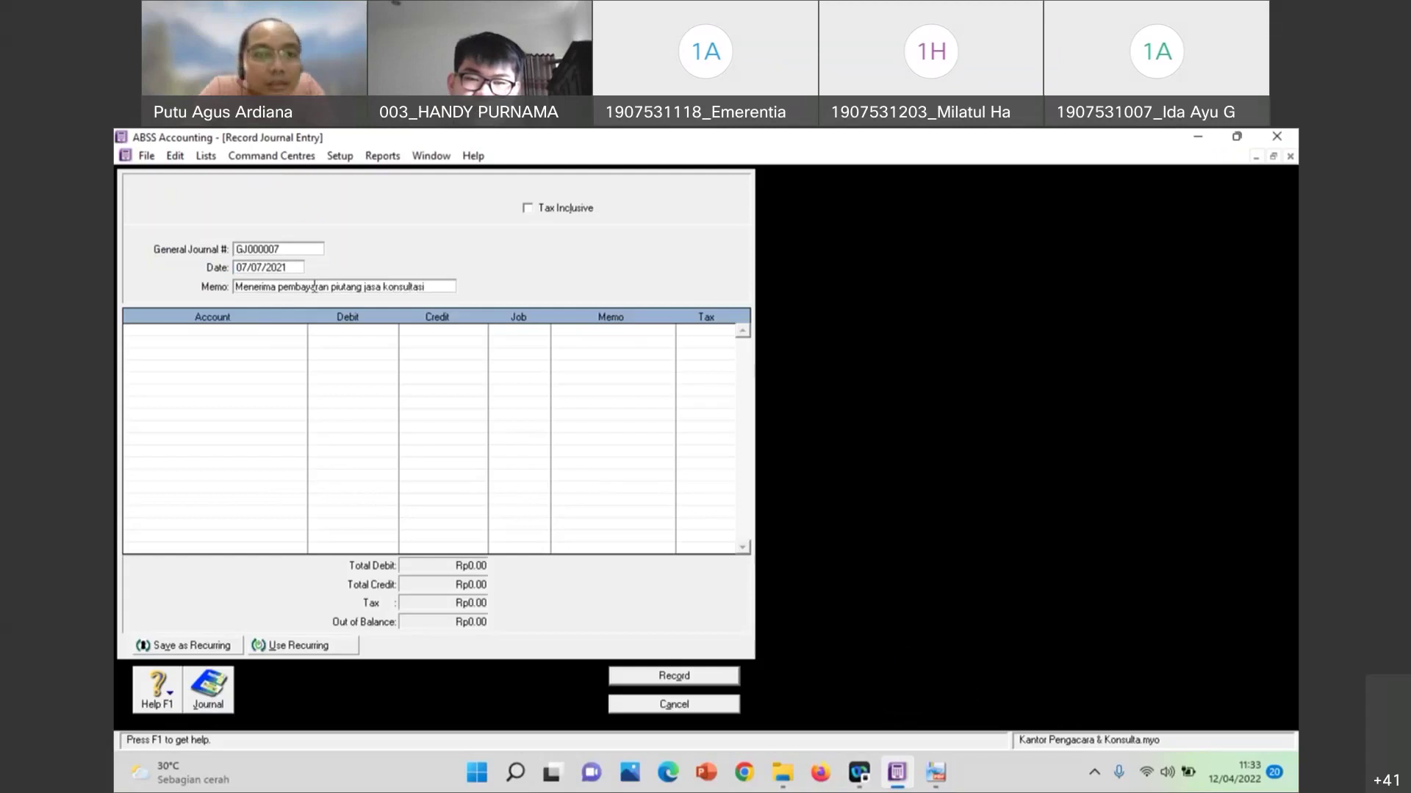
type("si")
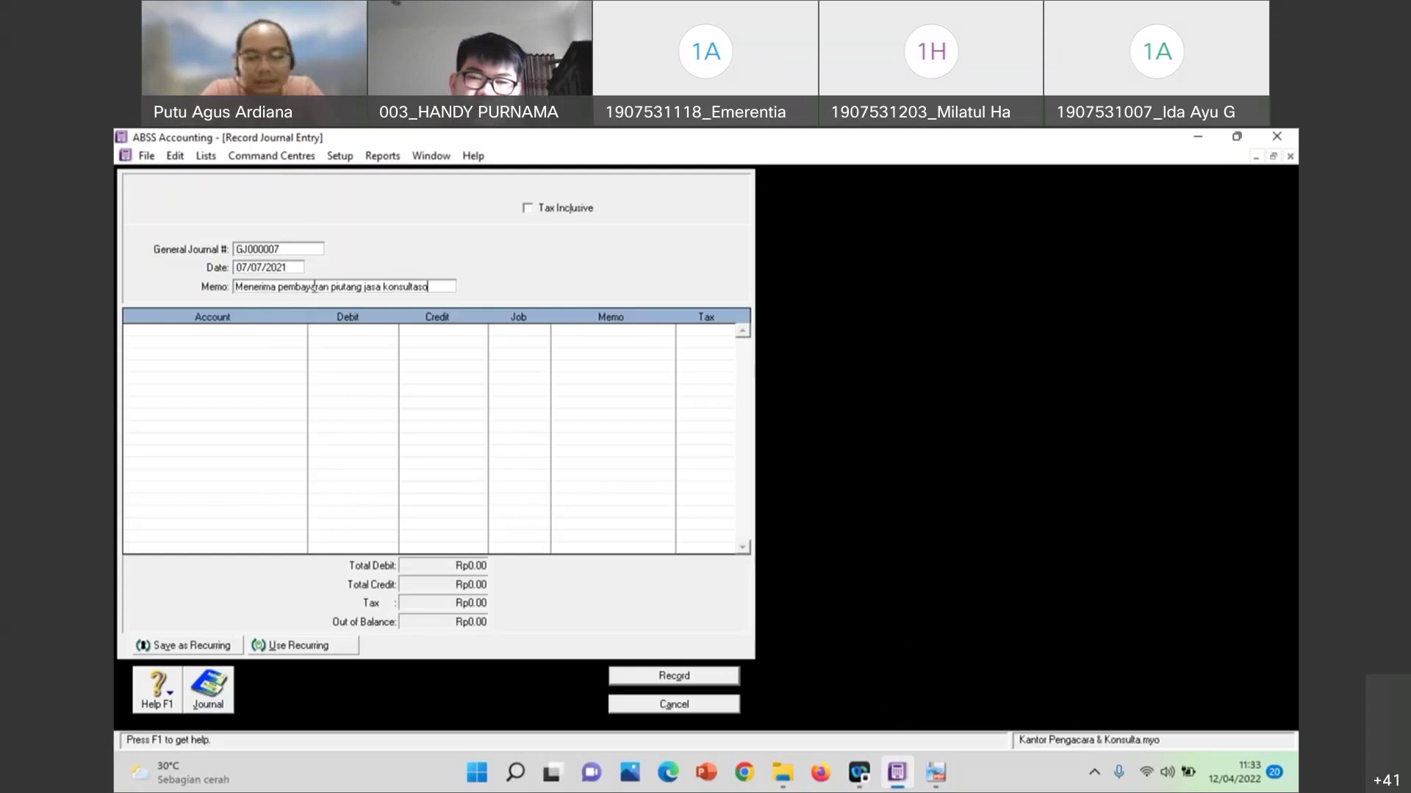
type(" hukum")
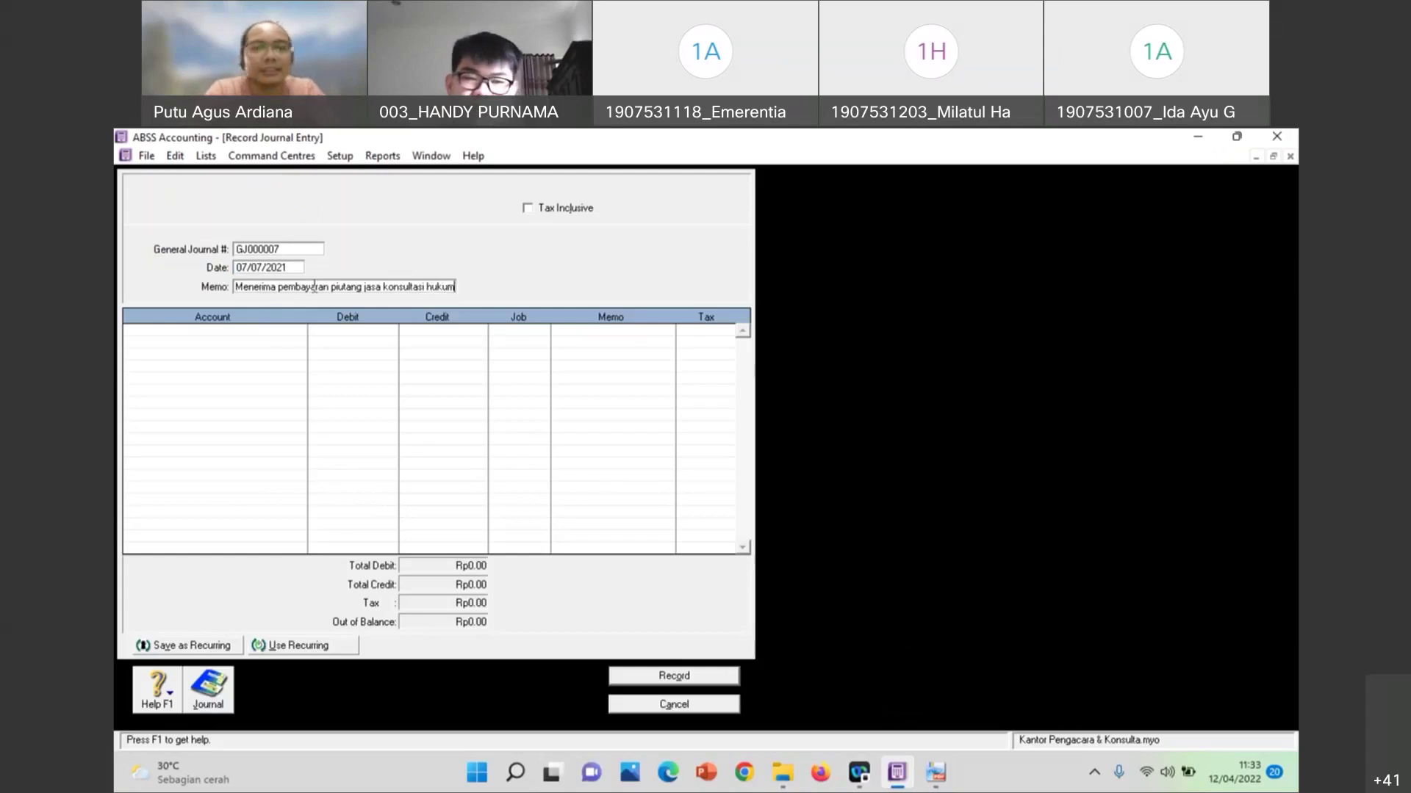
Add Kas and Piutang Usaha as the two account lines of the journal entry, accepting the linked receivable account
left_click(272, 332)
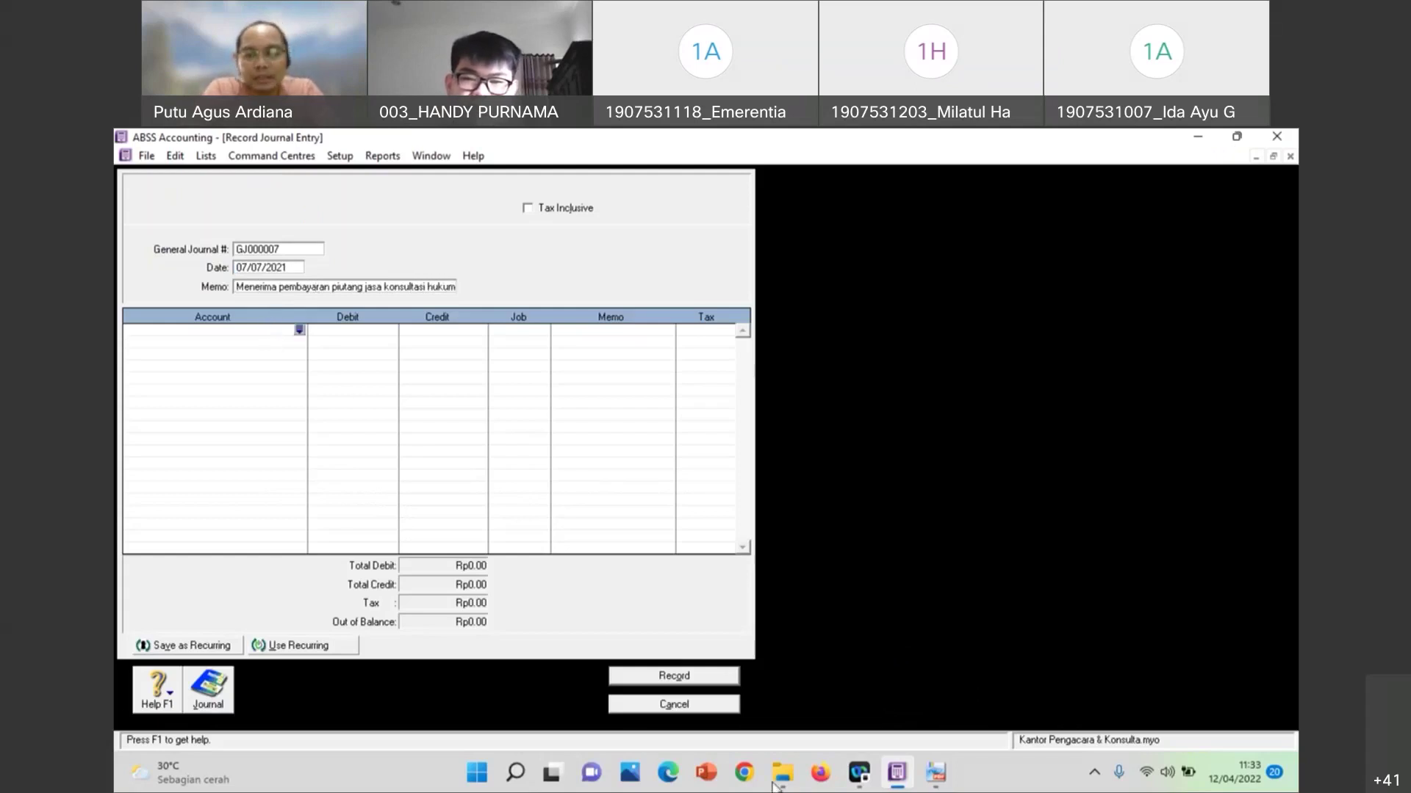
left_click(299, 330)
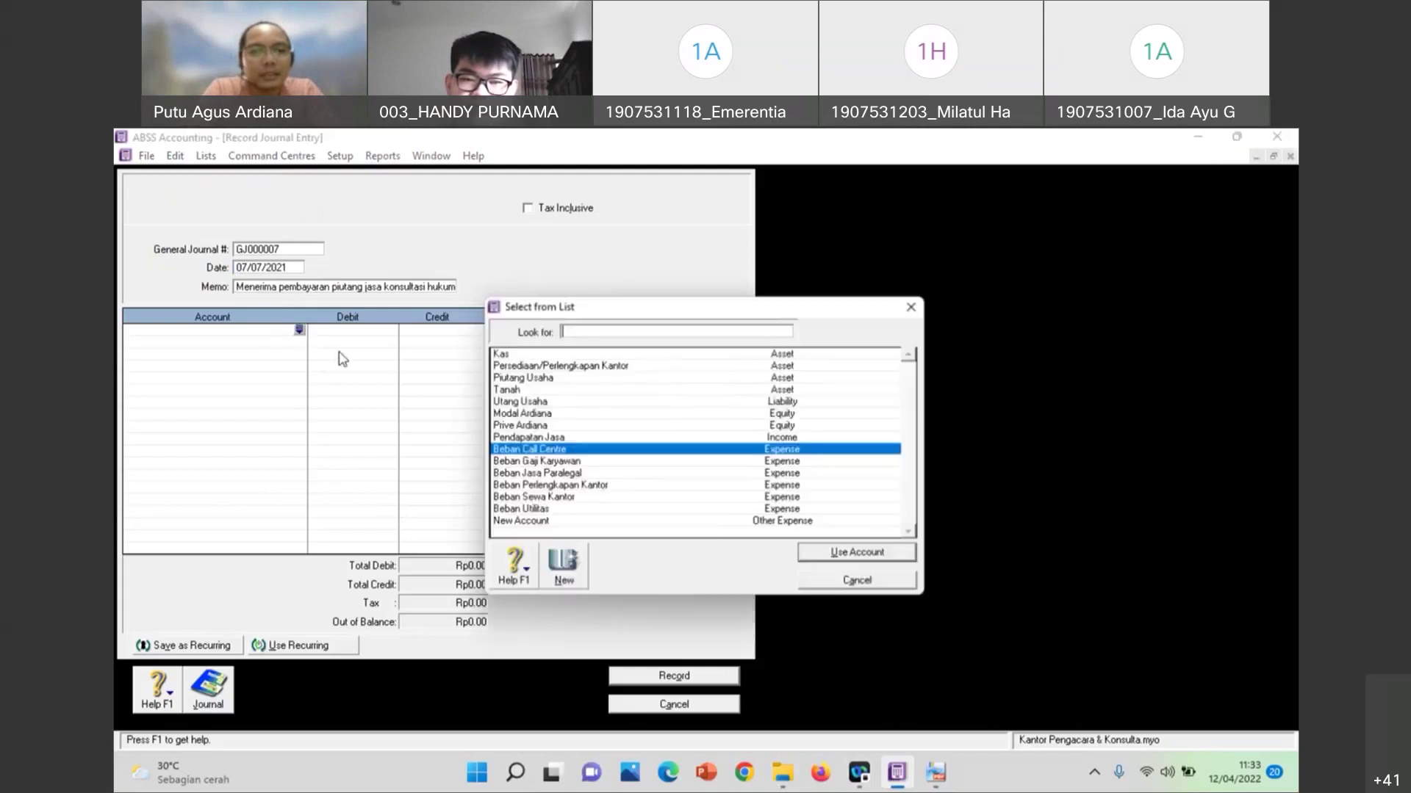
type("Kas")
left_click(840, 554)
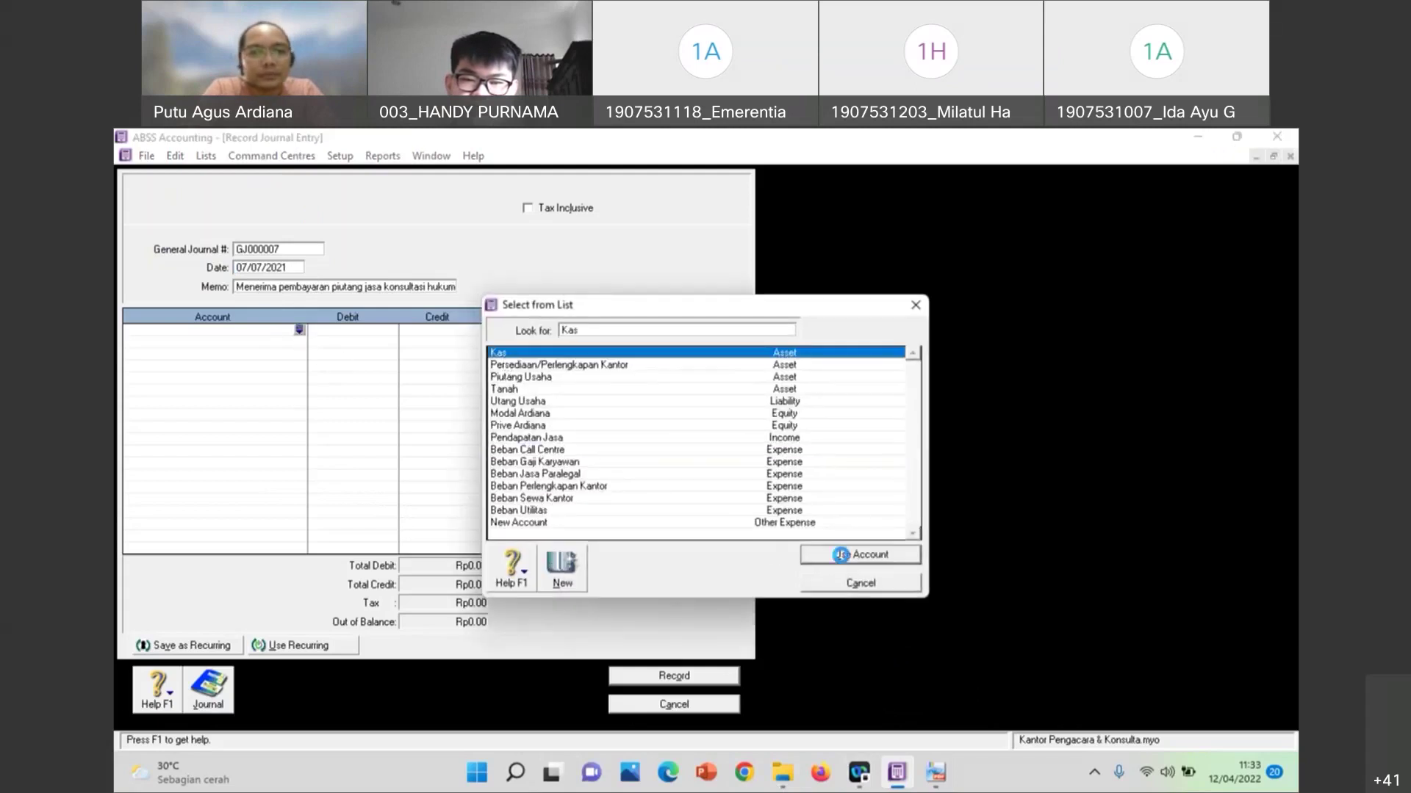
left_click(299, 342)
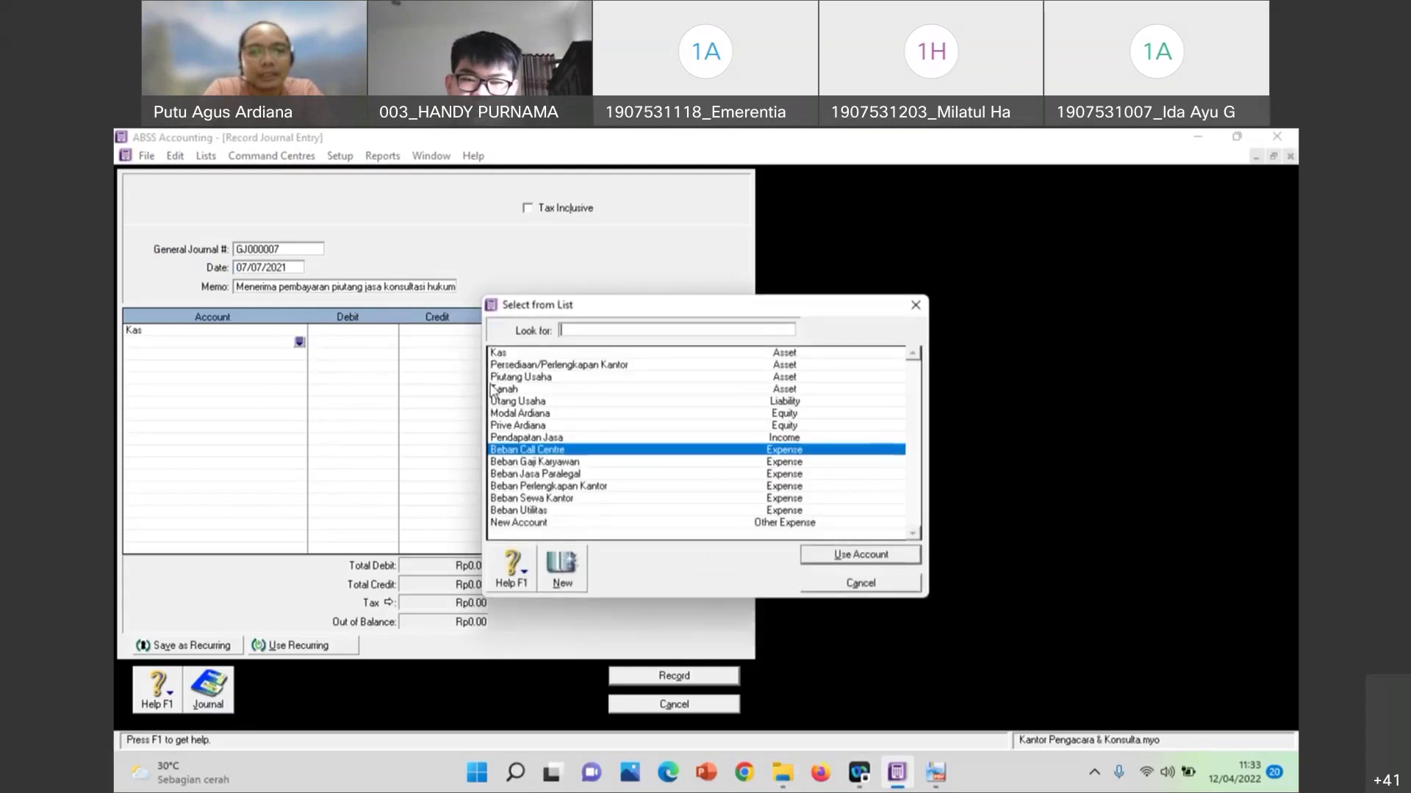
left_click(520, 377)
left_click(821, 554)
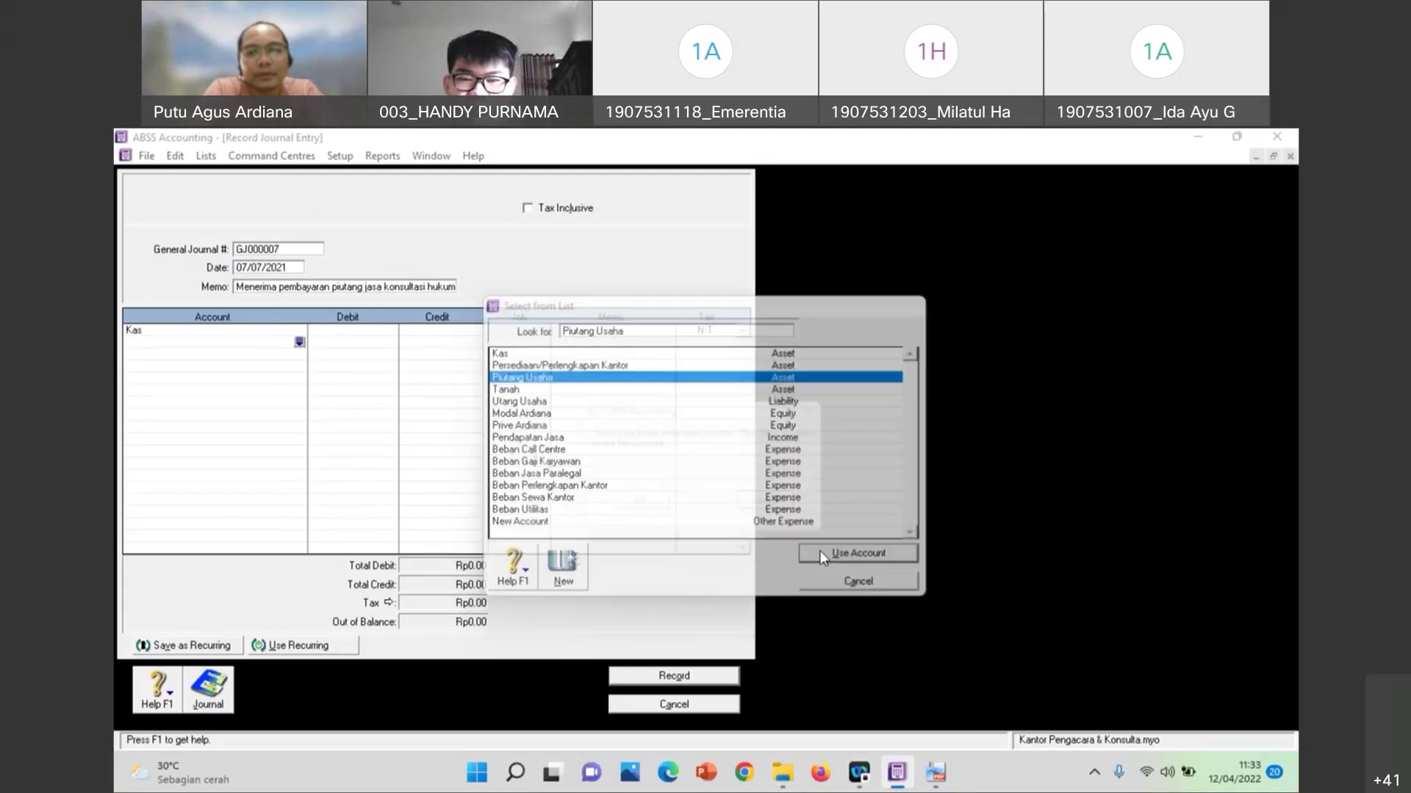
left_click(649, 512)
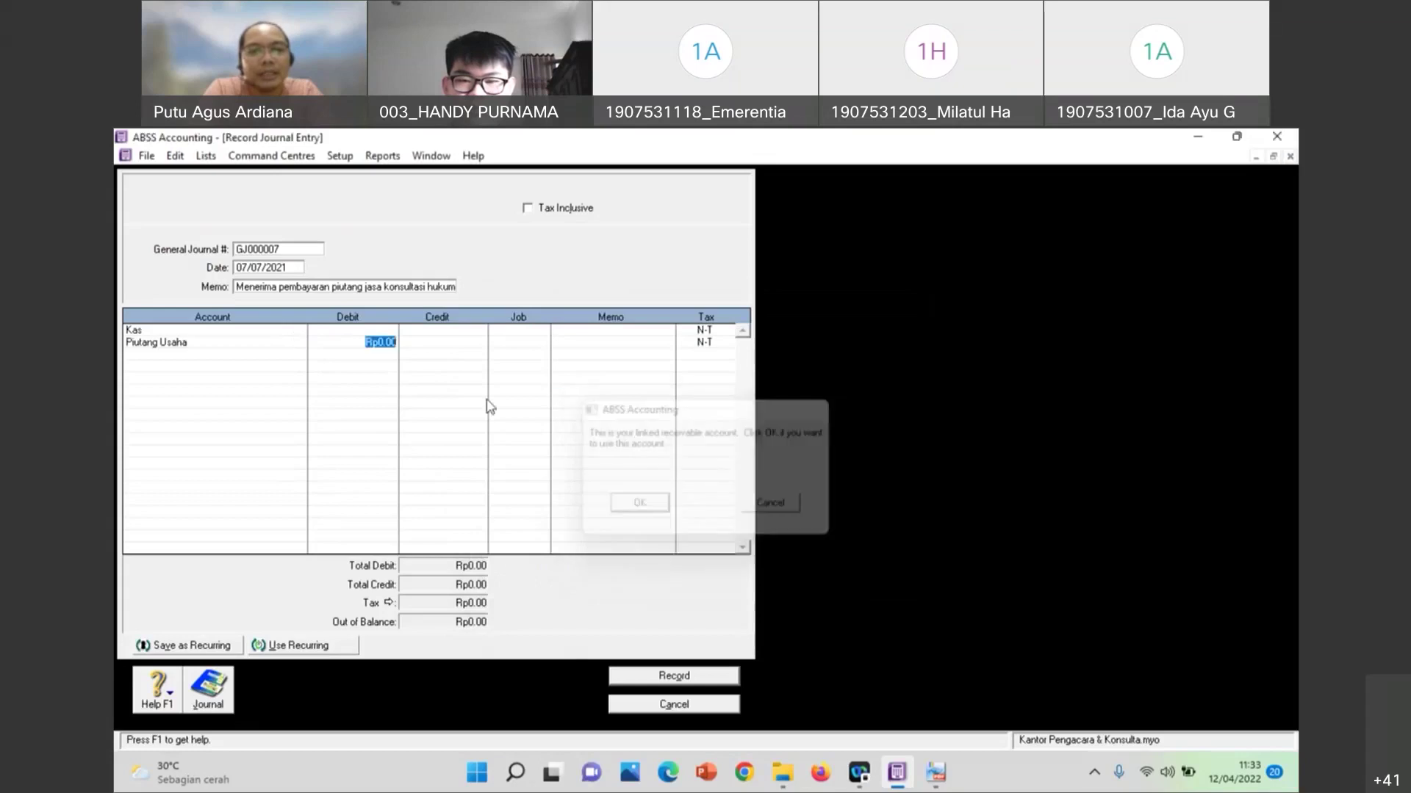
Look up the amount of transaction g in the PDF question sheet, then debit Kas 3,000 and credit Piutang Usaha 3,000
left_click(932, 779)
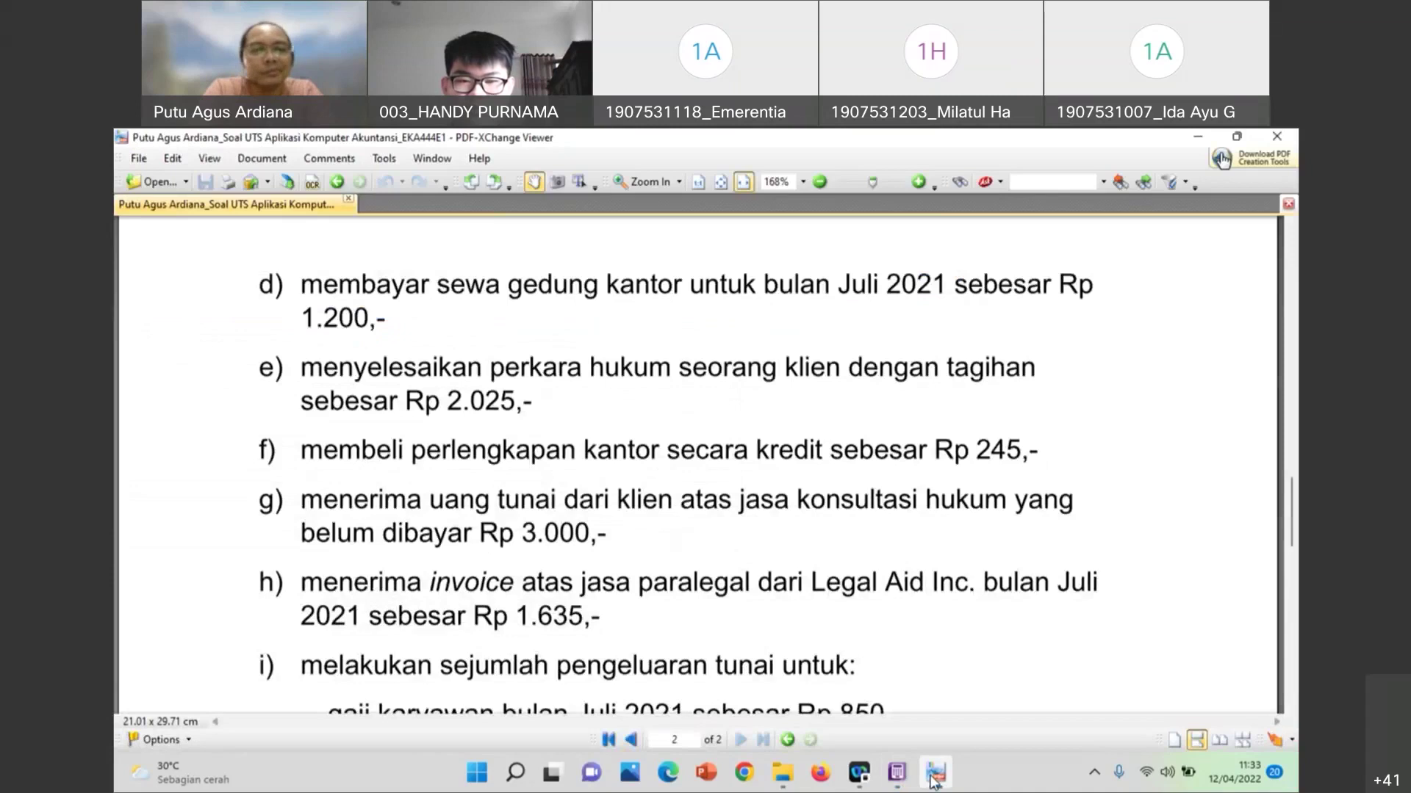
left_click(931, 778)
left_click(392, 331)
type("3000")
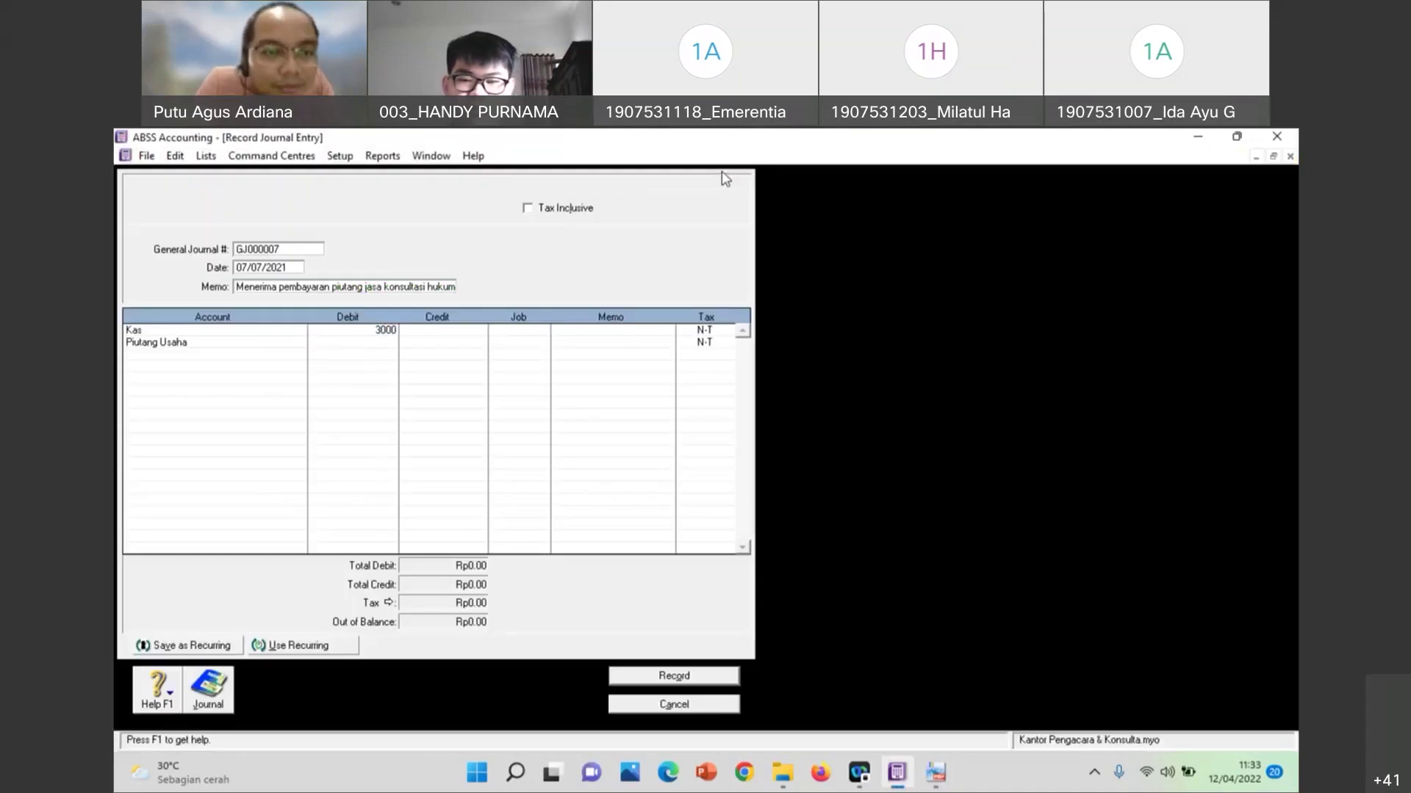
left_click(461, 339)
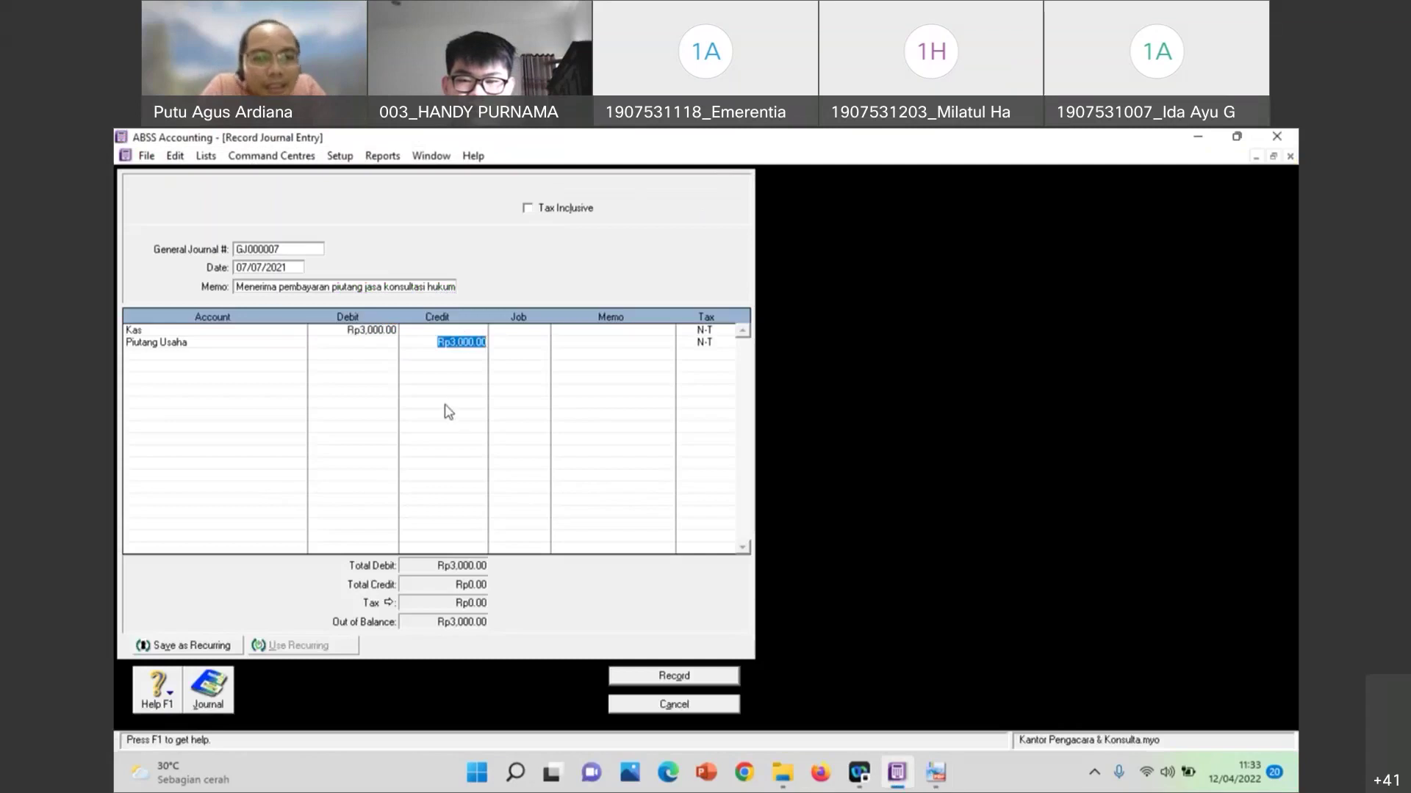
left_click(258, 354)
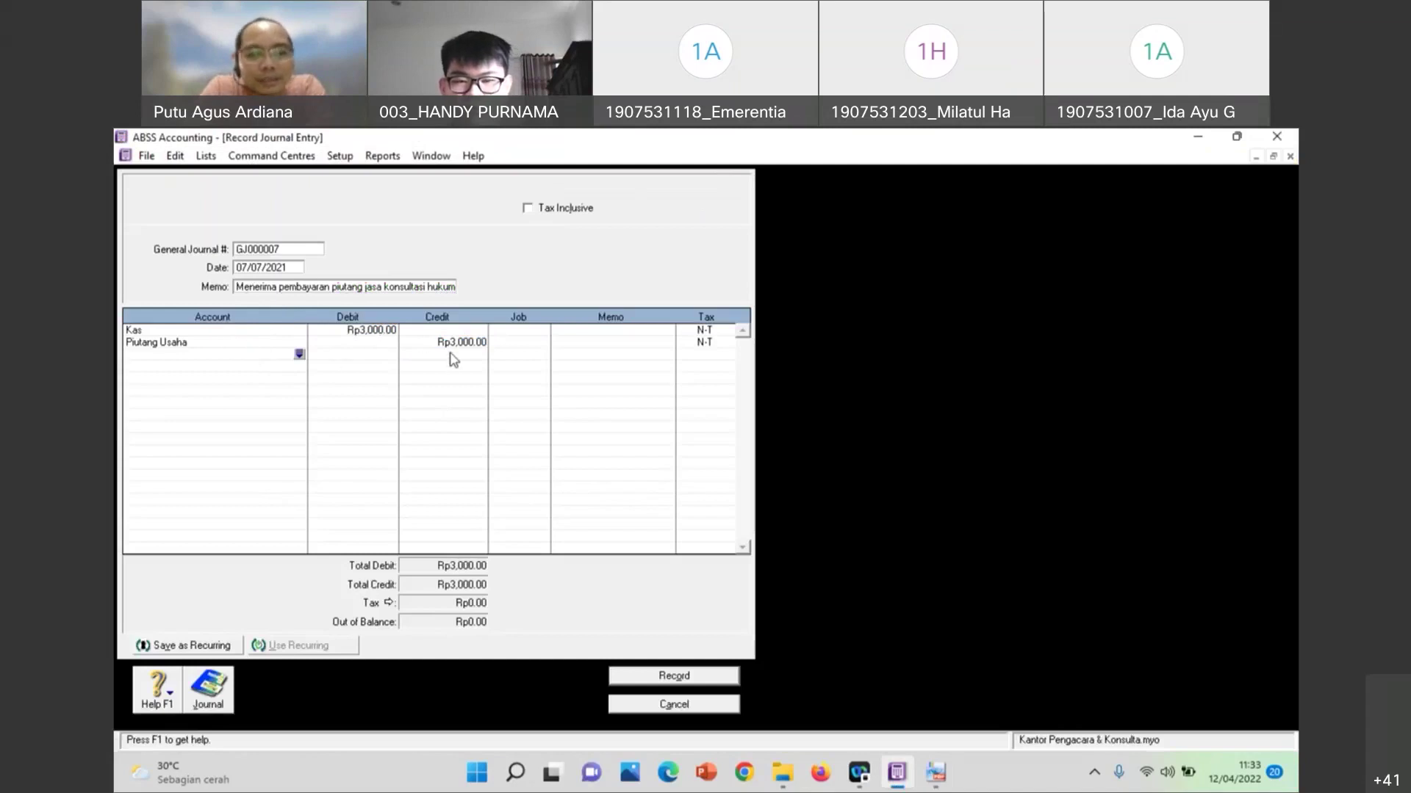
Recheck transaction g in the PDF question sheet and record the receivable payment entry in ABSS Accounting
left_click(935, 769)
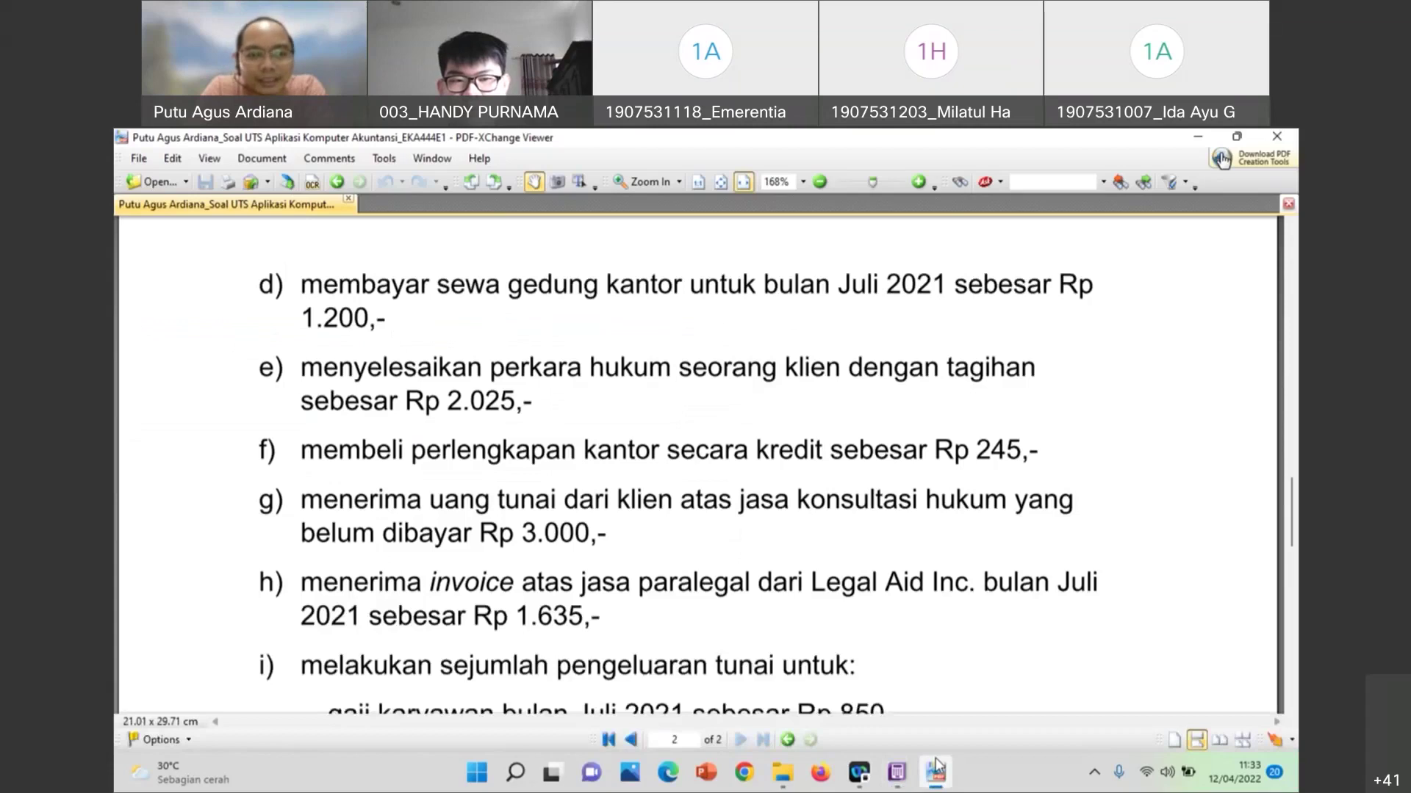
left_click(935, 768)
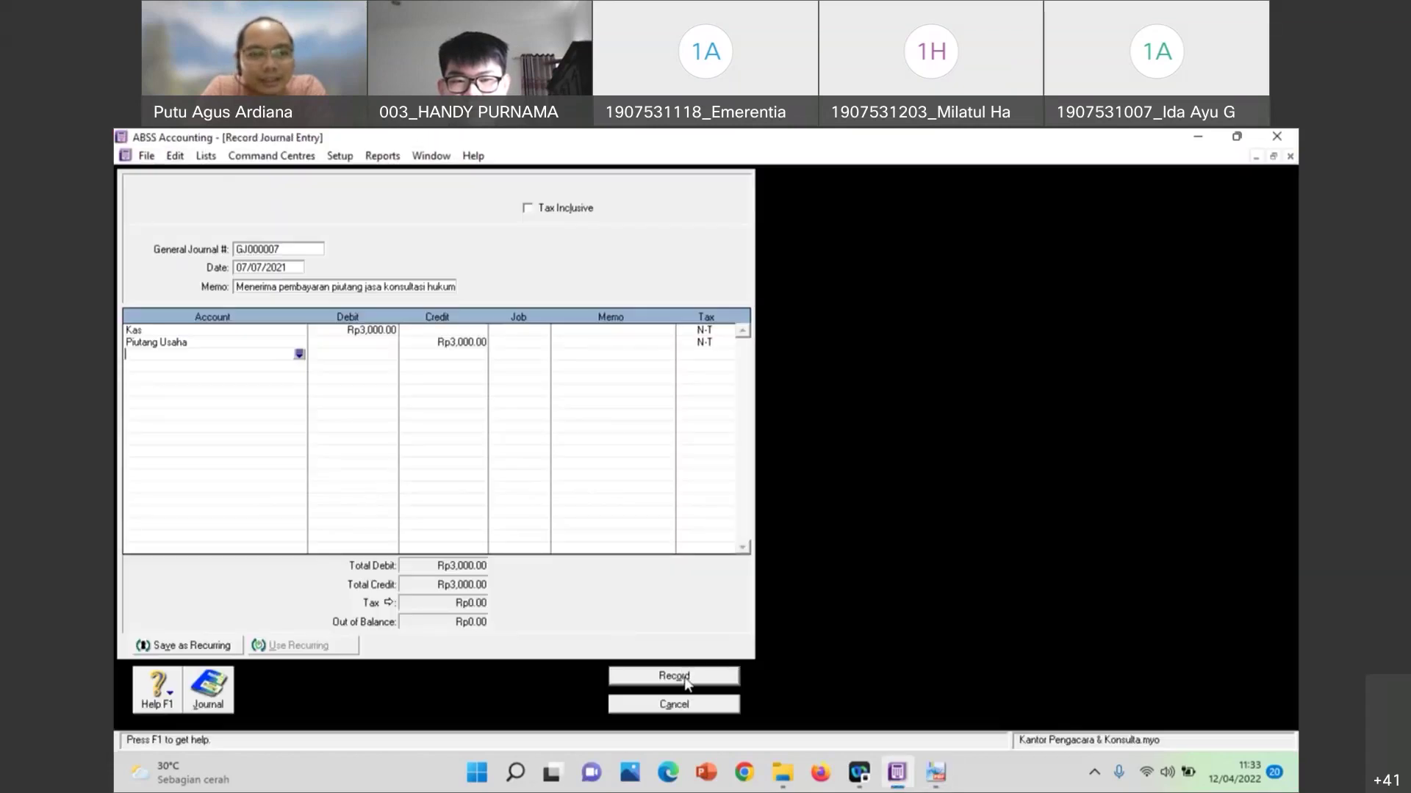
left_click(674, 676)
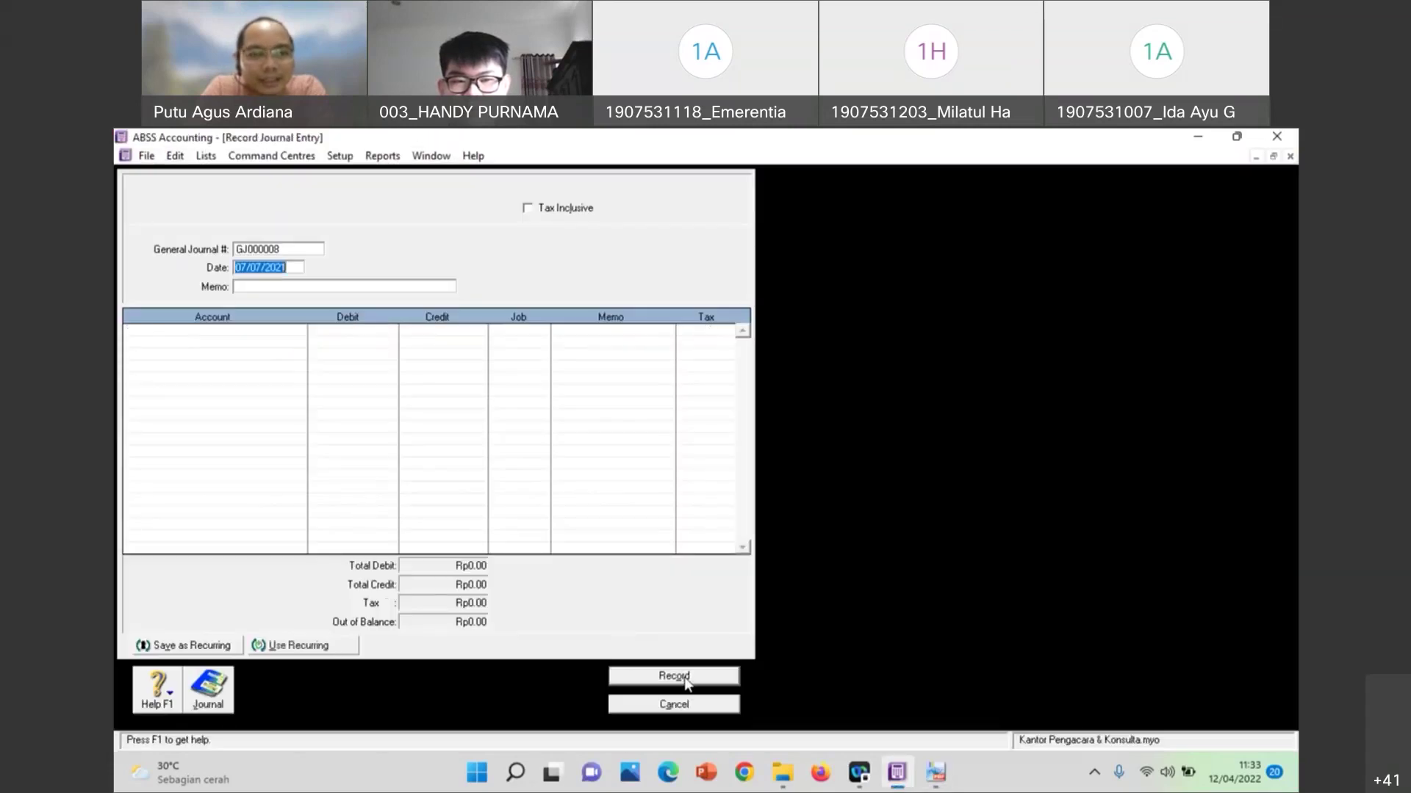
Consult transaction h in the PDF question sheet and enter the journal memo "Menerima invoice/tagihan beban jasa paralegal"
left_click(935, 773)
scroll(639, 630, "down", 2)
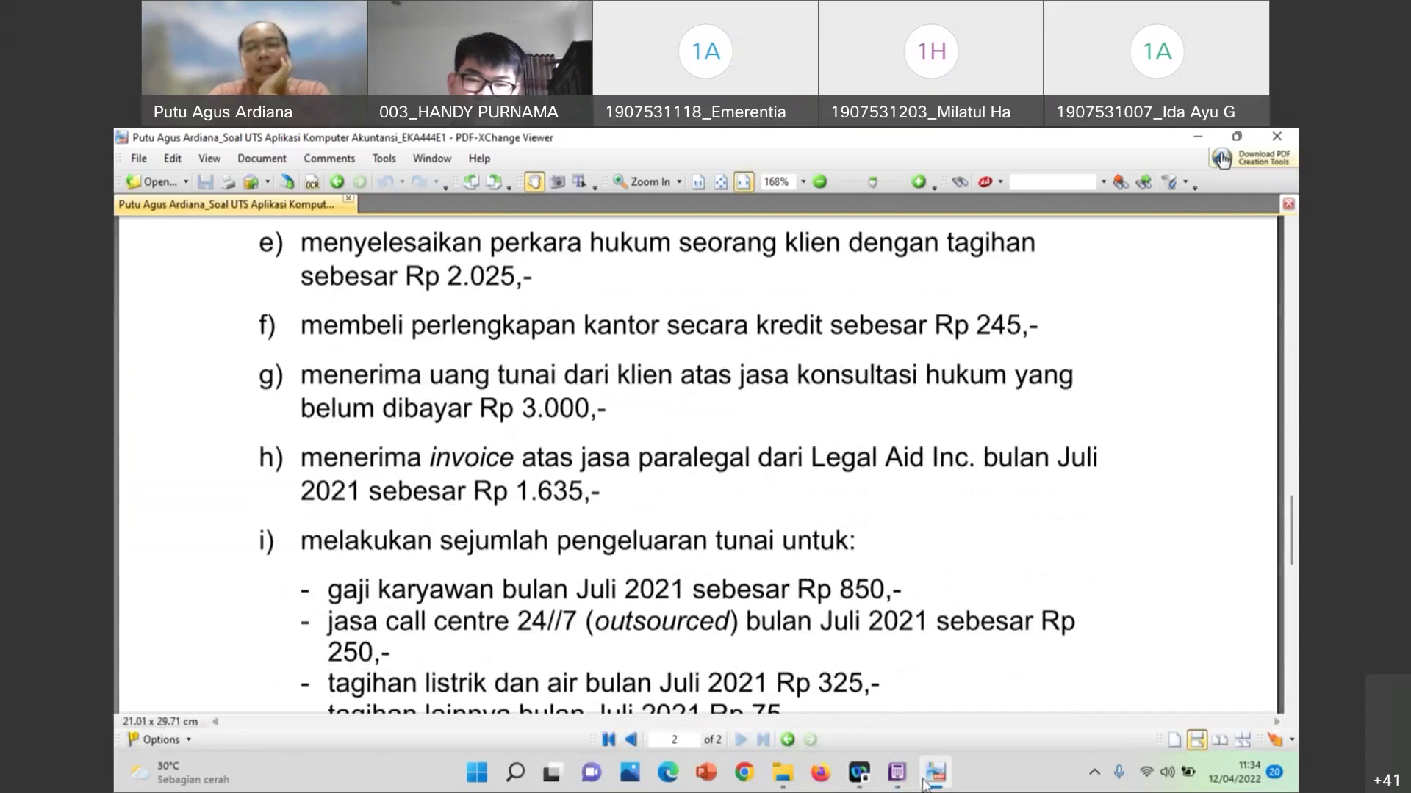
left_click(896, 771)
left_click(301, 287)
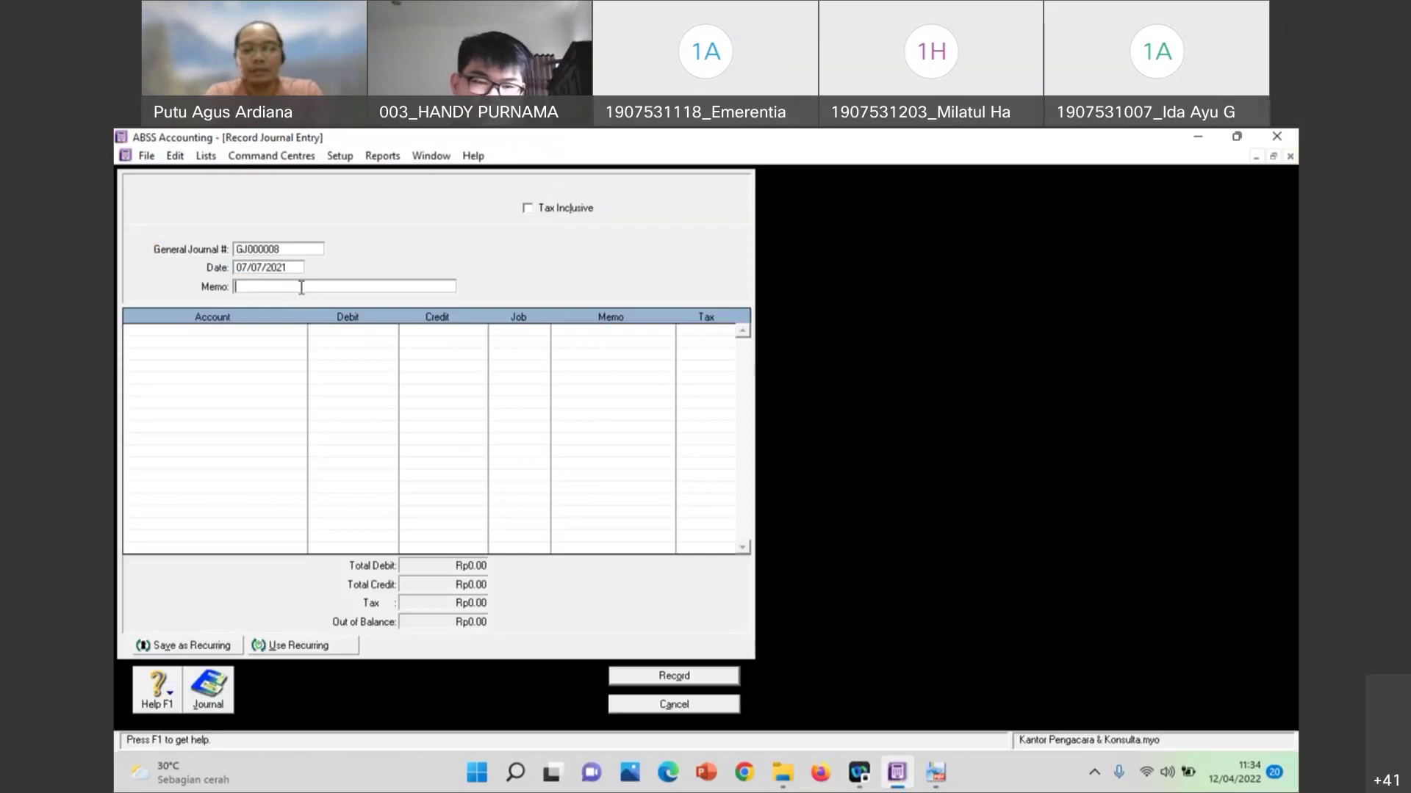
type("Menerima invoic")
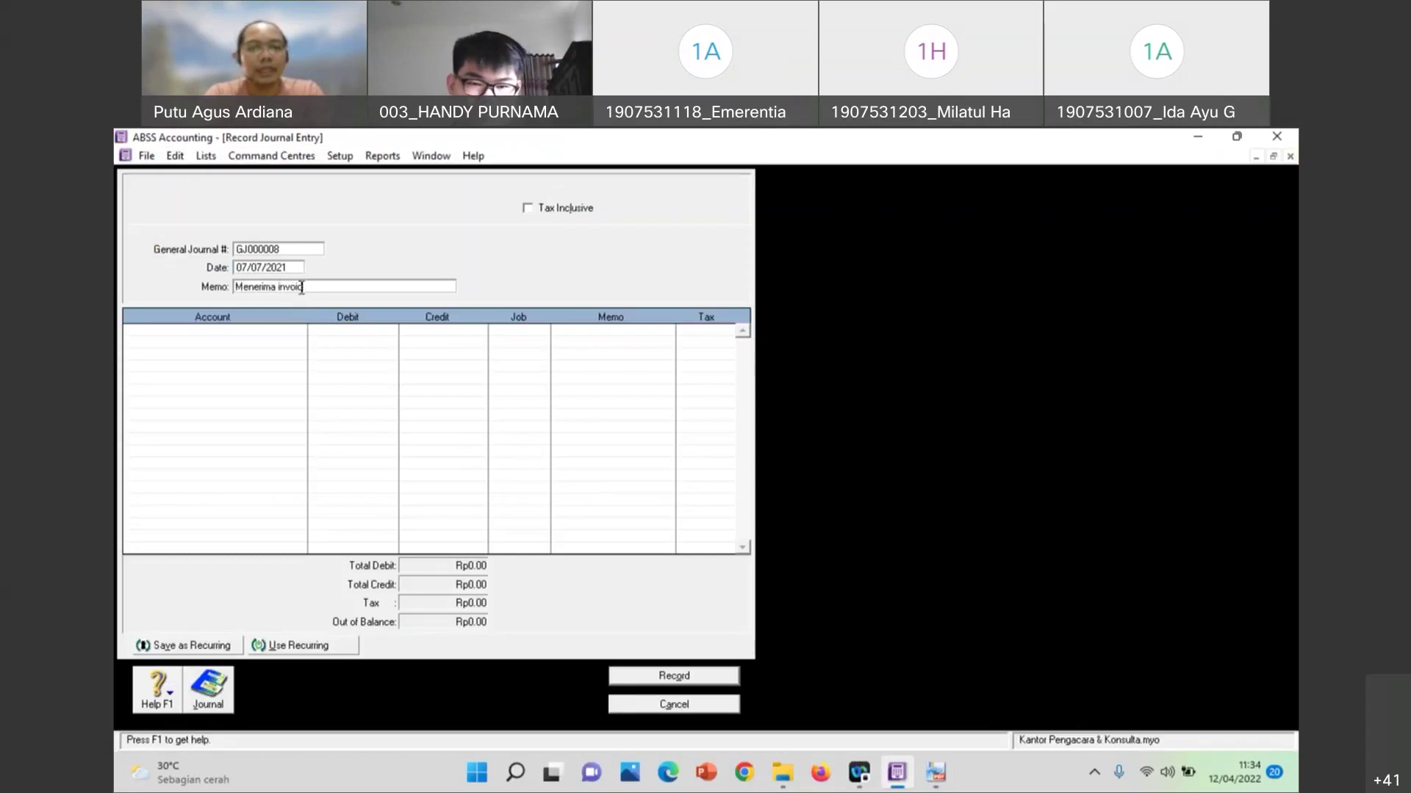
type("e/tagihan ")
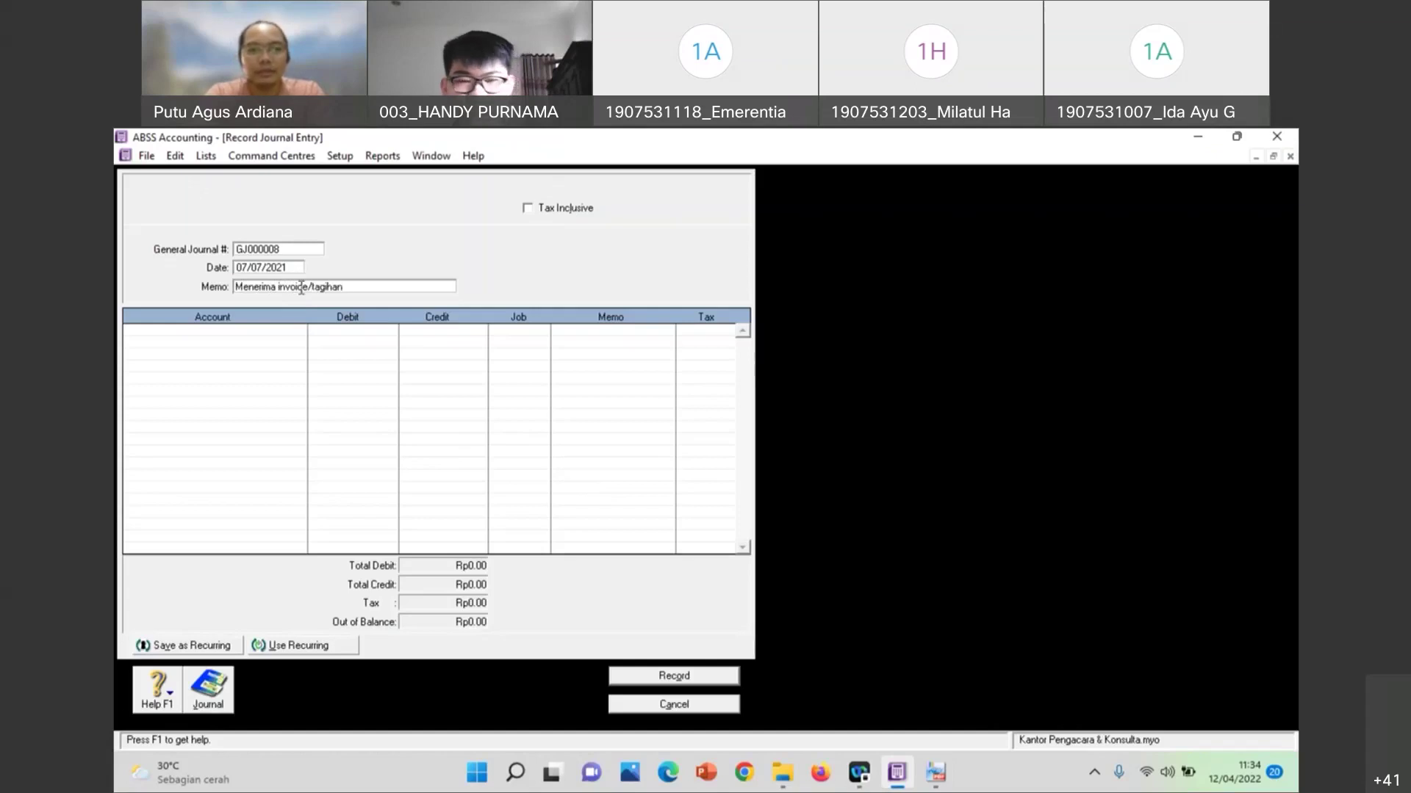
type("beban jasa paralegal")
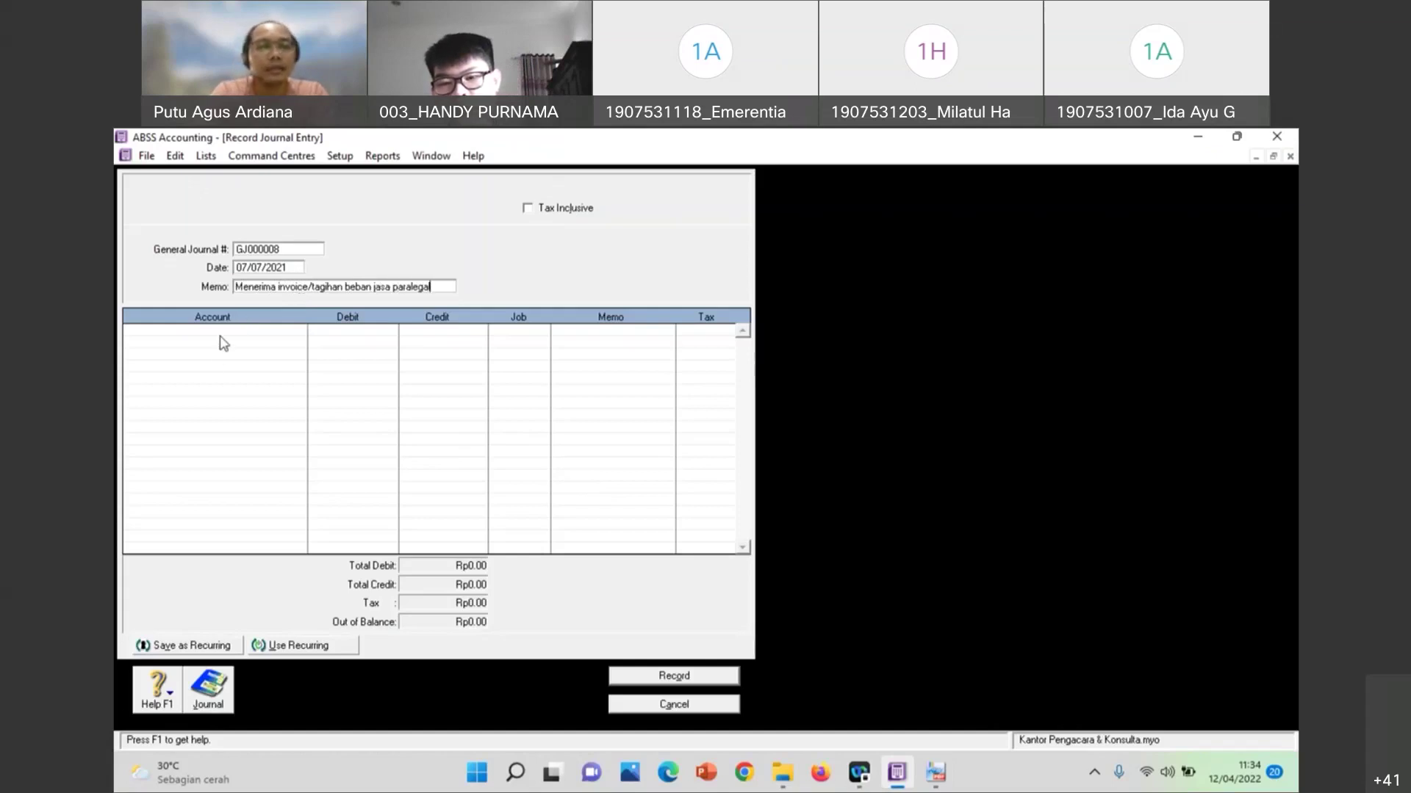
Add Beban Jasa Paralegal and Utang Usaha as the entry's account lines, accepting the linked payable account
left_click(297, 333)
left_click(299, 331)
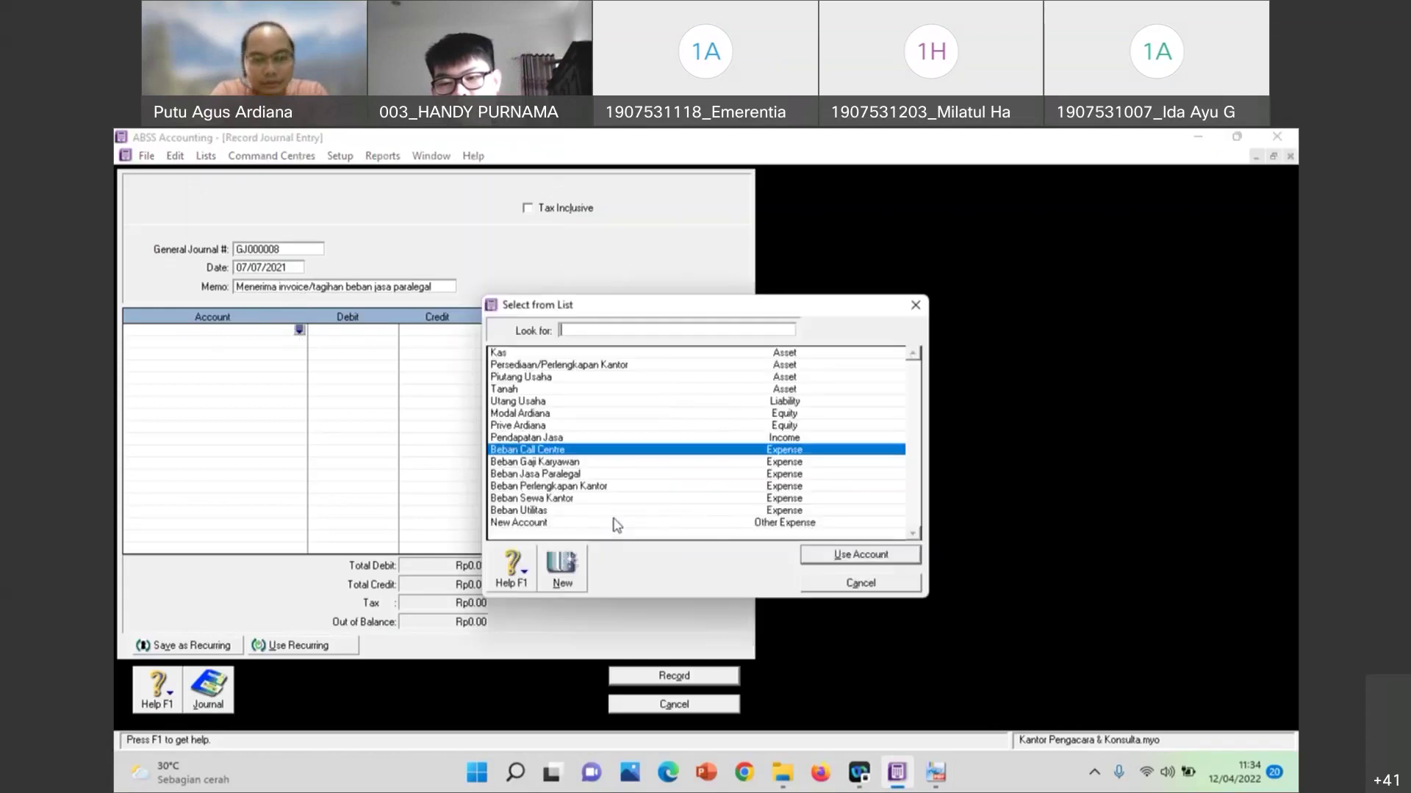
left_click(596, 474)
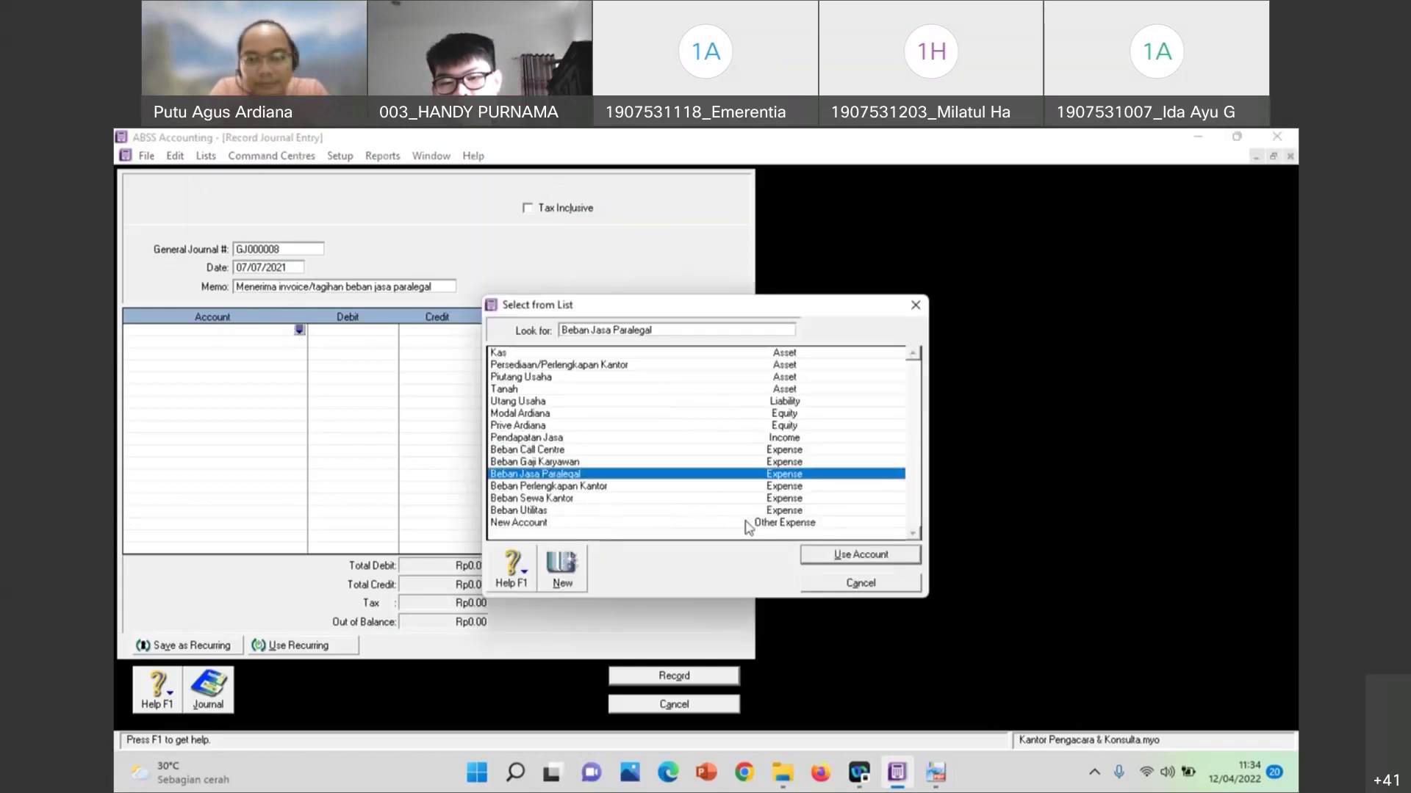
left_click(834, 555)
left_click(256, 342)
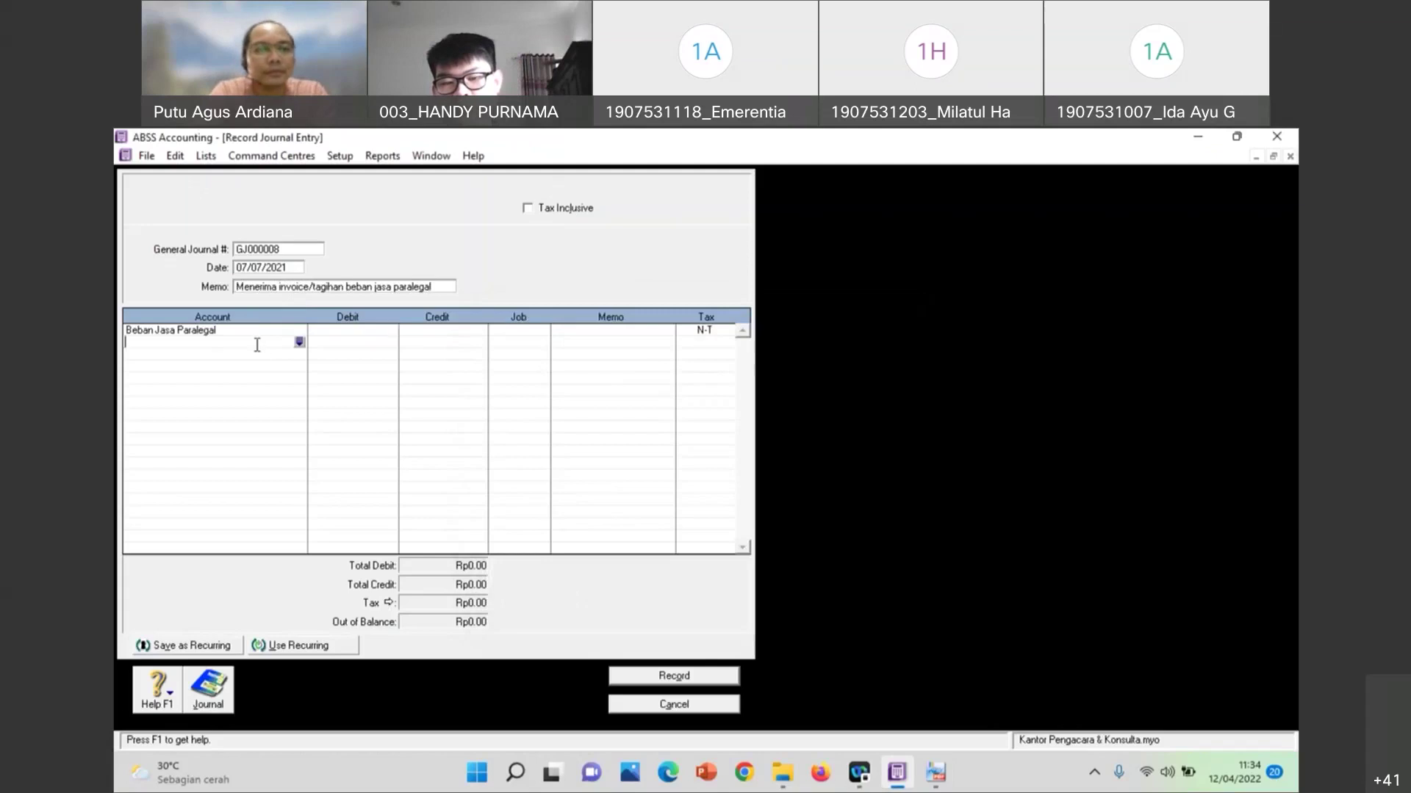
left_click(299, 343)
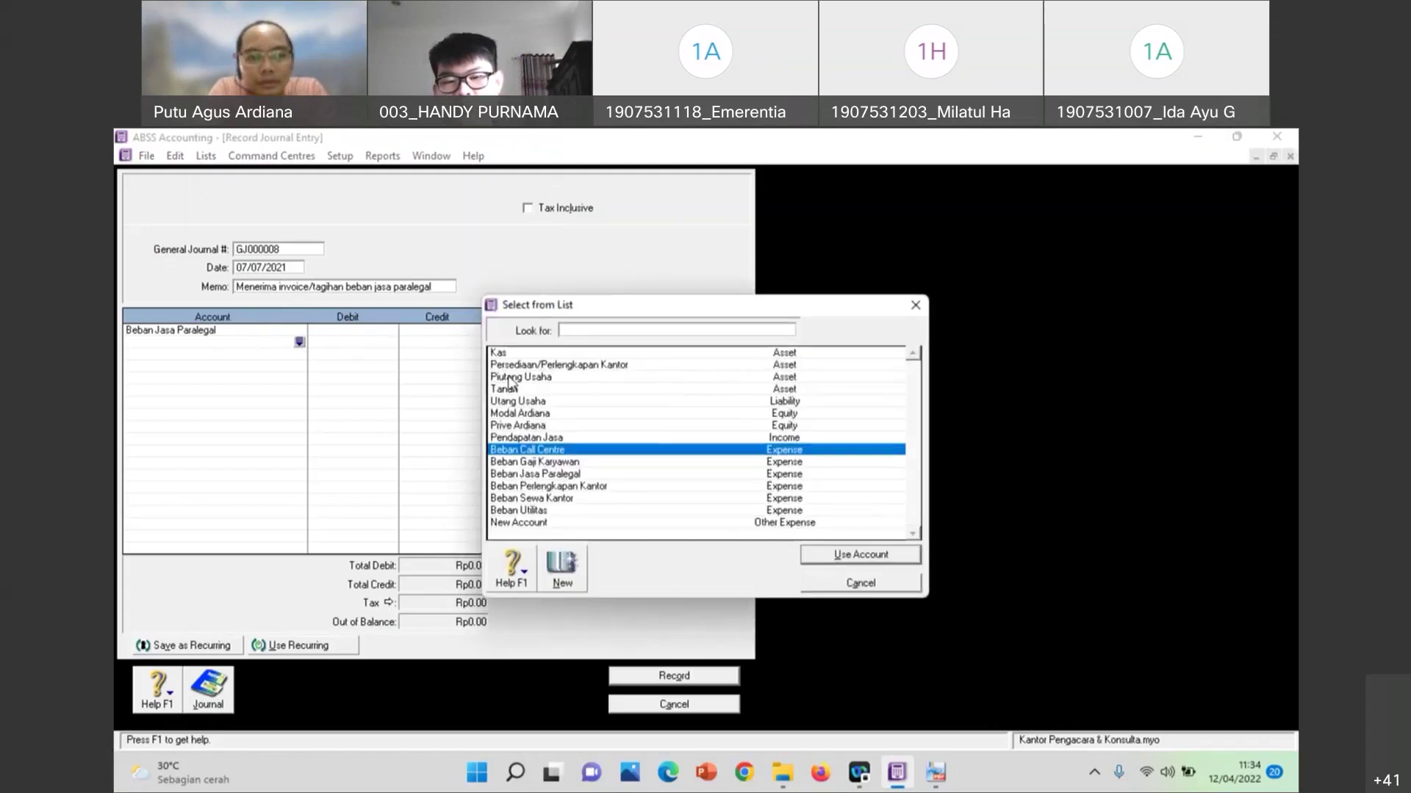
left_click(517, 402)
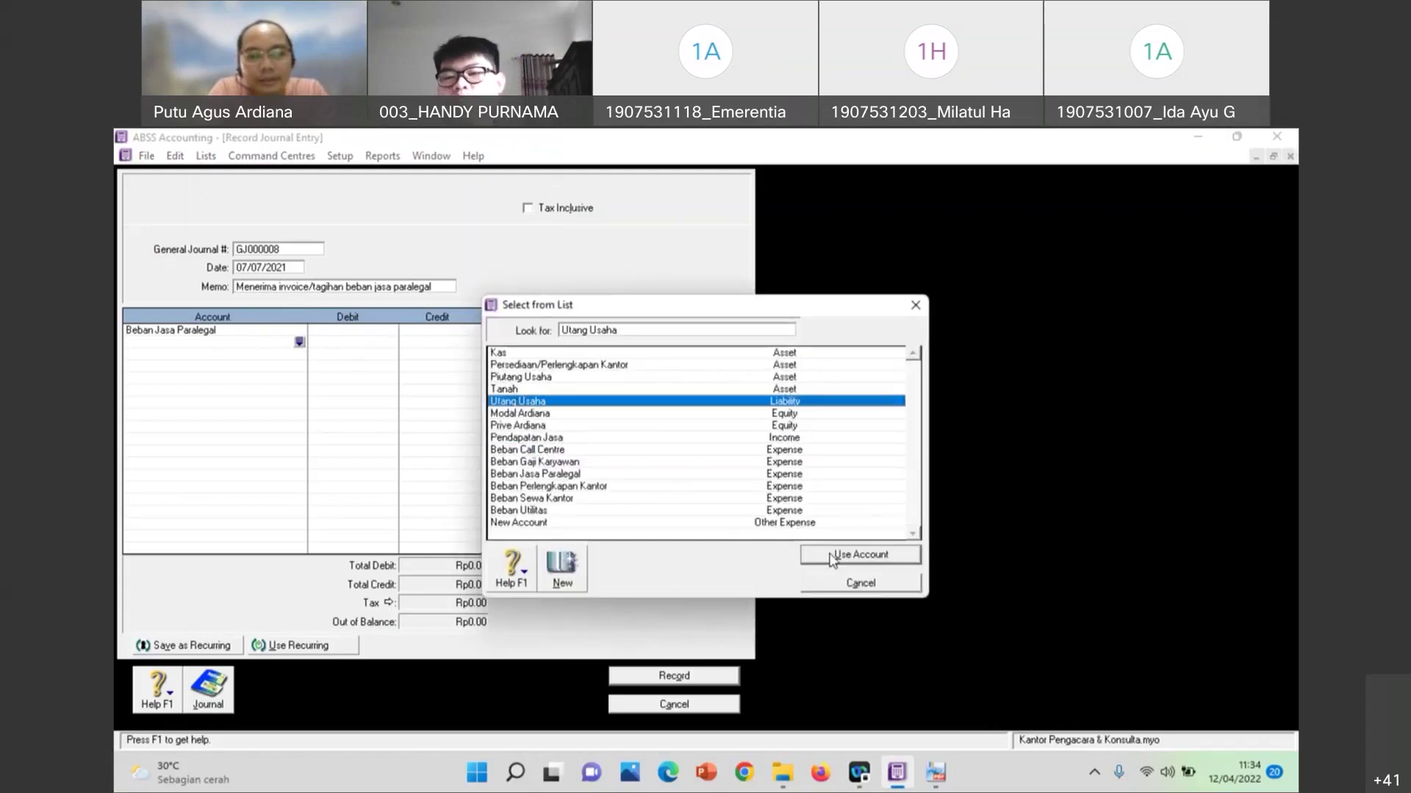
left_click(831, 556)
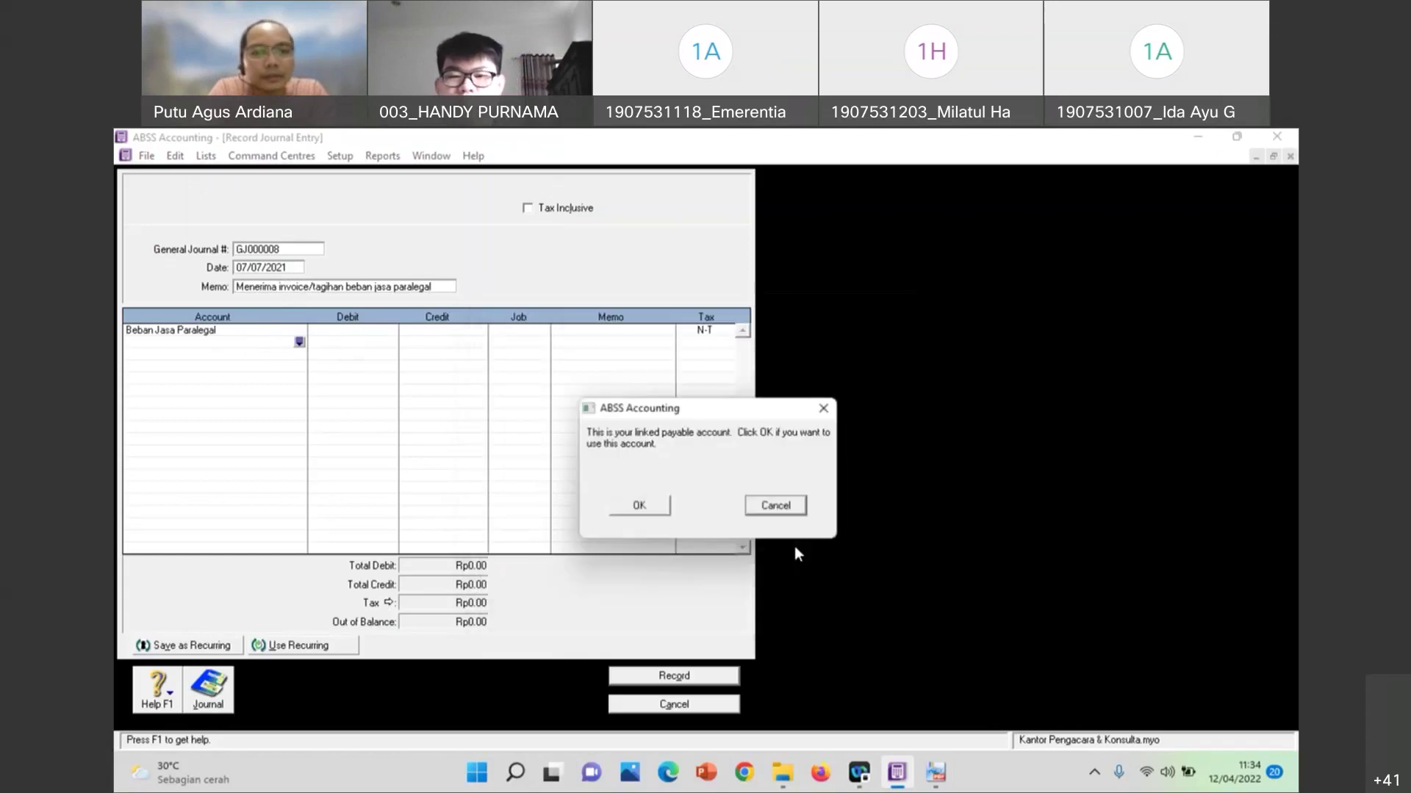
left_click(641, 507)
Debit Beban Jasa Paralegal 1,635 and credit Utang Usaha 1,635, checking the amount of transaction h in the PDF question sheet
key("Up")
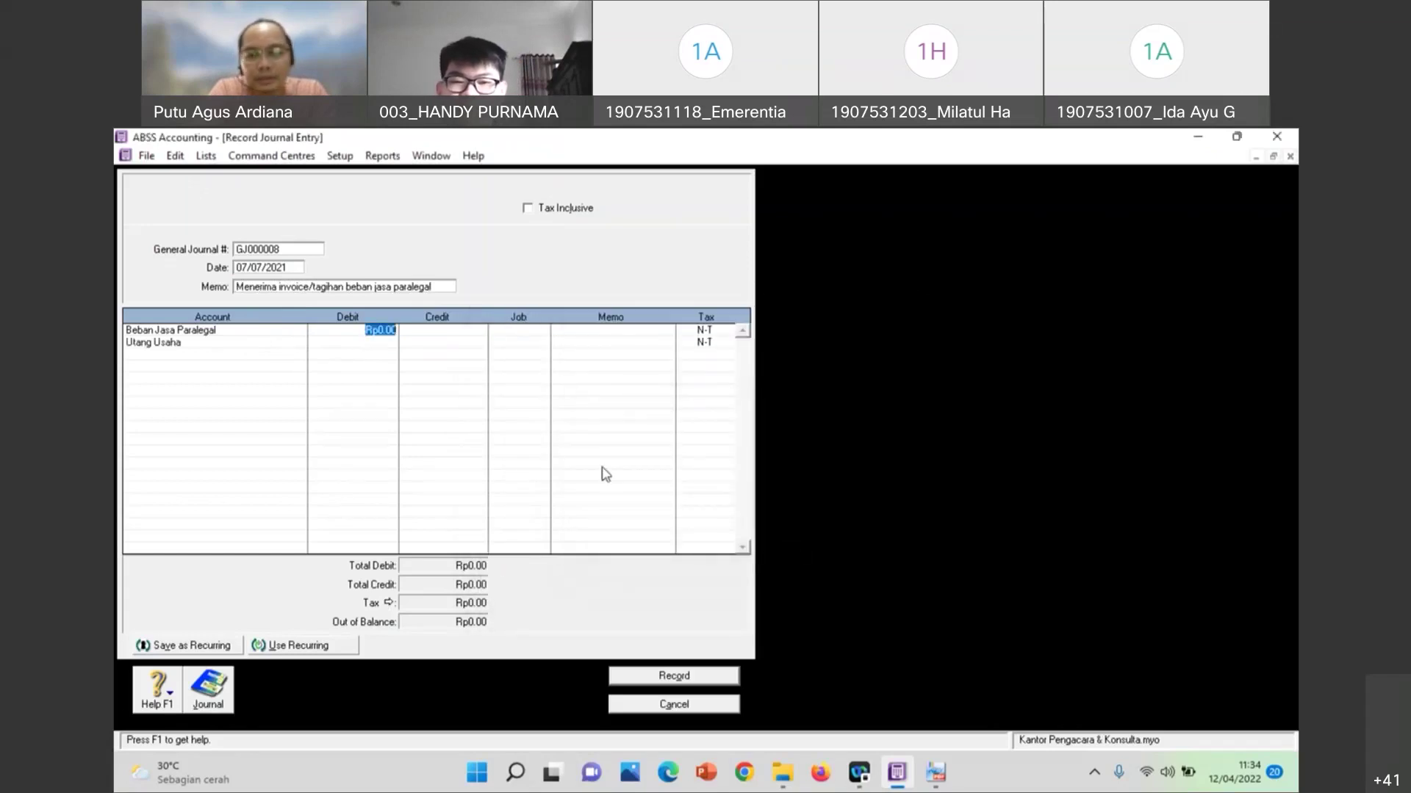
left_click(933, 772)
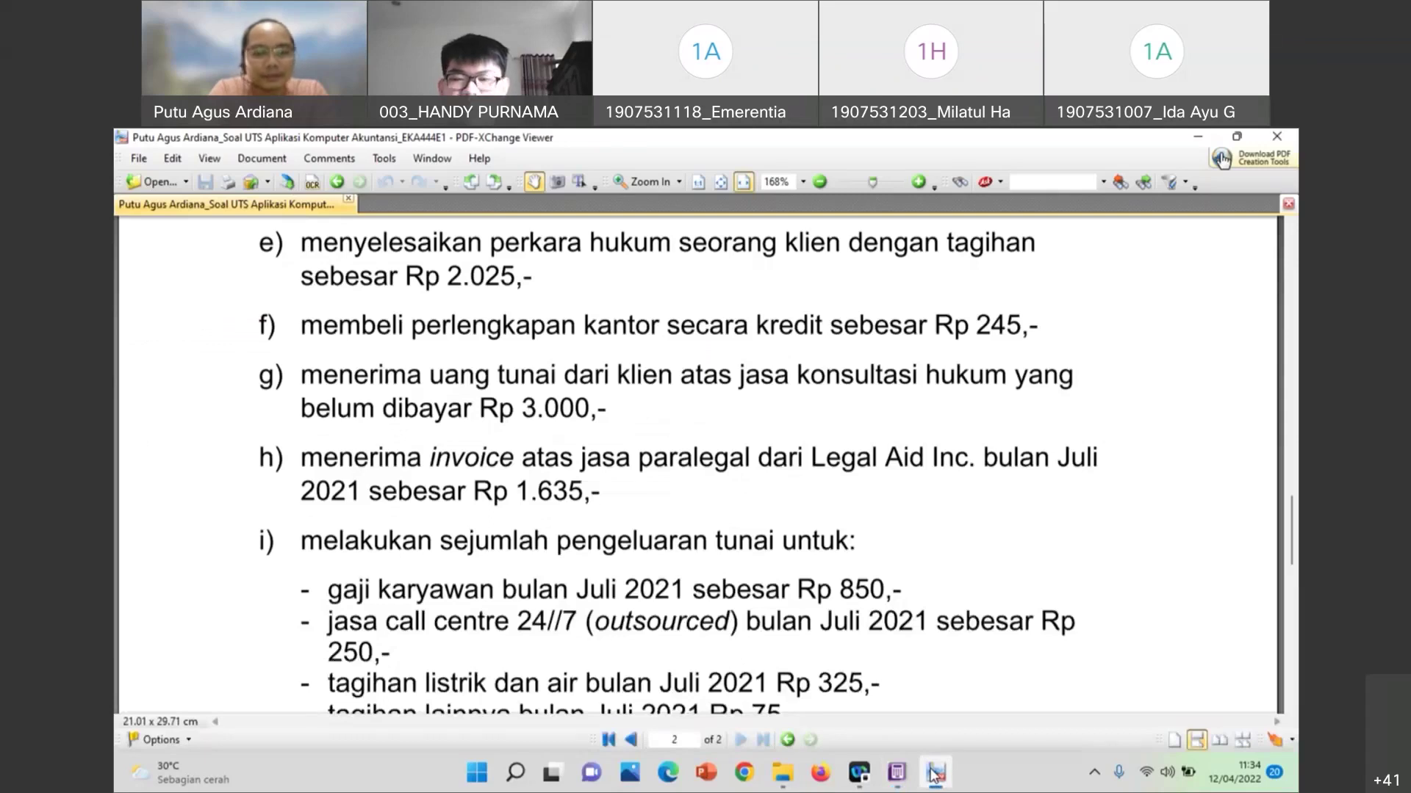
left_click(933, 773)
type("1,6")
type("35")
left_click(411, 344)
left_click(242, 356)
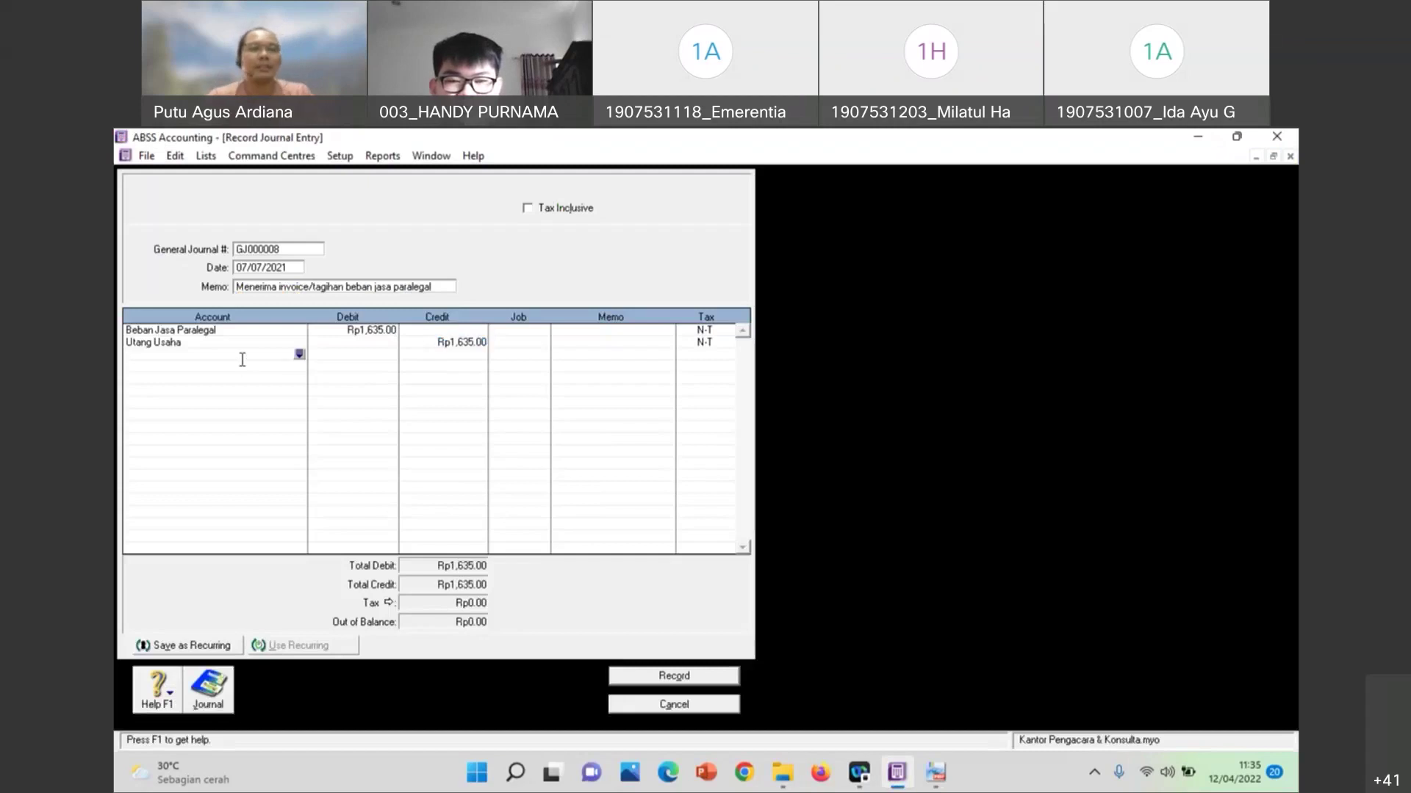
Date the paralegal invoice entry 08/07/2021 and record it
left_click(243, 268)
key("BackSpace")
type("8")
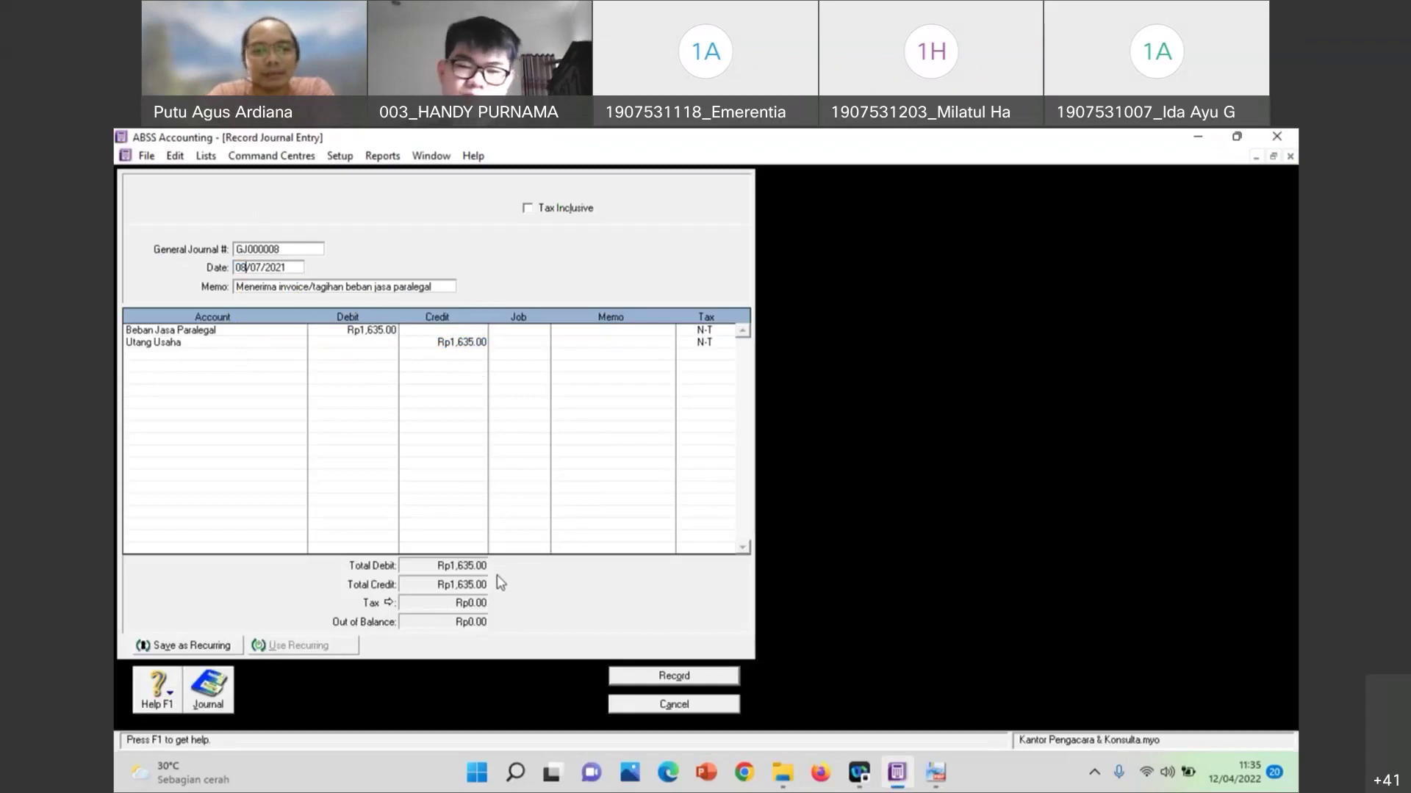
left_click(650, 677)
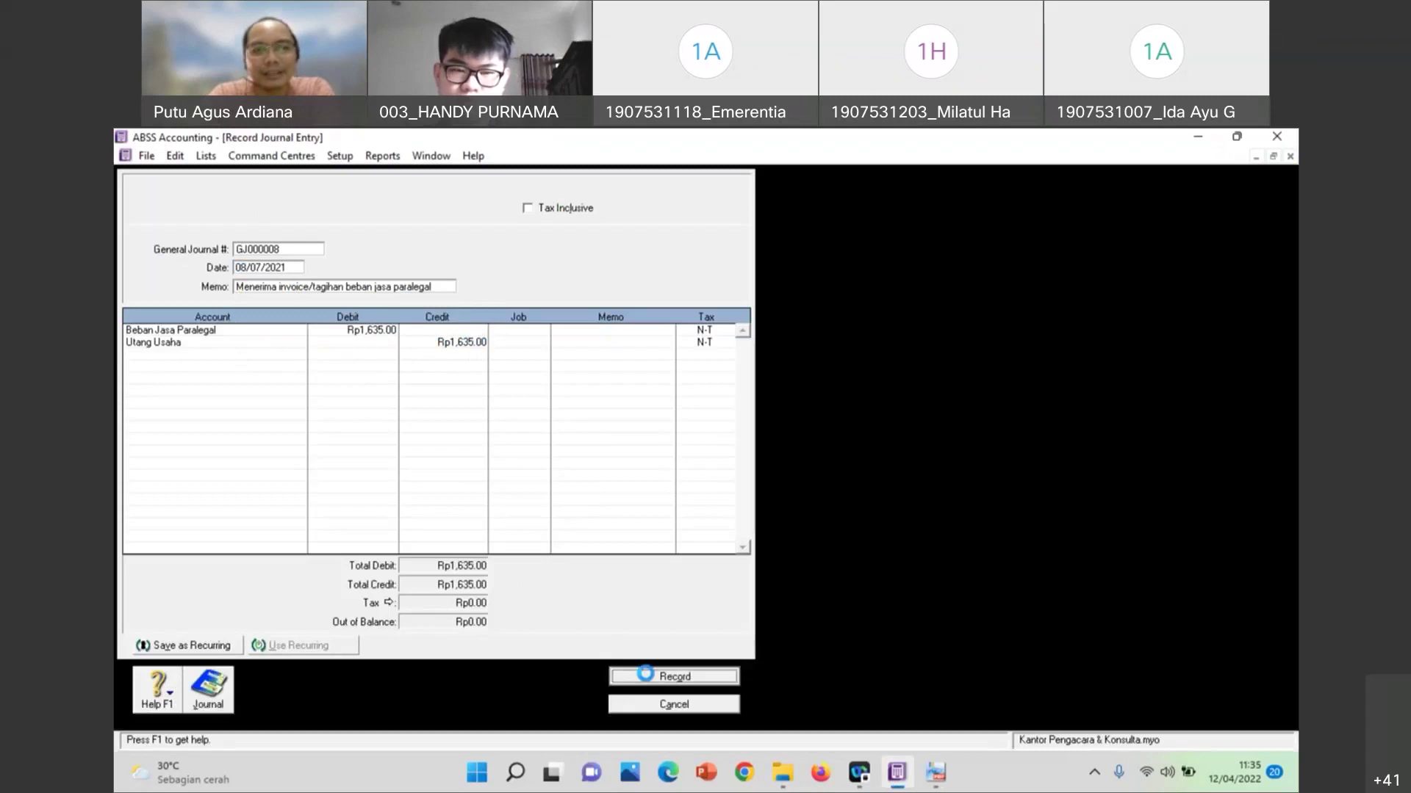
Consult transaction i in the PDF question sheet and enter the memo "Membayar aneka beban" in the new journal entry
left_click(935, 772)
scroll(613, 517, "down", 3)
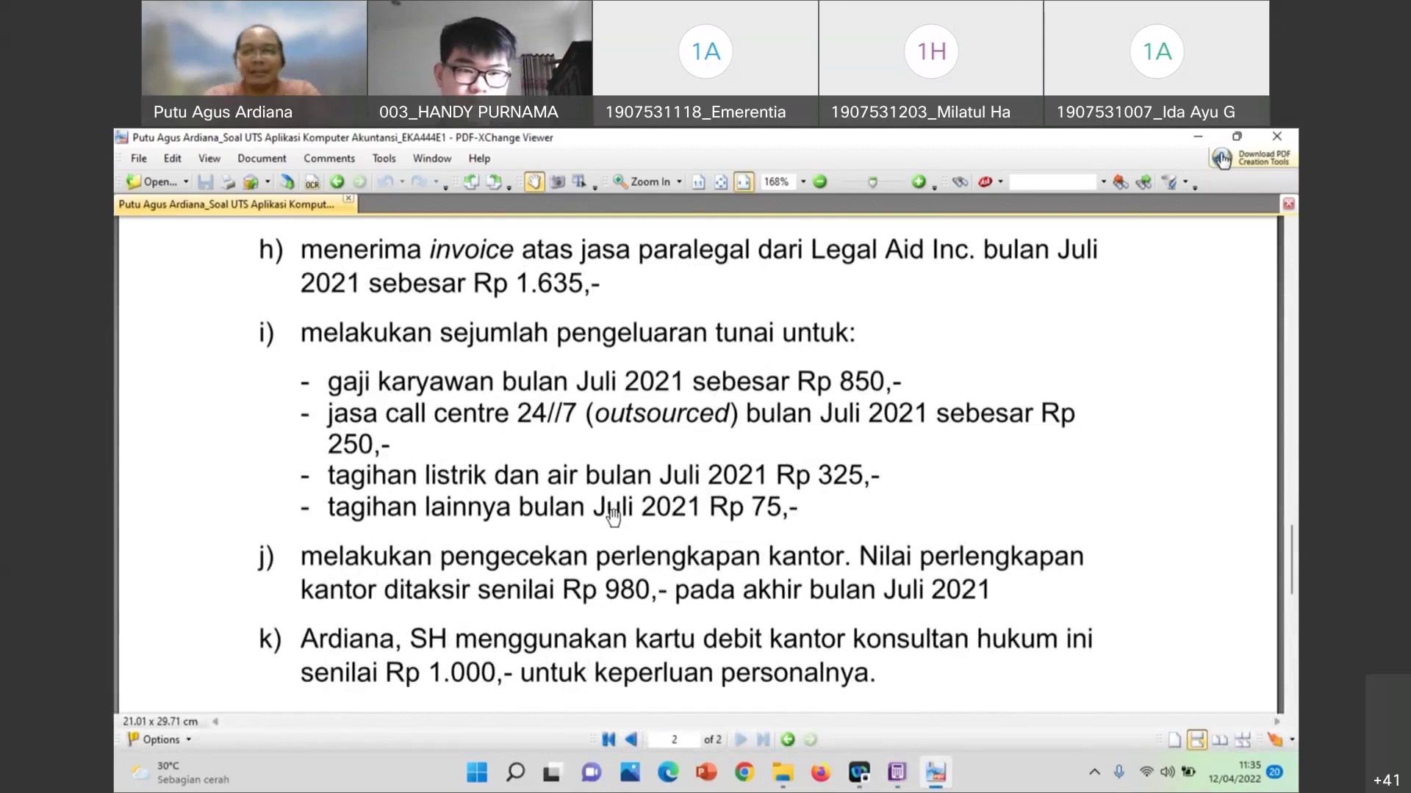
left_click(896, 772)
left_click(251, 285)
type("Membayar")
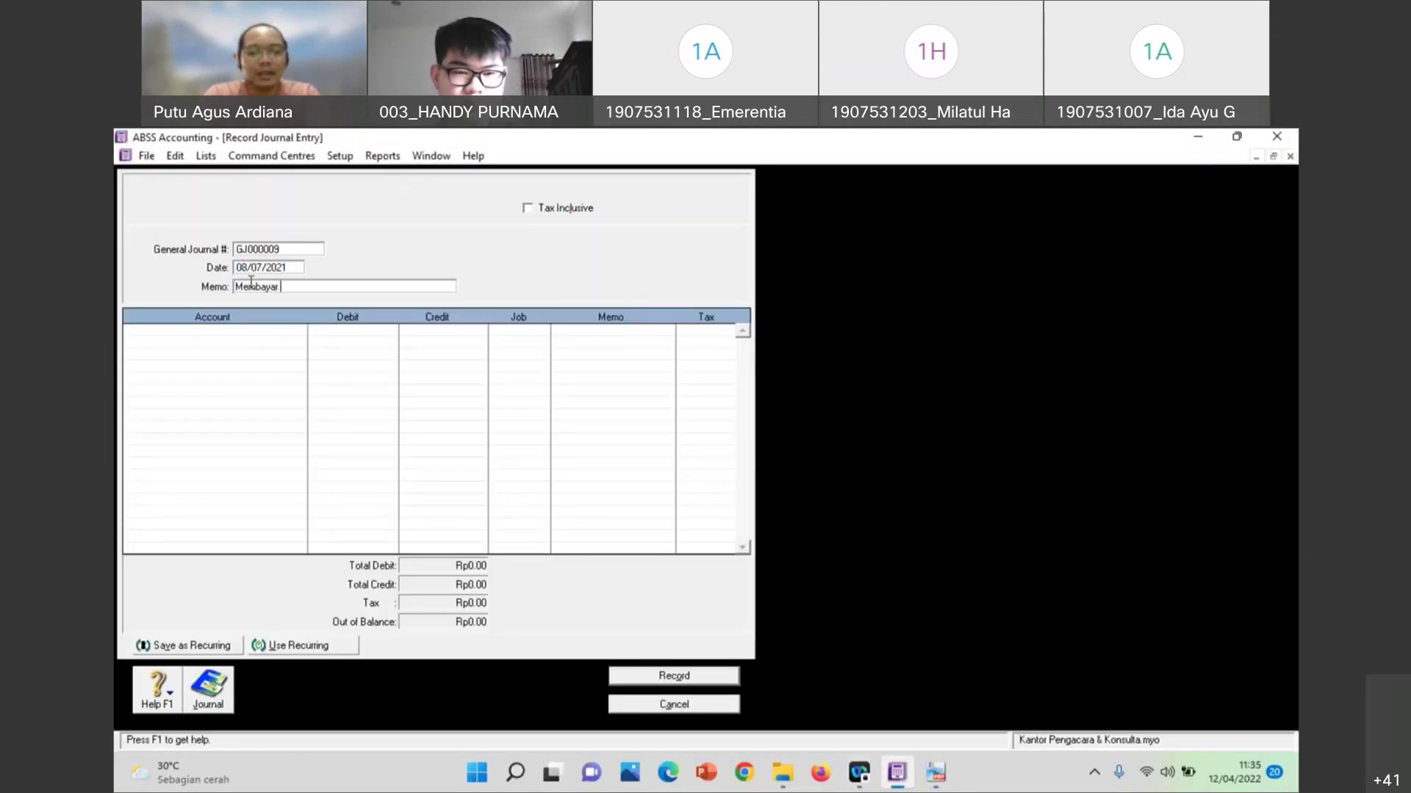
type(" aneka beban")
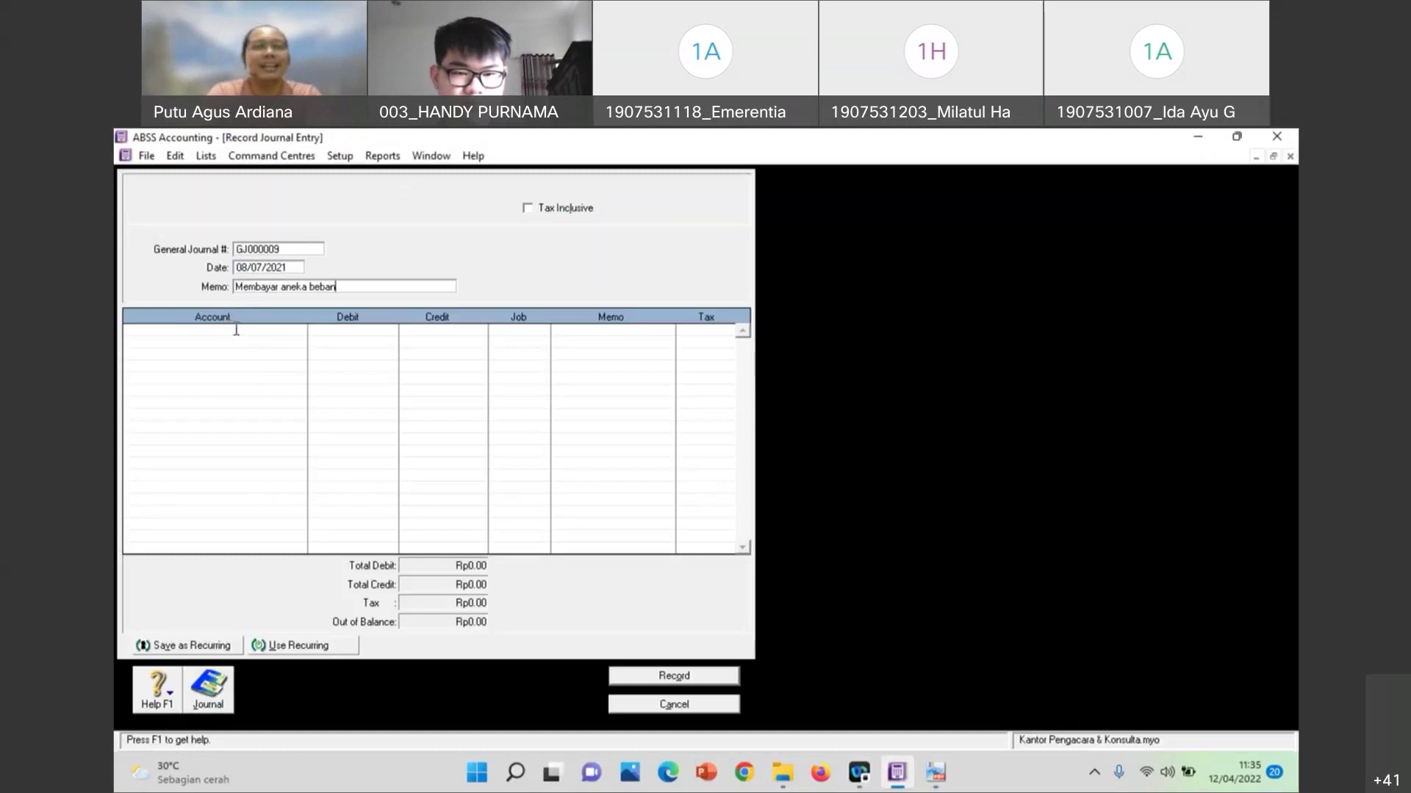
left_click(253, 330)
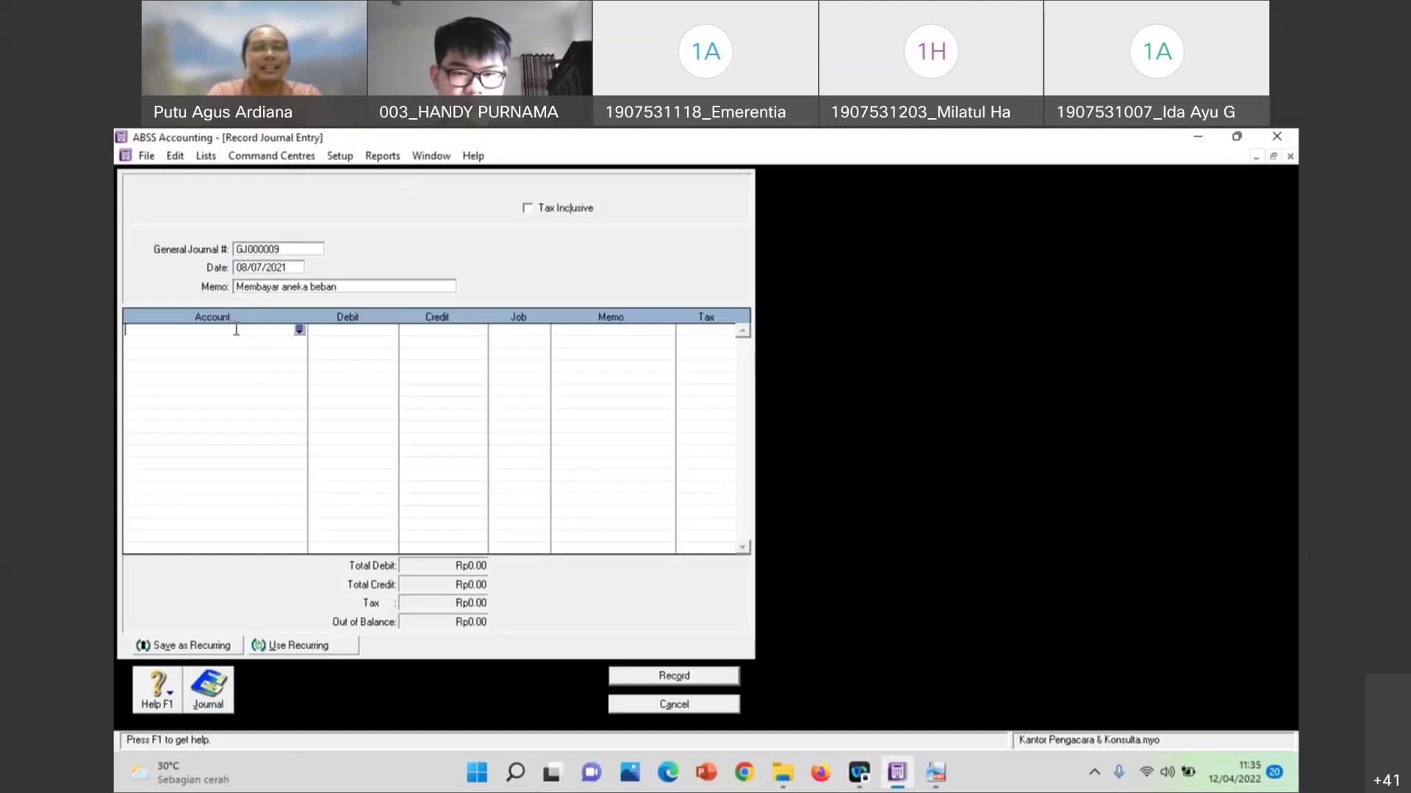
left_click(299, 329)
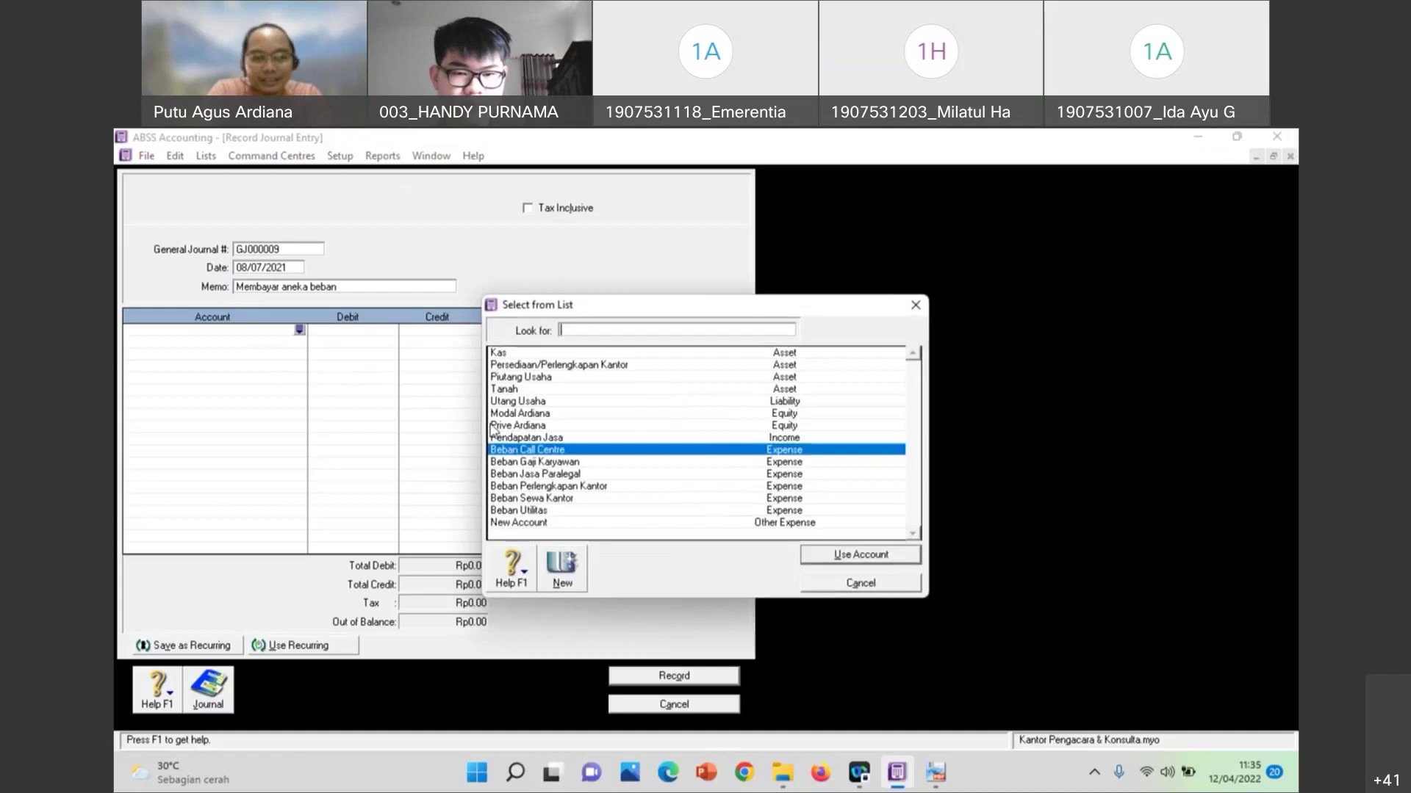
left_click(538, 463)
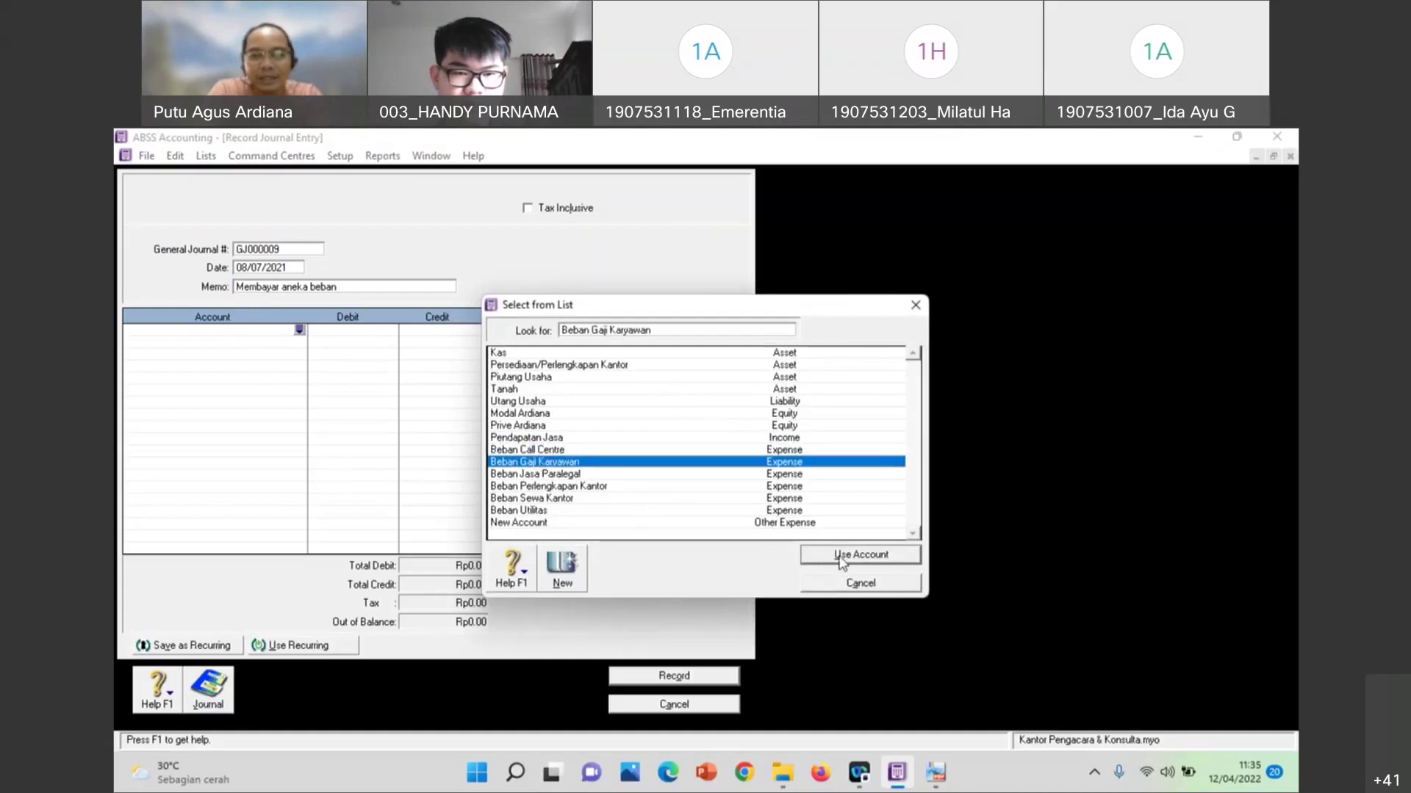
left_click(840, 557)
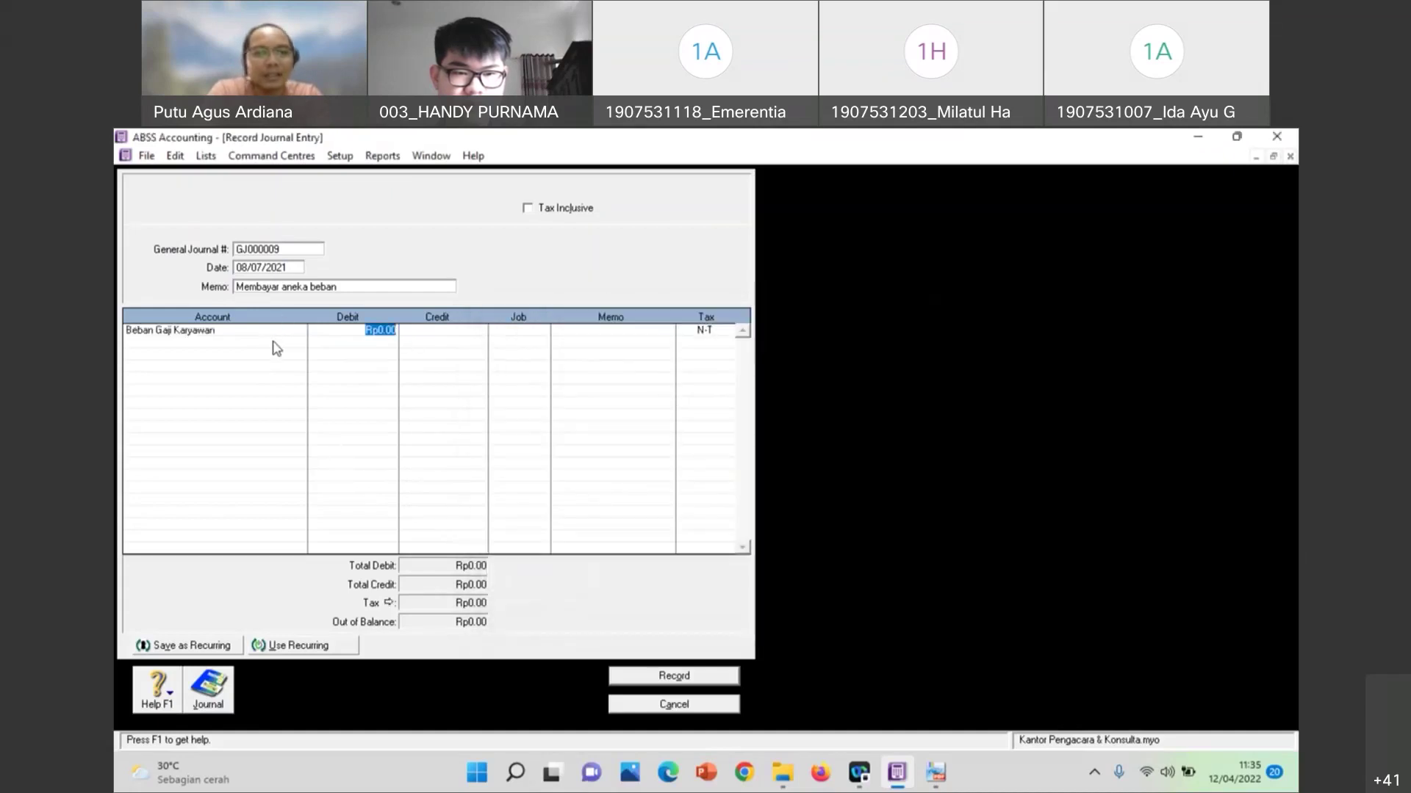
left_click(299, 342)
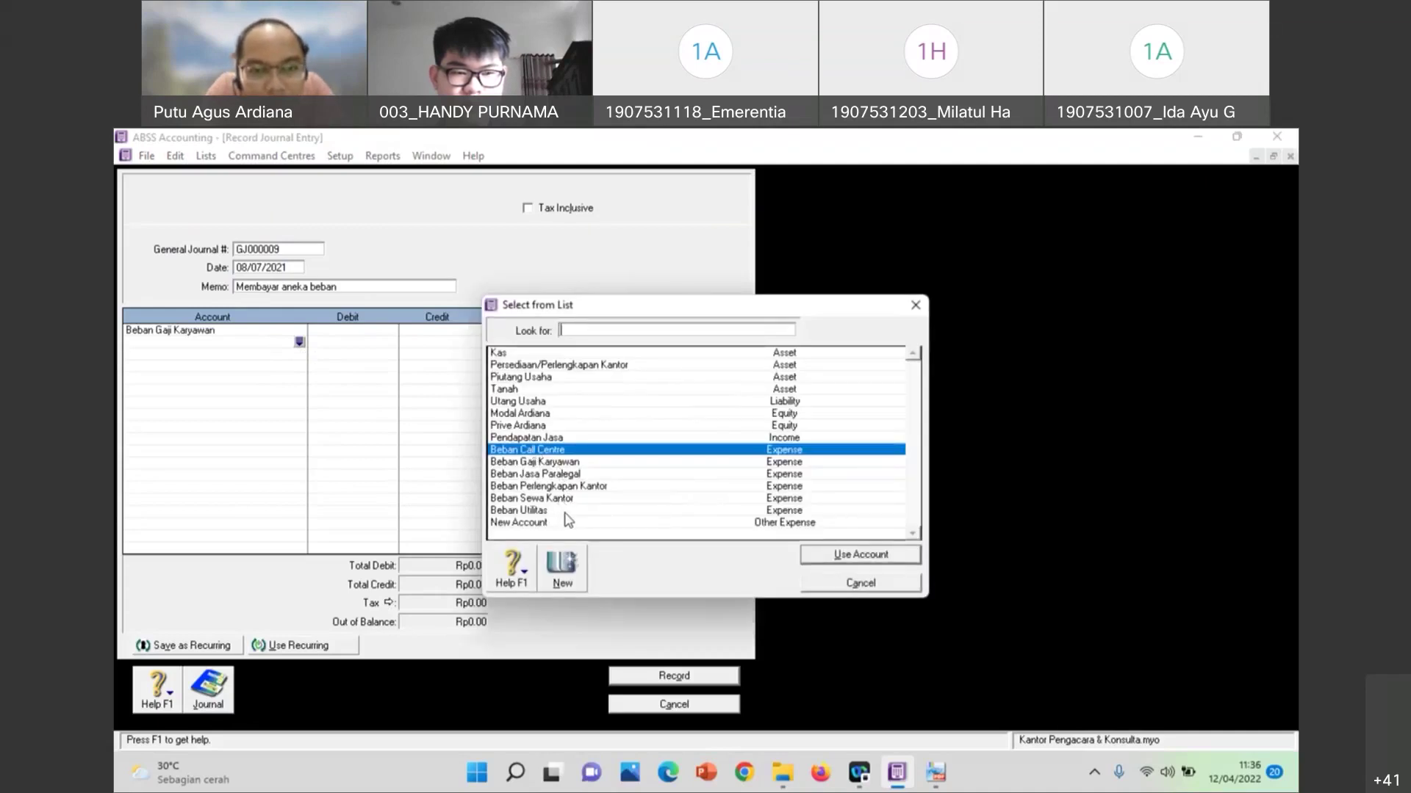
left_click(566, 450)
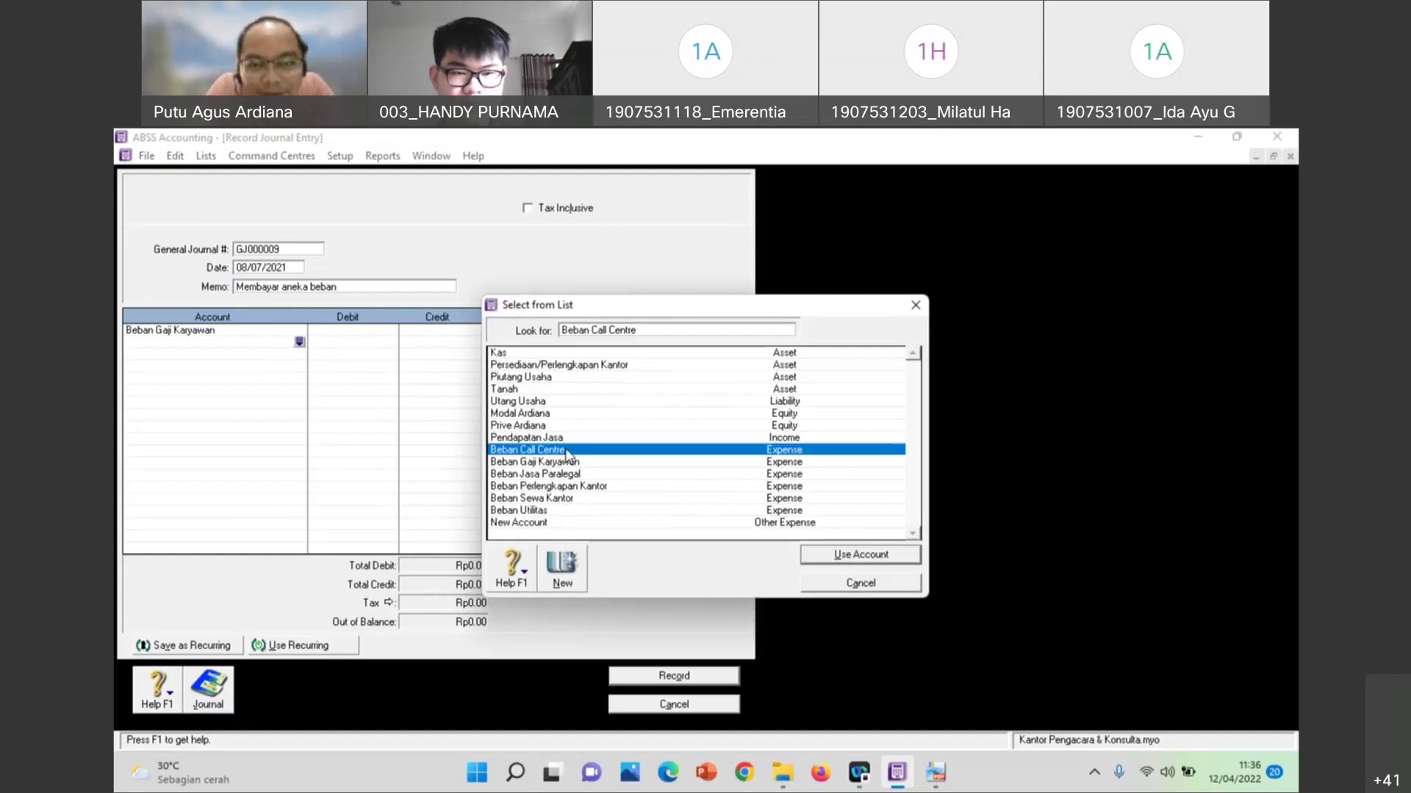
left_click(863, 557)
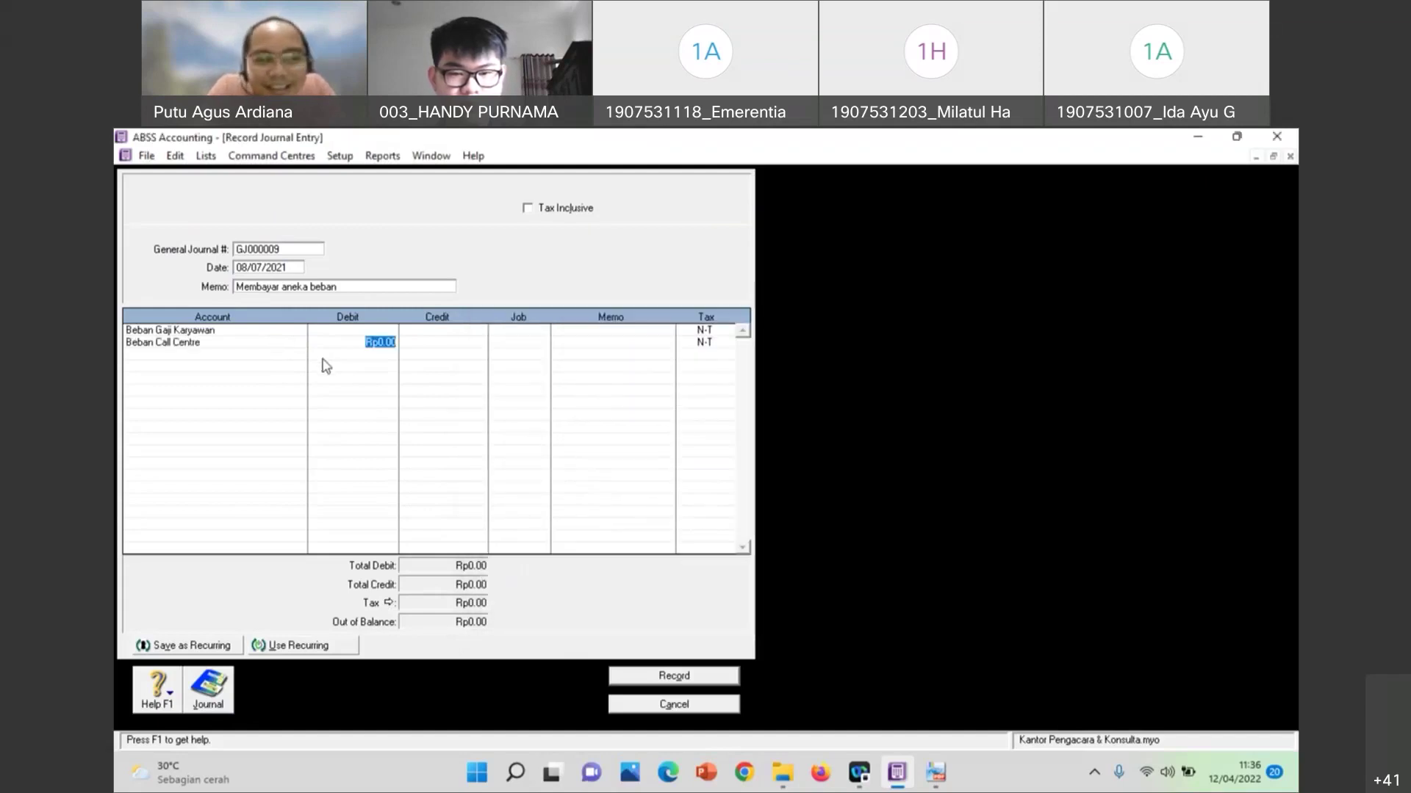
left_click(294, 354)
left_click(299, 355)
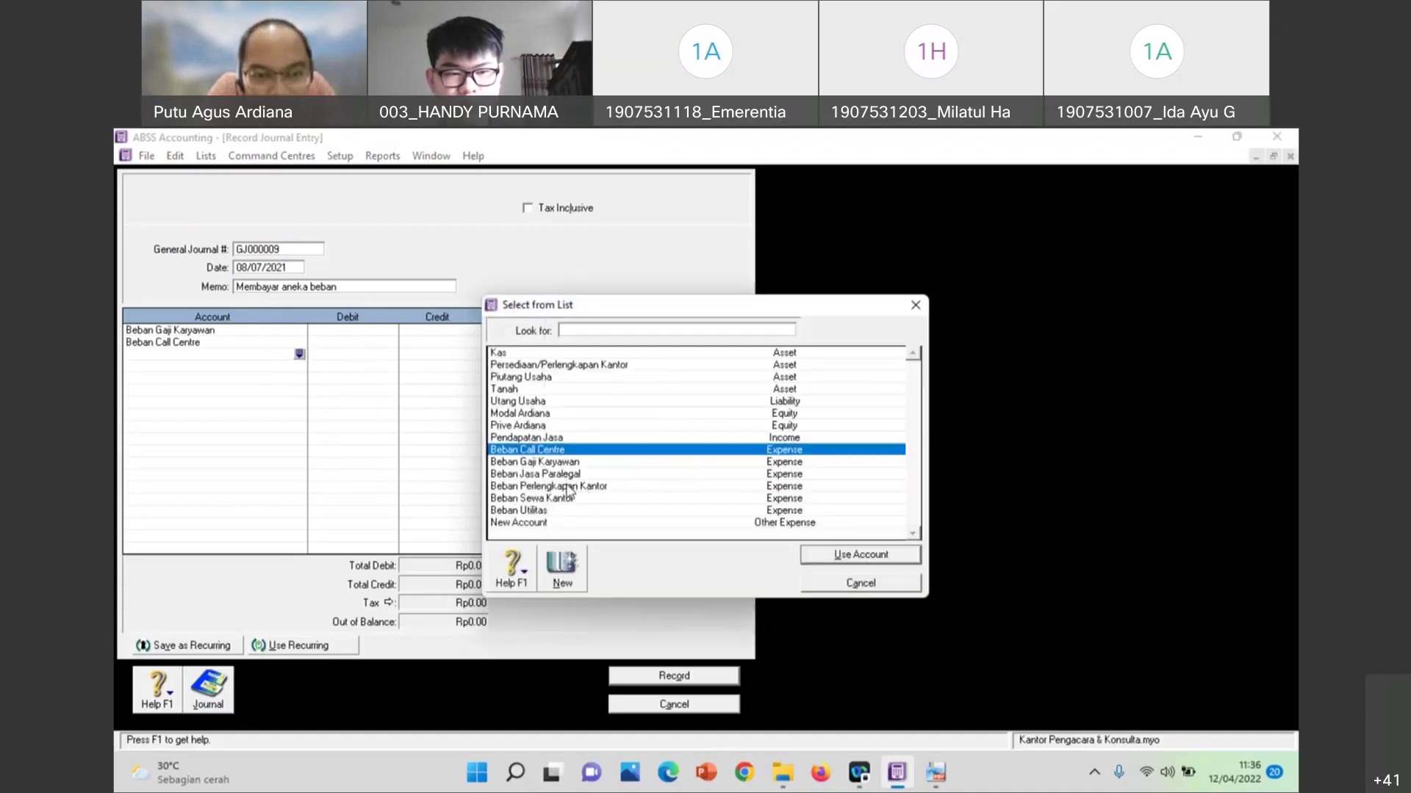
left_click(569, 510)
left_click(853, 556)
left_click(283, 377)
left_click(299, 366)
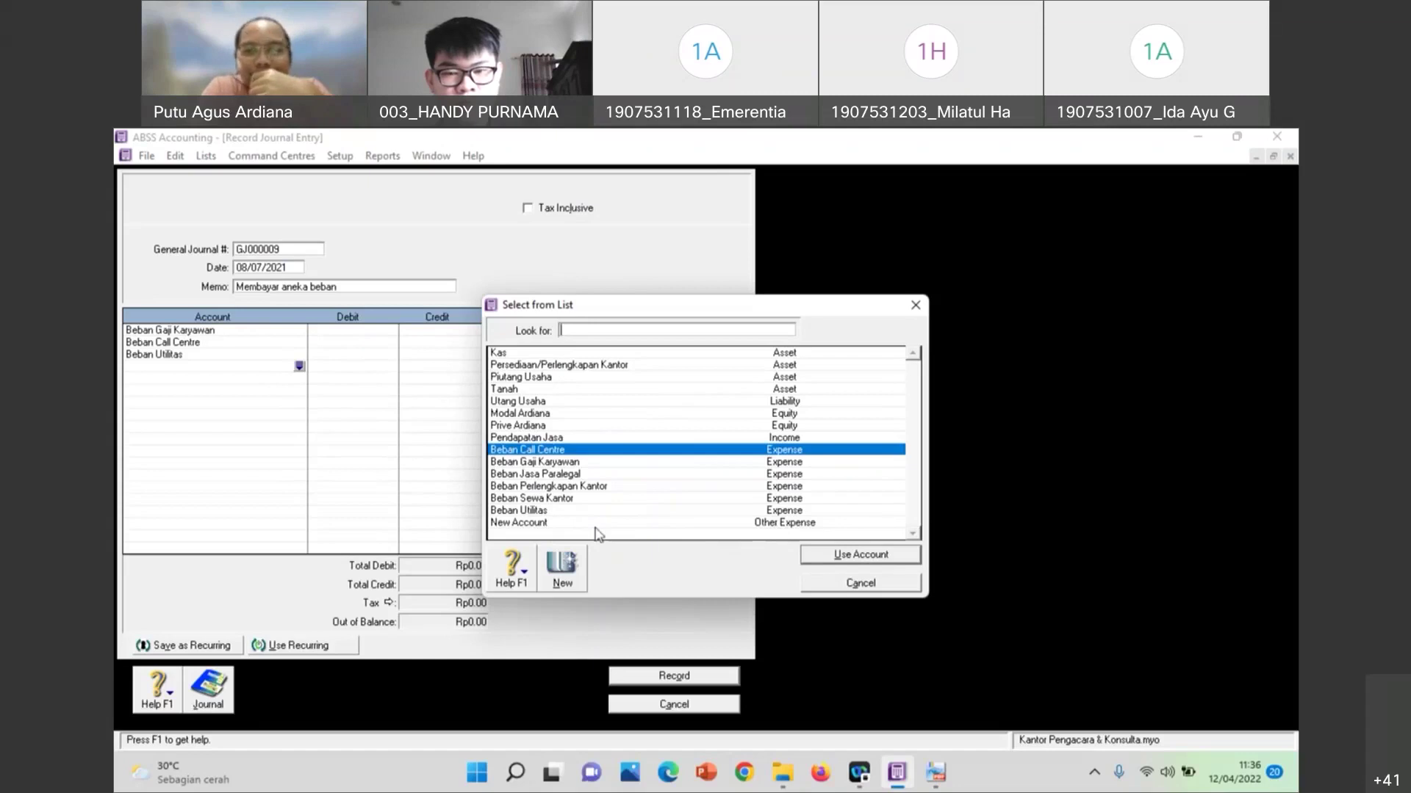
left_click(876, 591)
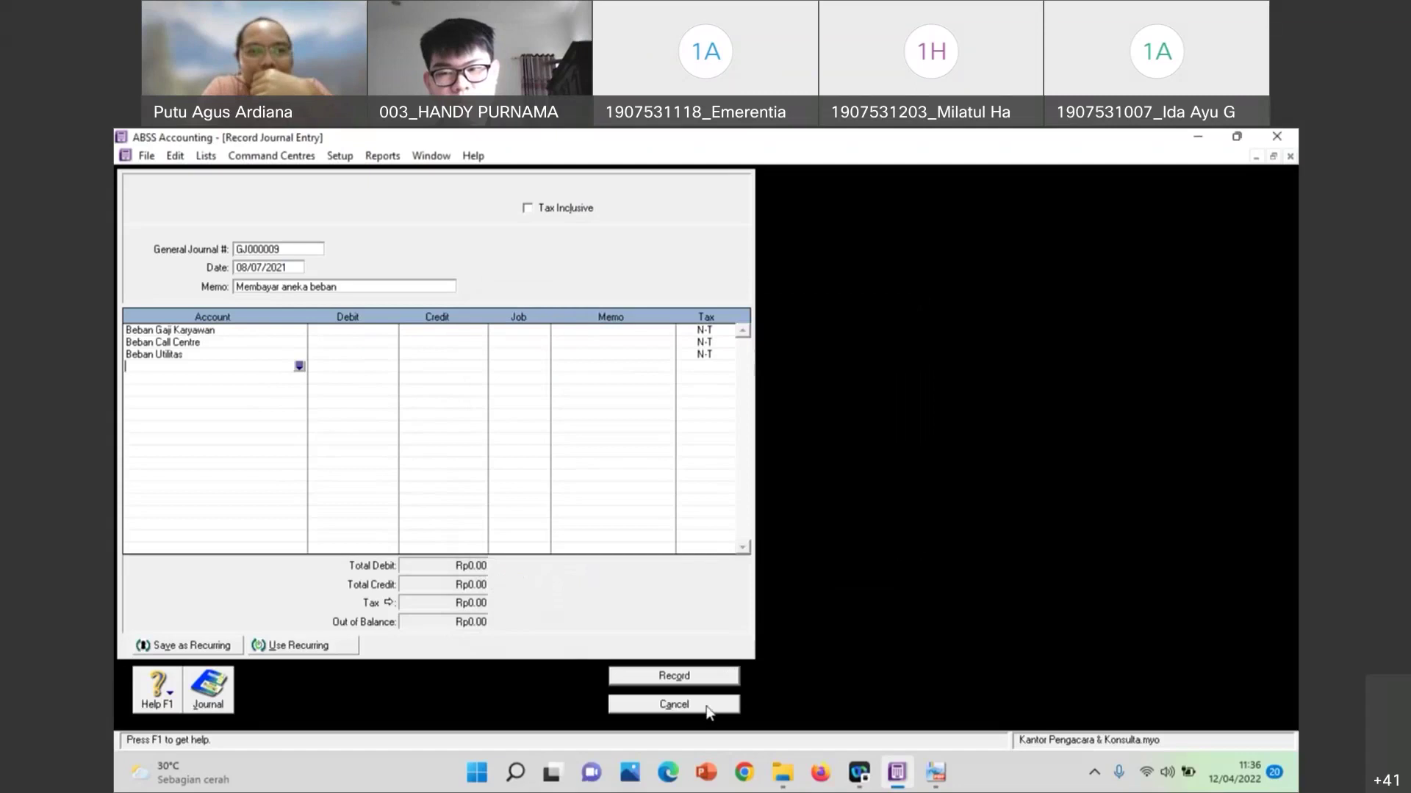
left_click(704, 706)
Rename the other-expense detail account 9-1000 in the Accounts List as "Beban Lain"
left_click(705, 306)
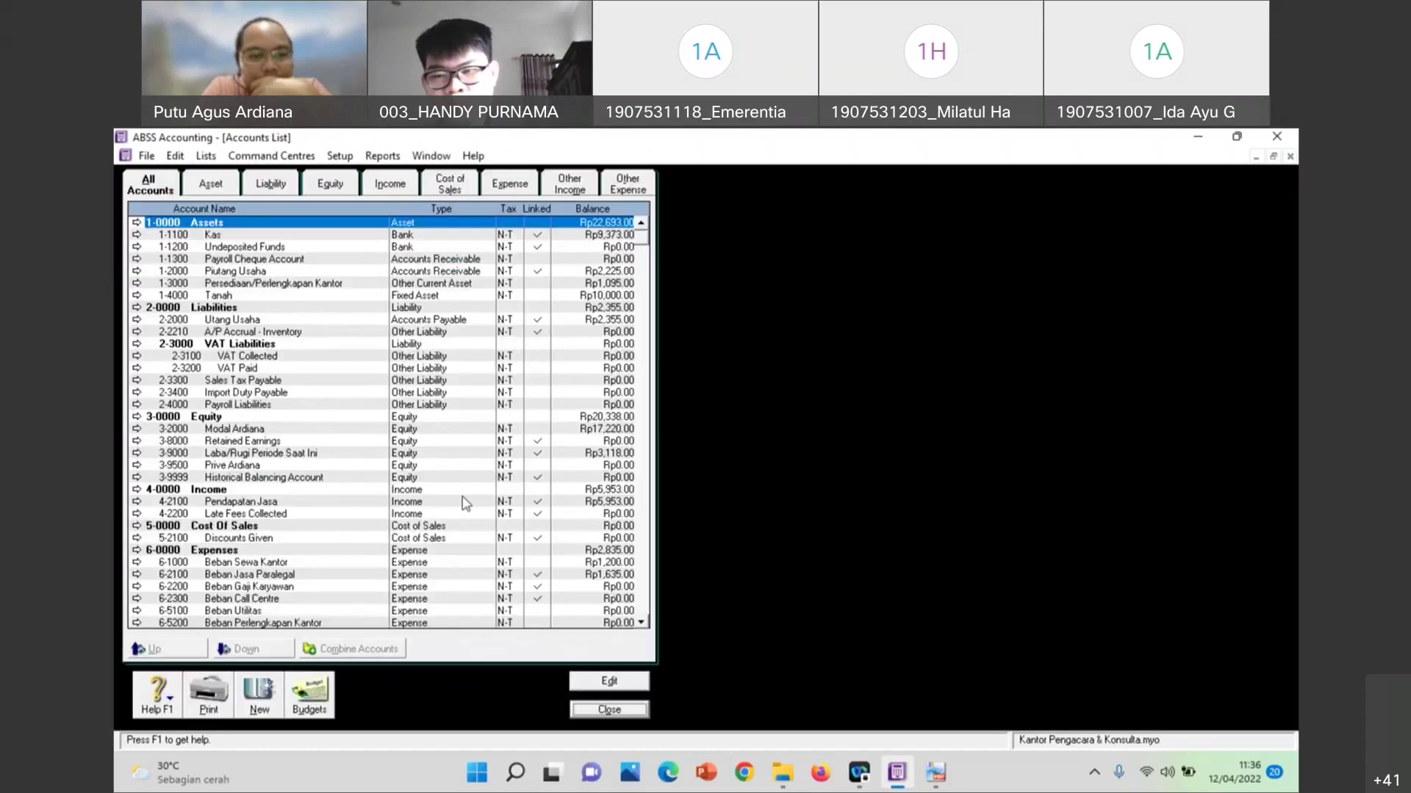
scroll(383, 523, "down", 1)
left_click(338, 623)
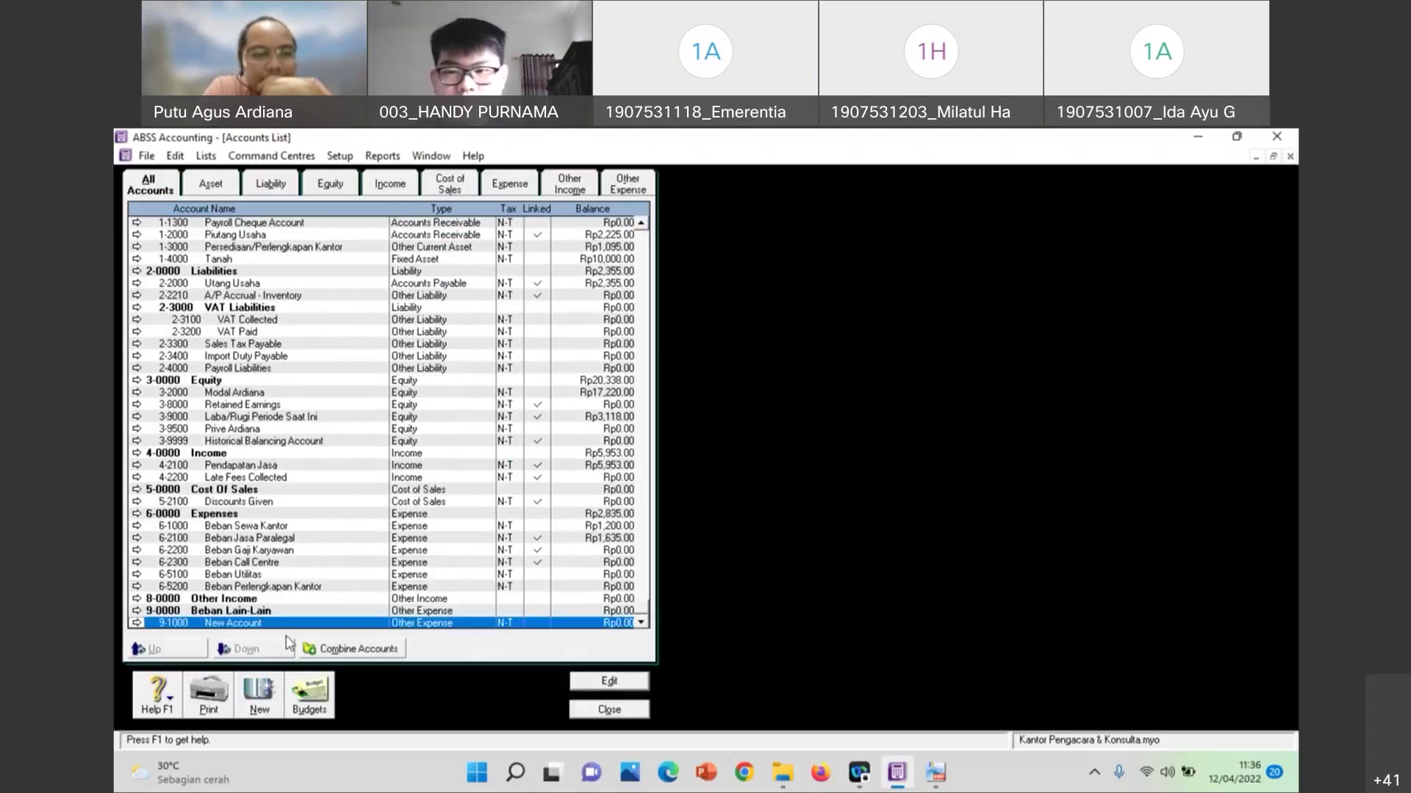
left_click(597, 689)
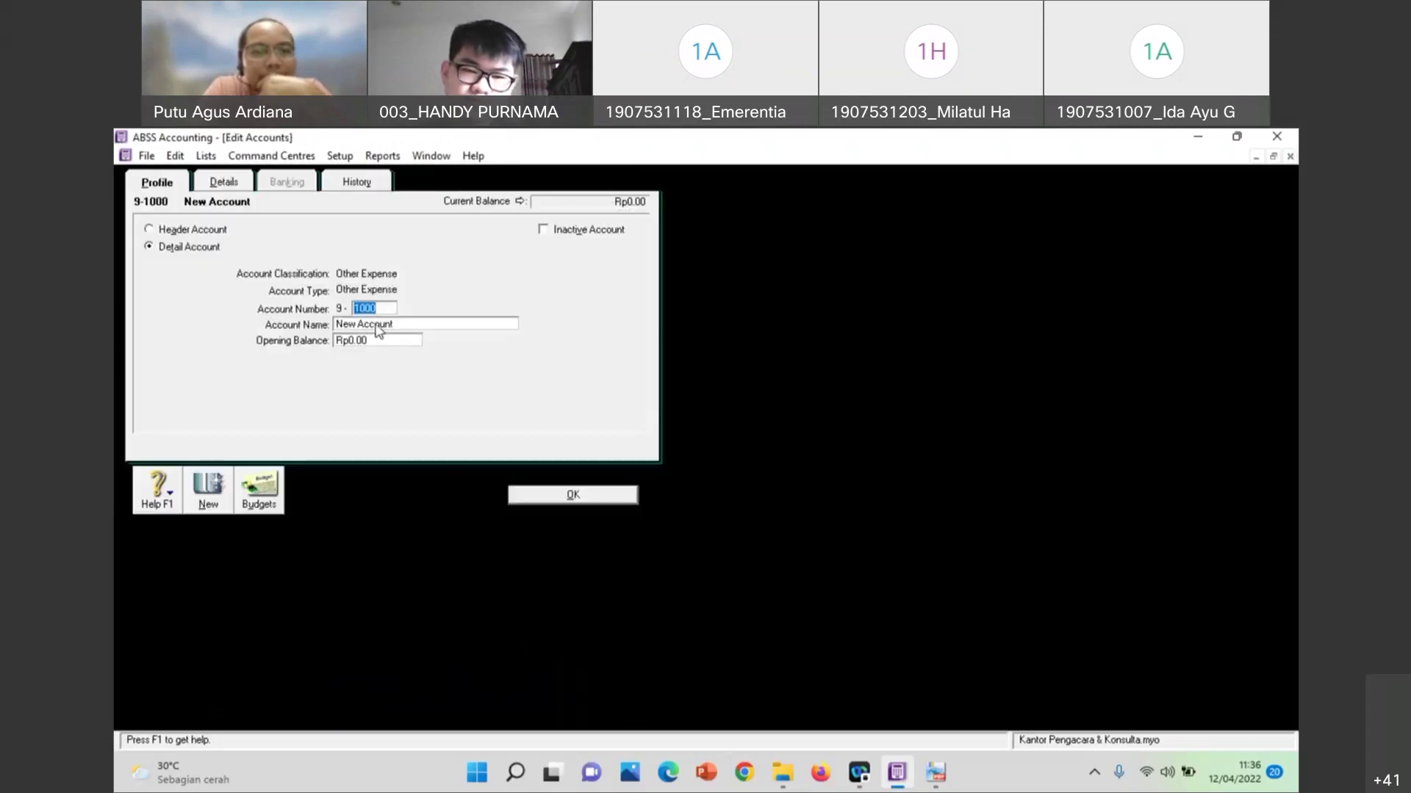
key("Tab")
type("Be")
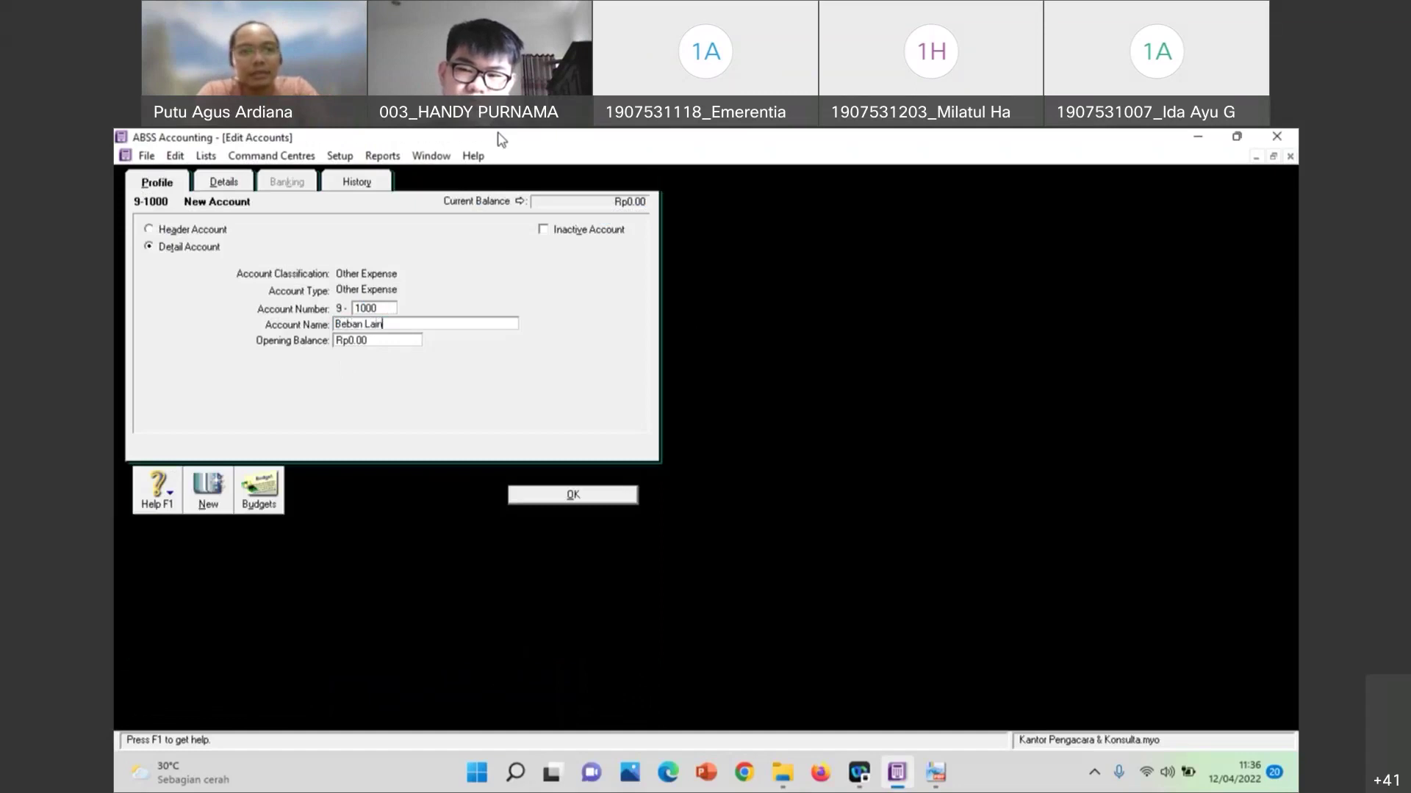
key("Return")
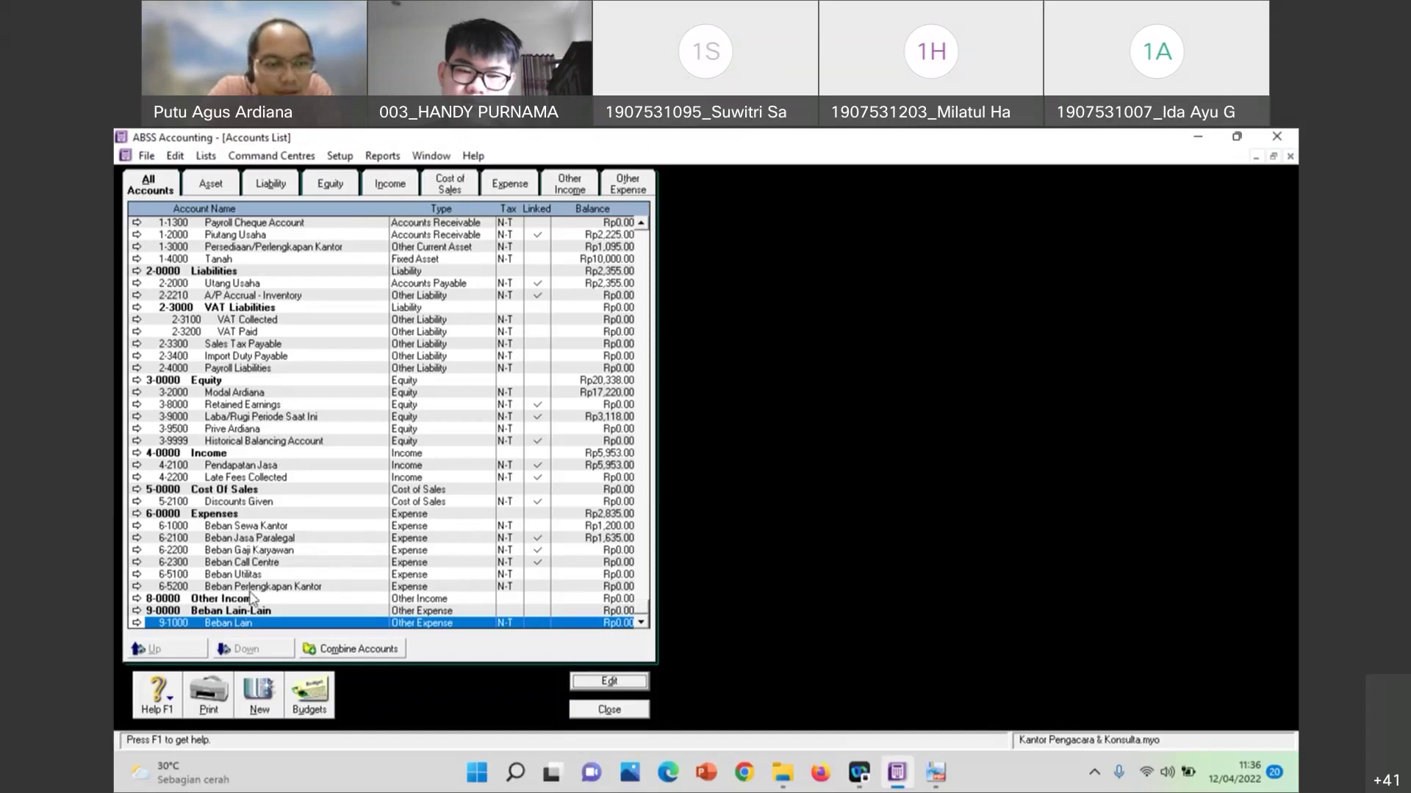
Extend the name of detail account 9-1000 to "Beban Lain-Lain" and save it
left_click(213, 612)
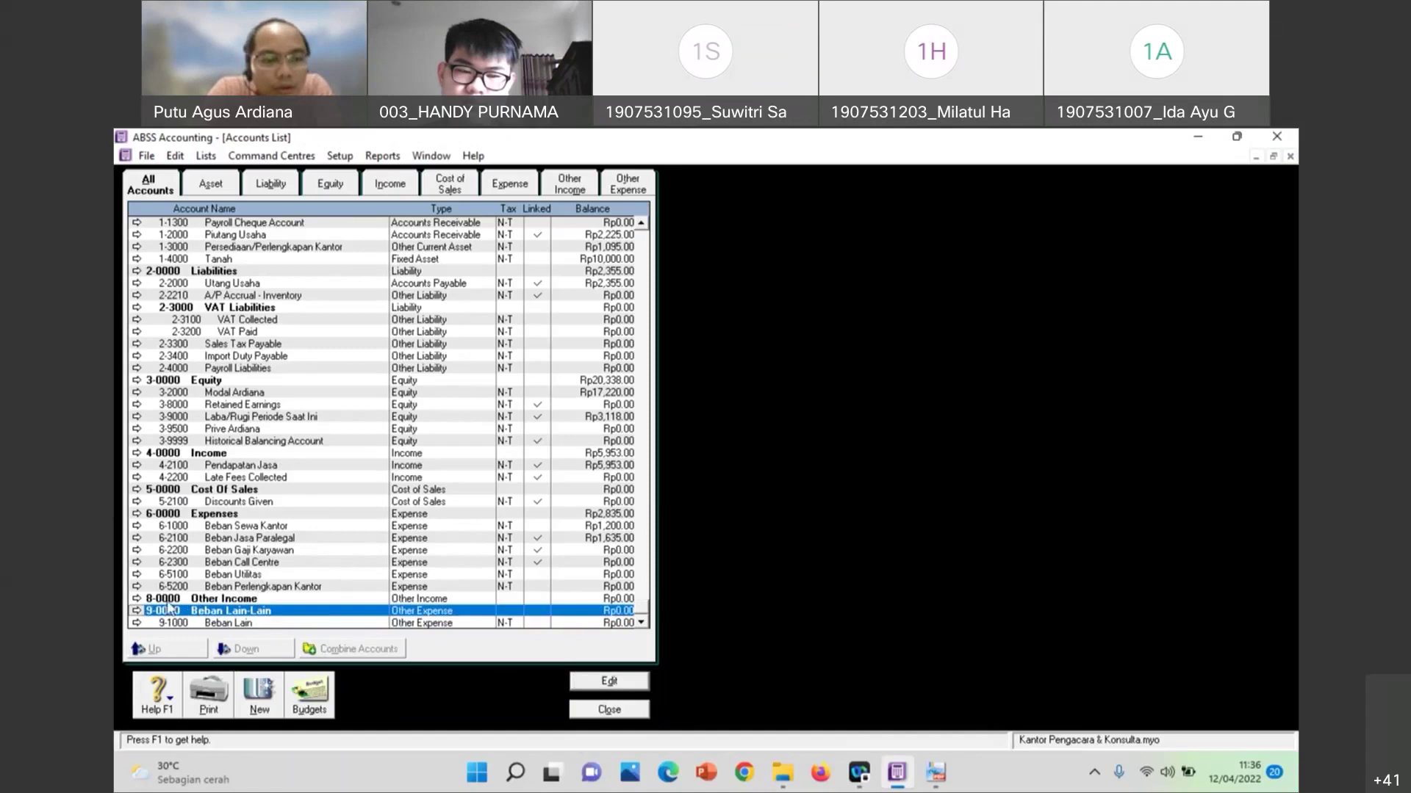
left_click(222, 624)
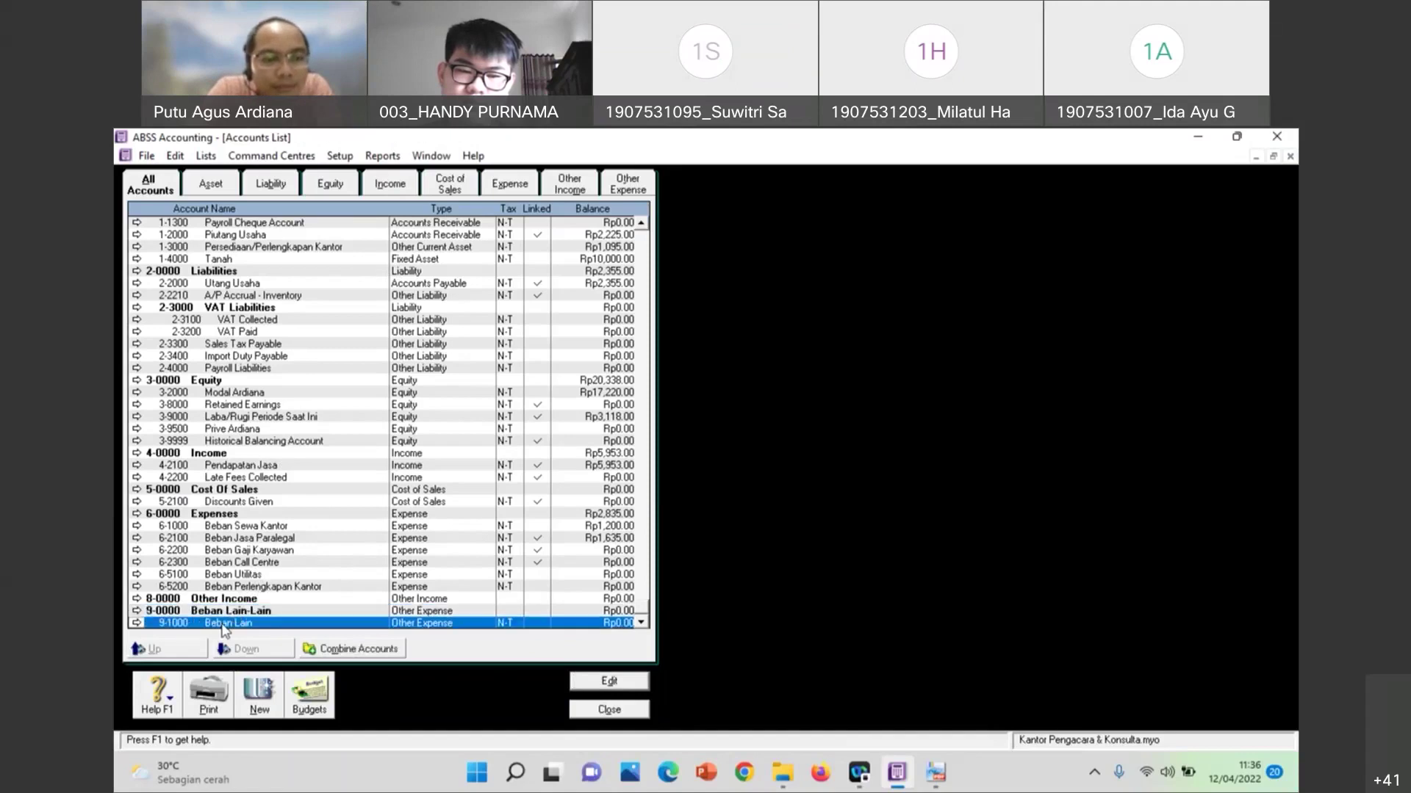
left_click(596, 683)
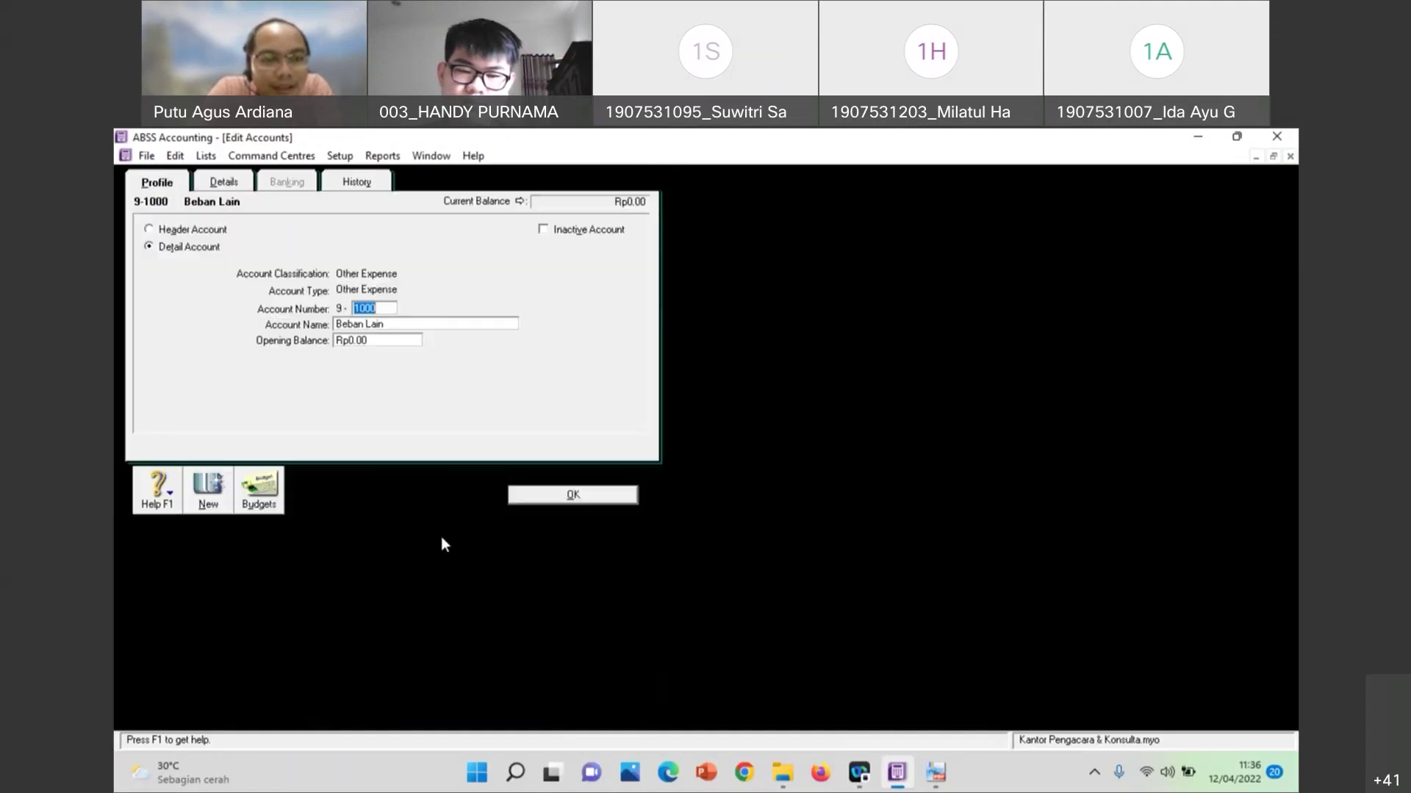
left_click(402, 323)
left_click(402, 323)
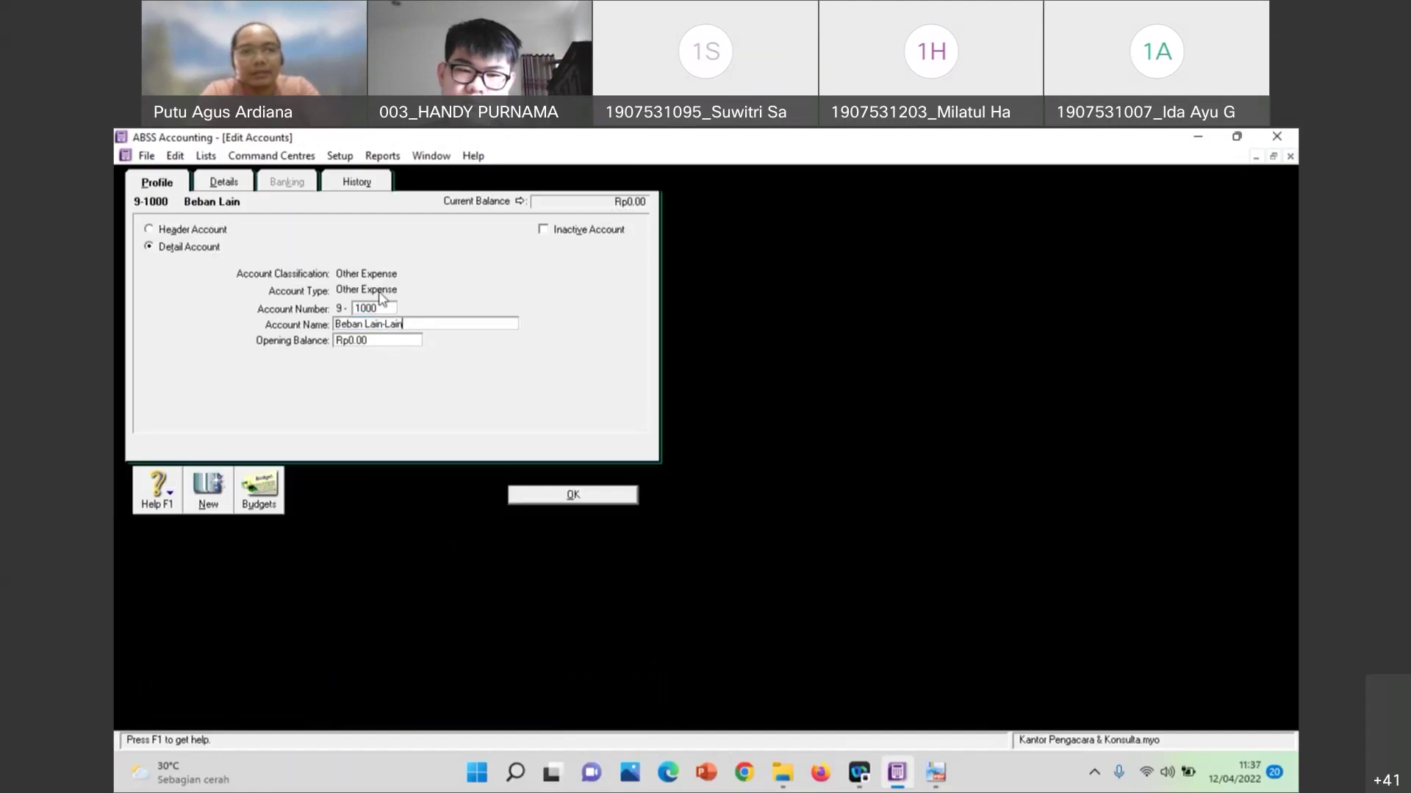
left_click(546, 496)
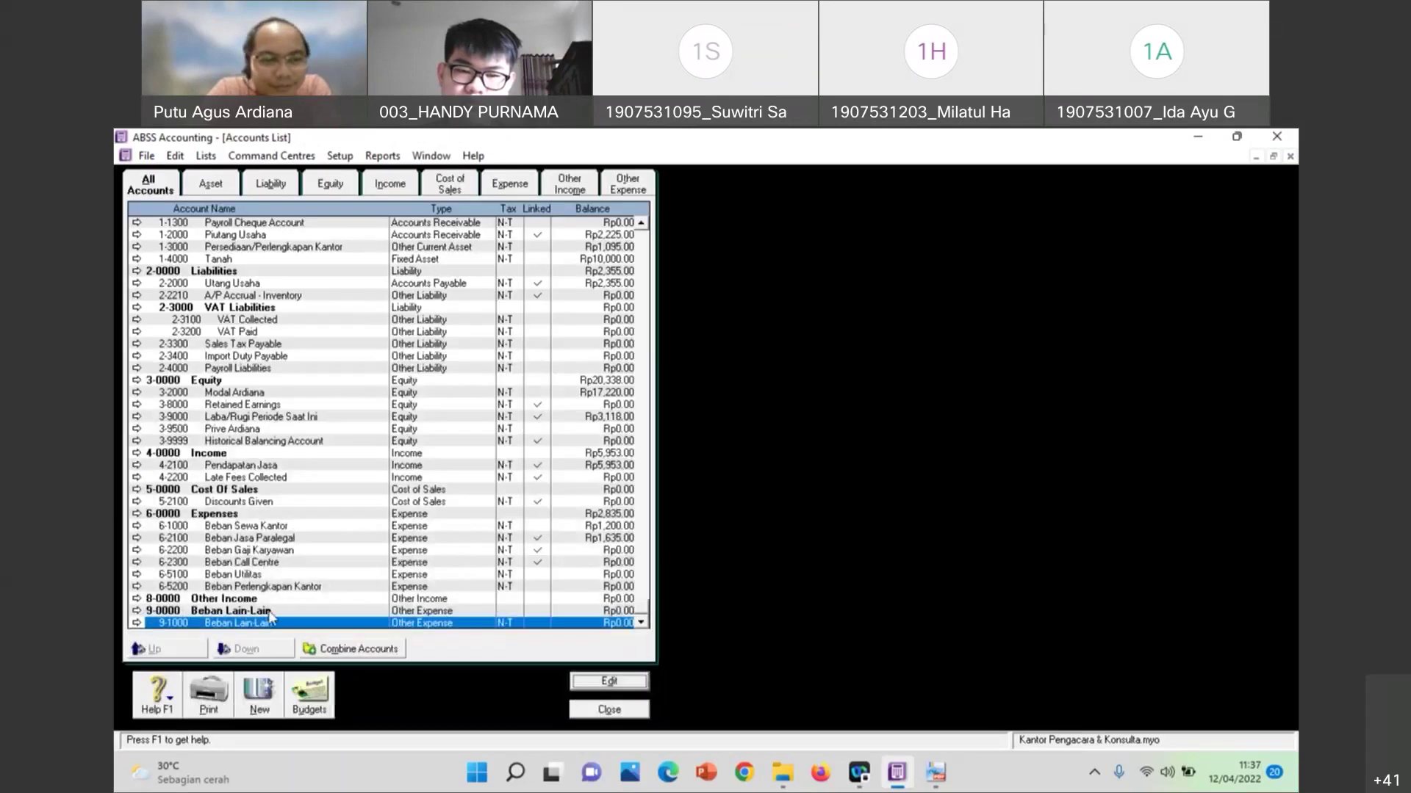
Rename the header account 9-0000 as "Other Expenses" and save it
left_click(231, 612)
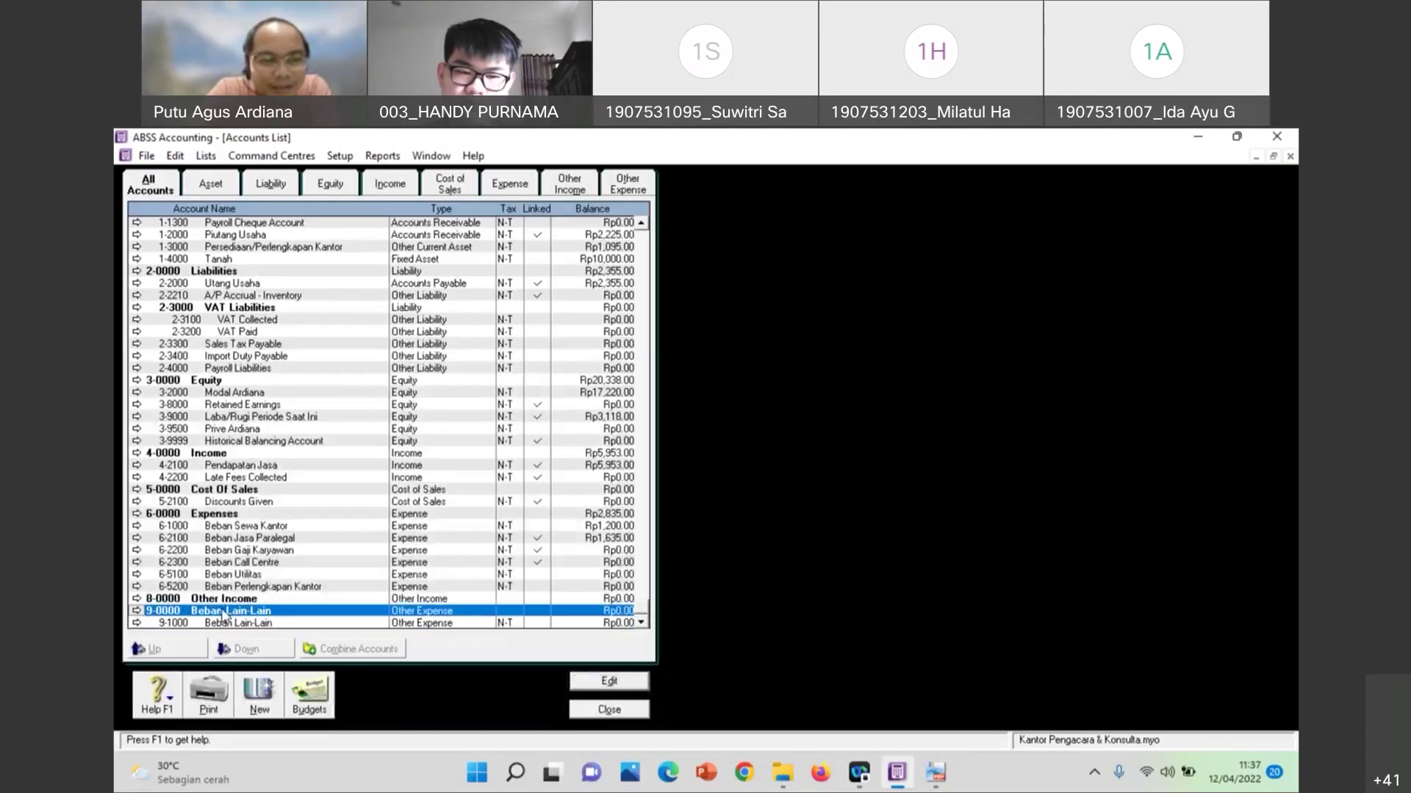
left_click(572, 689)
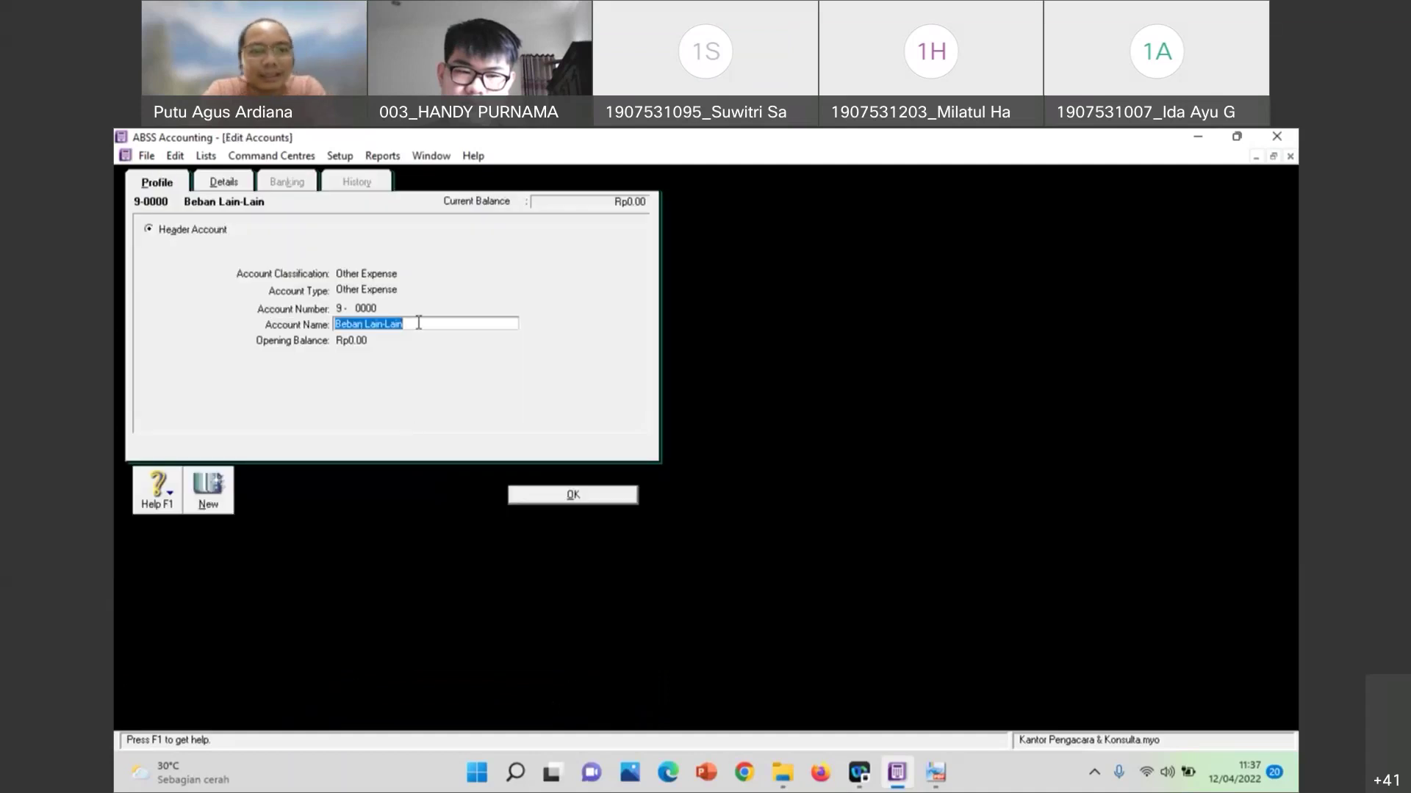
type("Other")
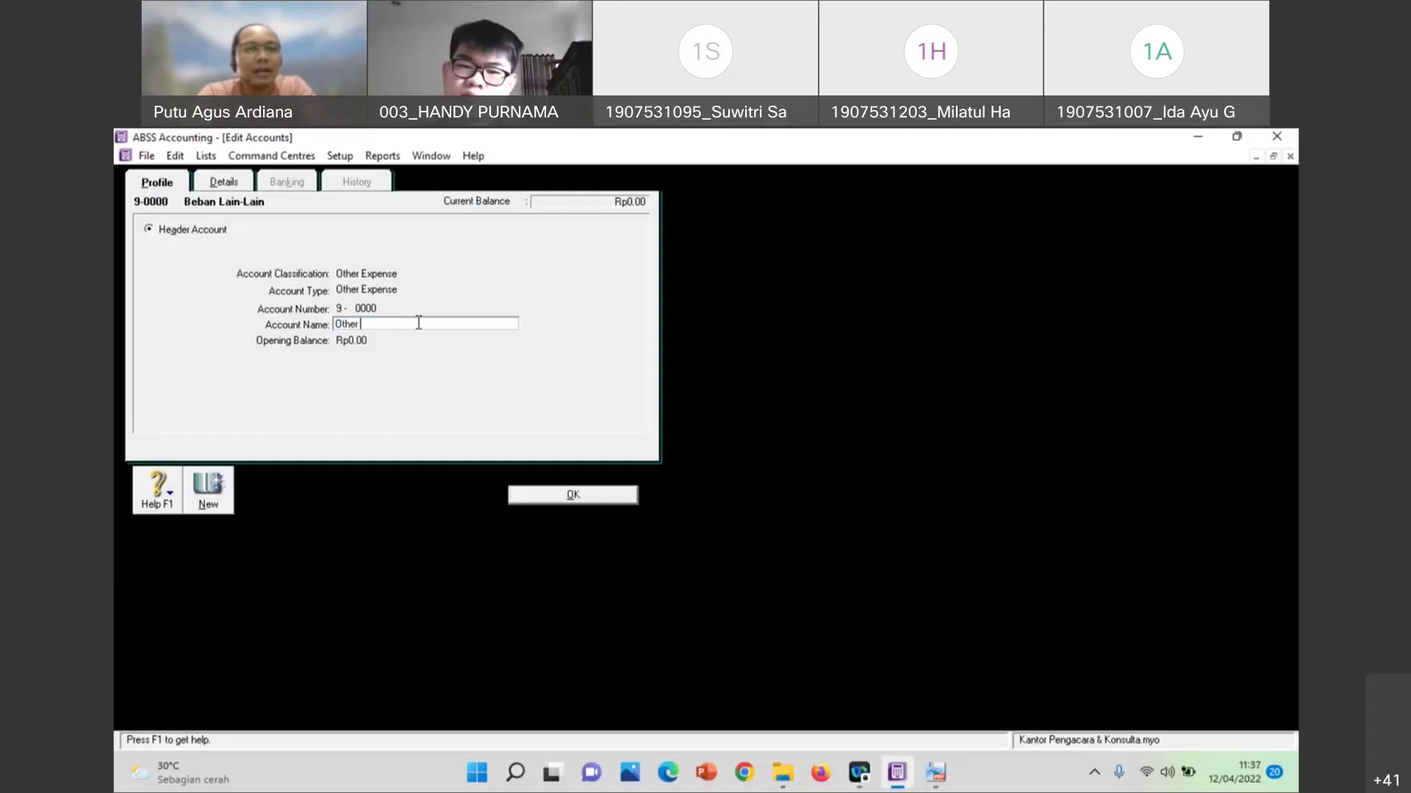
type(" Expenses")
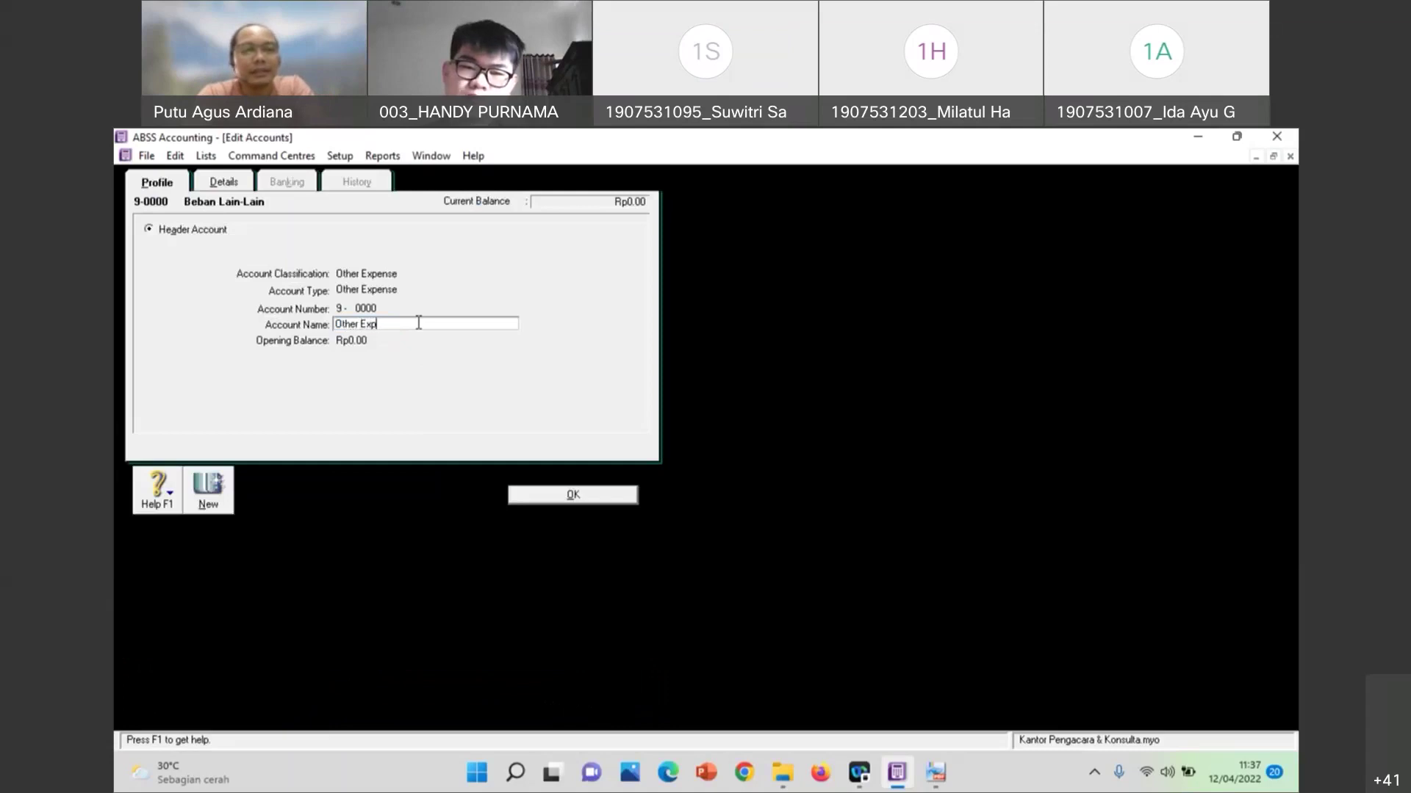
left_click(563, 502)
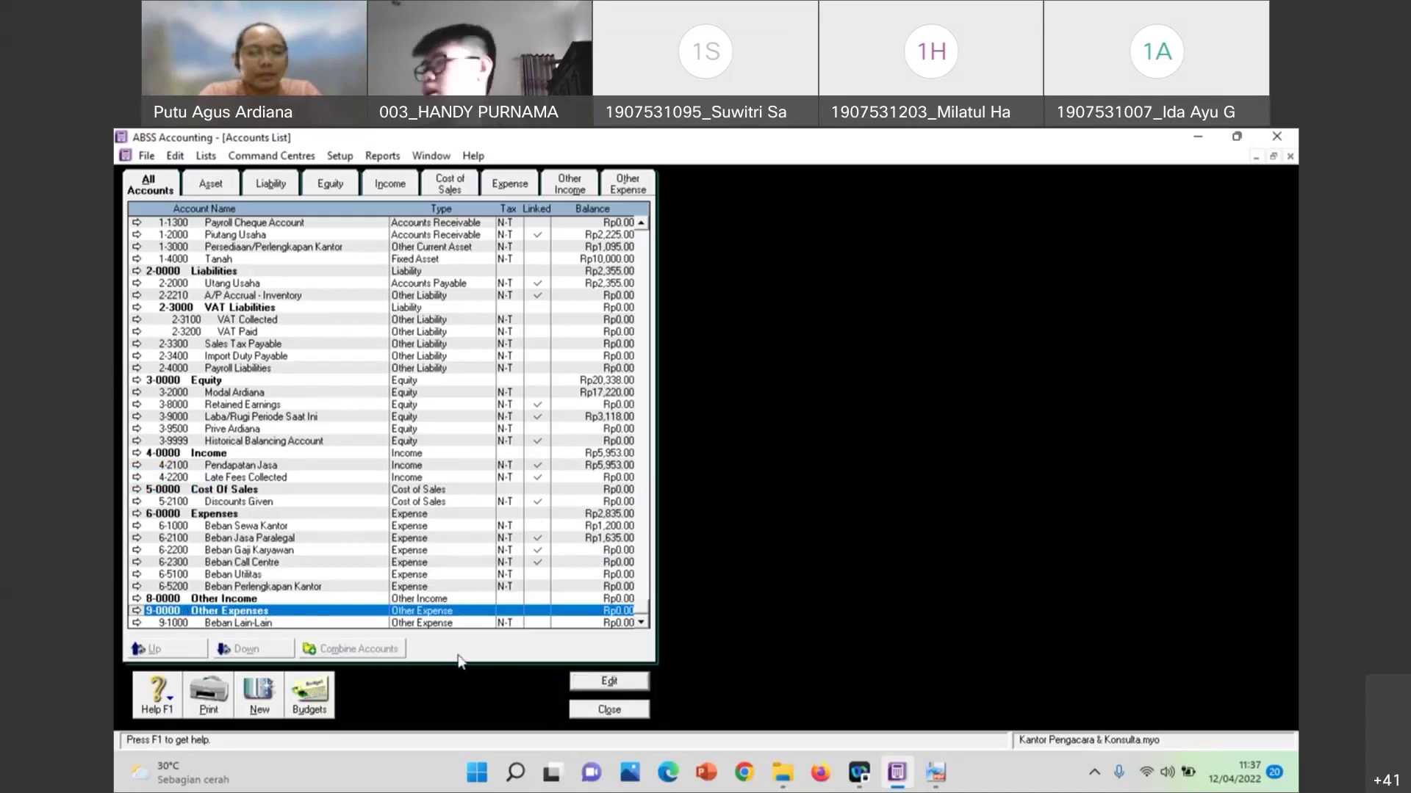
Correct the name of header account 9-0000 to "Other Expense" and close the Accounts List
left_click(609, 681)
left_click(426, 323)
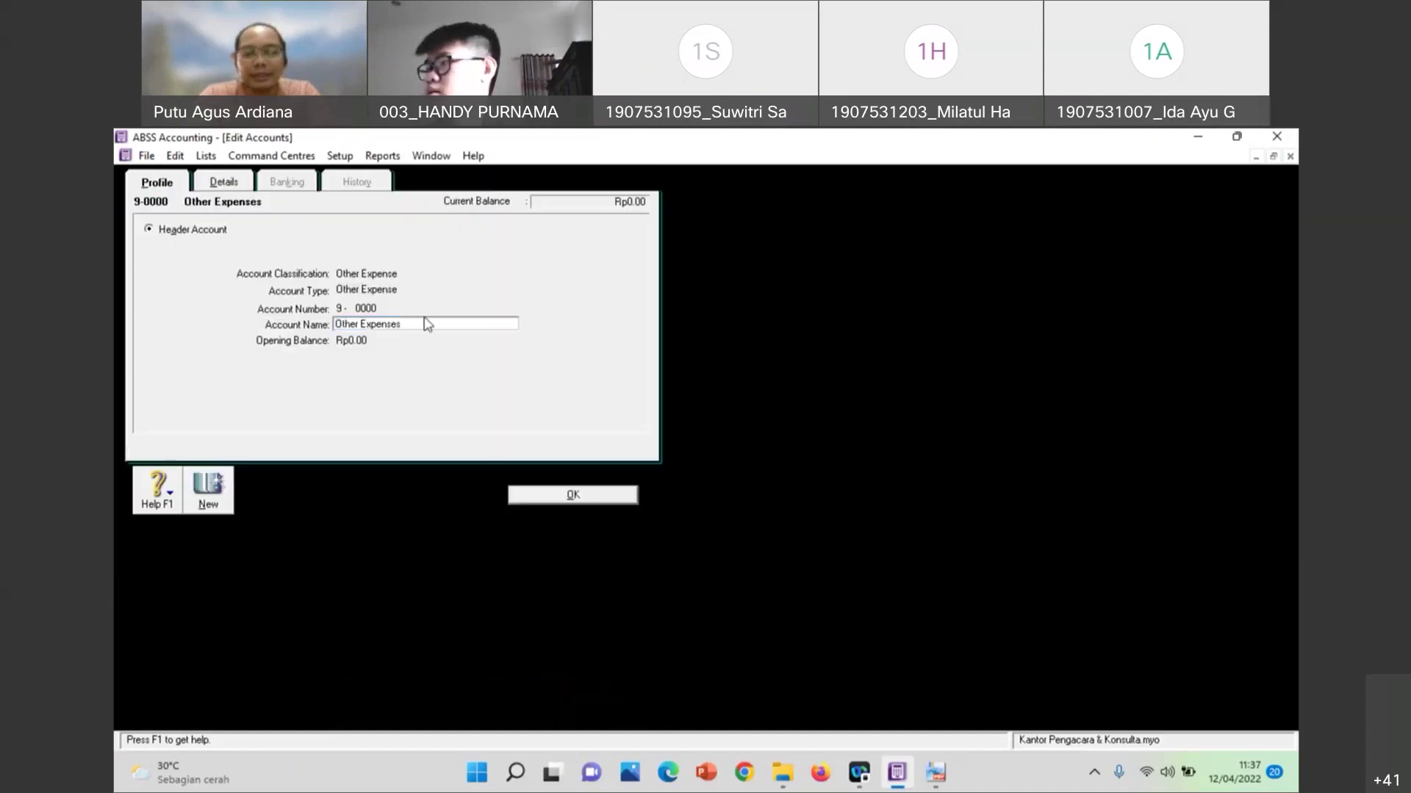
left_click(617, 495)
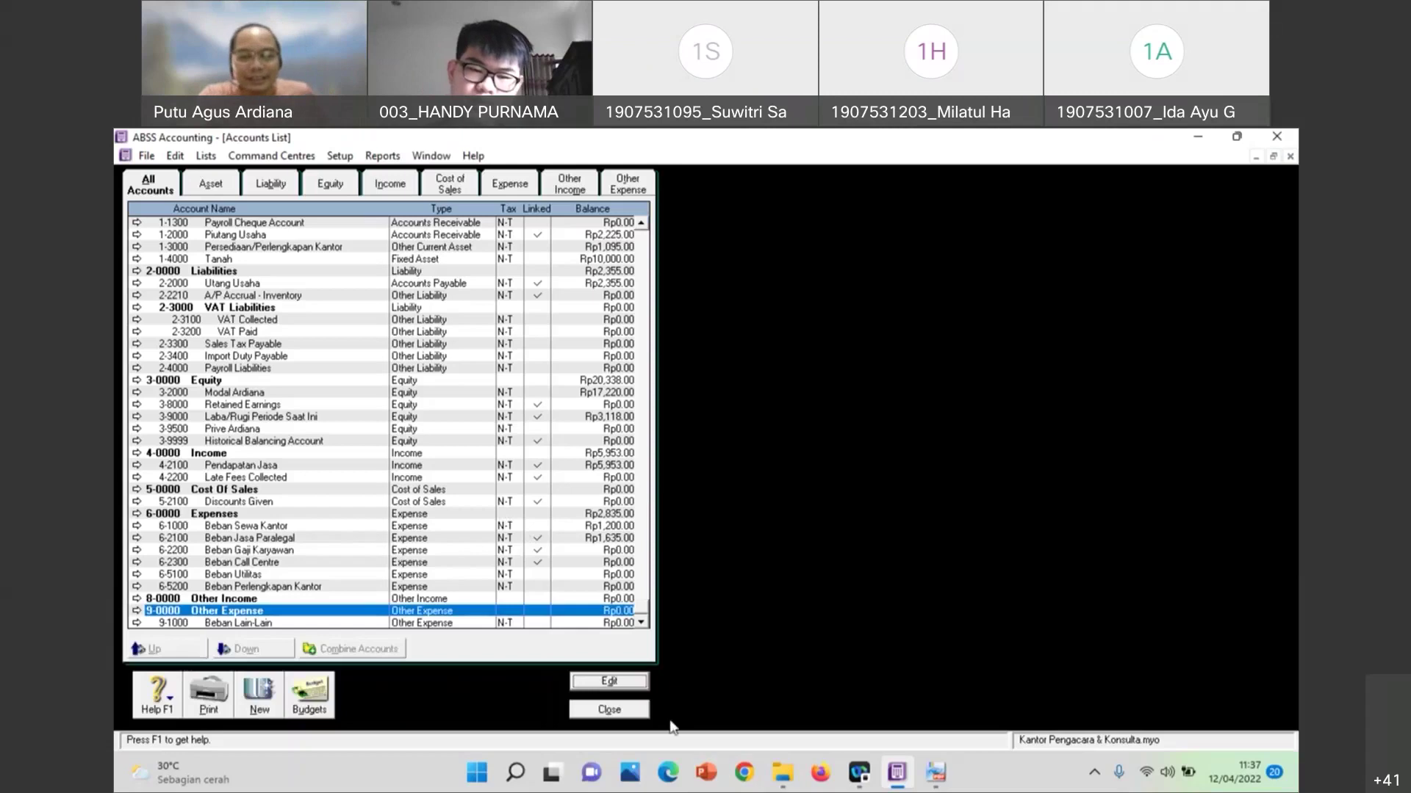
left_click(609, 710)
Start a journal entry dated 09/07/2021 with the memo "Membayar aneka beban", consulting transaction i in the PDF question sheet
left_click(718, 375)
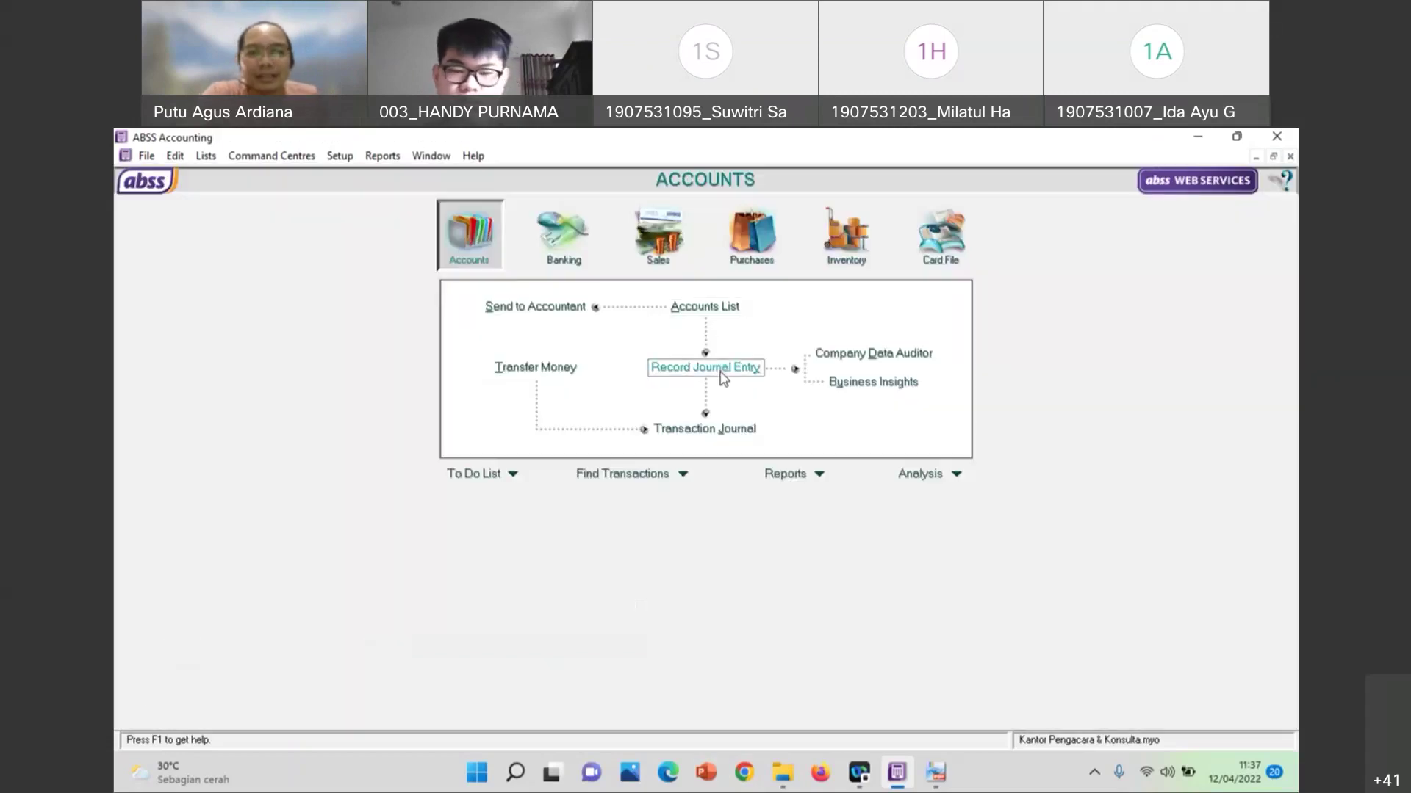
left_click(935, 771)
scroll(305, 440, "up", 1)
scroll(306, 439, "down", 2)
scroll(306, 439, "up", 2)
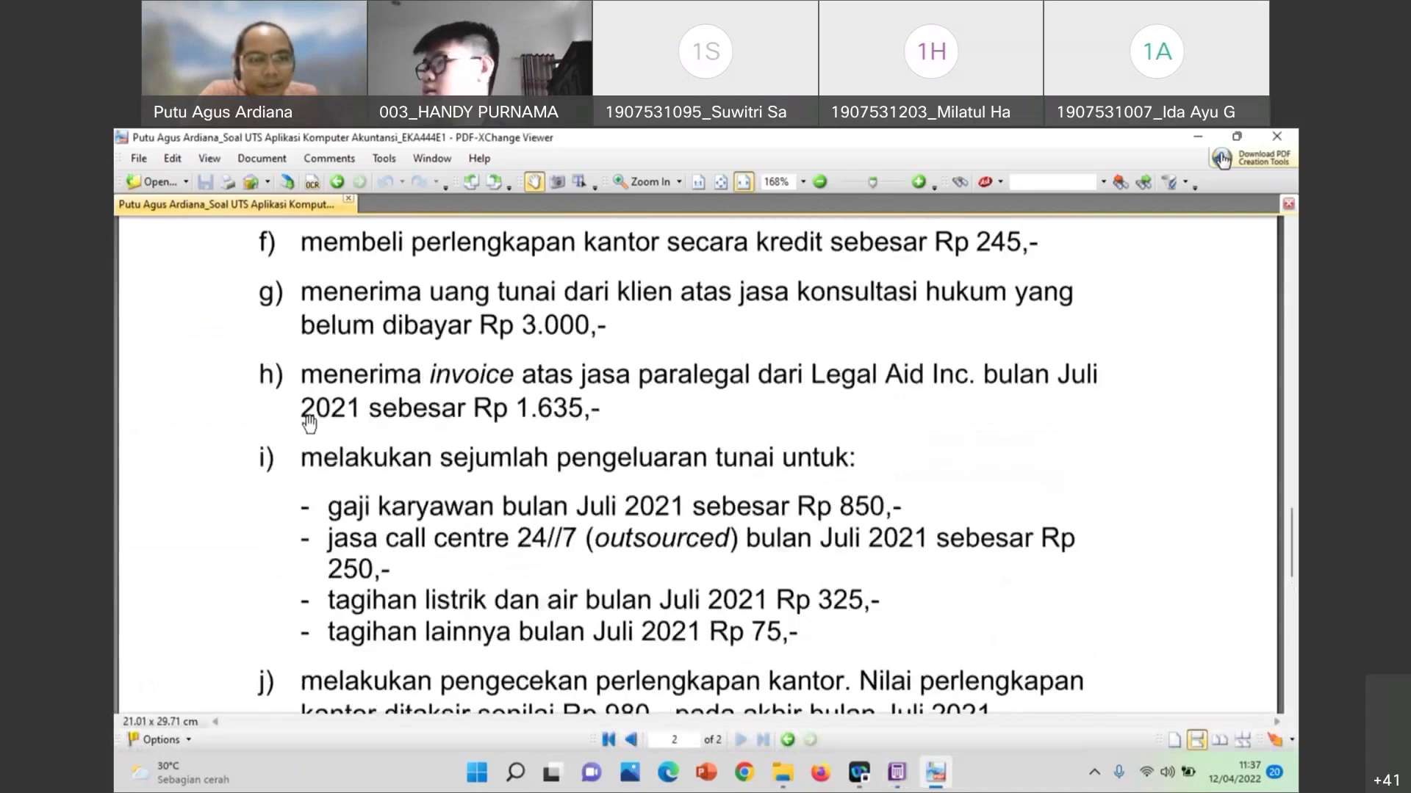
scroll(309, 412, "up", 1)
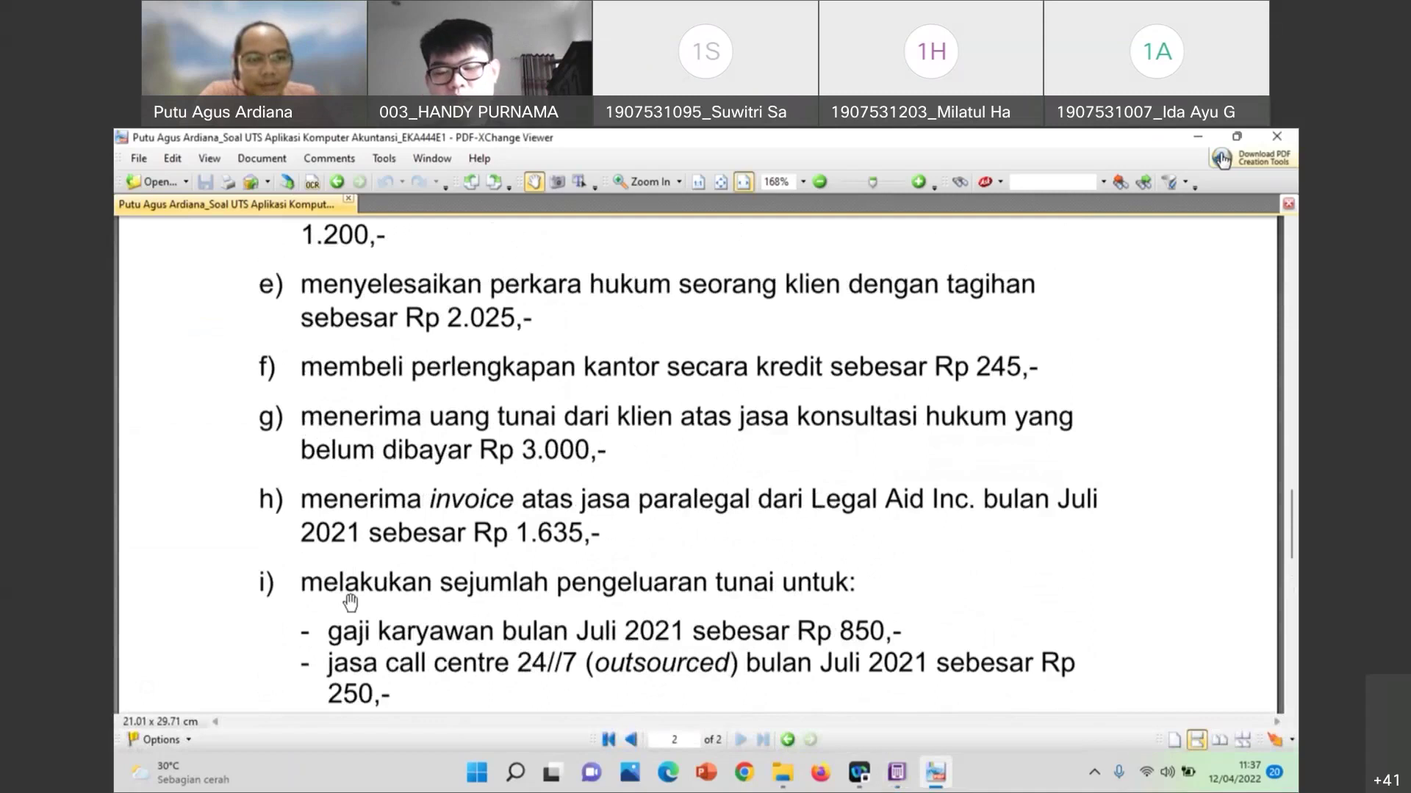
scroll(350, 602, "down", 1)
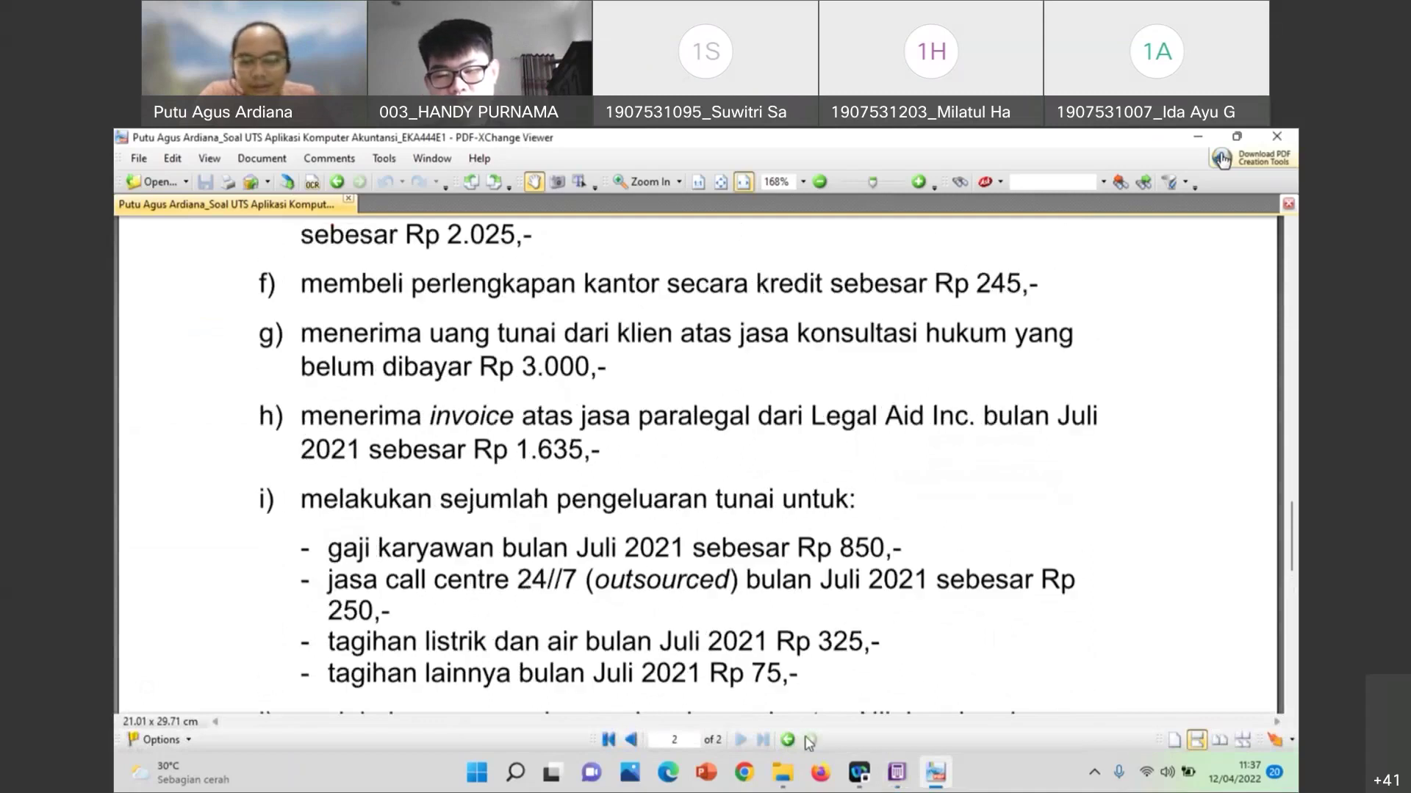
left_click(896, 772)
left_click(245, 268)
key("BackSpace")
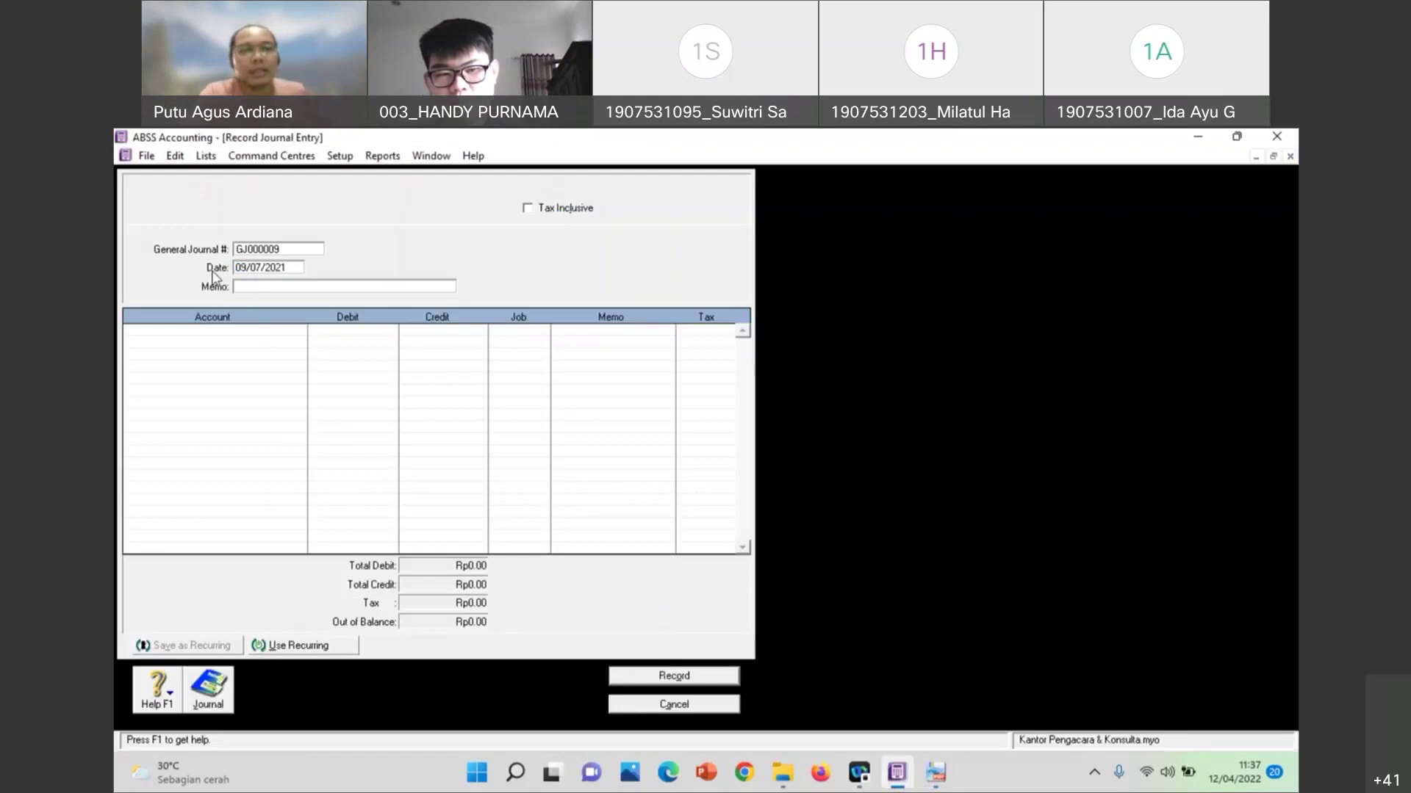
left_click(249, 287)
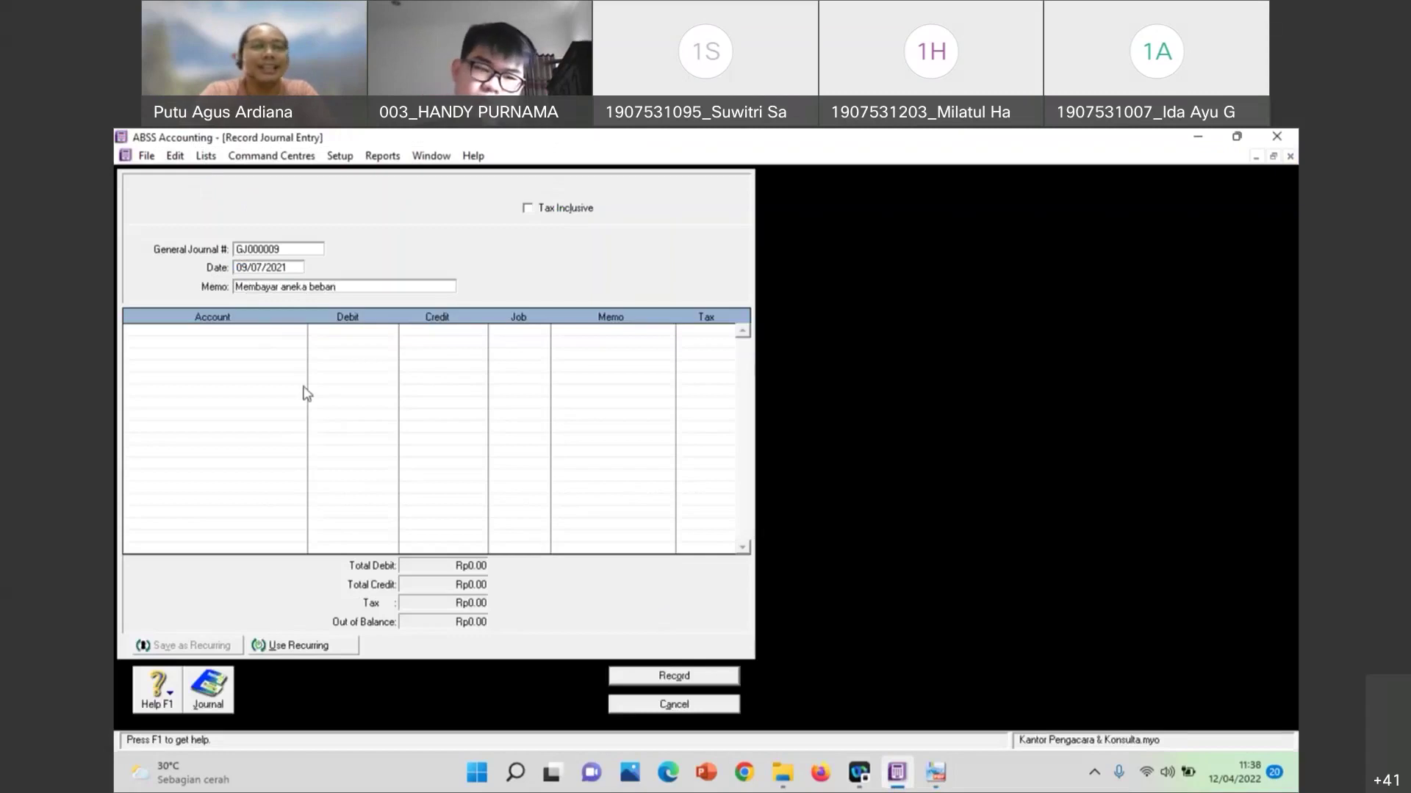
Add the accounts Beban Gaji Karyawan and Beban Call Centre as the first two lines of the journal entry
left_click(277, 329)
left_click(299, 329)
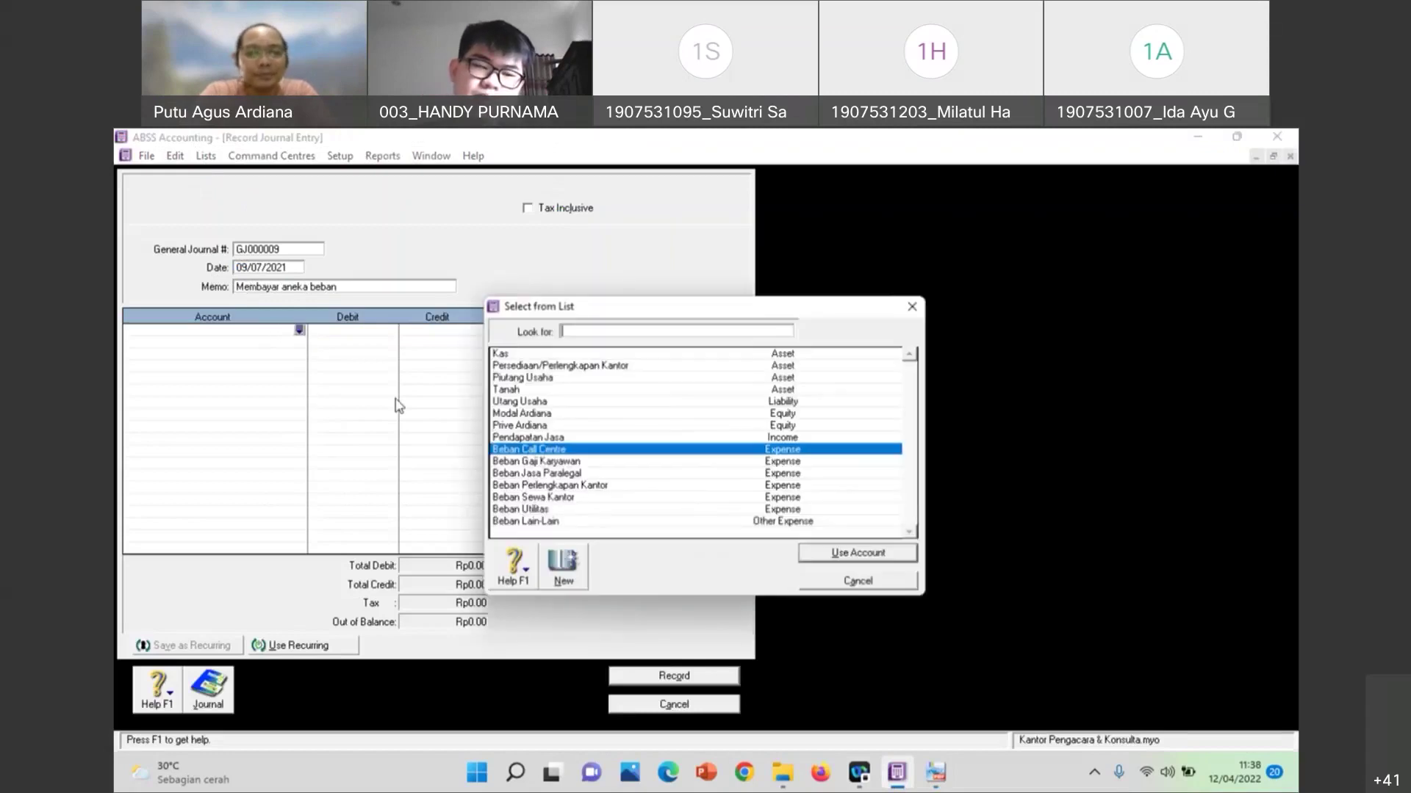
left_click(536, 463)
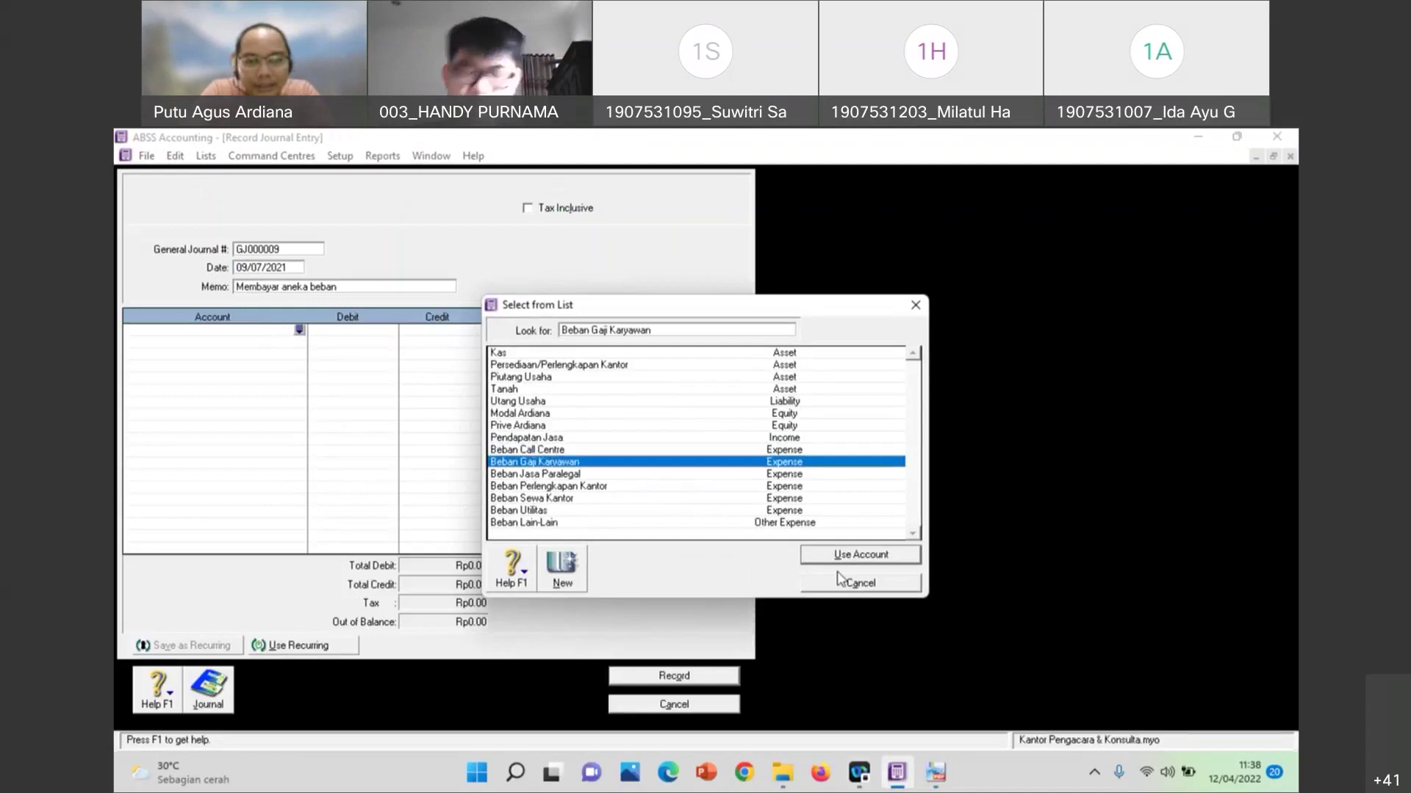
left_click(841, 556)
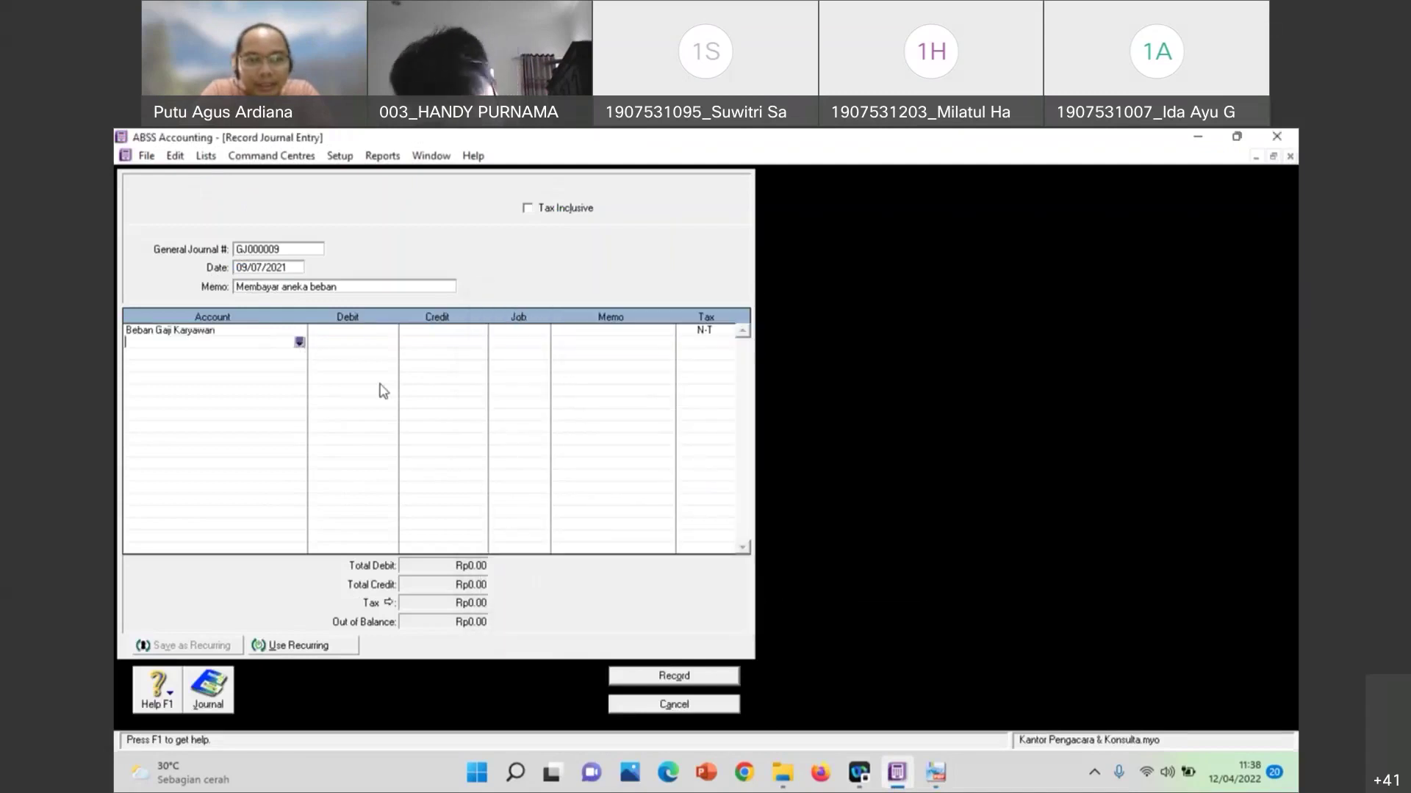
left_click(300, 343)
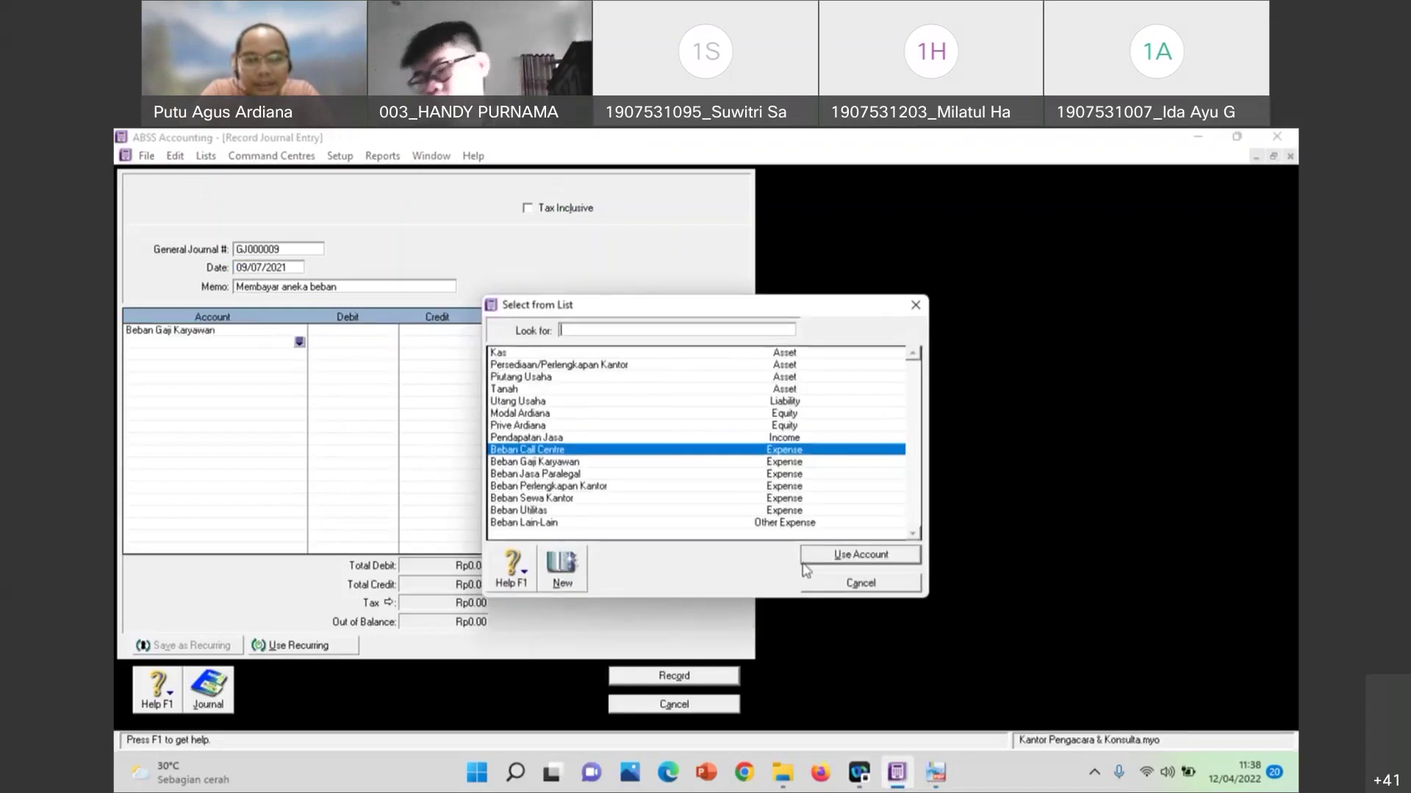
left_click(852, 556)
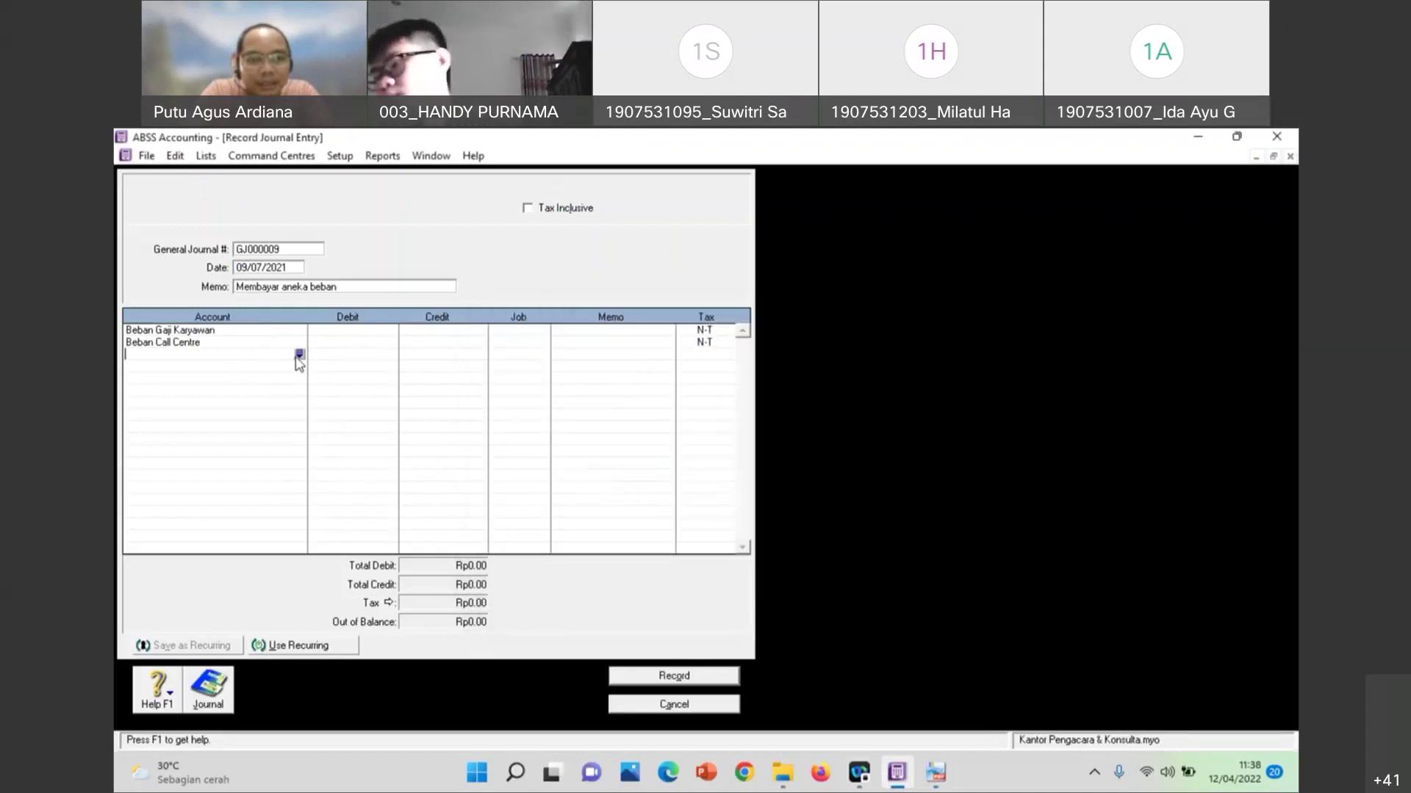
Add the accounts Beban Utilitas and Beban Lain-Lain as the third and fourth lines of the journal entry
left_click(299, 355)
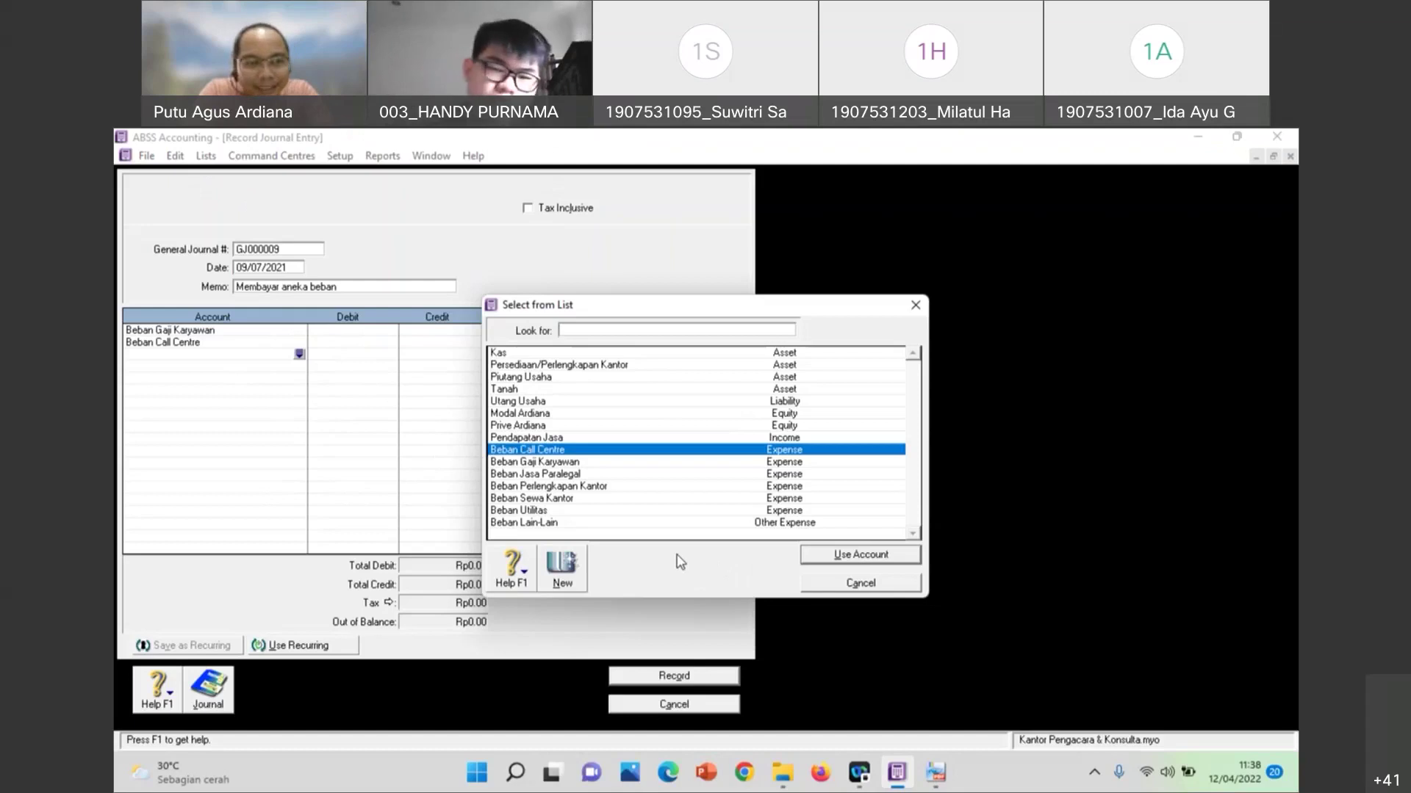
left_click(556, 512)
left_click(898, 557)
left_click(300, 367)
left_click(299, 366)
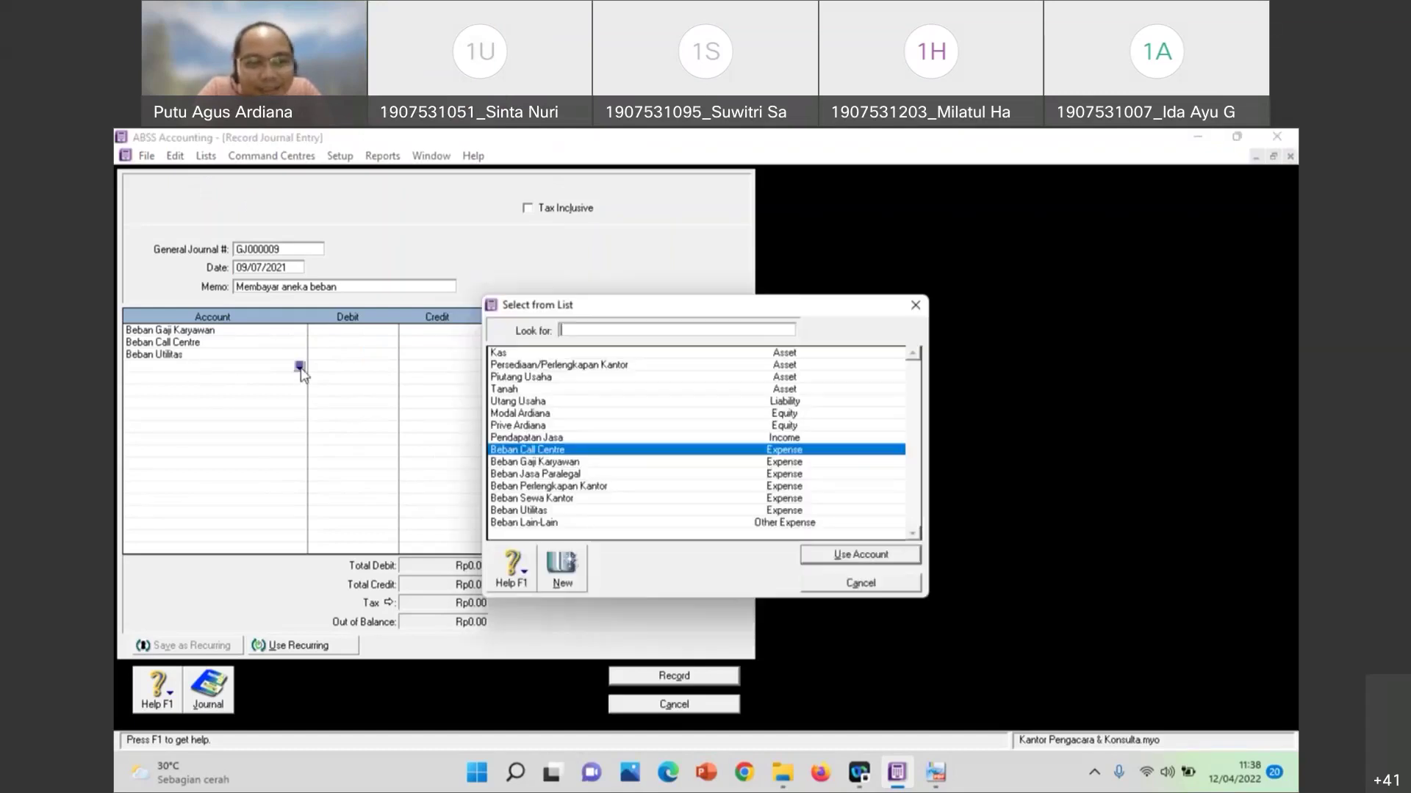
left_click(556, 523)
left_click(881, 564)
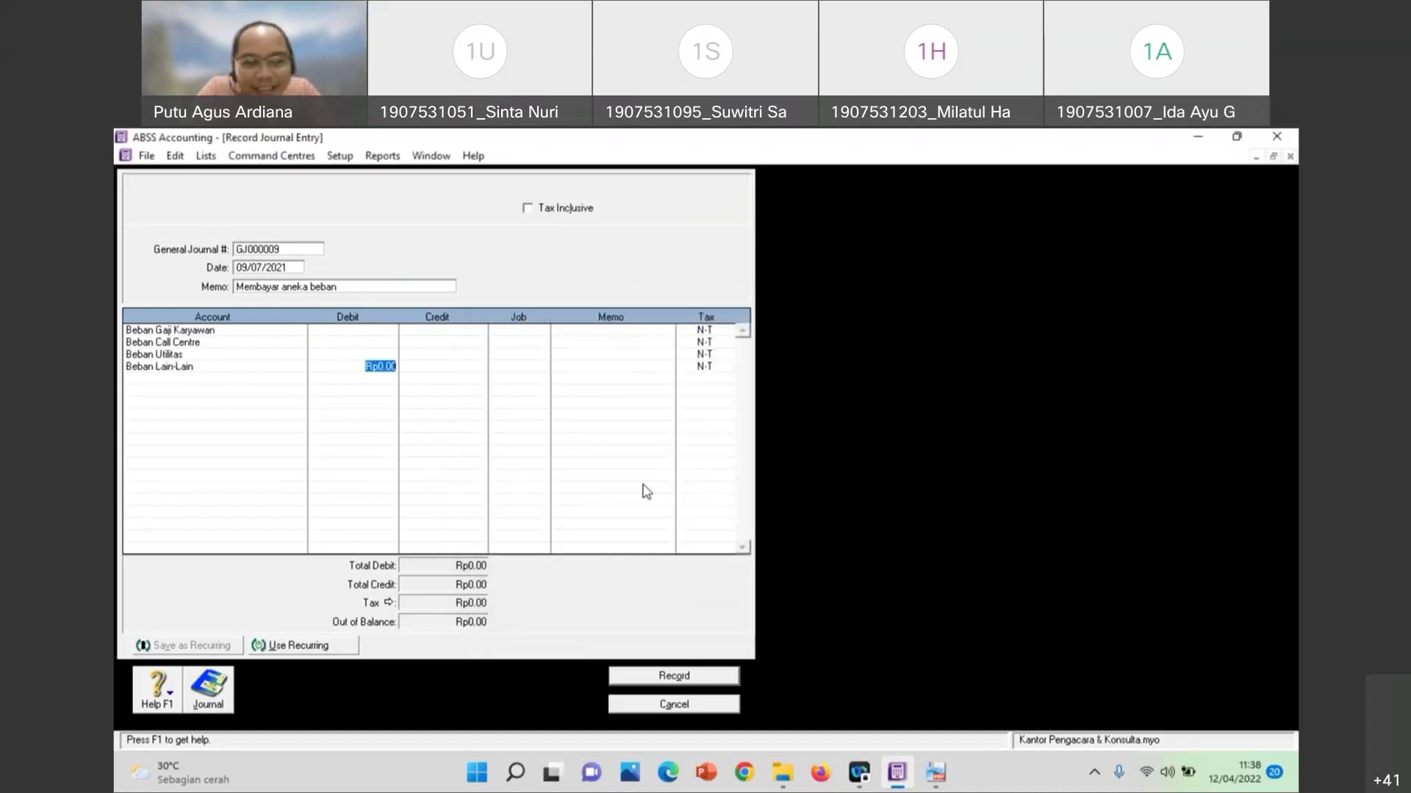
Enter debits of 850 for Beban Gaji Karyawan, 250 for Beban Call Centre, 325 for Beban Utilitas and 75 for Beban Lain-Lain
left_click(379, 331)
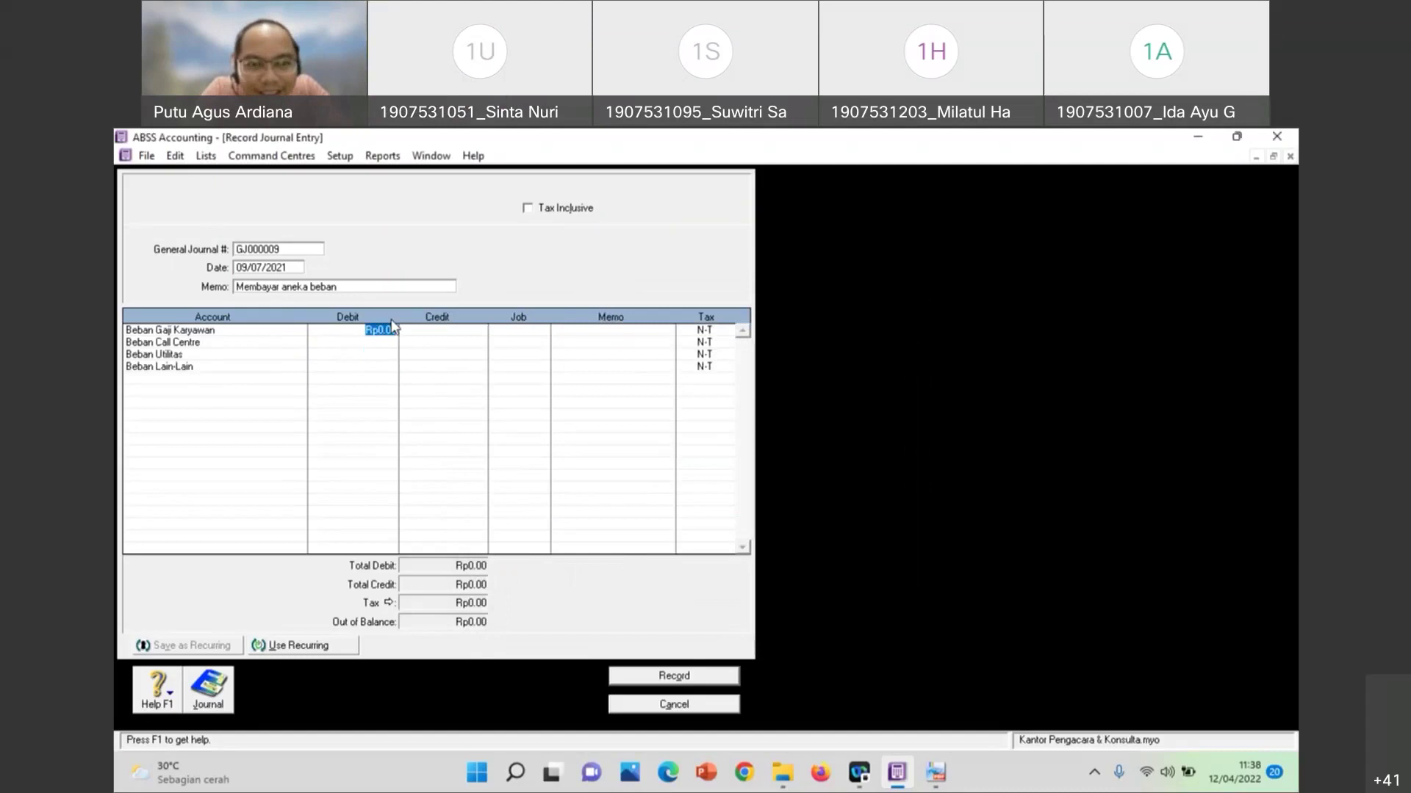
key("BackSpace")
type("850")
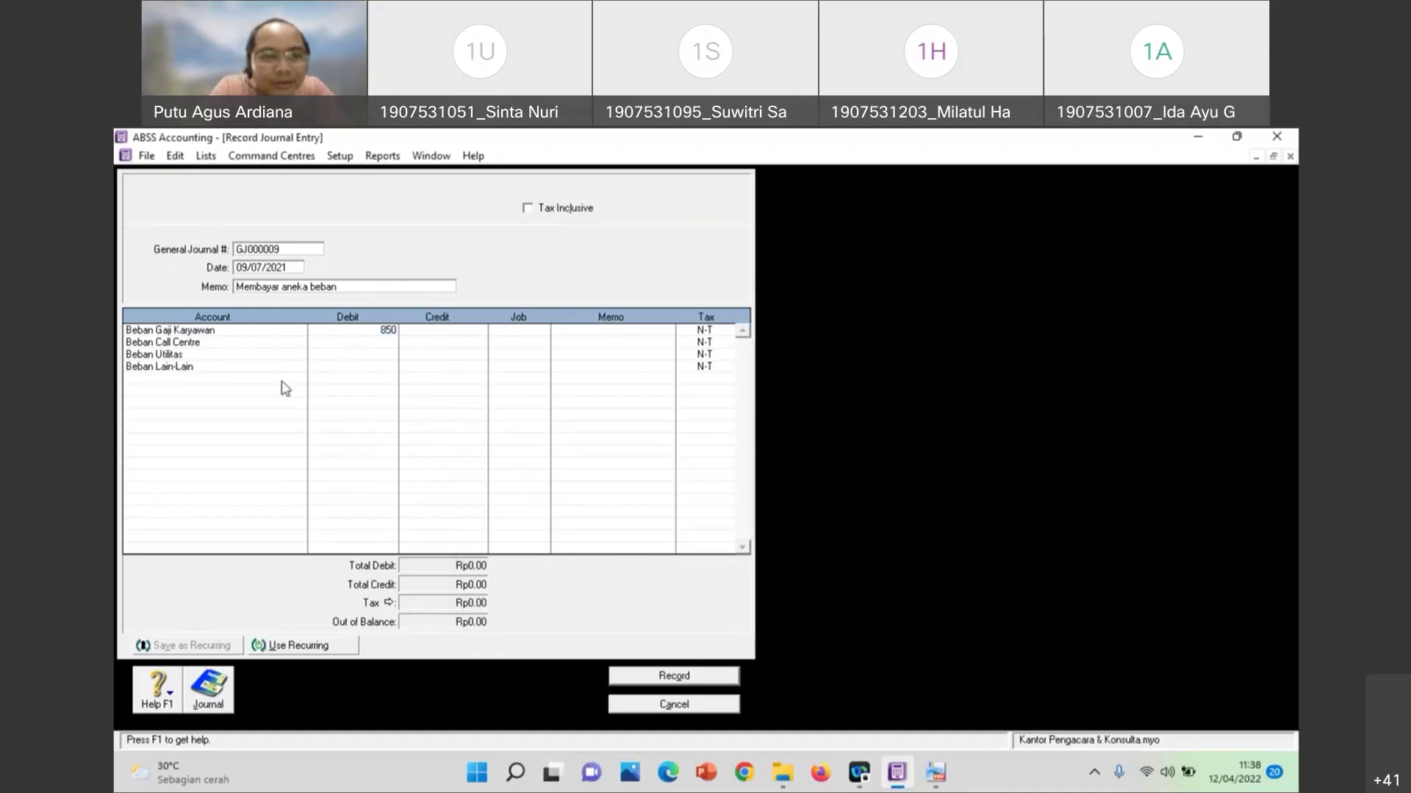
left_click(355, 340)
type("250")
left_click(374, 355)
type("325")
left_click(373, 368)
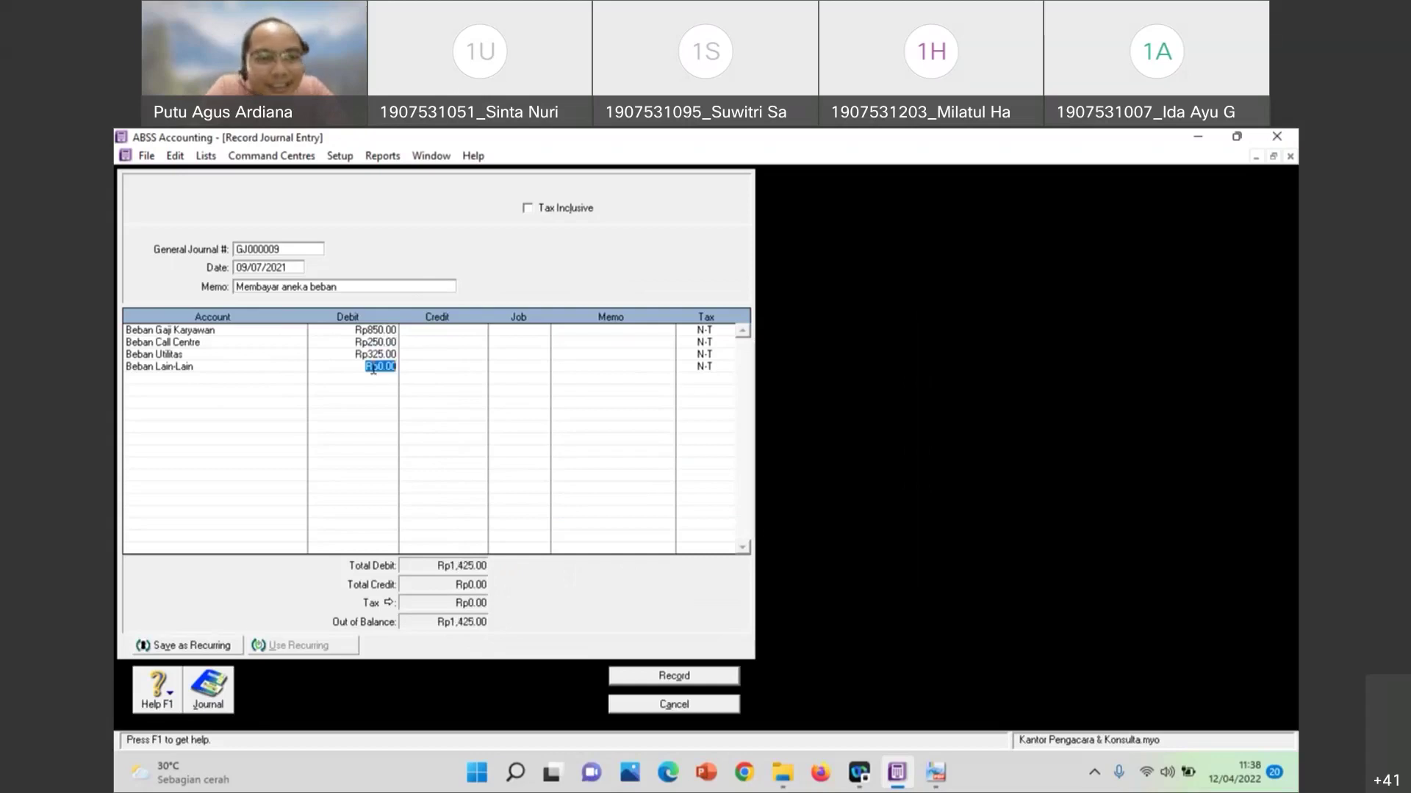
type("75")
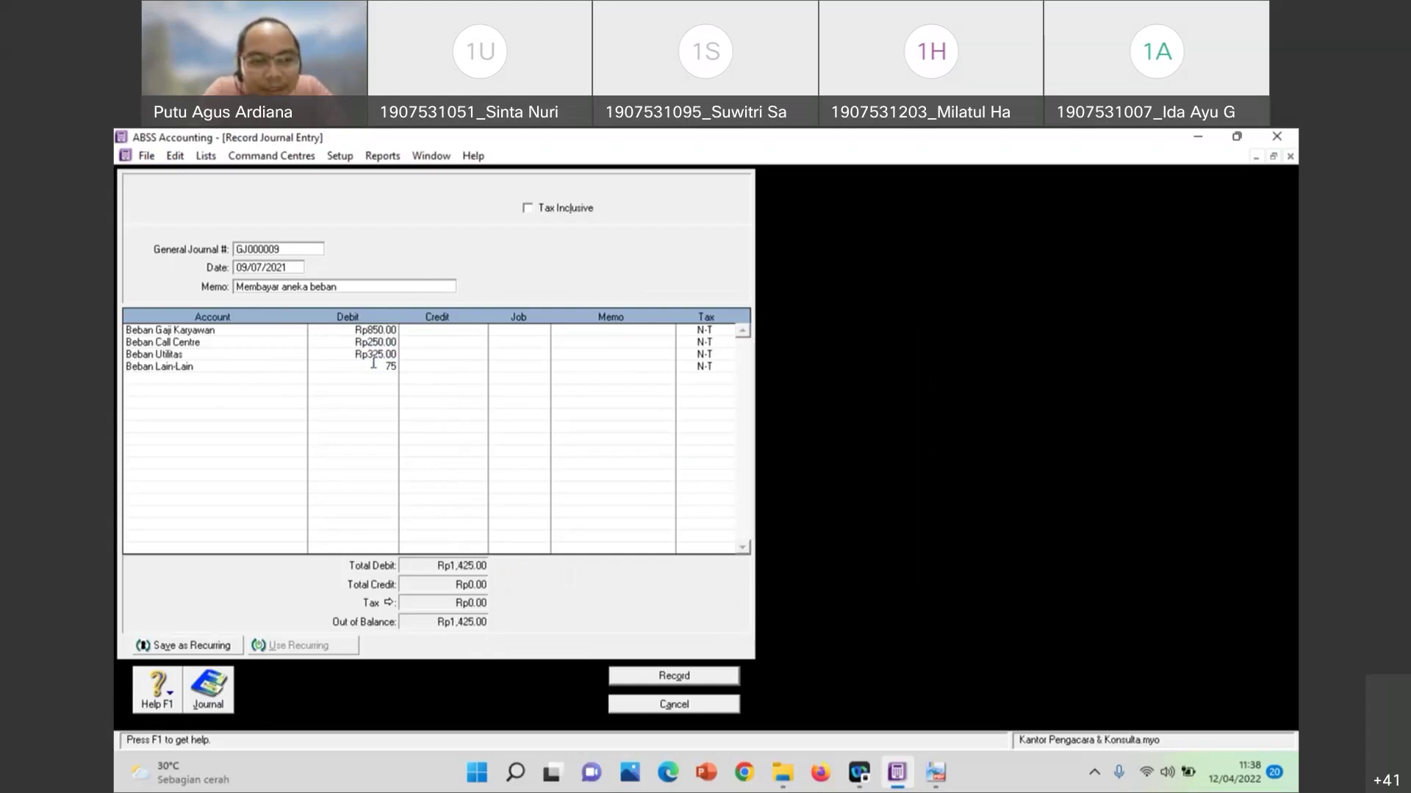
Add a Kas line below the expenses and credit it with the balancing Rp1,500.00
left_click(242, 379)
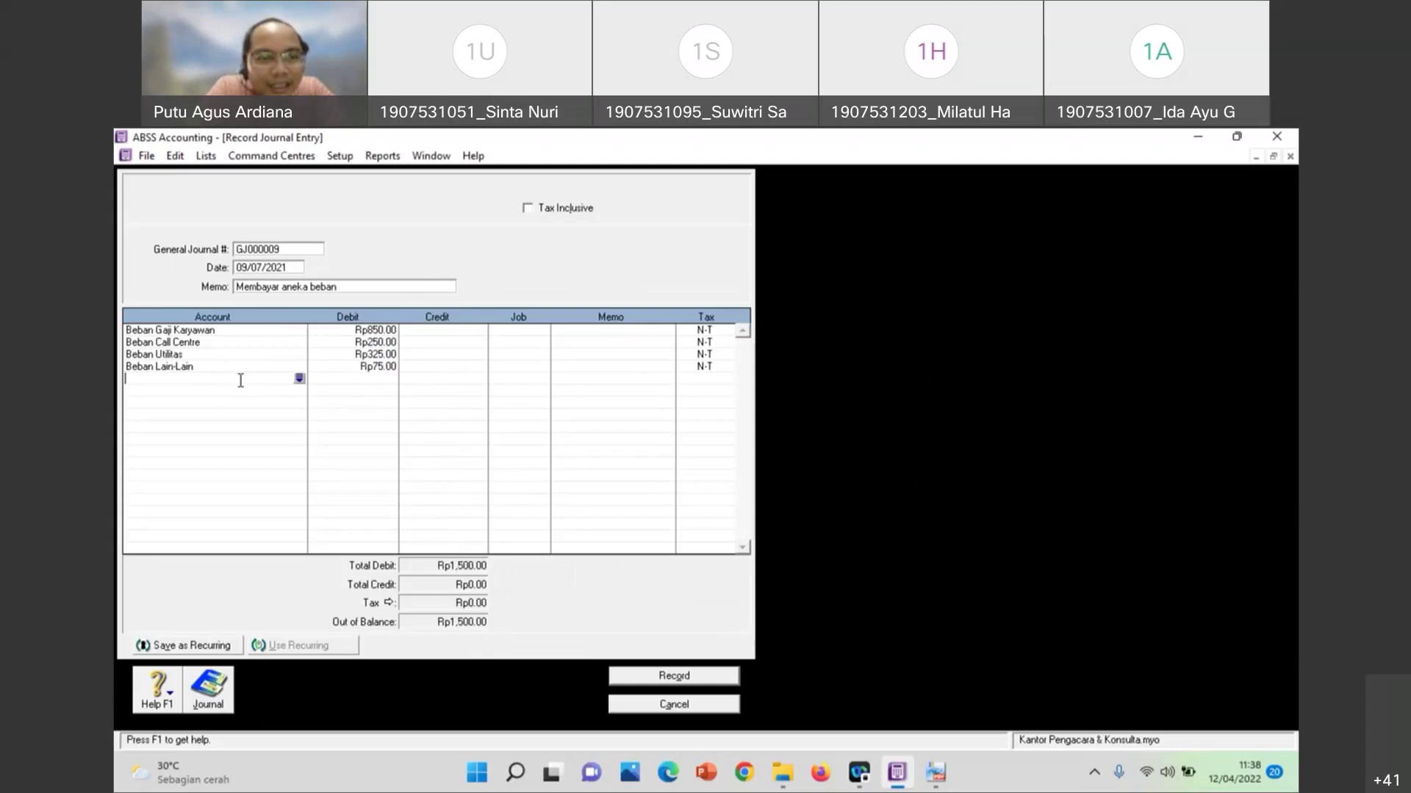
left_click(299, 378)
type("Kas")
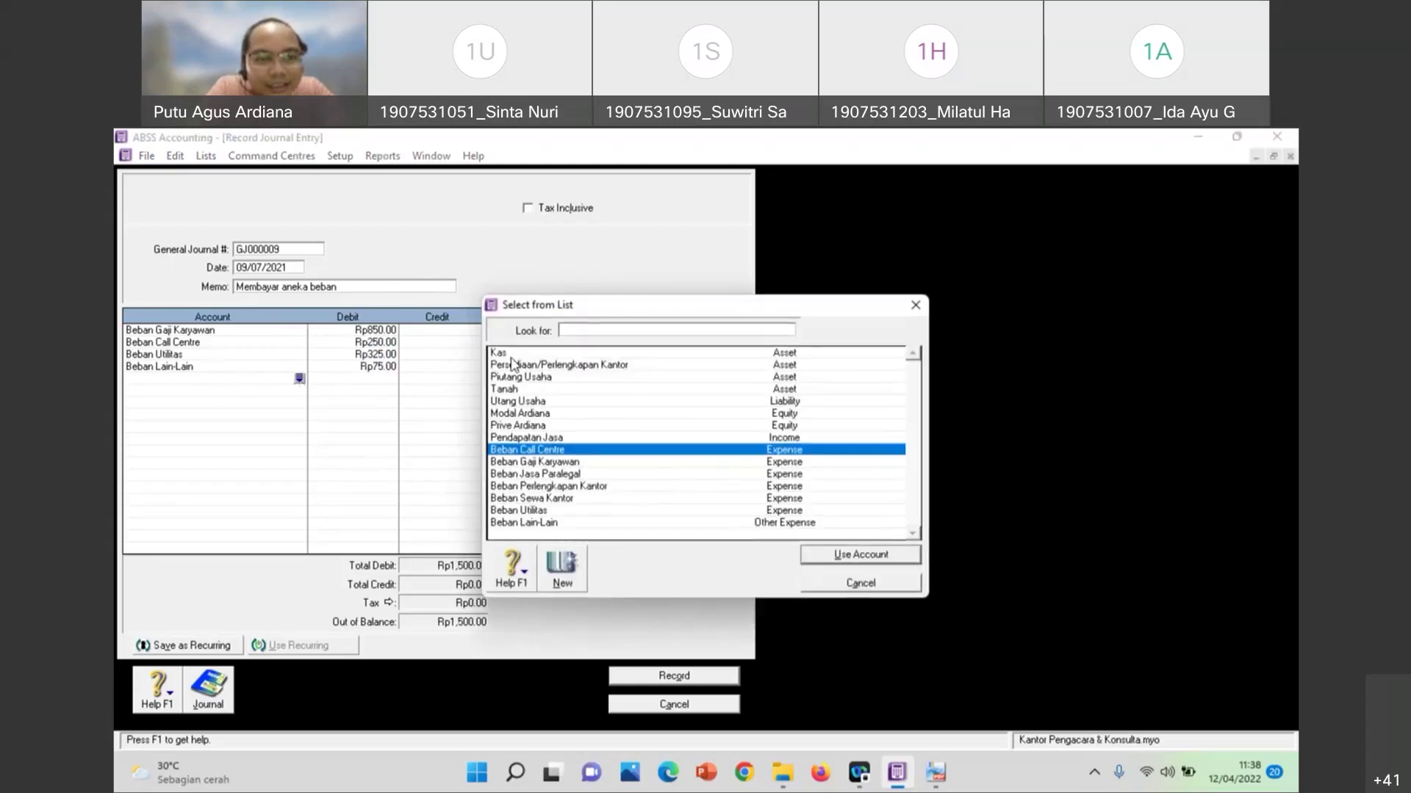
left_click(862, 556)
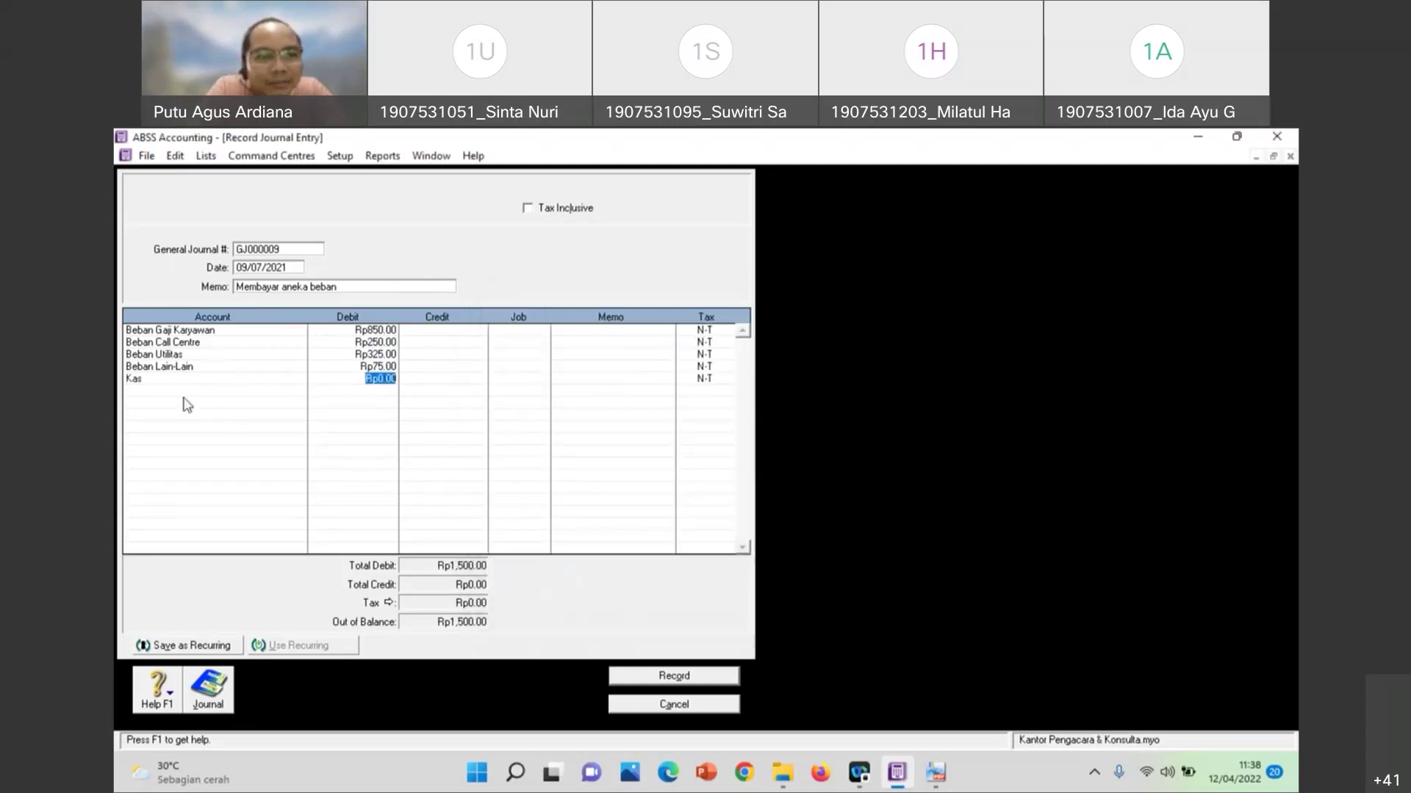
left_click(456, 381)
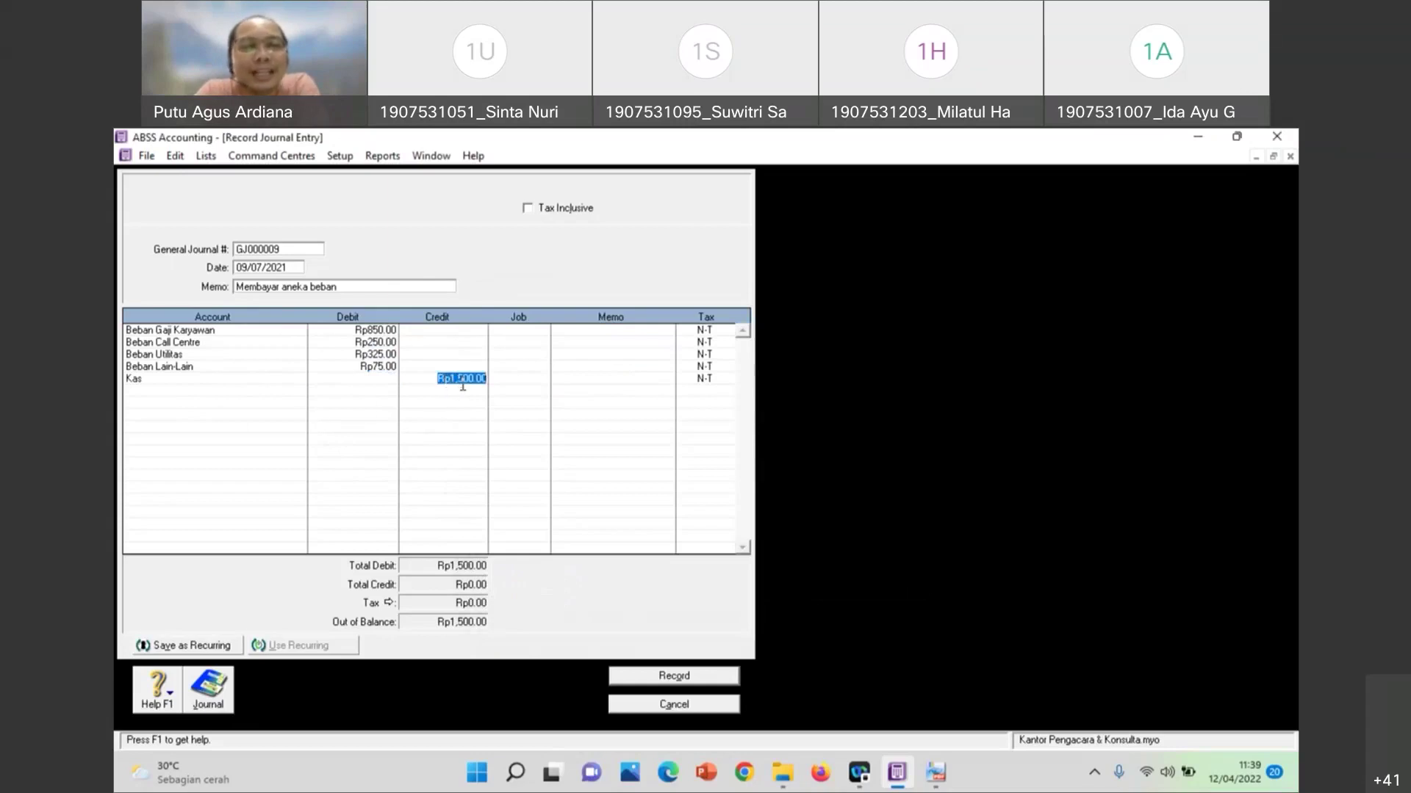
left_click(165, 398)
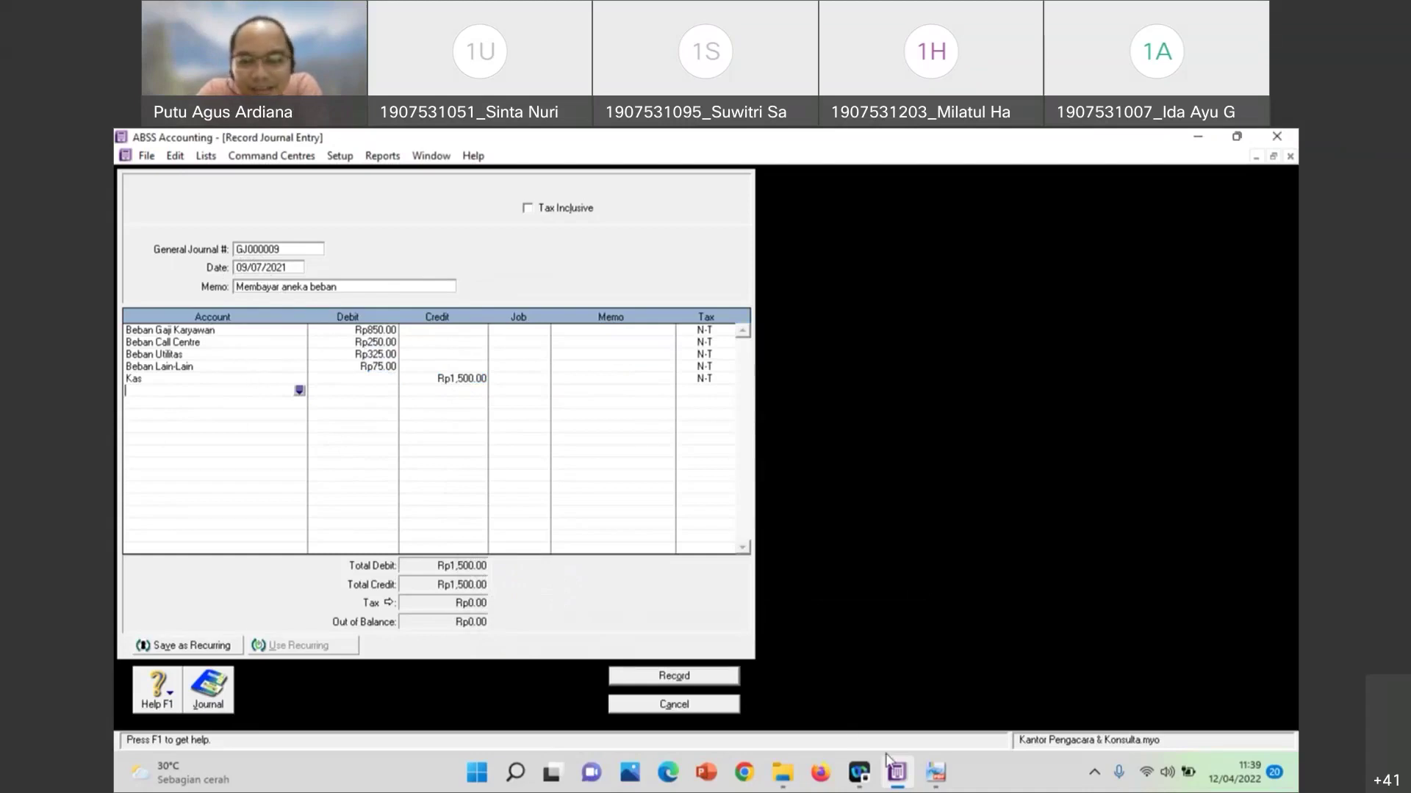
Check the amounts against transaction i in the PDF question sheet and record the journal entry
left_click(934, 770)
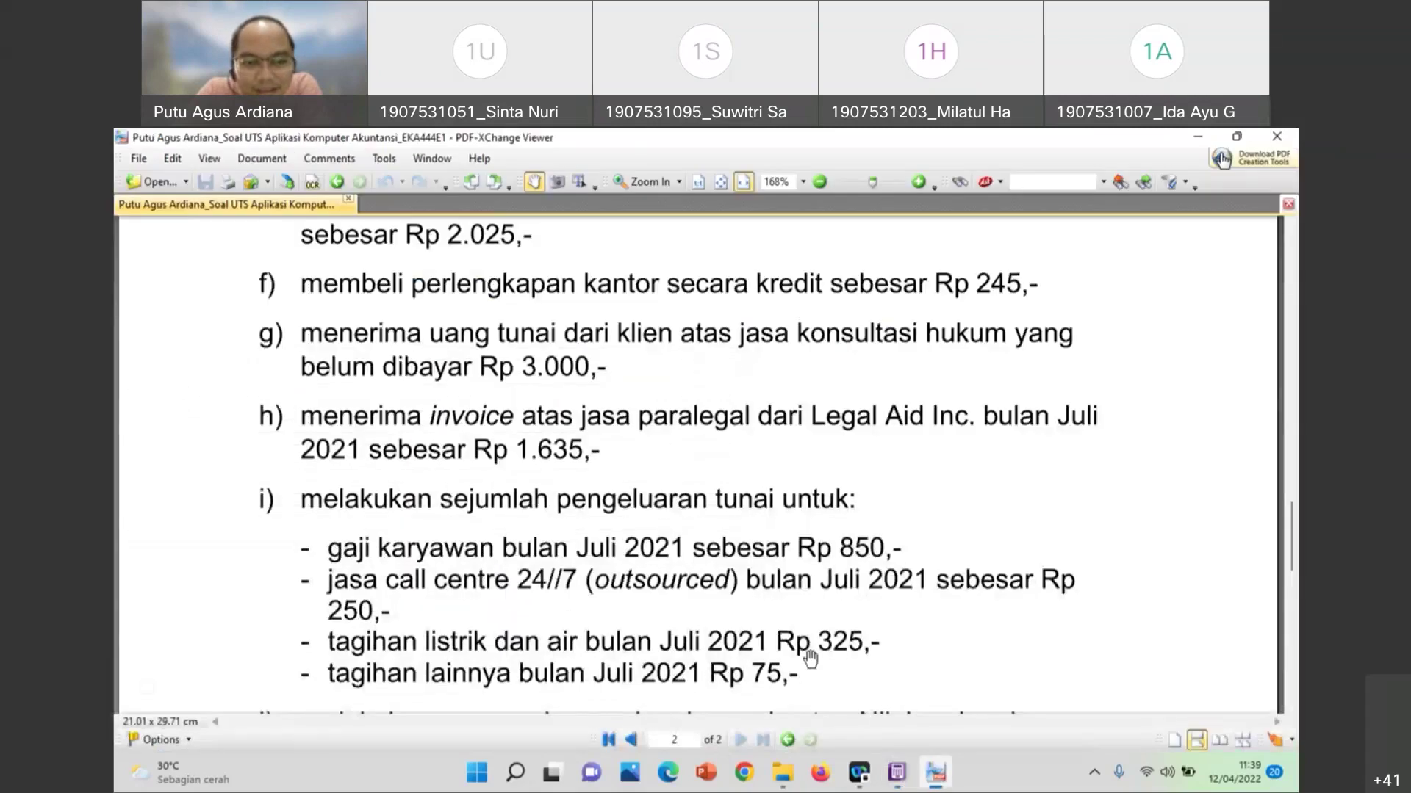
scroll(801, 669, "down", 3)
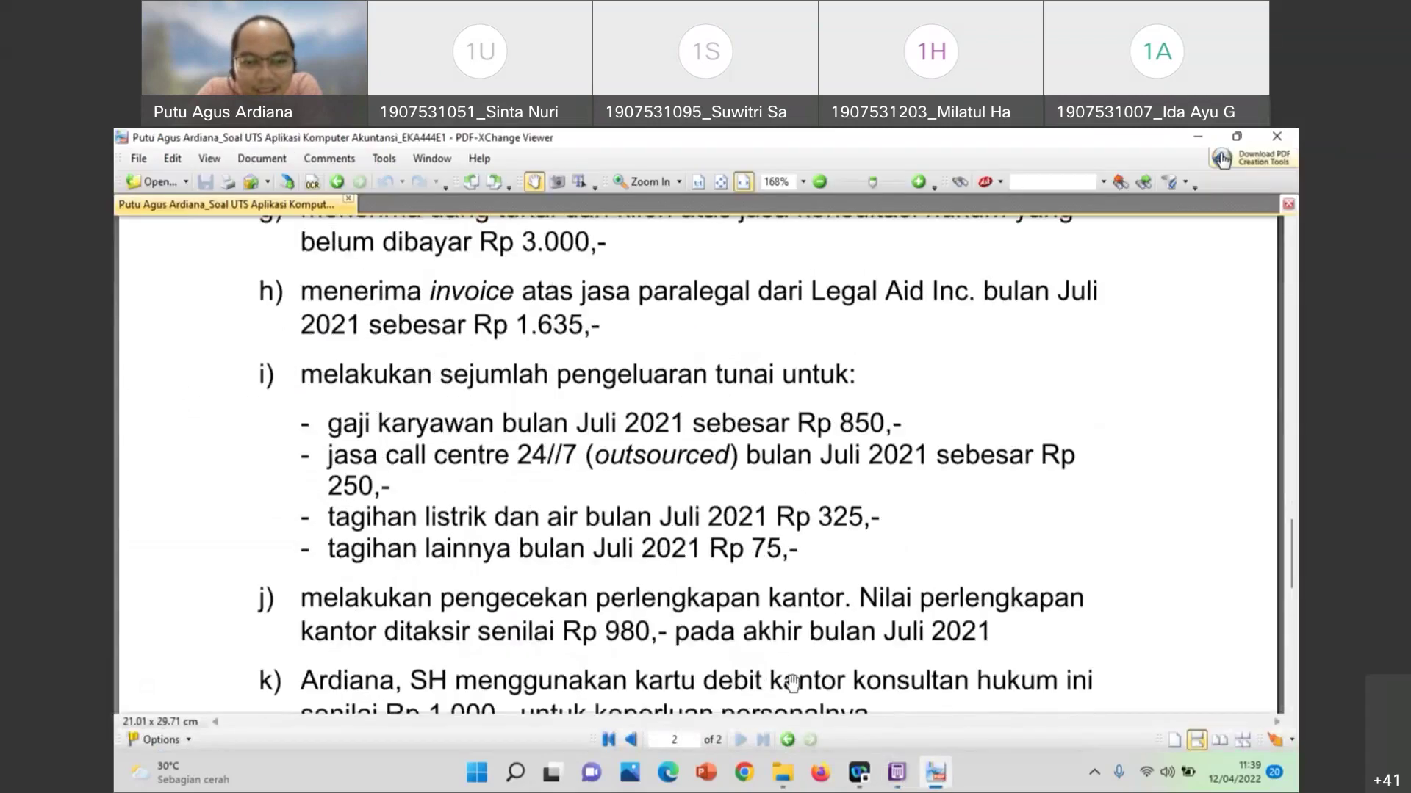
left_click(897, 773)
left_click(645, 672)
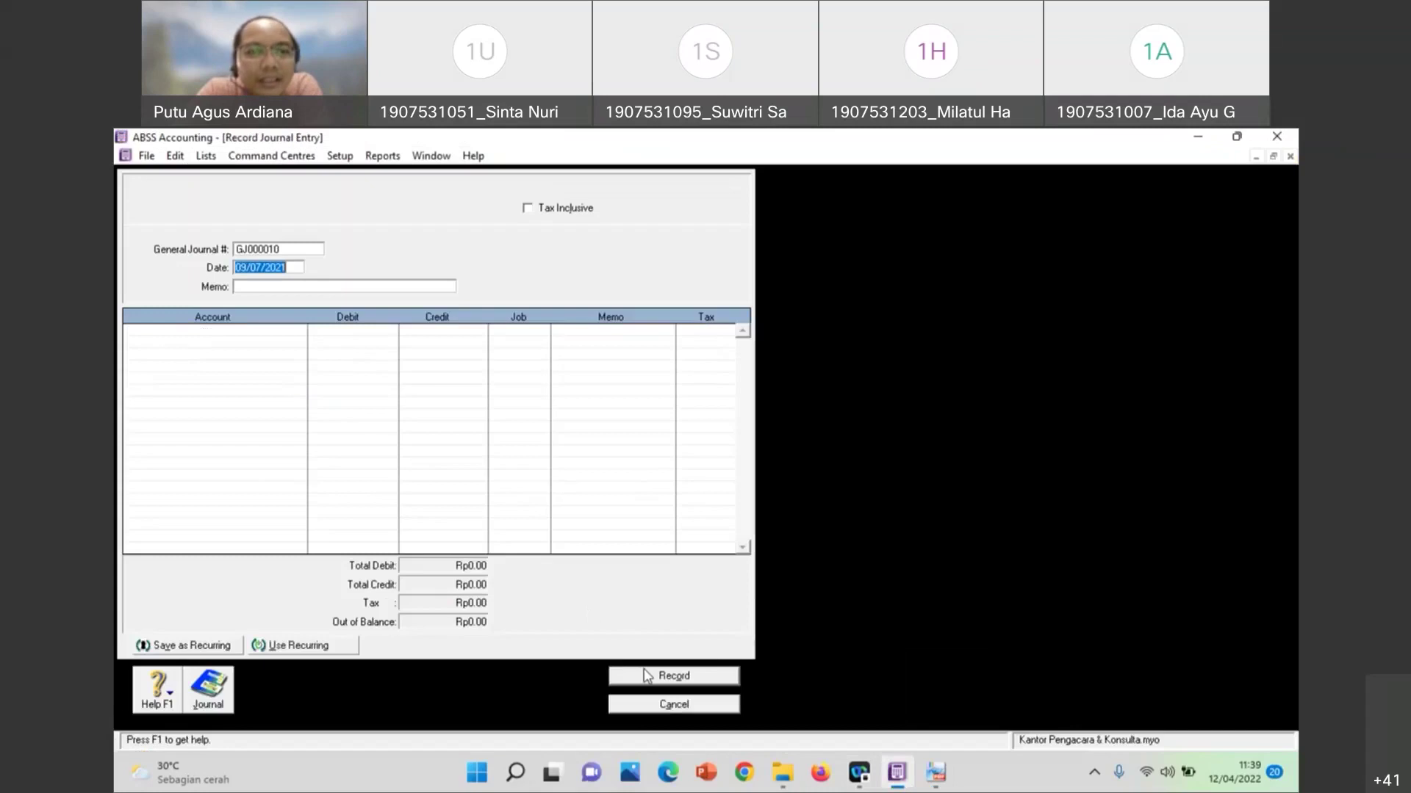
Set the date of the new journal entry to 10/07/2021
left_click(246, 270)
key("BackSpace")
key("BackSpace")
type("10")
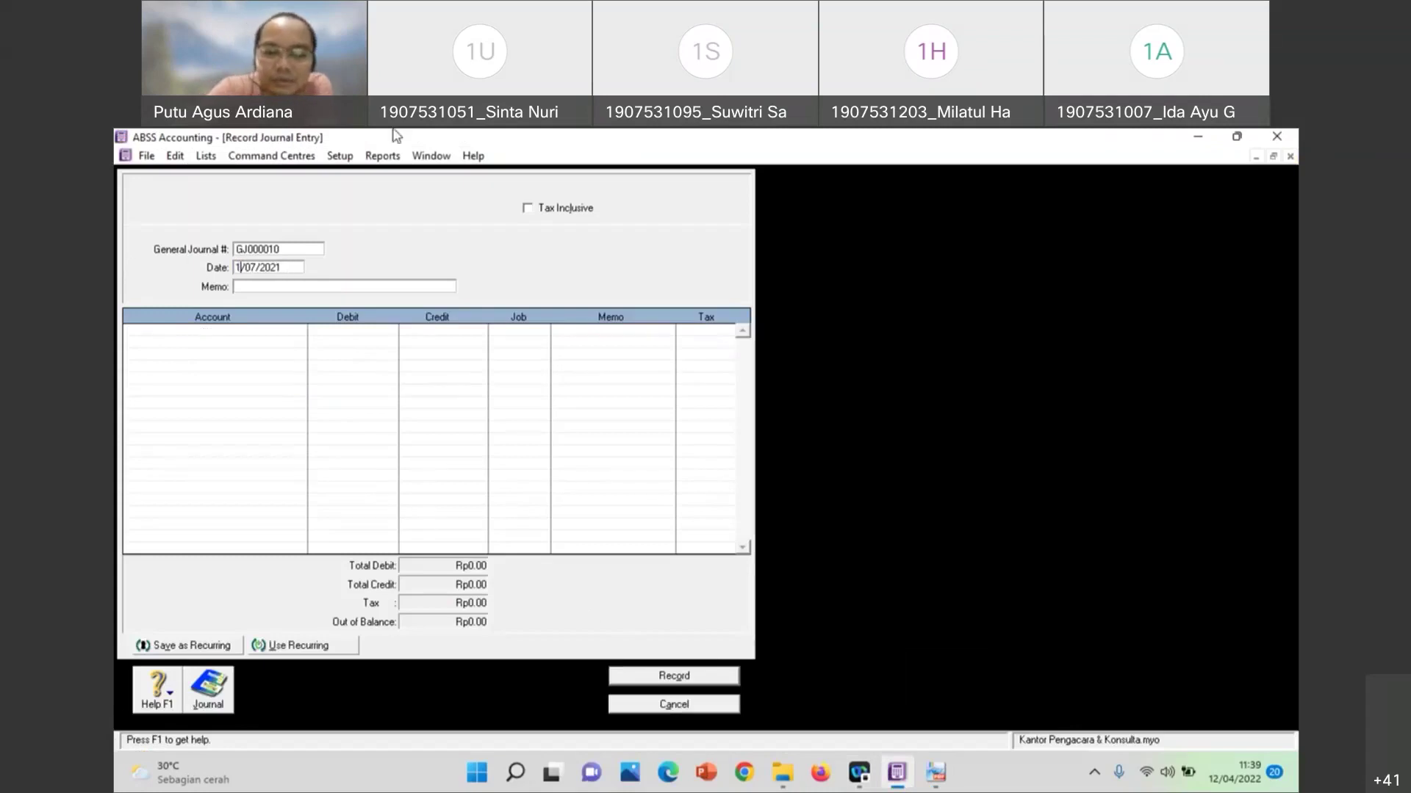
Examine transaction j in the PDF question sheet along with the opening office supplies balance and the supplies purchase in transaction f
left_click(935, 773)
scroll(603, 415, "down", 2)
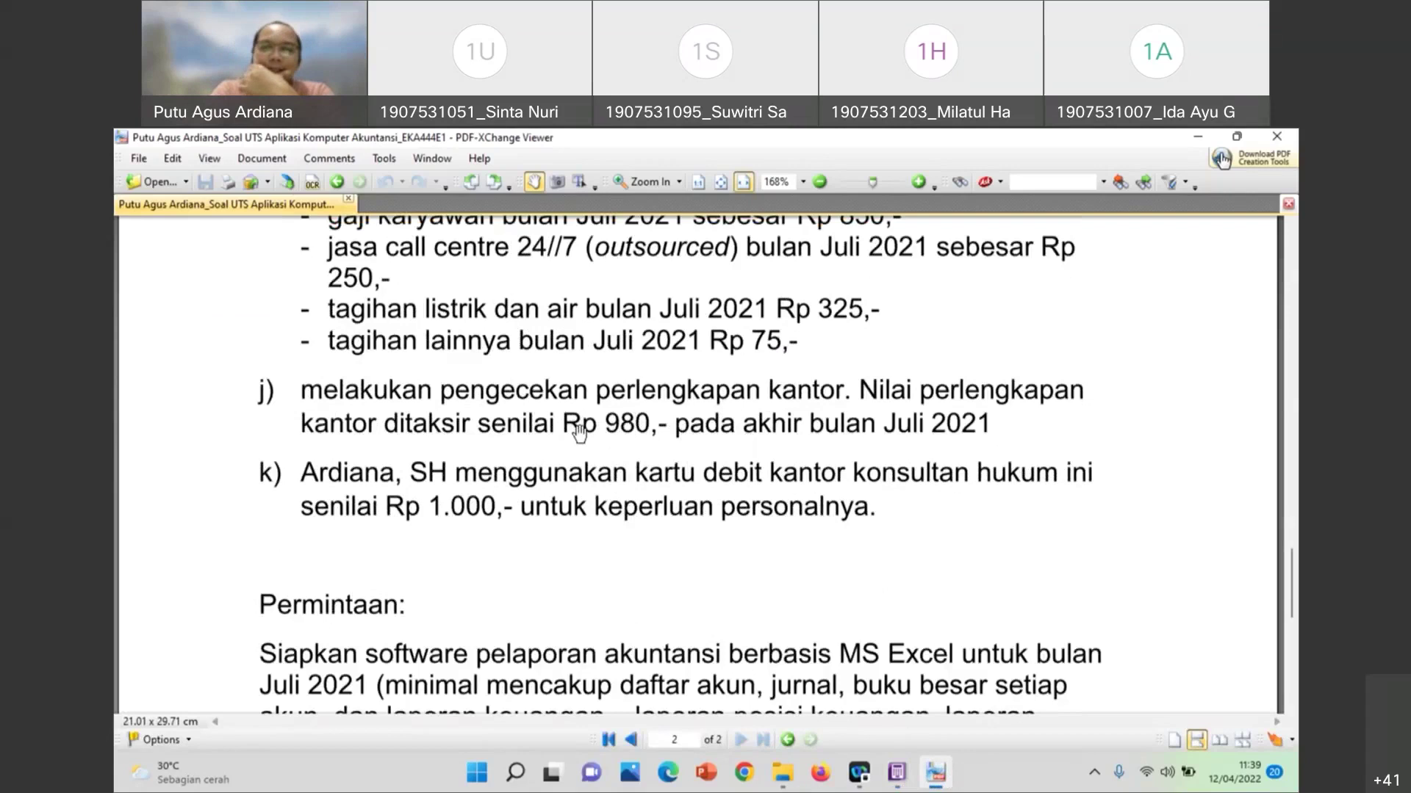
scroll(584, 436, "up", 5)
scroll(589, 438, "up", 6)
scroll(596, 438, "down", 10)
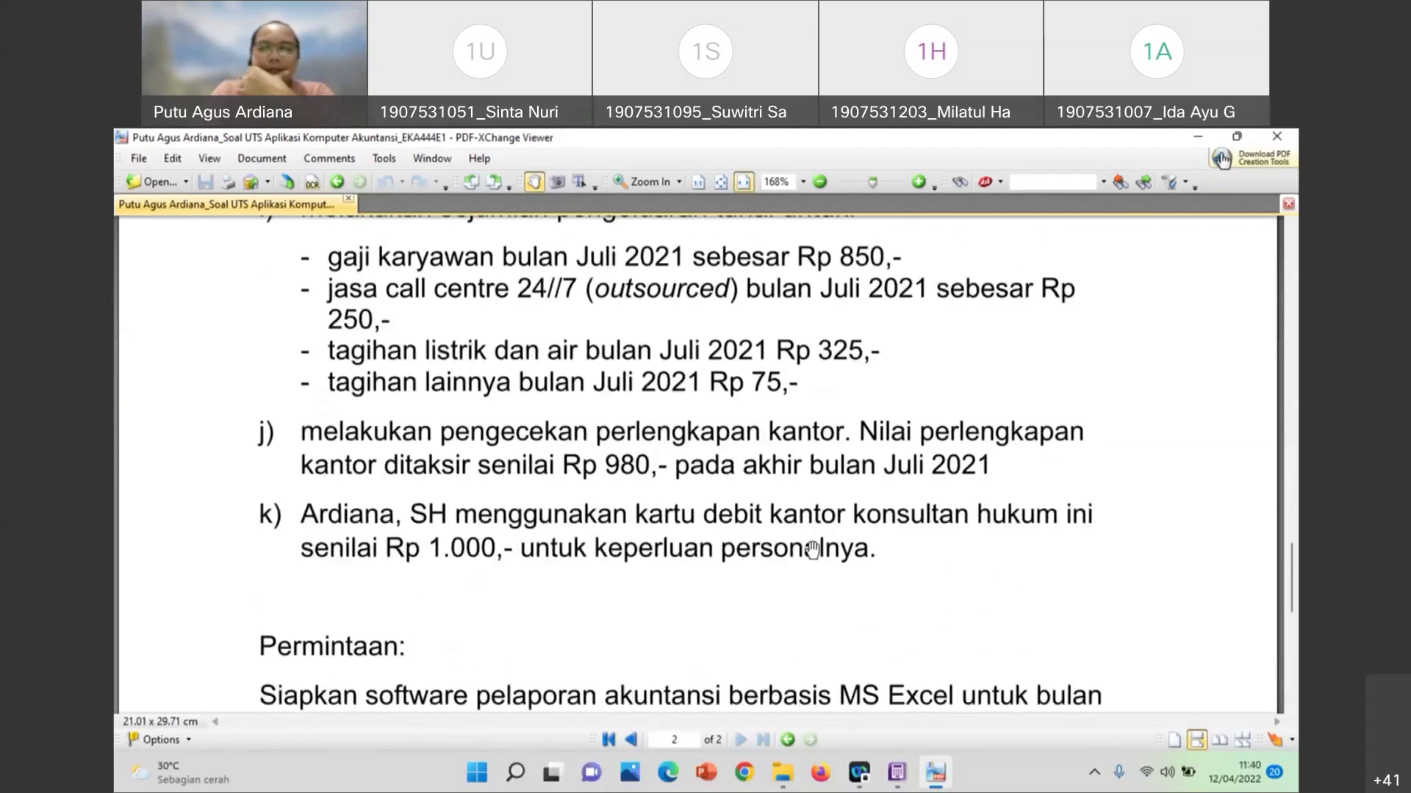
scroll(588, 472, "up", 20)
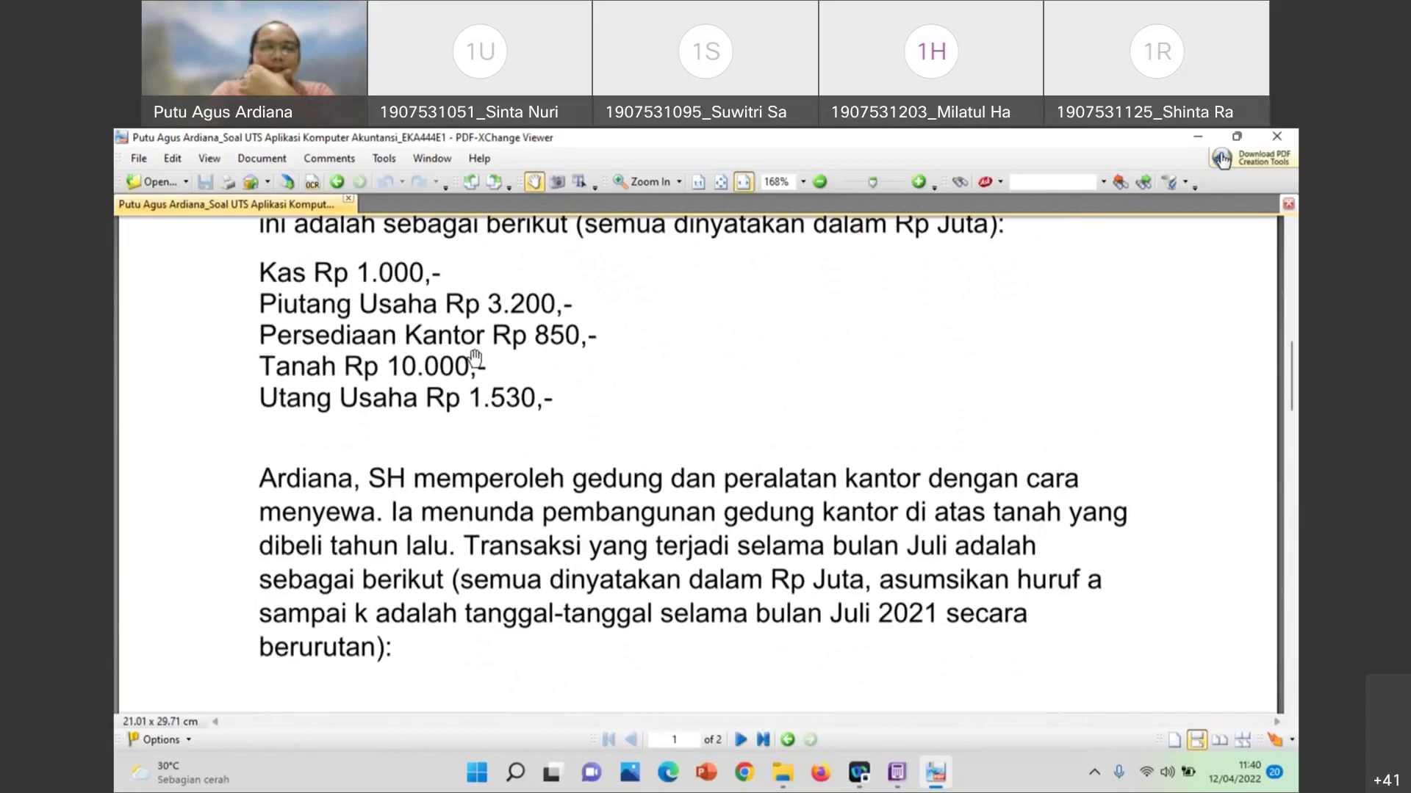
scroll(659, 518, "down", 10)
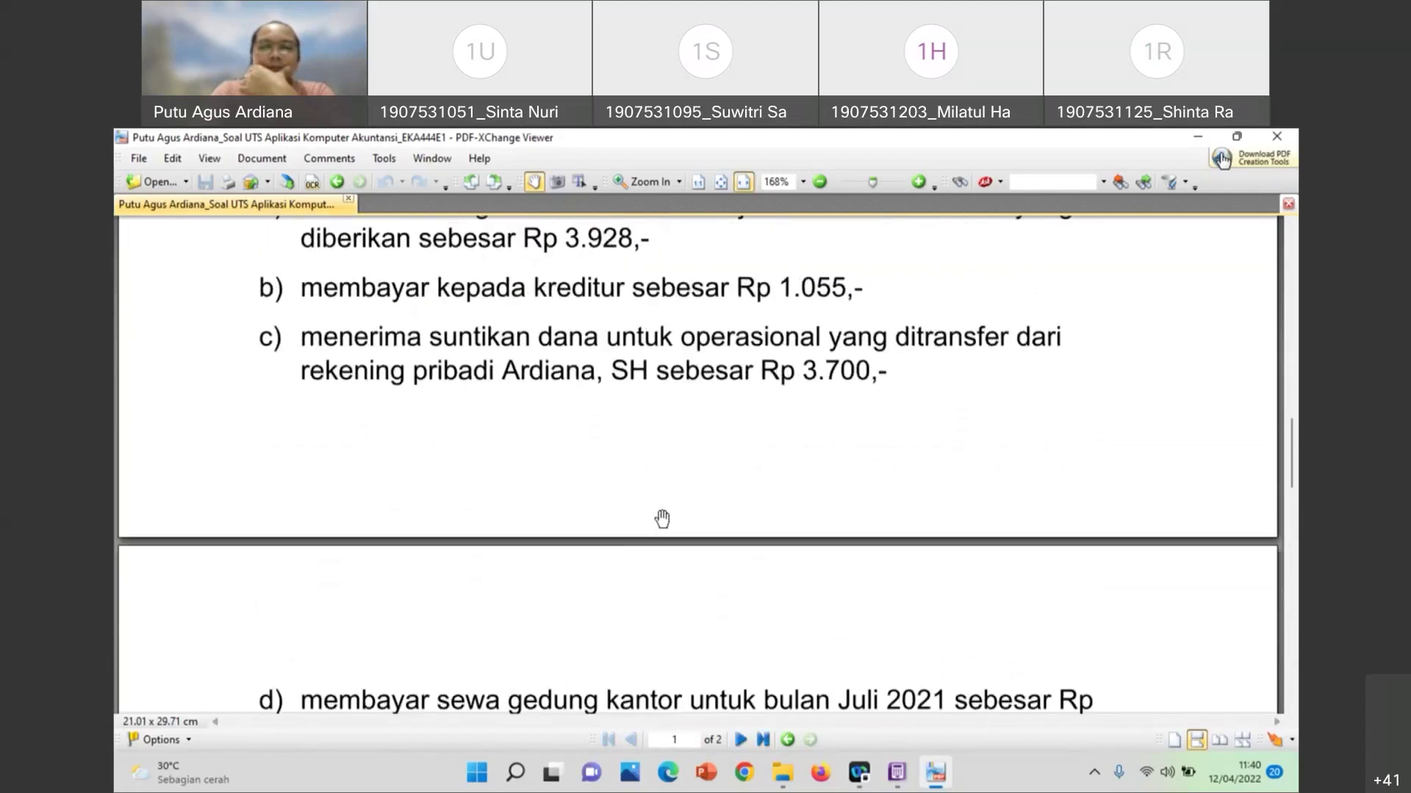
scroll(659, 518, "down", 8)
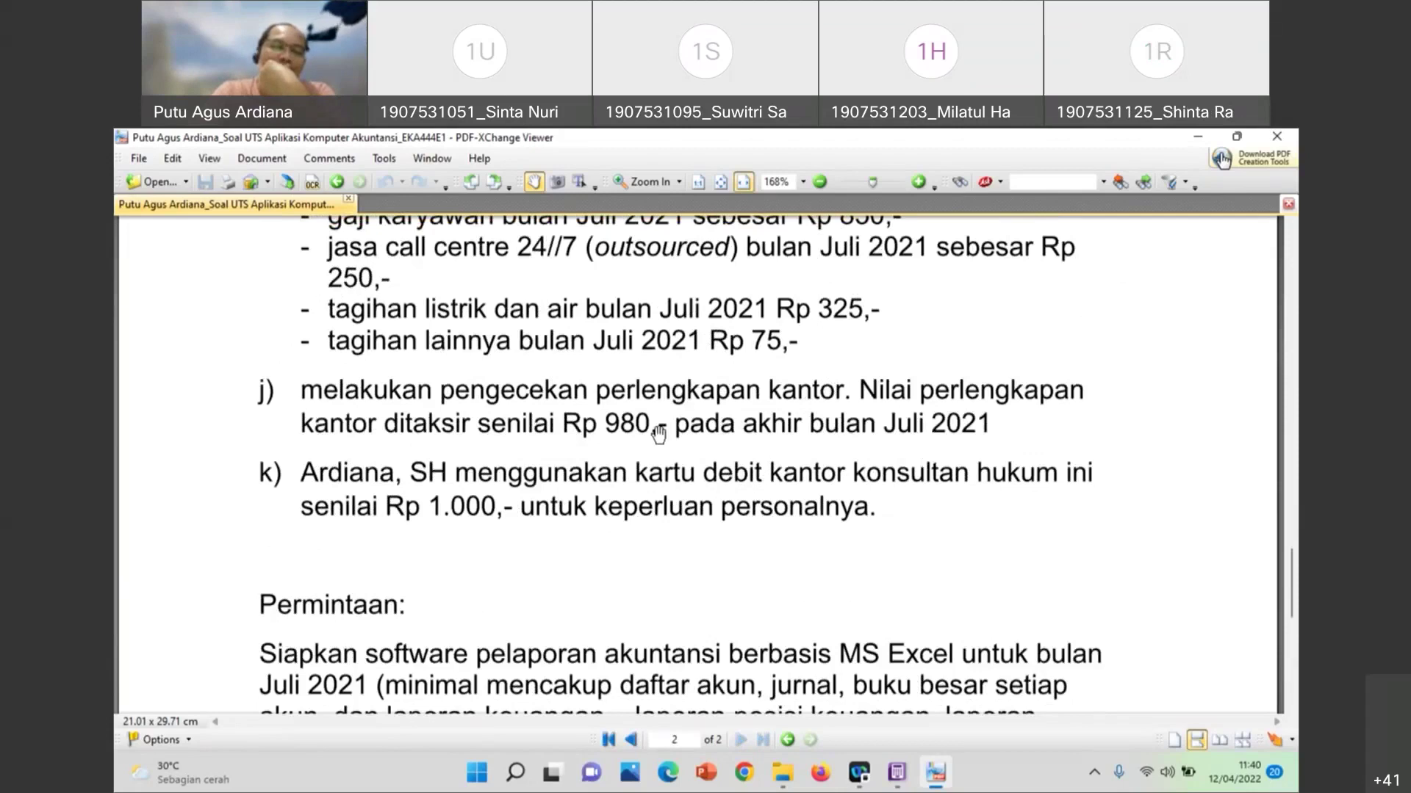
scroll(658, 433, "up", 2)
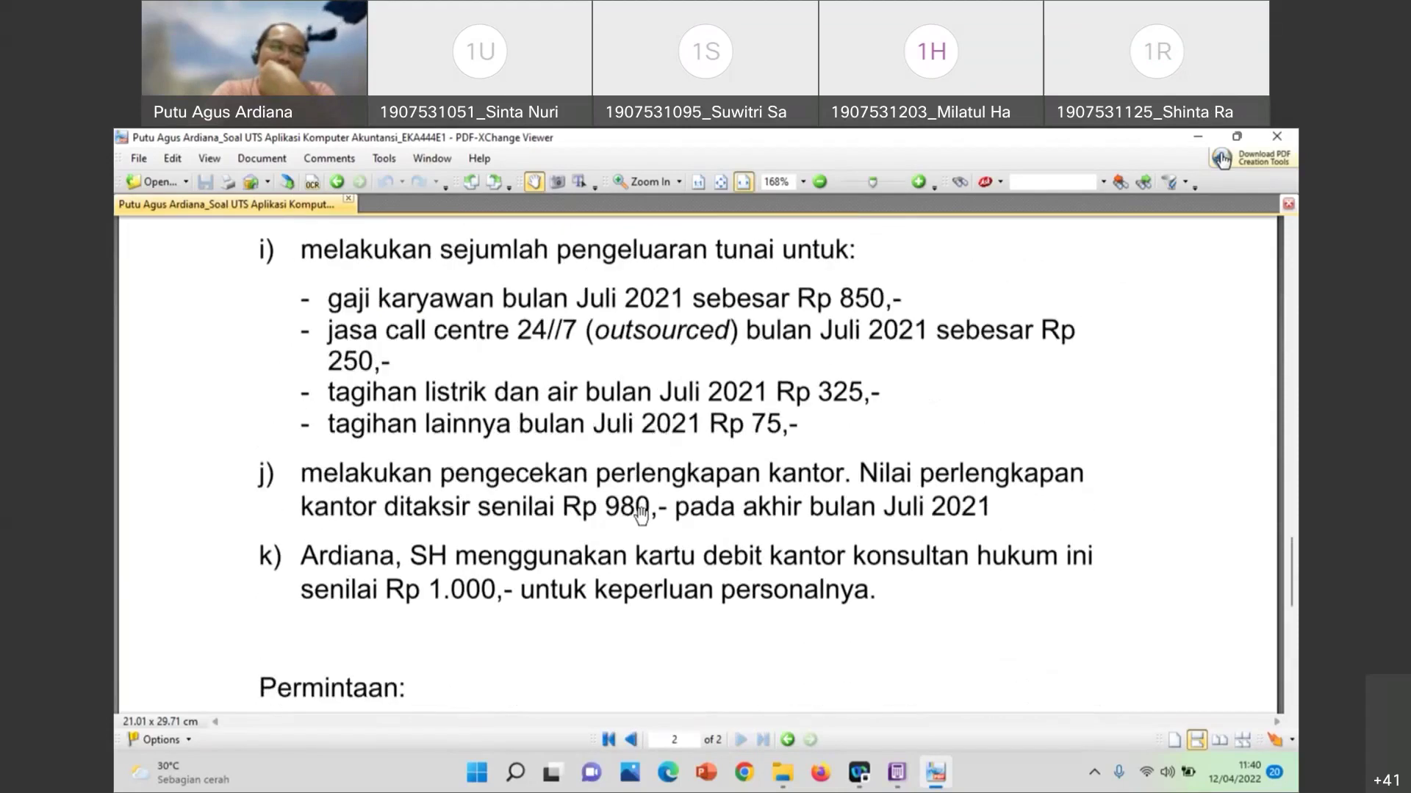
scroll(641, 512, "up", 10)
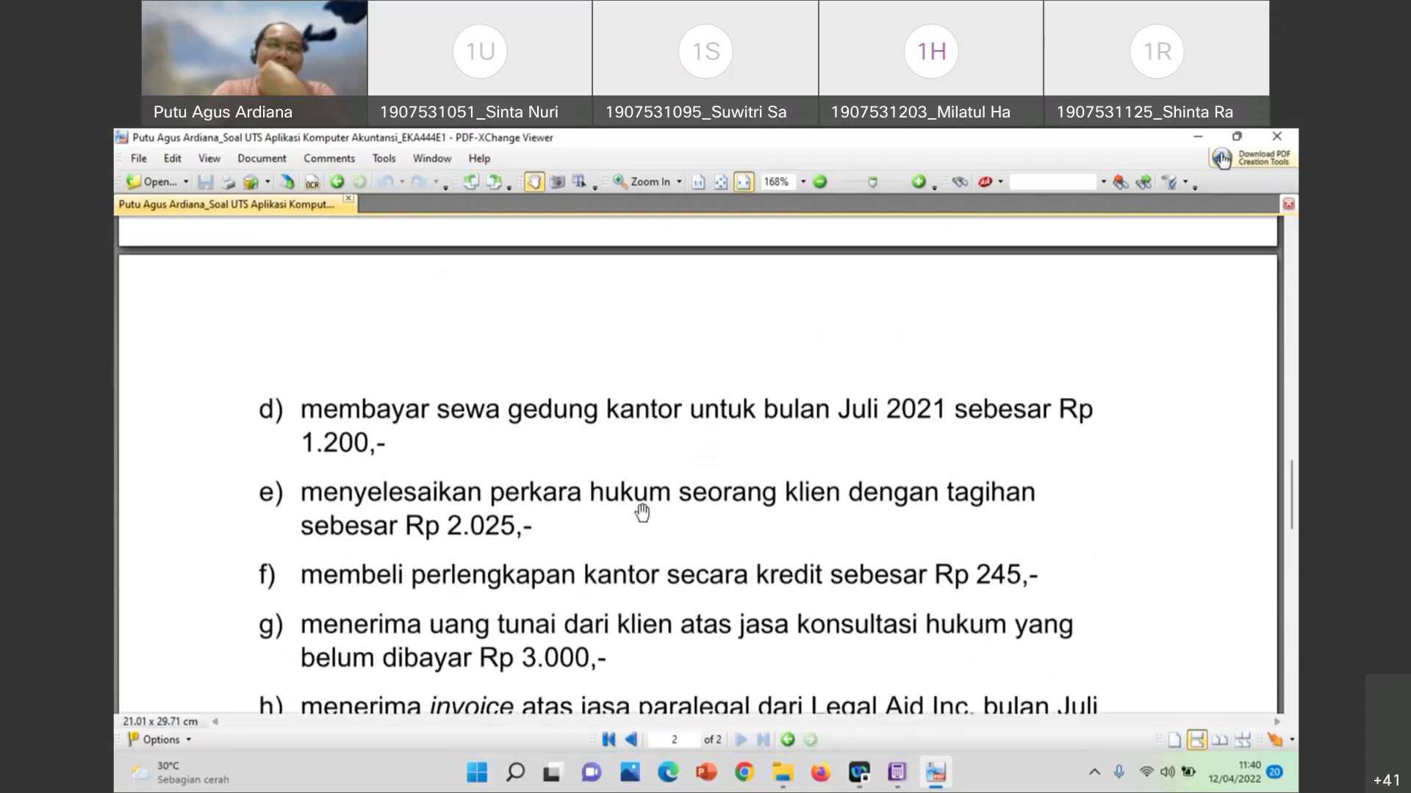
scroll(642, 512, "up", 15)
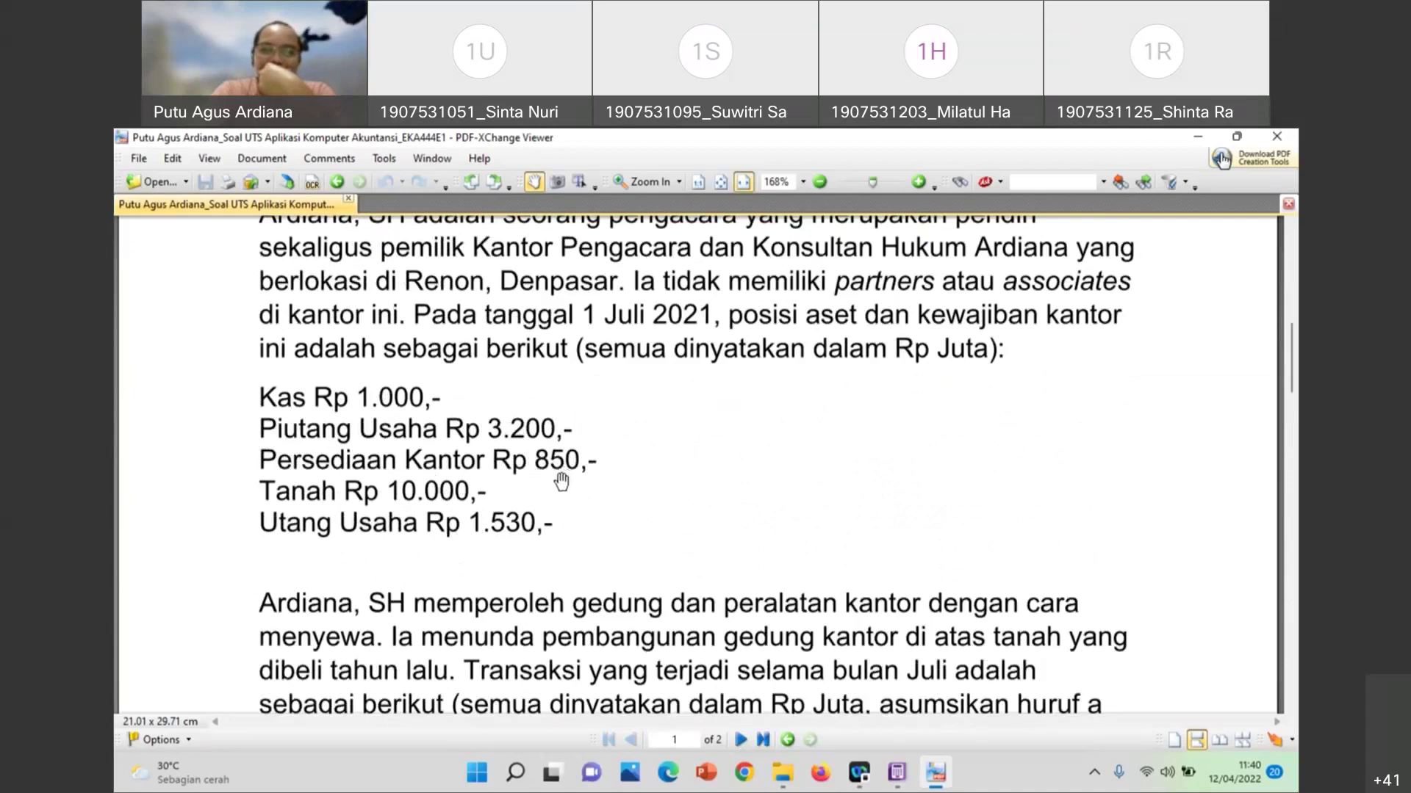
scroll(561, 482, "down", 3)
scroll(560, 481, "down", 14)
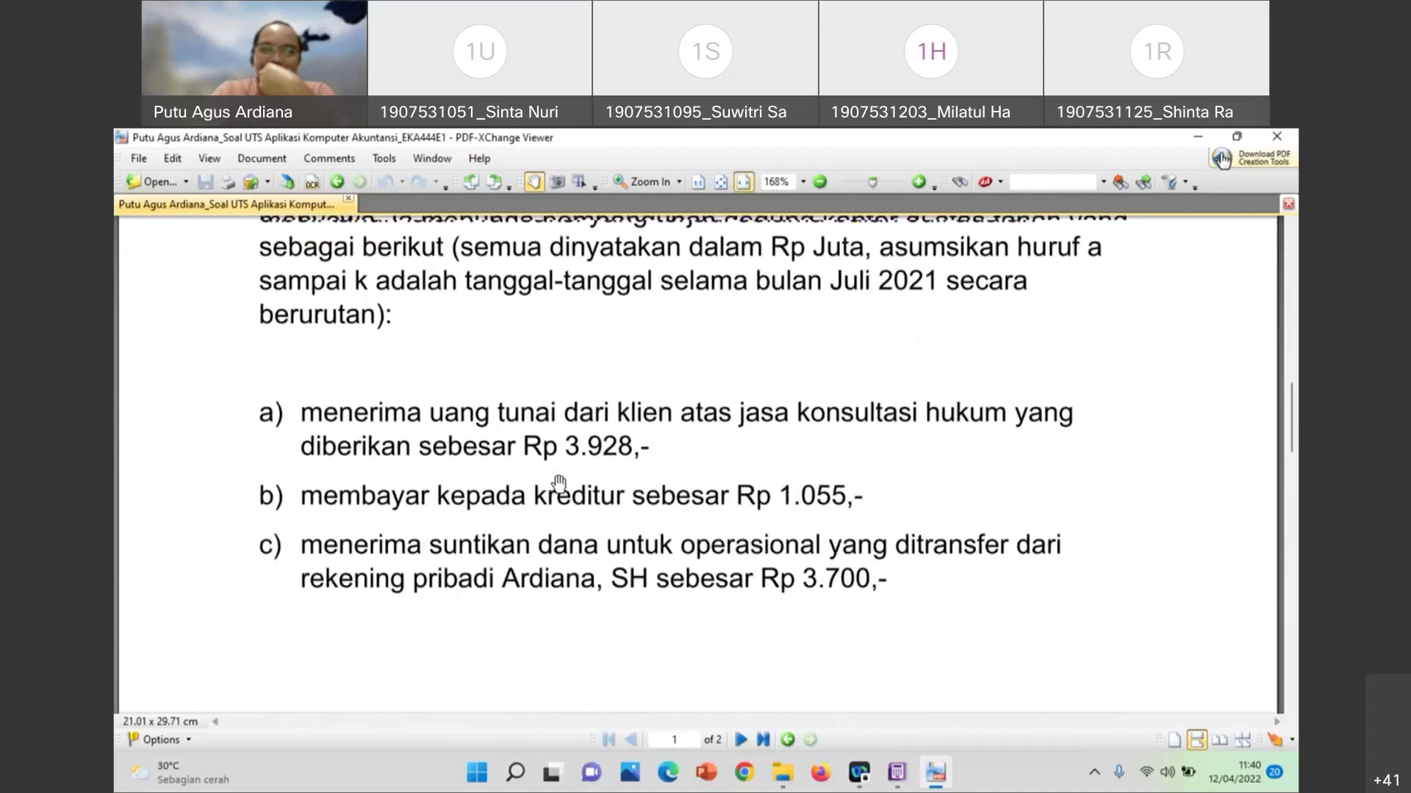
scroll(559, 483, "down", 2)
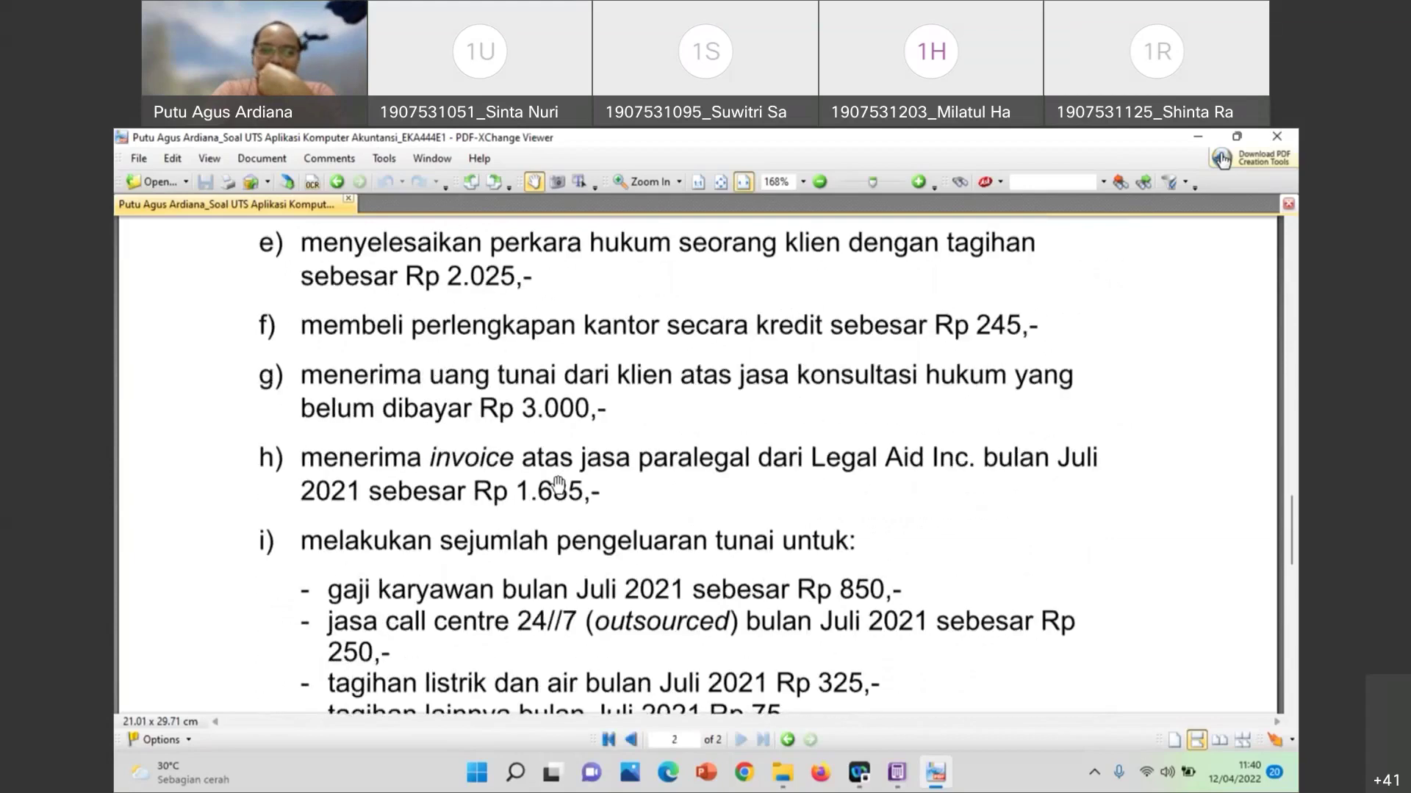
scroll(559, 485, "up", 2)
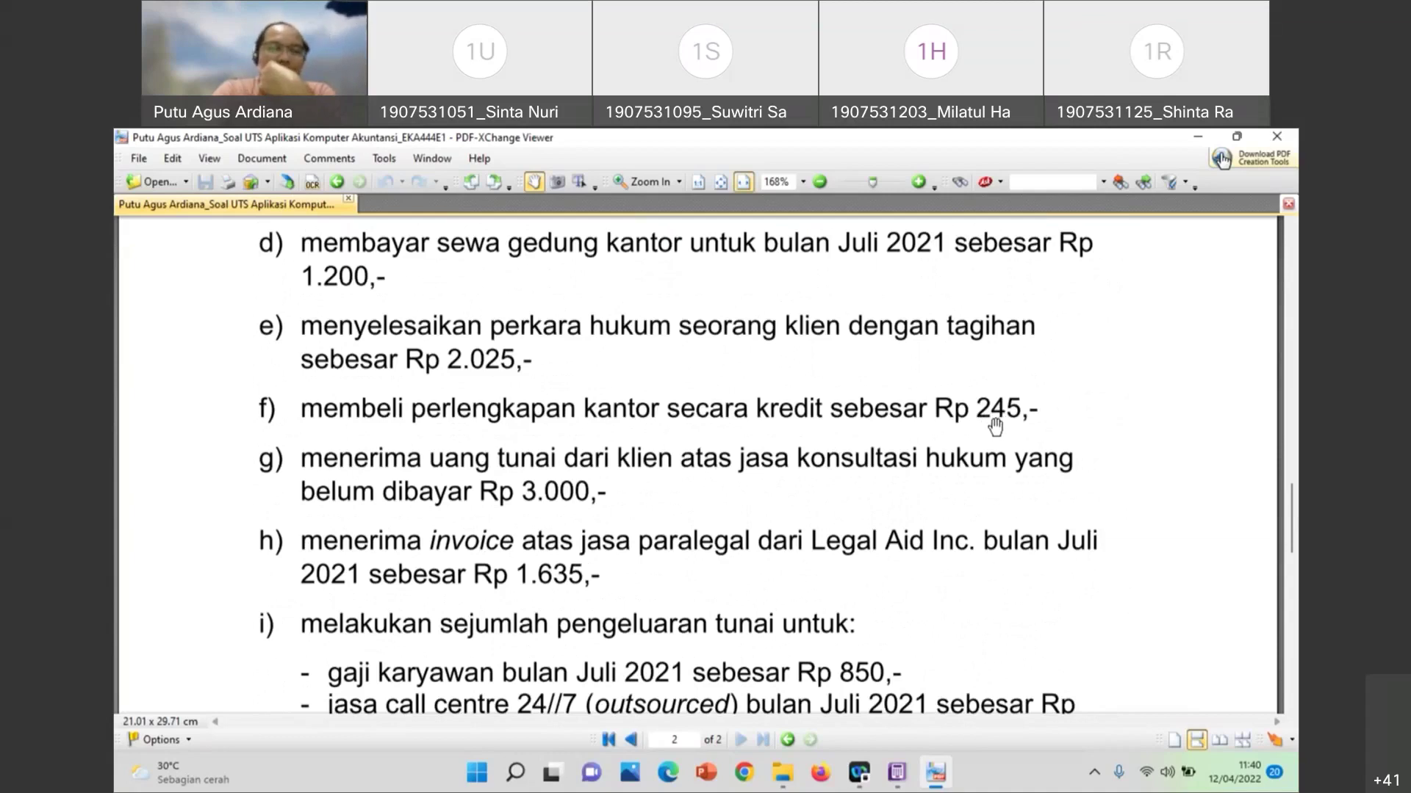
scroll(993, 428, "down", 9)
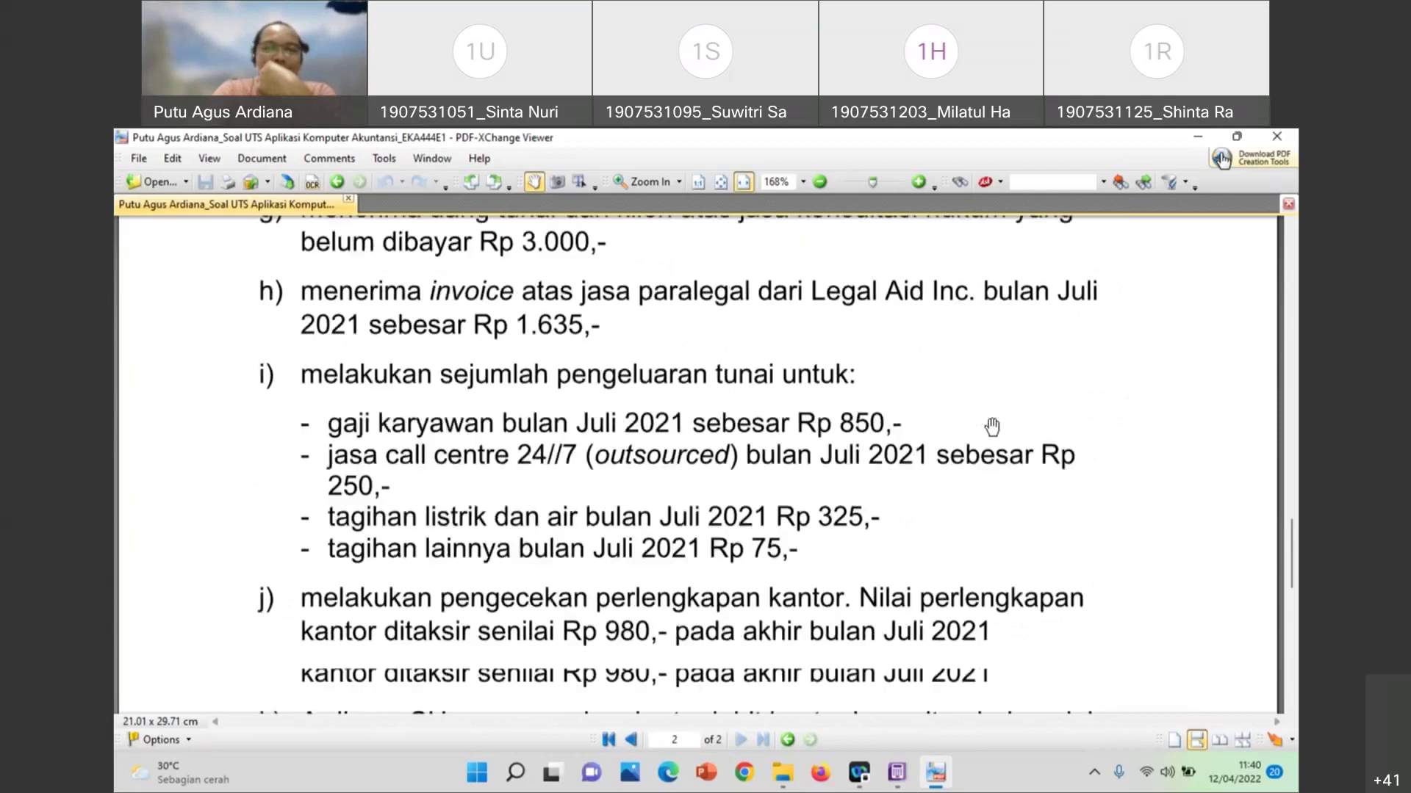
scroll(992, 428, "down", 19)
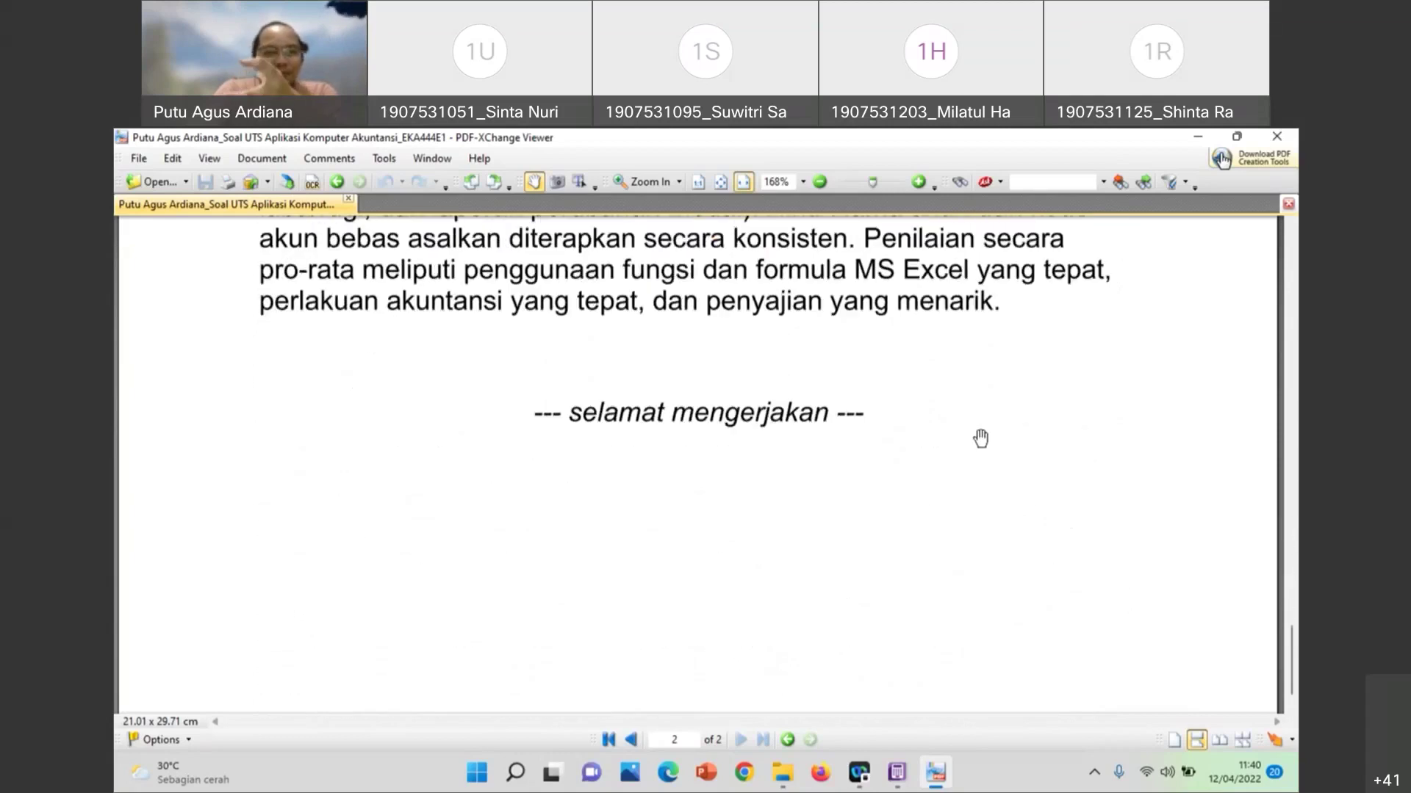
scroll(818, 435, "up", 11)
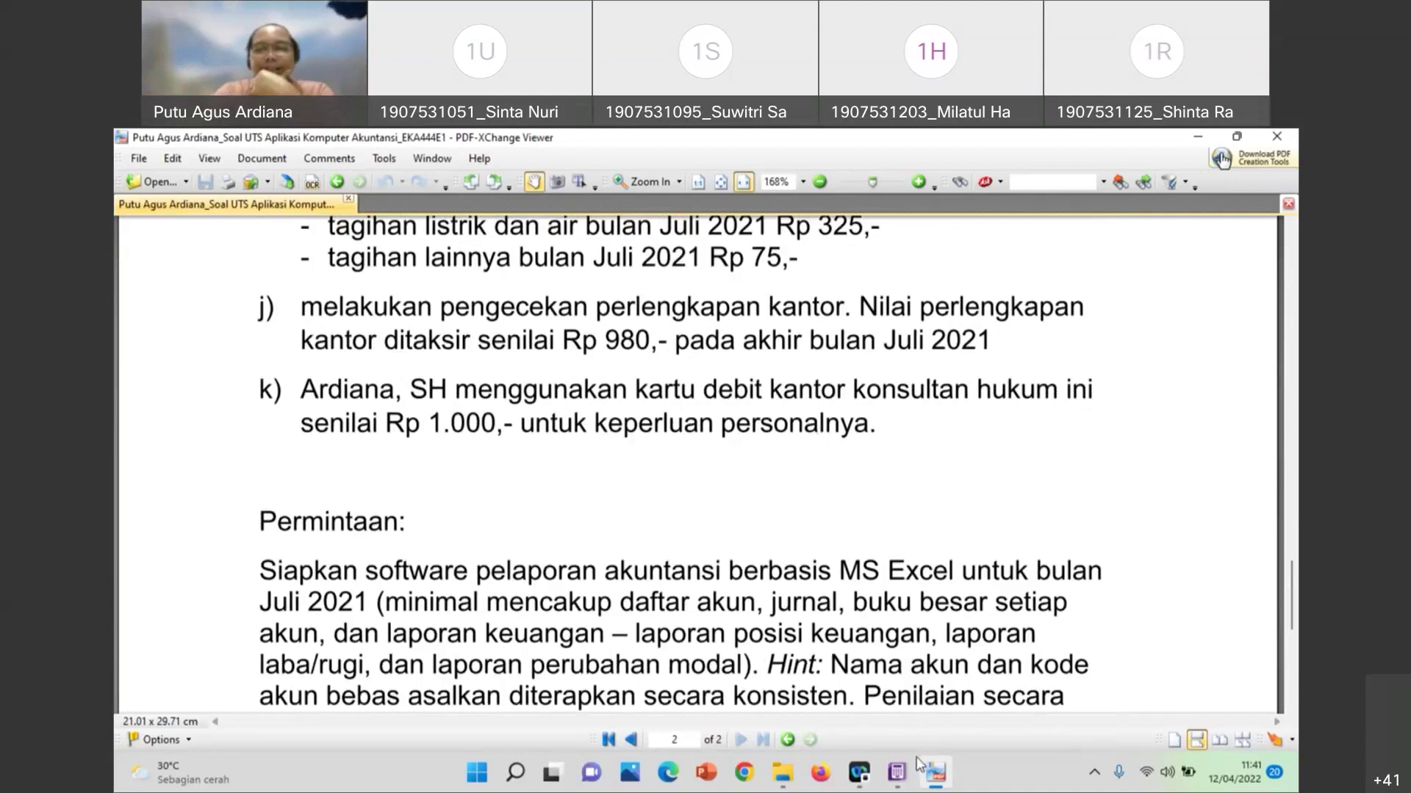
Return to ABSS Accounting and complete the journal entry's memo as "Menyesuaikan nilai persediaan/perlengkapan kantor"
left_click(899, 778)
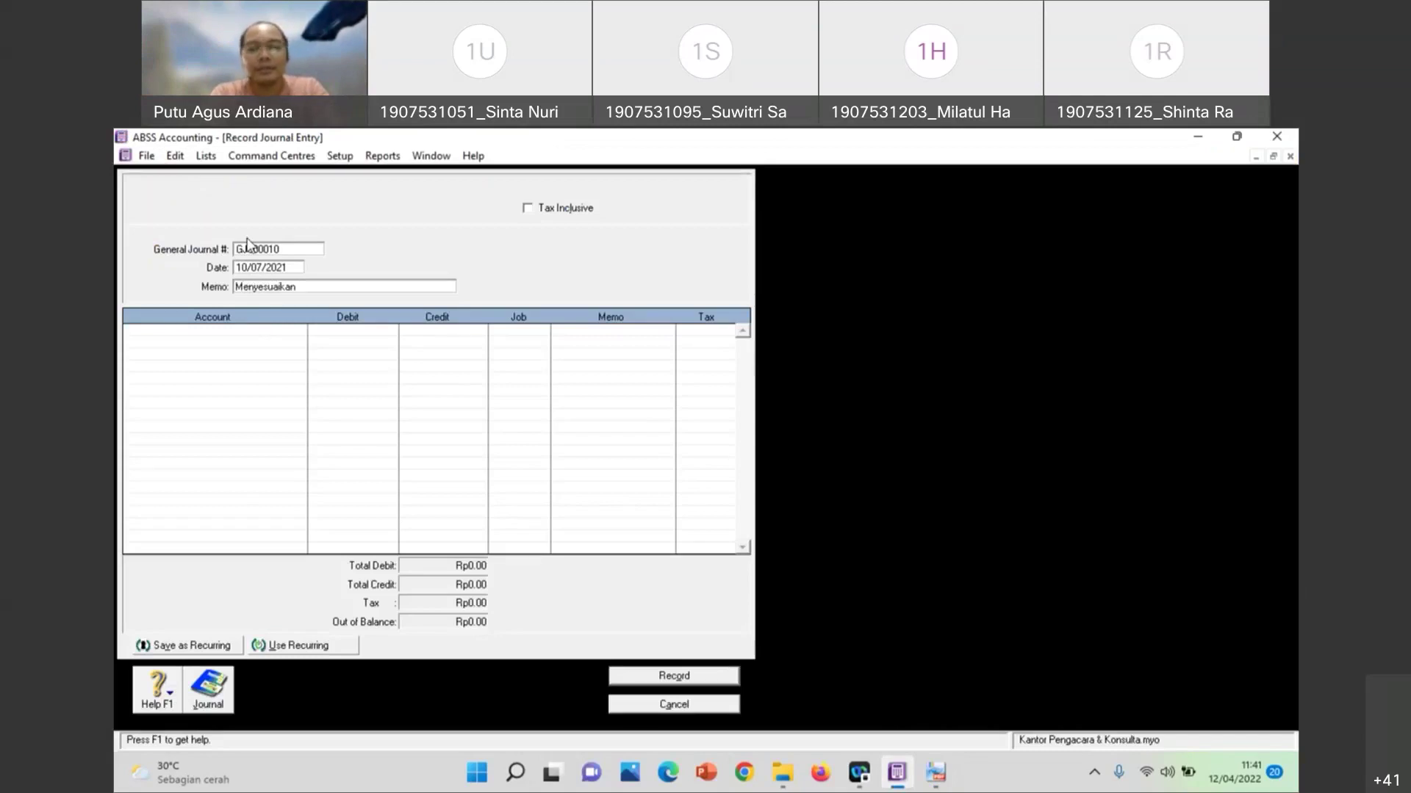
type("lai ")
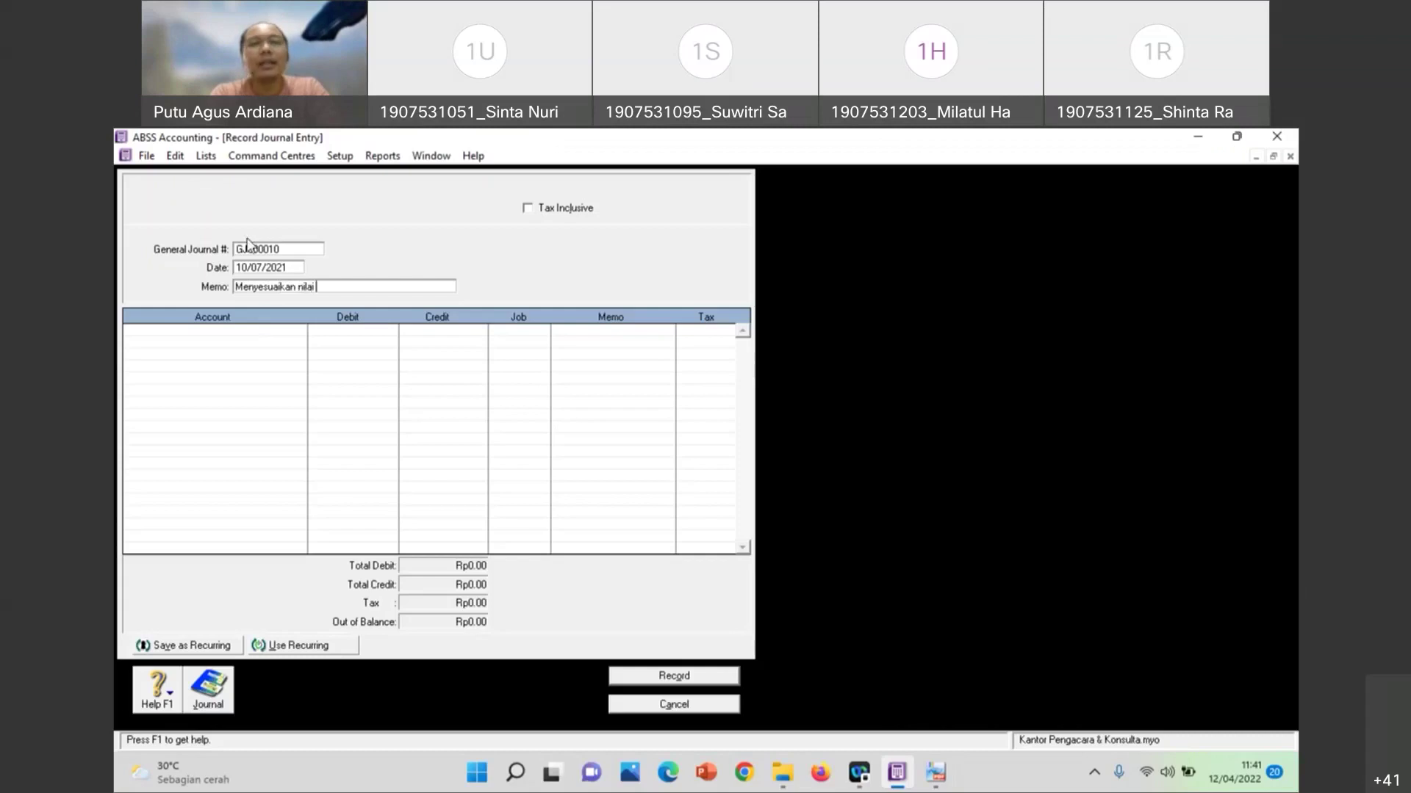
type("perlengkapan/")
key("BackSpace")
key("BackSpace")
key("BackSpace")
key("BackSpace")
key("BackSpace")
key("BackSpace")
key("BackSpace")
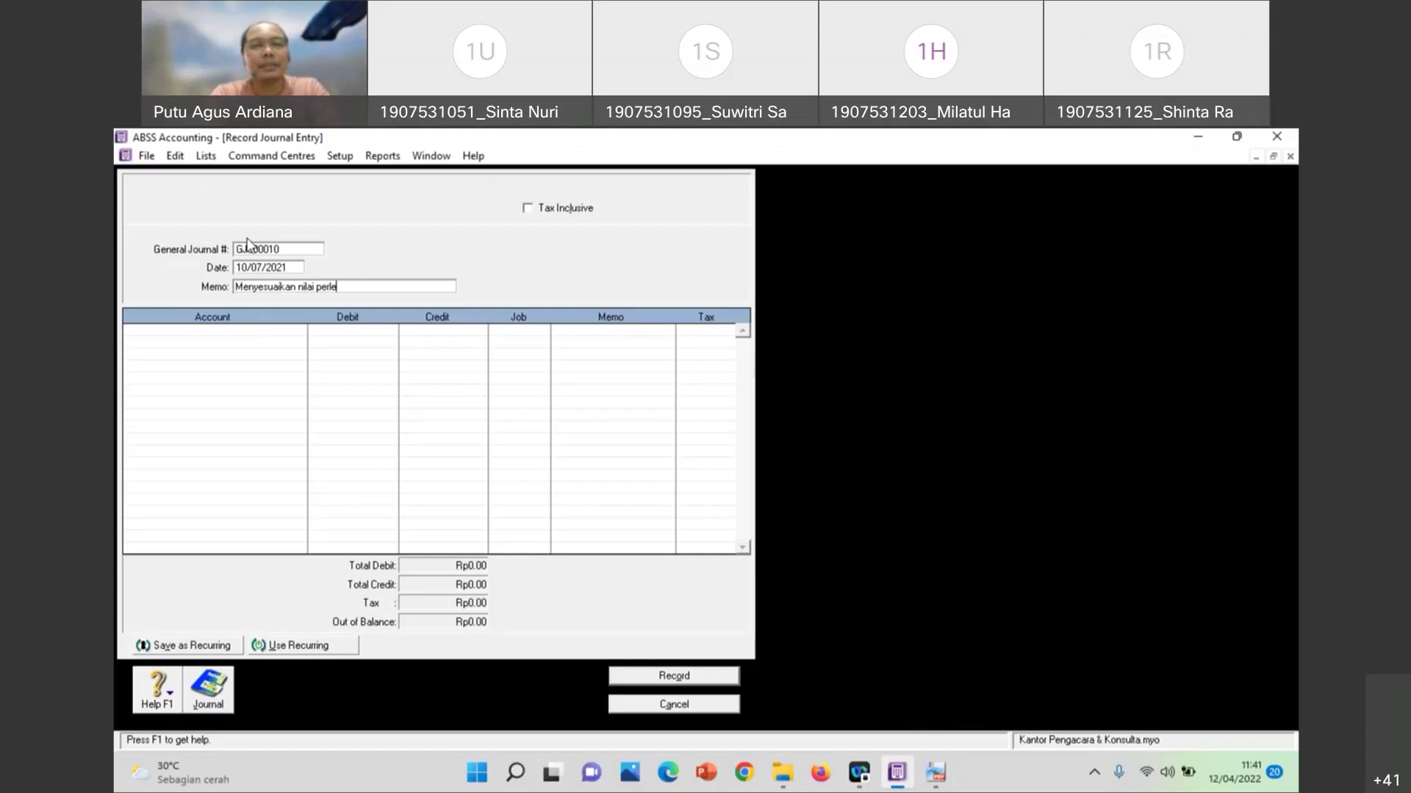
type("sediaan/perlengkapan kantor")
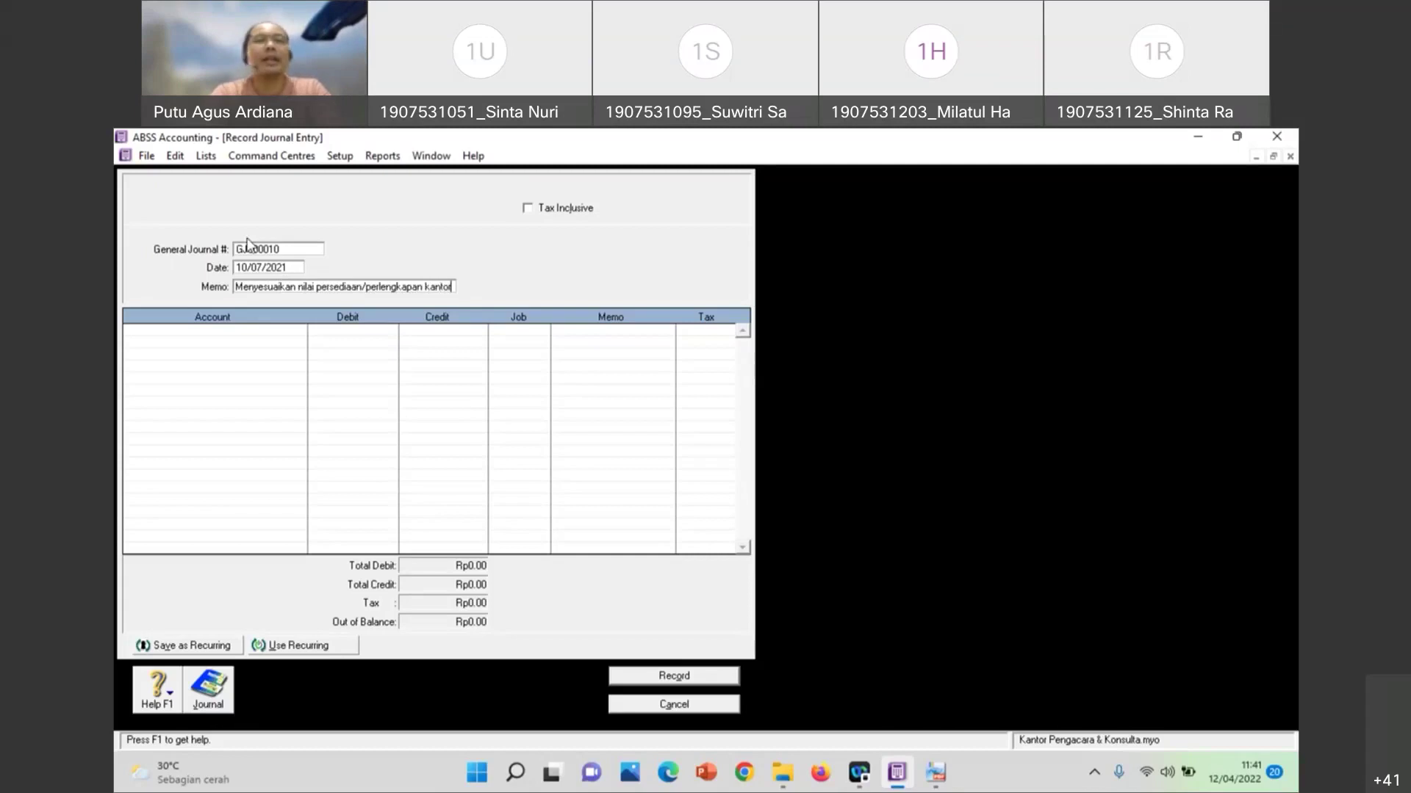
Add account lines for Beban Perlengkapan Kantor and, below it, Persediaan/Perlengkapan Kantor to the journal entry
left_click(296, 332)
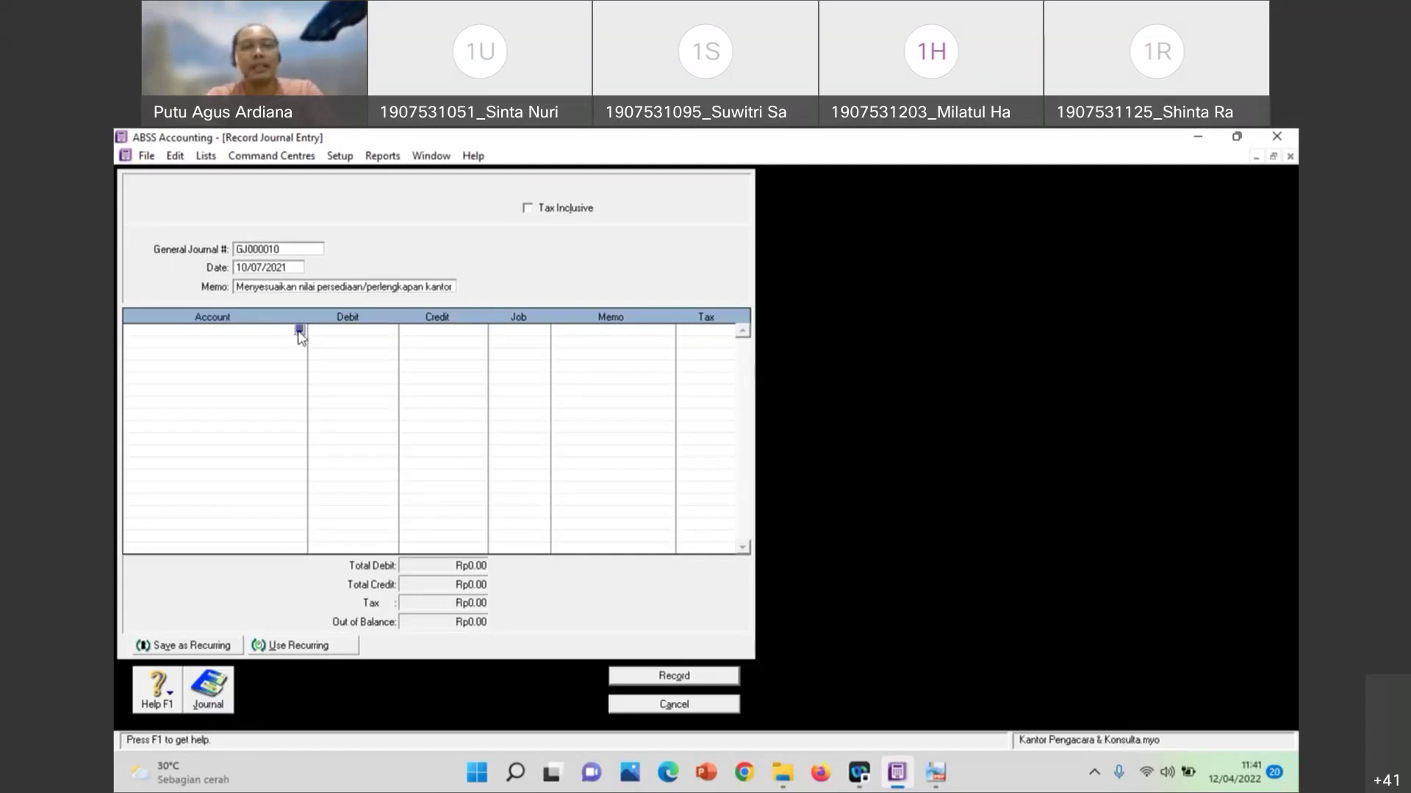
left_click(299, 332)
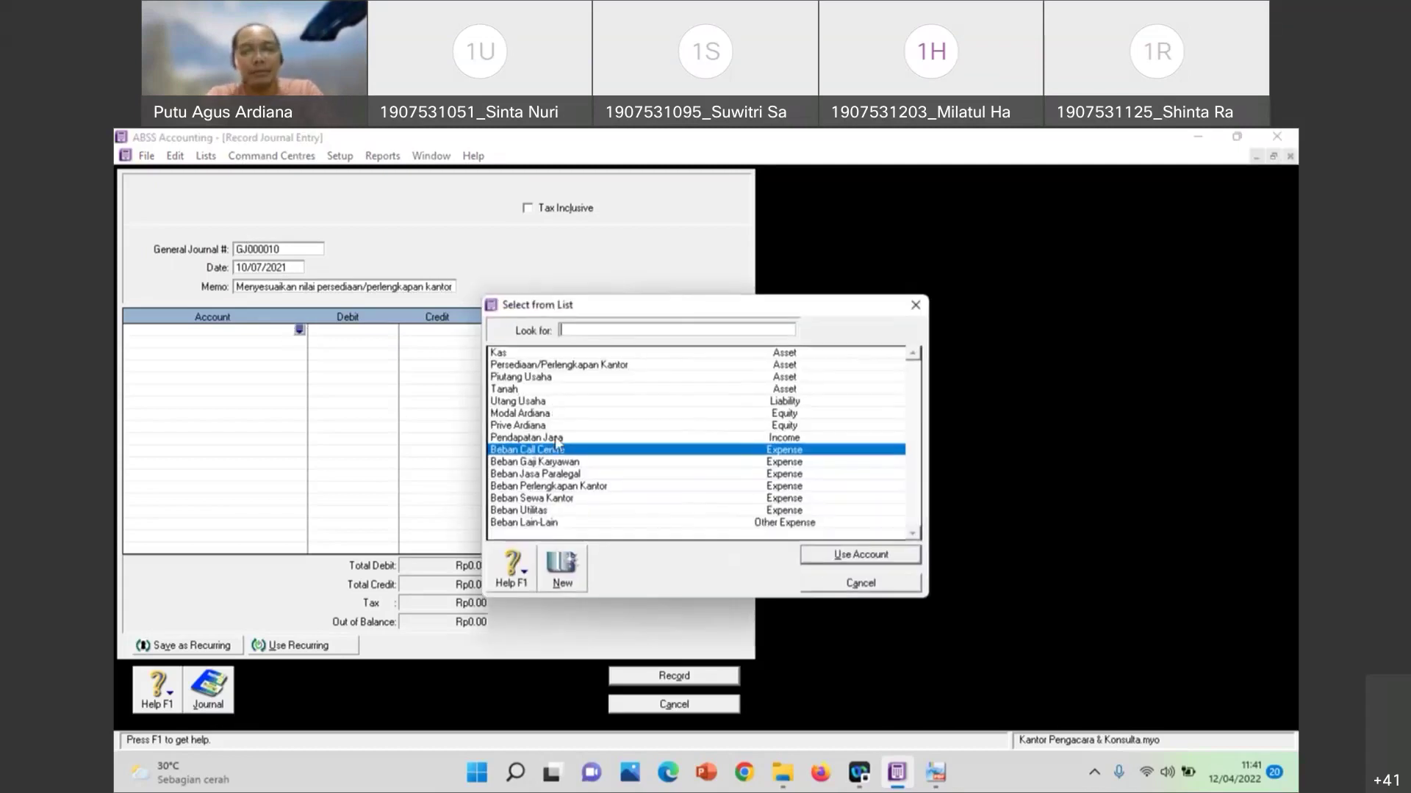
left_click(553, 499)
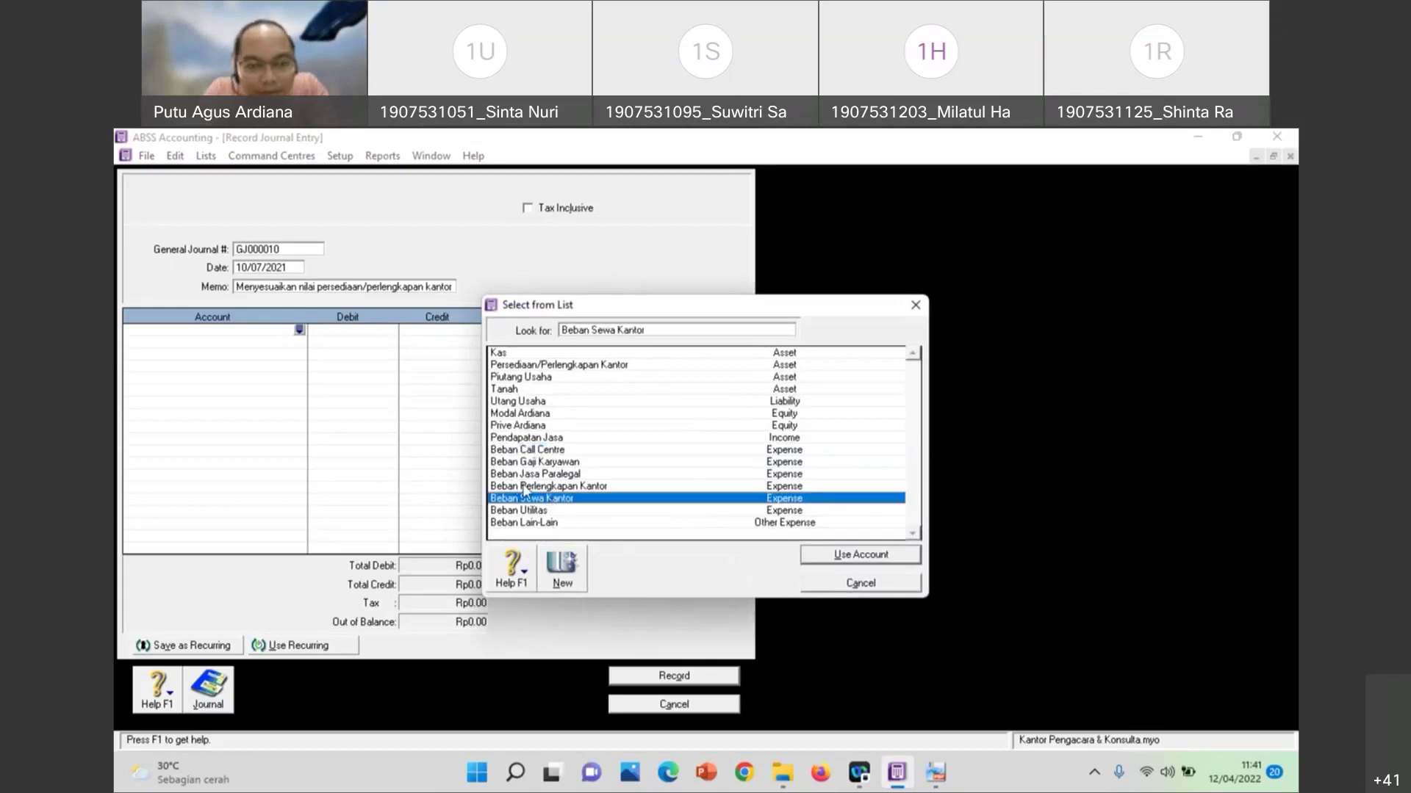
key("Up")
left_click(810, 561)
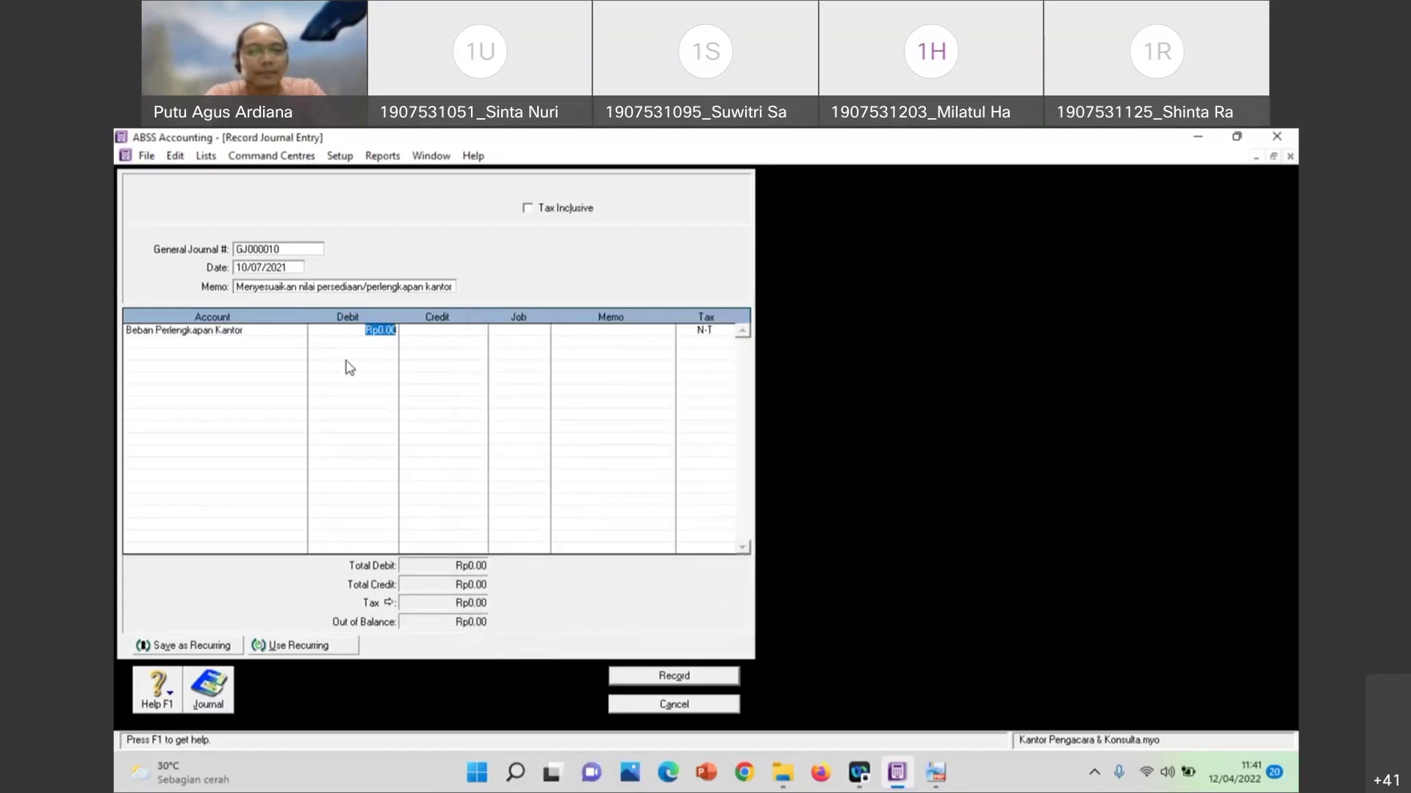
left_click(298, 339)
left_click(299, 342)
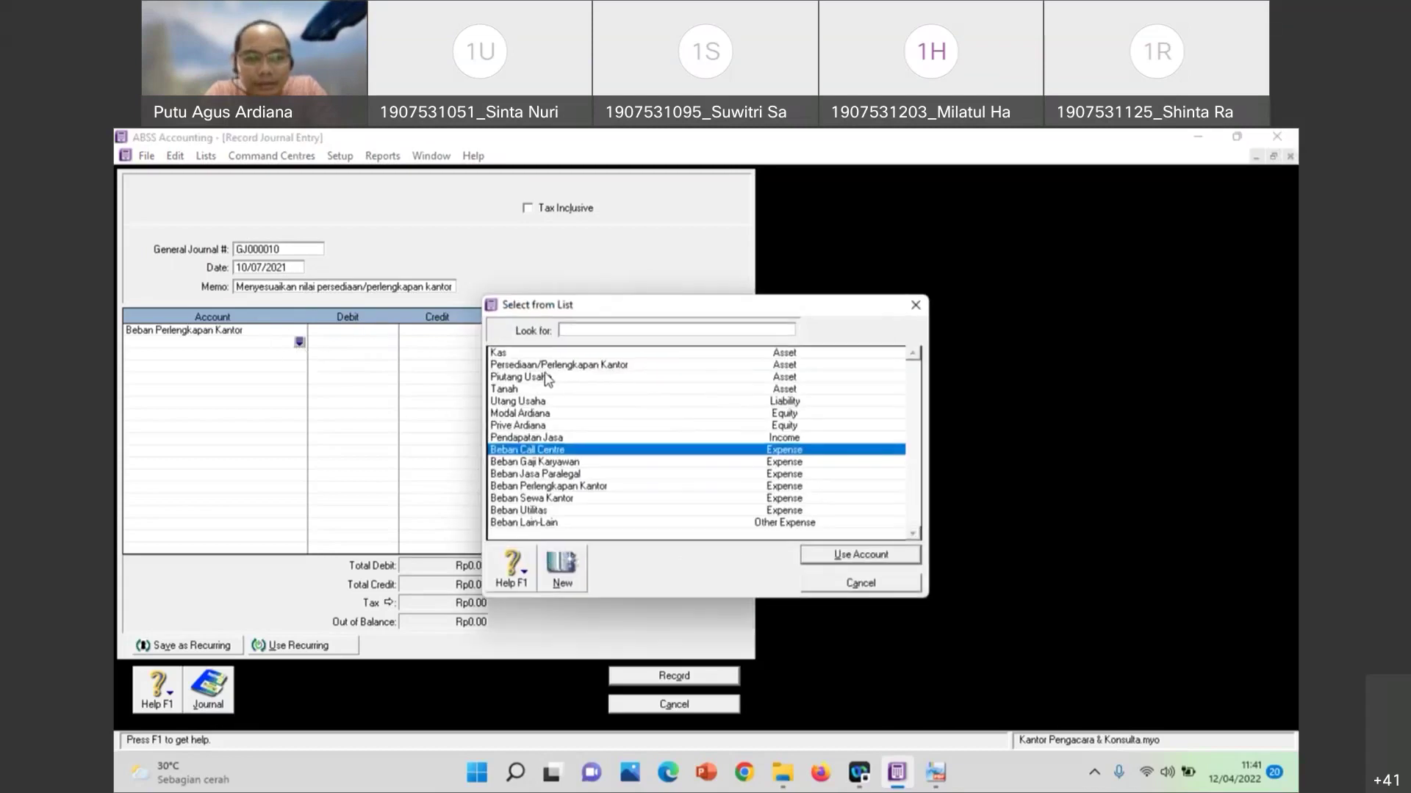
left_click(546, 368)
left_click(834, 560)
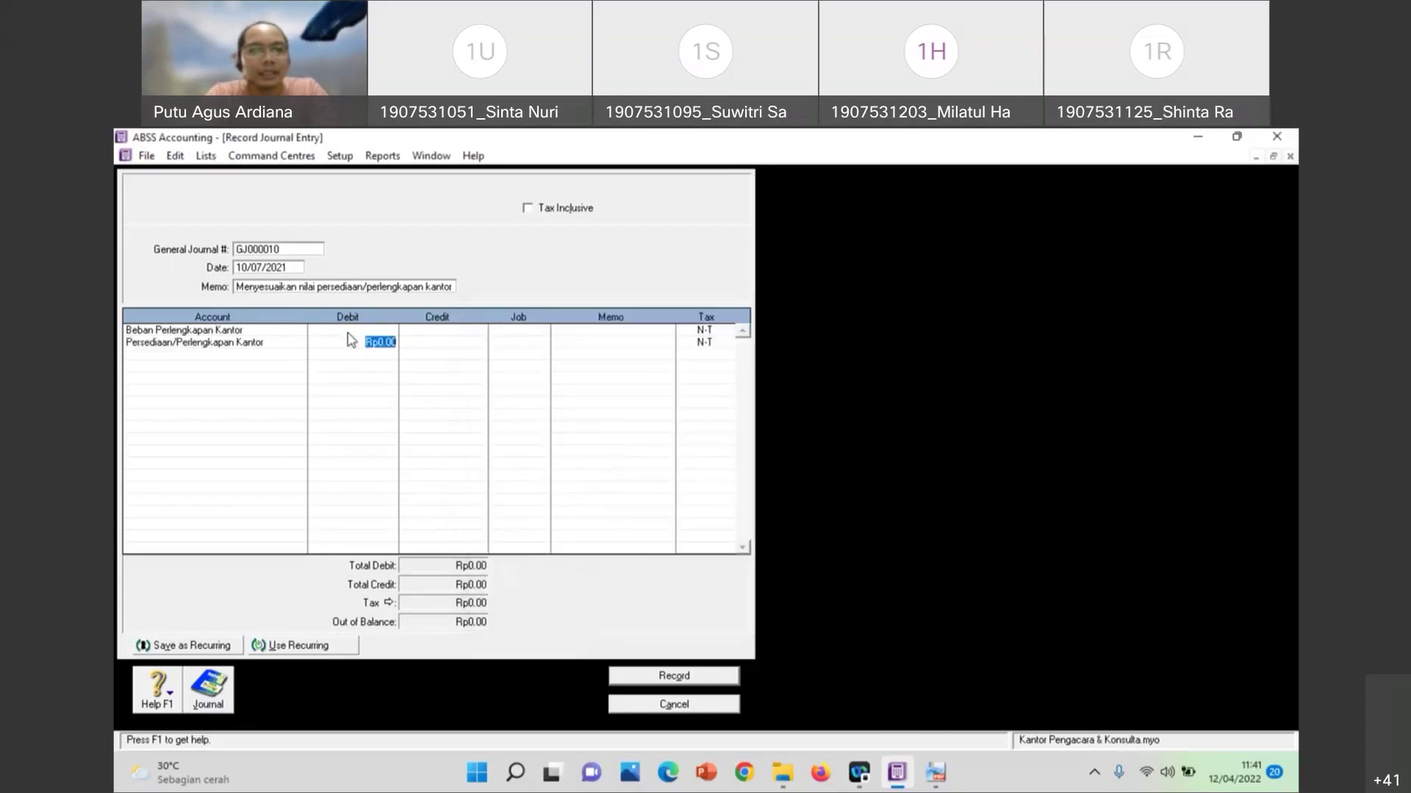
Debit Beban Perlengkapan Kantor with Rp115.00 and credit Persediaan/Perlengkapan Kantor with the same amount
left_click(396, 330)
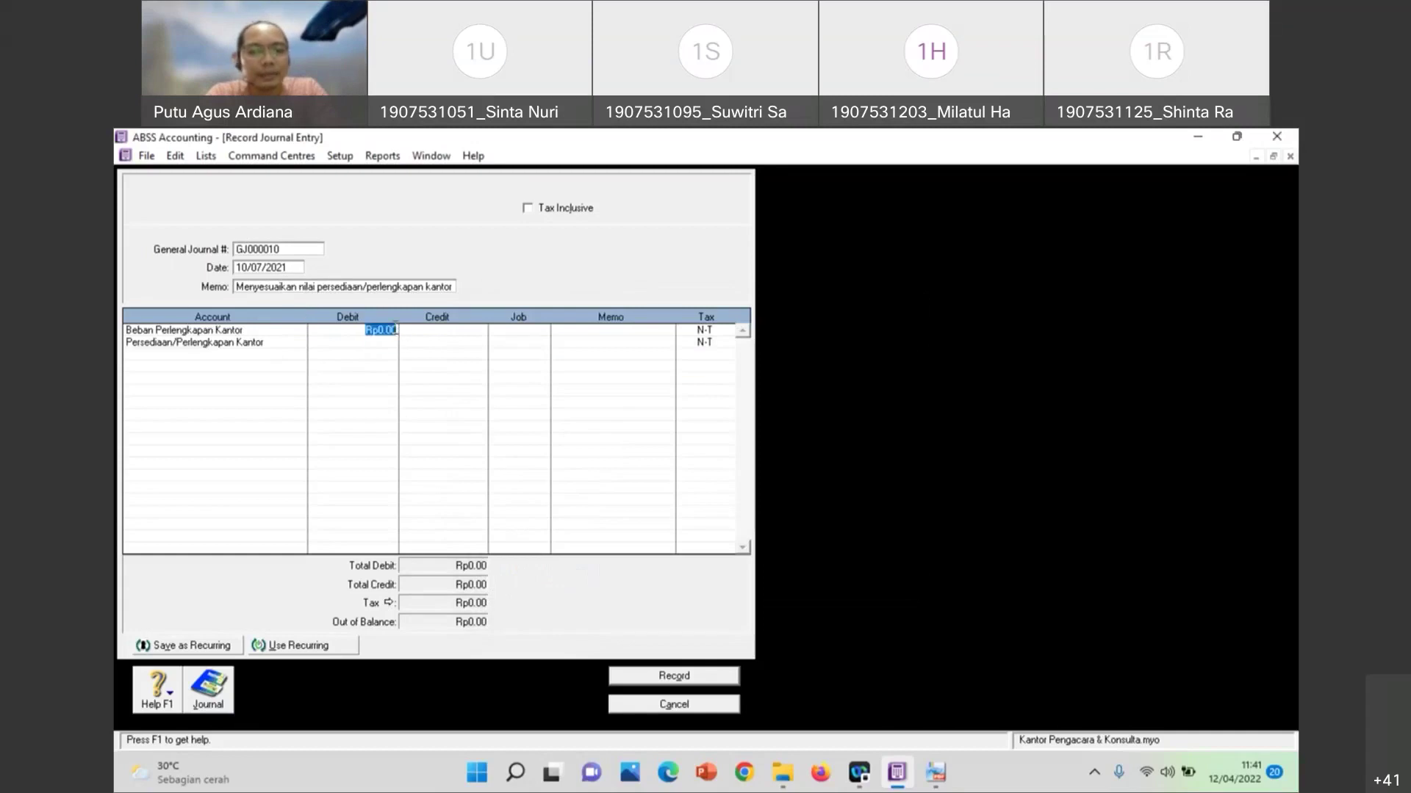
type("115")
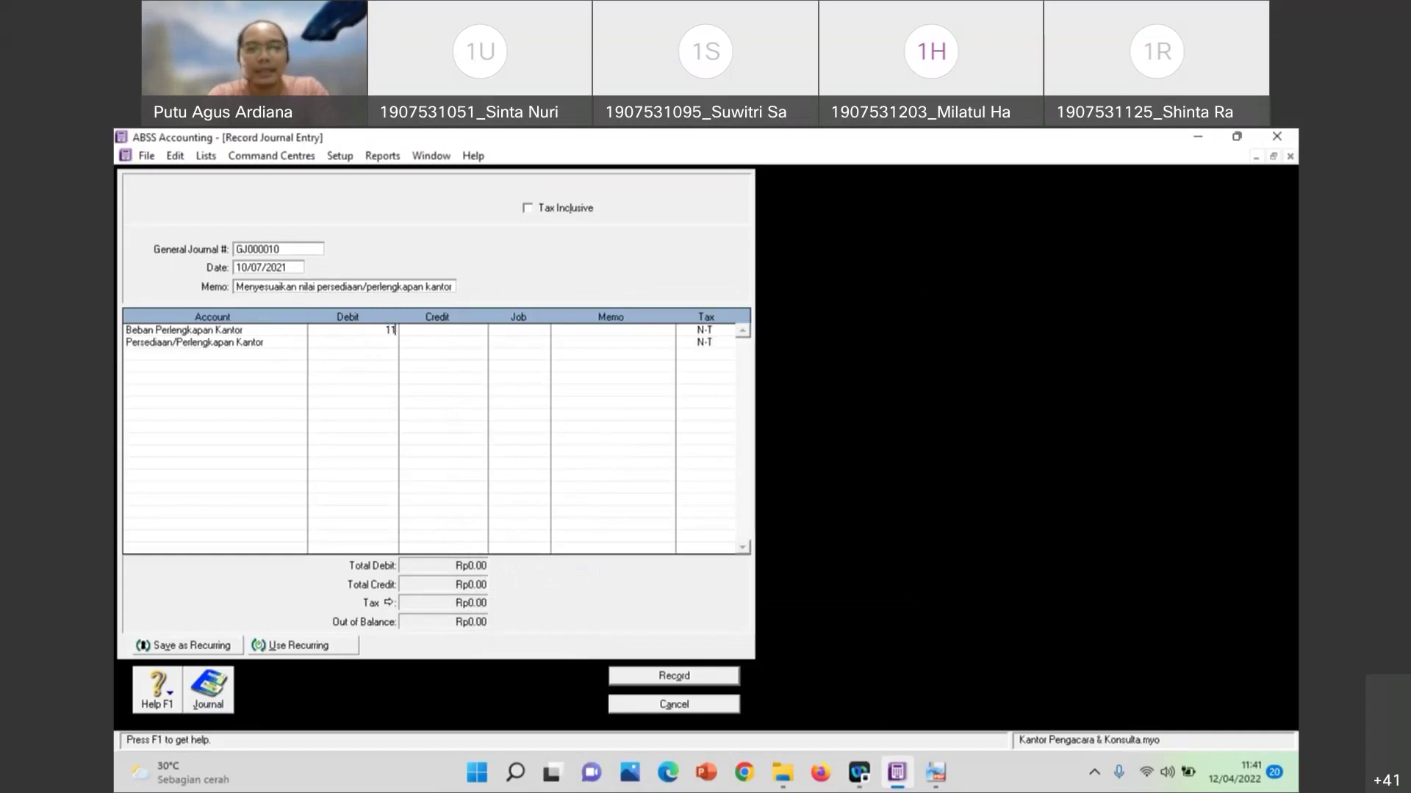
left_click(425, 342)
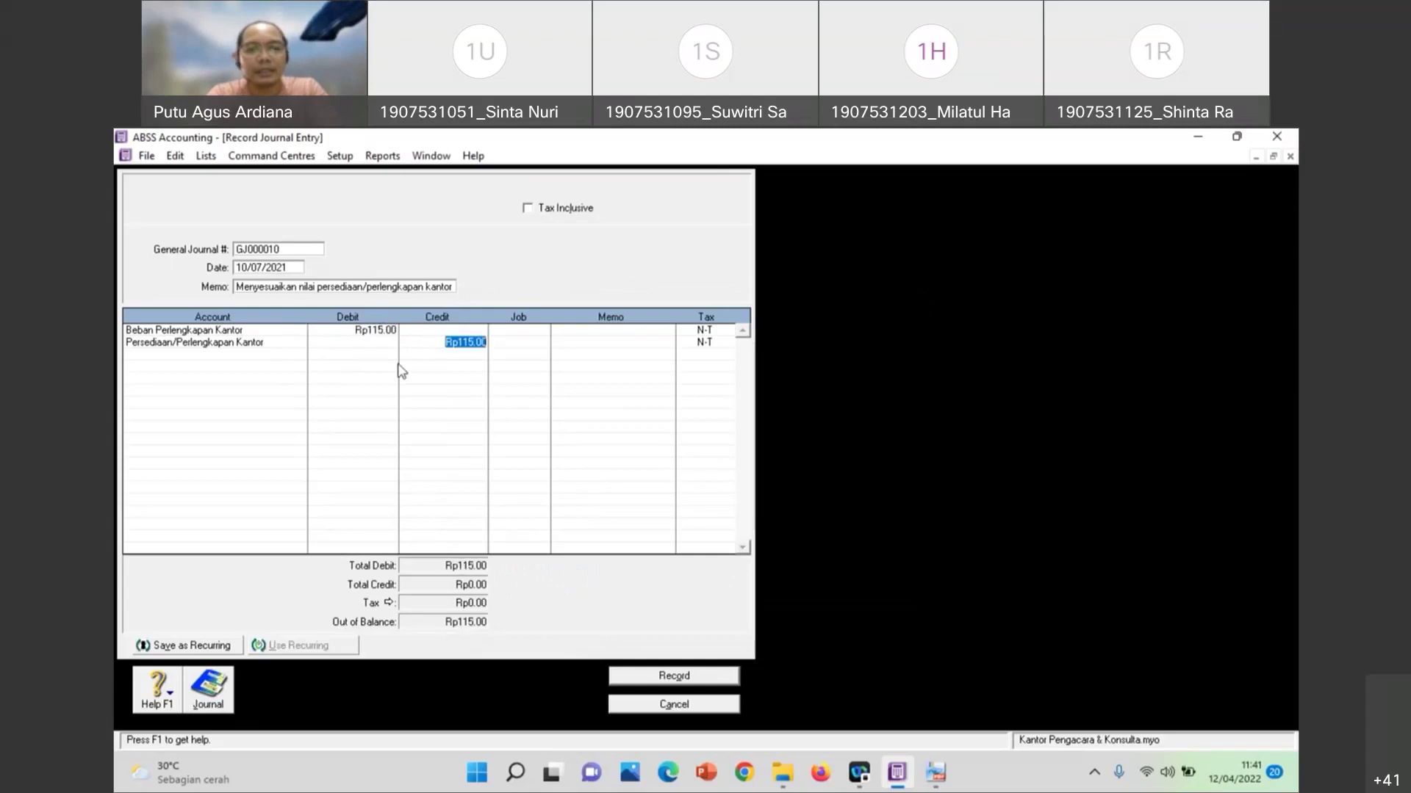
left_click(278, 357)
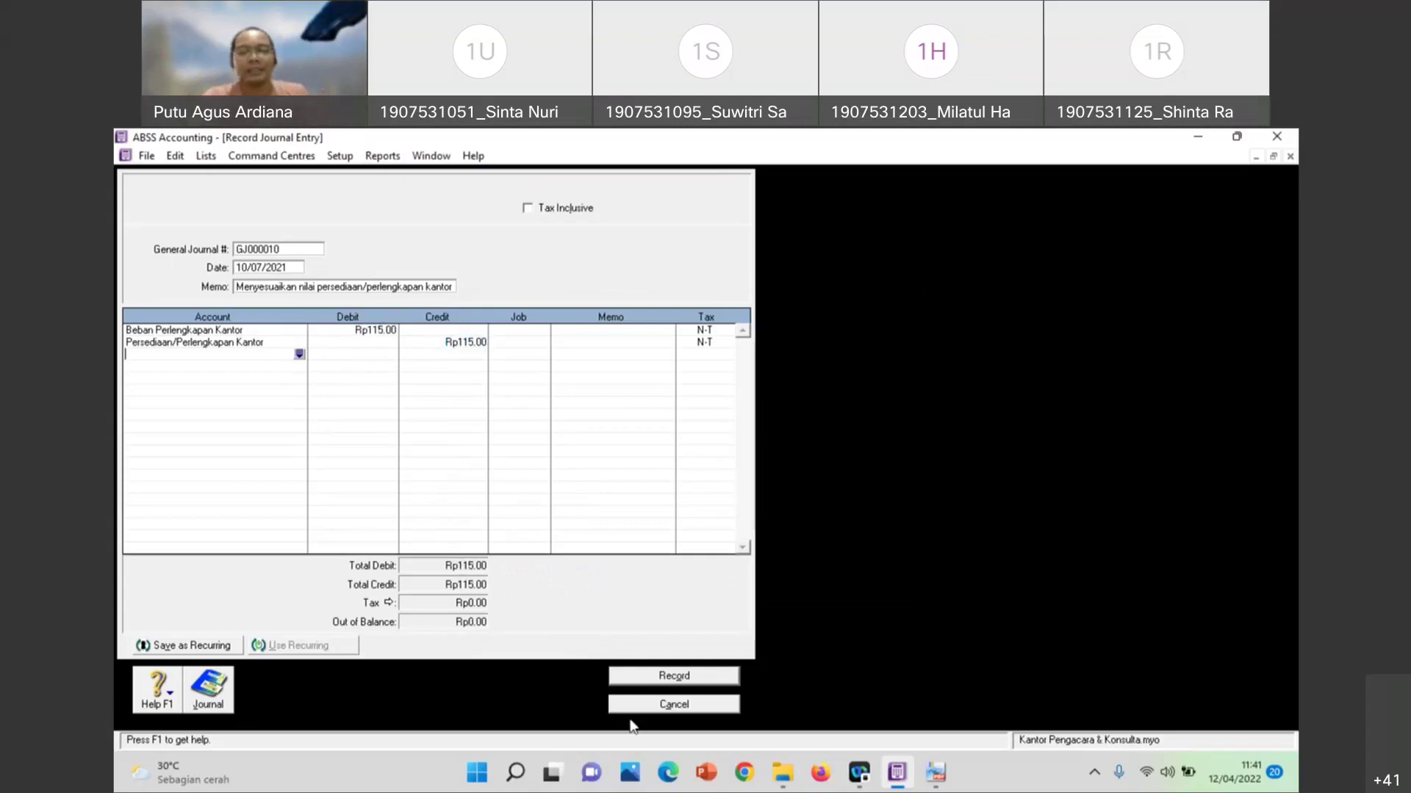
Check the adjustment against the opening office supplies balance and transactions f and j in the PDF question sheet
left_click(937, 773)
scroll(694, 514, "up", 3)
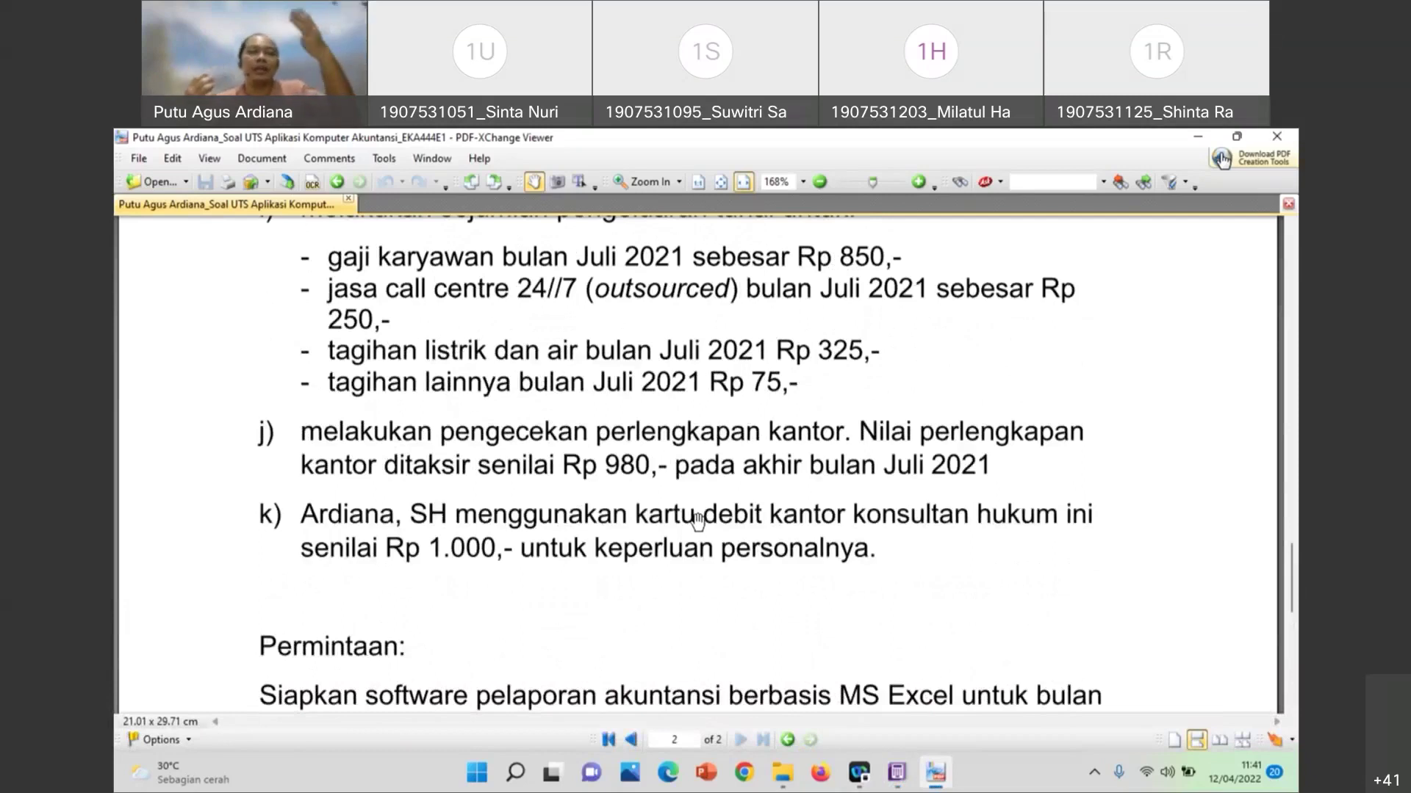
scroll(1051, 638, "up", 10)
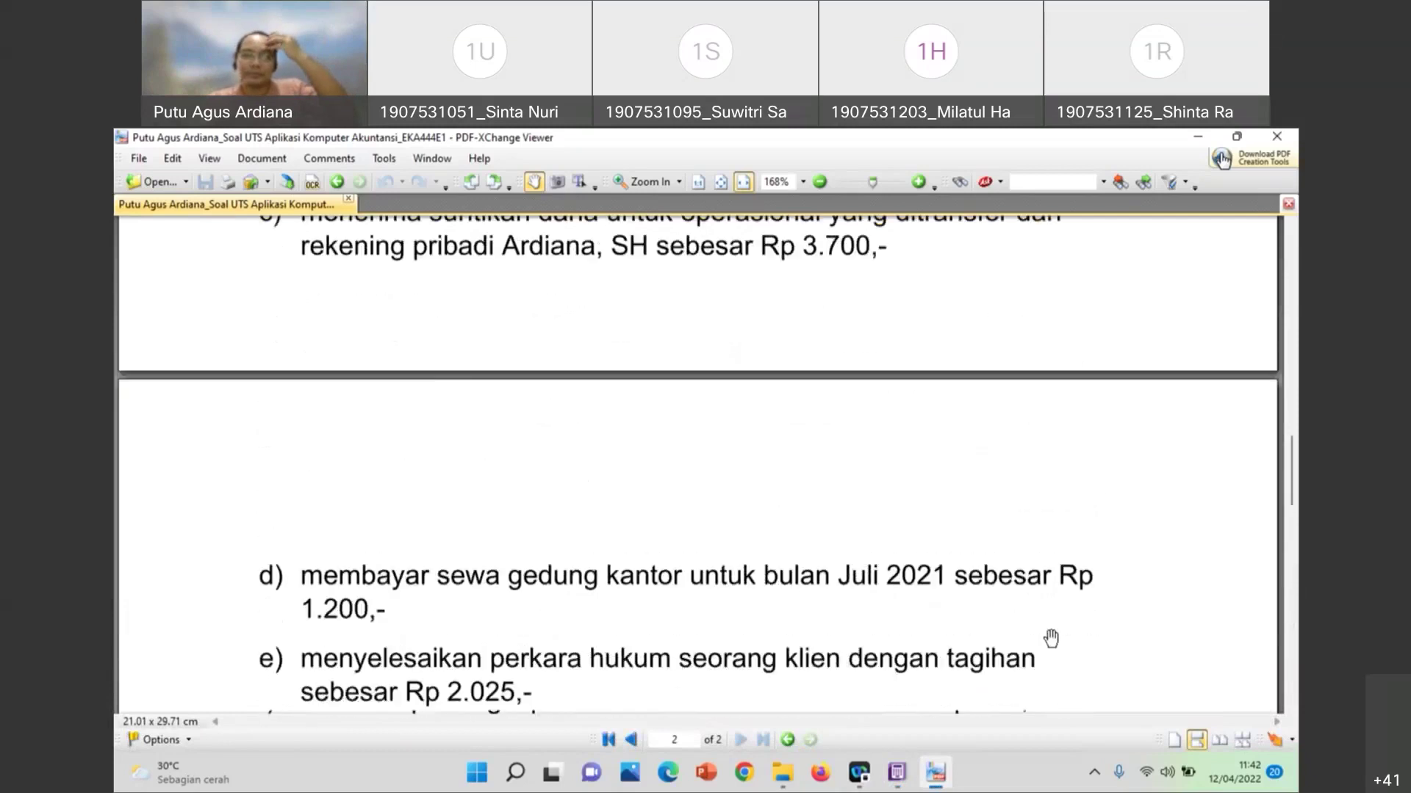
scroll(1050, 638, "up", 10)
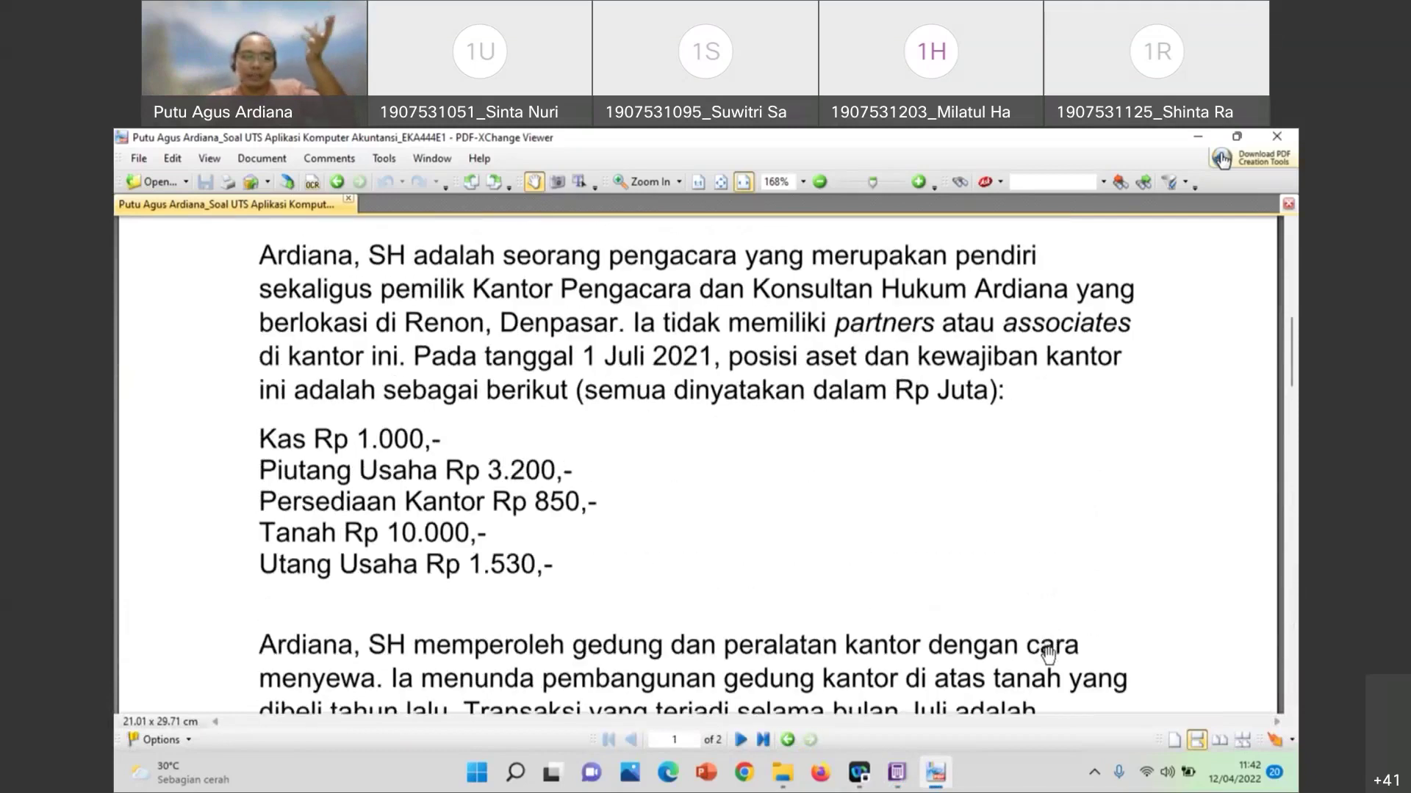
scroll(1042, 620, "down", 10)
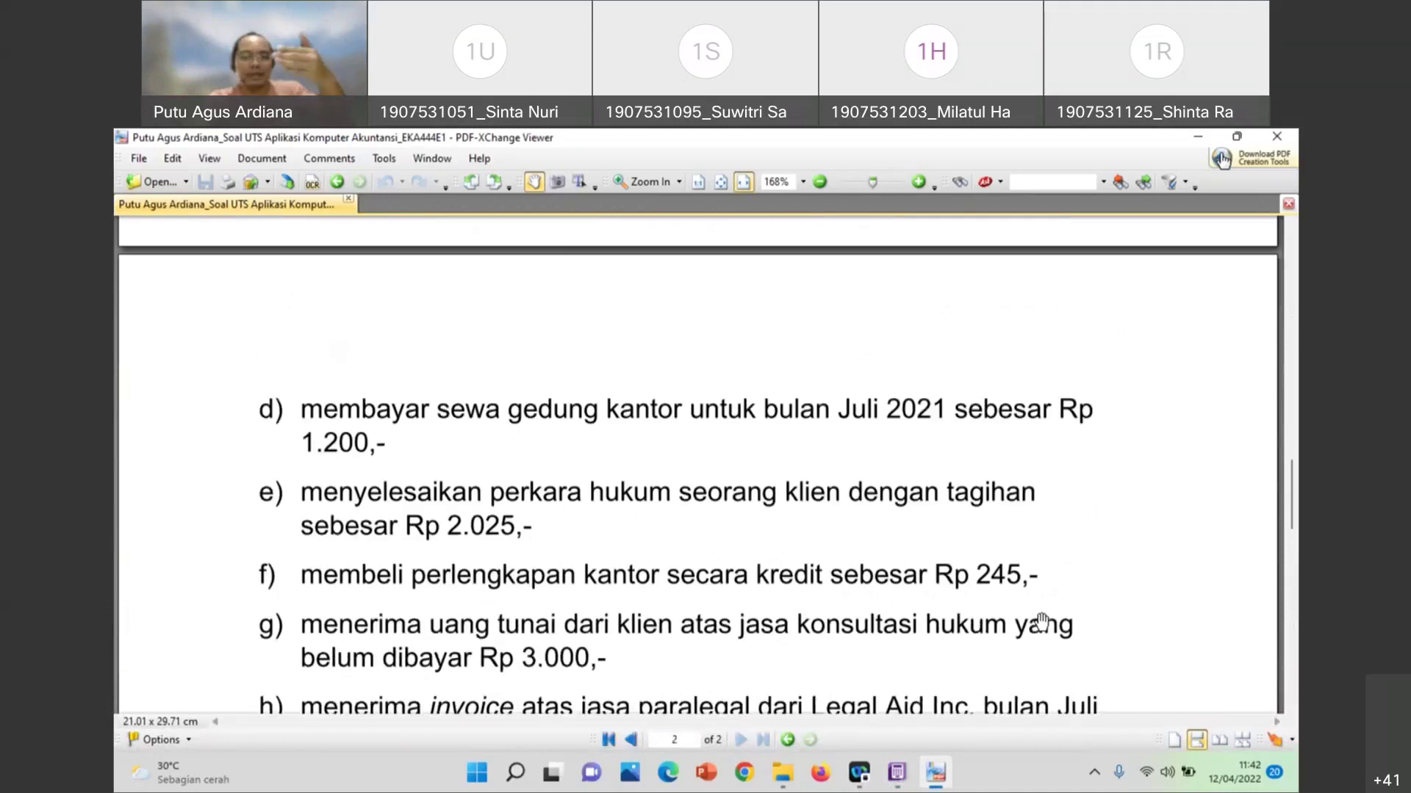
scroll(1042, 622, "down", 2)
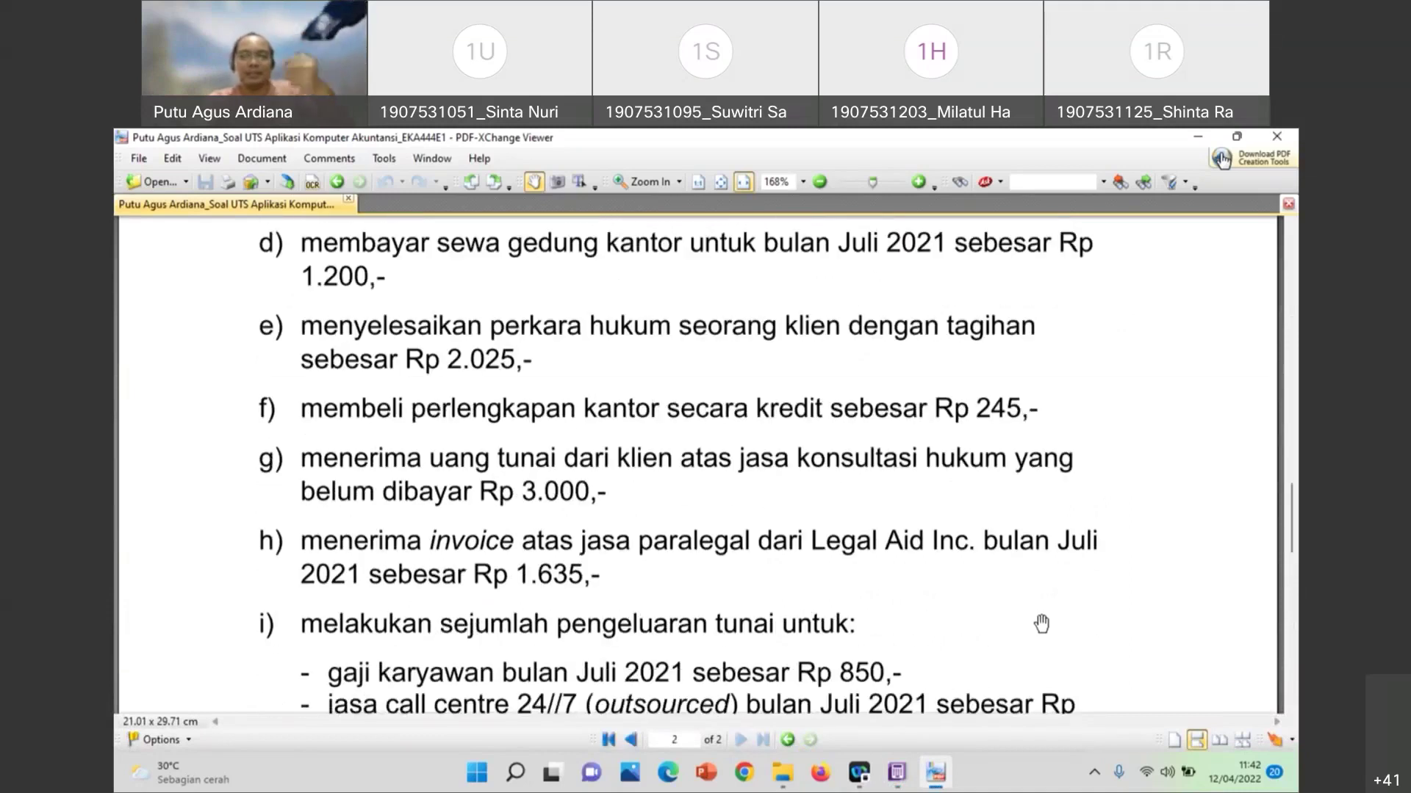
scroll(1041, 621, "down", 1)
scroll(1042, 622, "down", 4)
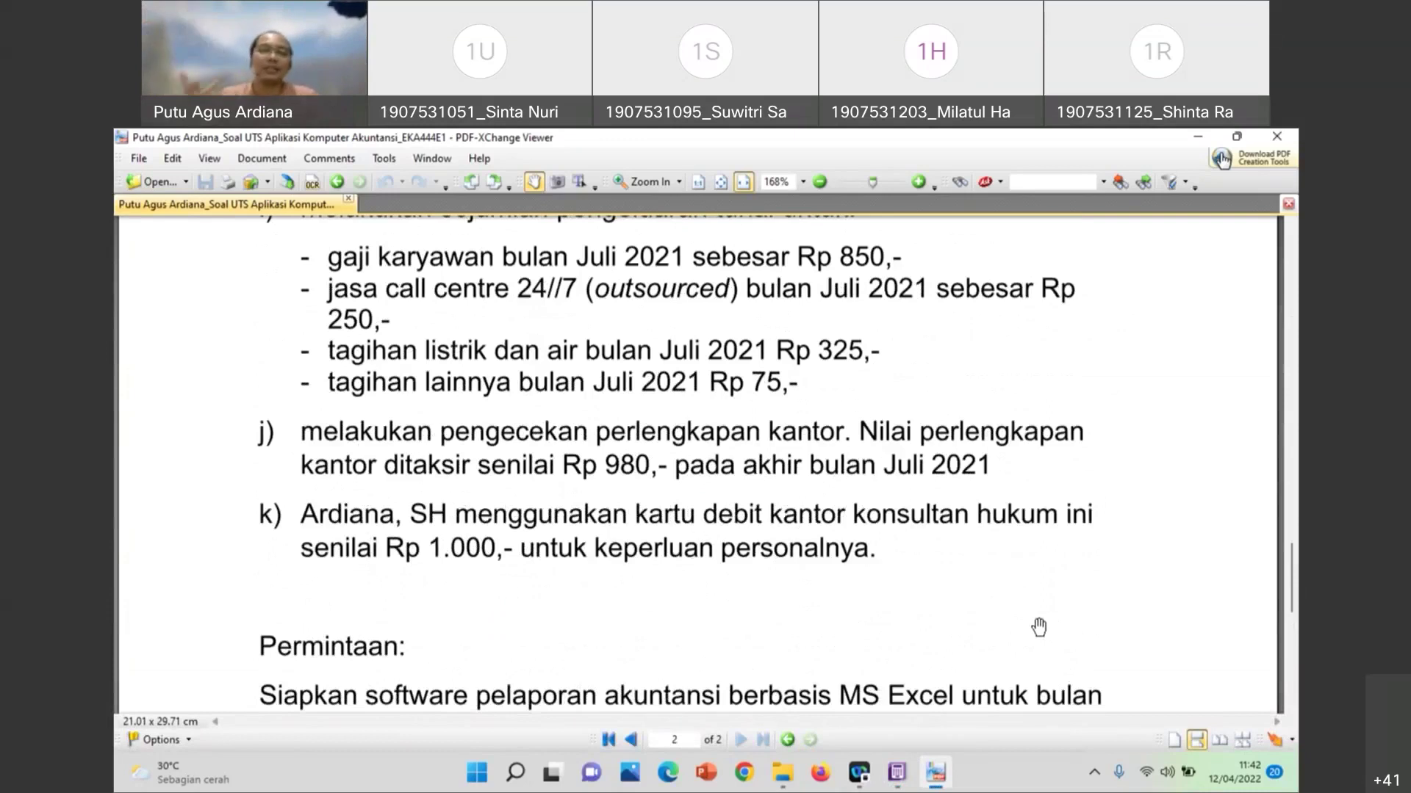
left_click(897, 771)
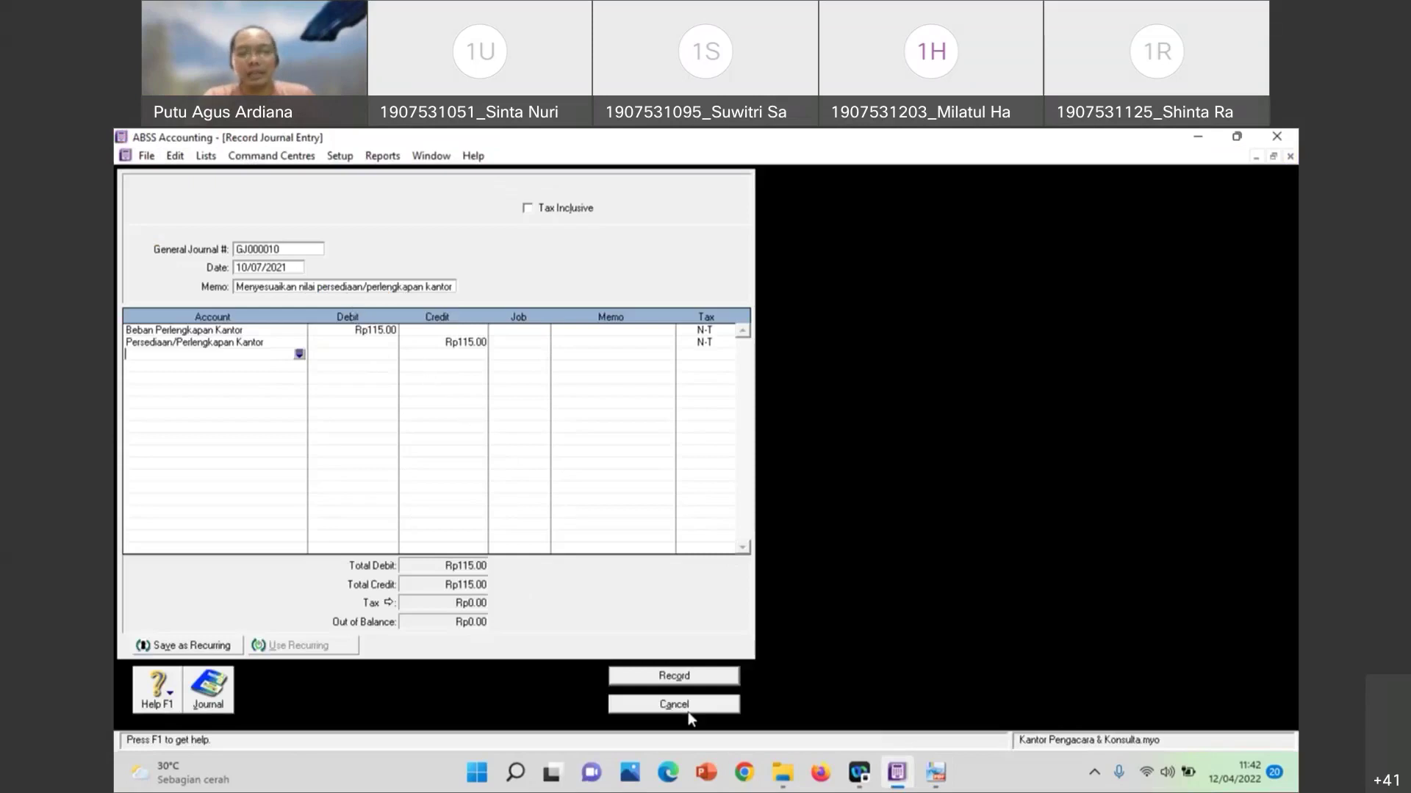
Review transactions f to k in the PDF question sheet and record the office supplies adjustment entry
left_click(932, 779)
scroll(599, 518, "up", 5)
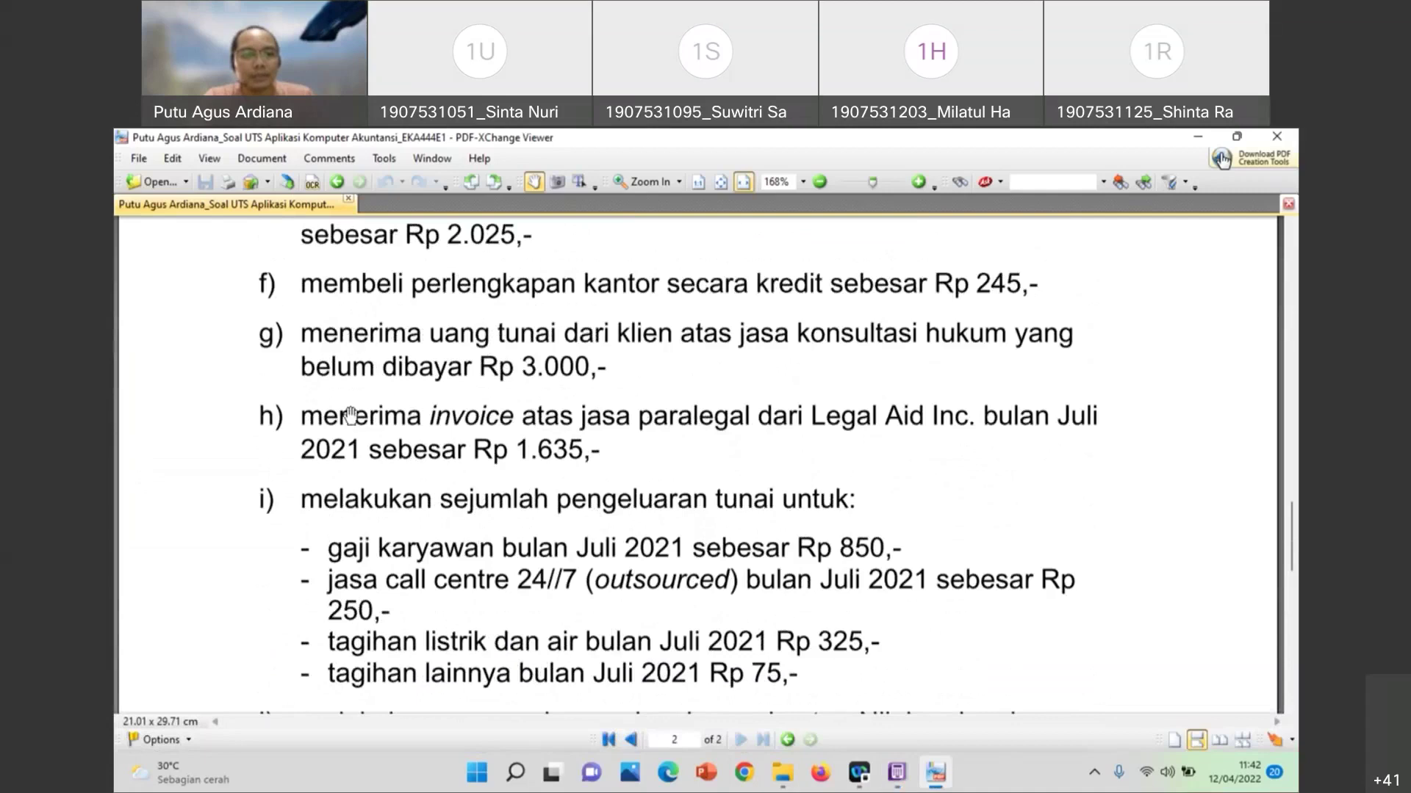
scroll(367, 584, "down", 3)
scroll(651, 650, "down", 2)
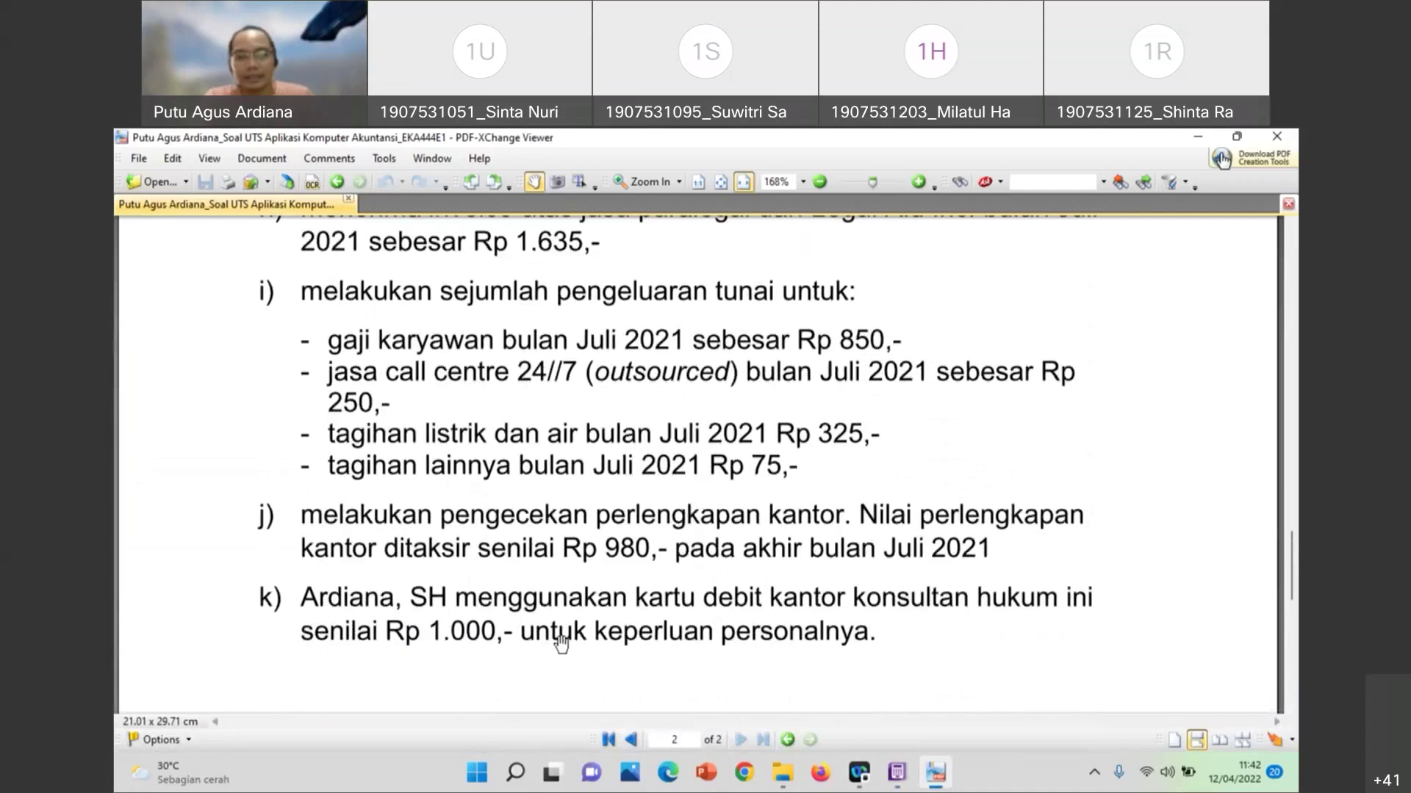
left_click(896, 773)
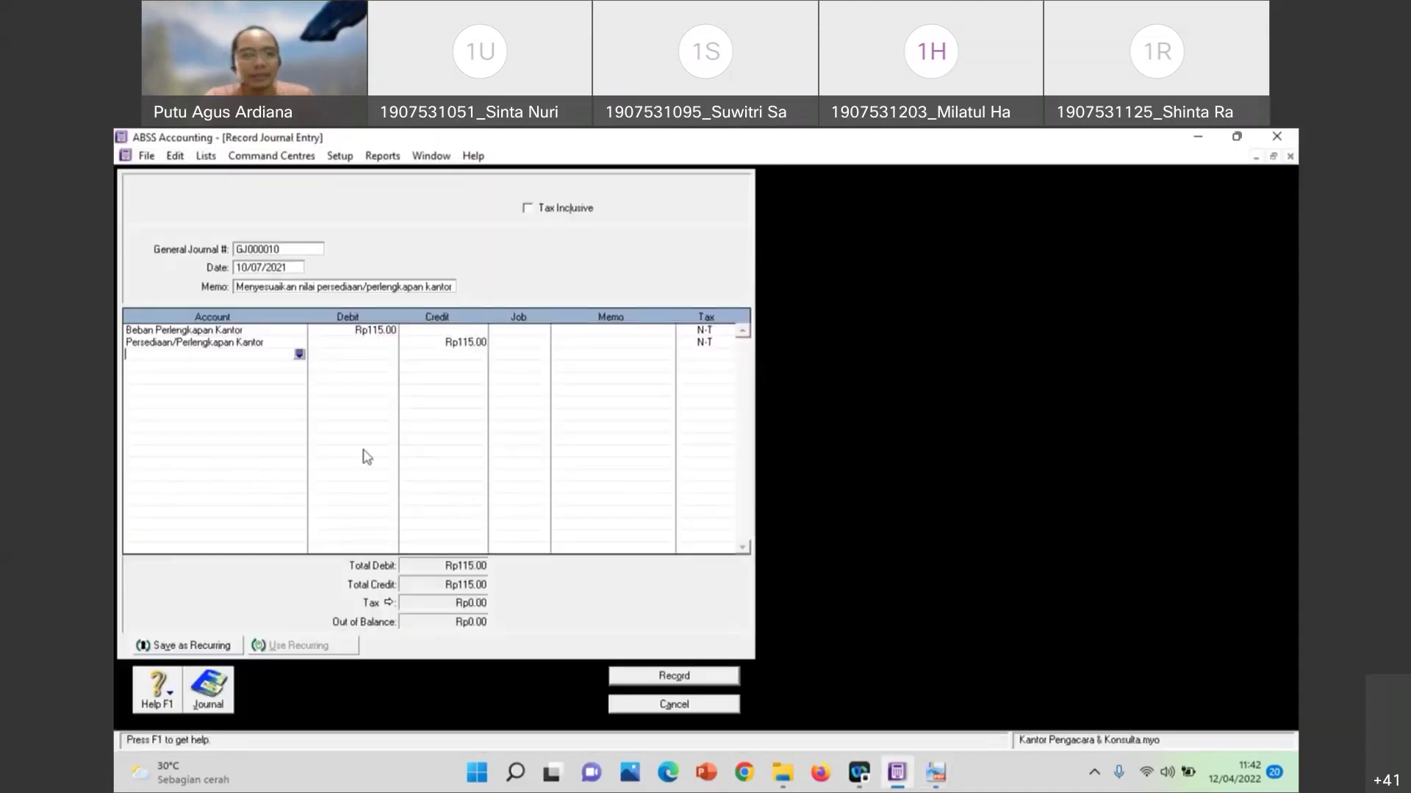
left_click(643, 682)
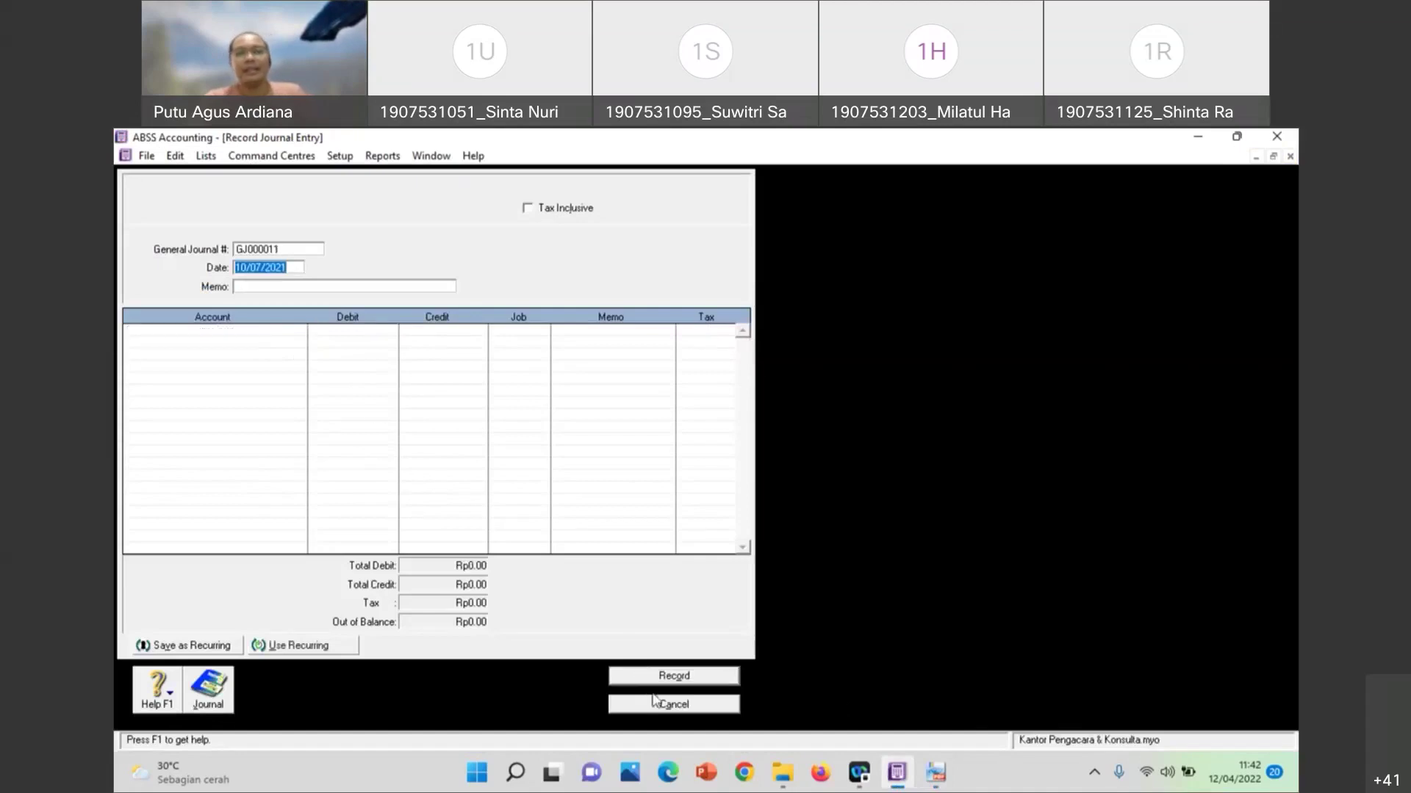
Set the date of the new journal entry to 11/07/2021
left_click(245, 268)
key("BackSpace")
type("1")
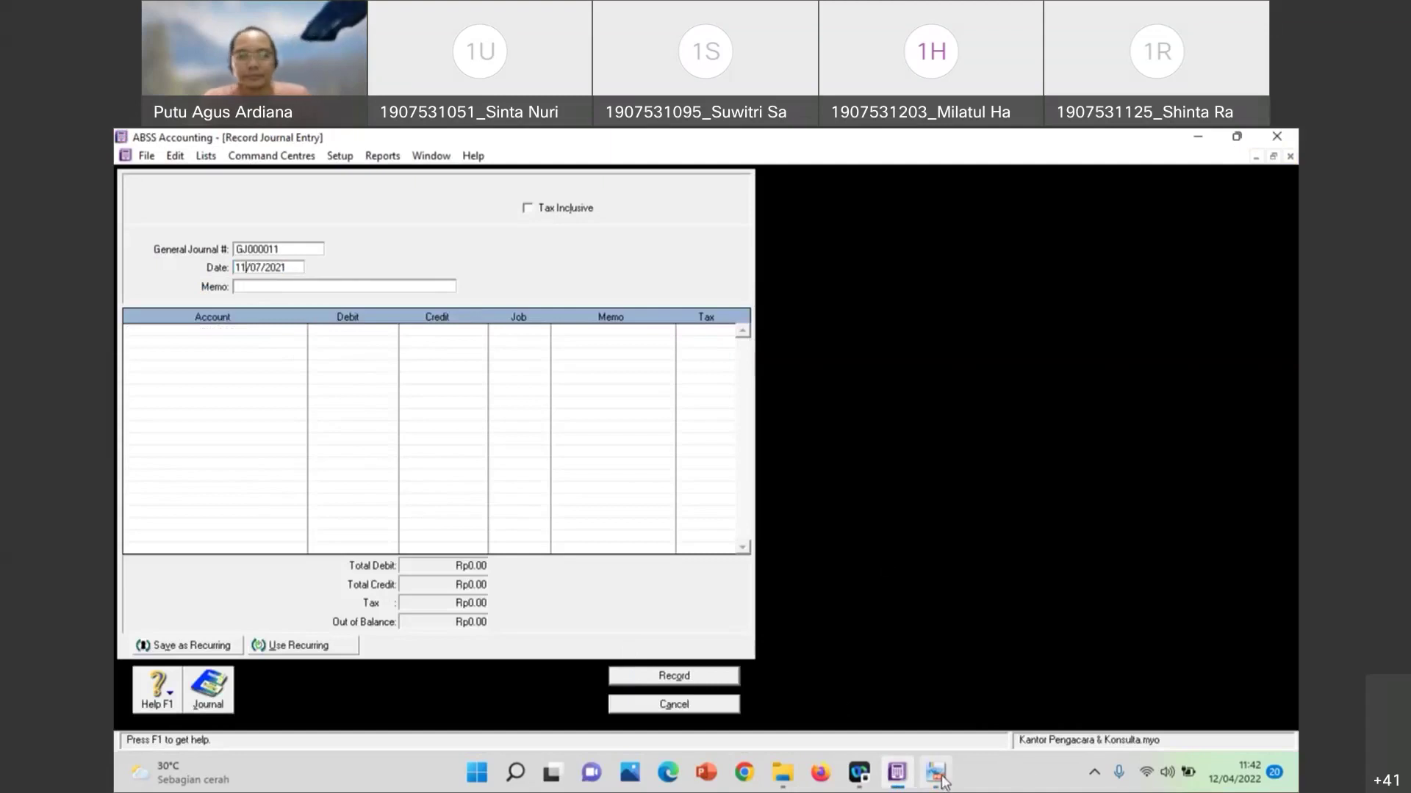
Read transaction k in the PDF question sheet and enter the memo "Mengambil dana perusahaan untuk keperluan pribadi pemilik"
left_click(934, 771)
scroll(665, 573, "down", 1)
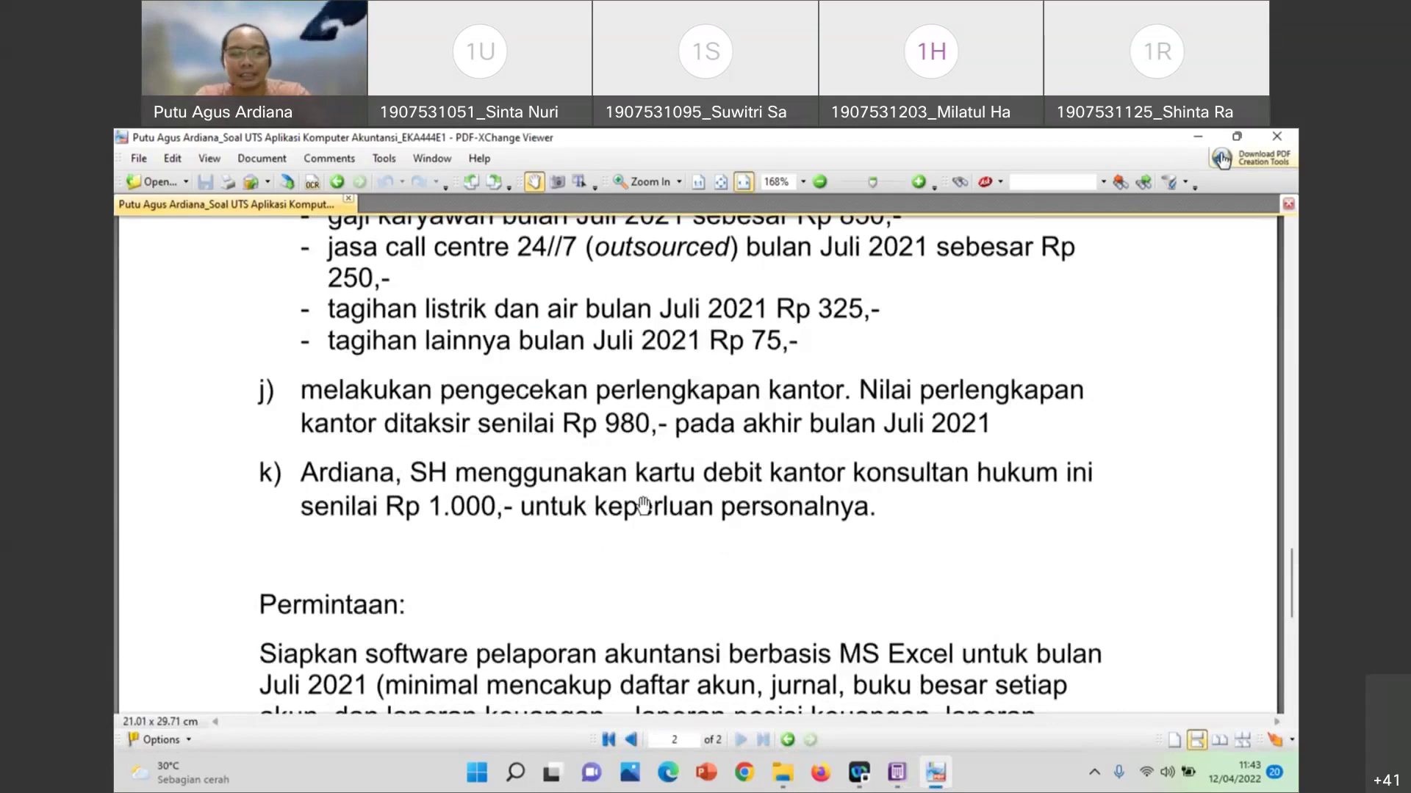
left_click(896, 771)
left_click(349, 287)
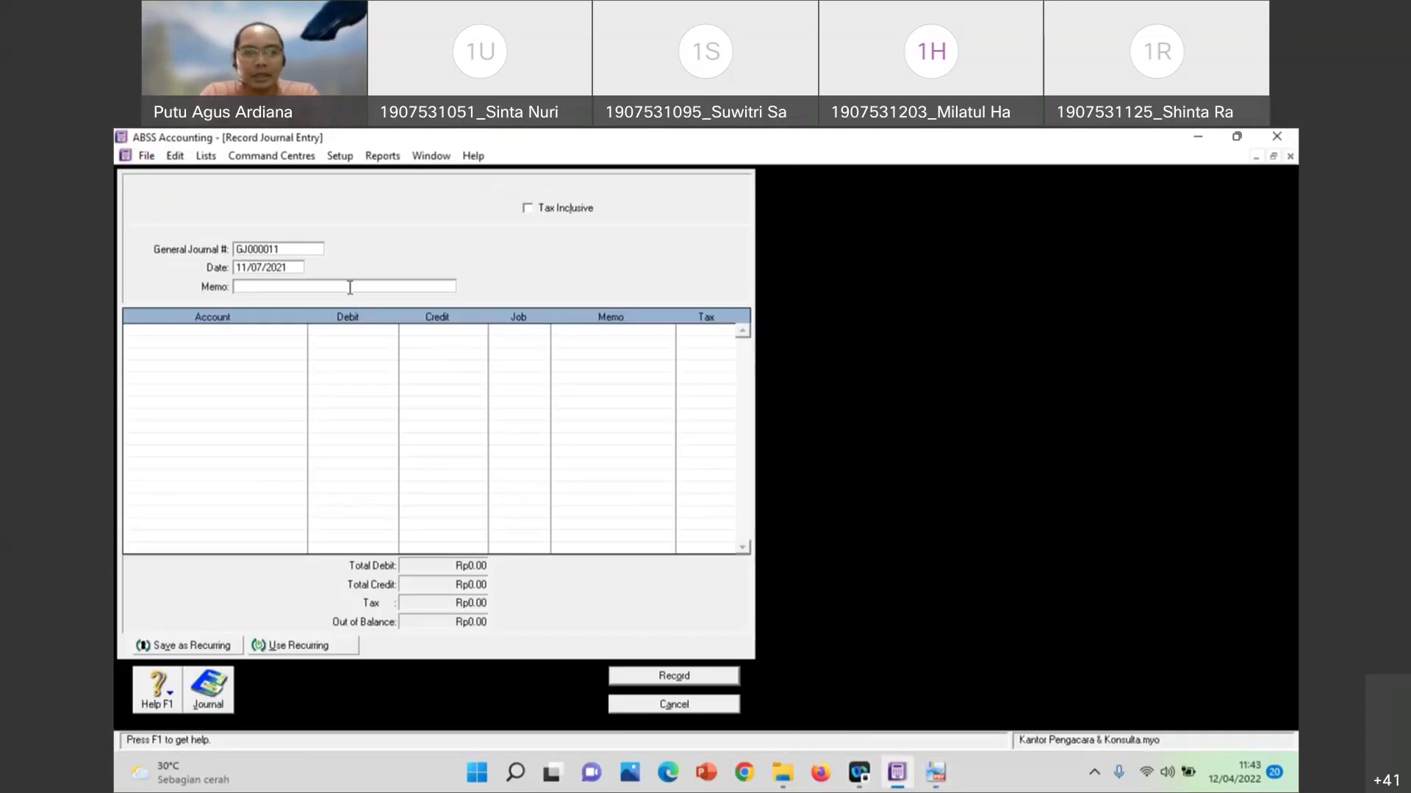
type("Mengam")
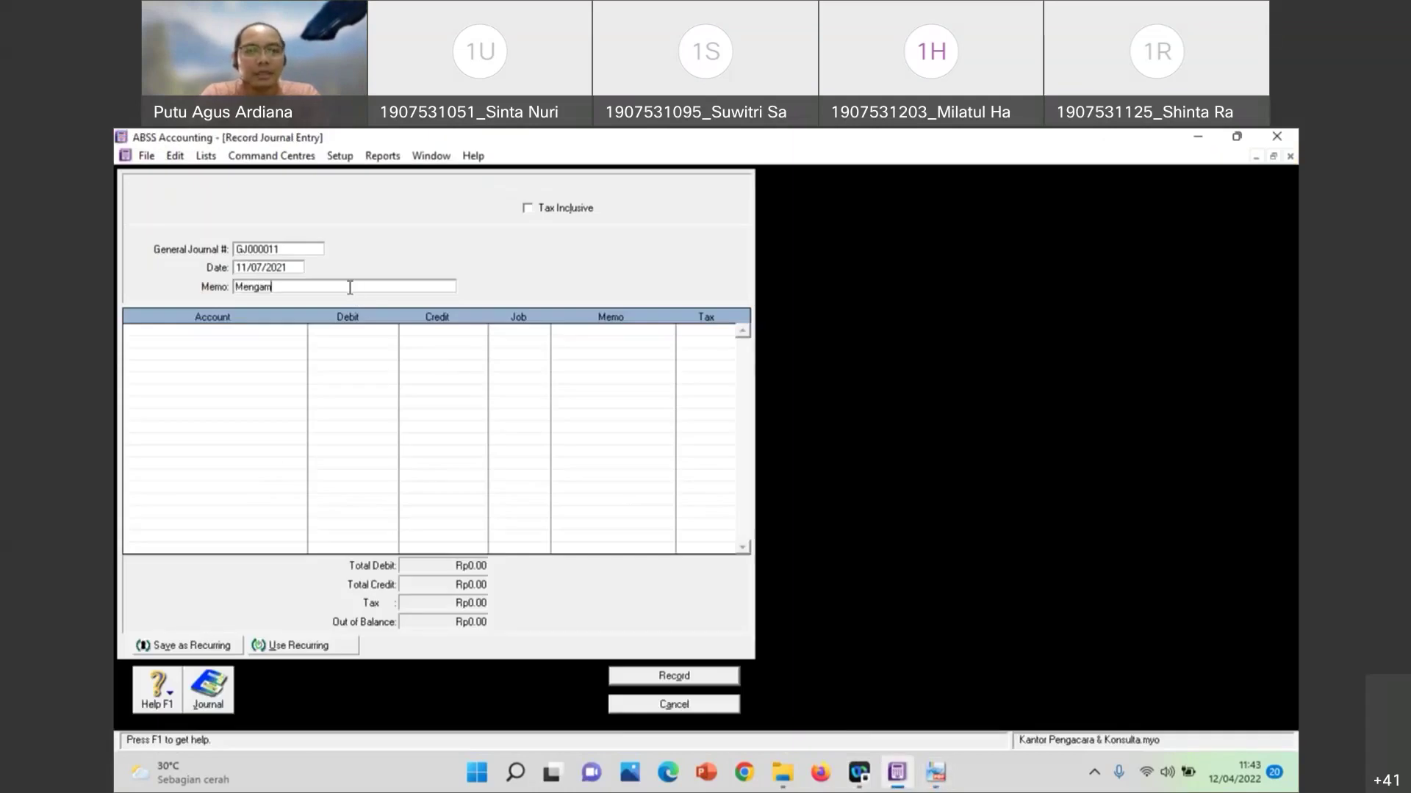
type("bil dana")
key("BackSpace")
type("na perusahaan untu")
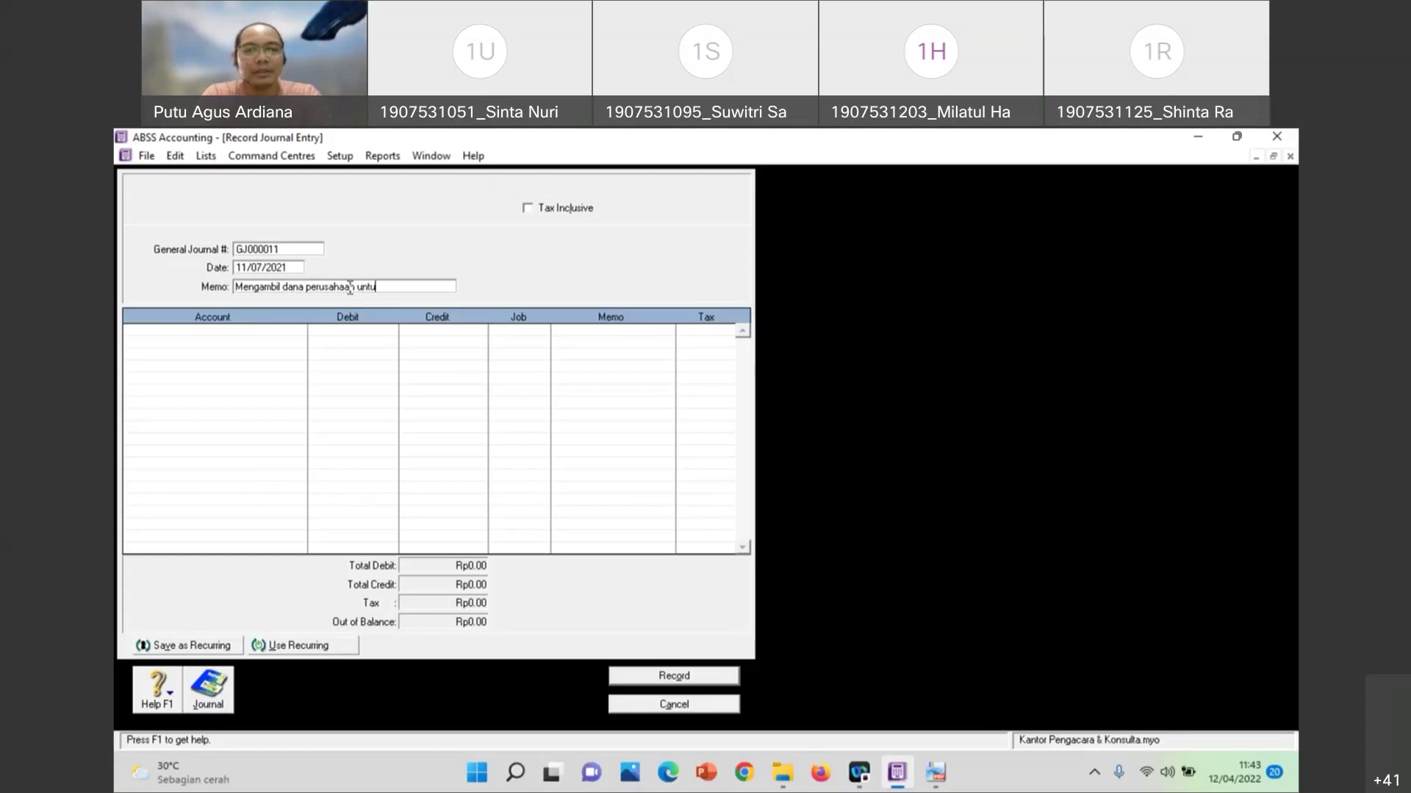
type("k keperluan pribadi pemilik")
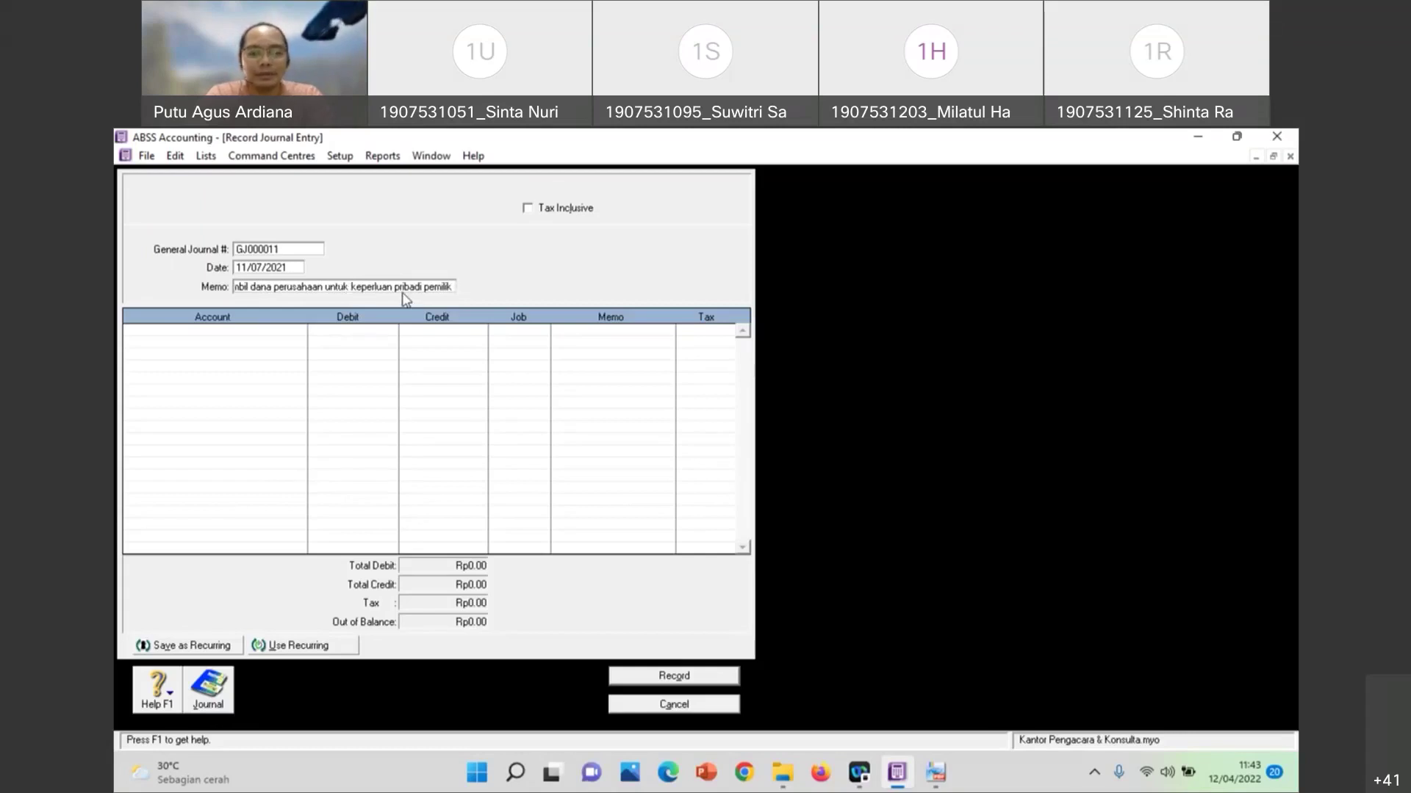
Add the owner's Prive account and Kas as the two account lines of the 11/07/2021 journal entry
left_click(296, 338)
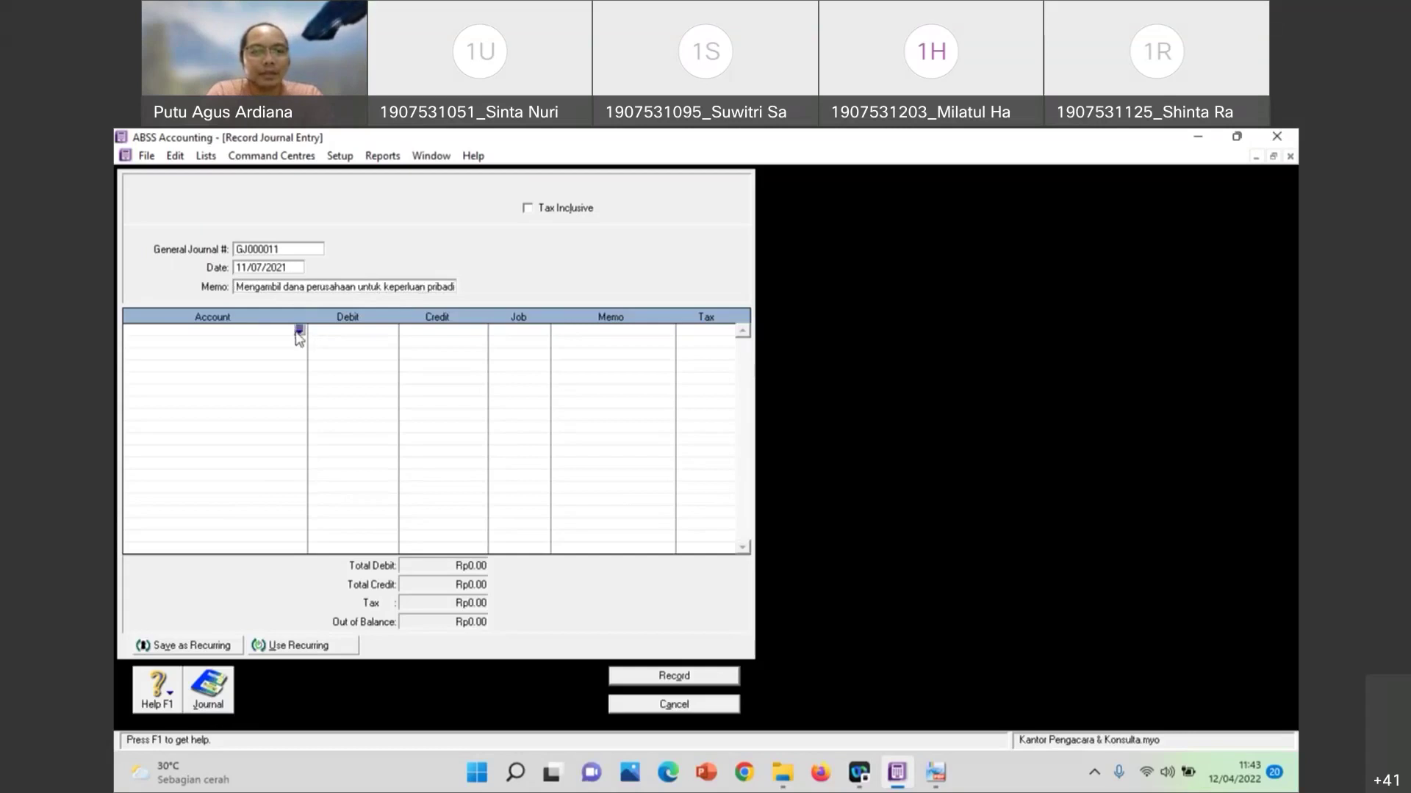
left_click(299, 330)
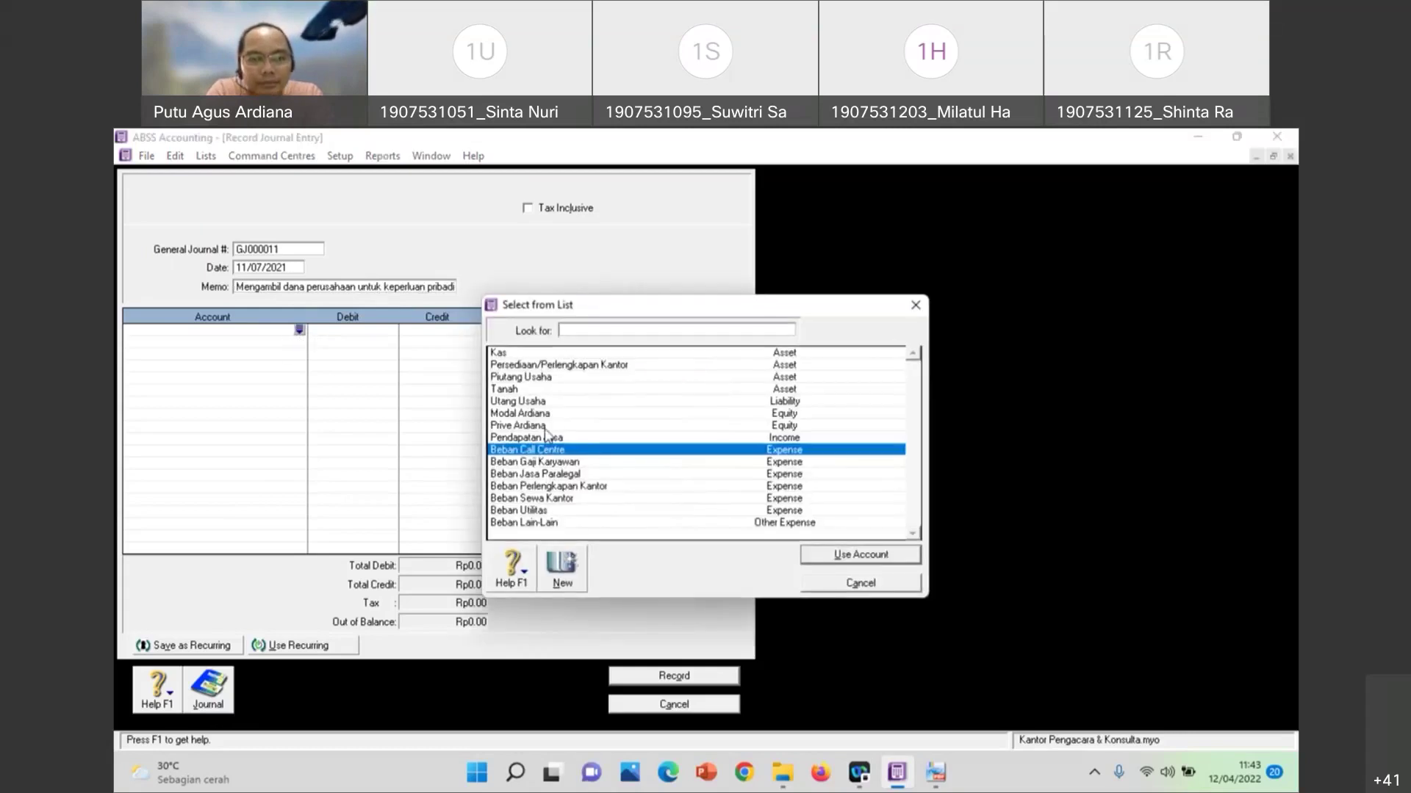
left_click(545, 429)
left_click(824, 558)
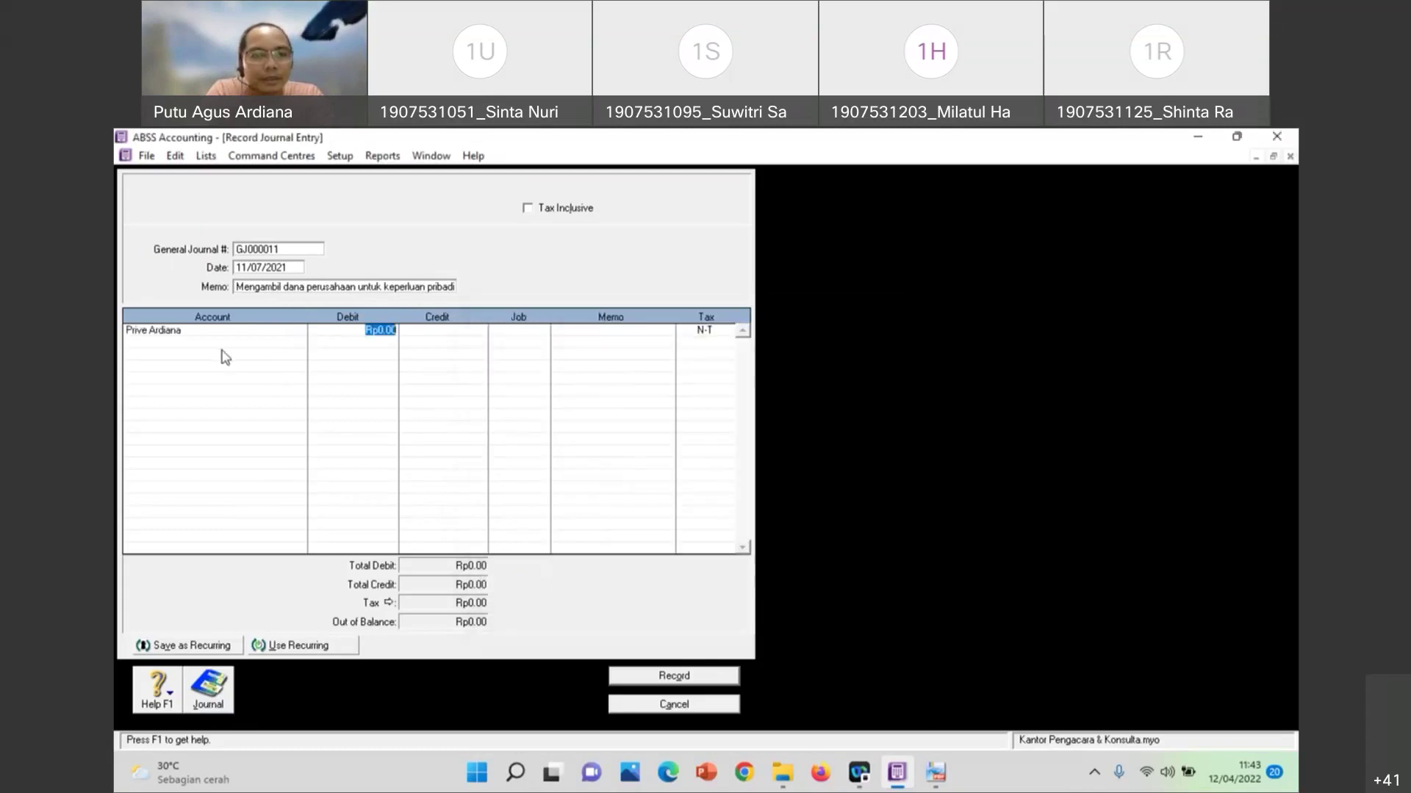
left_click(224, 343)
left_click(299, 342)
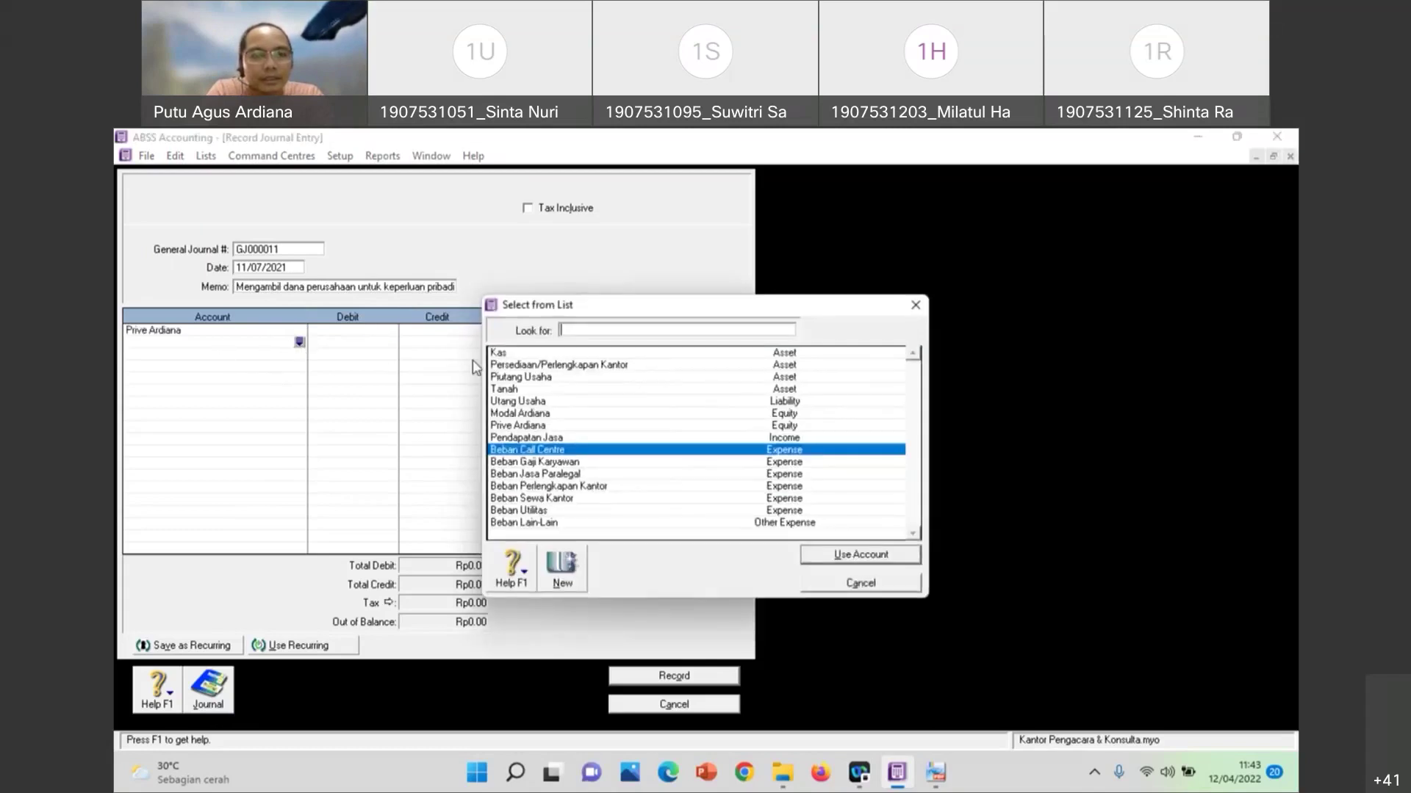
left_click(497, 354)
left_click(845, 556)
Enter a 1000 debit for the Prive line and a 1000 credit for Kas per transaction k, and record the entry
left_click(334, 330)
left_click(935, 778)
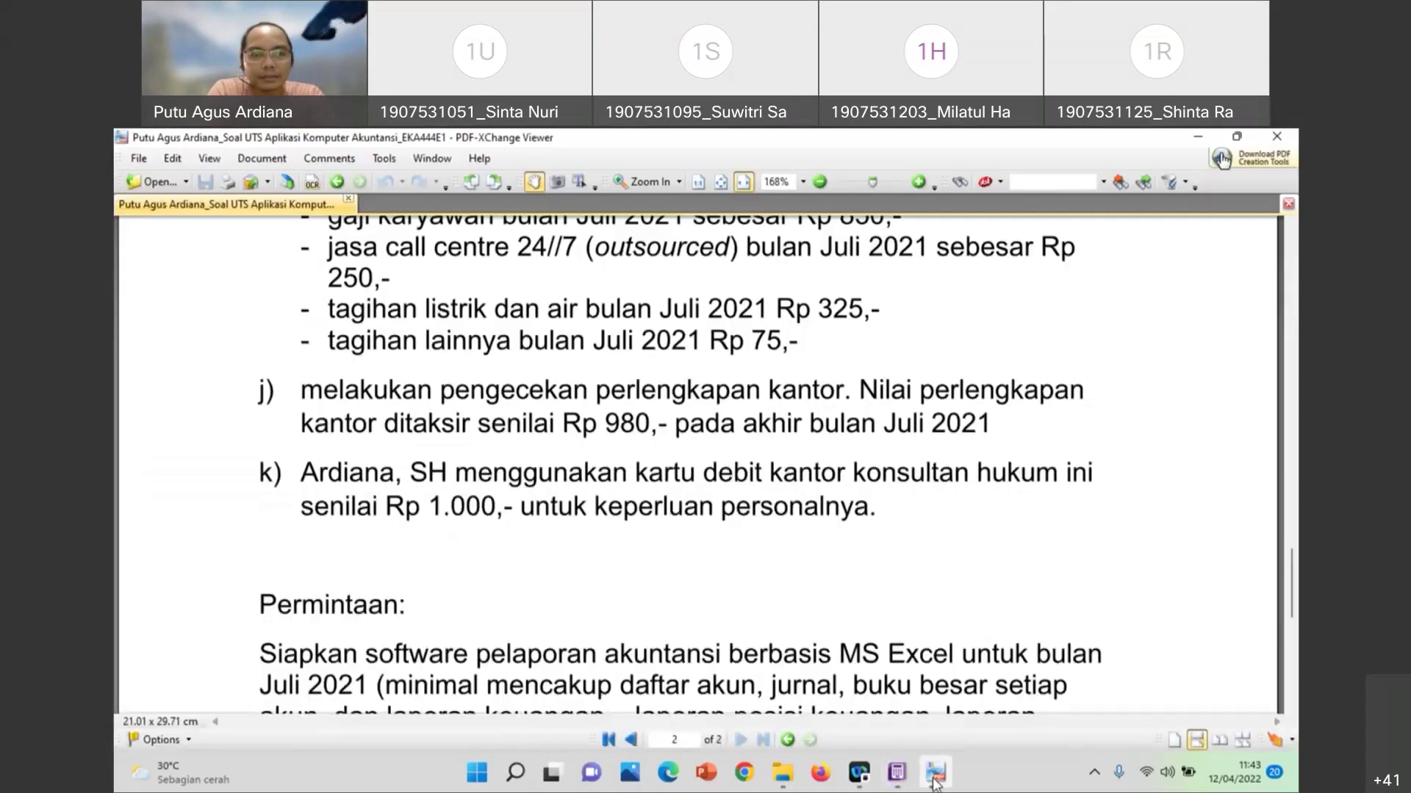
left_click(935, 779)
type("1000")
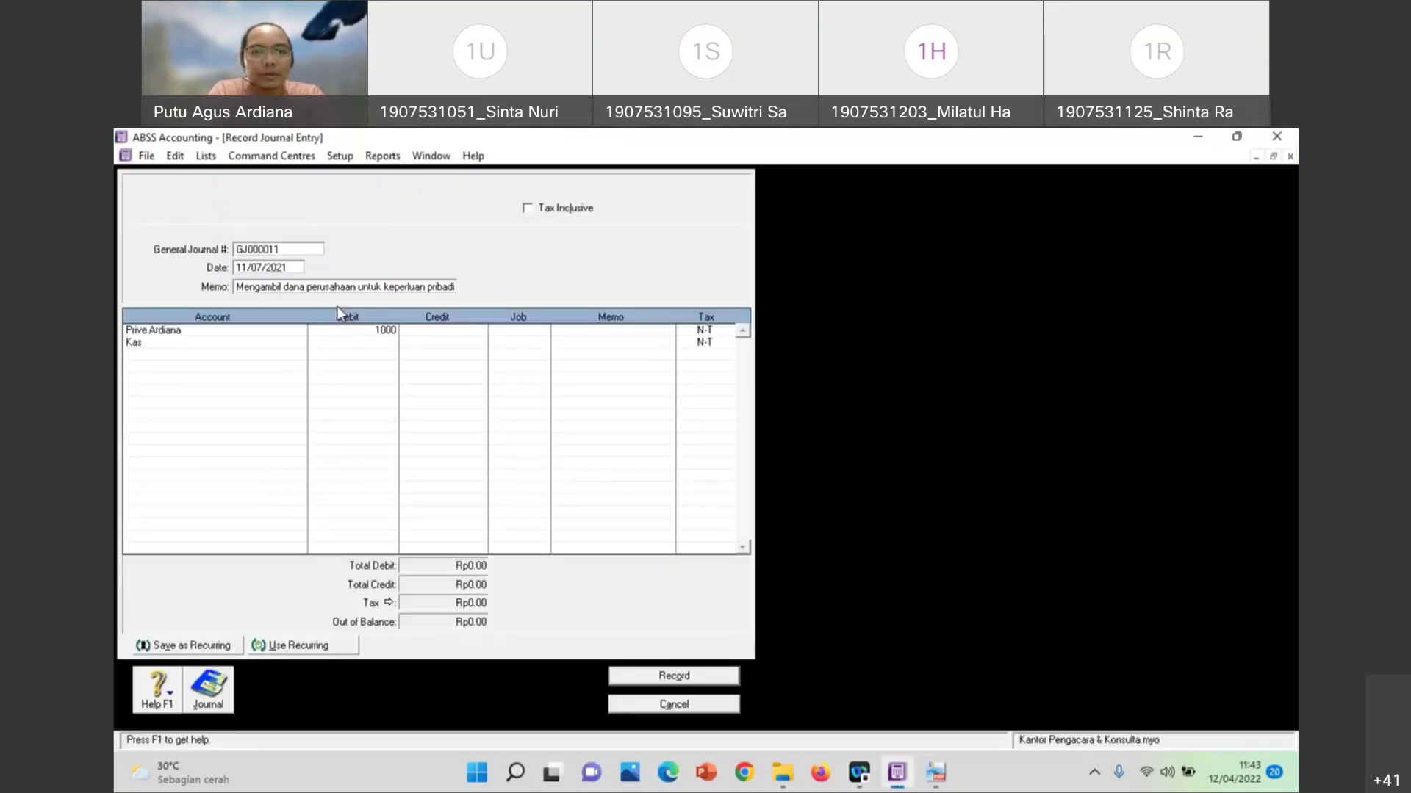
left_click(431, 340)
type("1000")
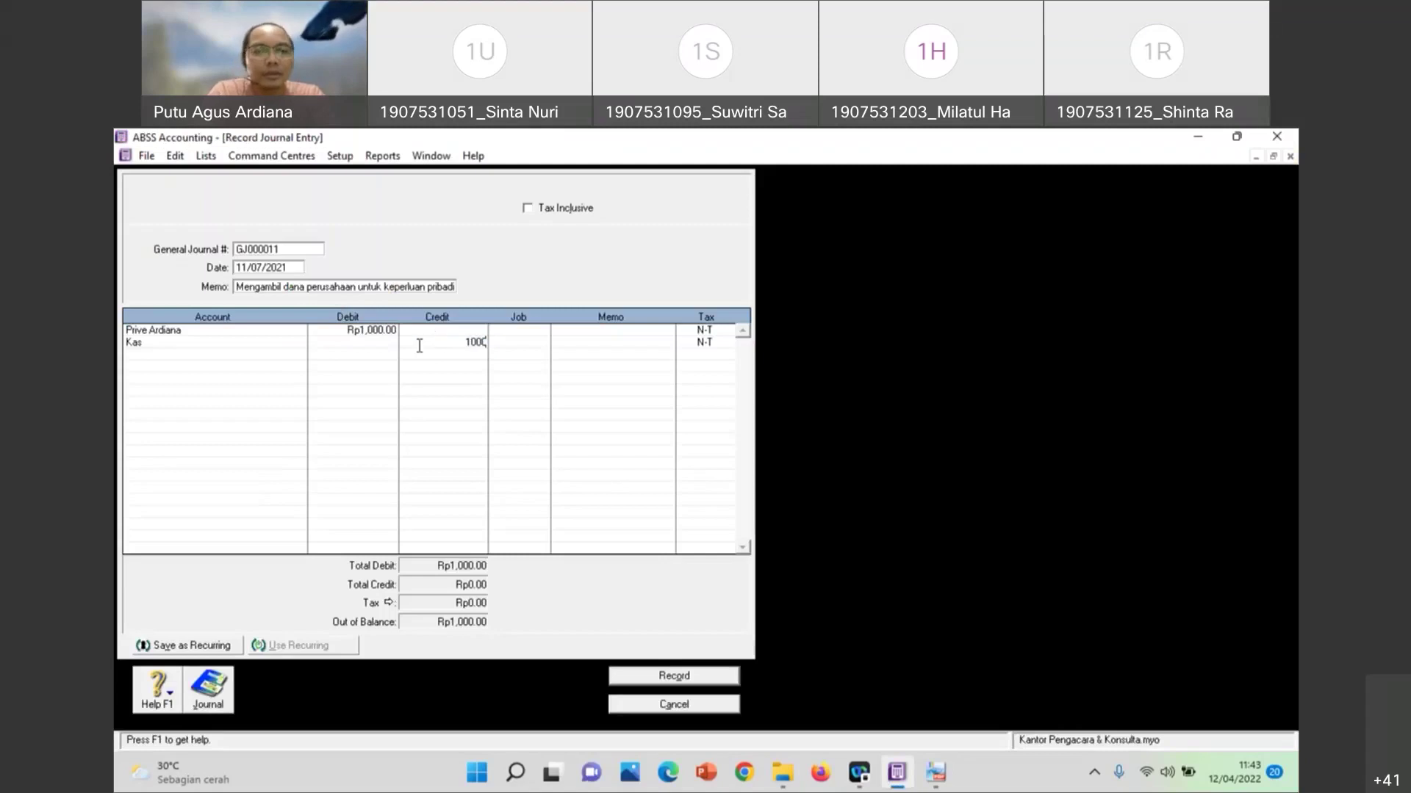
left_click(185, 366)
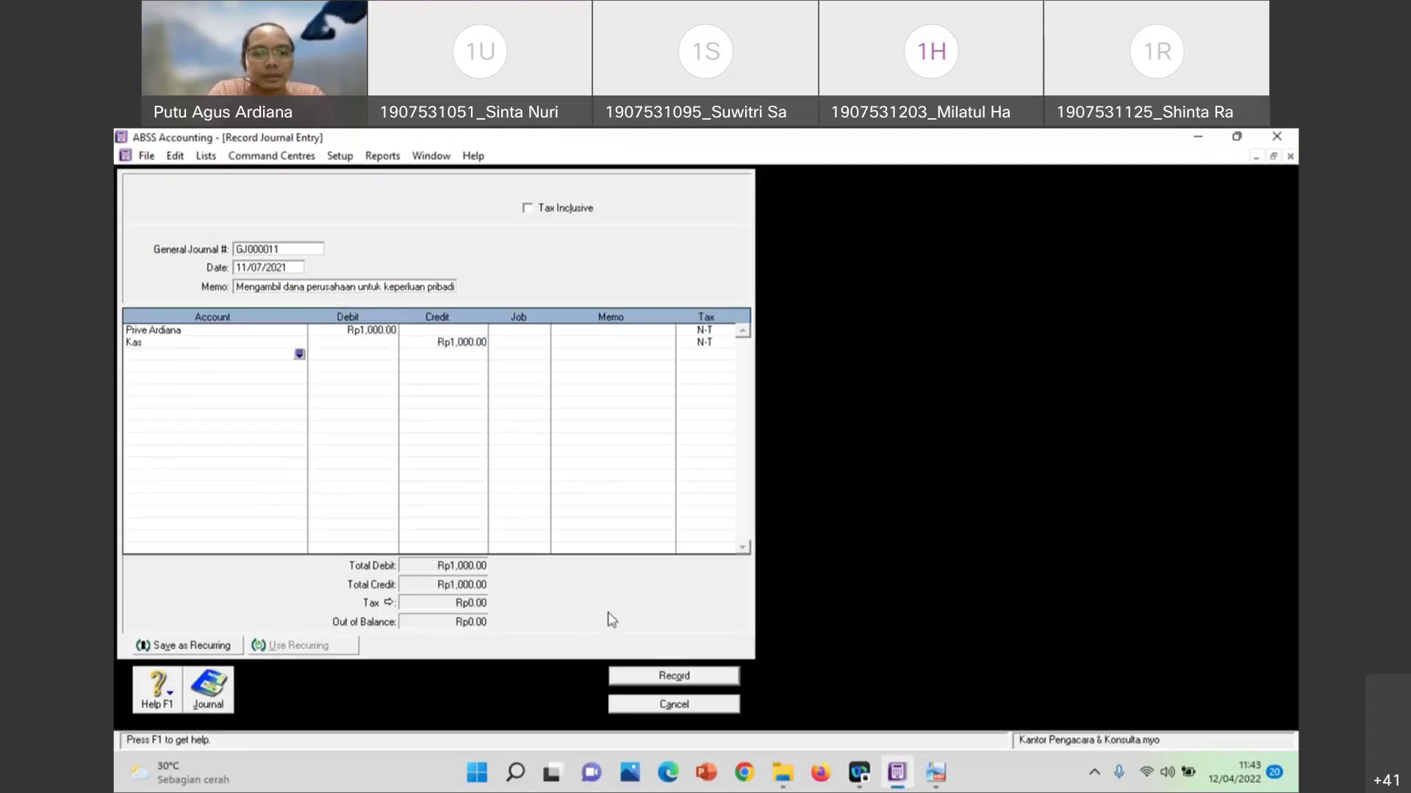
left_click(661, 677)
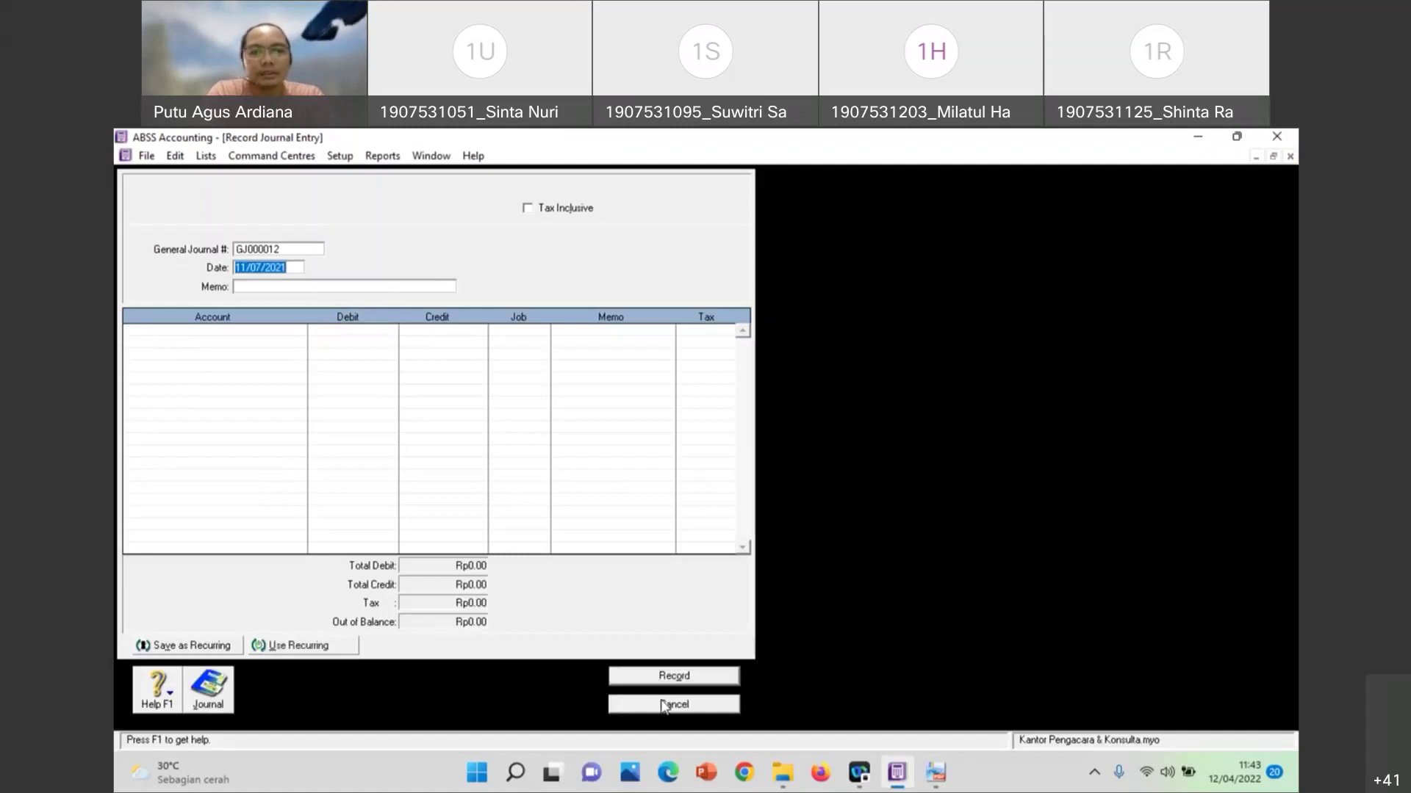
Check the PDF question sheet for transactions after k and close the blank journal entry form
left_click(936, 772)
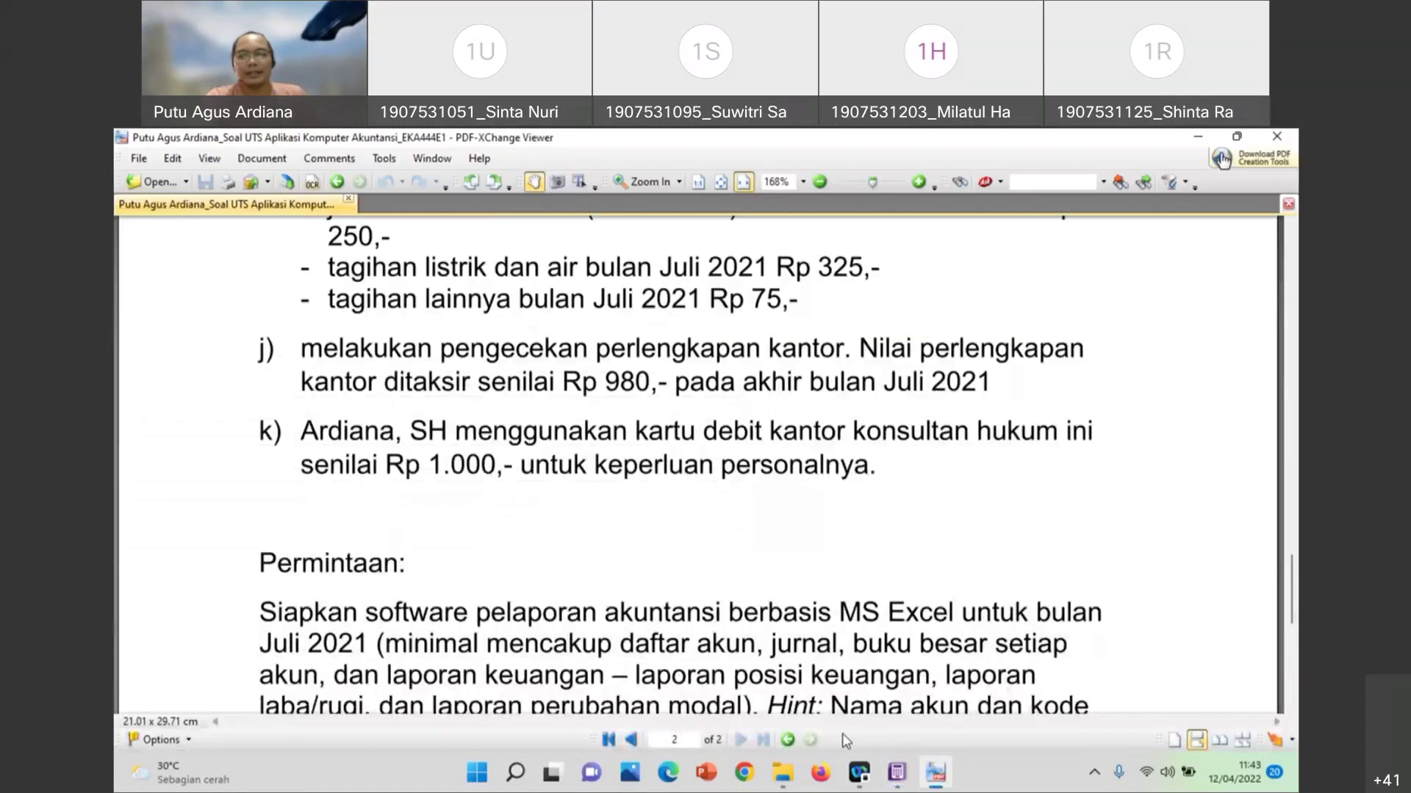
left_click(896, 771)
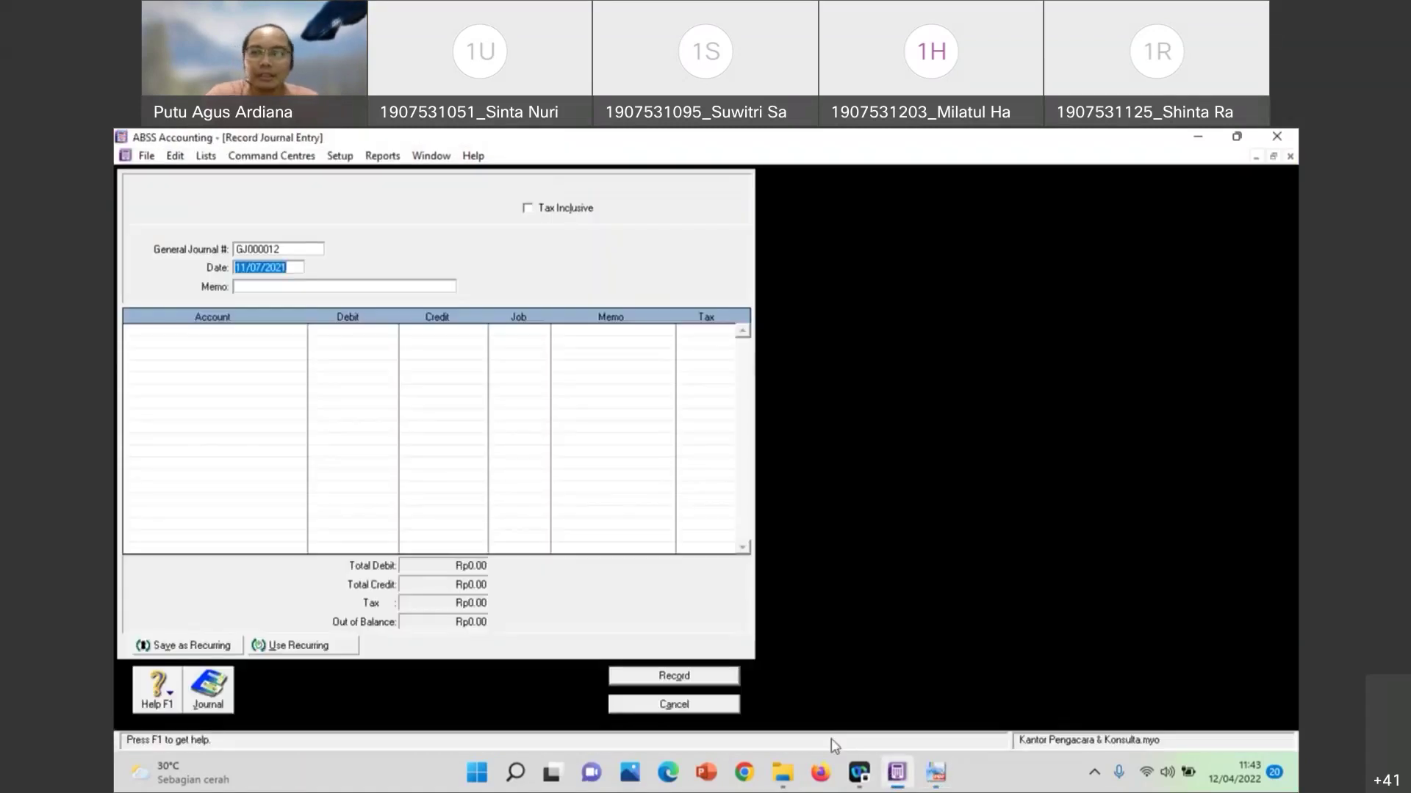
left_click(723, 707)
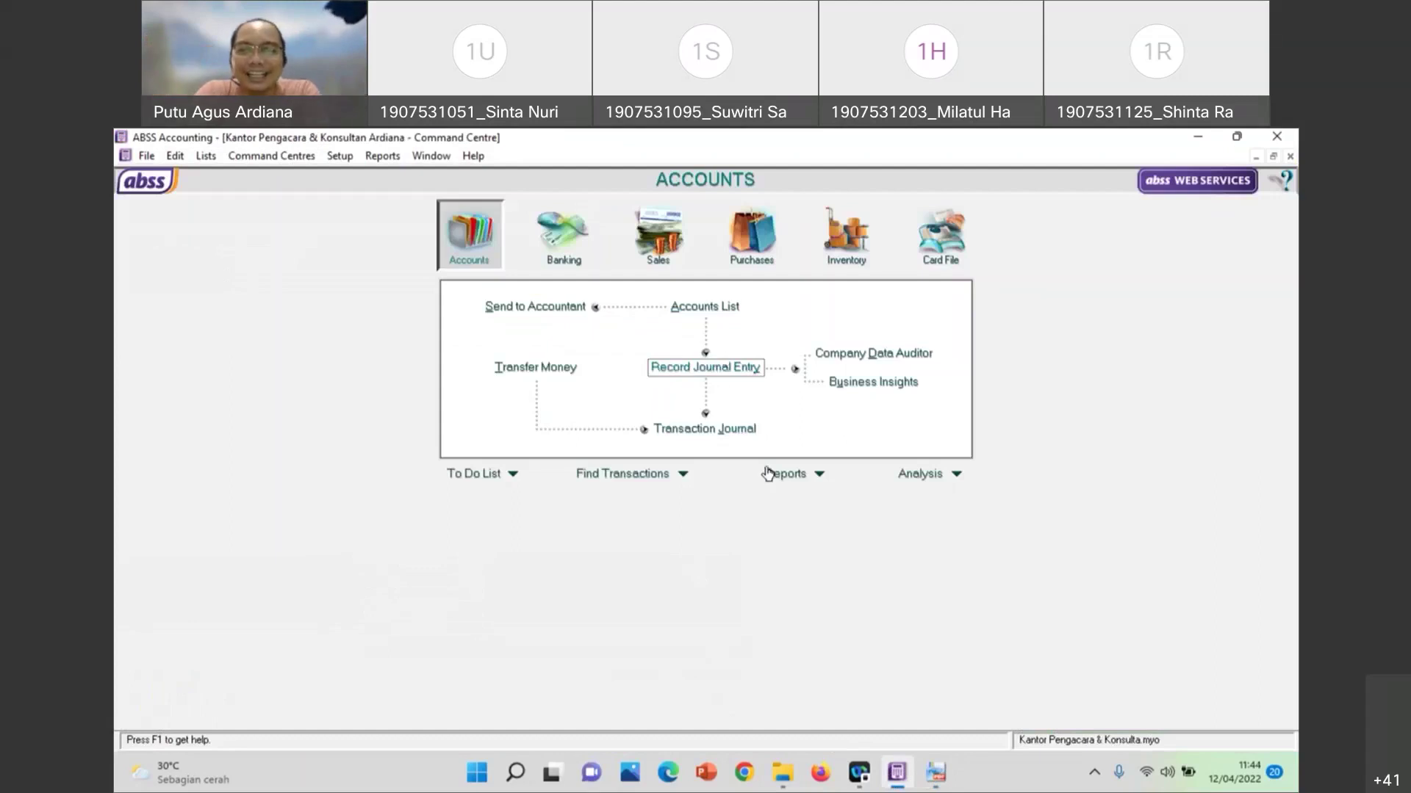
Find the Standard Balance Sheet among the Accounts reports and display it
left_click(819, 474)
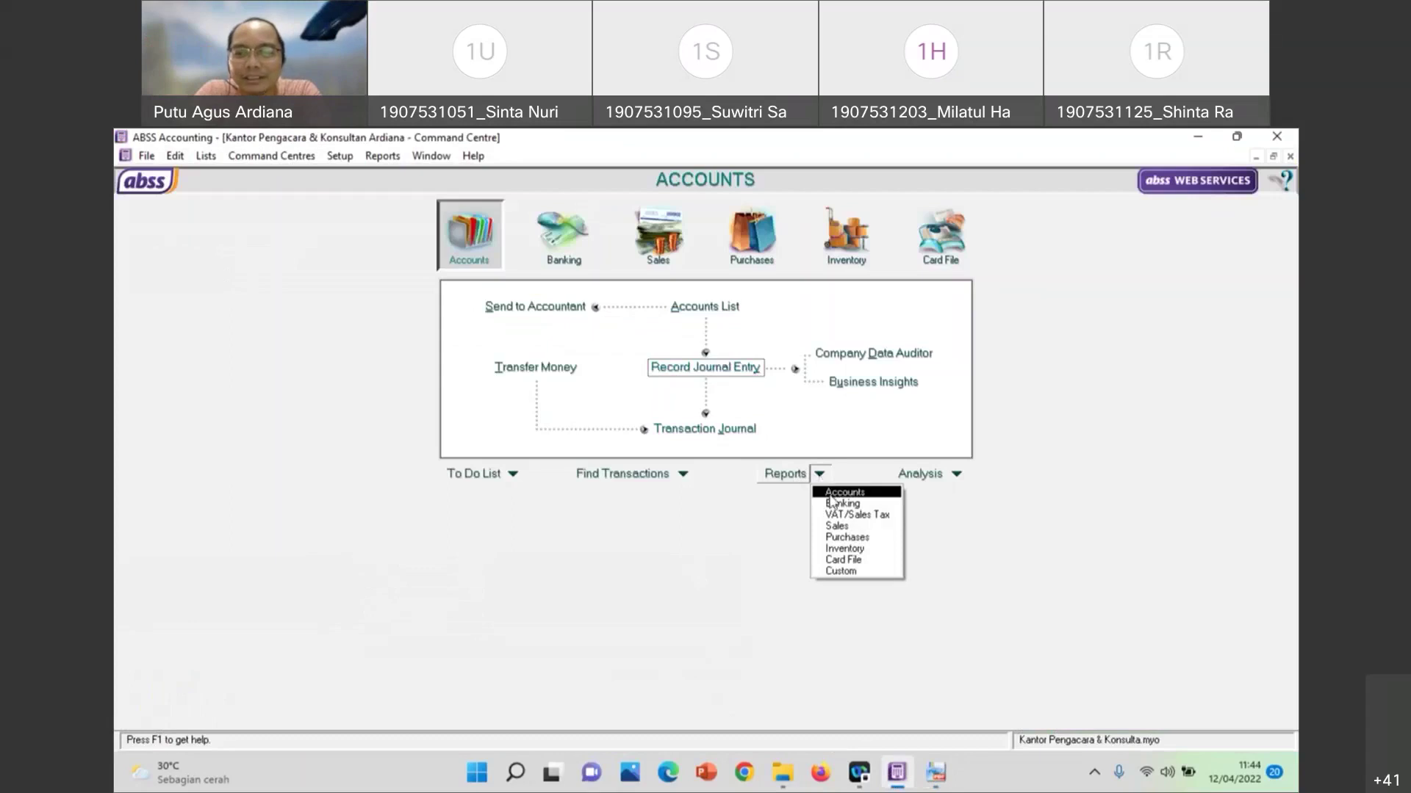
left_click(831, 497)
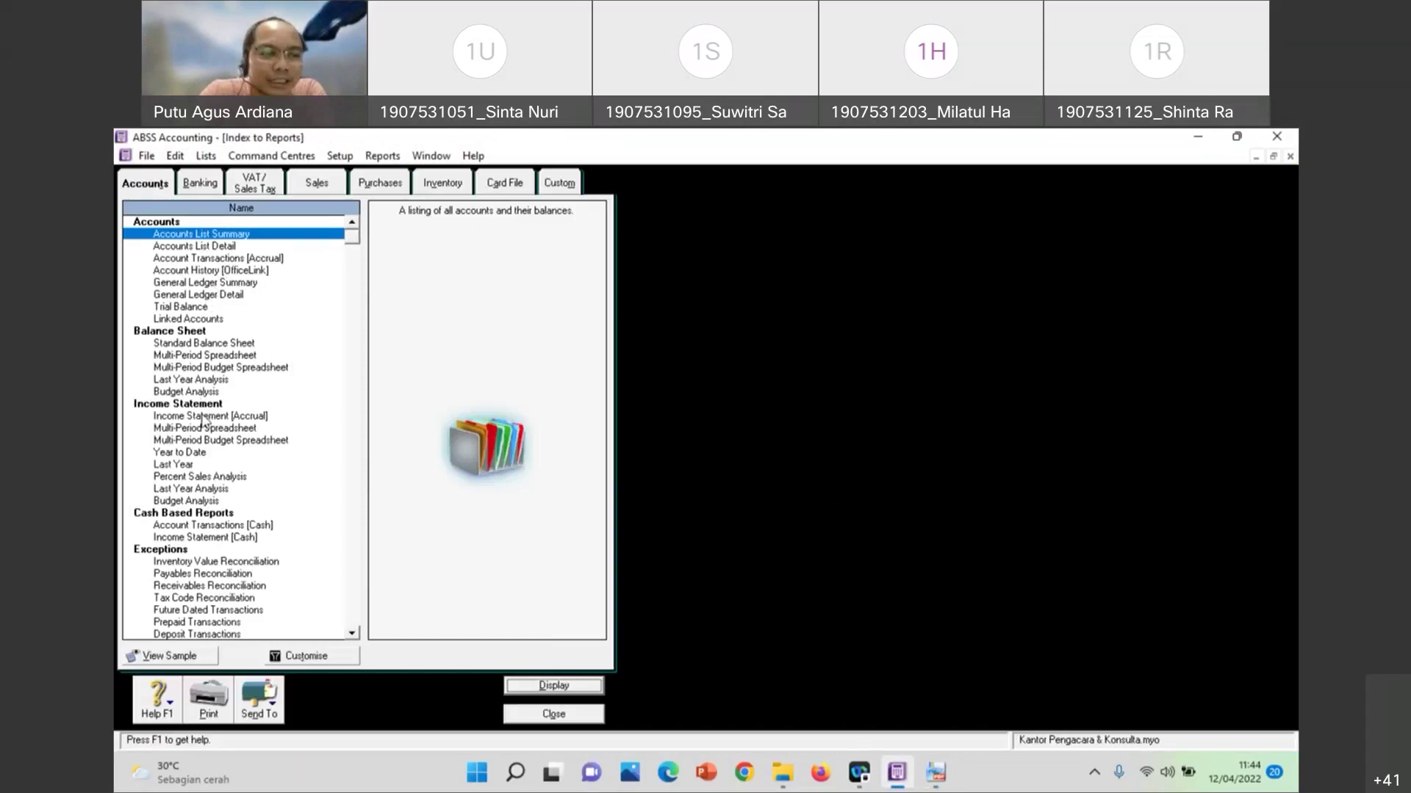
scroll(205, 467, "down", 5)
scroll(206, 467, "down", 5)
scroll(205, 468, "up", 4)
scroll(204, 468, "up", 6)
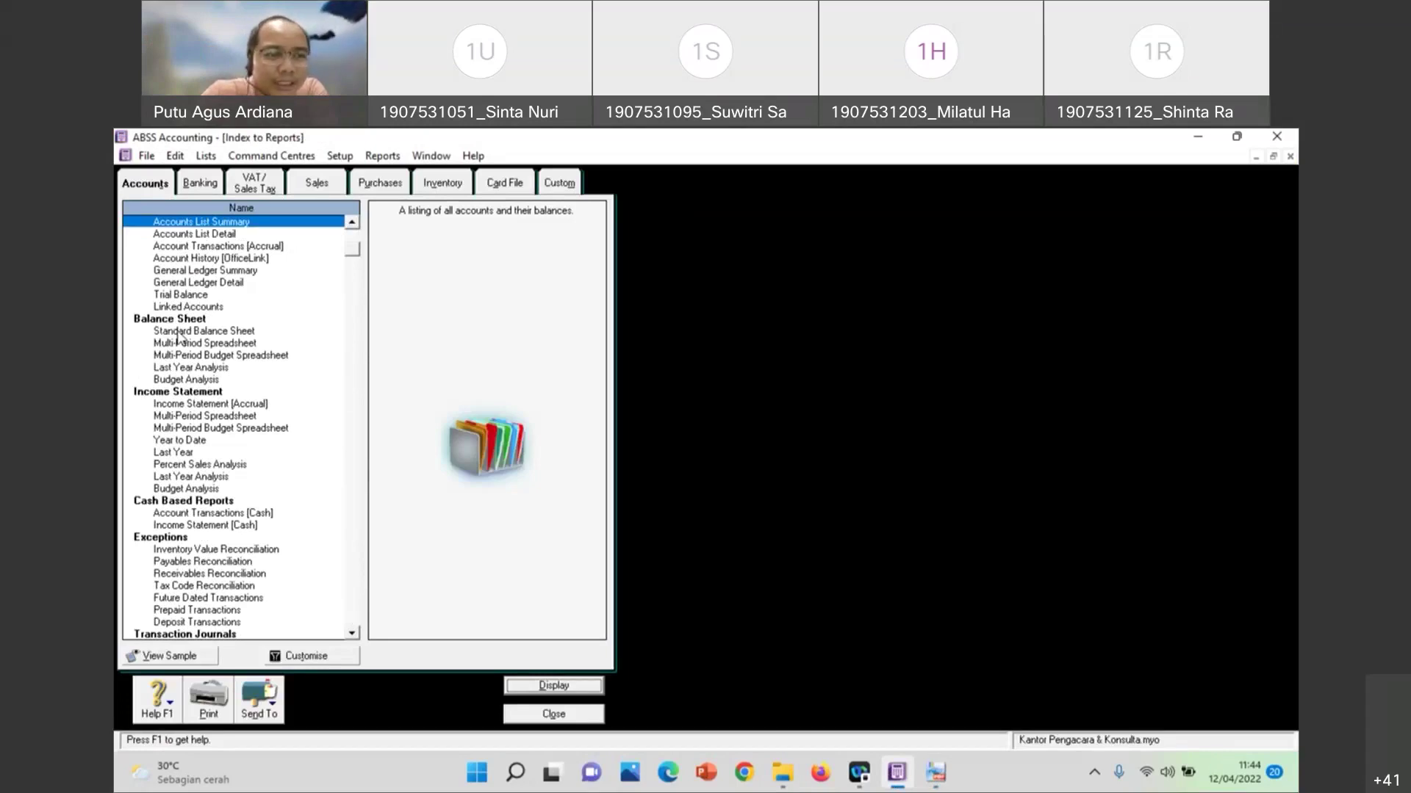
left_click(178, 332)
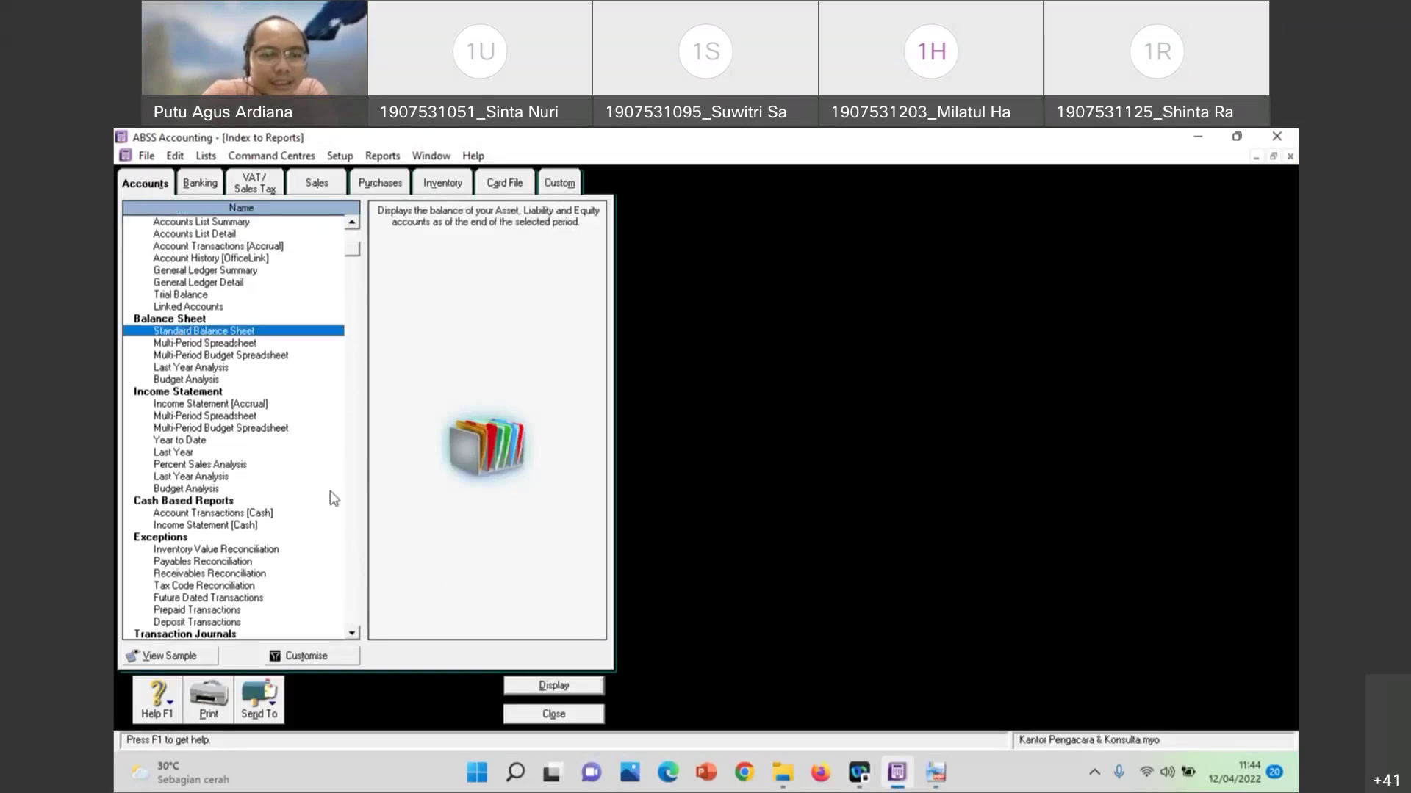
left_click(536, 688)
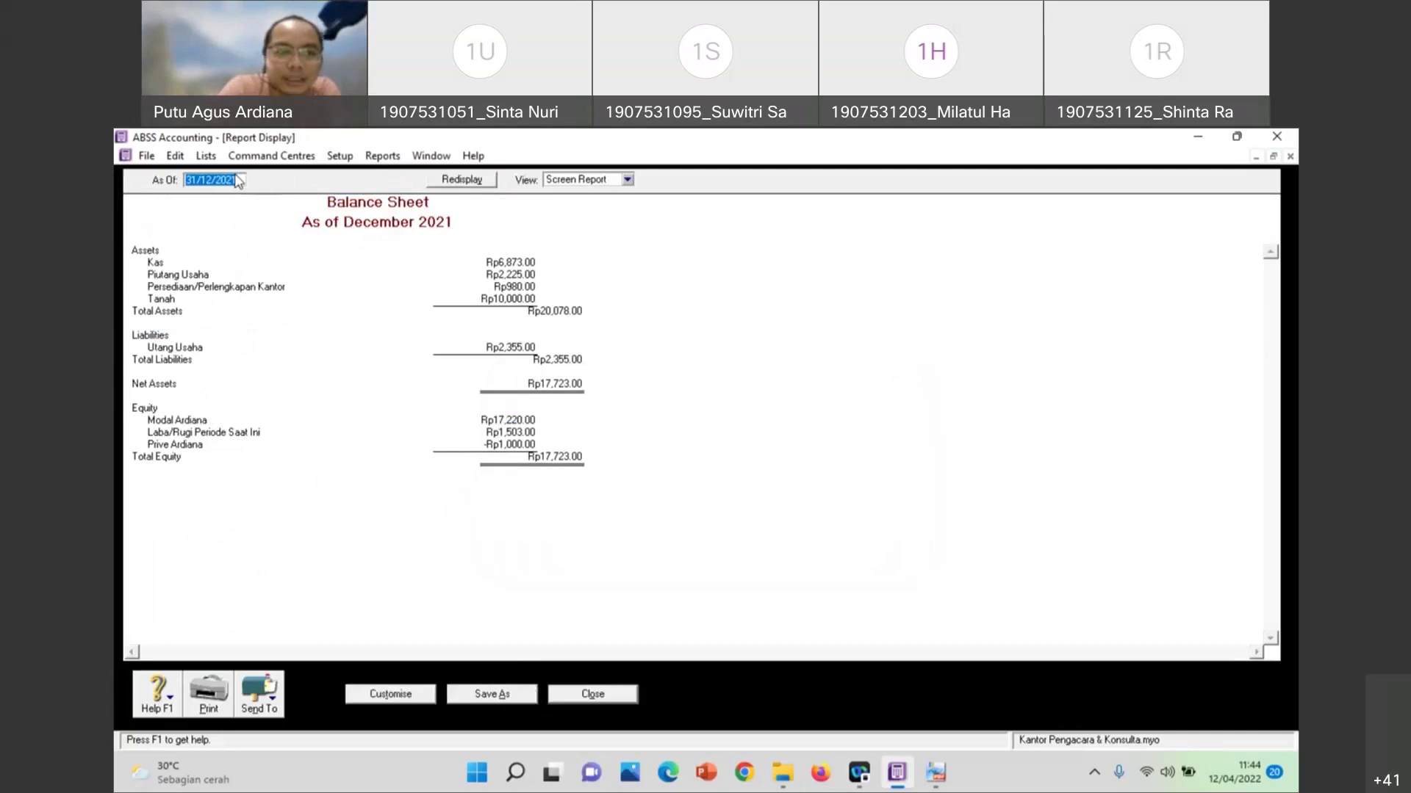
Set the balance sheet's as-of date to 31/7/2021 and refresh the report
type("31/7")
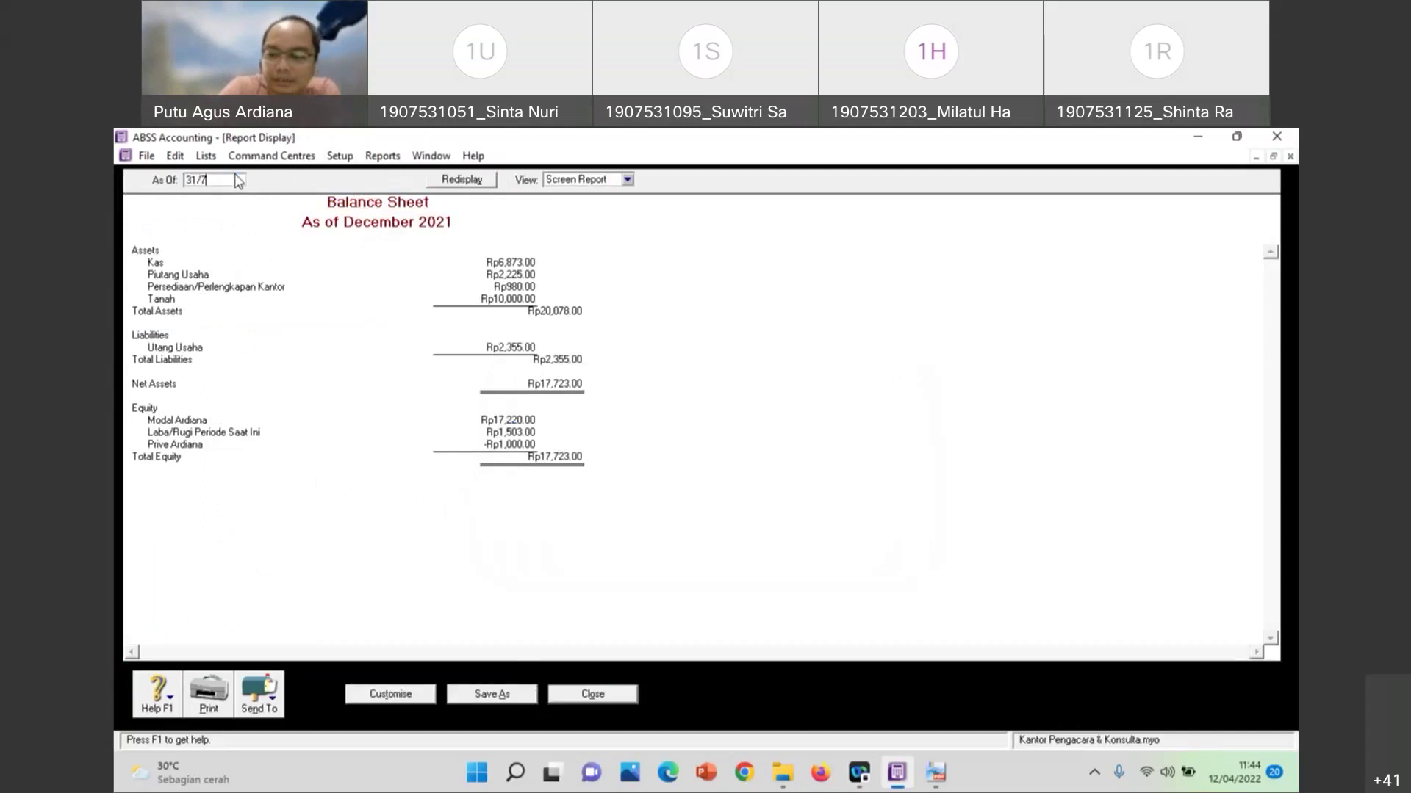
type("/2021")
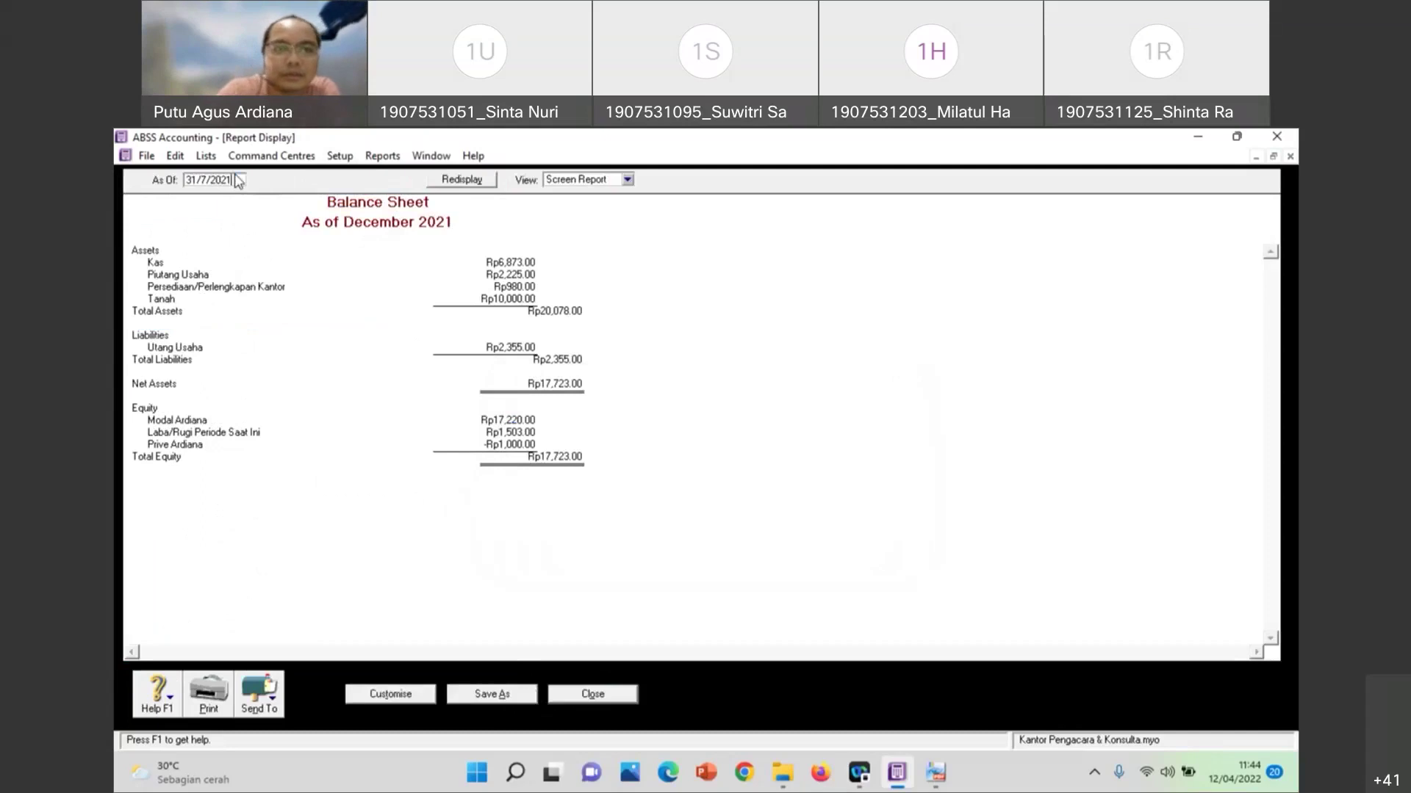
left_click(462, 179)
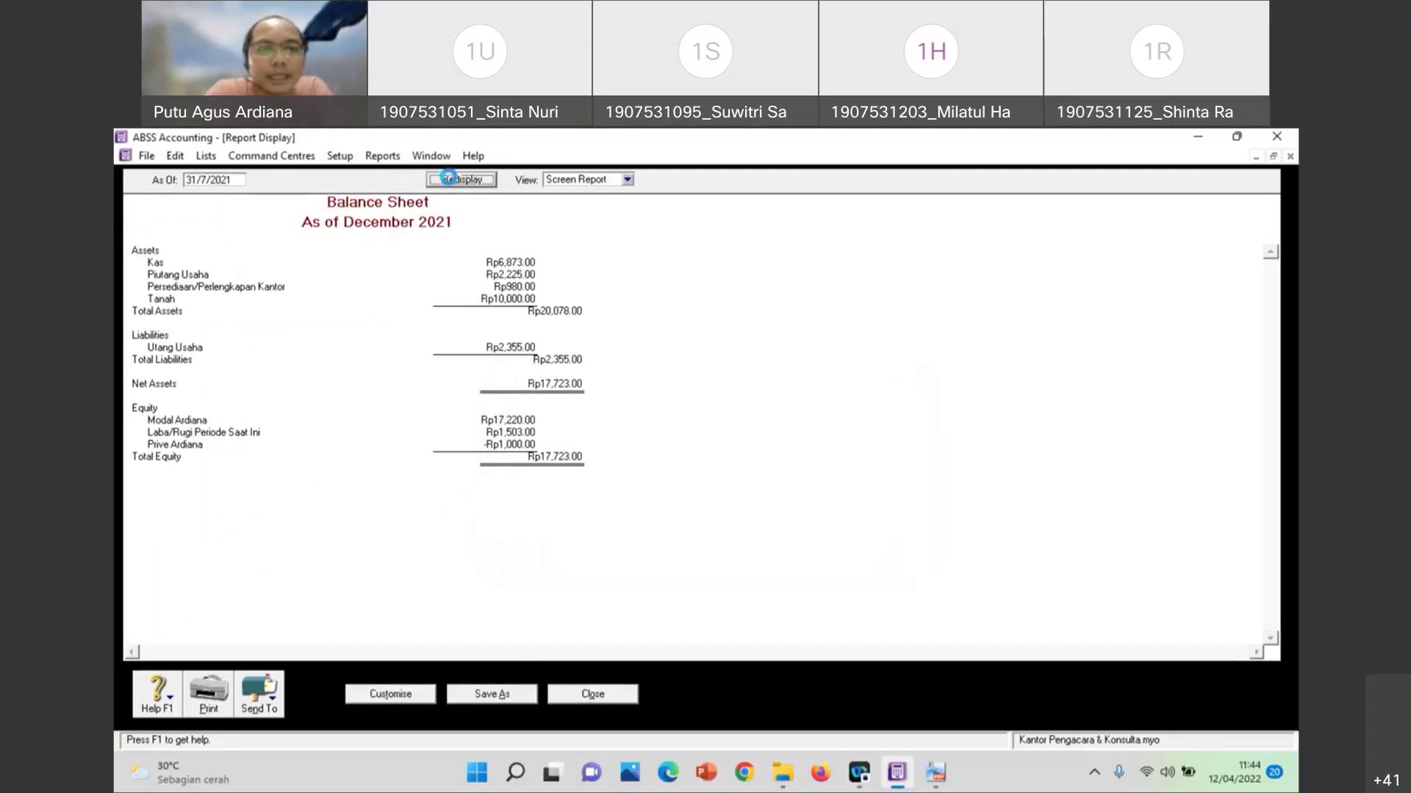